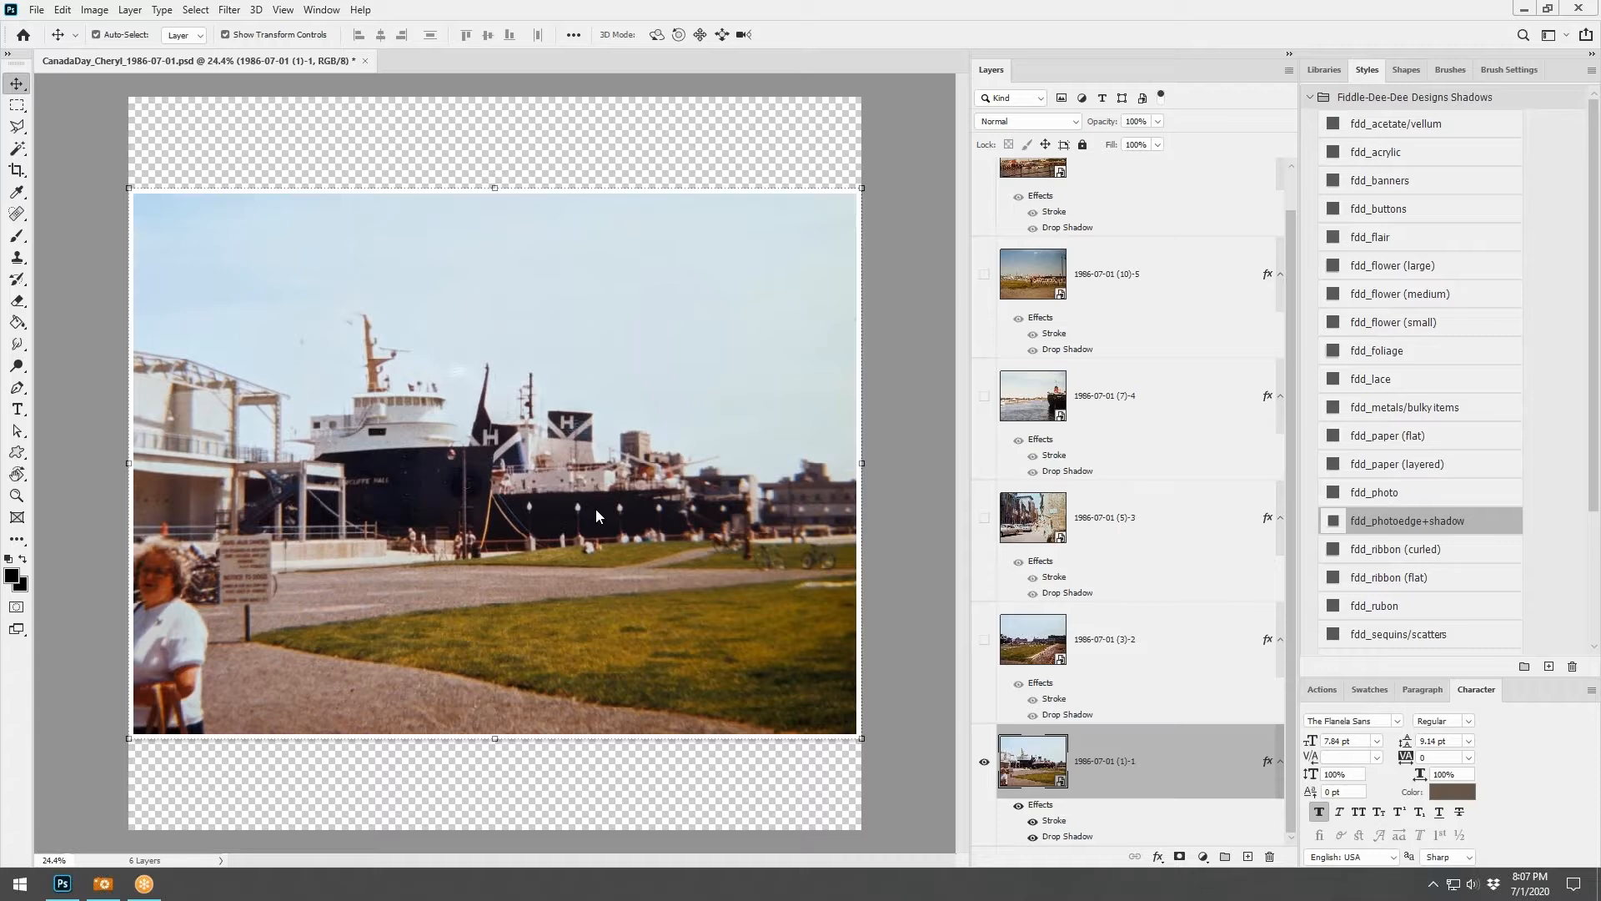
left_click(984, 642)
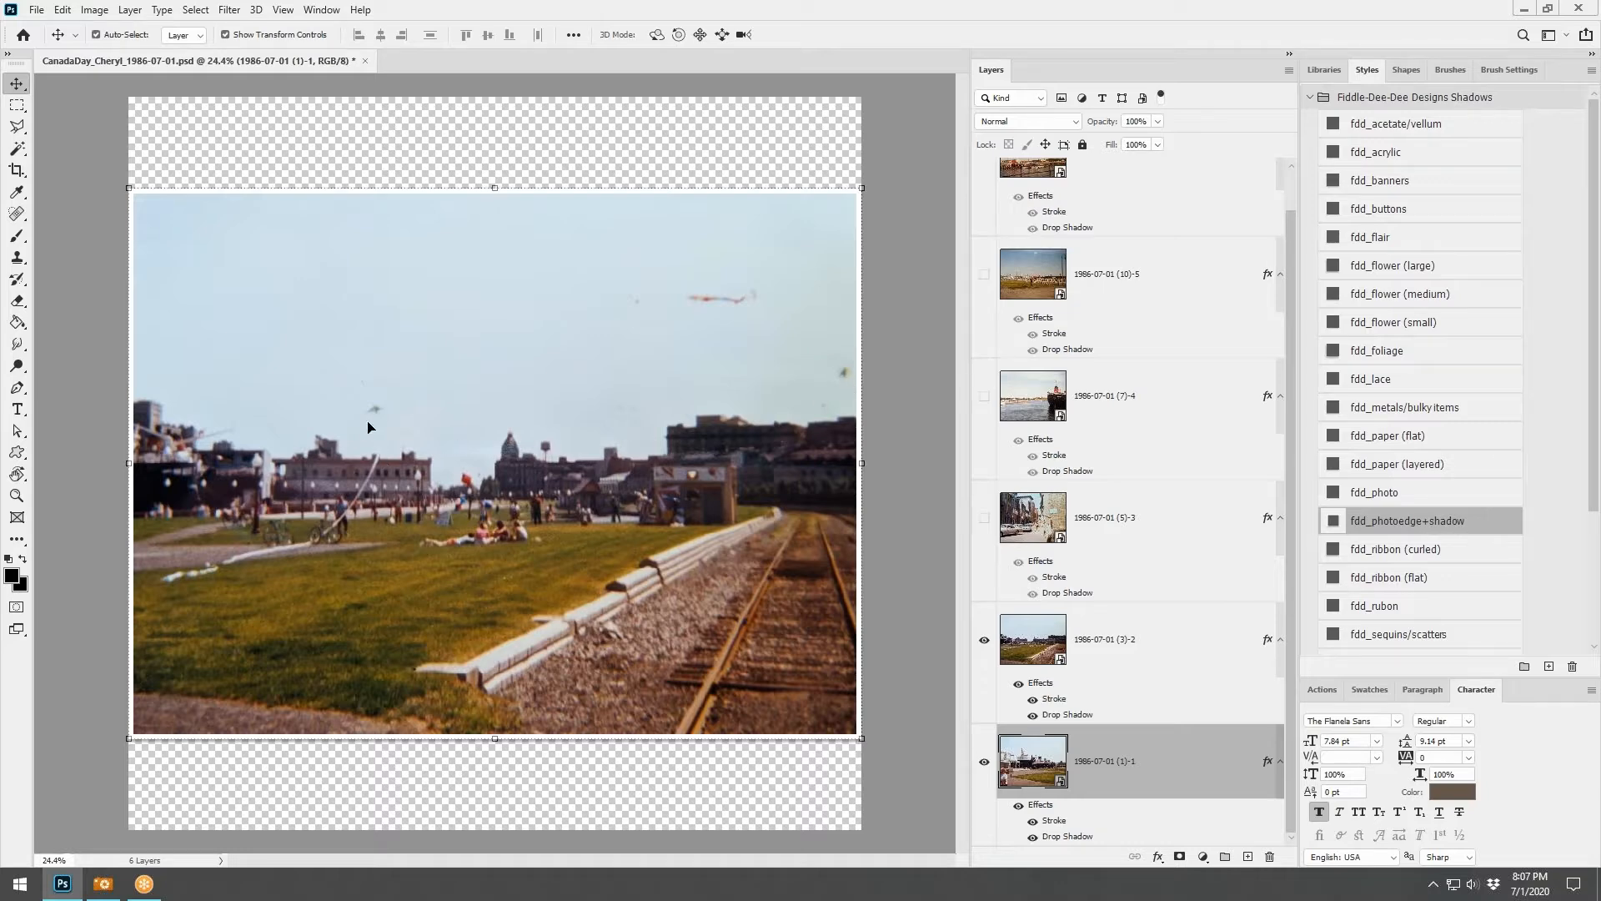
left_click(984, 640)
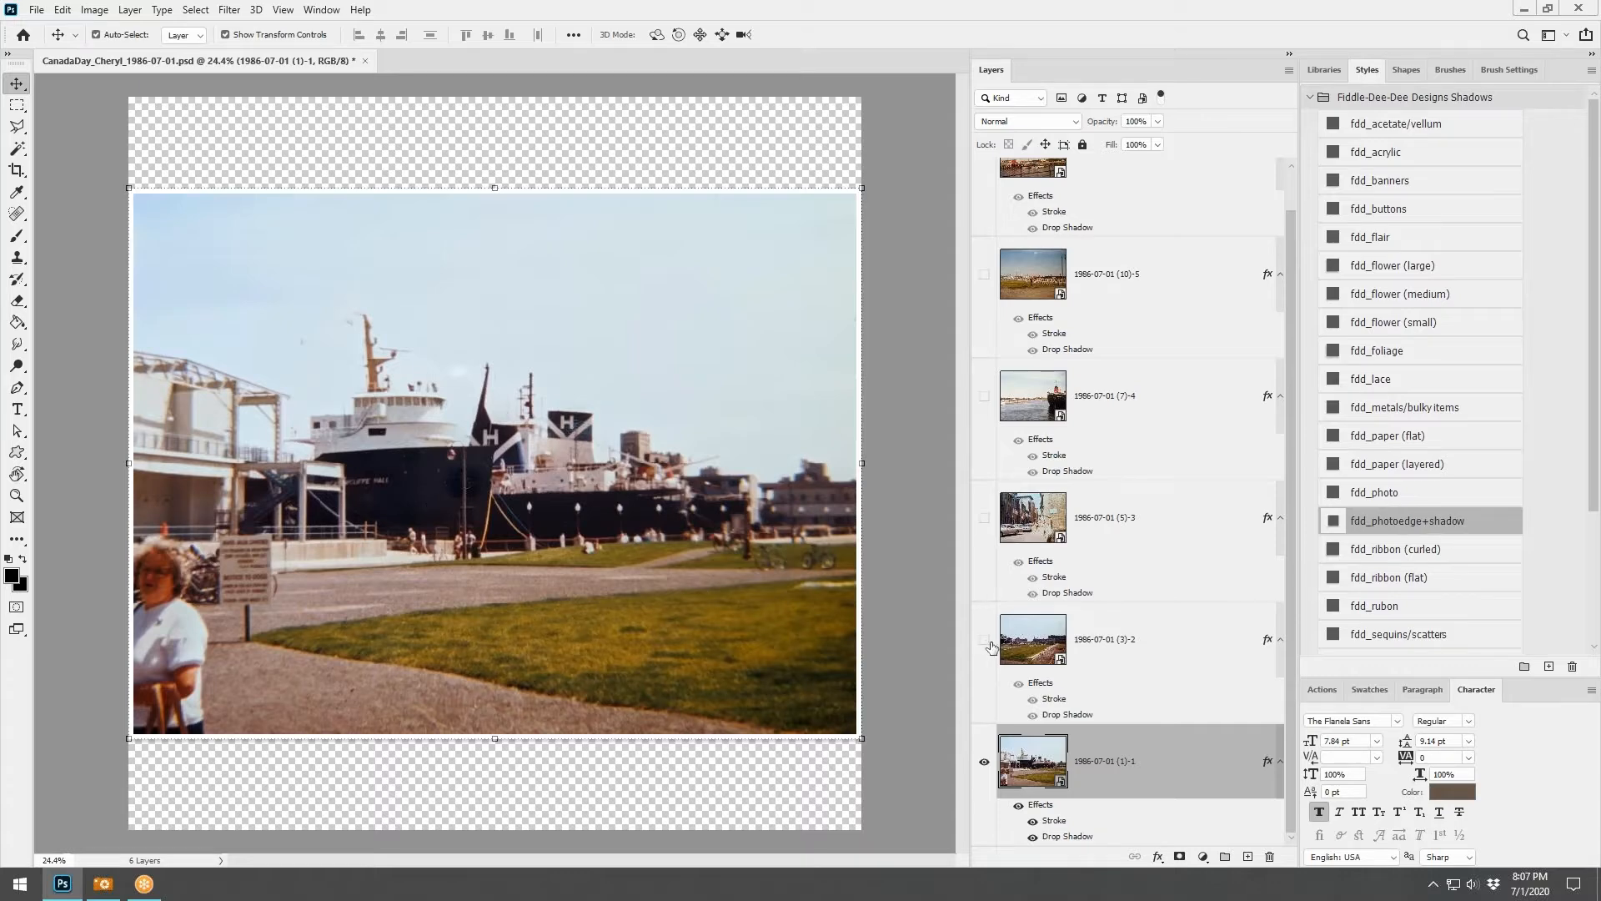
left_click(984, 640)
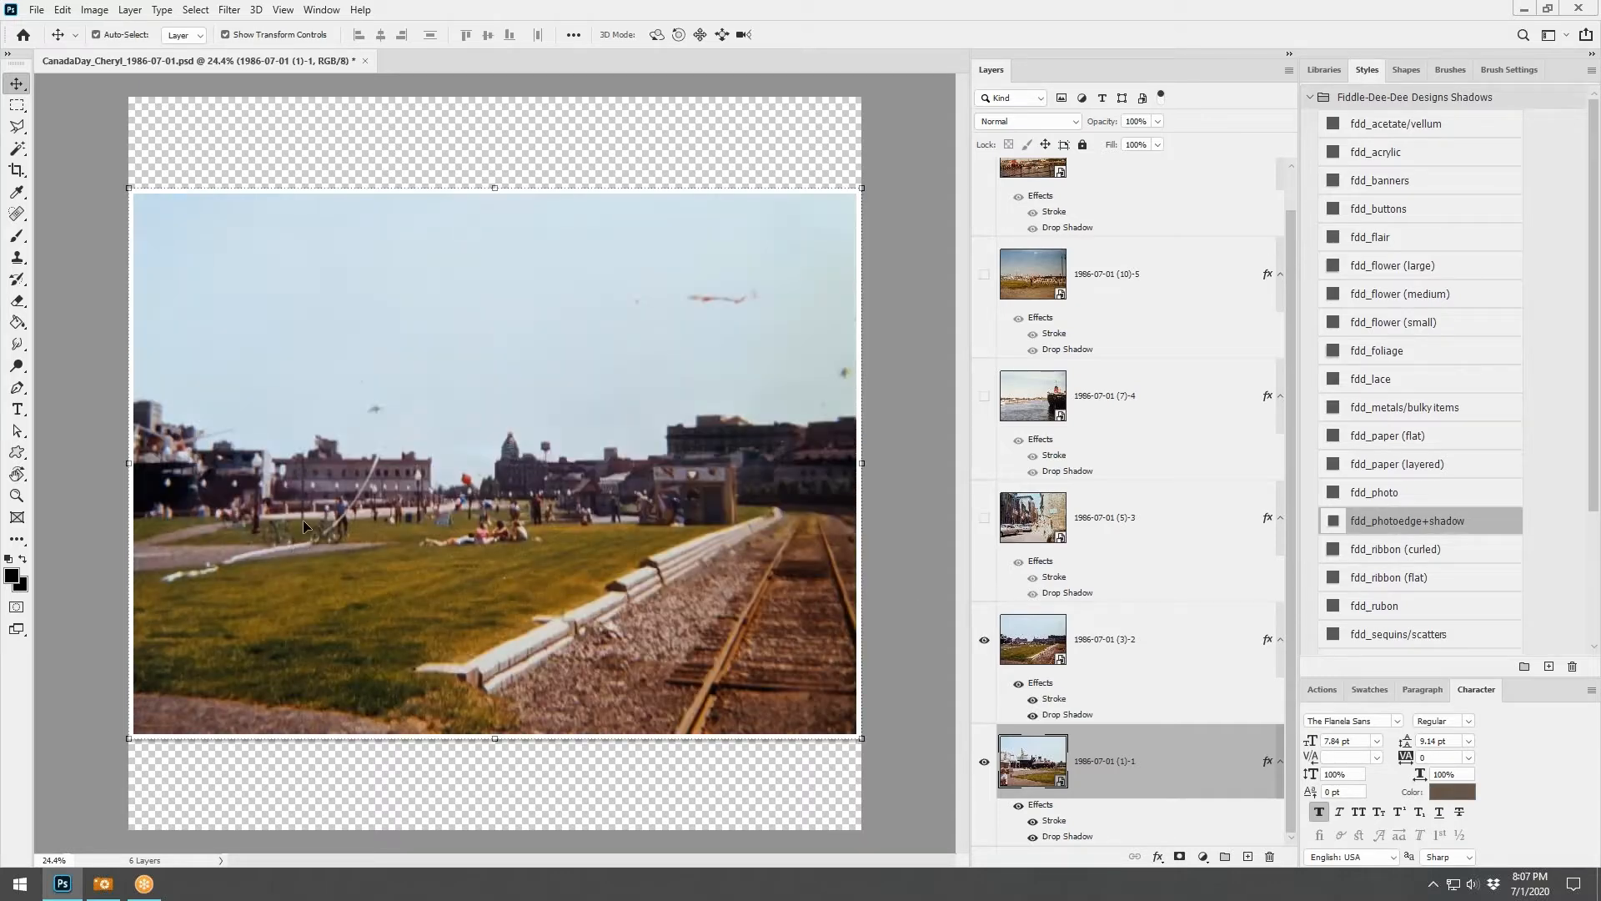
left_click(984, 519)
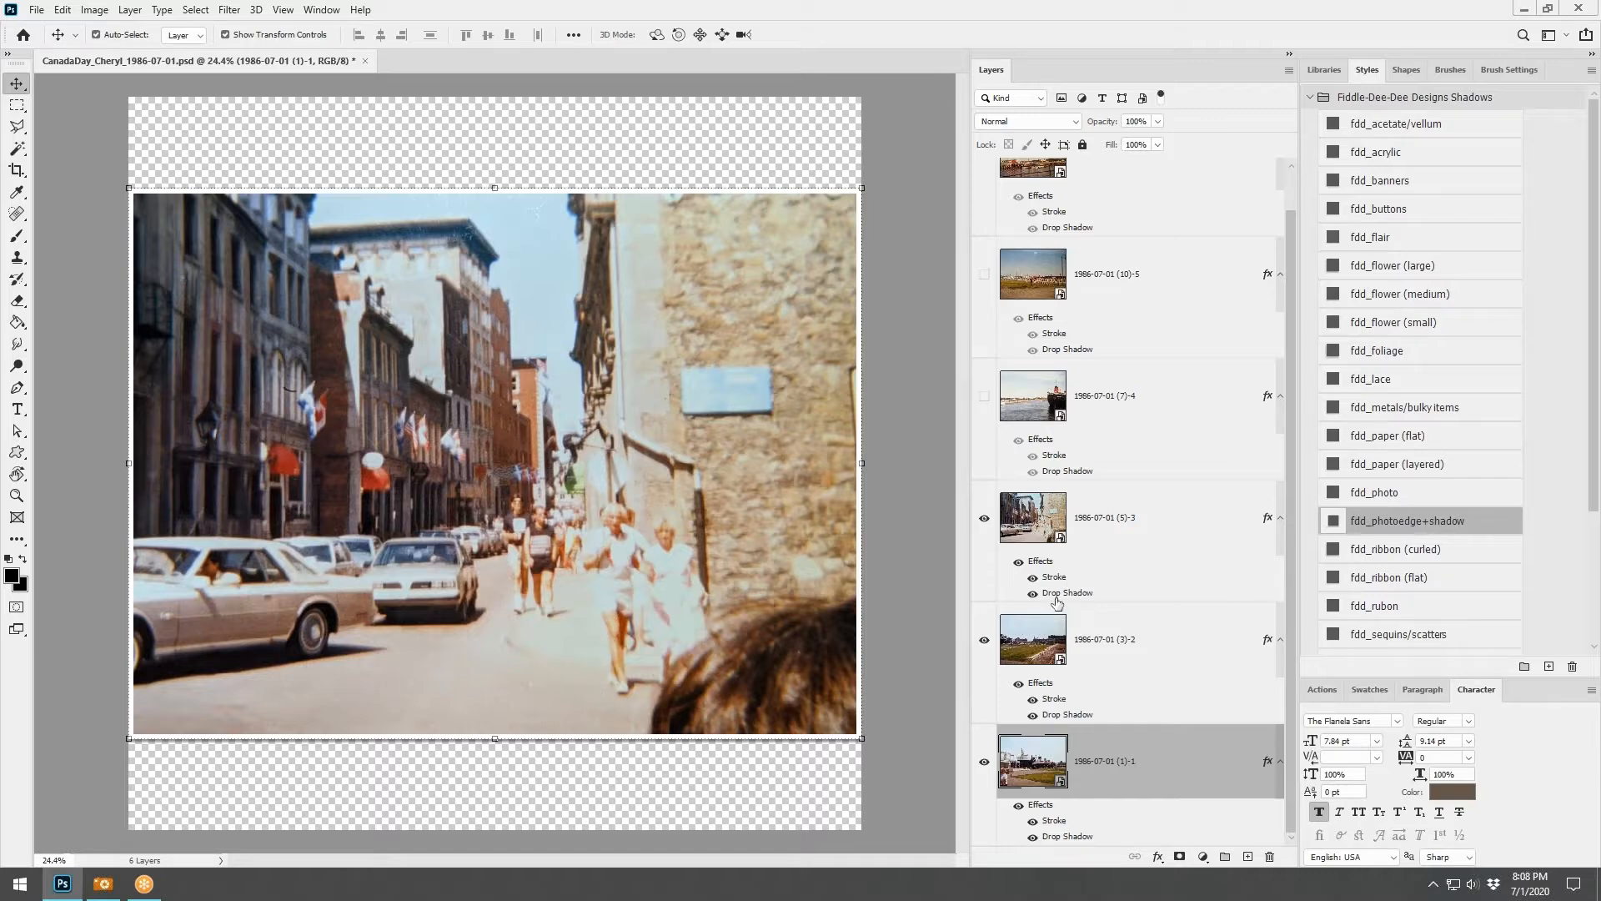
left_click(984, 398)
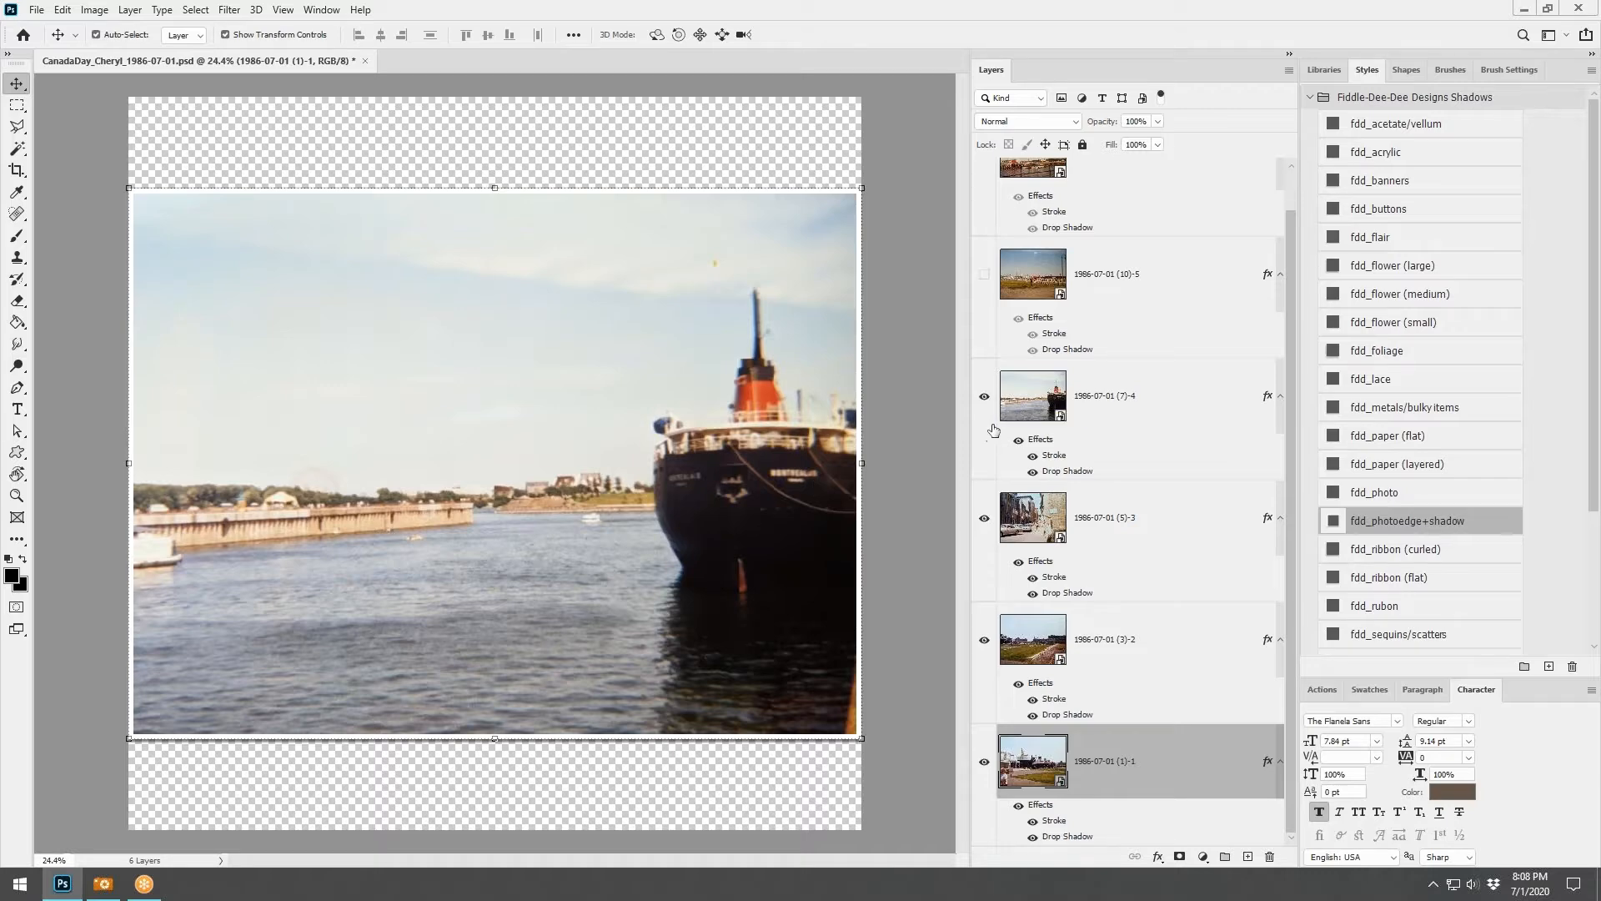
left_click(984, 399)
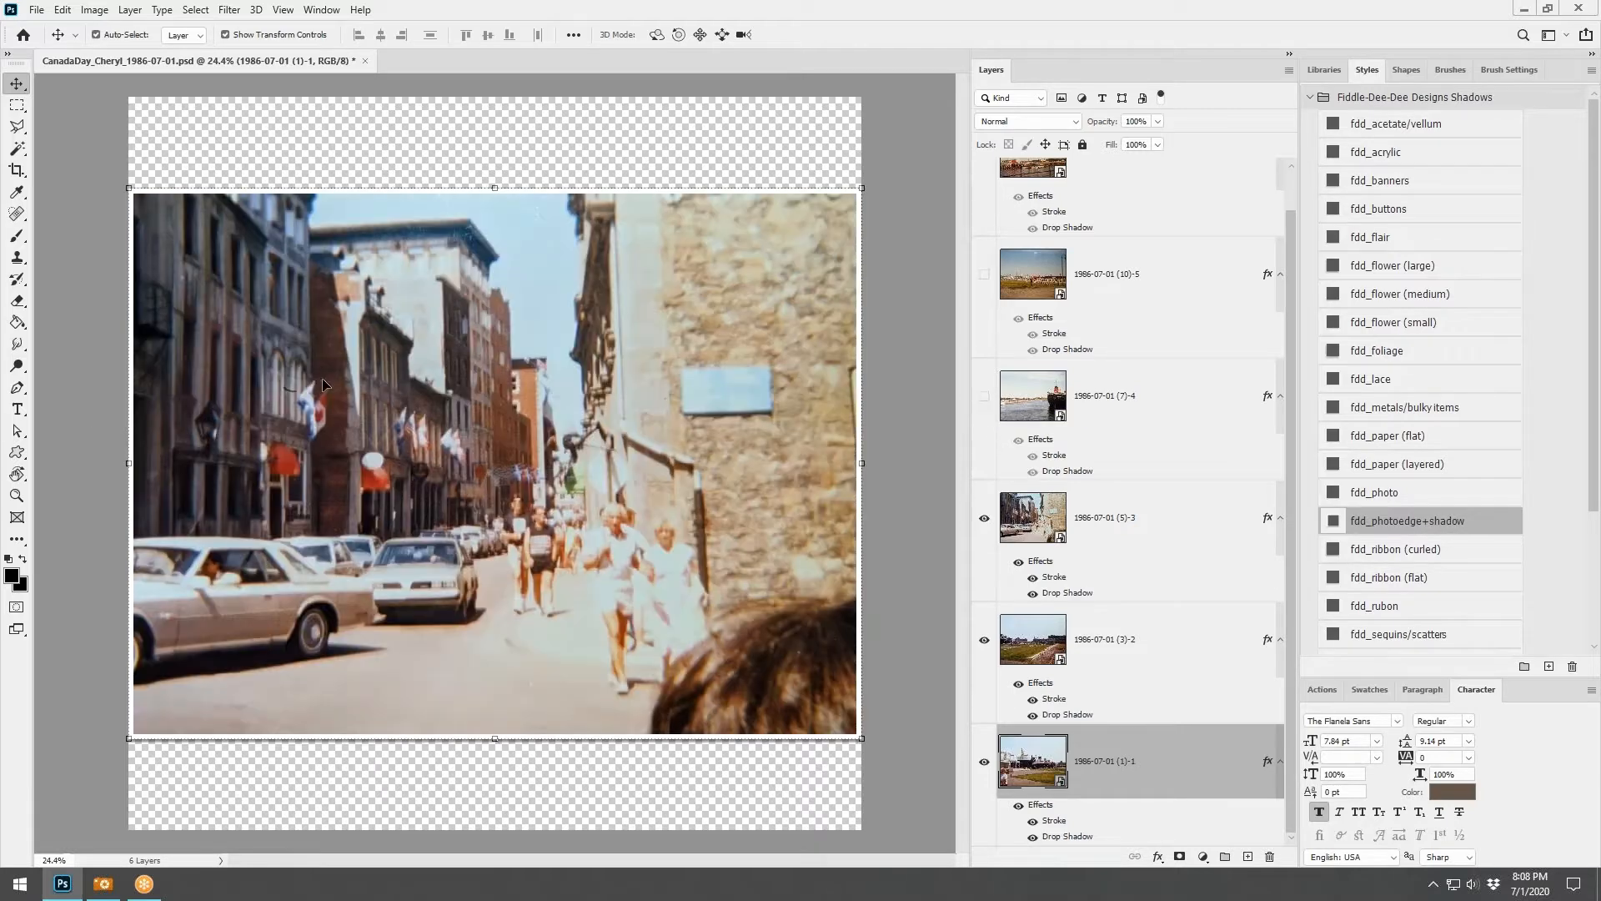
left_click(984, 518)
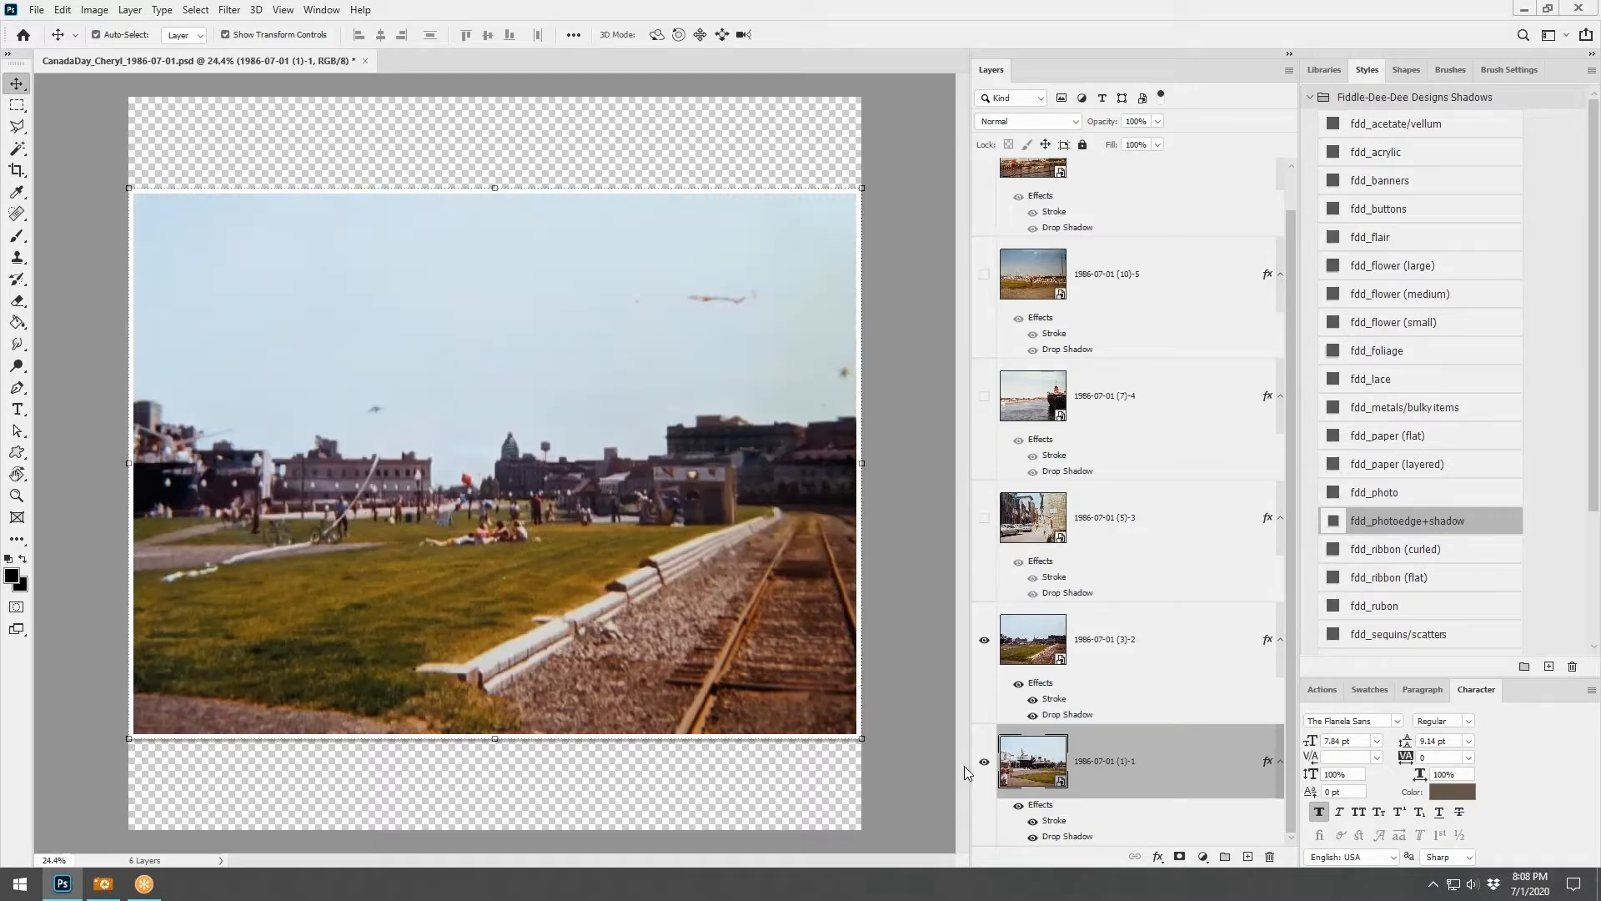
left_click(984, 638)
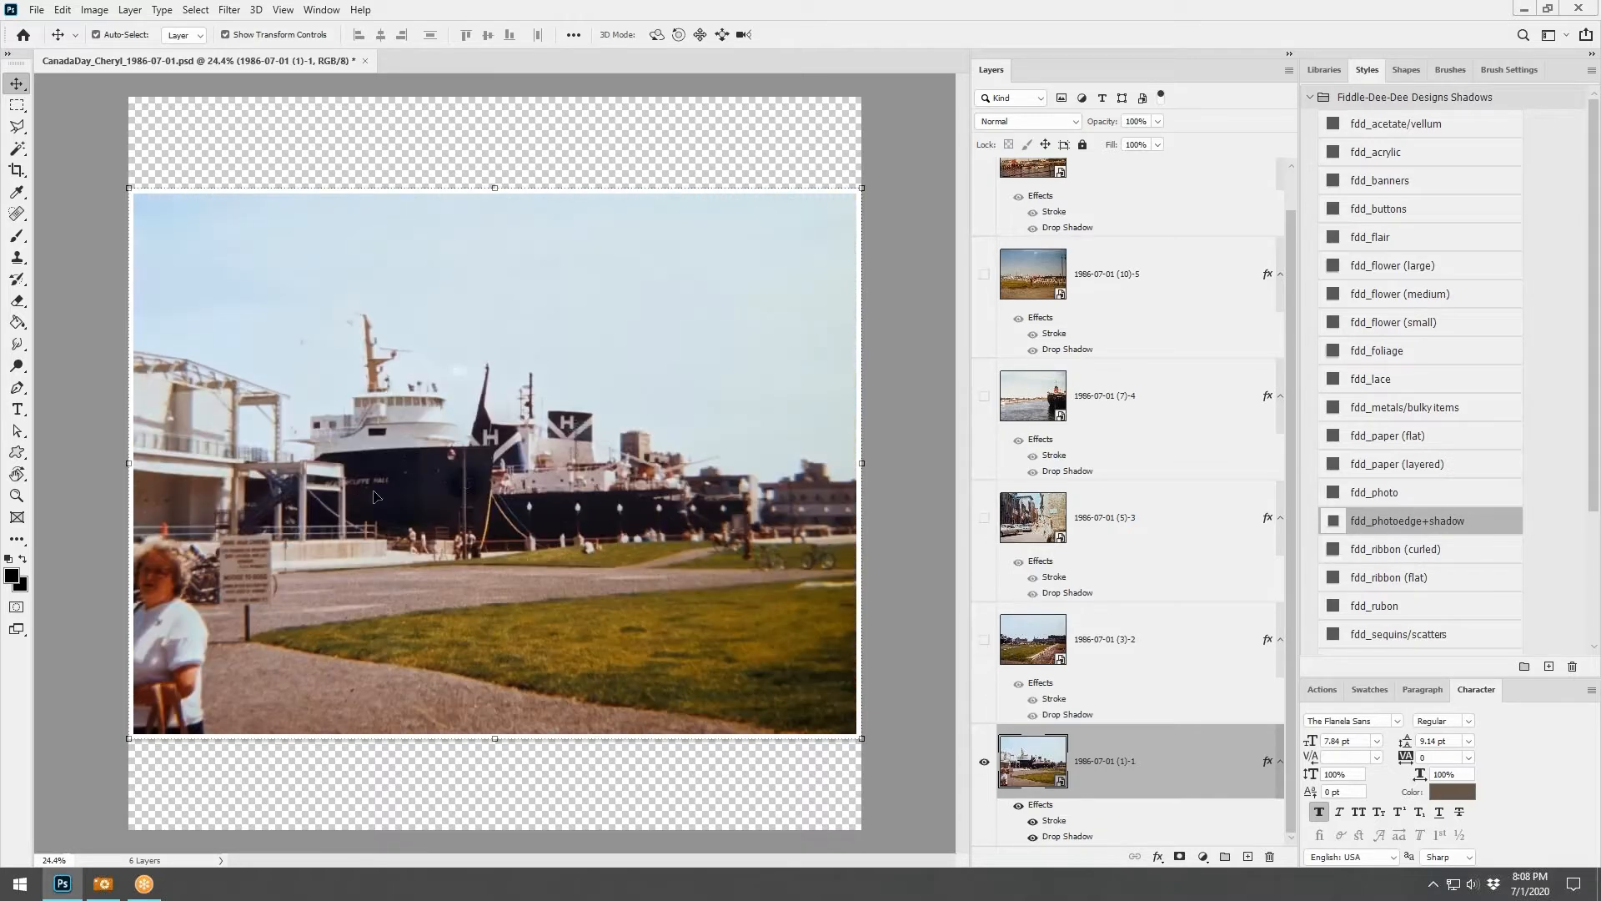
left_click(984, 639)
left_click(984, 518)
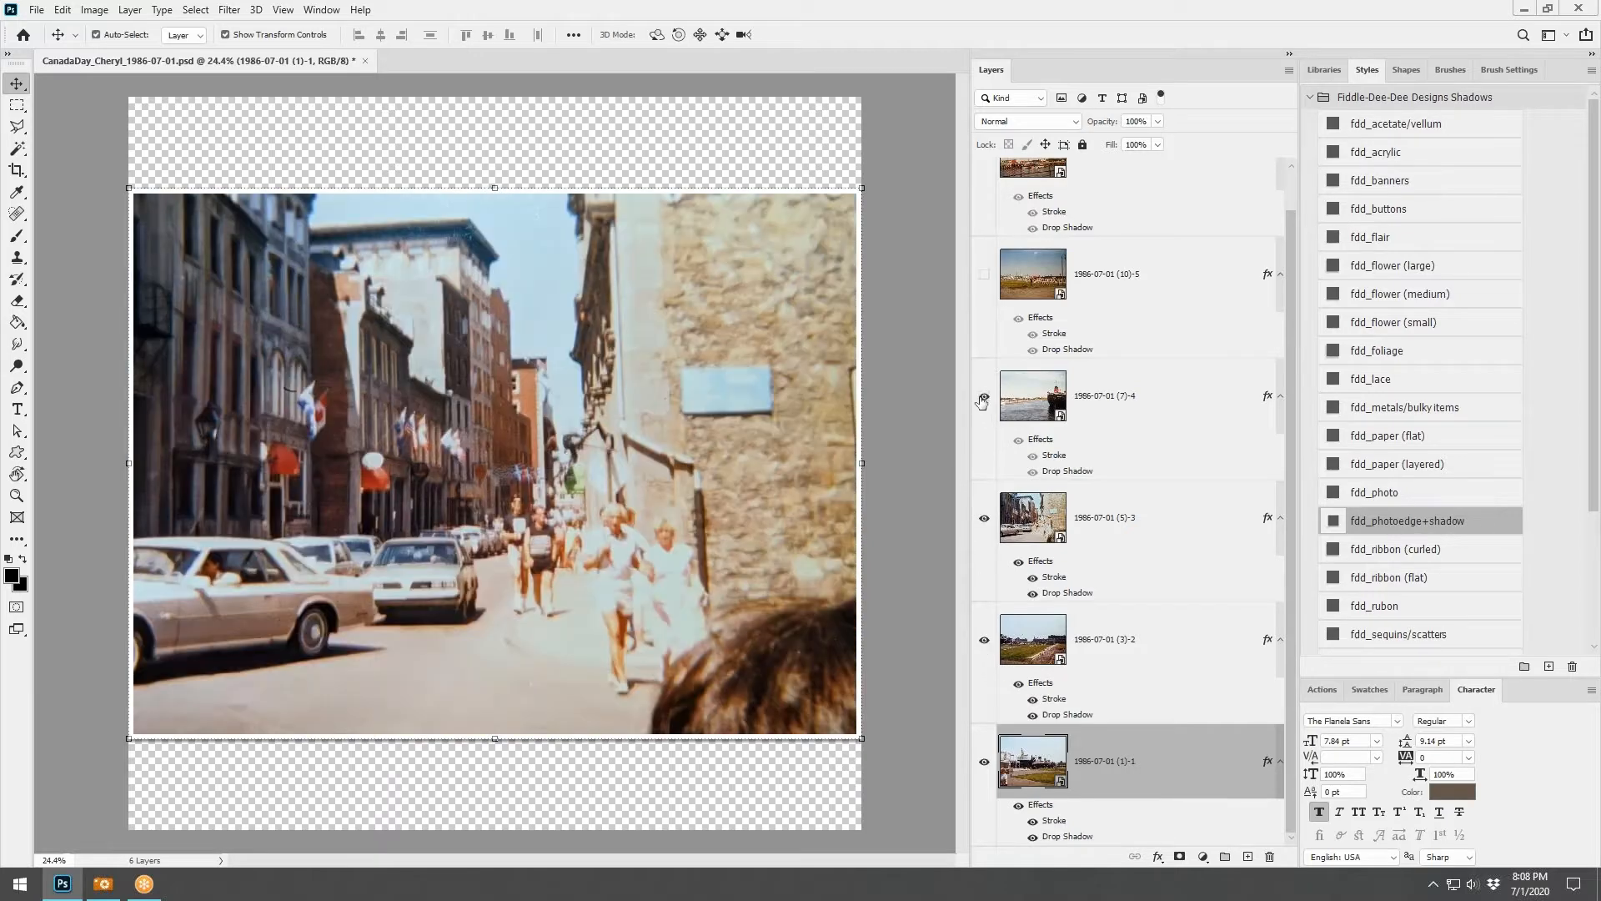
left_click(984, 397)
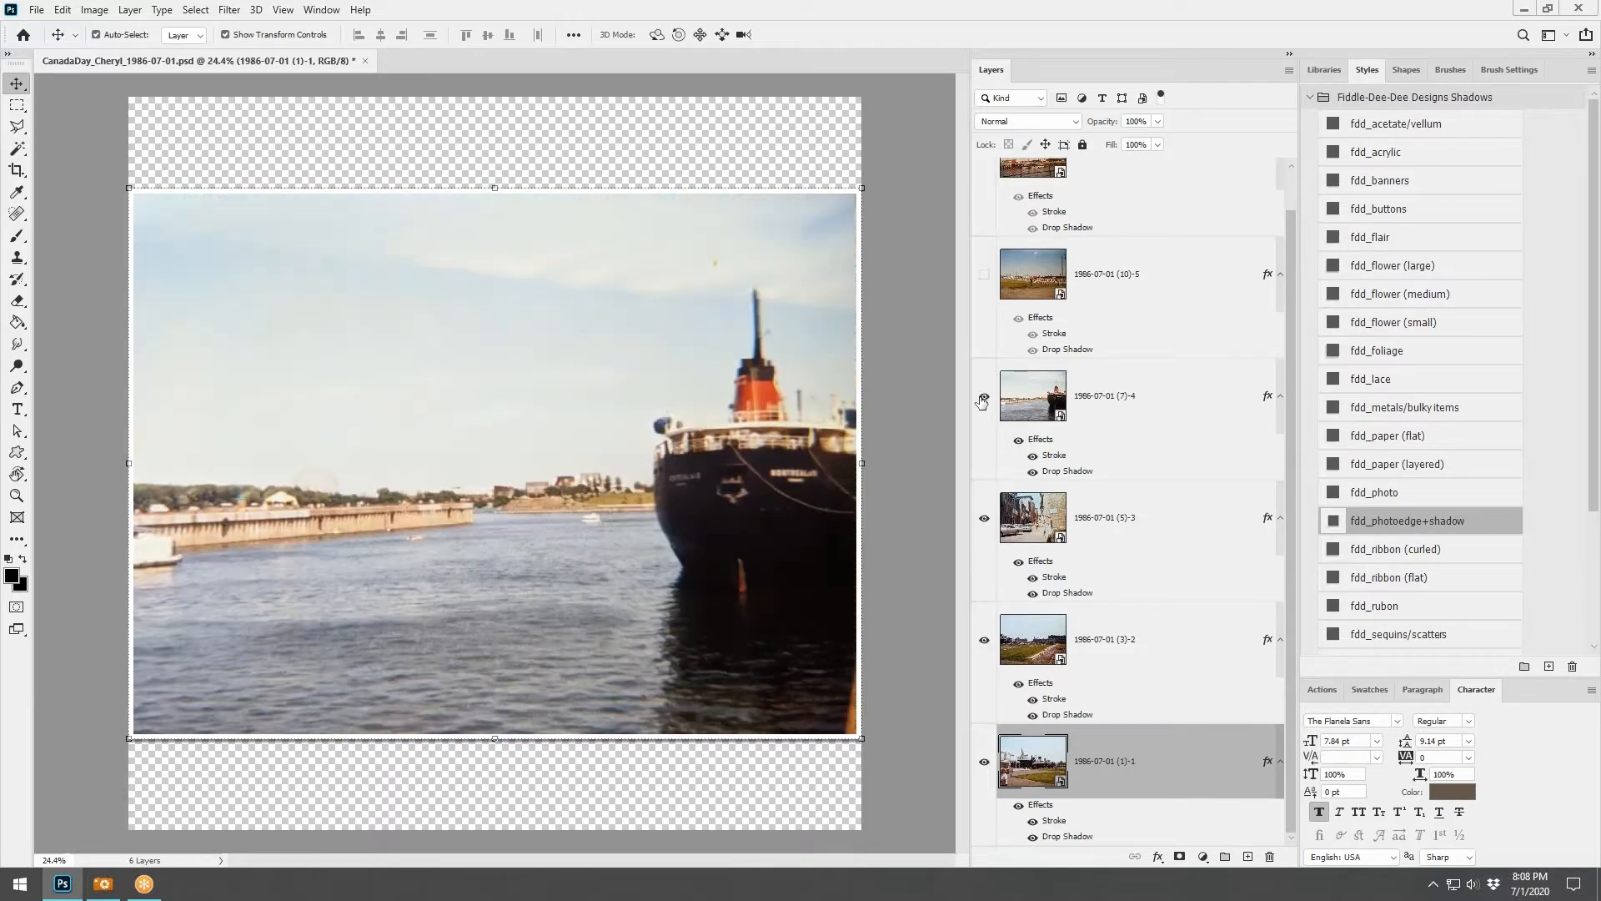
left_click(984, 276)
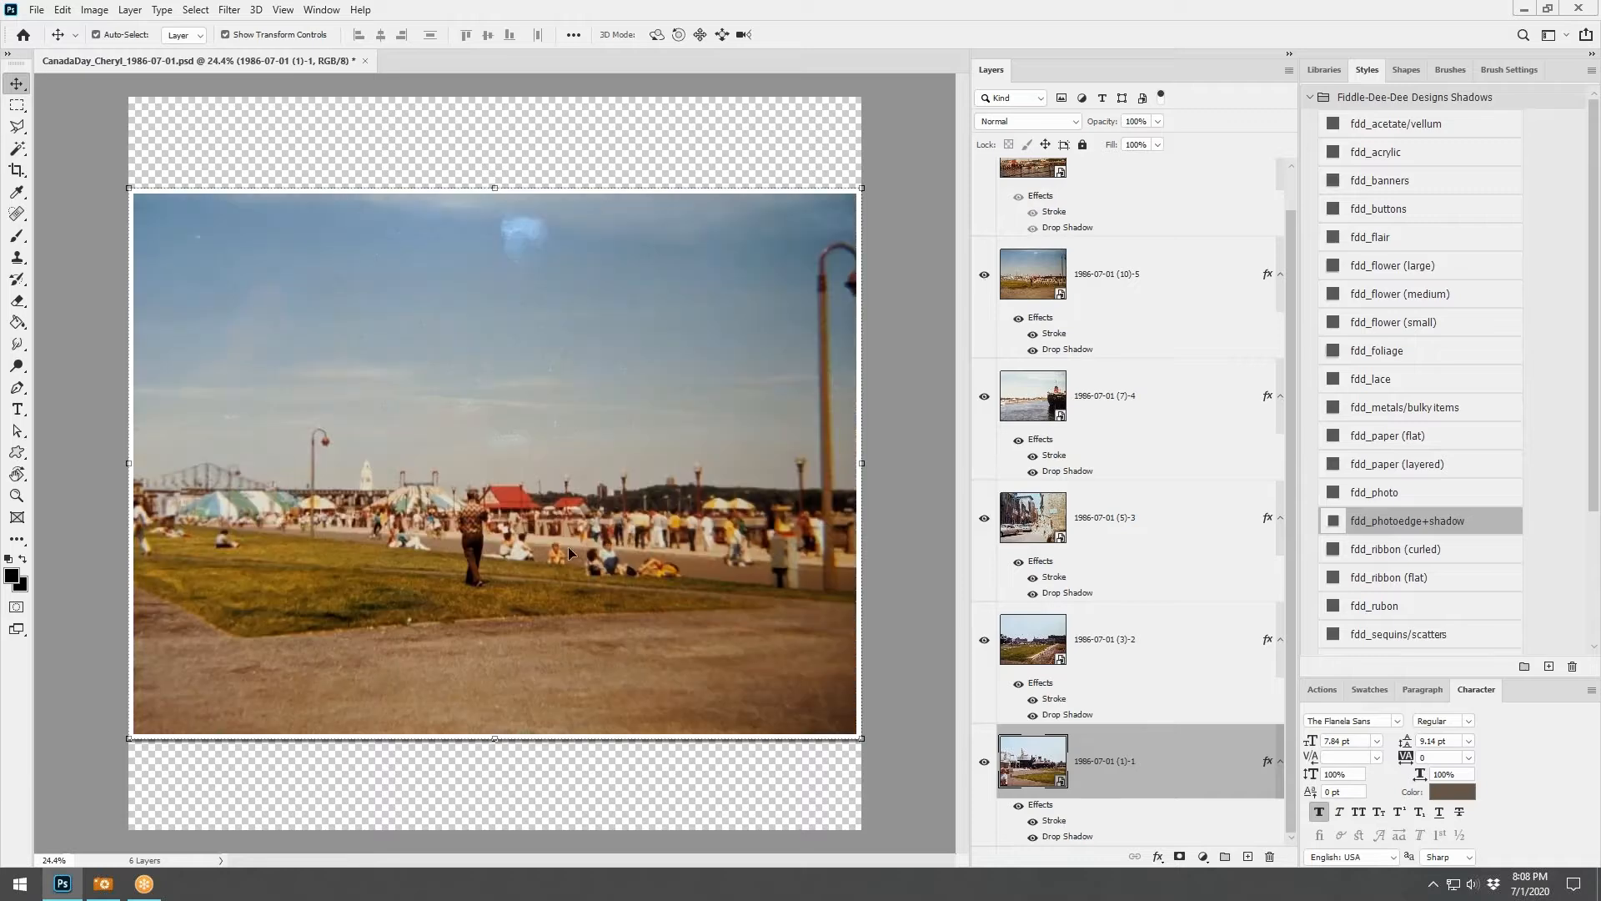
scroll(458, 548, "up", 5)
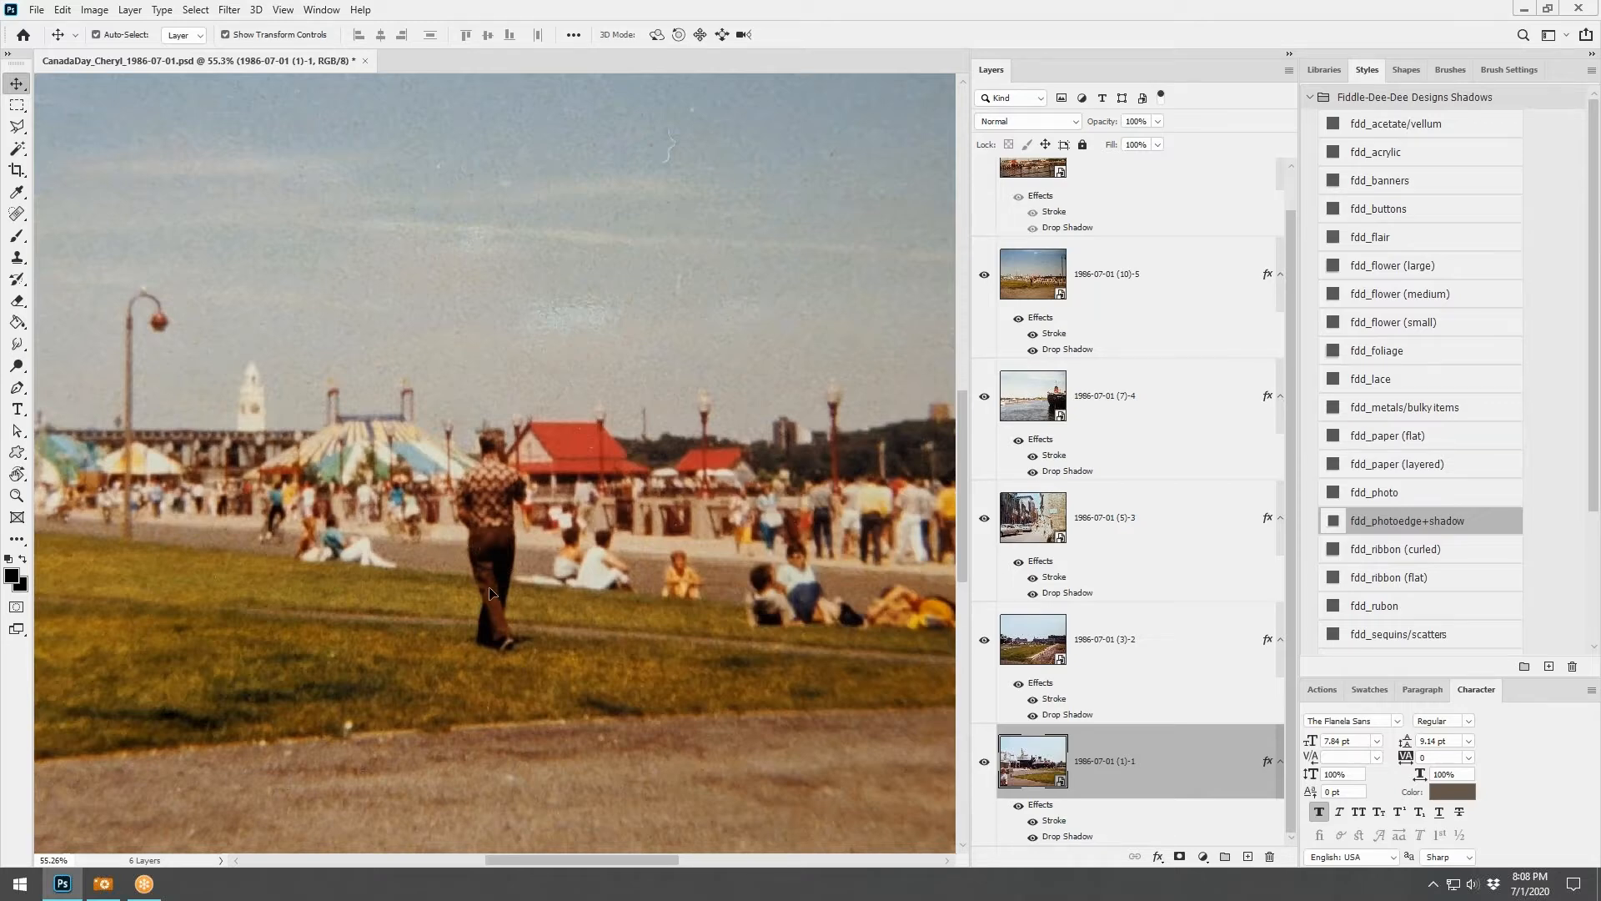
scroll(490, 593, "down", 4)
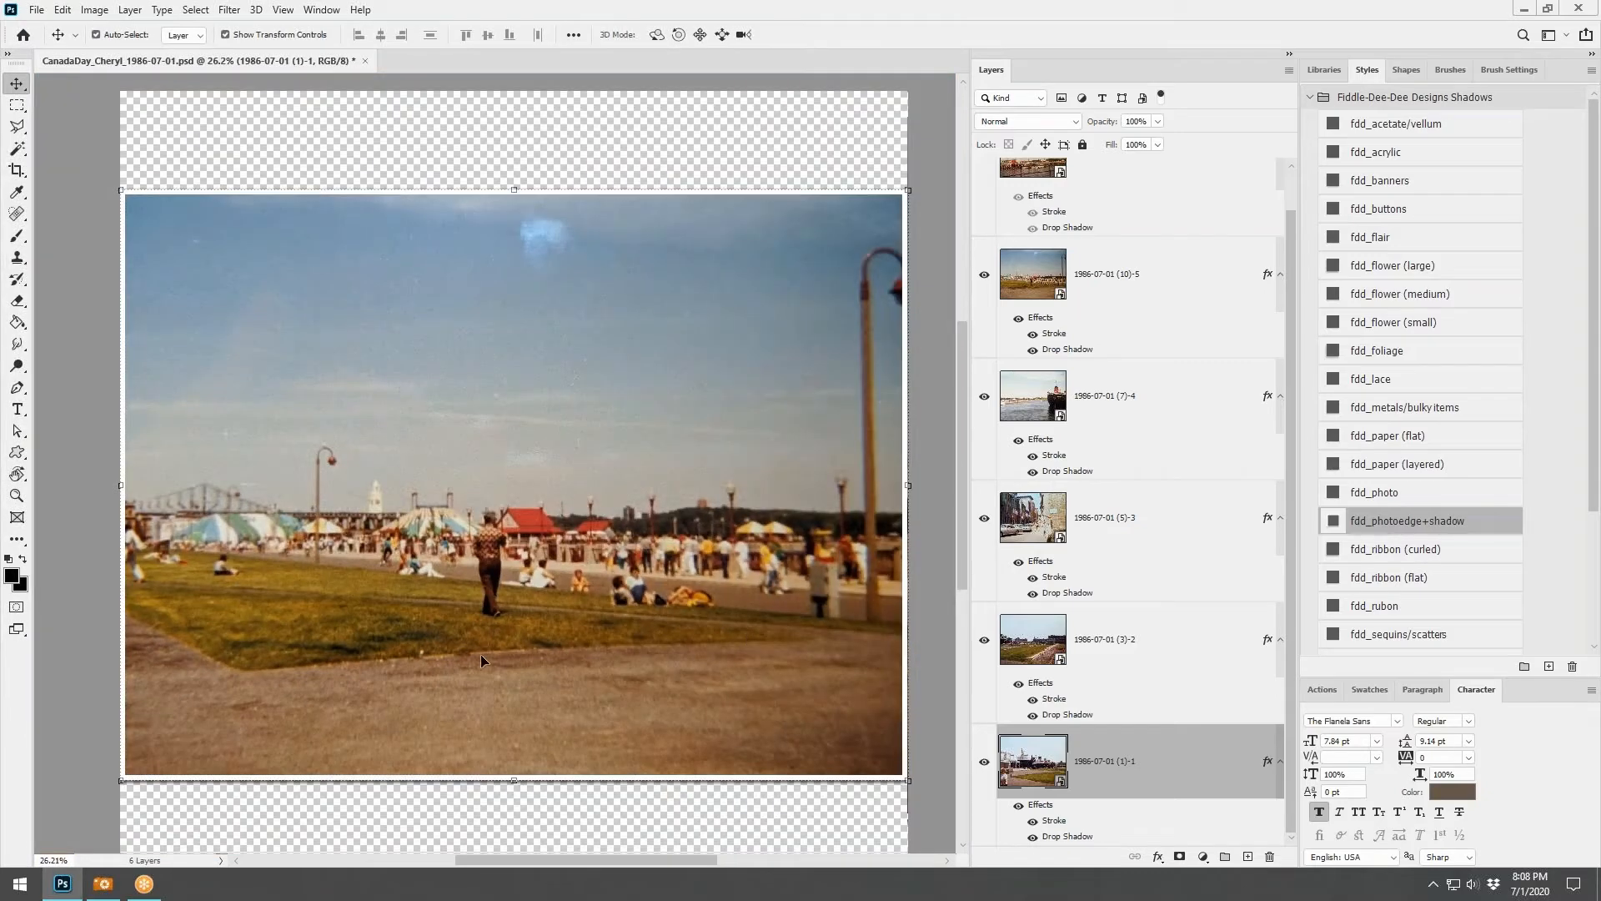
scroll(1078, 415, "up", 1)
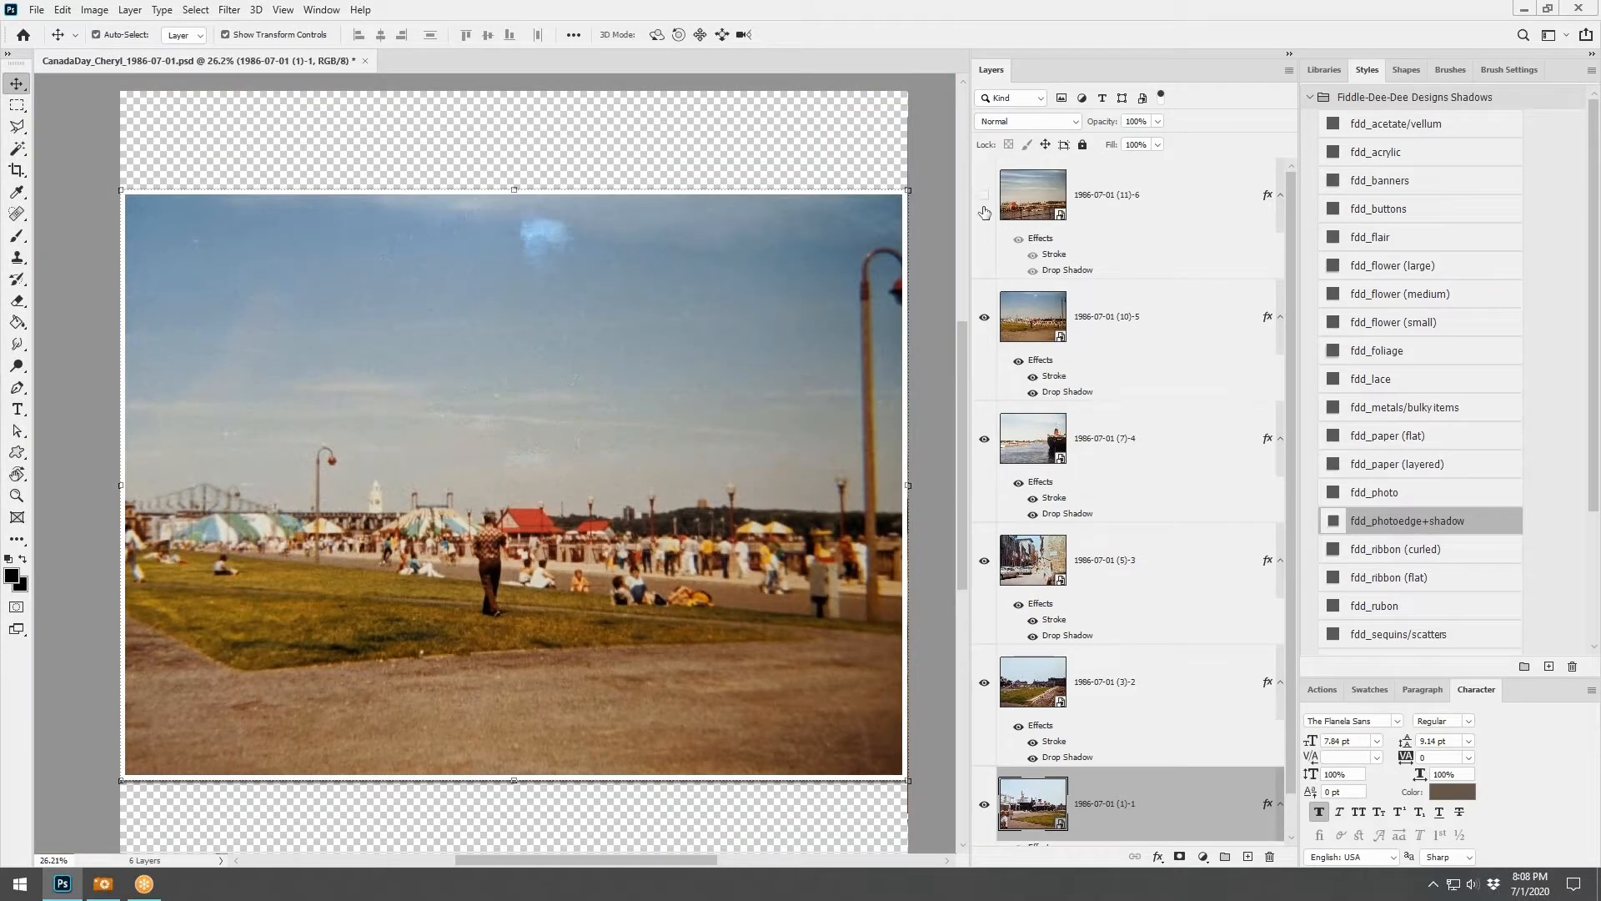
left_click(984, 199)
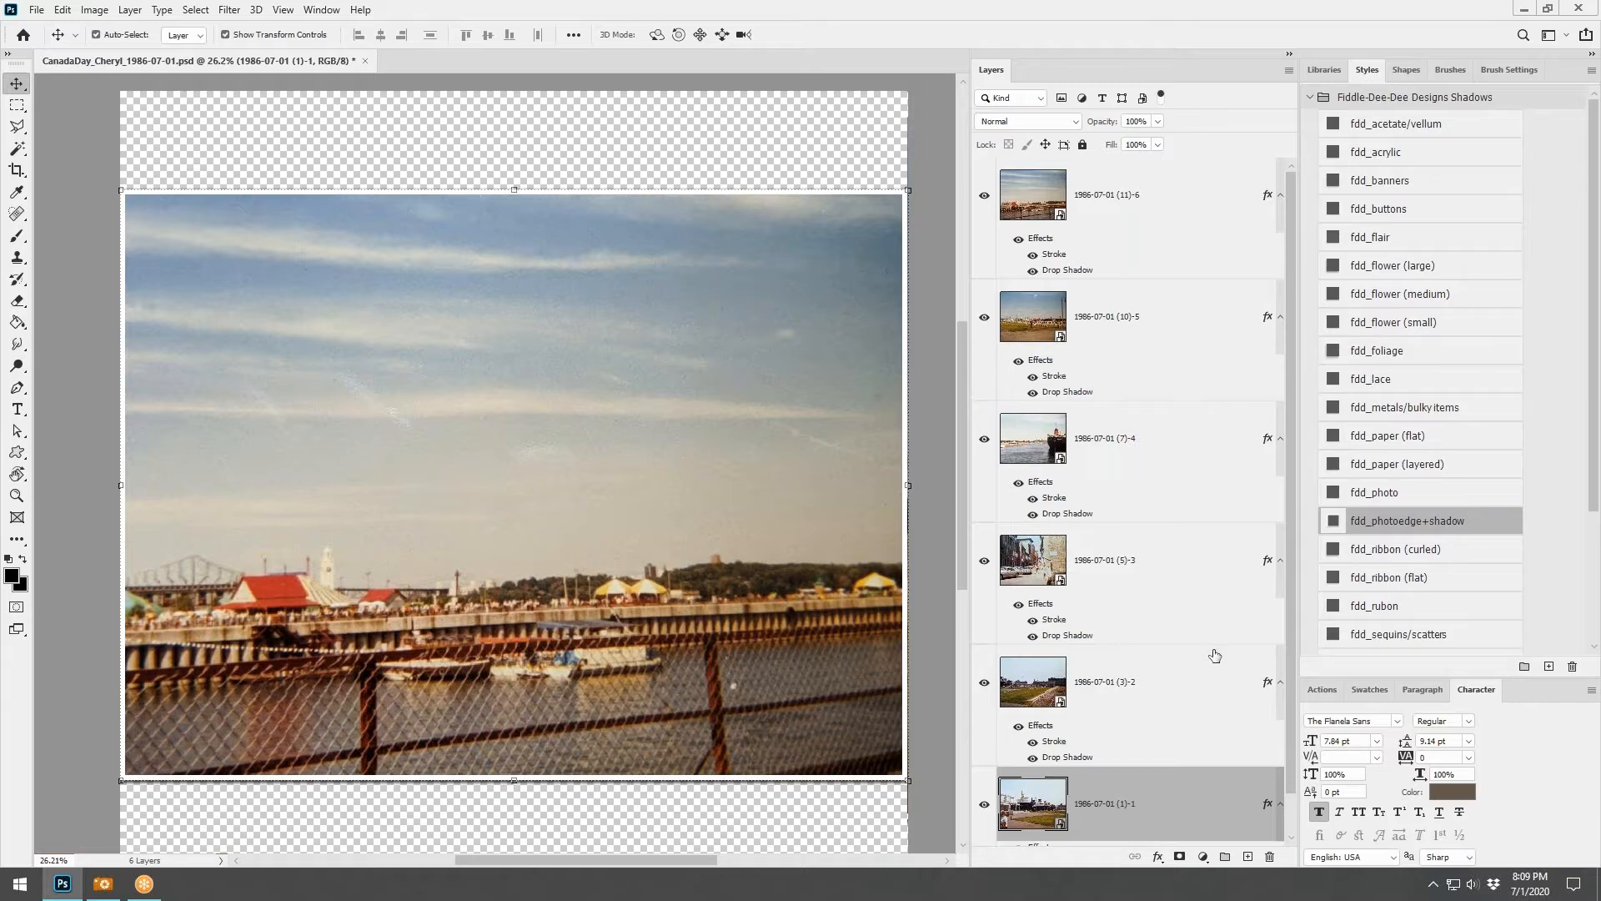
left_click(1168, 241)
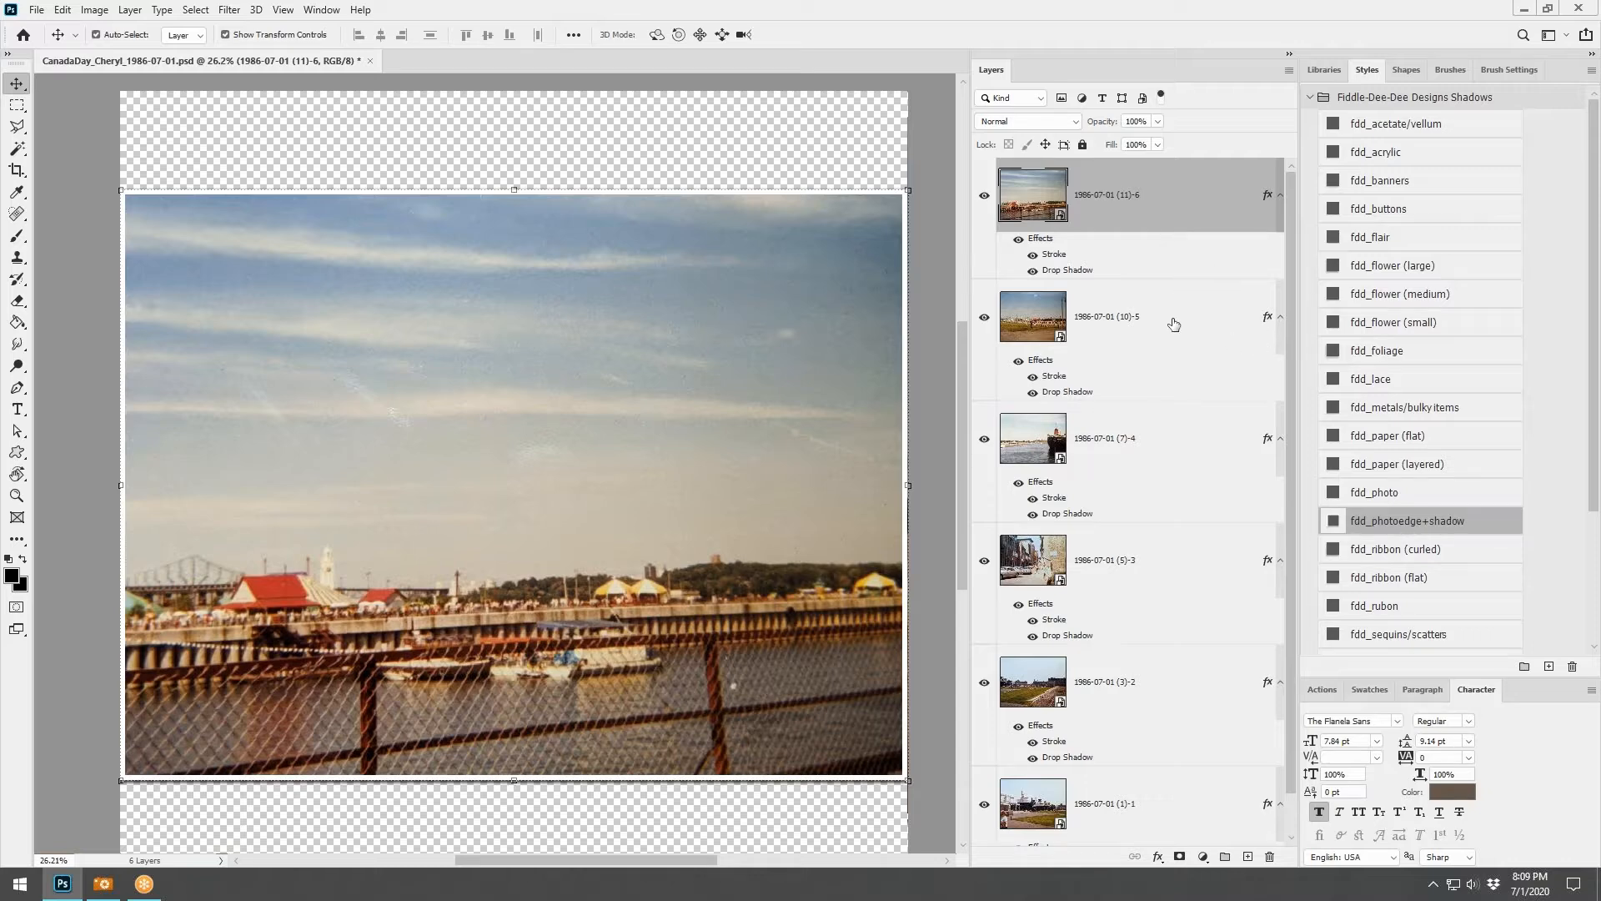
scroll(1194, 610, "down", 1)
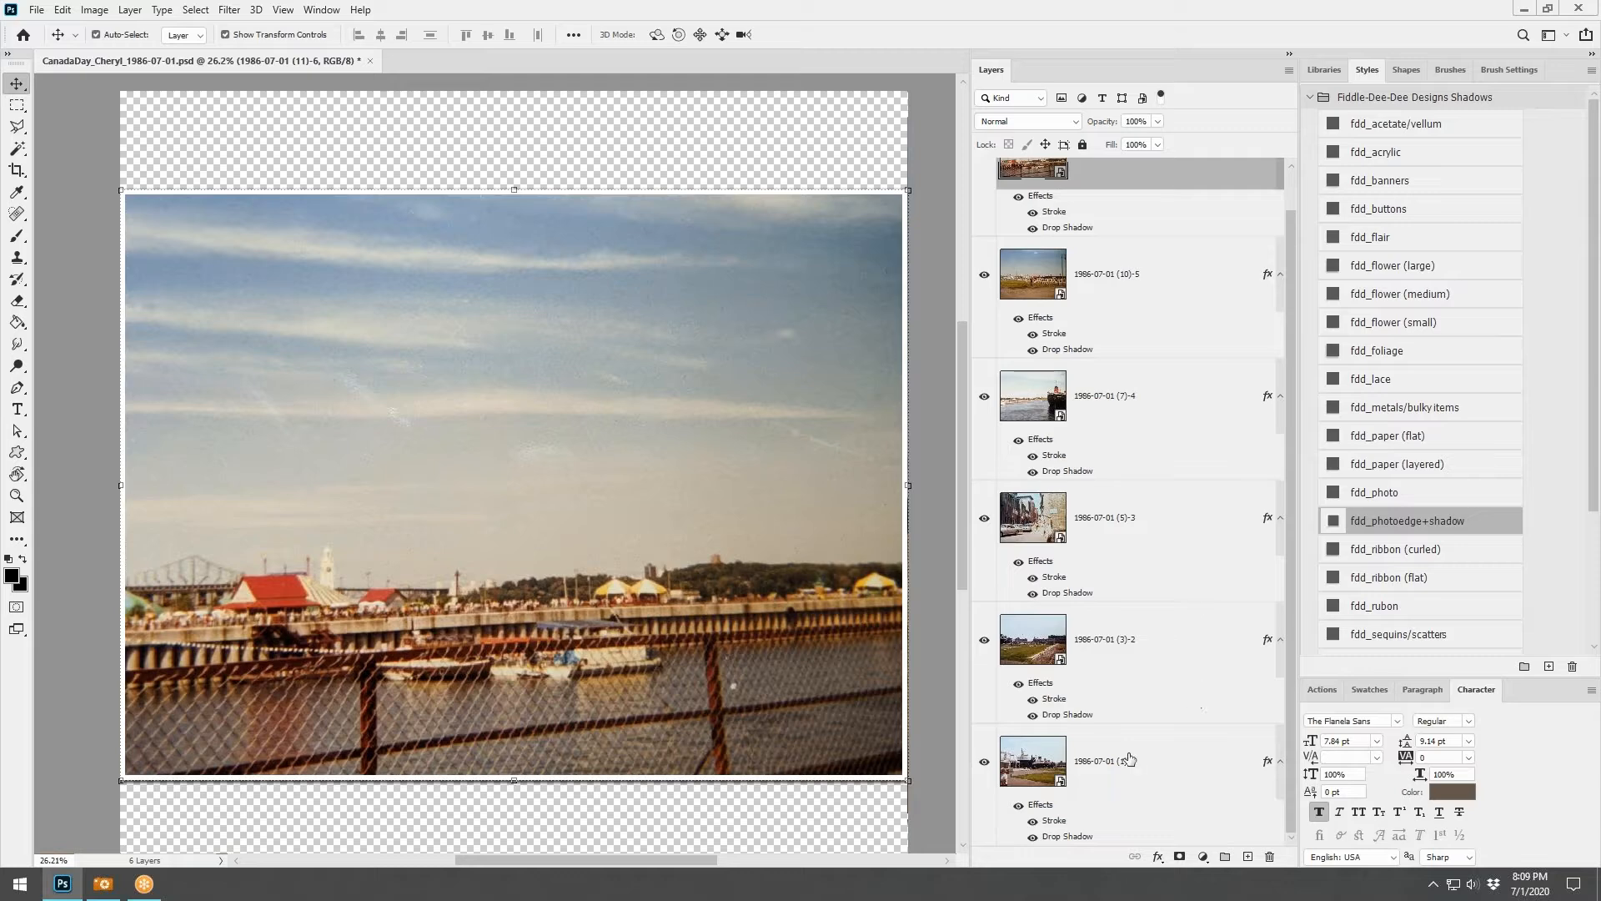
scroll(1126, 689, "up", 1)
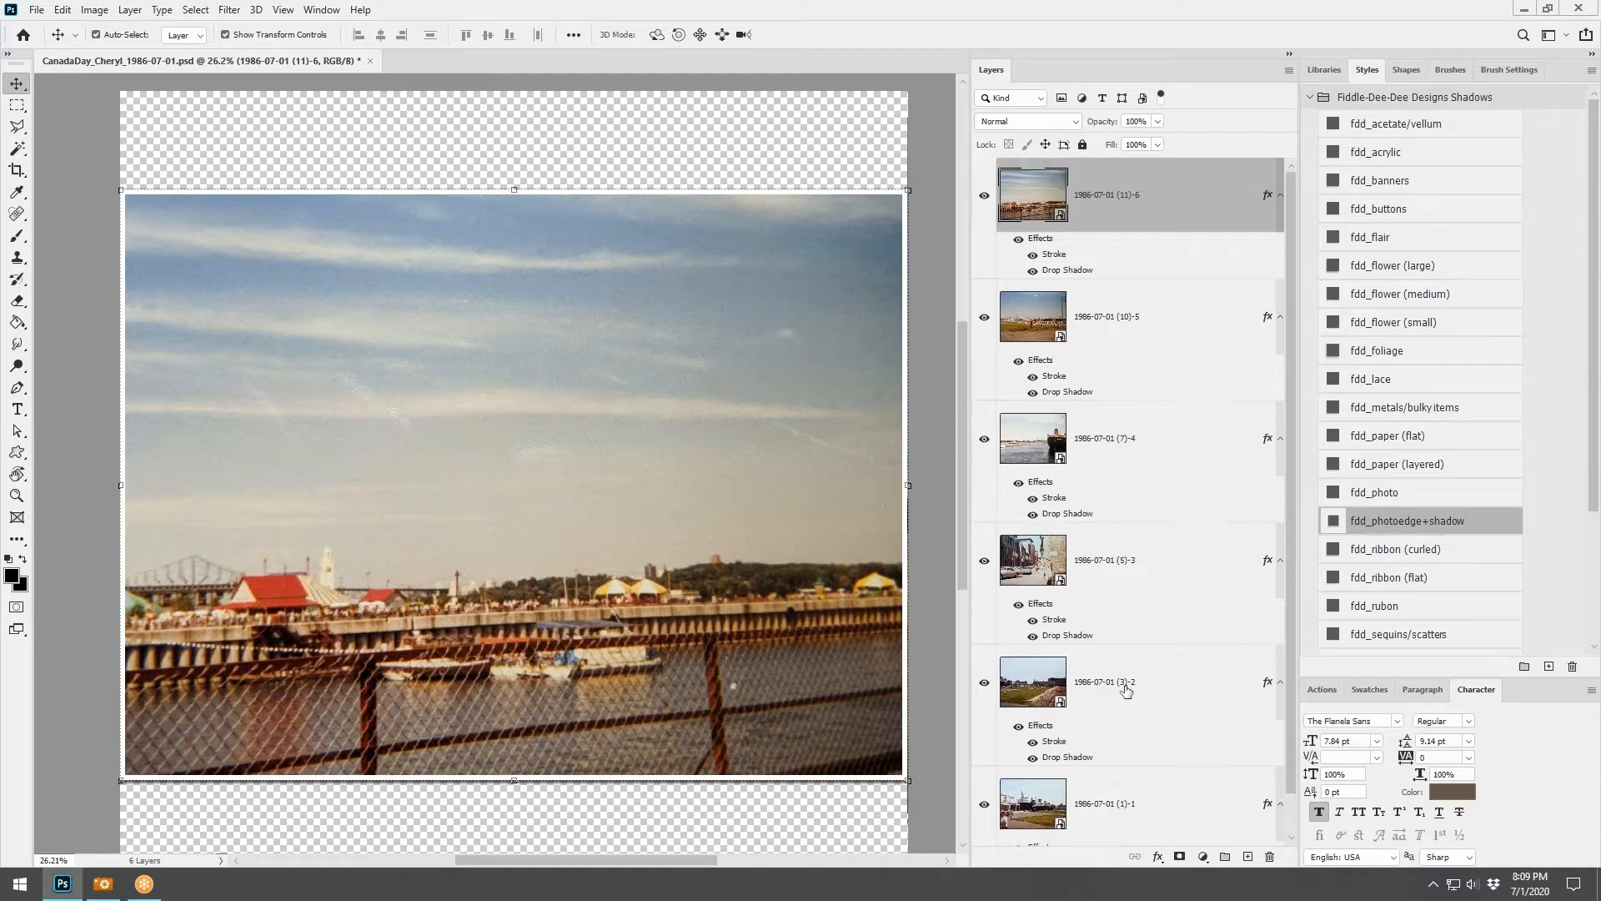
scroll(1232, 539, "down", 1)
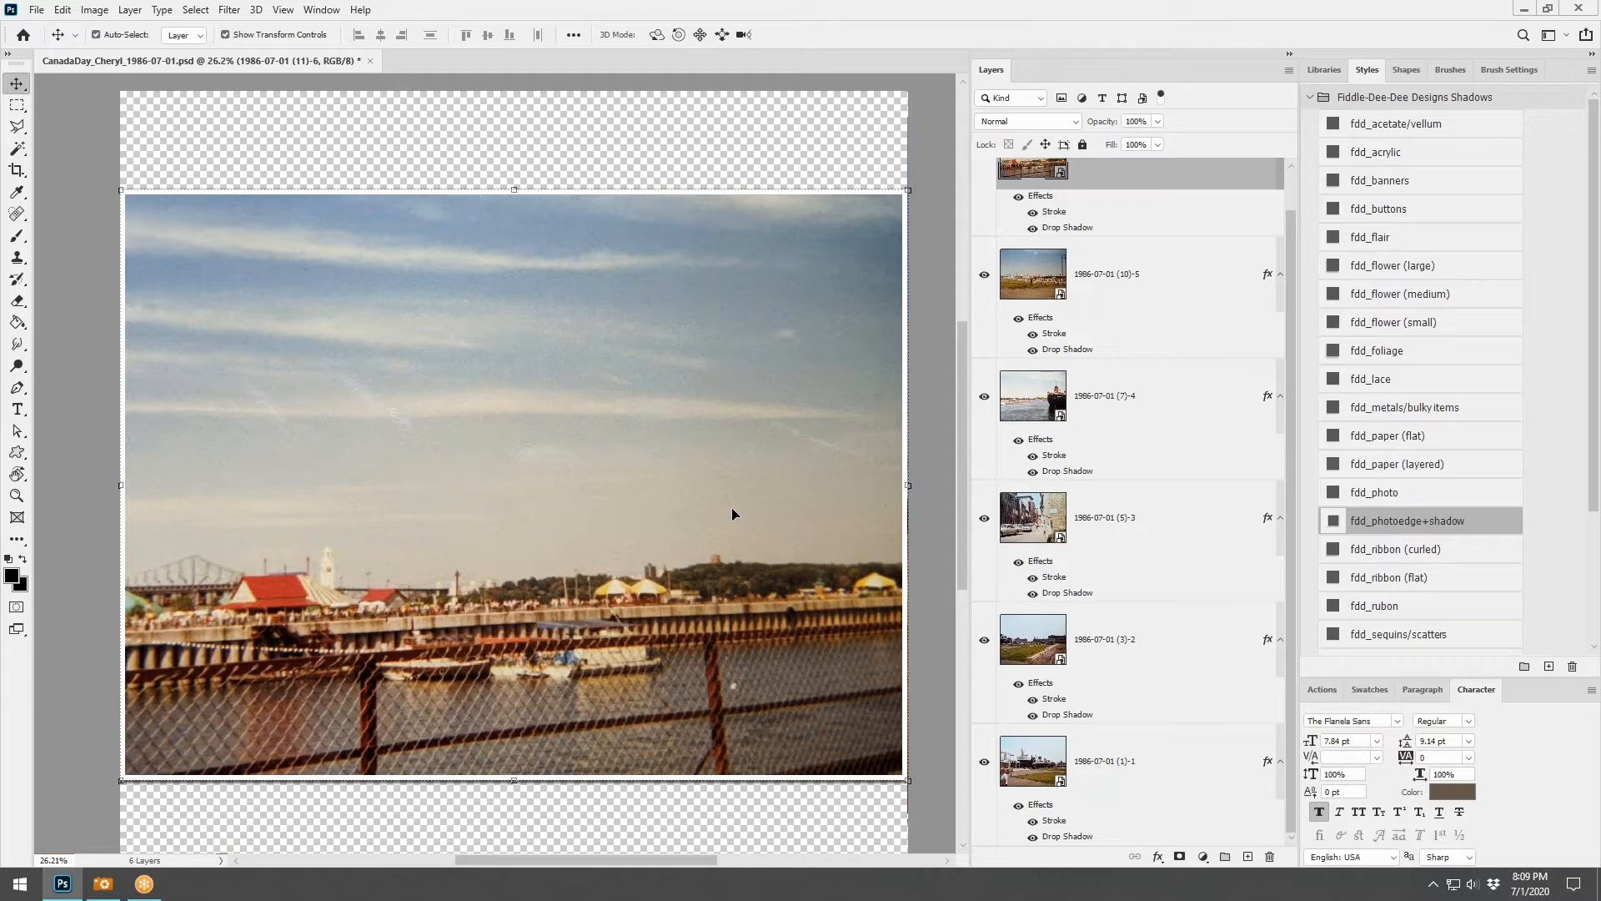
Select all six photo layers and scale them down together to about 58.56%
scroll(1135, 455, "up", 1)
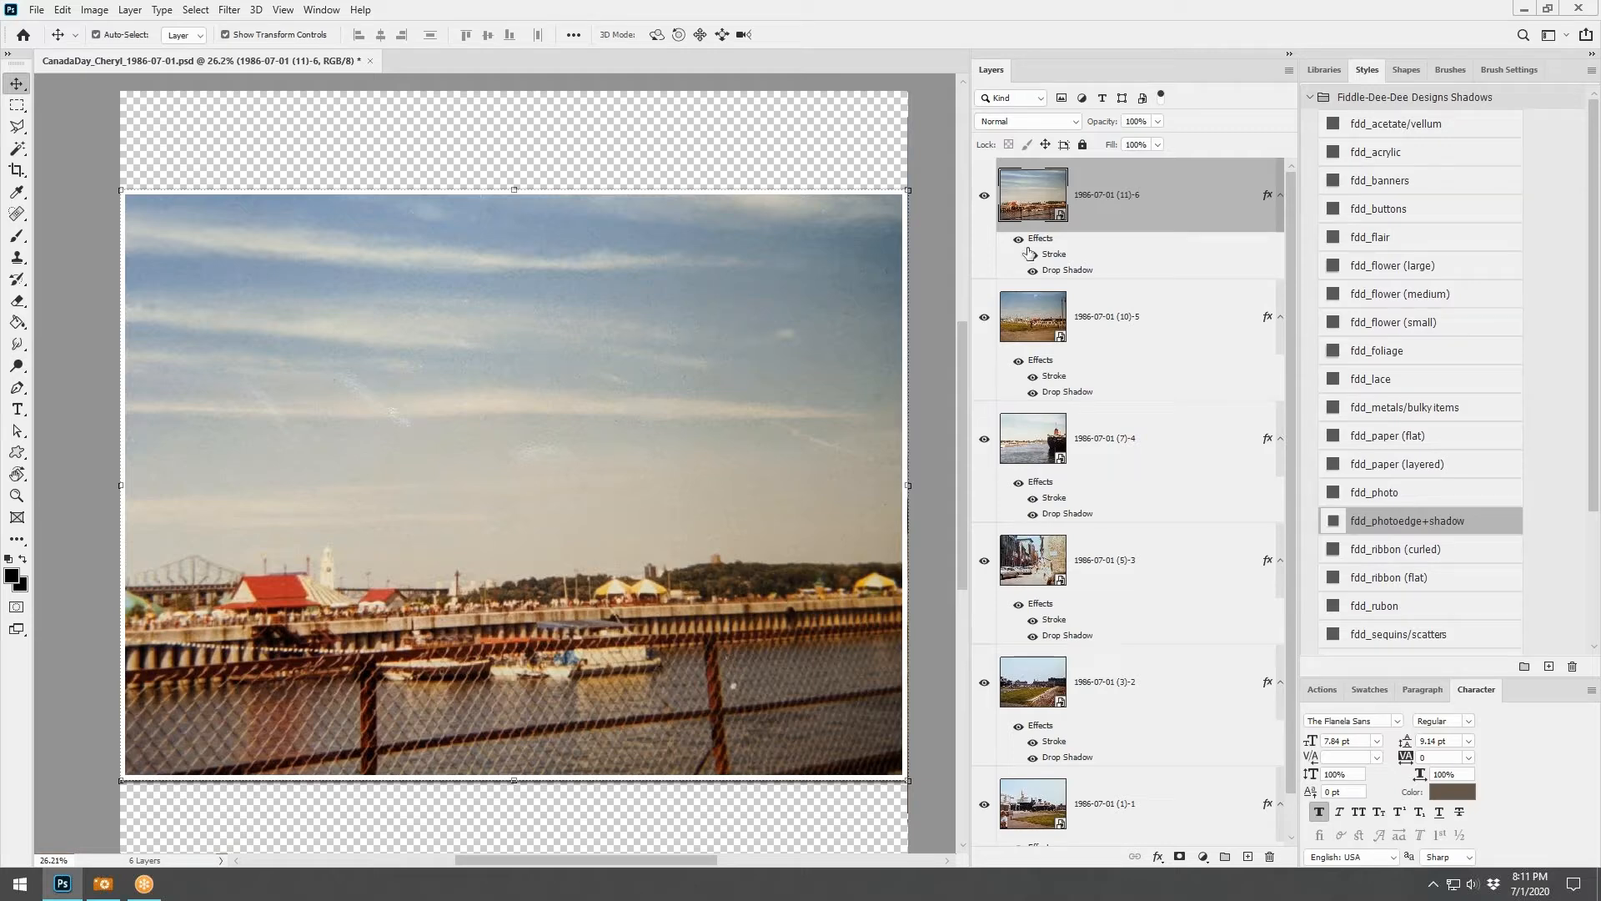
scroll(1168, 617, "down", 1)
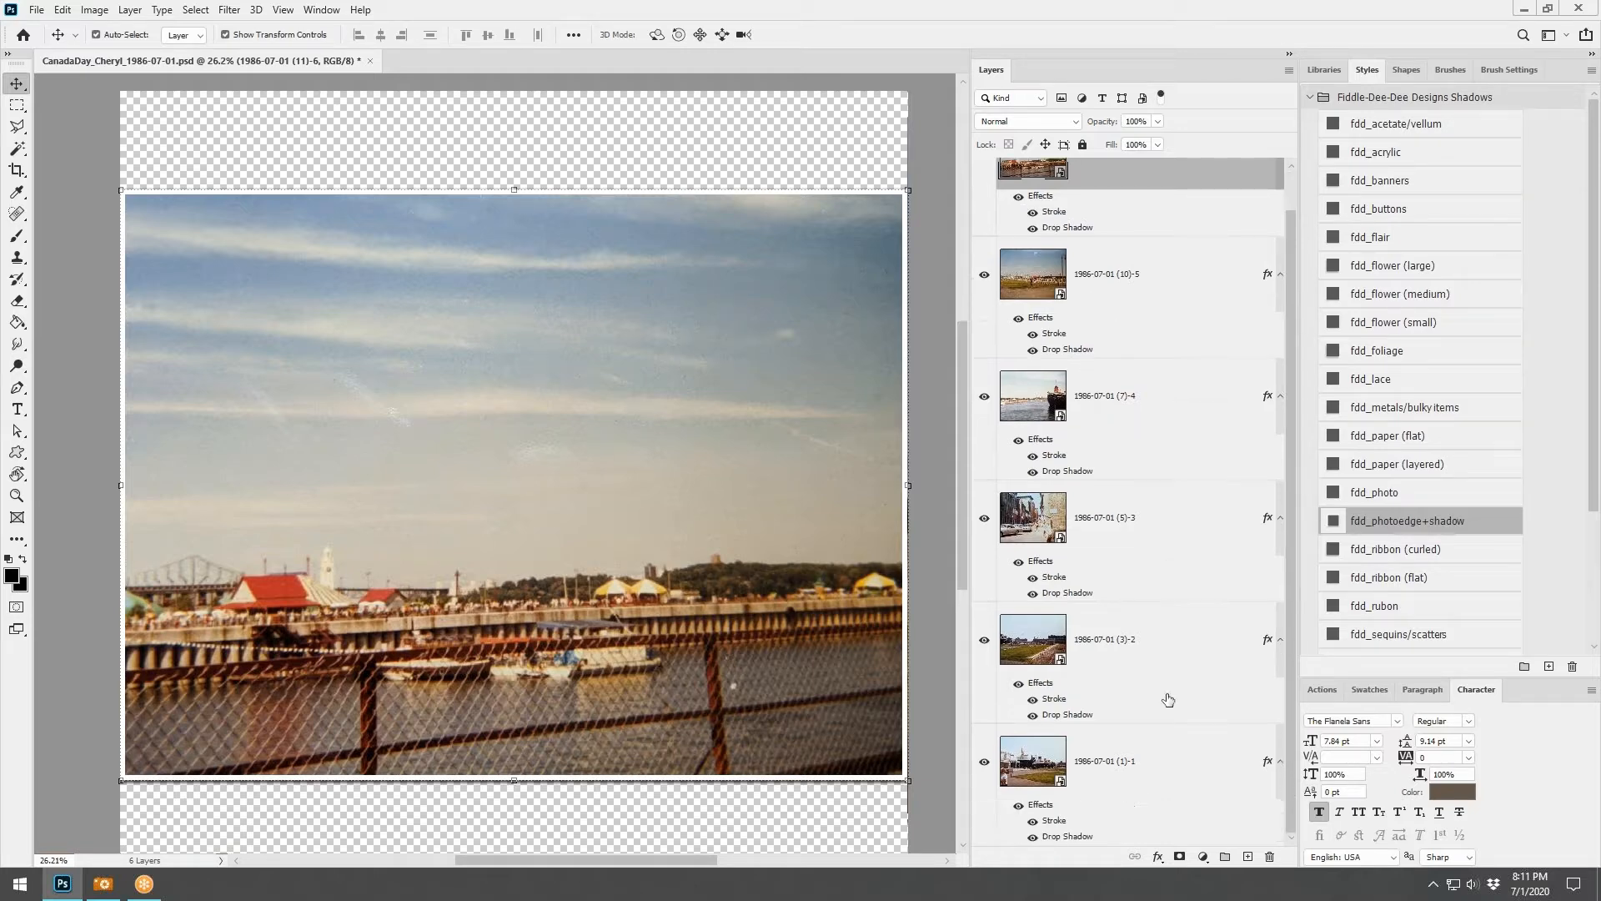
left_click(1156, 776)
scroll(1215, 377, "up", 1)
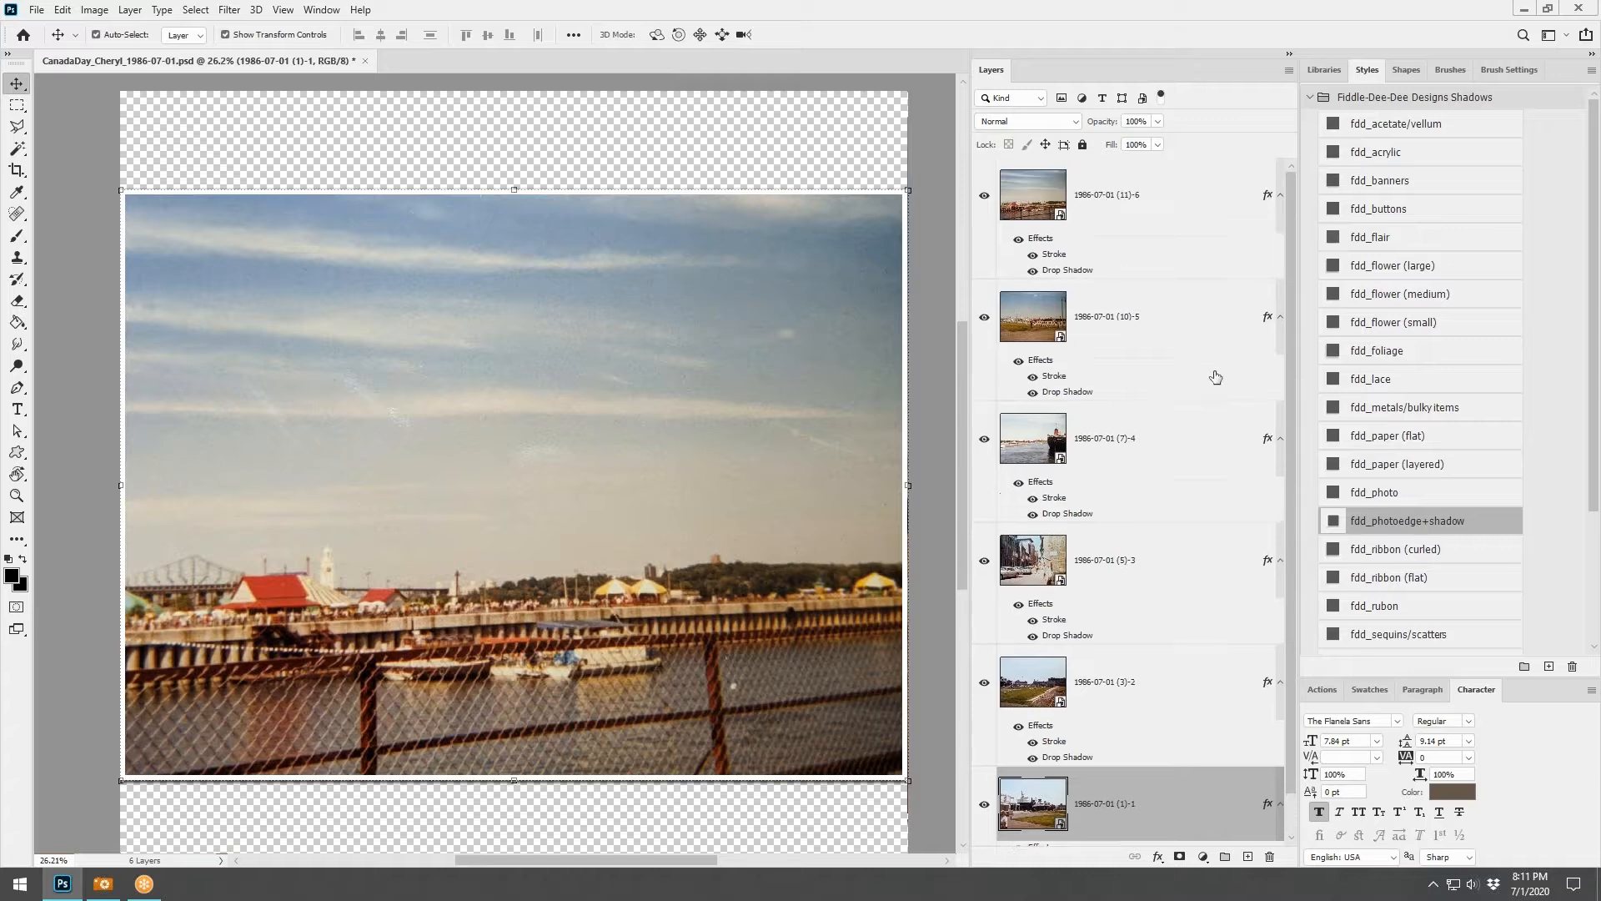
left_click(1155, 205, "shift")
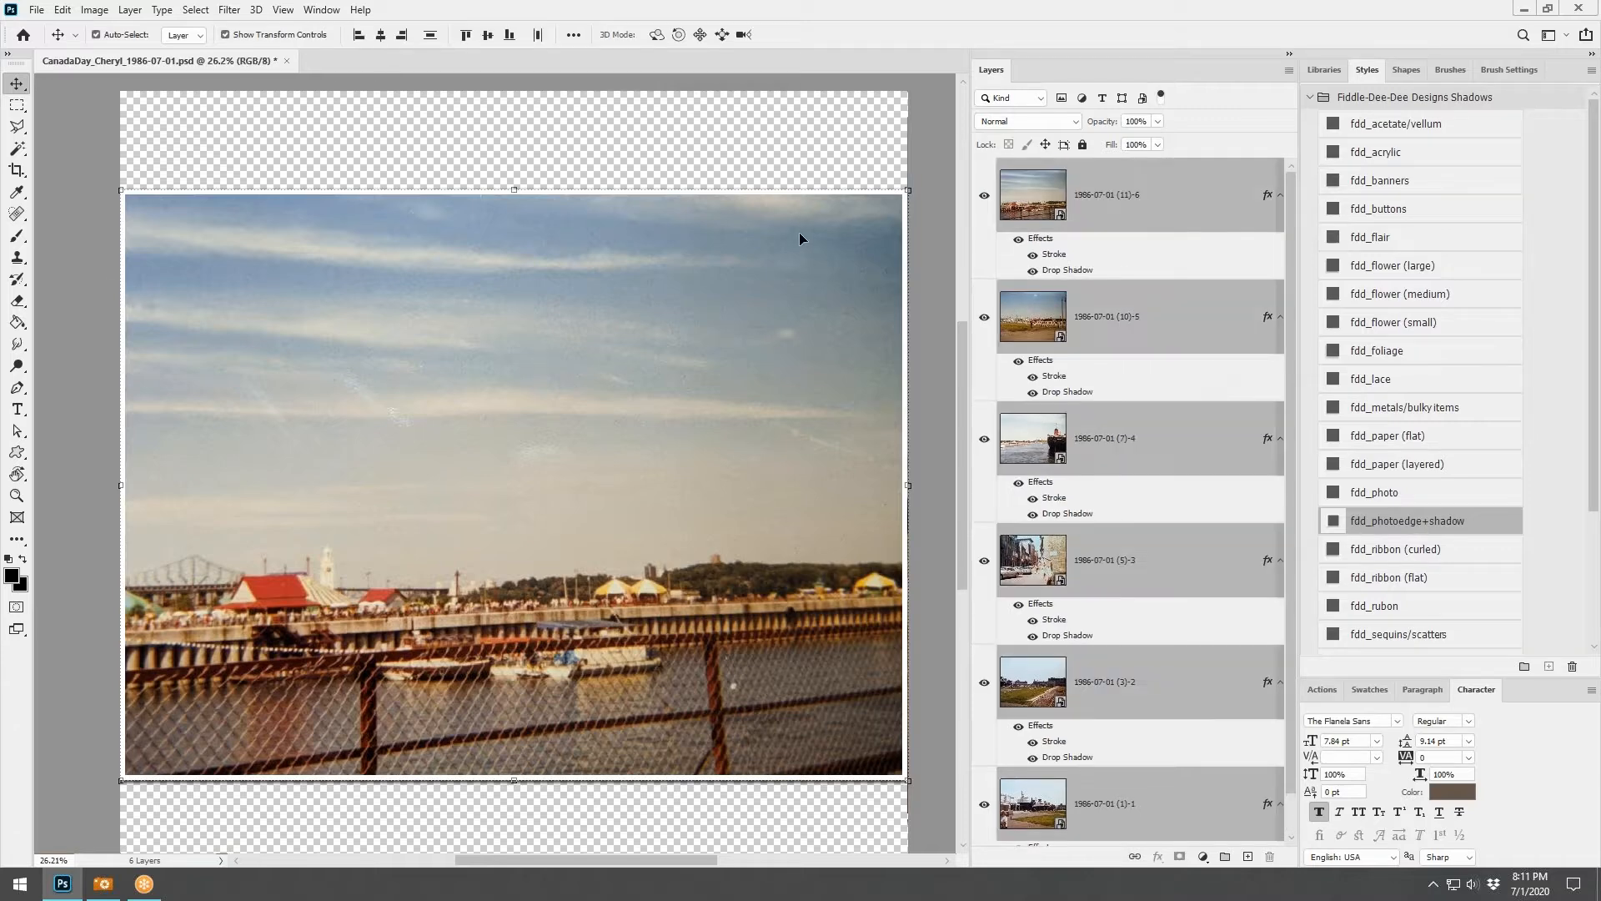
left_click(906, 190)
left_click_drag(905, 190, 581, 435)
left_click(825, 35)
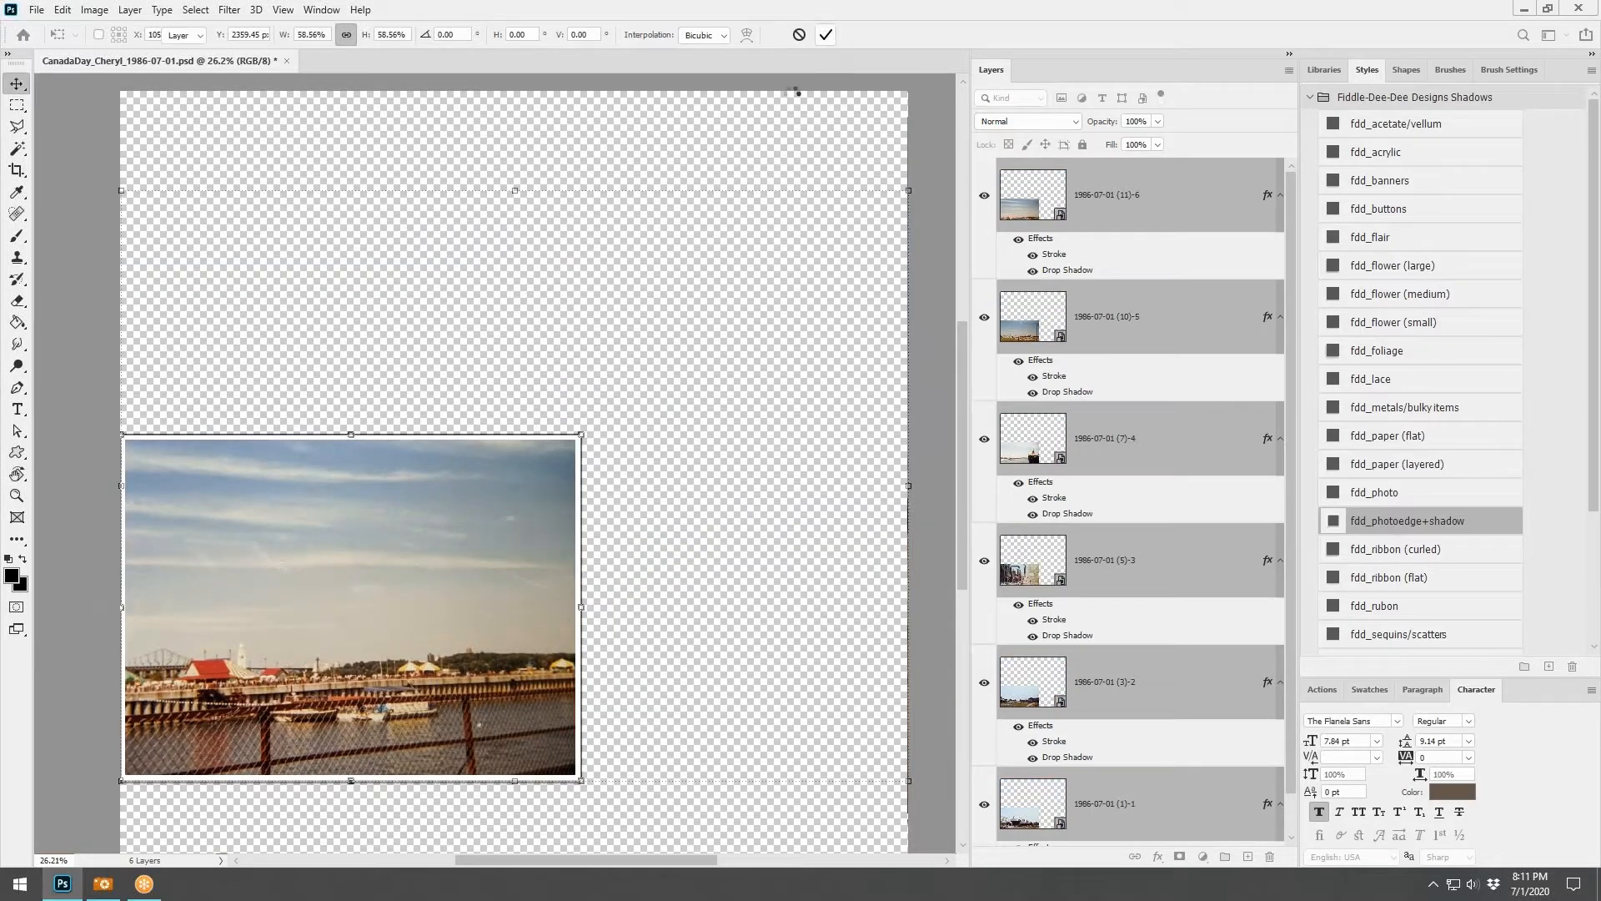
Move the stacked photos to the upper right area of the canvas and scale them down to about half the canvas width
left_click_drag(490, 458, 752, 233)
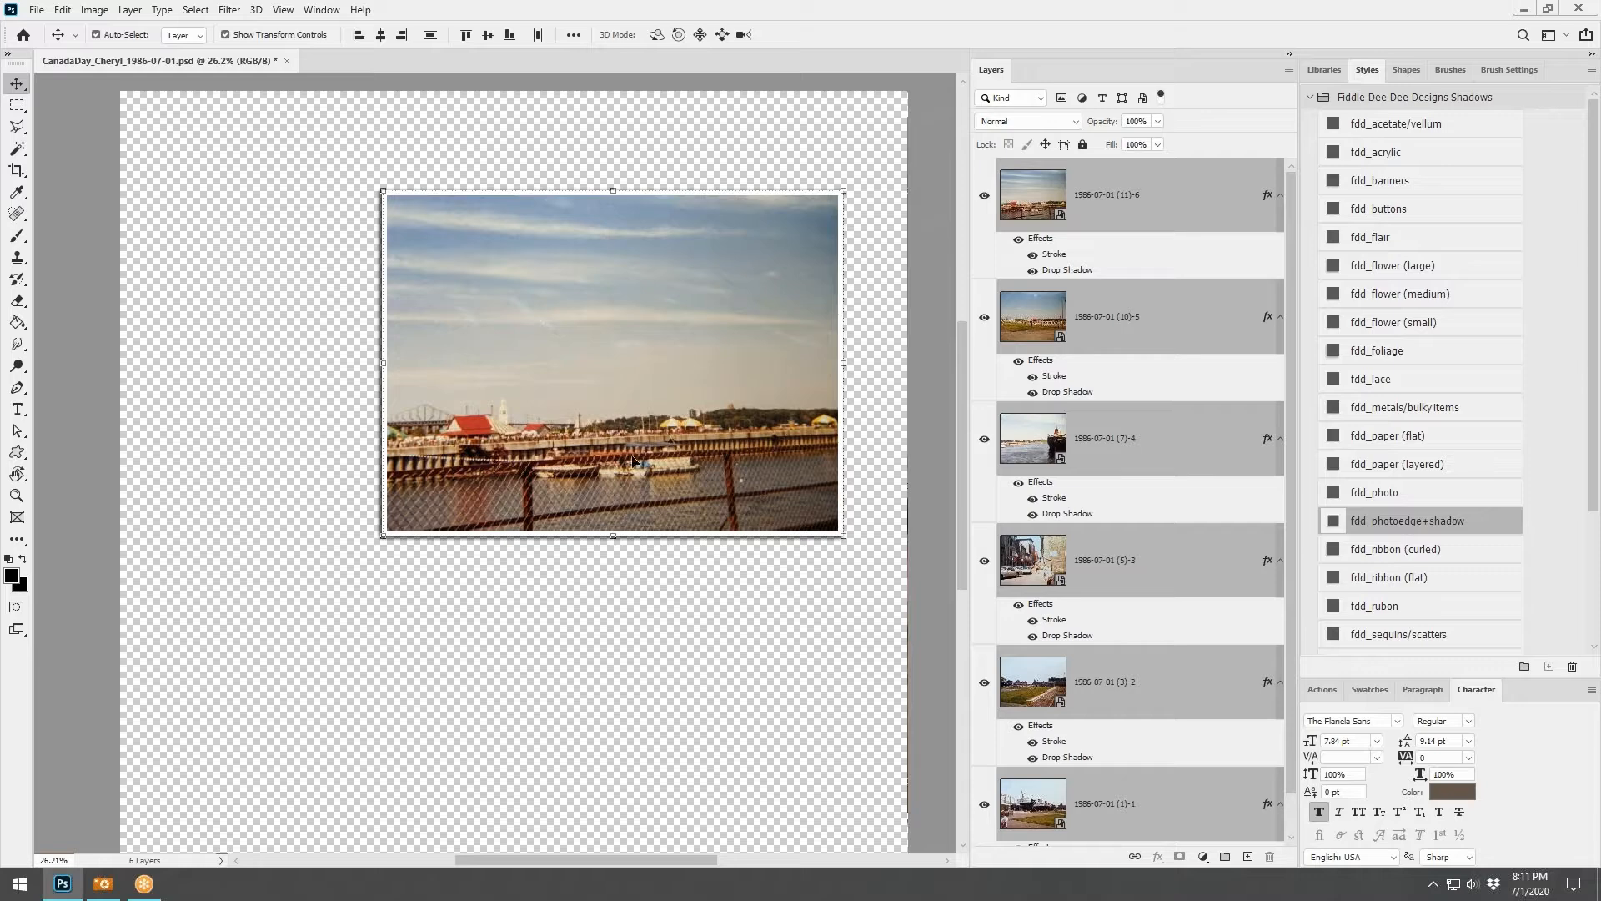
left_click_drag(677, 383, 676, 309)
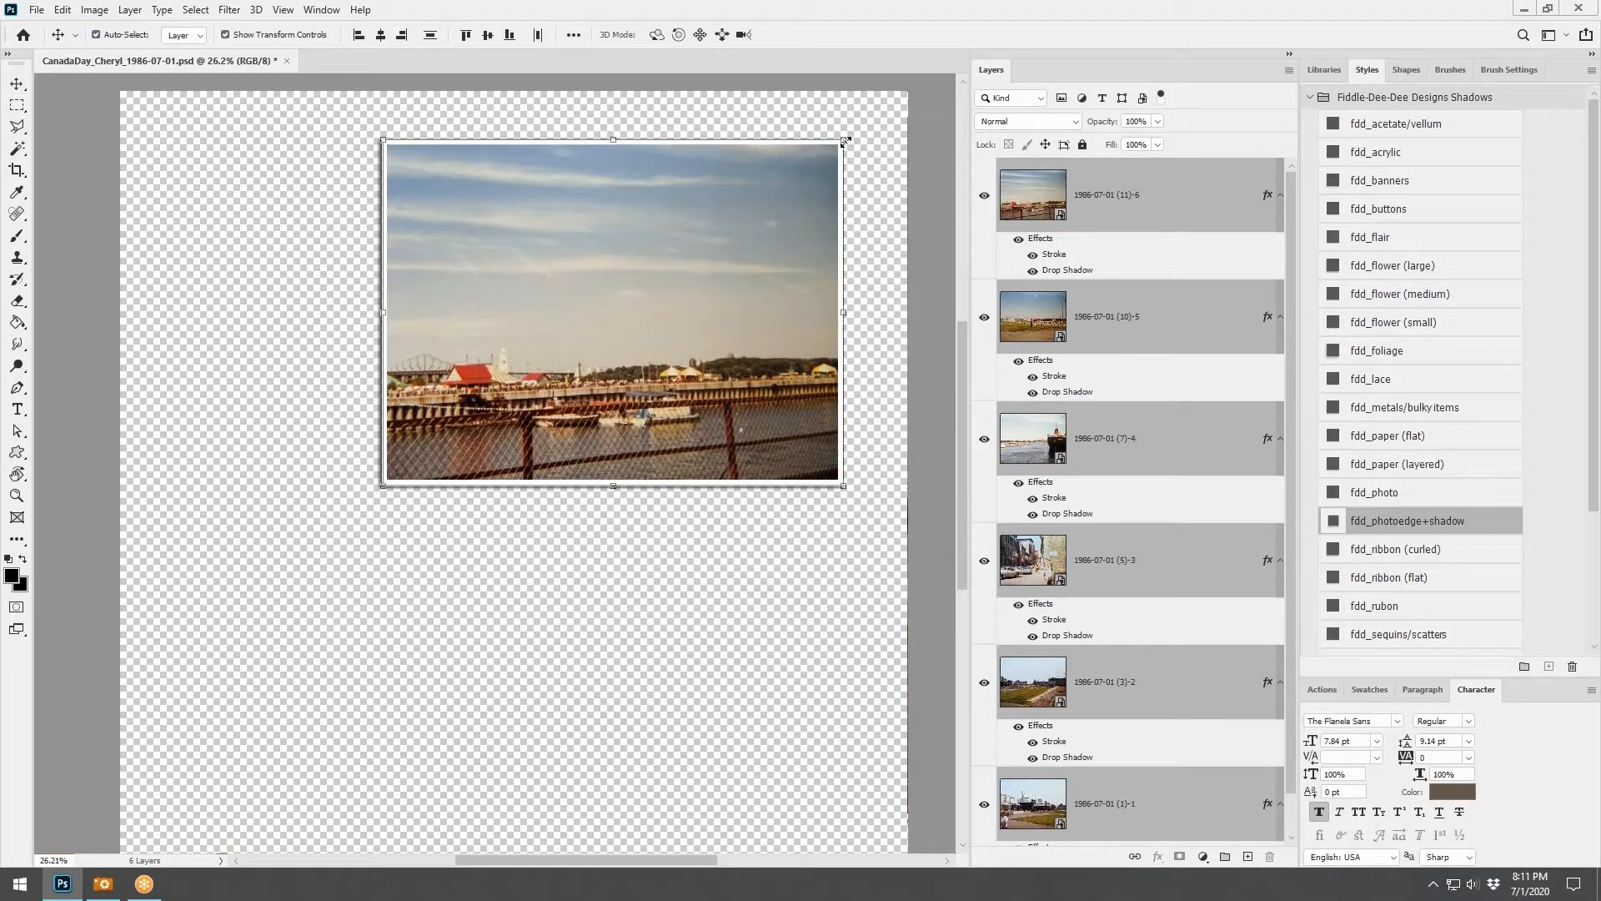
left_click_drag(845, 142, 783, 199)
left_click(826, 35)
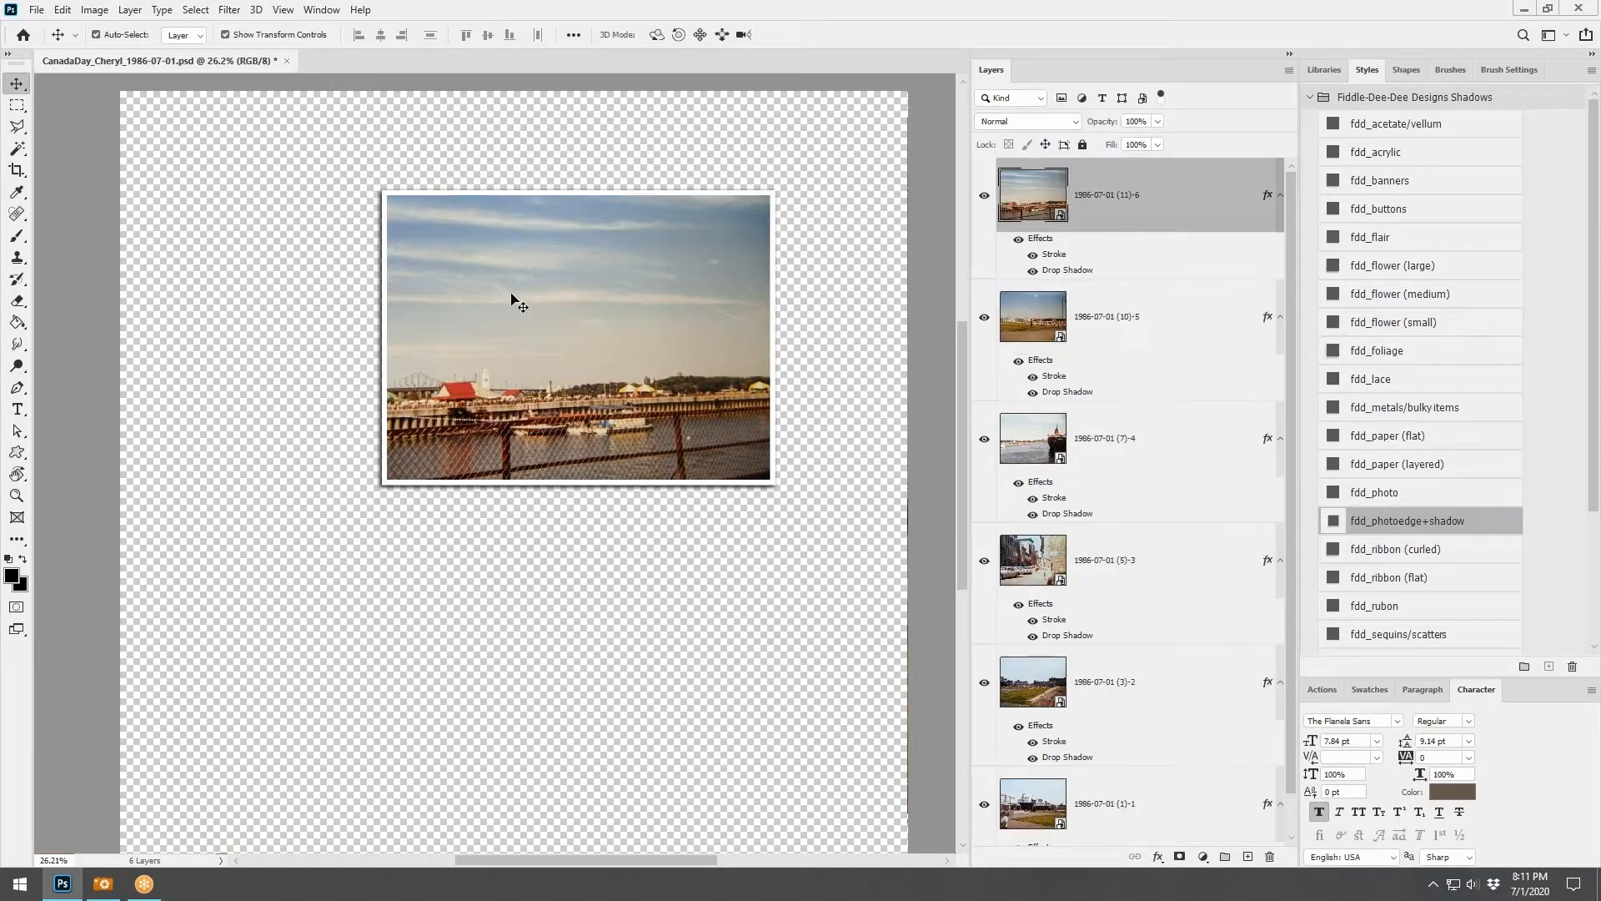
Spread the six stacked photos into a grid of two columns and three rows, from (1)-1 at upper left to (11)-6 at lower right
left_click_drag(552, 305, 677, 624)
left_click_drag(618, 392, 321, 689)
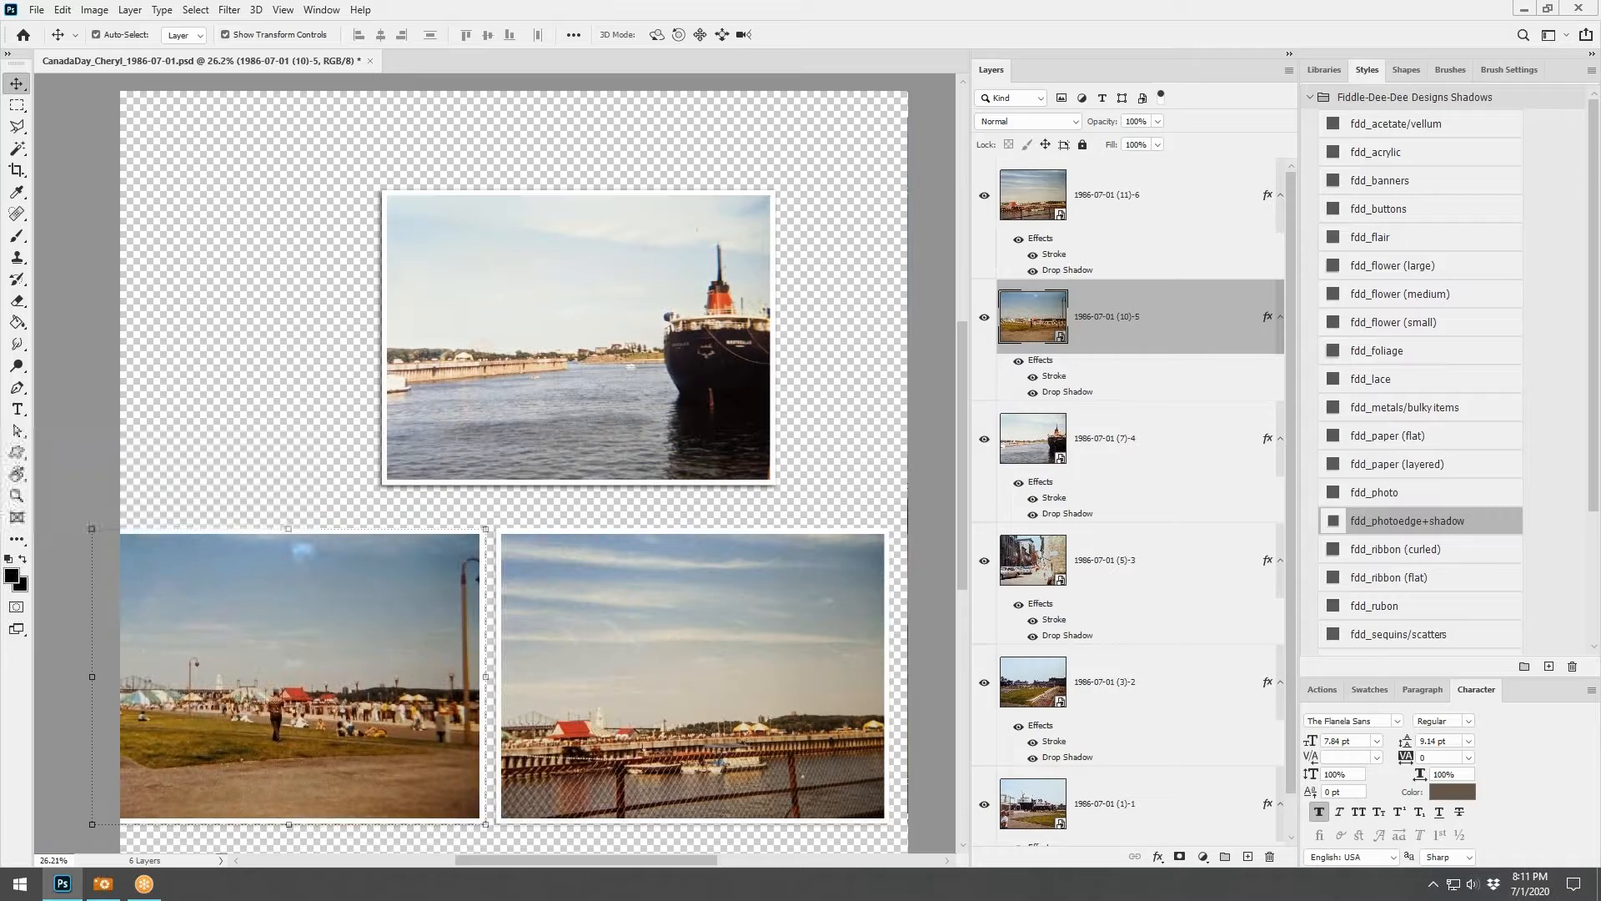
left_click_drag(583, 368, 692, 398)
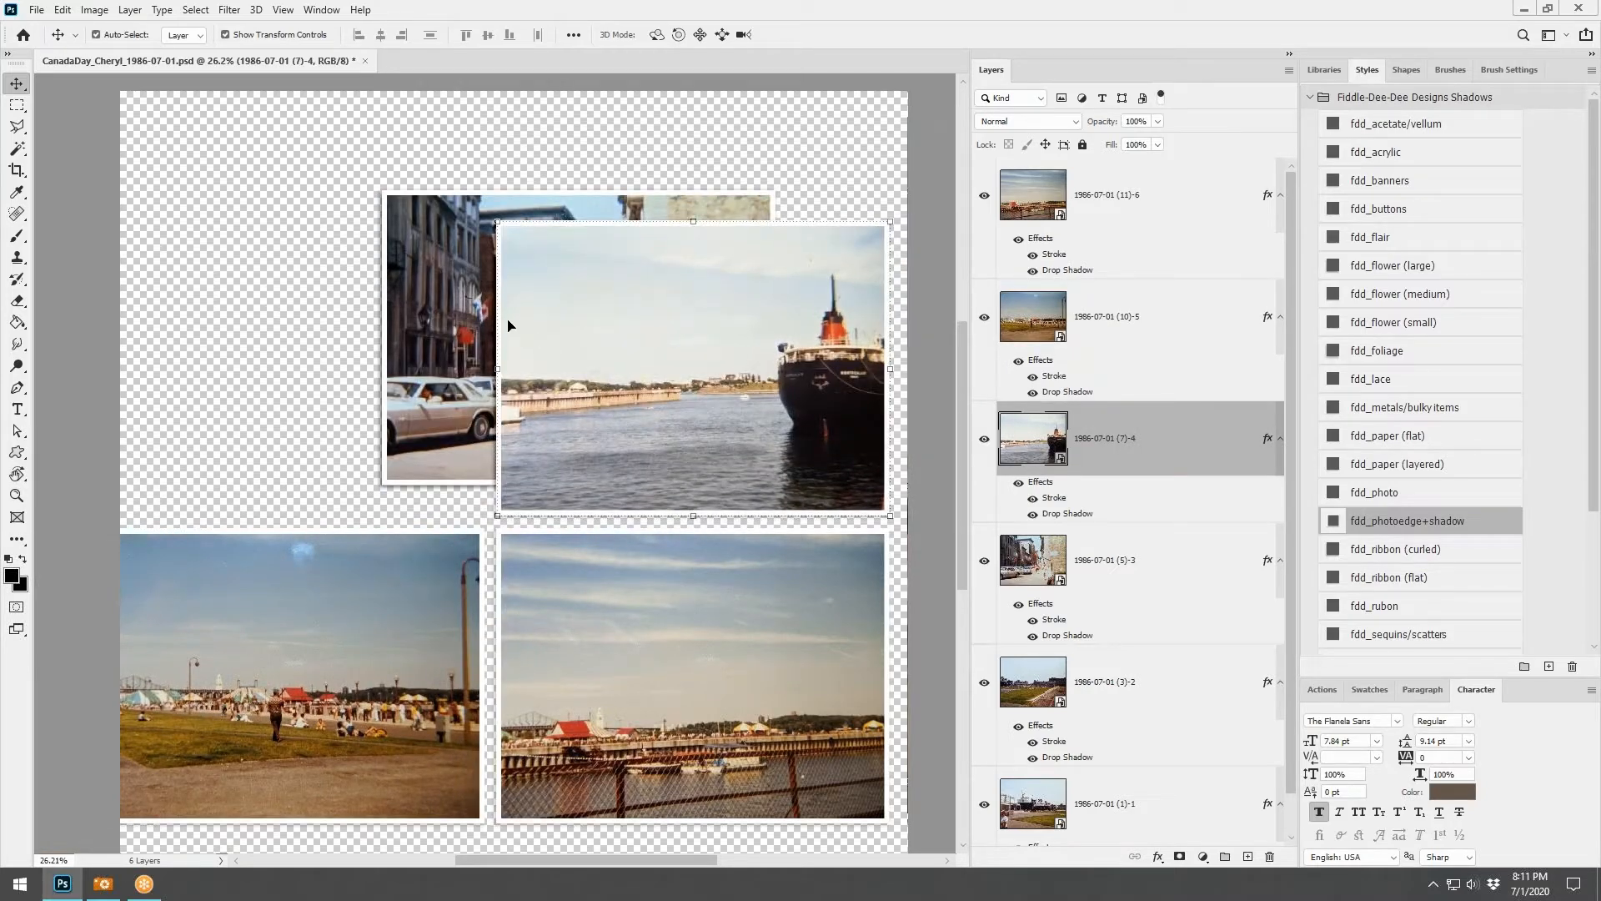
left_click_drag(459, 296, 164, 328)
left_click(667, 202)
left_click_drag(667, 202, 757, 107)
left_click_drag(464, 227, 209, 138)
Select all six photo layers, scale the grid to about 79.18% and centre it on the canvas
scroll(807, 567, "down", 2)
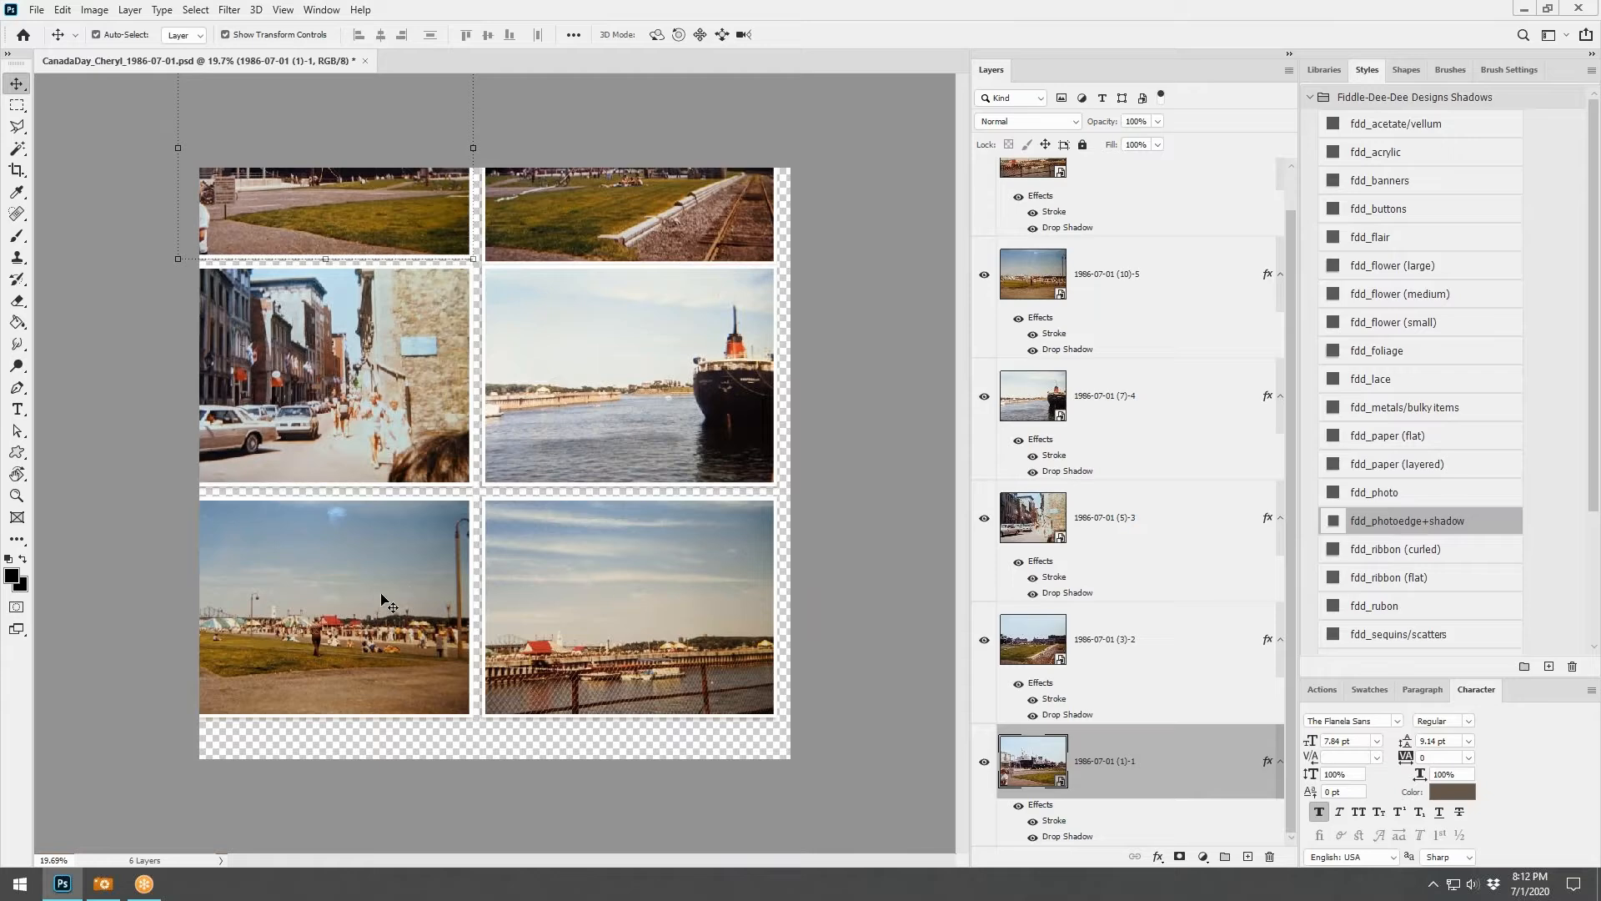
scroll(1162, 422, "up", 1)
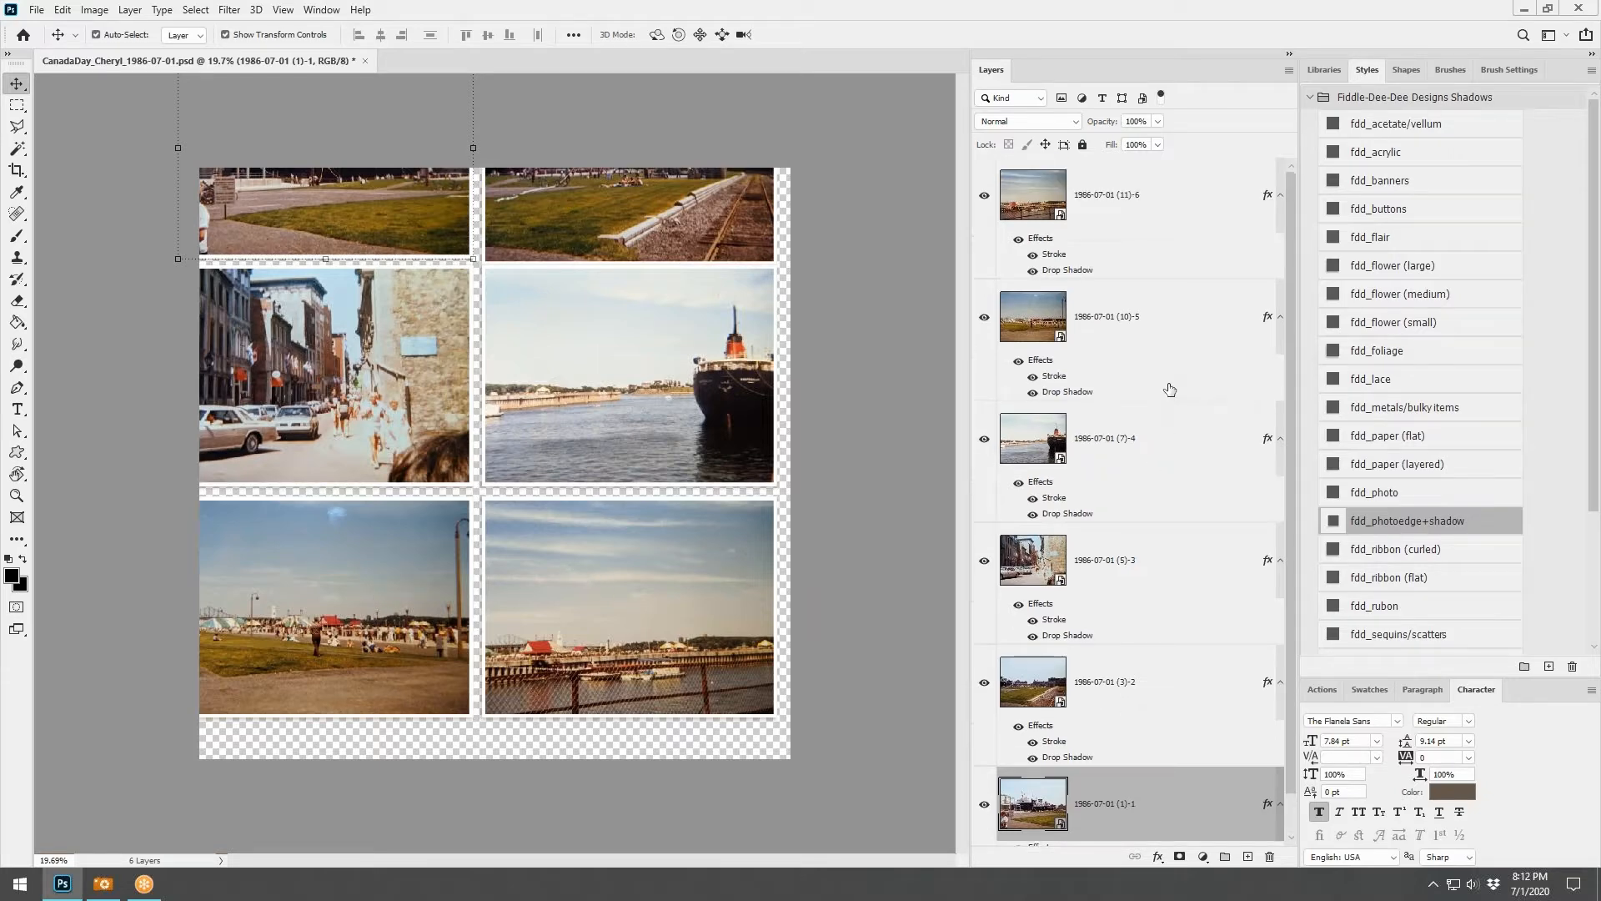
left_click(1179, 197, "shift")
scroll(777, 223, "down", 1)
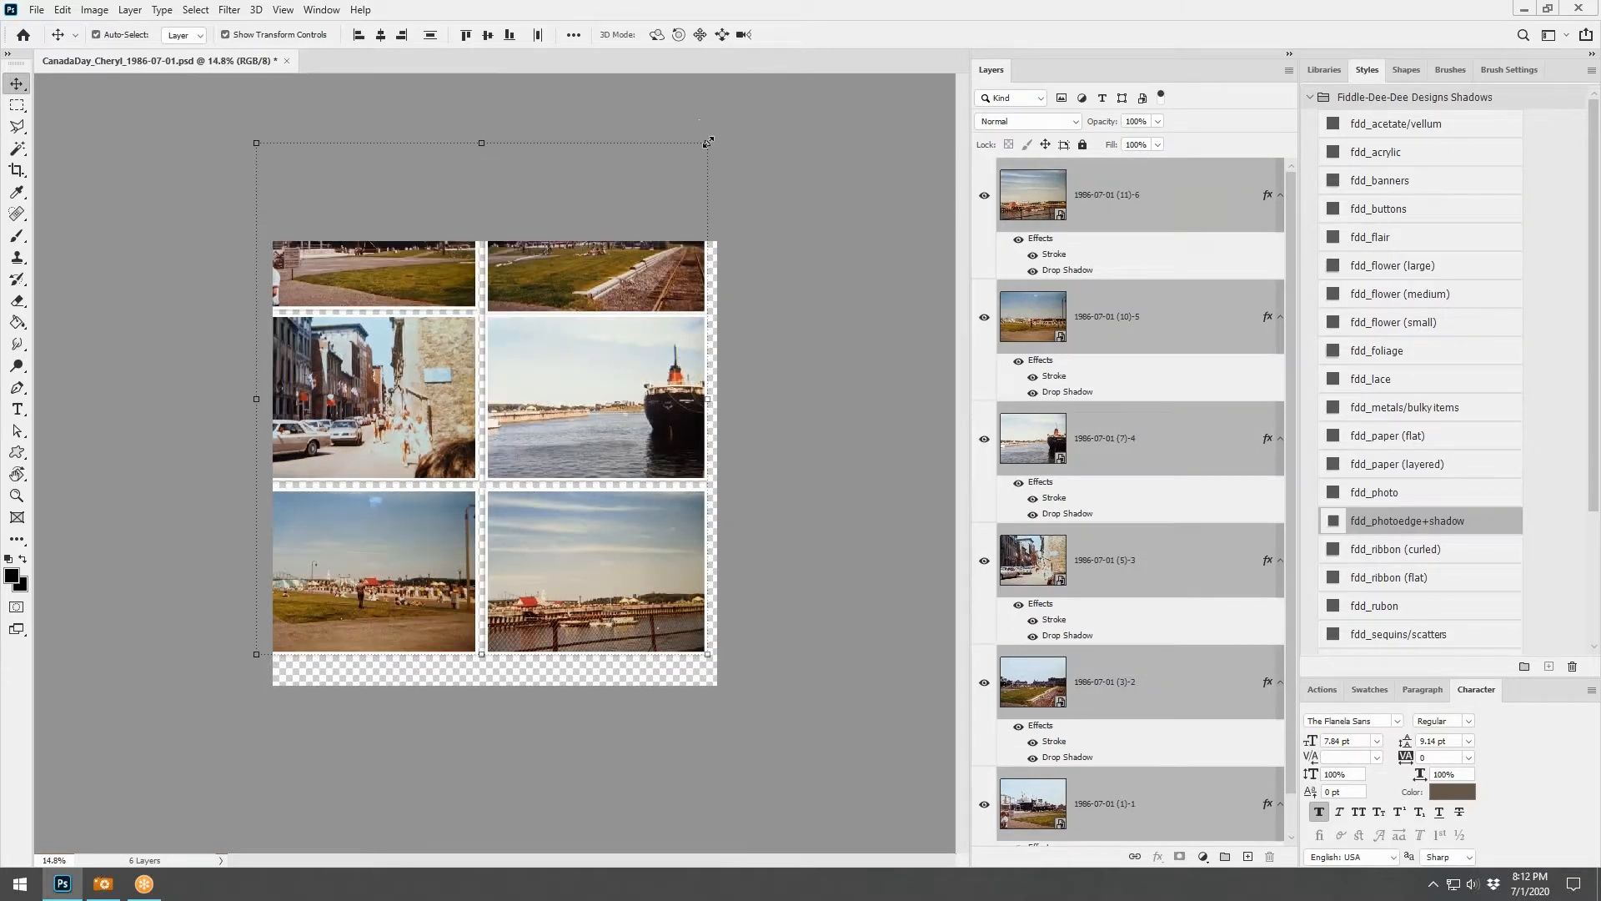
left_click_drag(708, 143, 616, 250)
left_click_drag(561, 329, 621, 340)
scroll(621, 340, "up", 4)
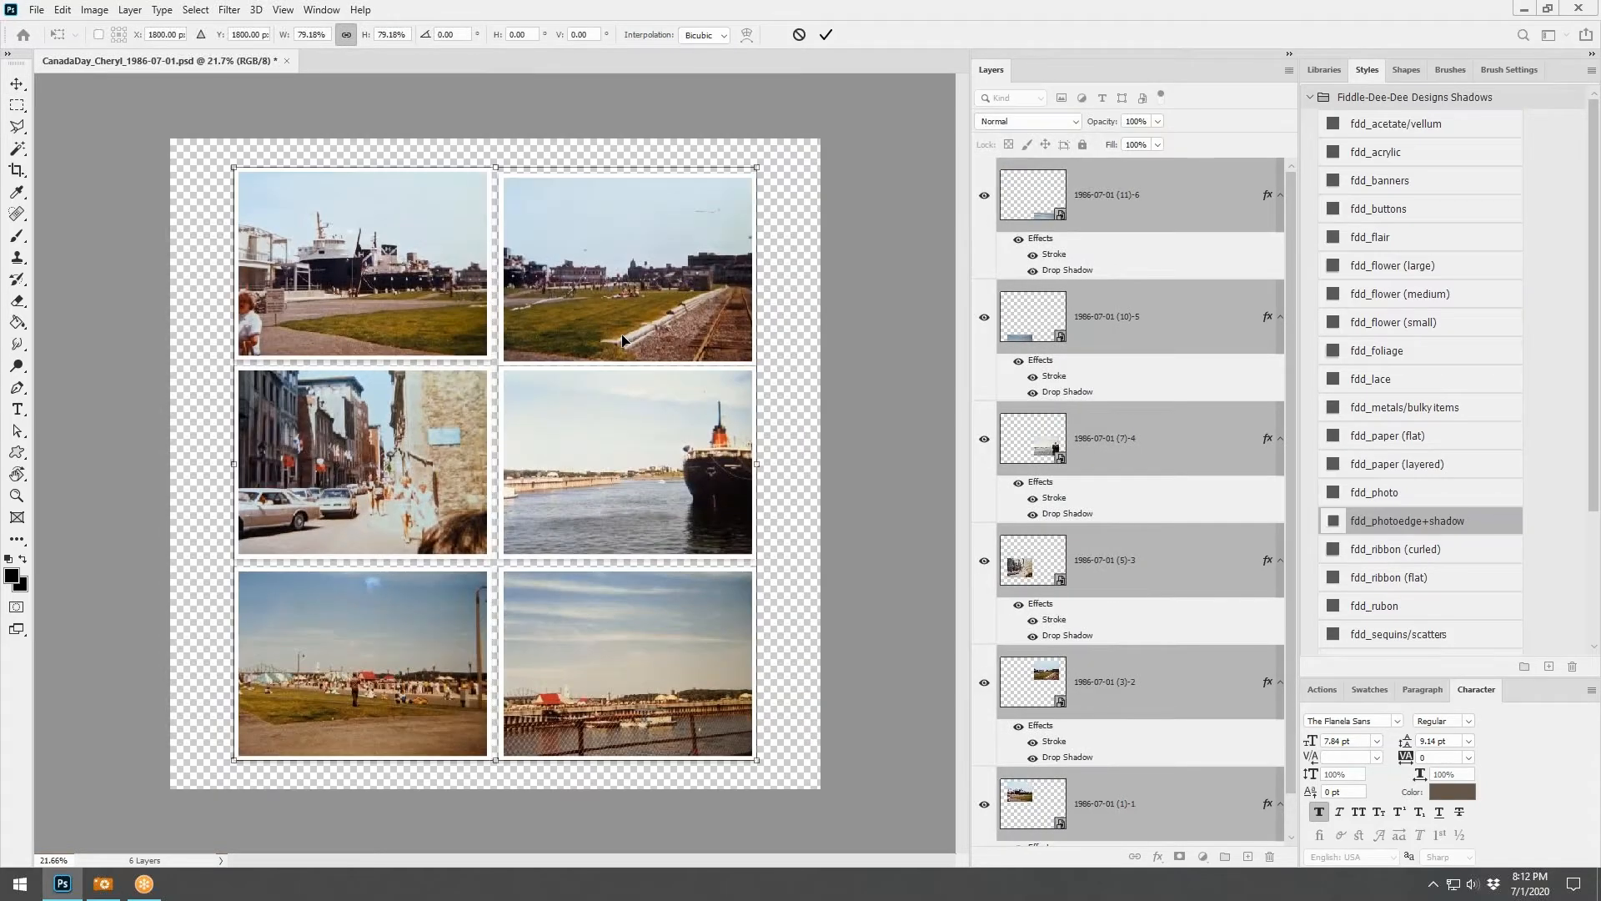
left_click(826, 35)
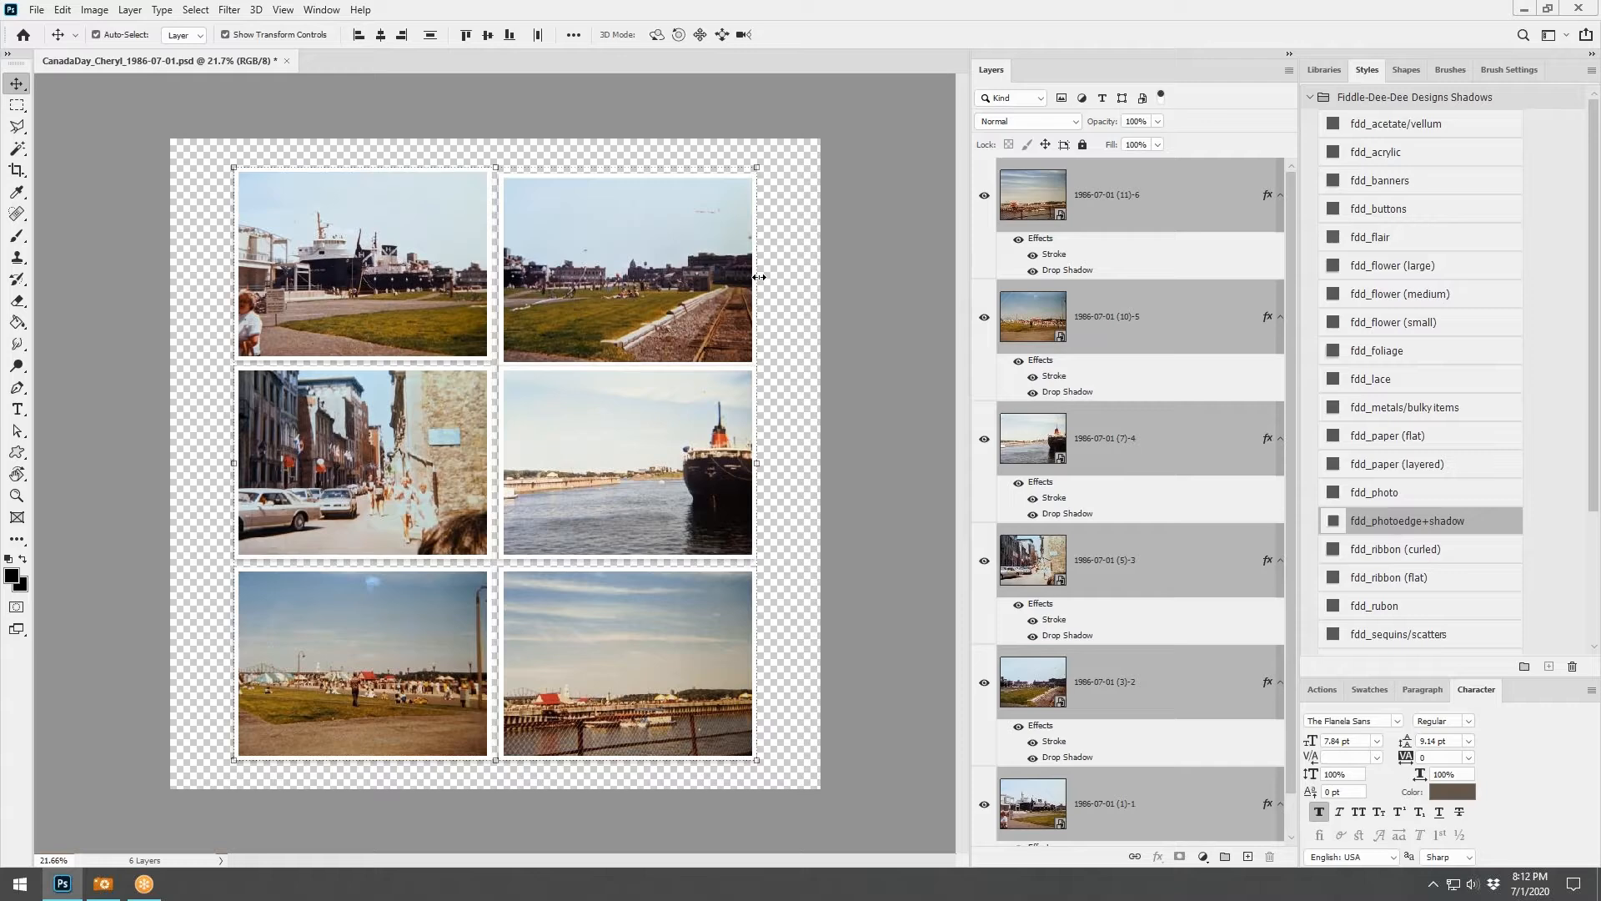
Scale the six-photo grid up proportionally to about 110.03% so it fills the height of the canvas
left_click_drag(757, 165, 832, 126)
left_click_drag(748, 225, 734, 255)
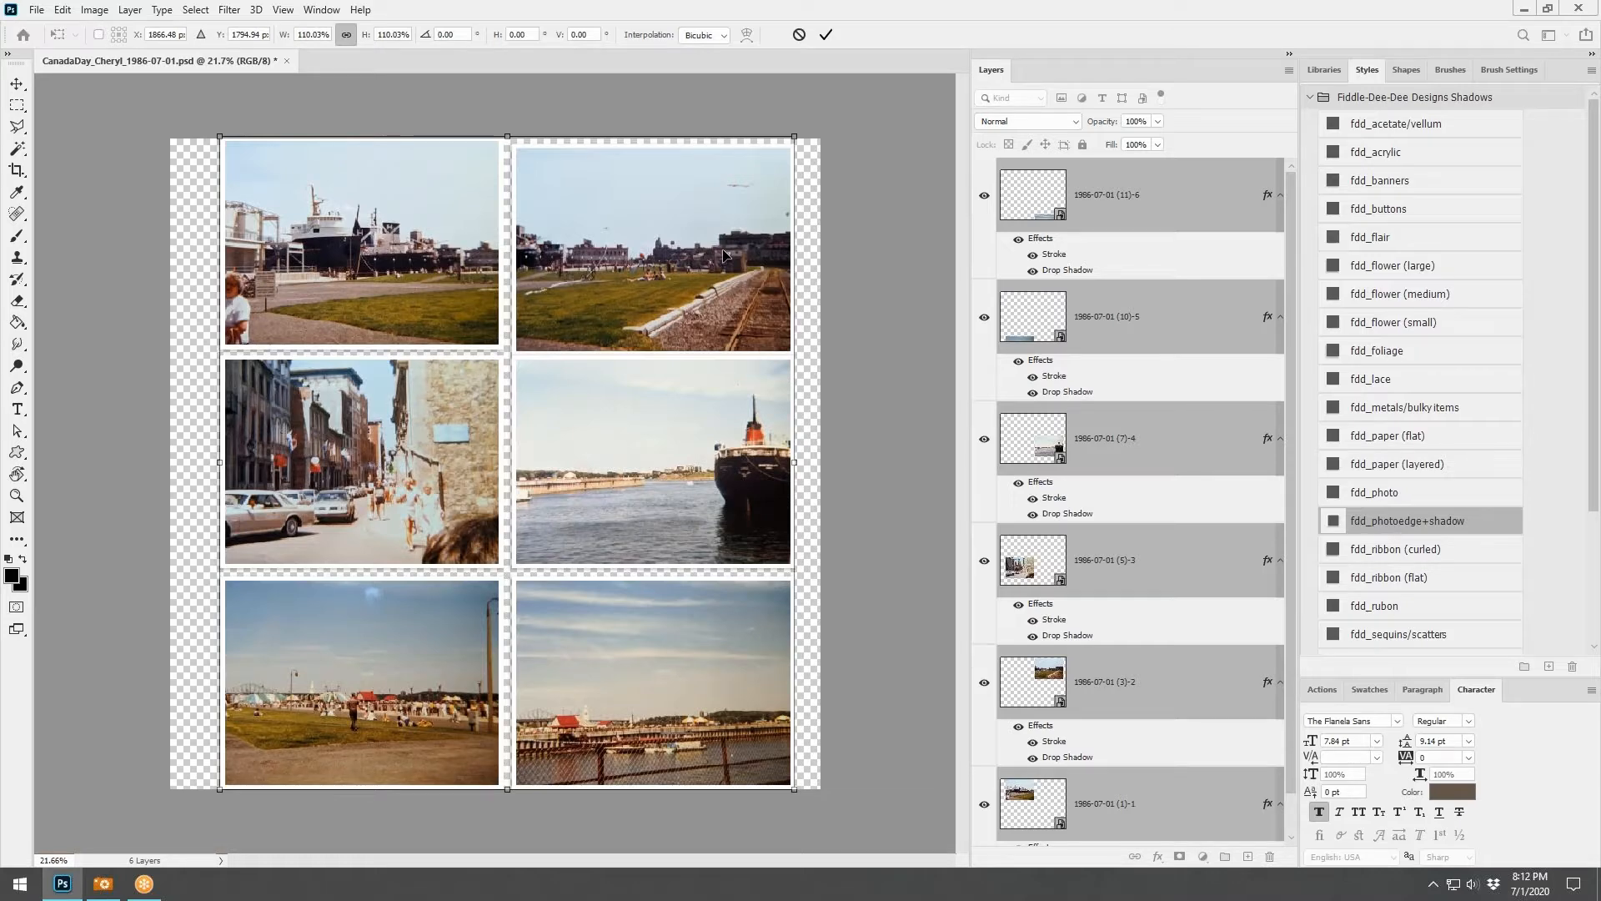
left_click(829, 34)
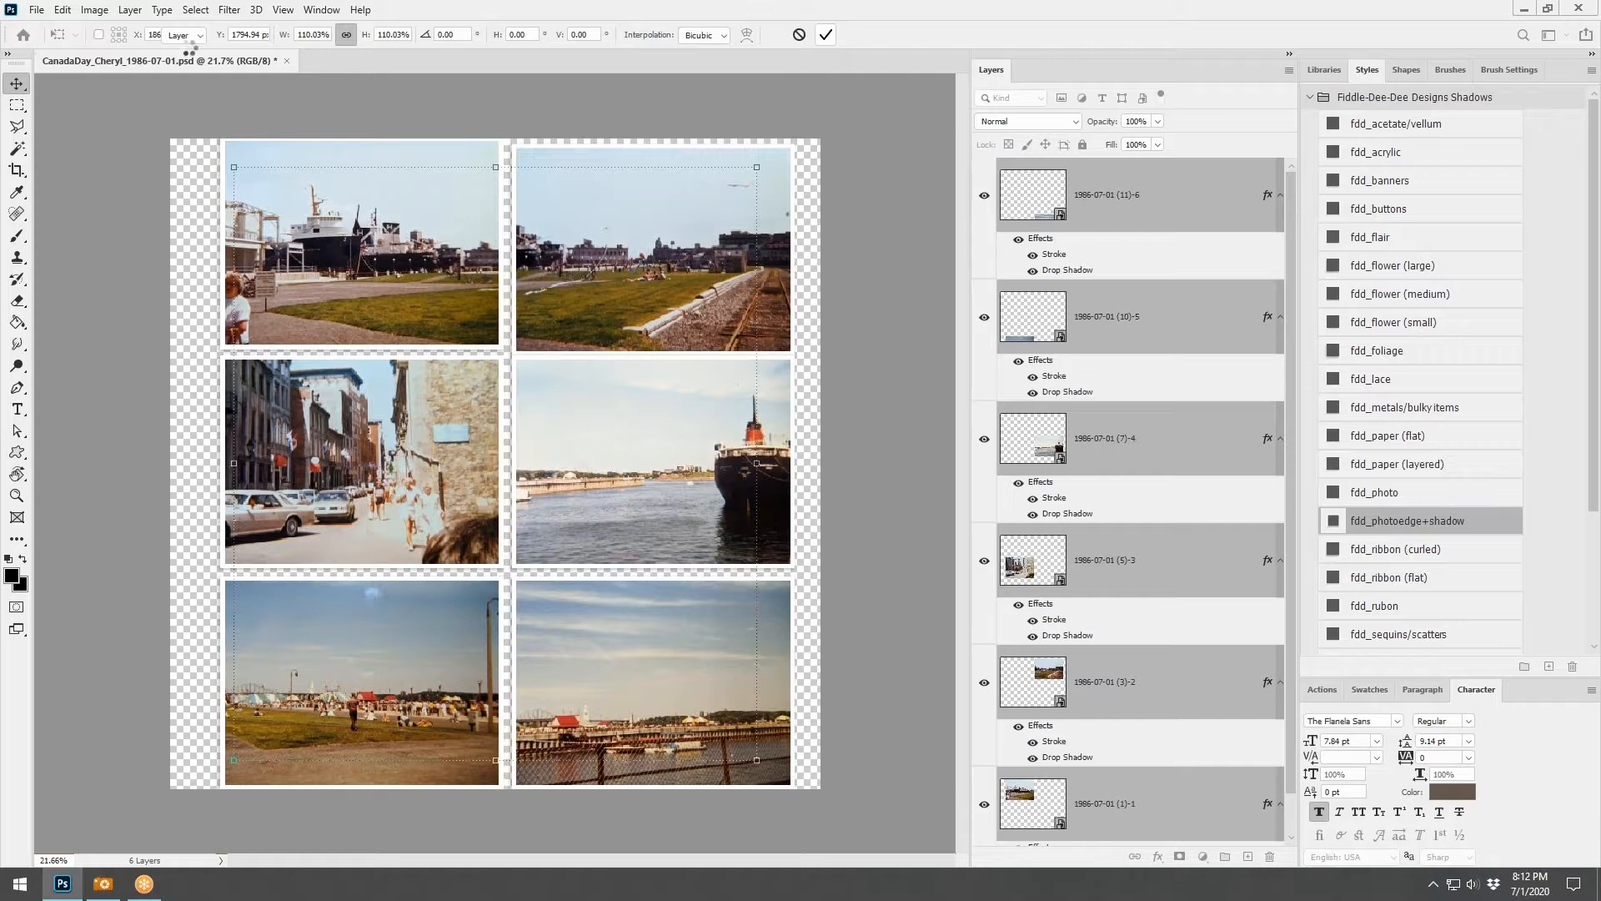
Duplicate the whole document with all its layers, keeping the suggested copy name
left_click(92, 15)
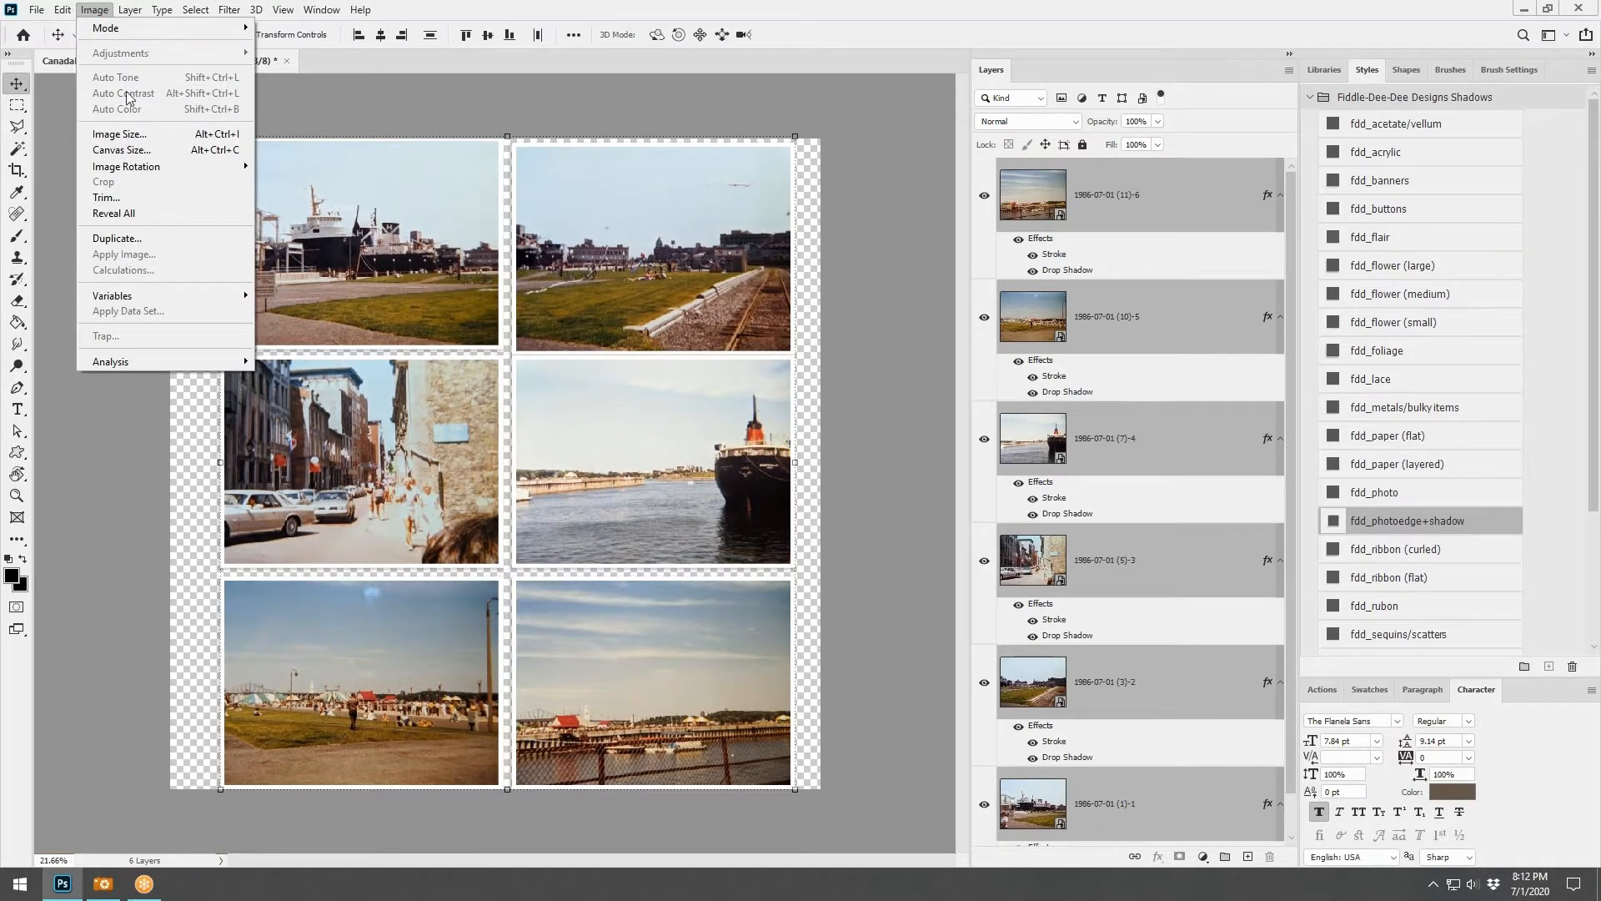
left_click(118, 235)
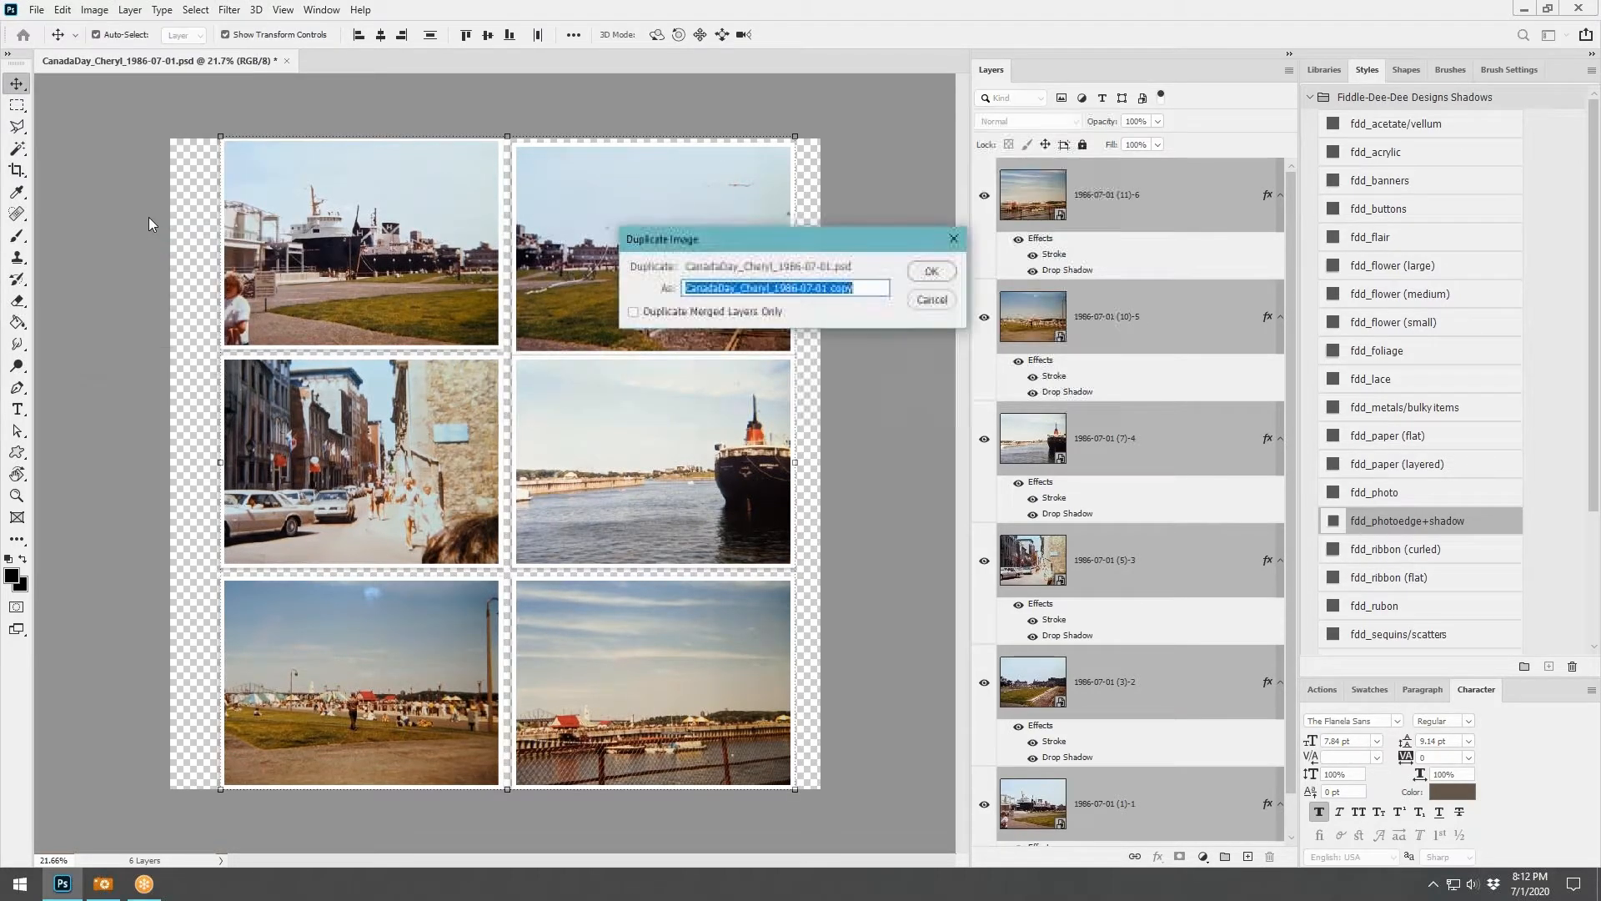
left_click(929, 272)
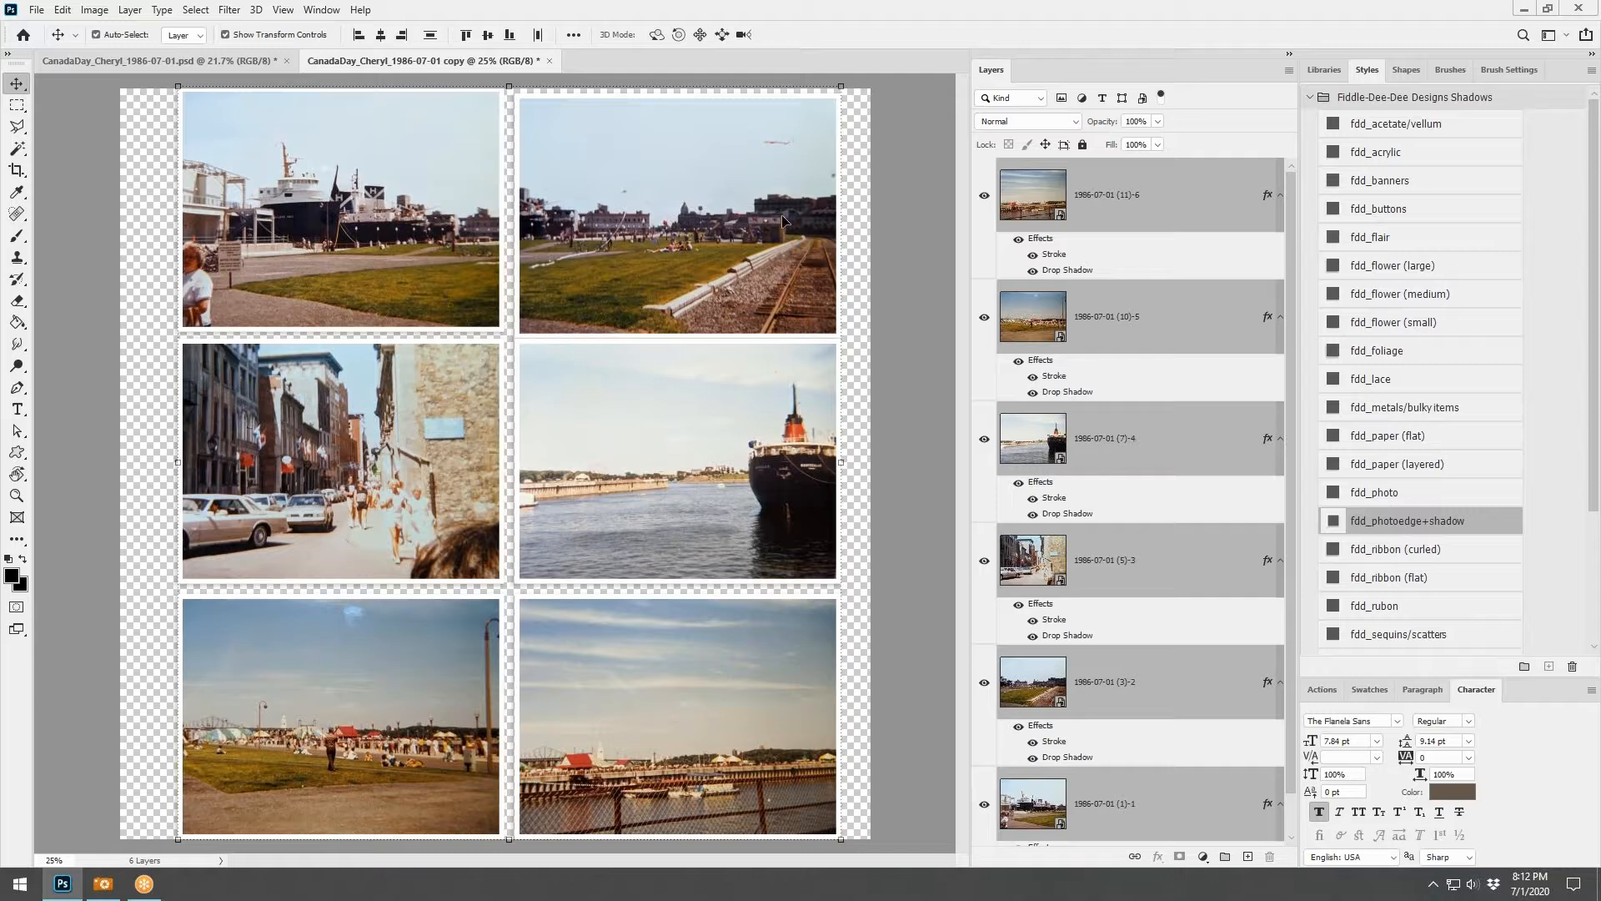
In the original document, select the two middle-row photos, (5)-3 and (7)-4, together
left_click(248, 65)
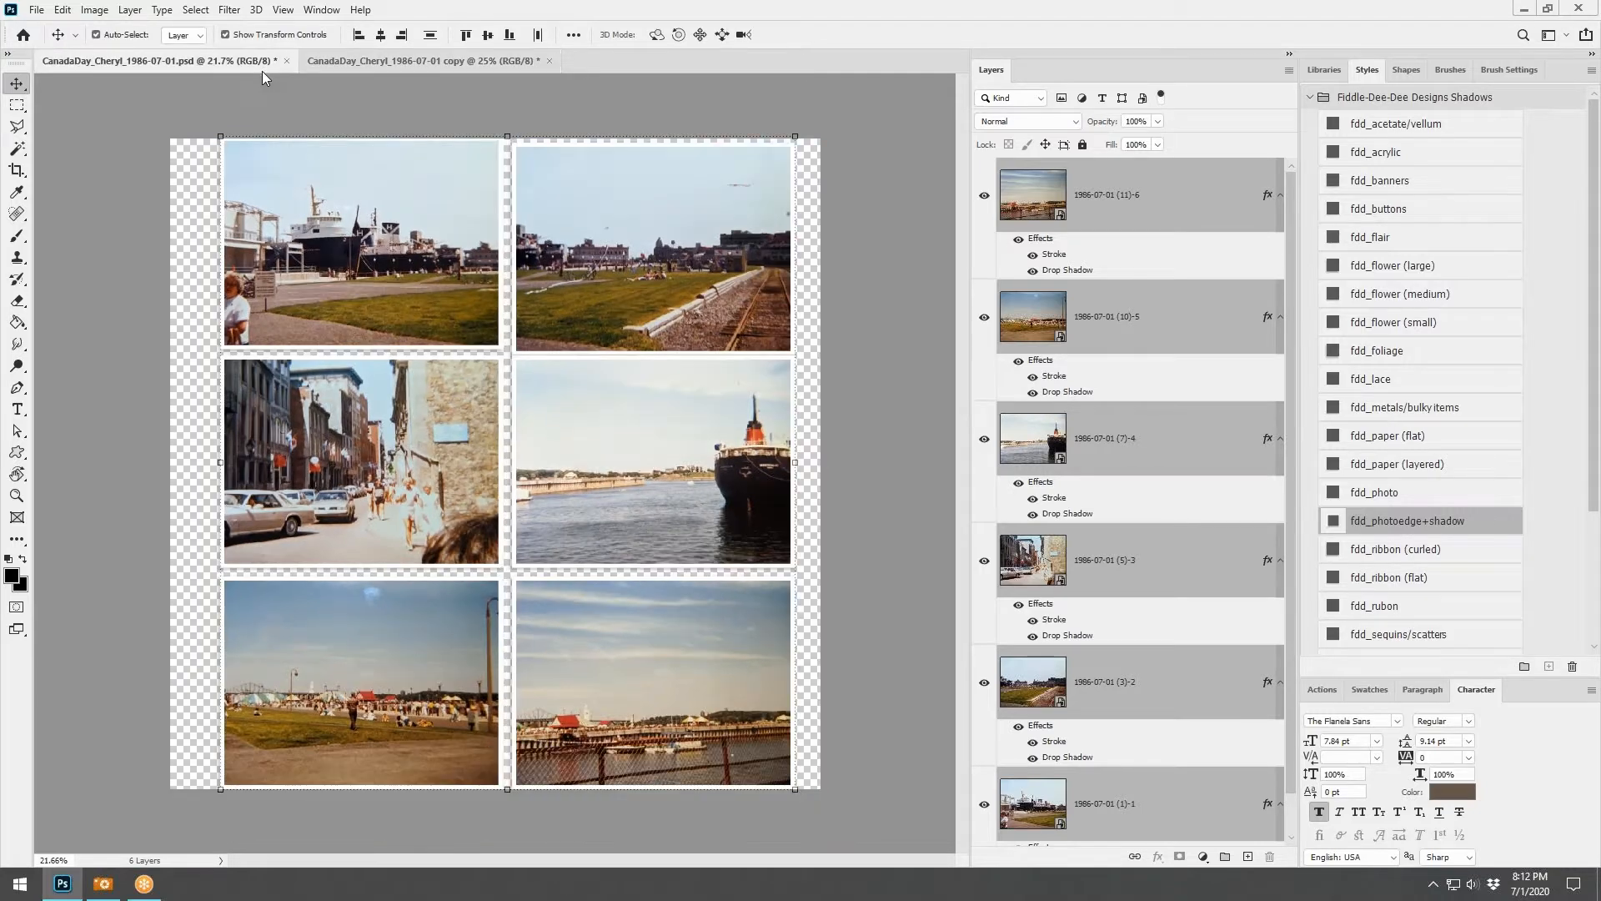
left_click(696, 254)
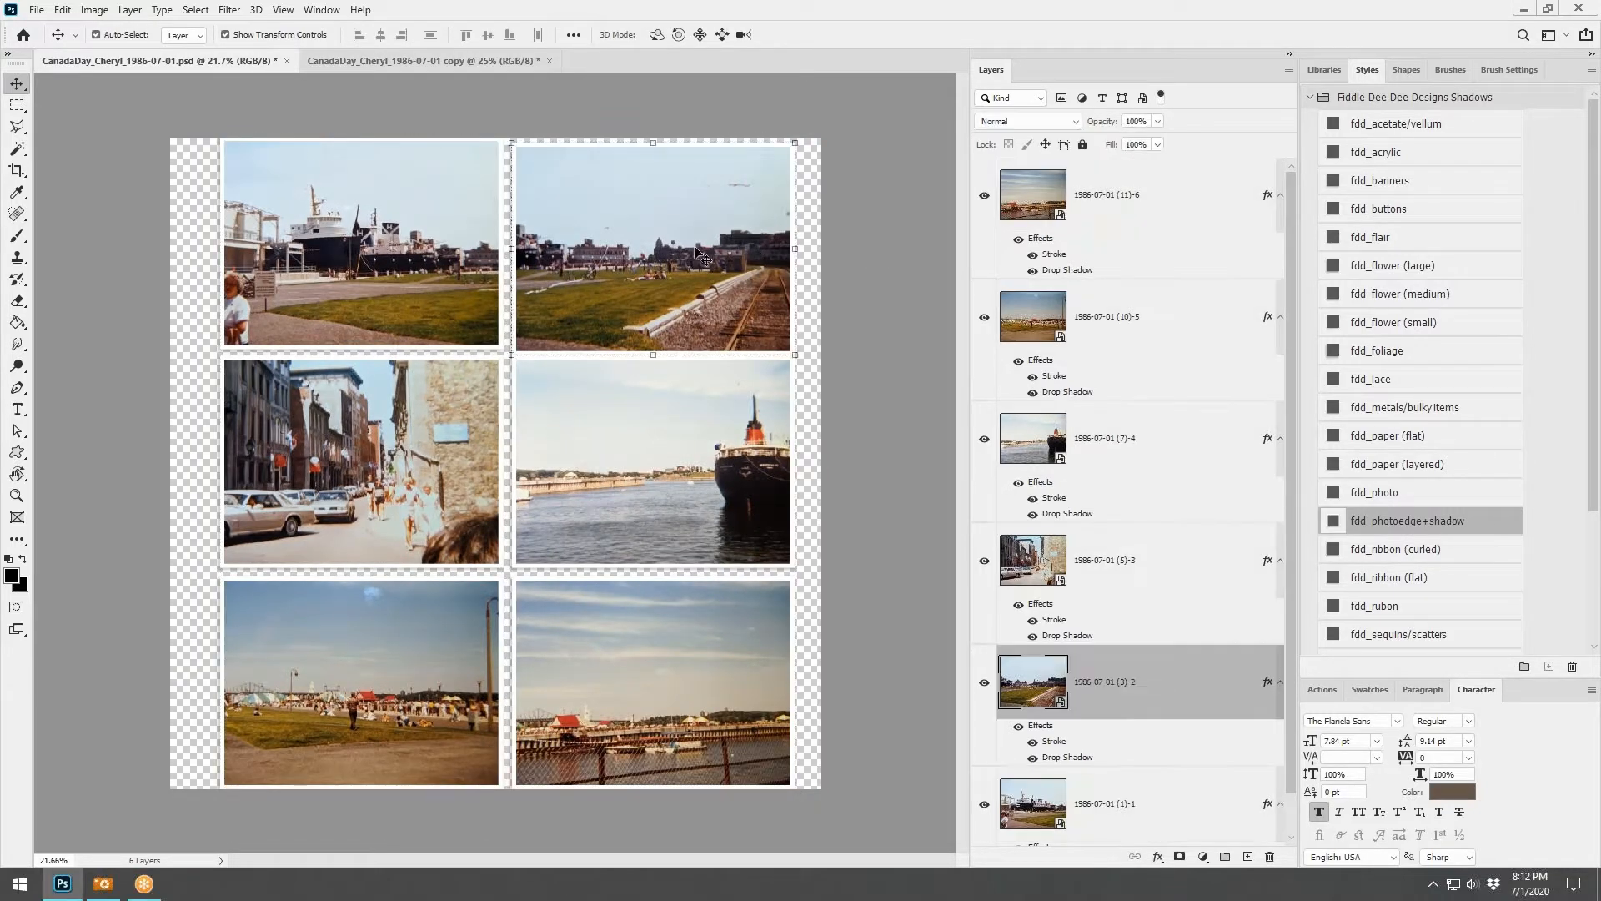
left_click(384, 442)
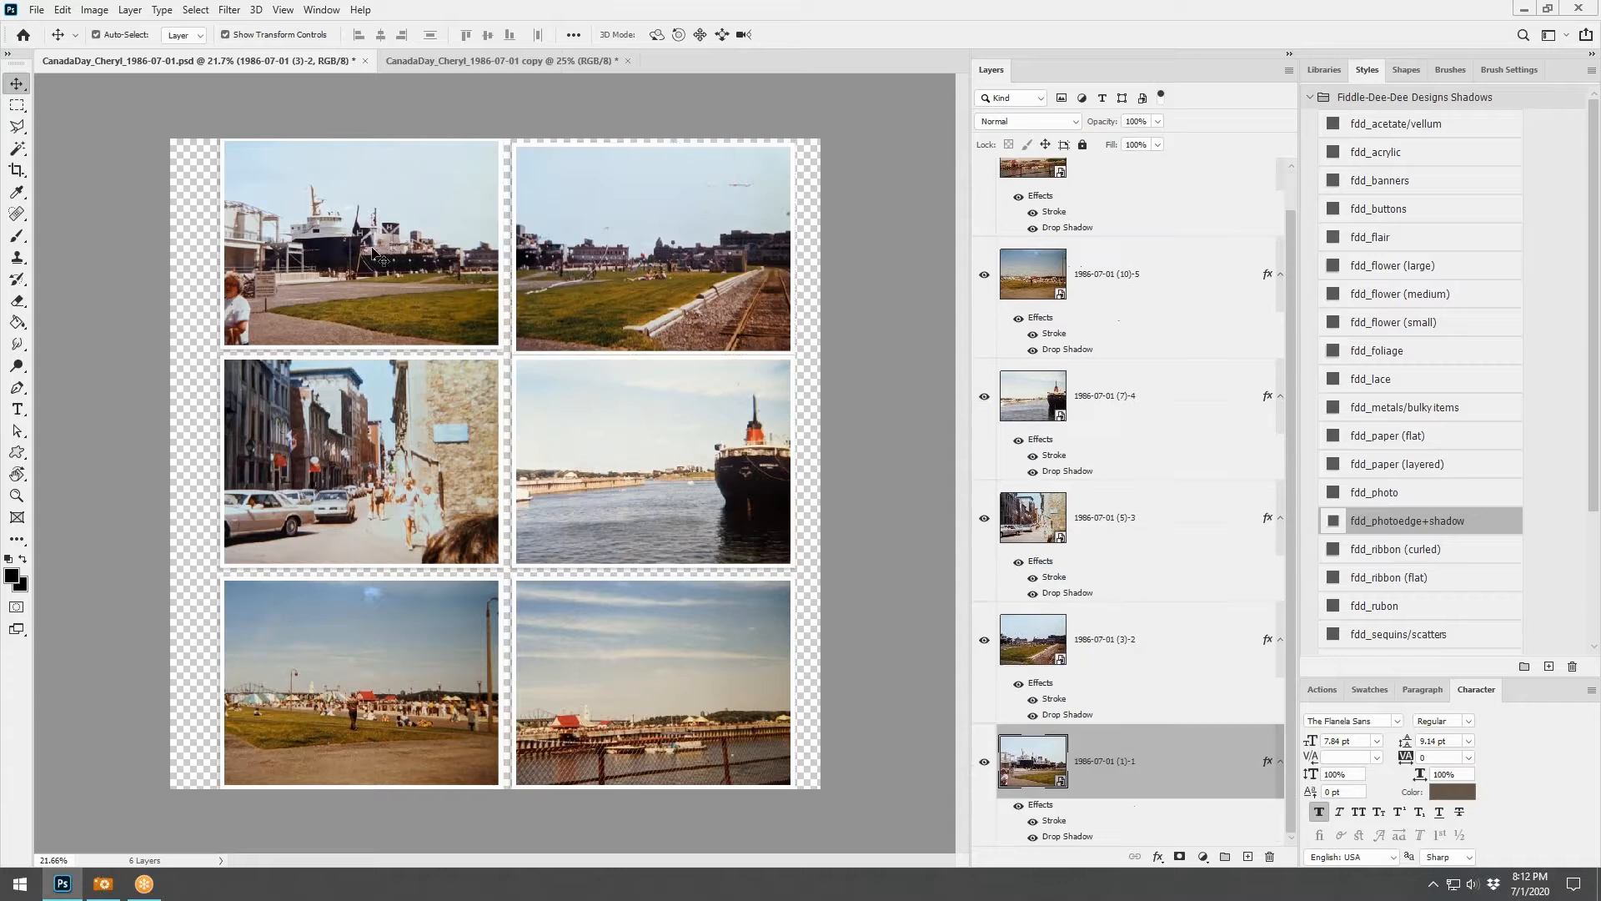
left_click(601, 464)
left_click(386, 481)
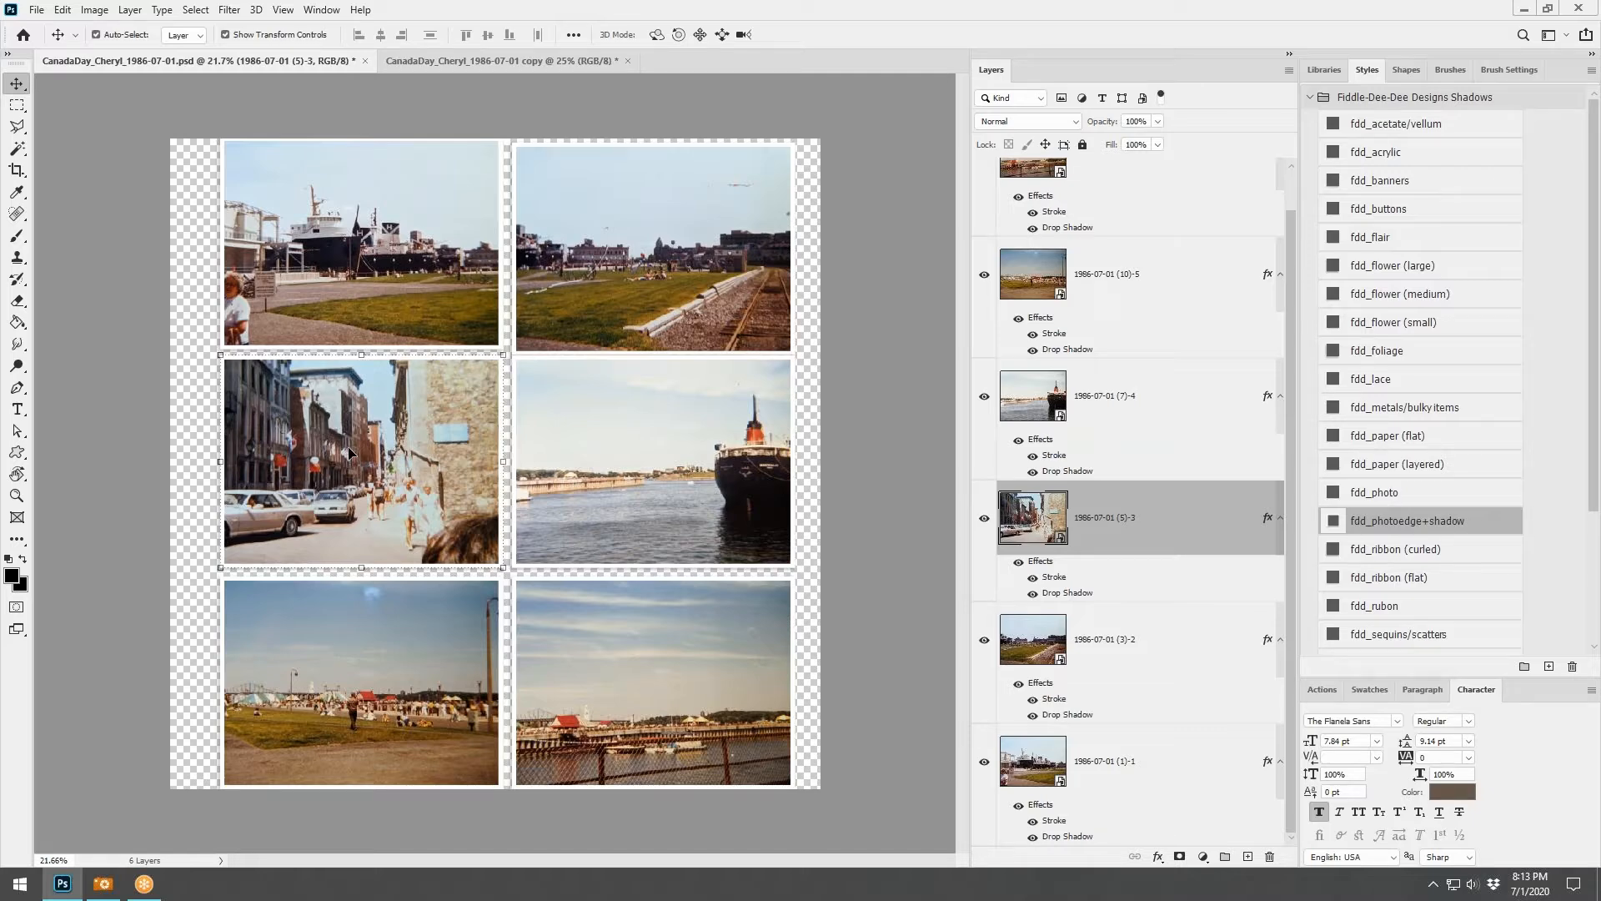
left_click(363, 692)
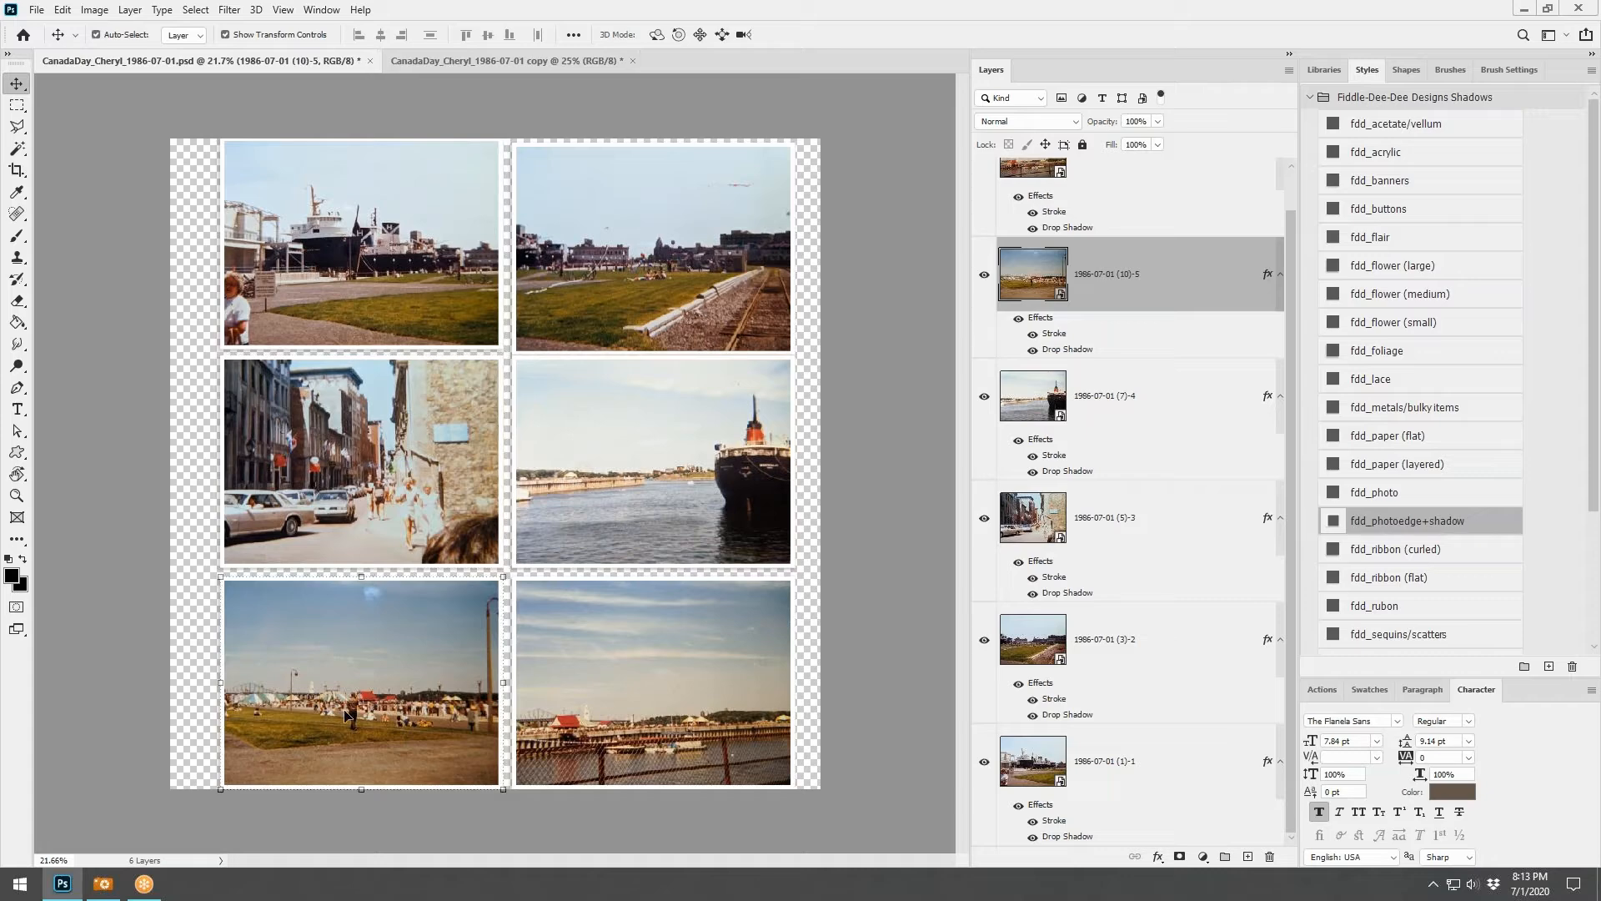
left_click(624, 464)
left_click(438, 463, "shift")
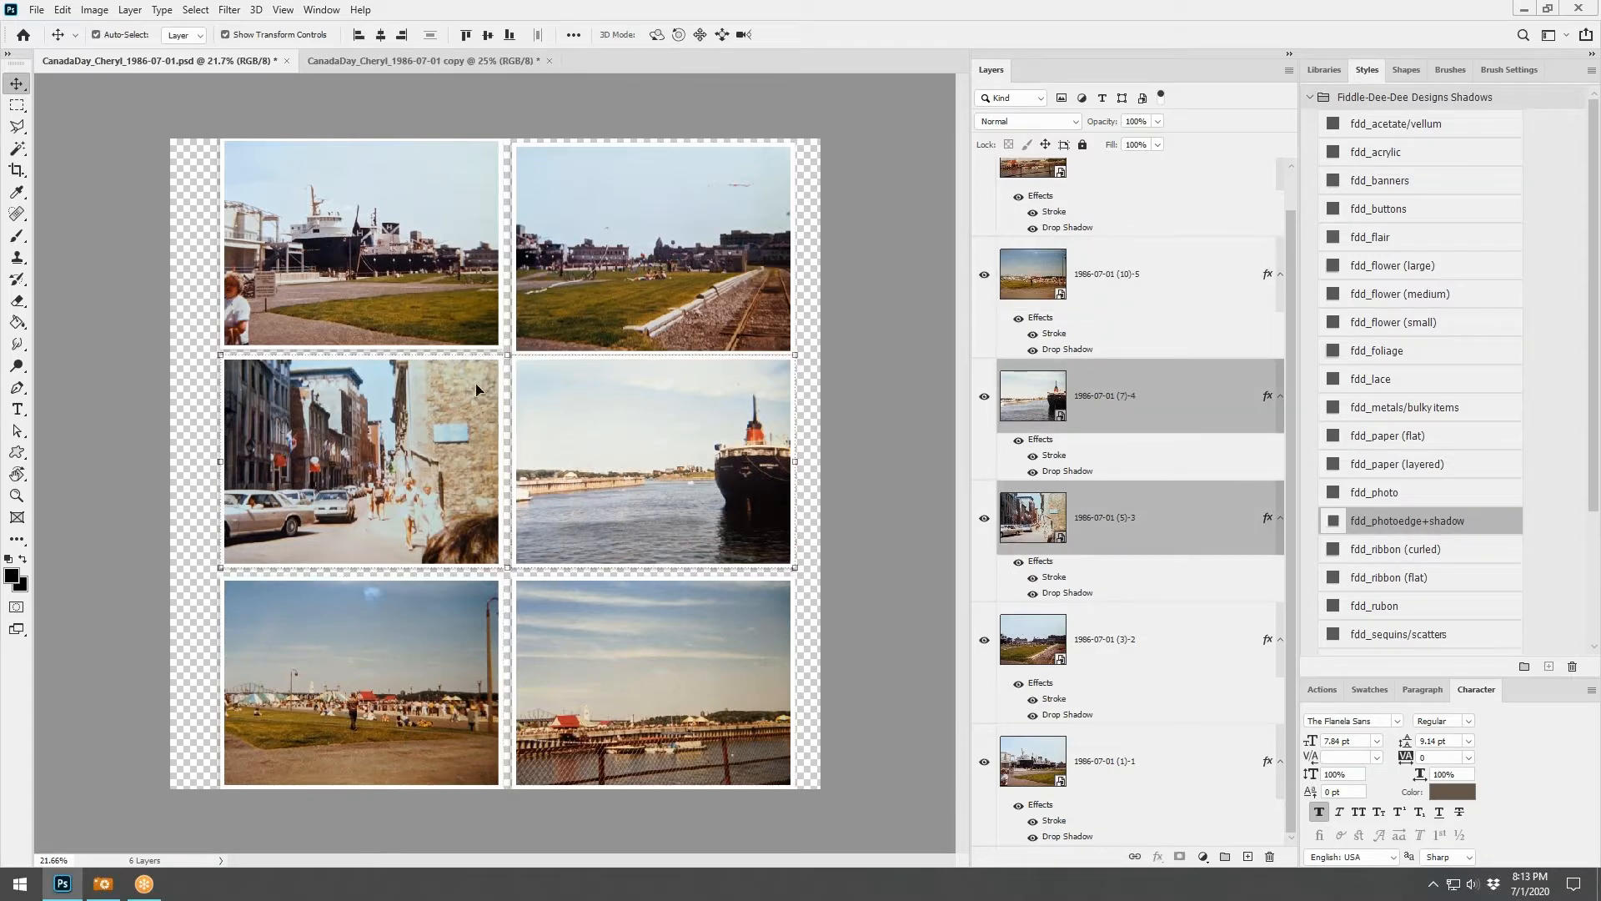
In the duplicate document, delete the top-row photos (1)-1 and (3)-2 and the bottom-row photos (10)-5 and (11)-6
left_click(421, 61)
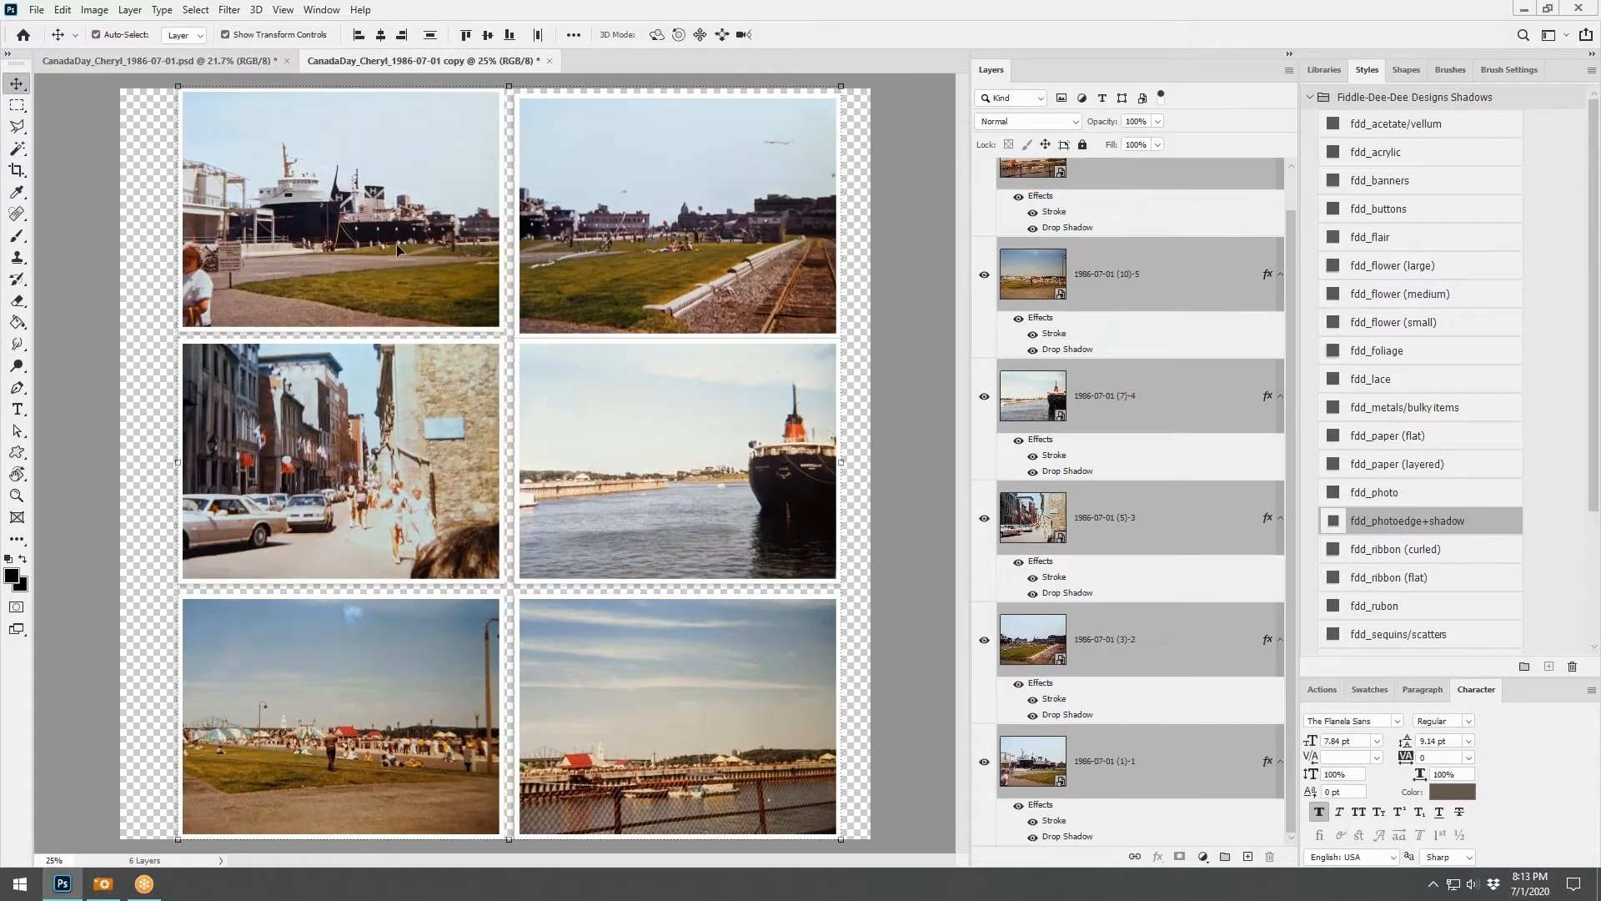
left_click(664, 240, "shift")
left_click(640, 220)
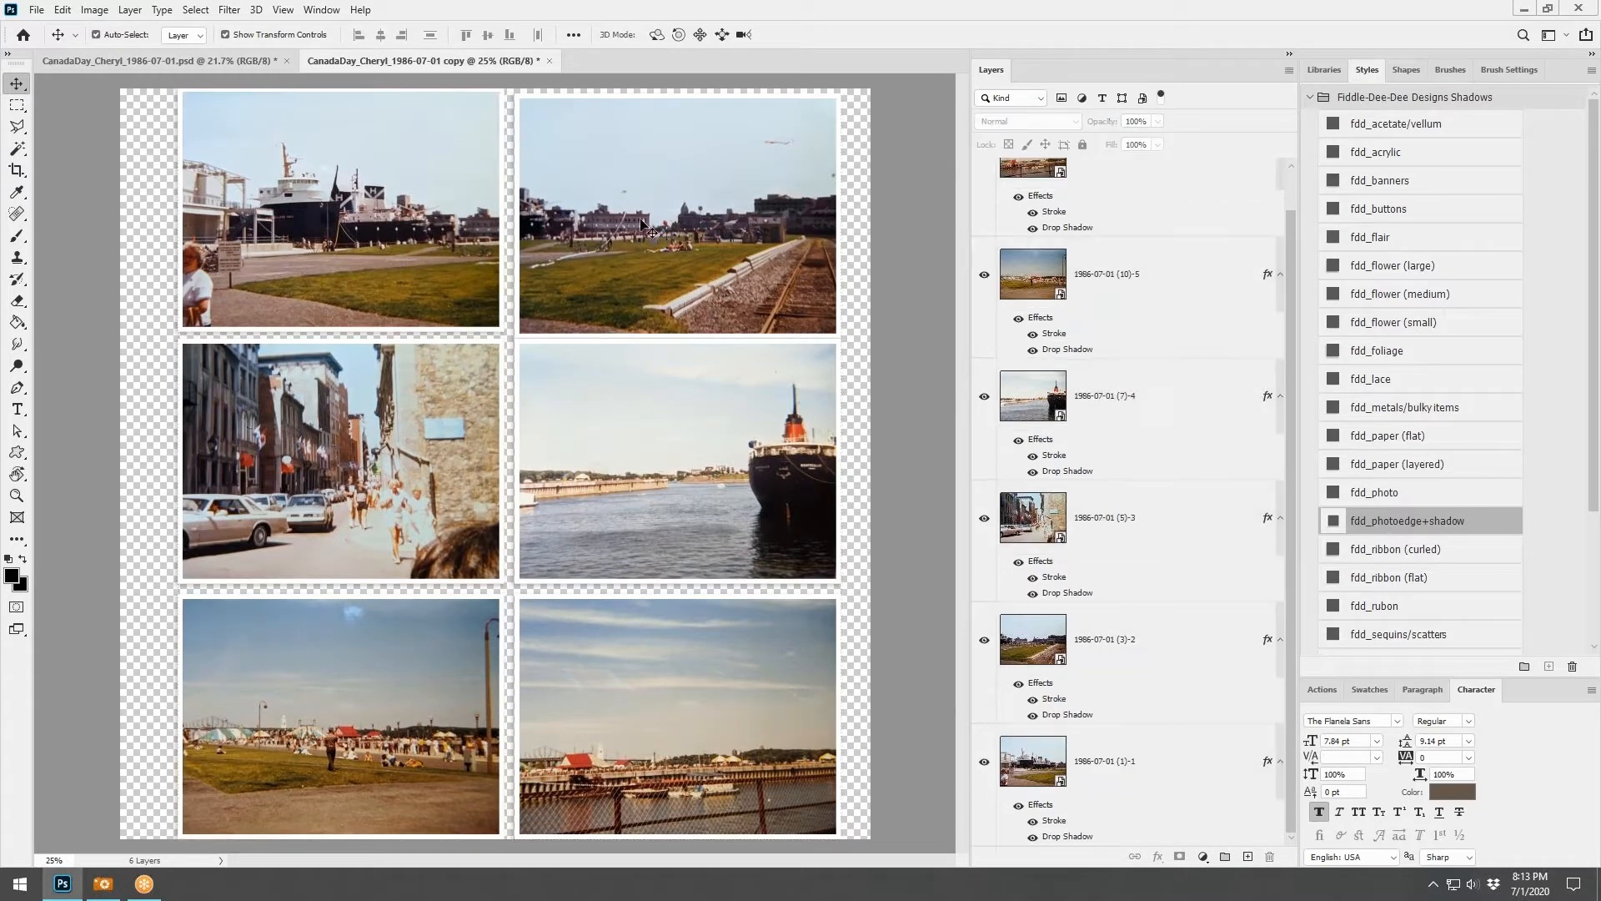
left_click(417, 221, "shift")
key("ctrl")
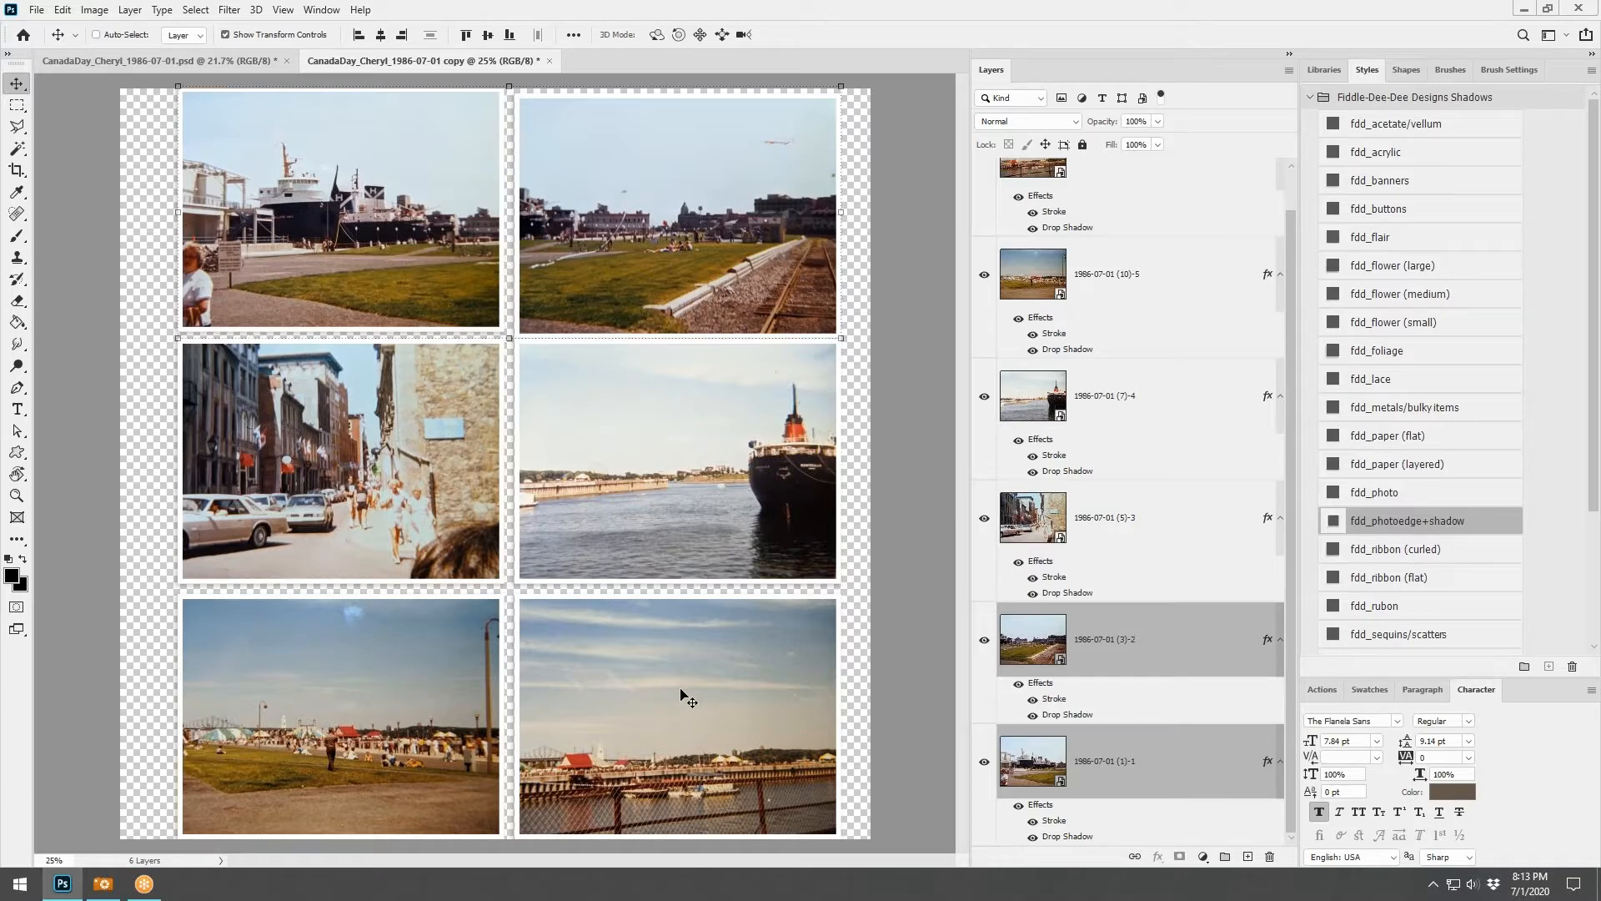
key("Delete")
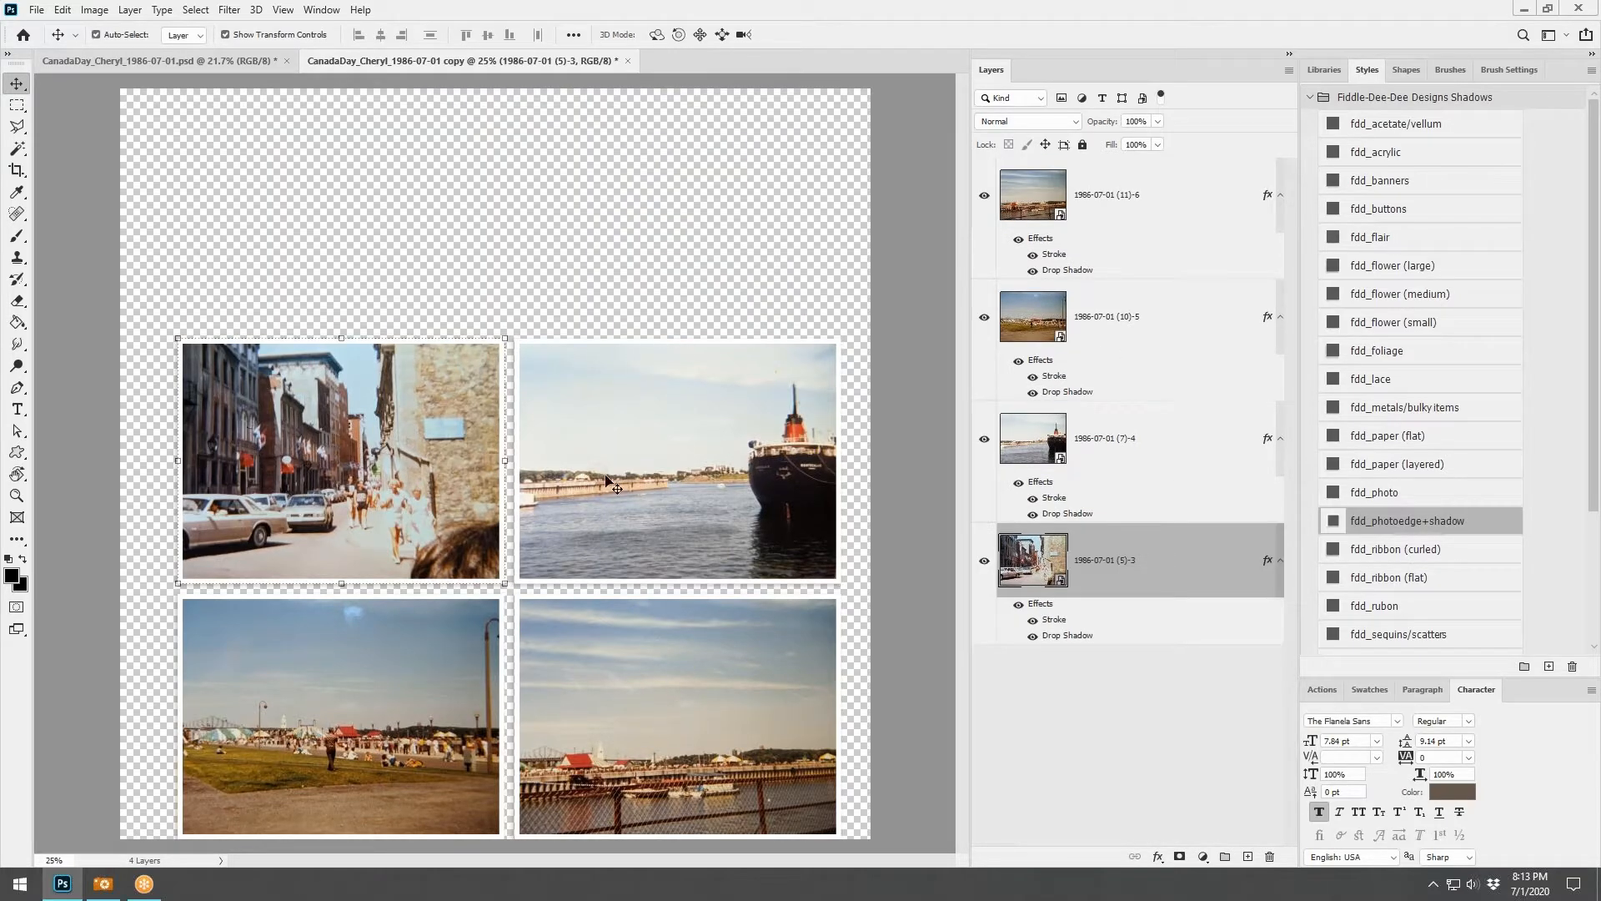
left_click(434, 731, "ctrl")
left_click(643, 700, "ctrl+shift")
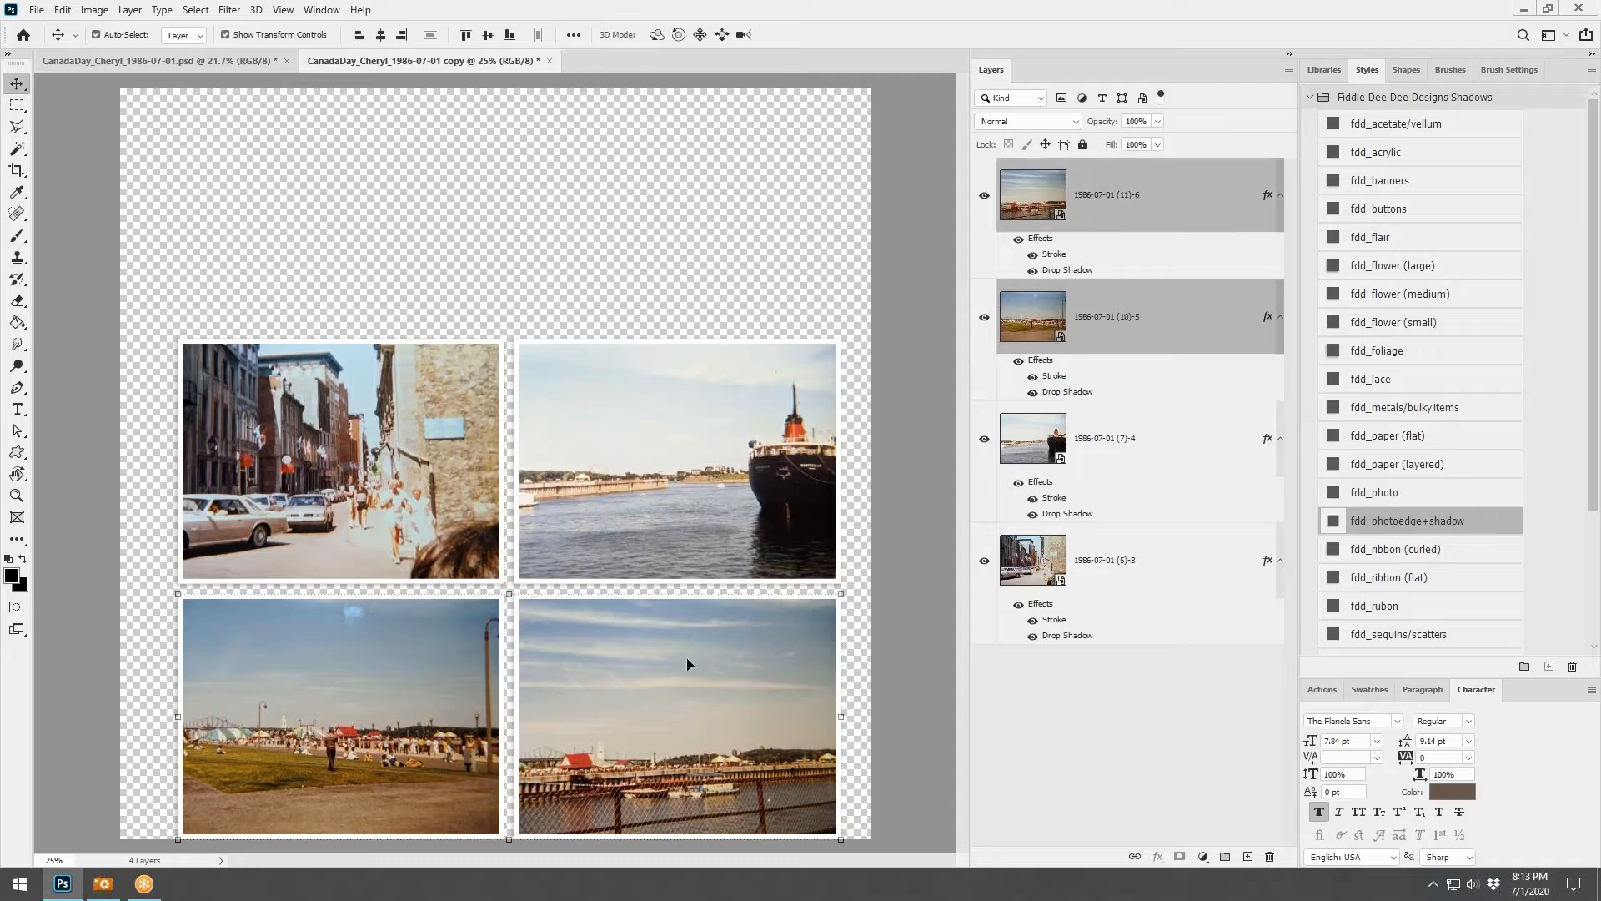
key("Delete")
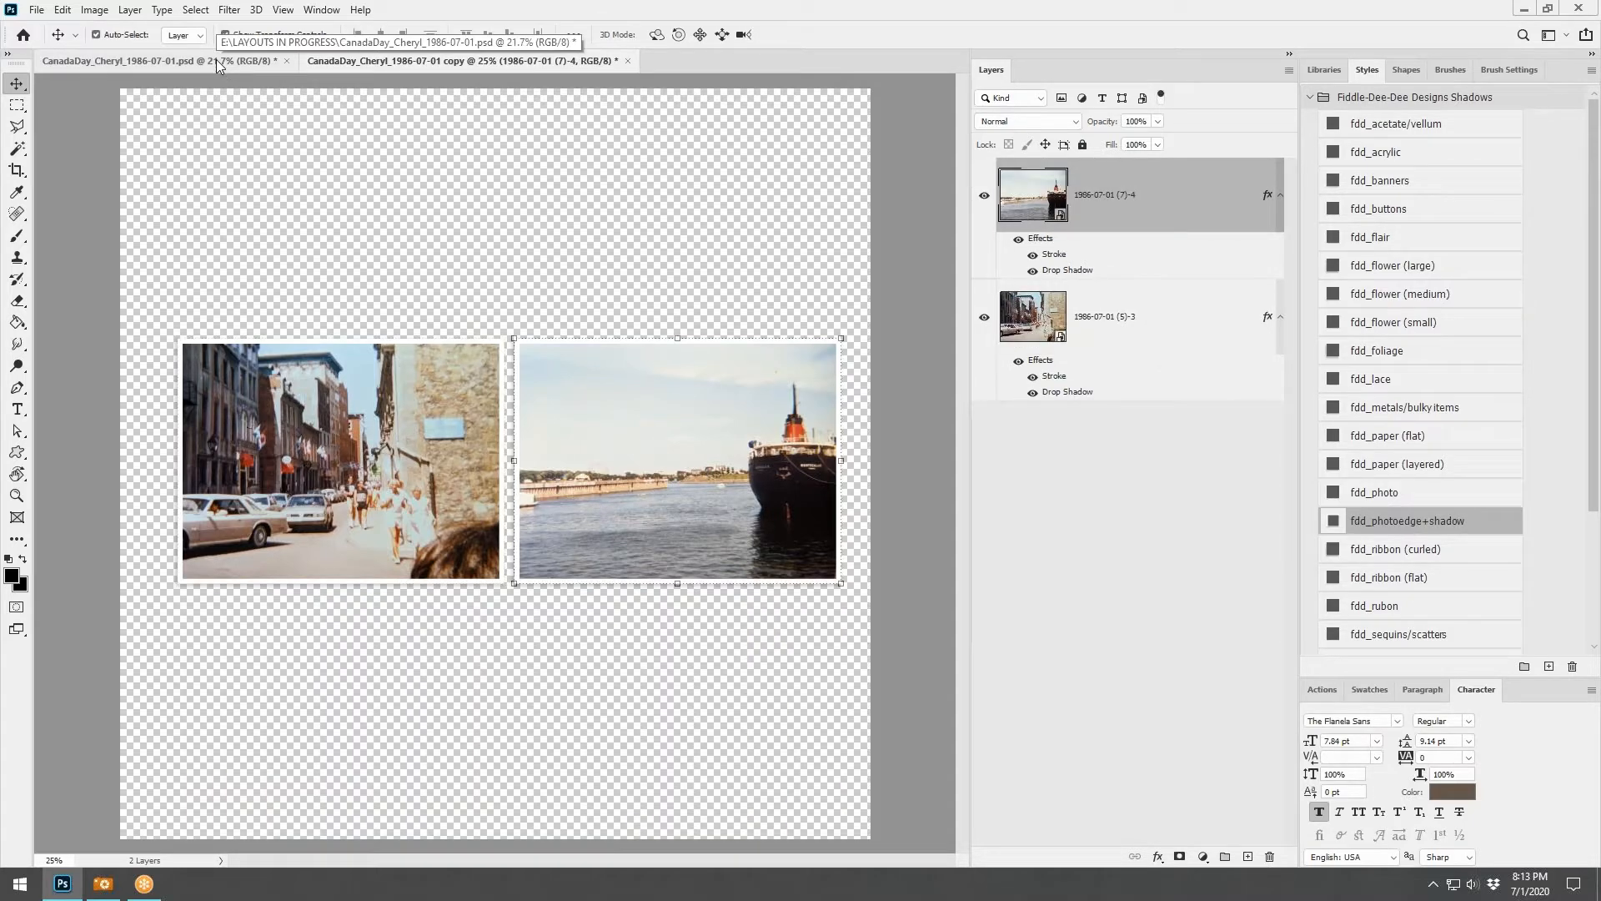
In the original document, delete the middle-row photos (5)-3 and (7)-4
left_click(218, 61)
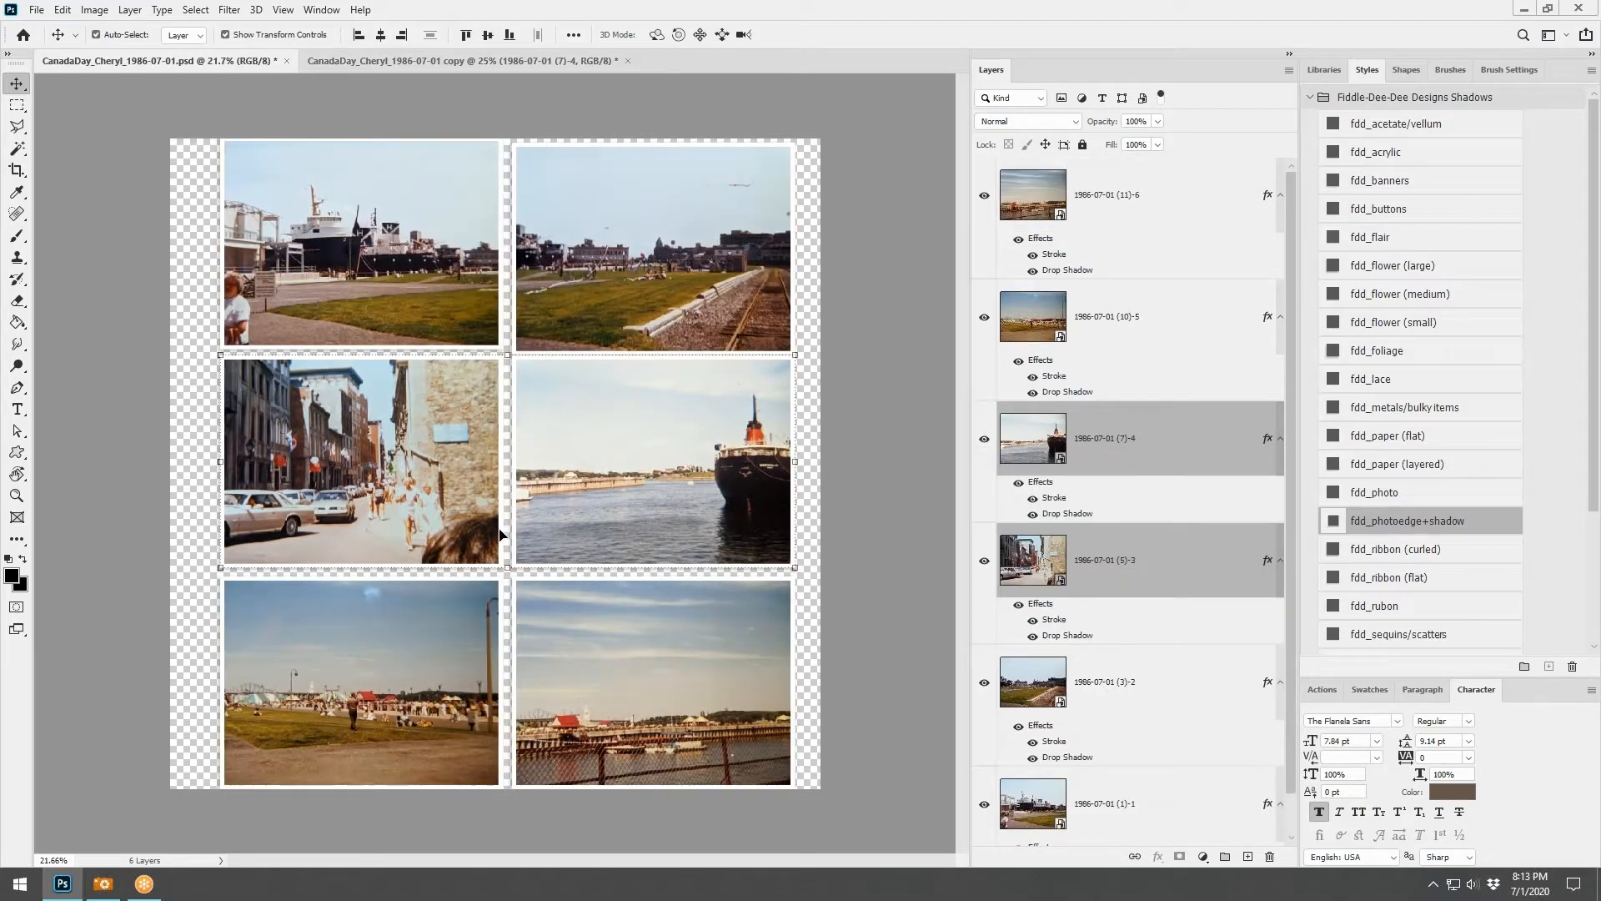
scroll(500, 533, "up", 1)
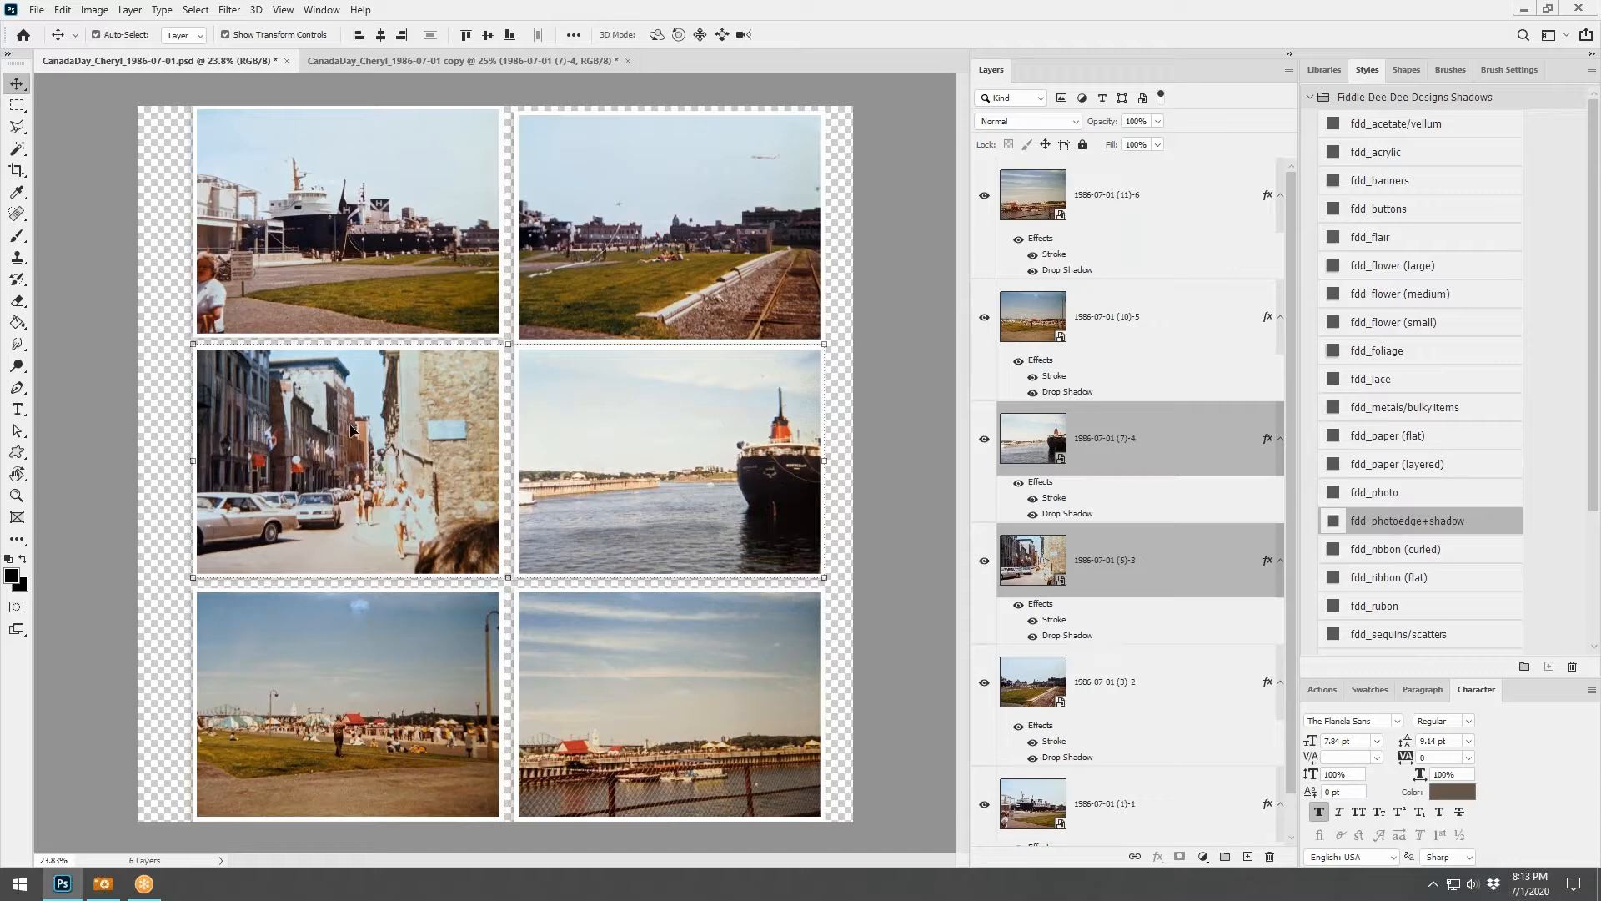
left_click(375, 60)
left_click(155, 55)
key("Delete")
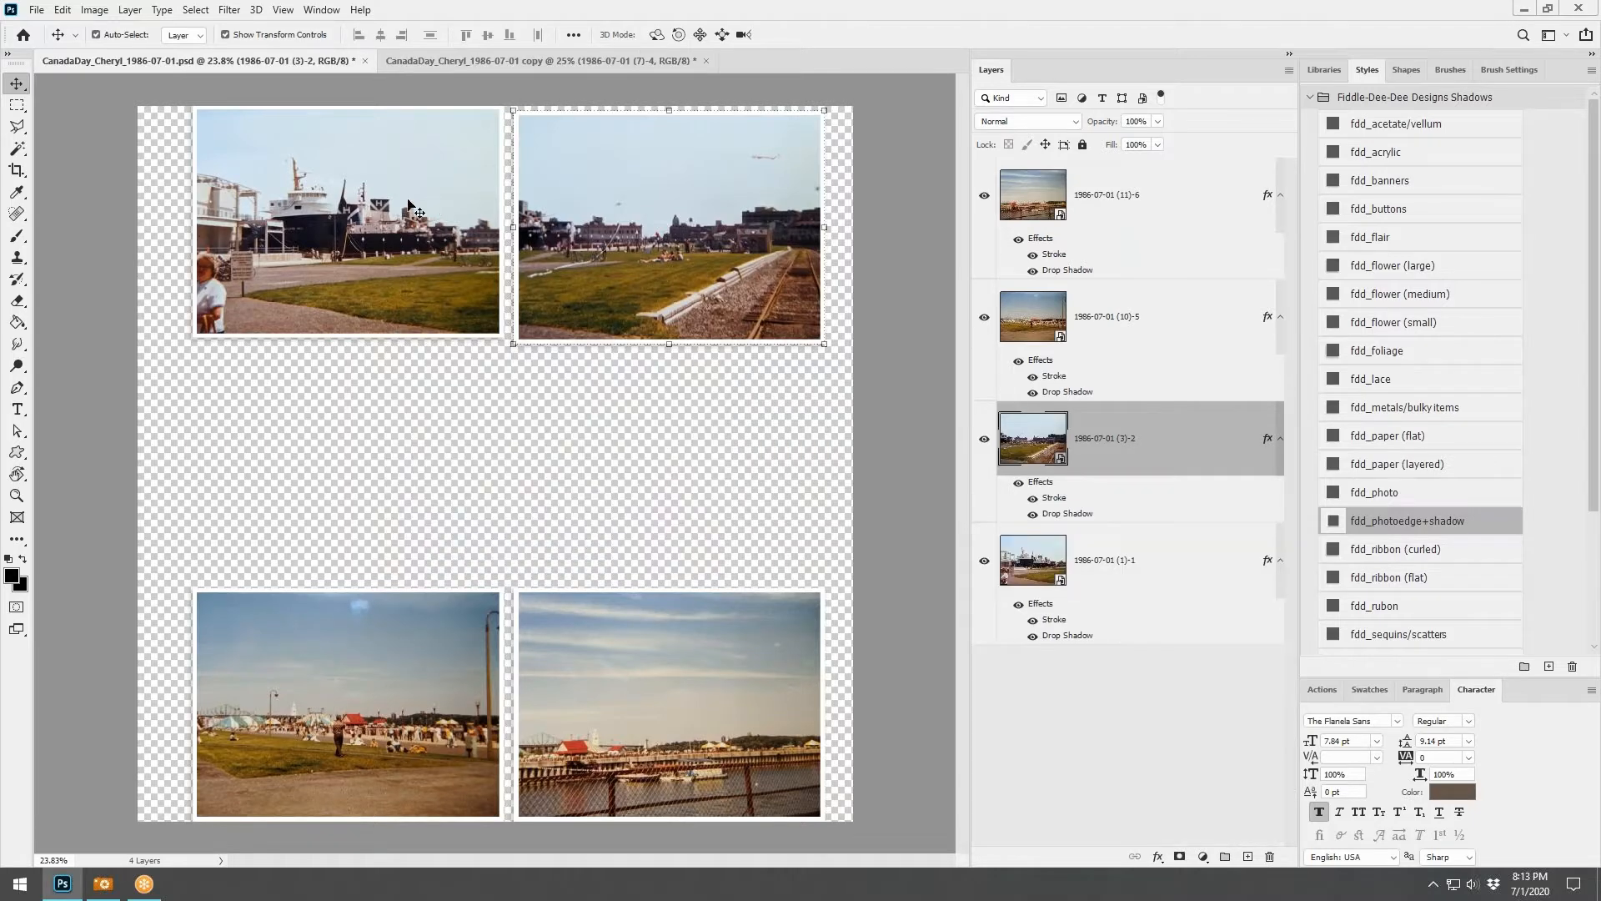
Close the empty middle row by moving photos (1)-1 and (3)-2 down and (10)-5 and (11)-6 up into a two-by-two block
left_click(408, 210)
left_click_drag(408, 210, 419, 327)
left_click_drag(642, 286, 650, 394)
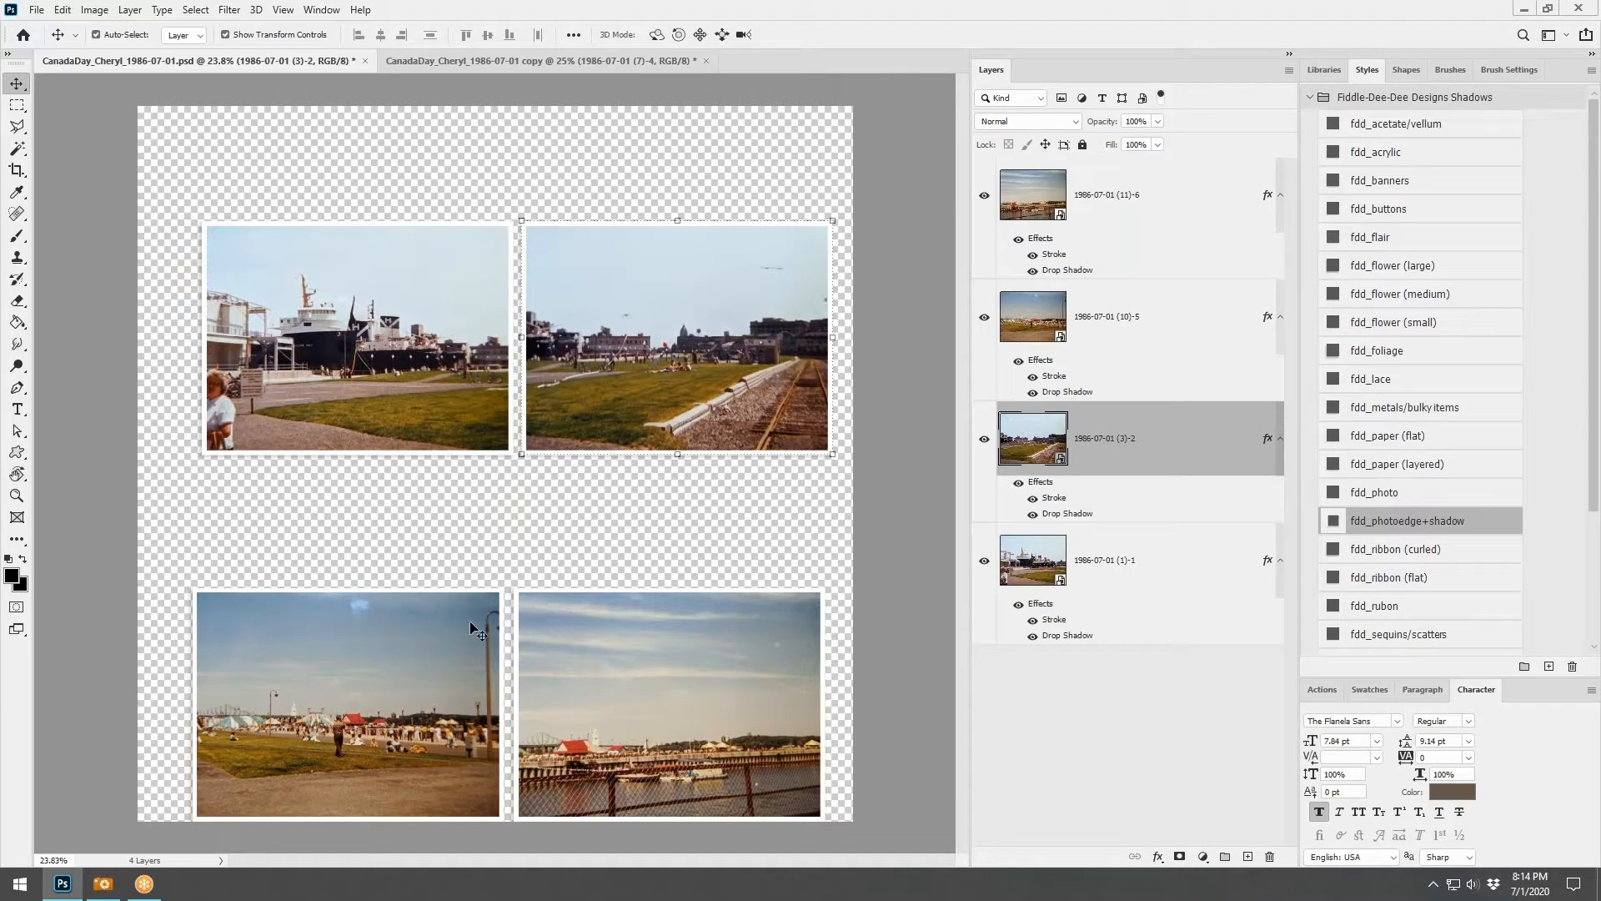
left_click_drag(459, 657, 463, 529)
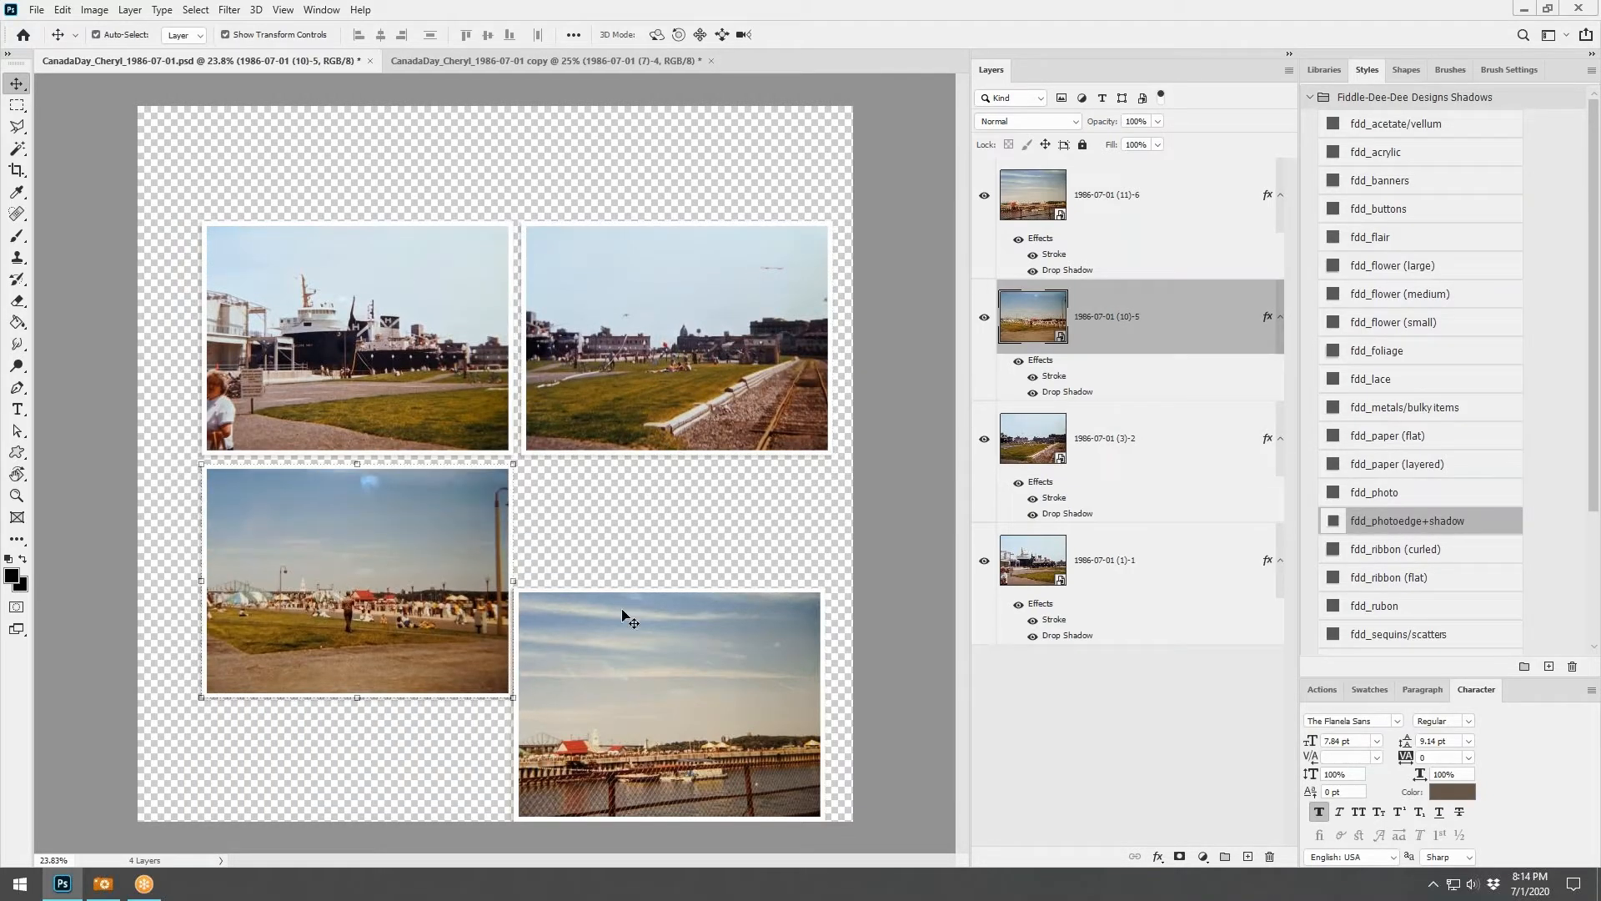
left_click_drag(634, 650, 649, 530)
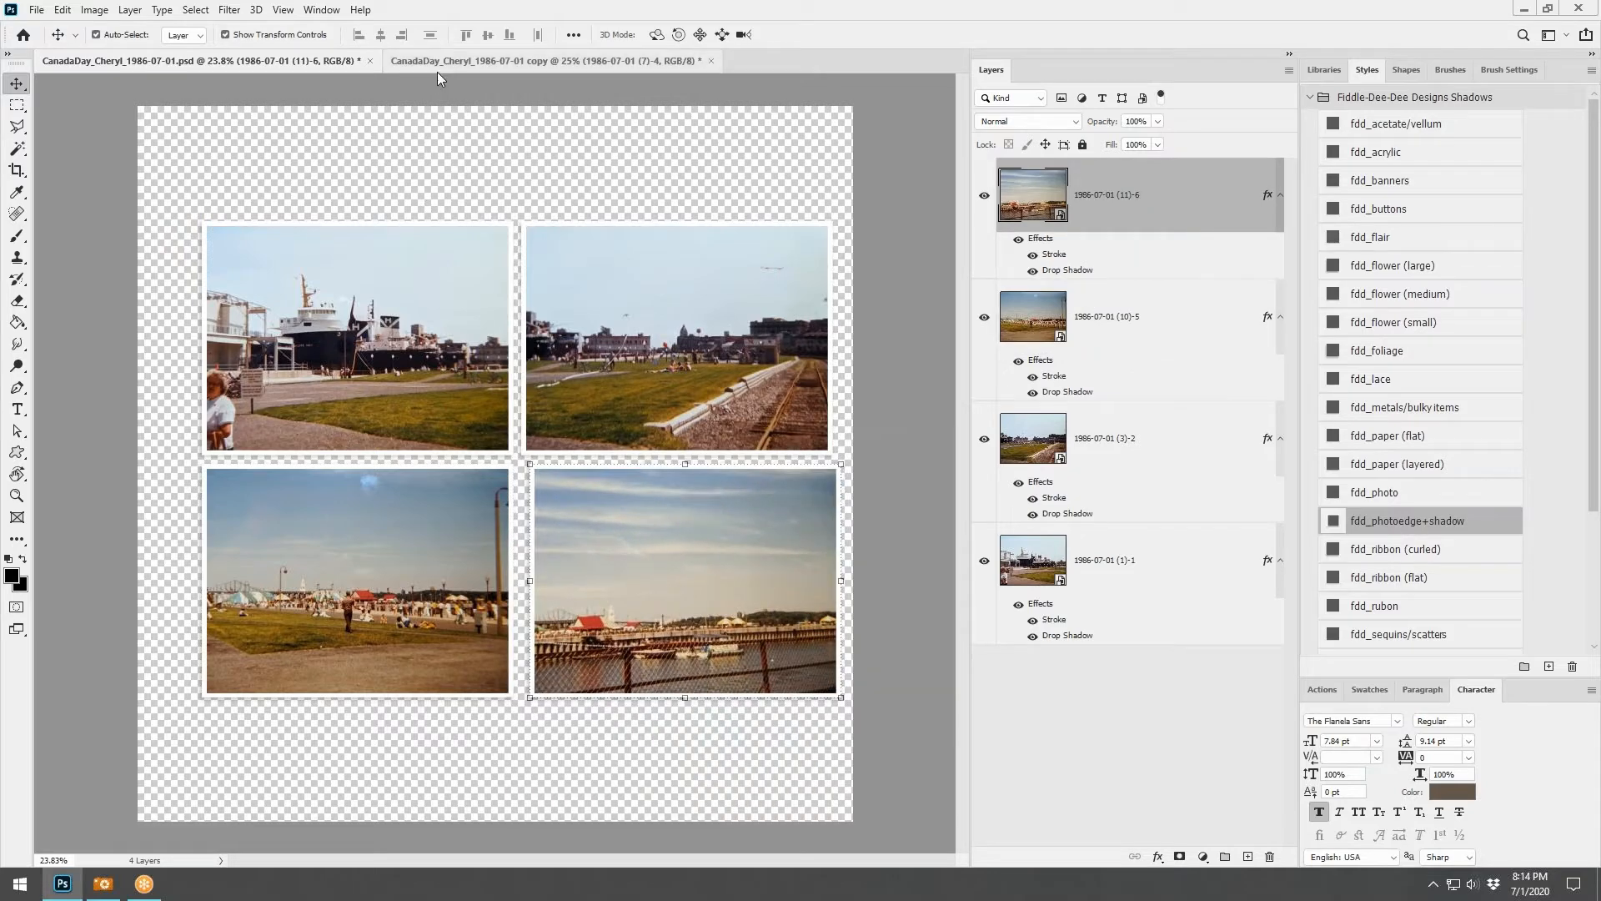
Stagger the rows by shifting photos (1)-1 and (3)-2 left and sliding (11)-6 right, partly off the canvas edge
mouse_move(429, 284)
left_mouse_down()
mouse_move(400, 233)
mouse_move(397, 289)
left_mouse_up()
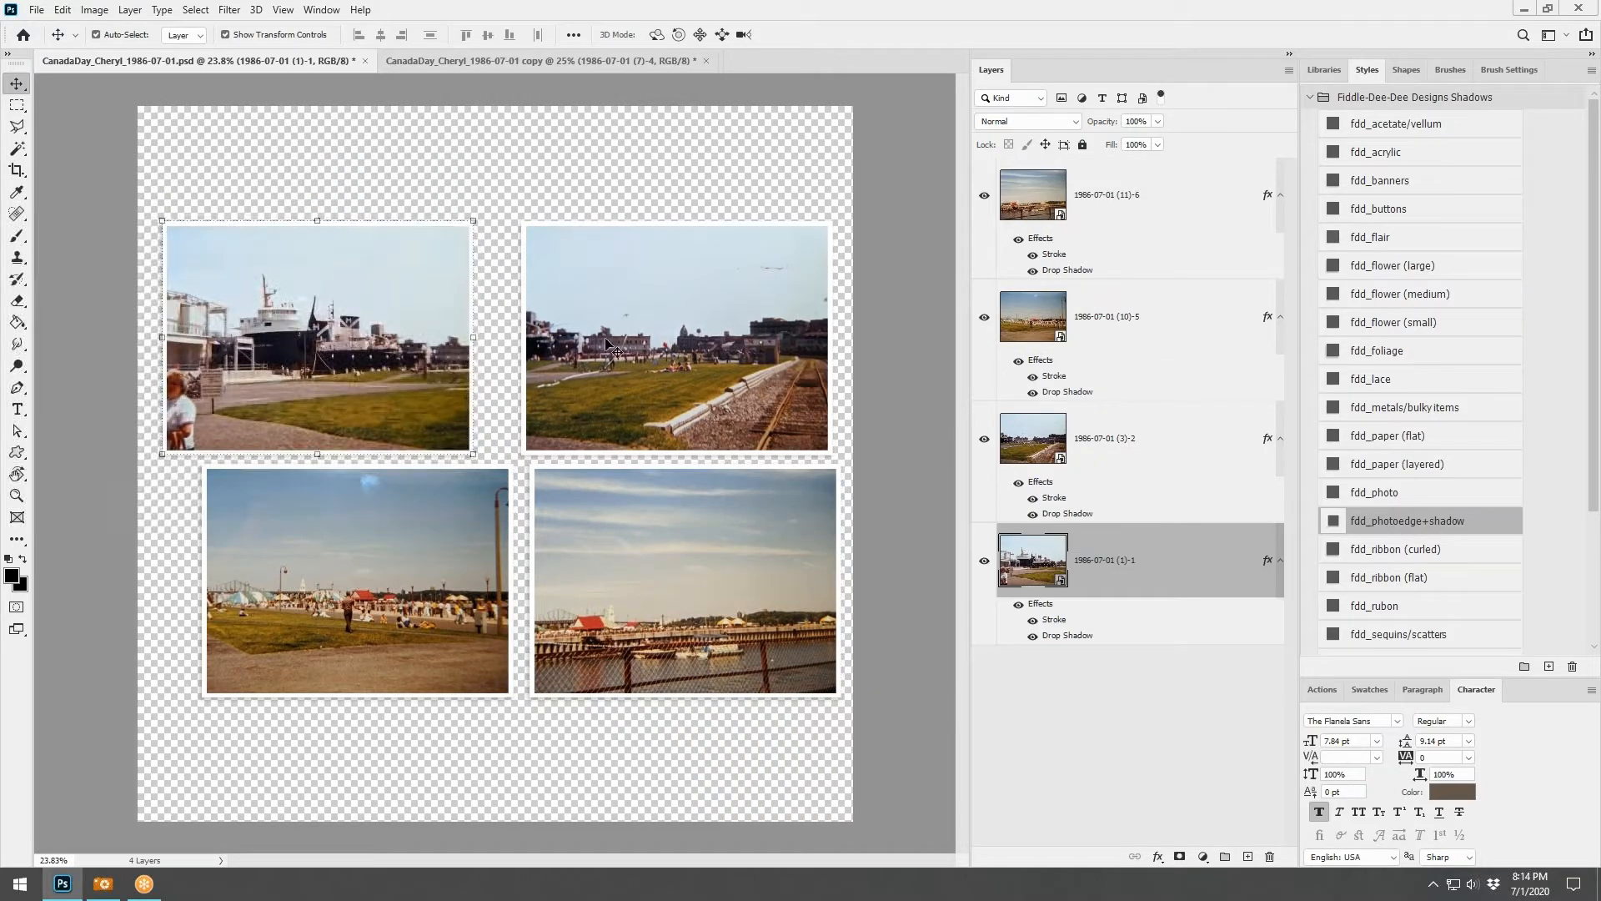
left_click_drag(607, 347, 569, 342)
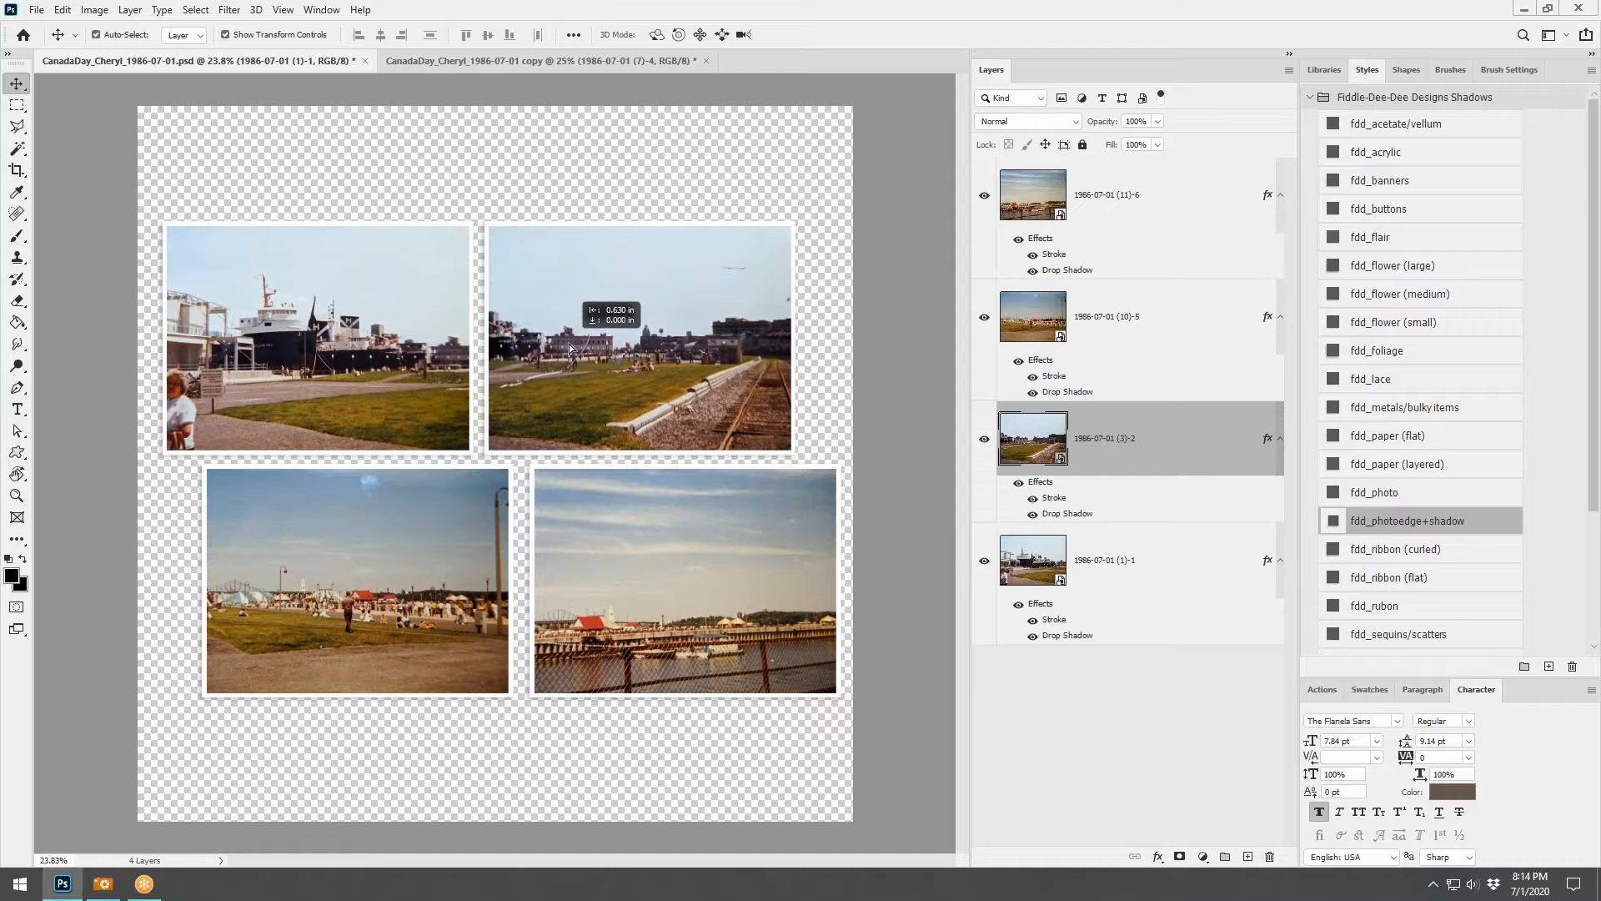
left_click_drag(705, 557, 932, 573)
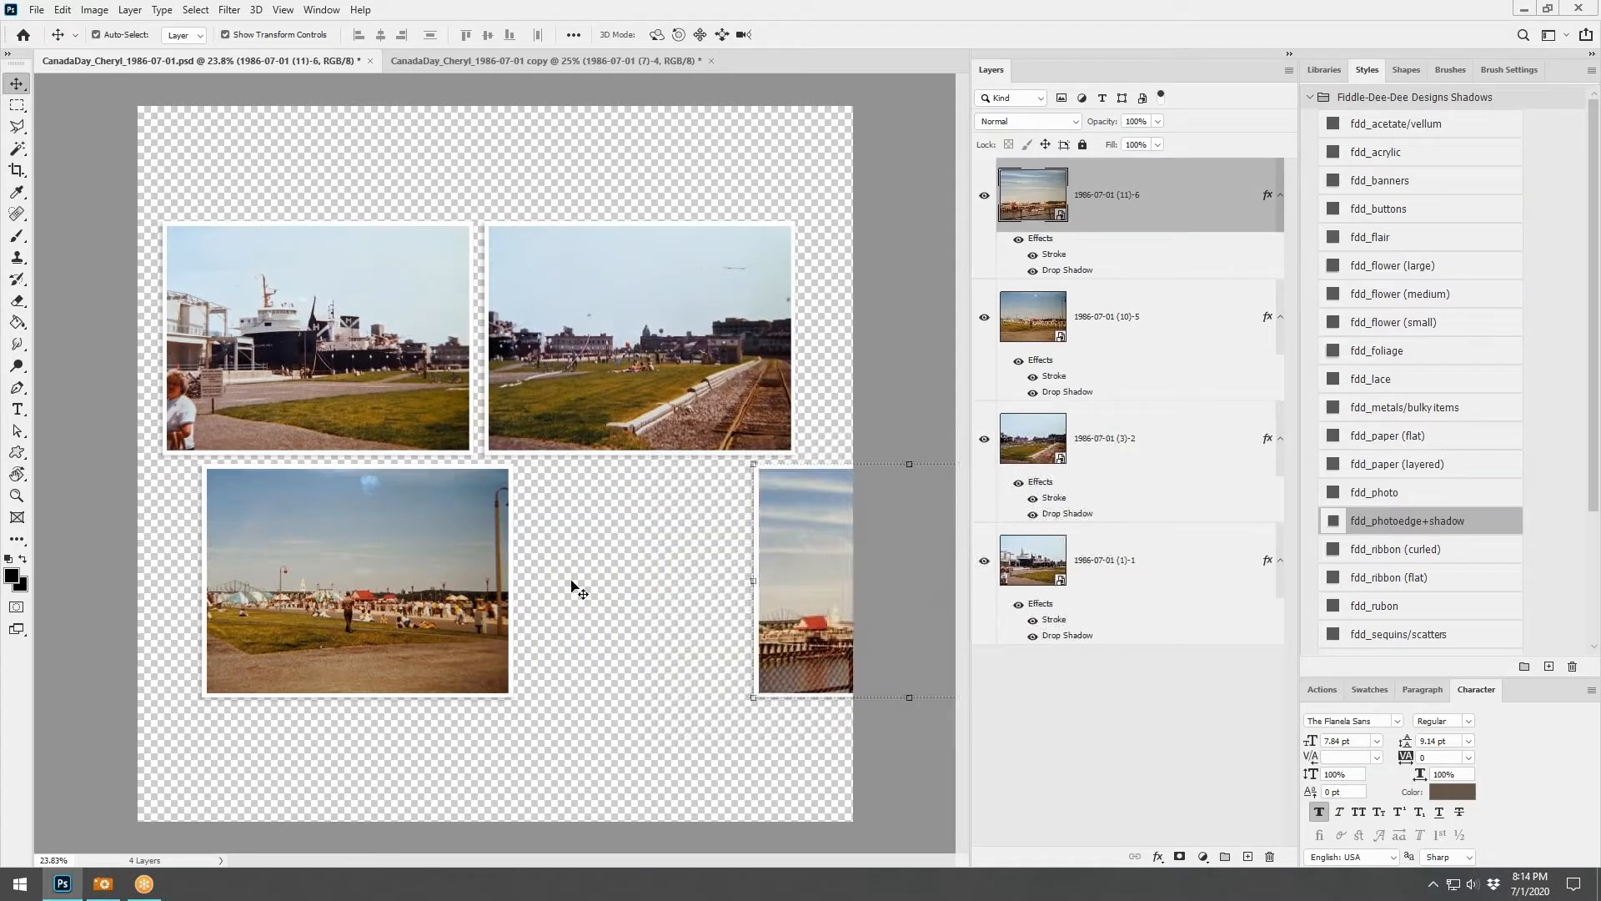
Slide photo (10)-5 right up to (11)-6, and copy (11)-6 into the duplicate document below the street photo
left_click_drag(472, 598, 439, 62)
left_click_drag(448, 169, 344, 582)
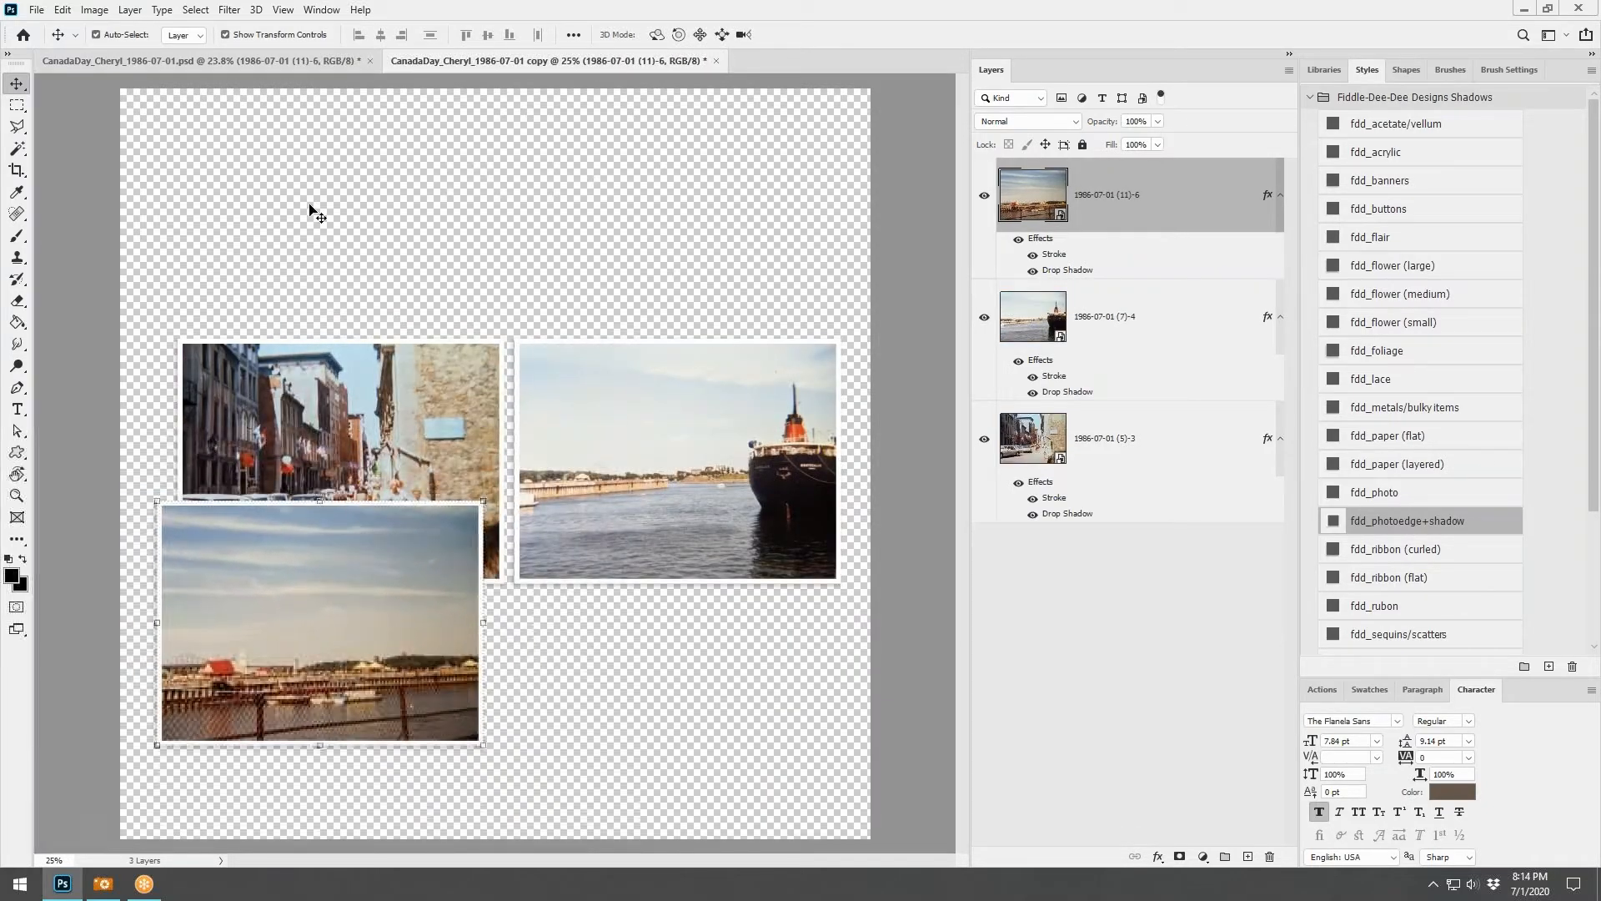
In the original document, select photos (1)-1 and (3)-2 and move them right until (3)-2 lines up above (10)-5
left_click(283, 59)
left_click(443, 367)
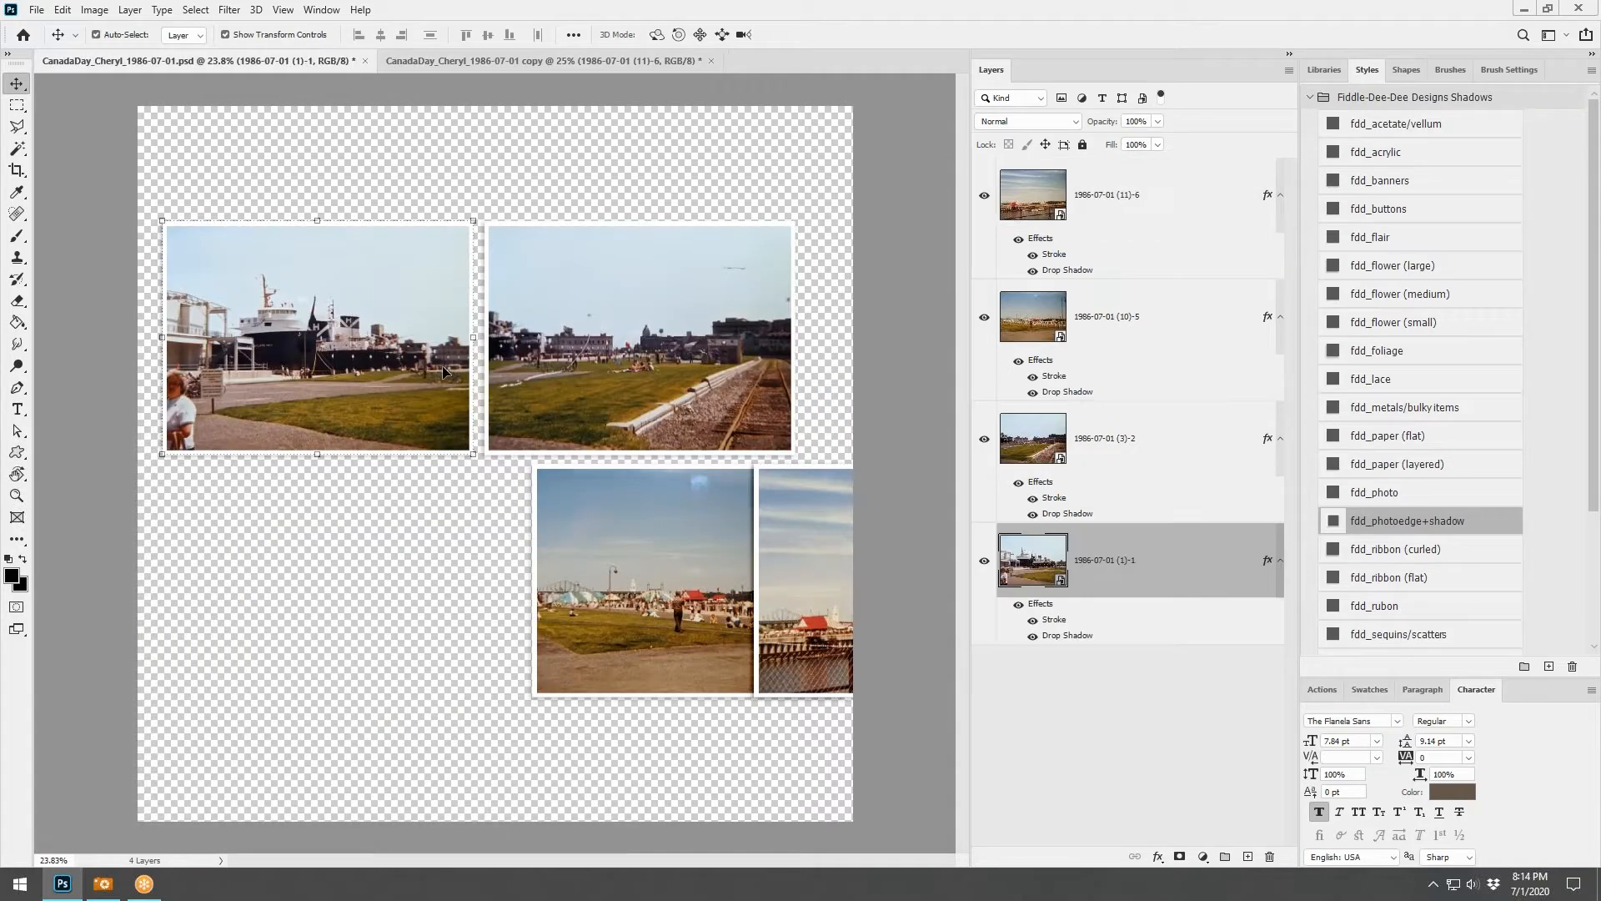
left_click(620, 357)
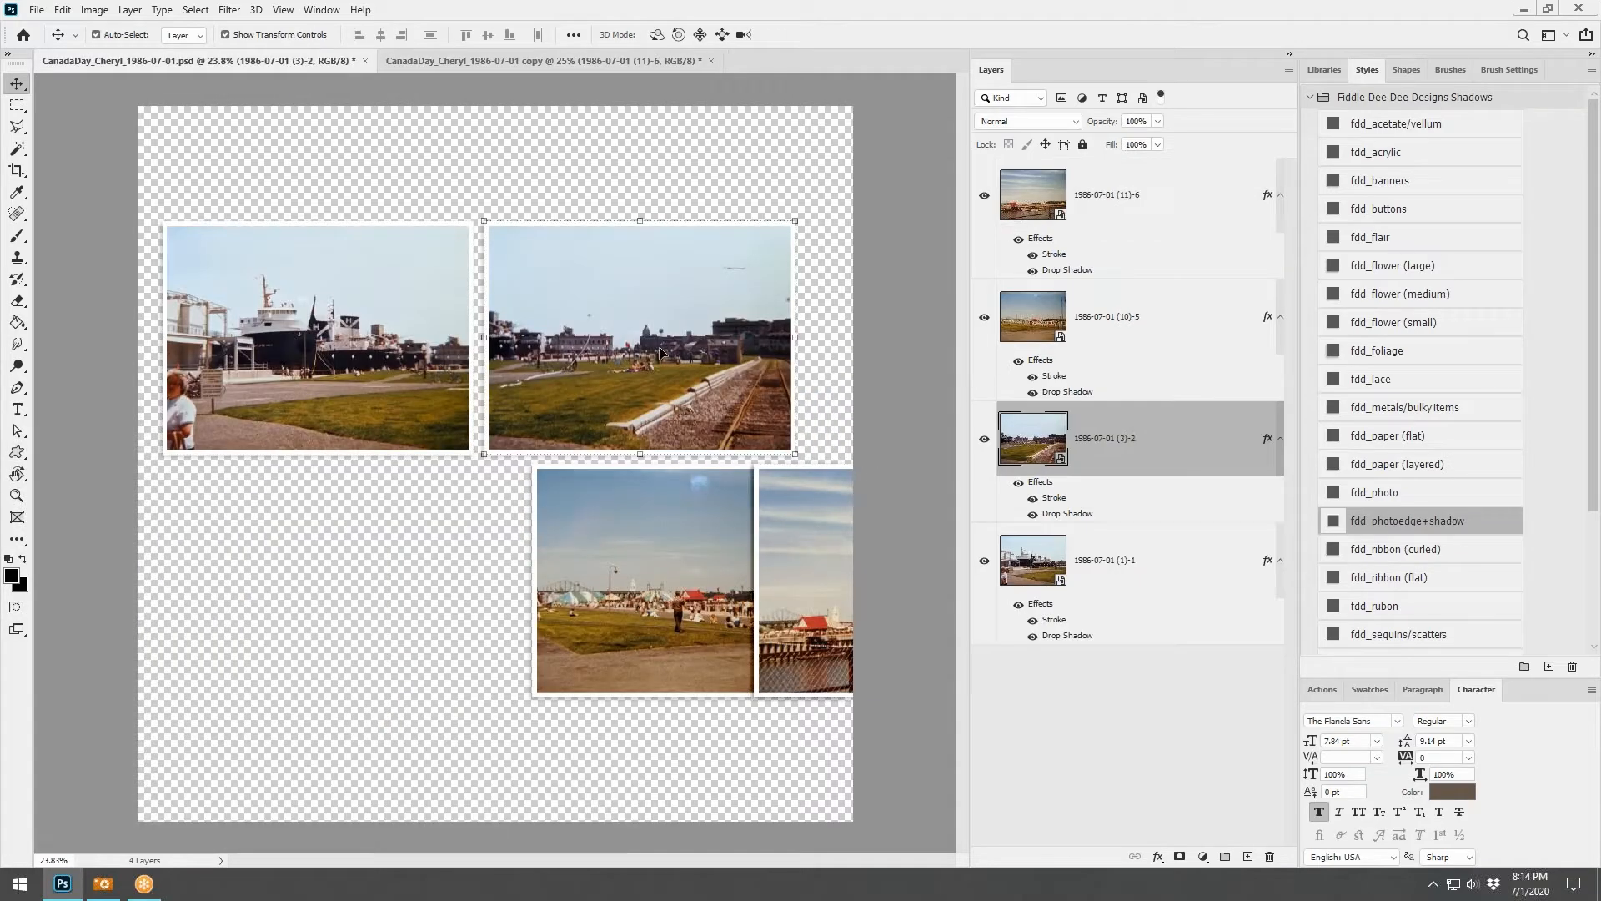
left_click(430, 355, "shift")
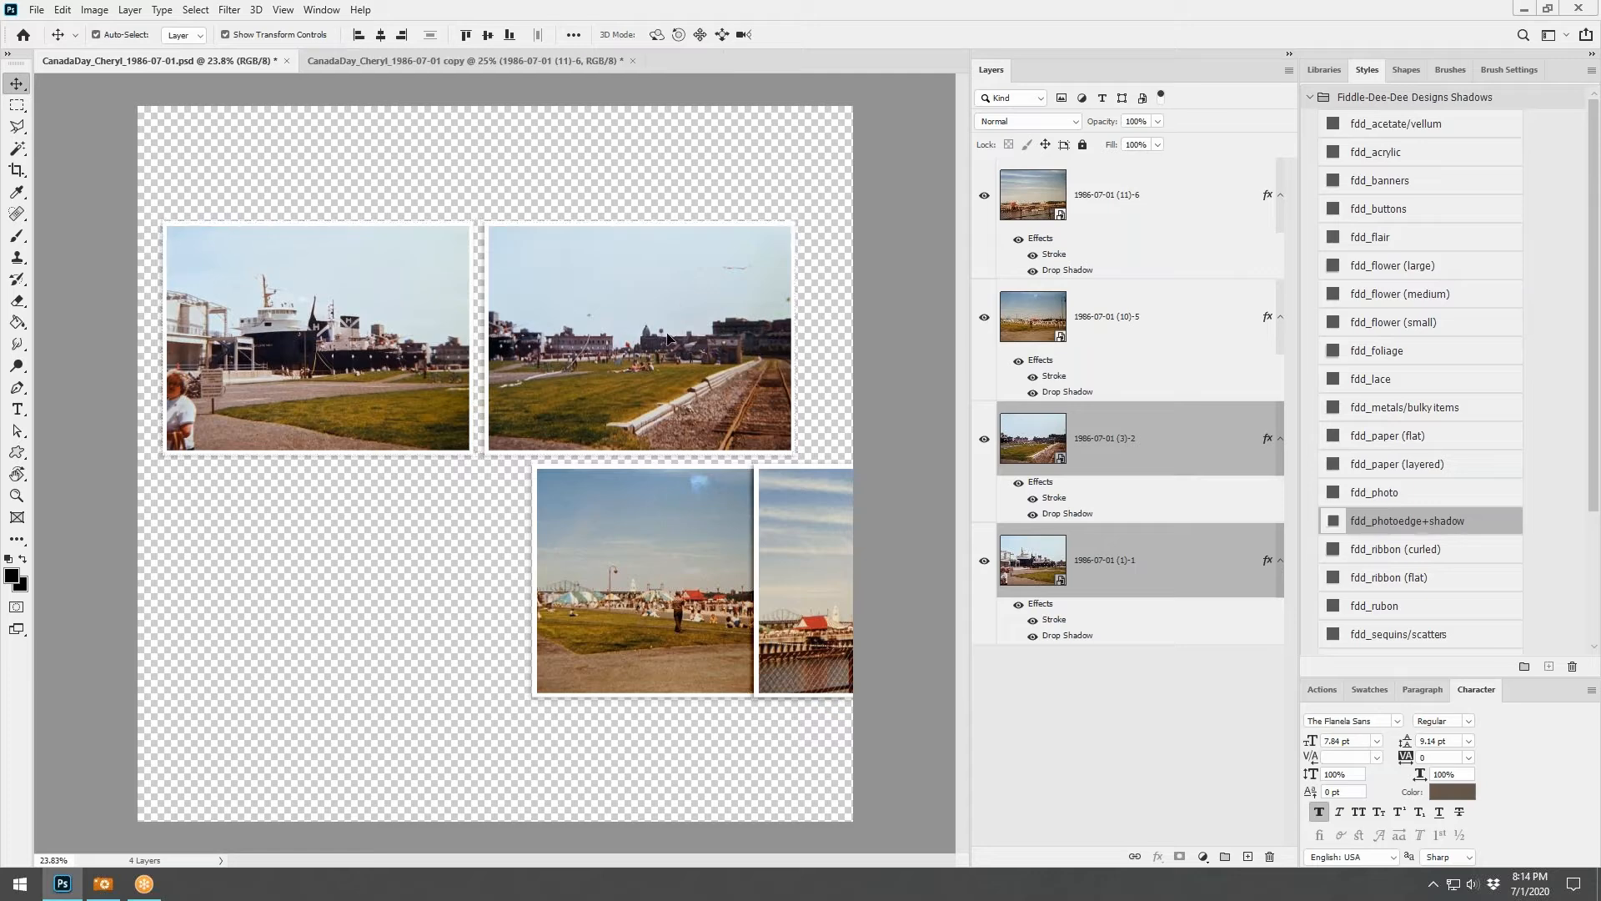
left_click_drag(667, 342, 711, 337)
Delete the photo layer (11)-6 from the duplicate document and return to the original document
left_click(793, 529)
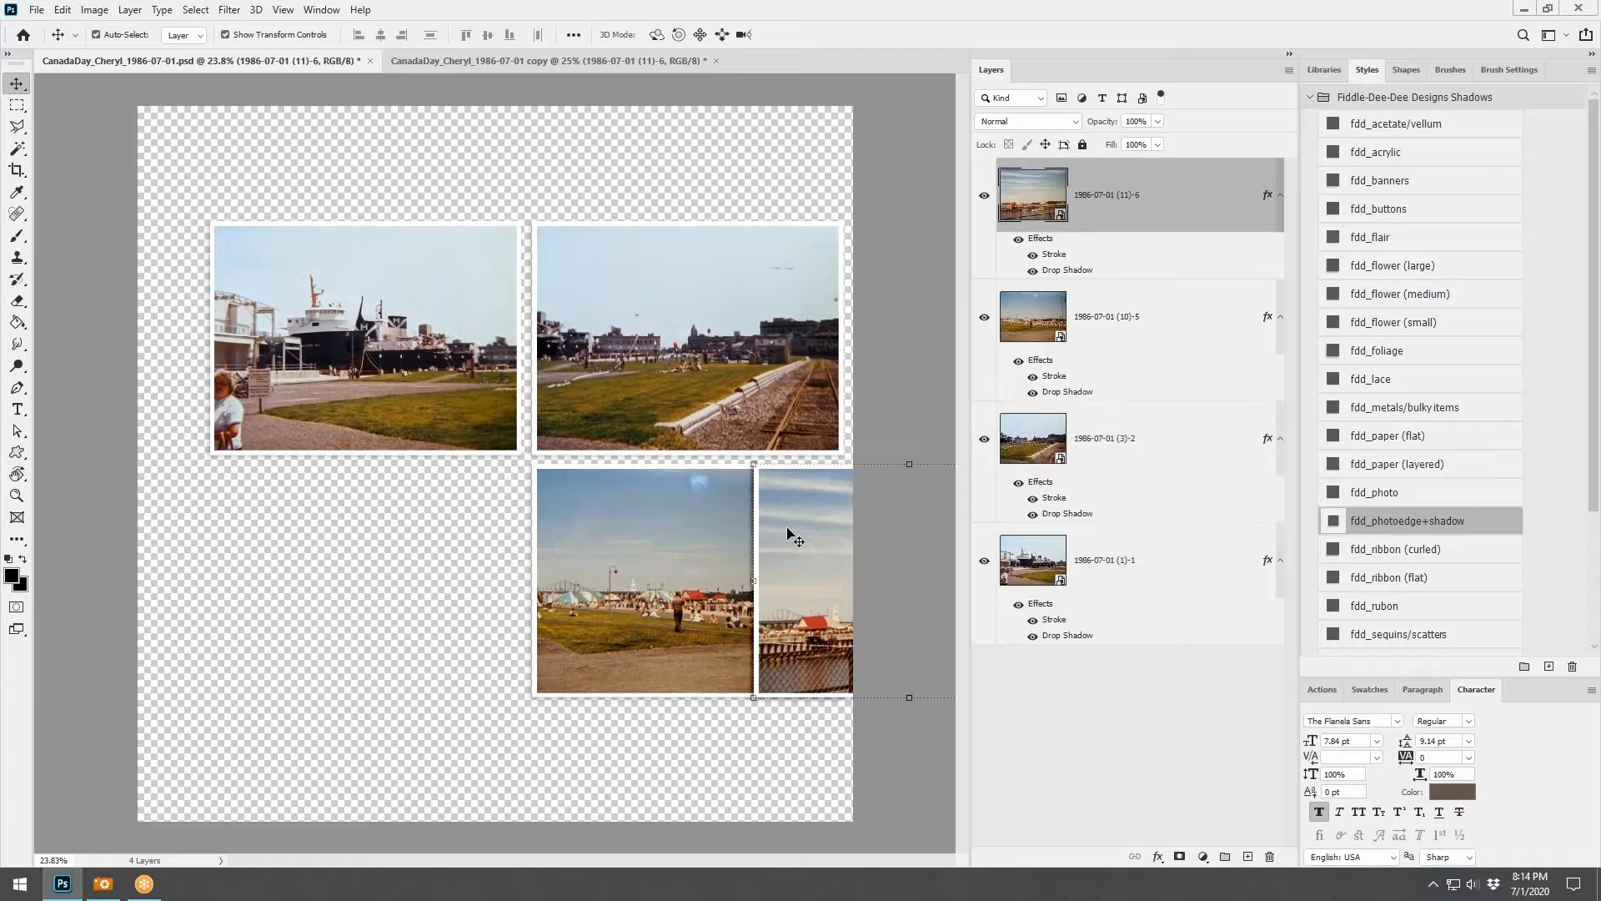
left_click(585, 61)
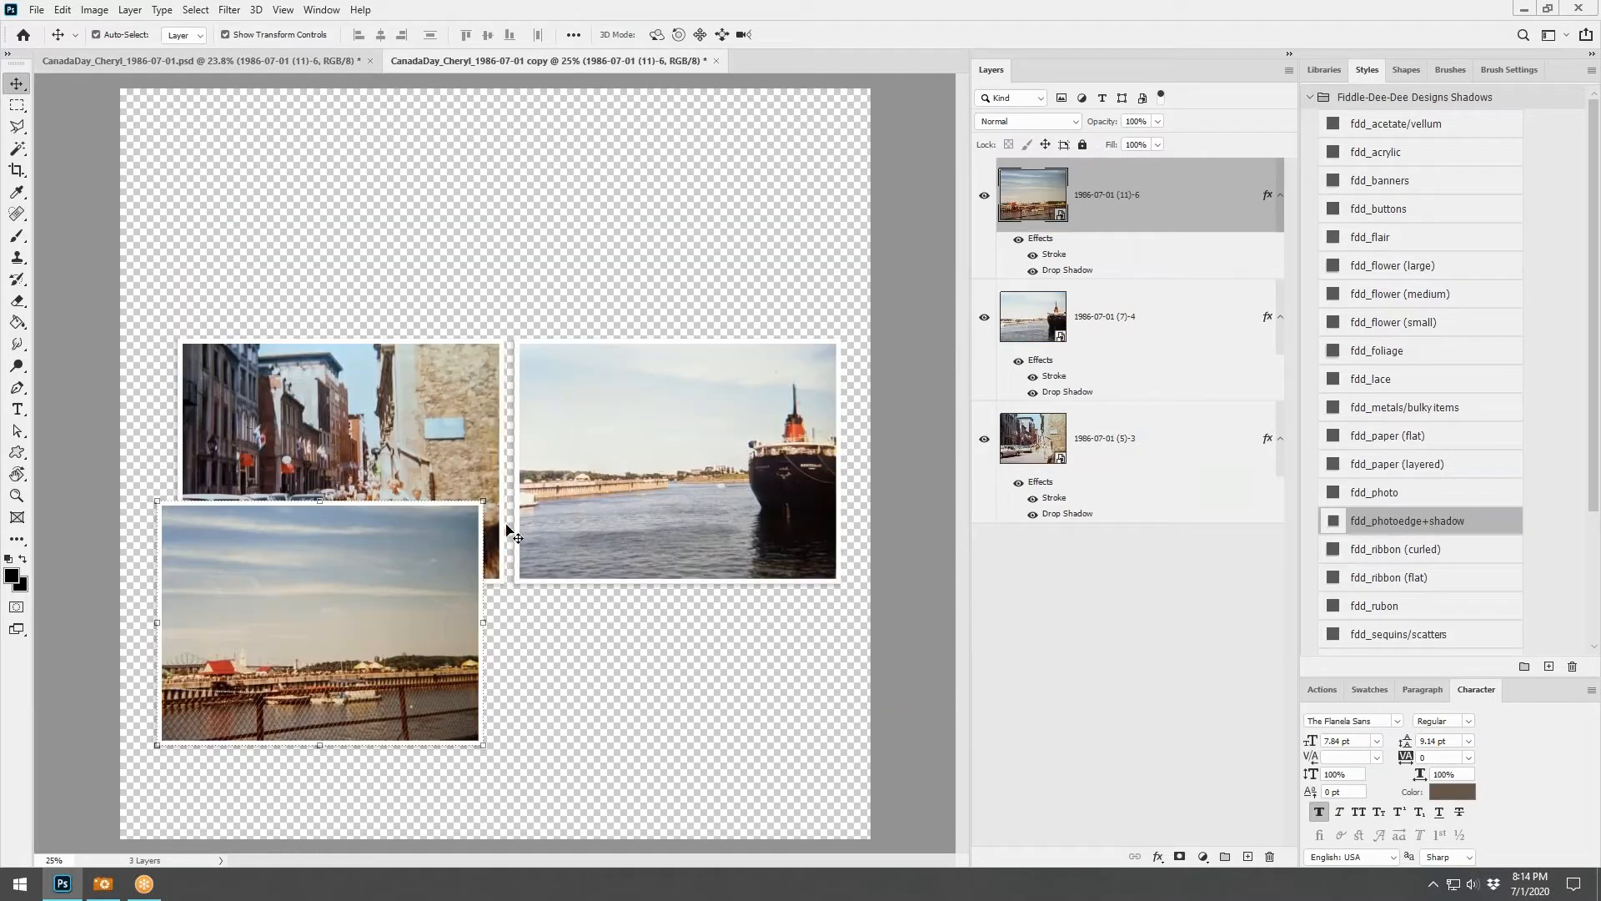
right_click(1097, 213)
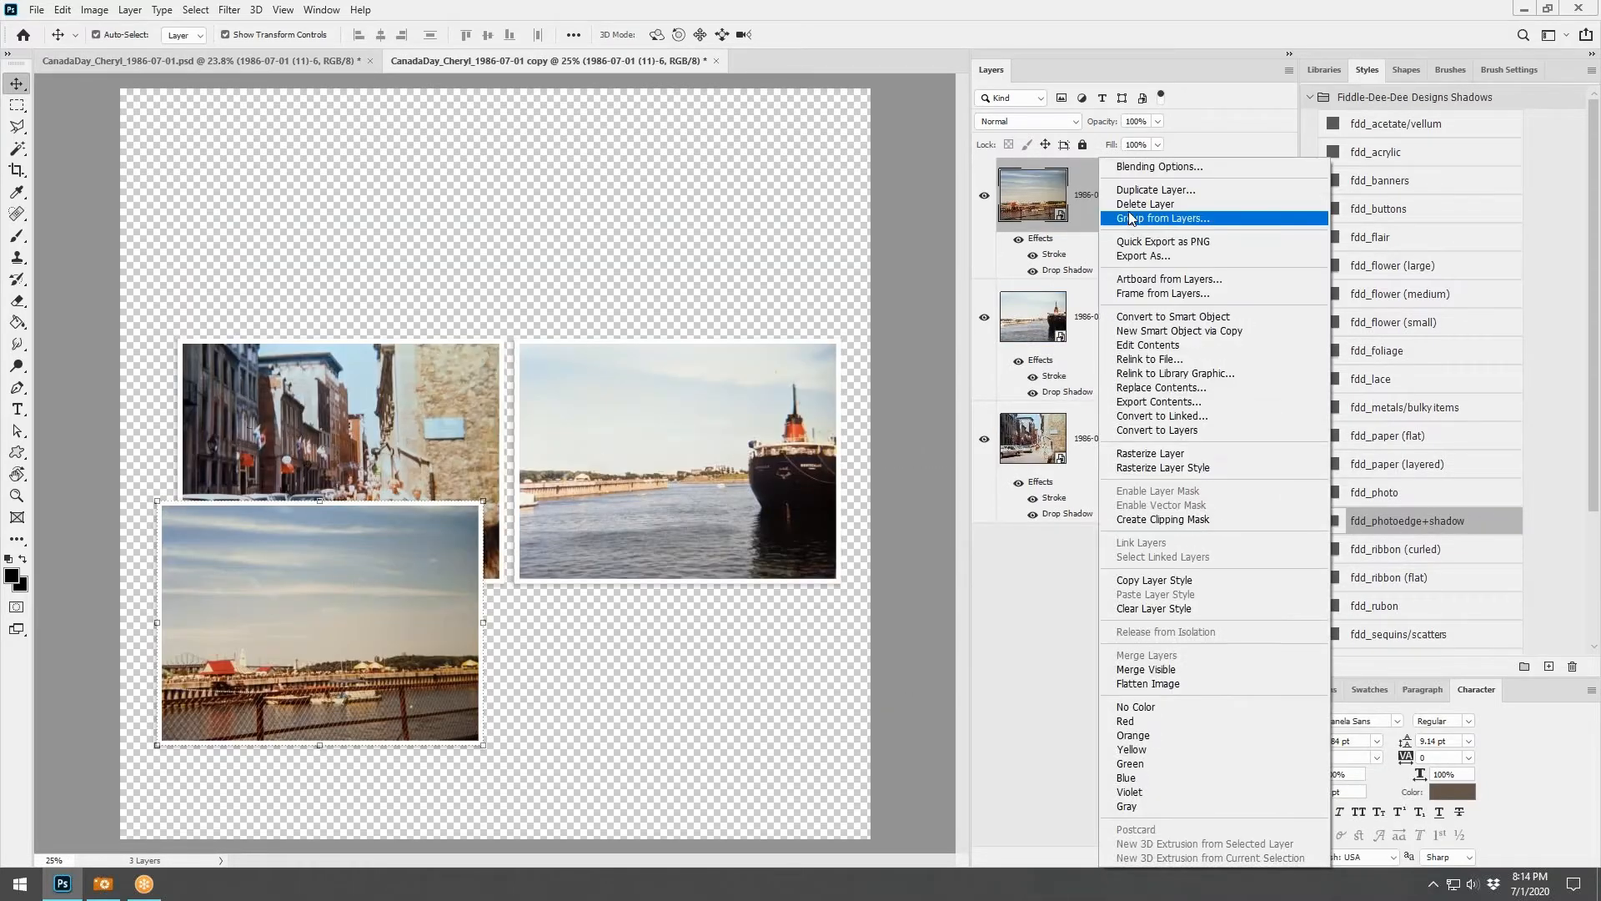
left_click(1139, 205)
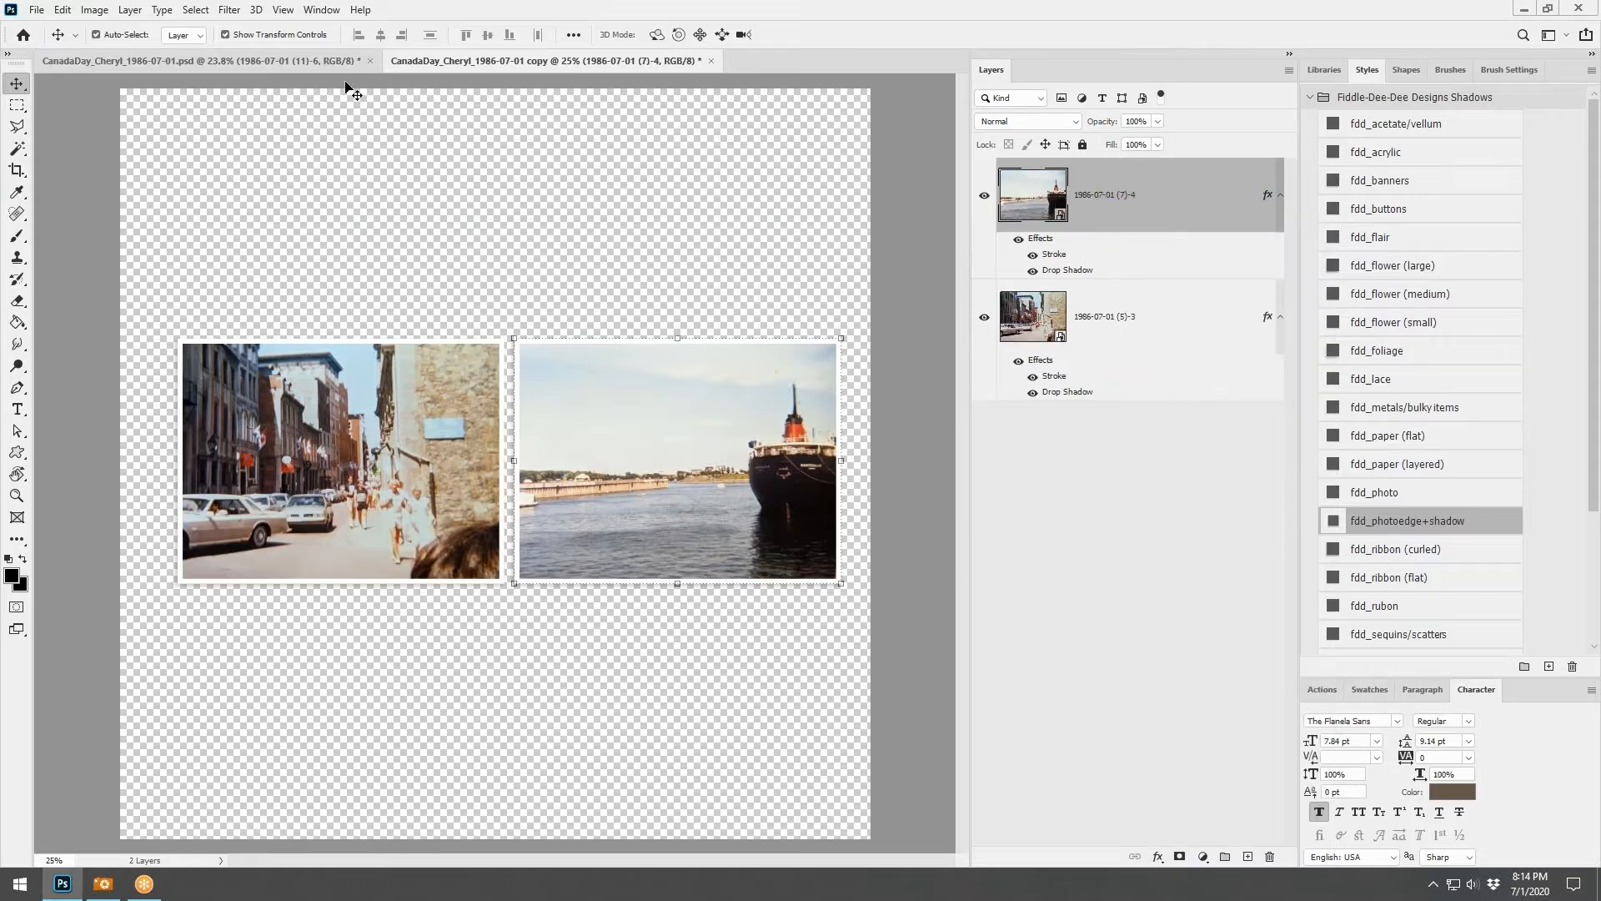
left_click(328, 64)
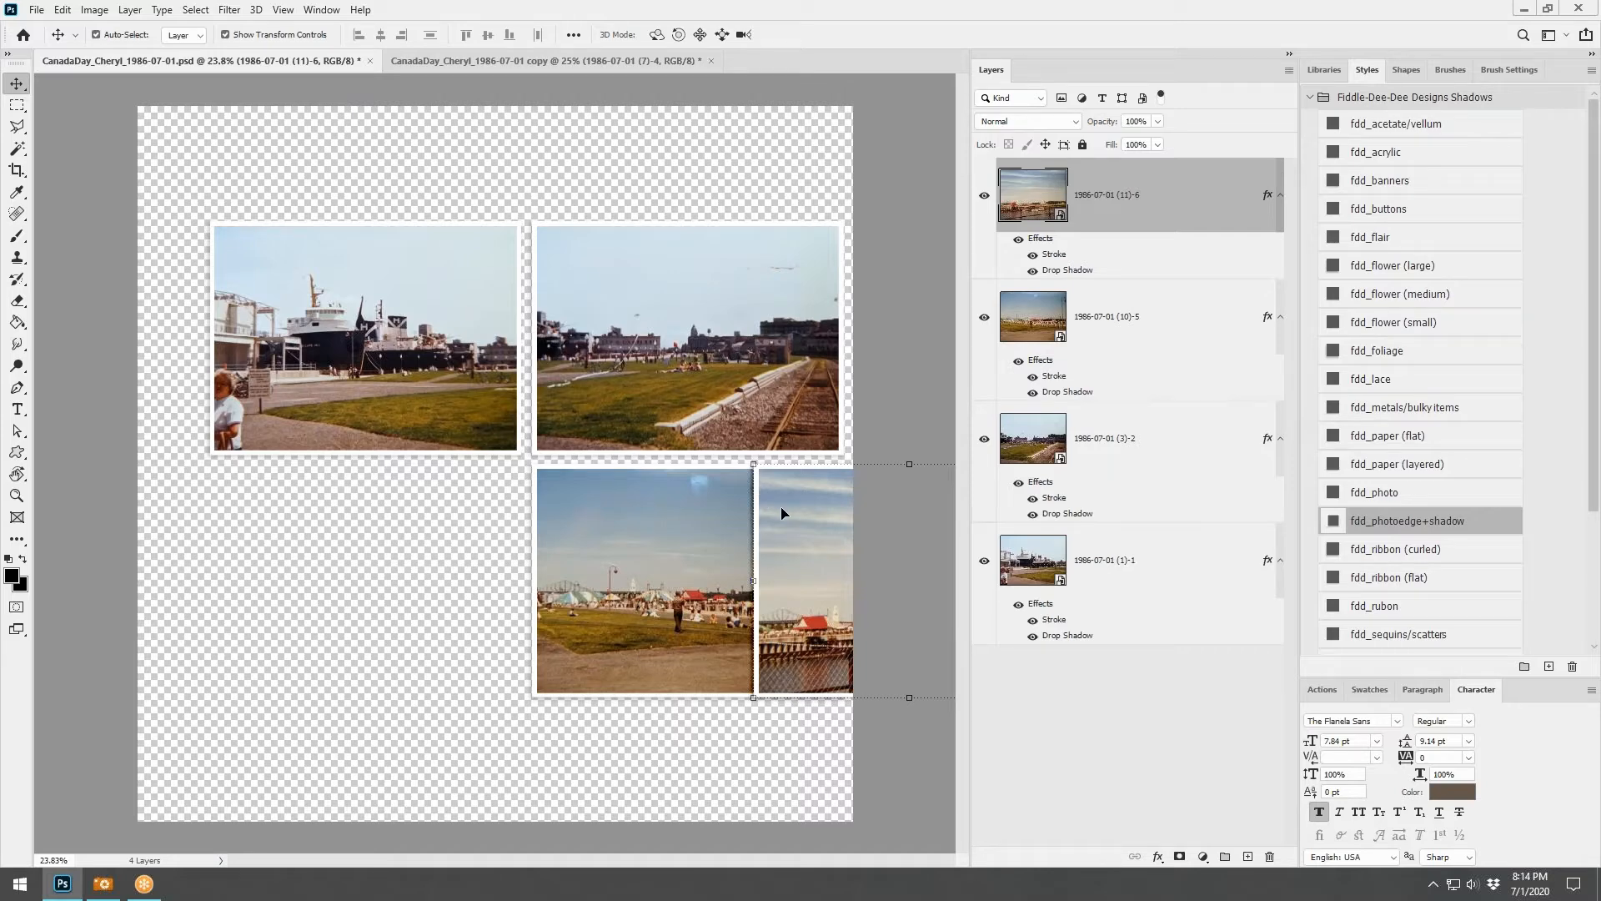
Copy photo (11)-6 from the original document into the duplicate, and delete its layer from the original
left_click_drag(781, 512, 189, 584)
left_click(209, 57)
right_click(1118, 222)
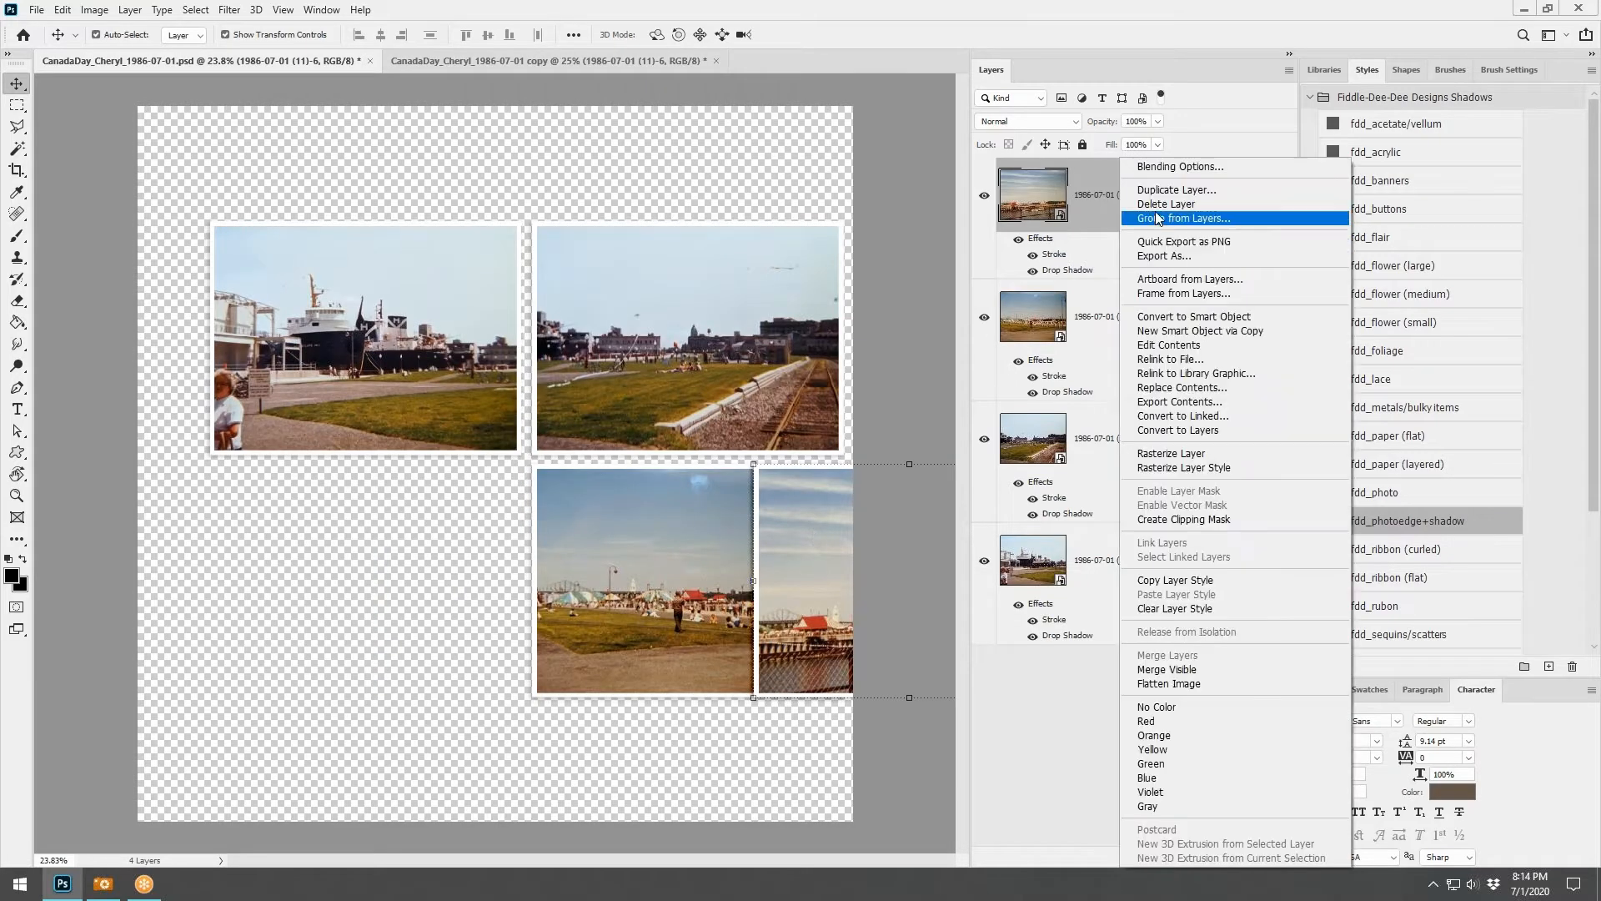
left_click(1159, 205)
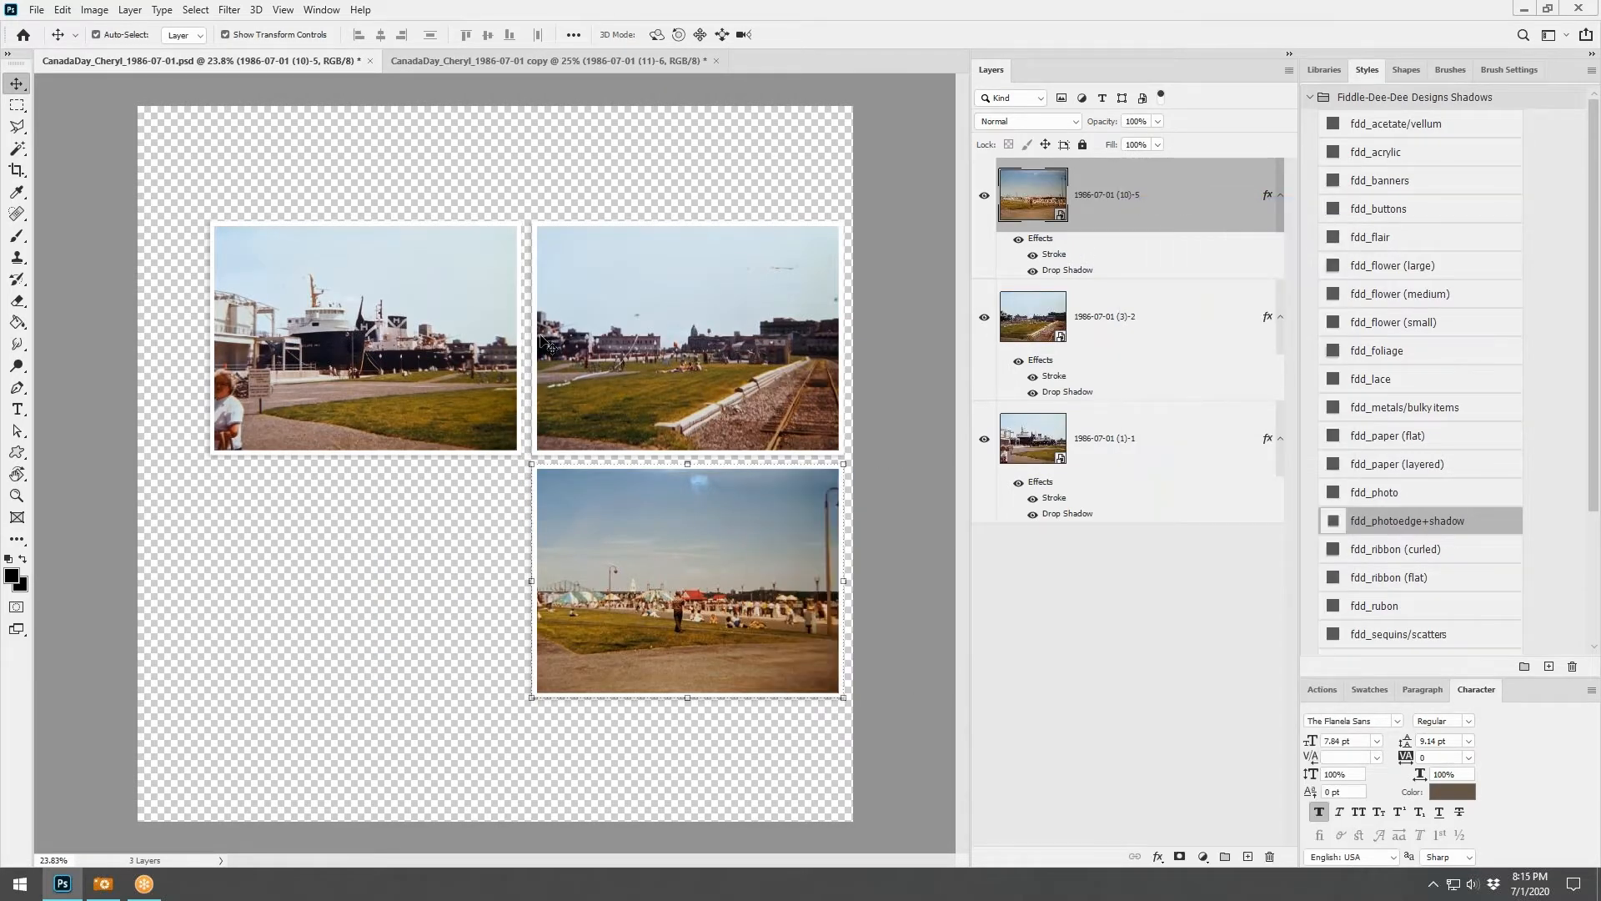
left_click(423, 330)
left_click(654, 319)
left_click(722, 551)
In the duplicate document, move street photo (5)-3 to the upper part of the page and ship photo (7)-4 below it, beside (11)-6
left_click(429, 60)
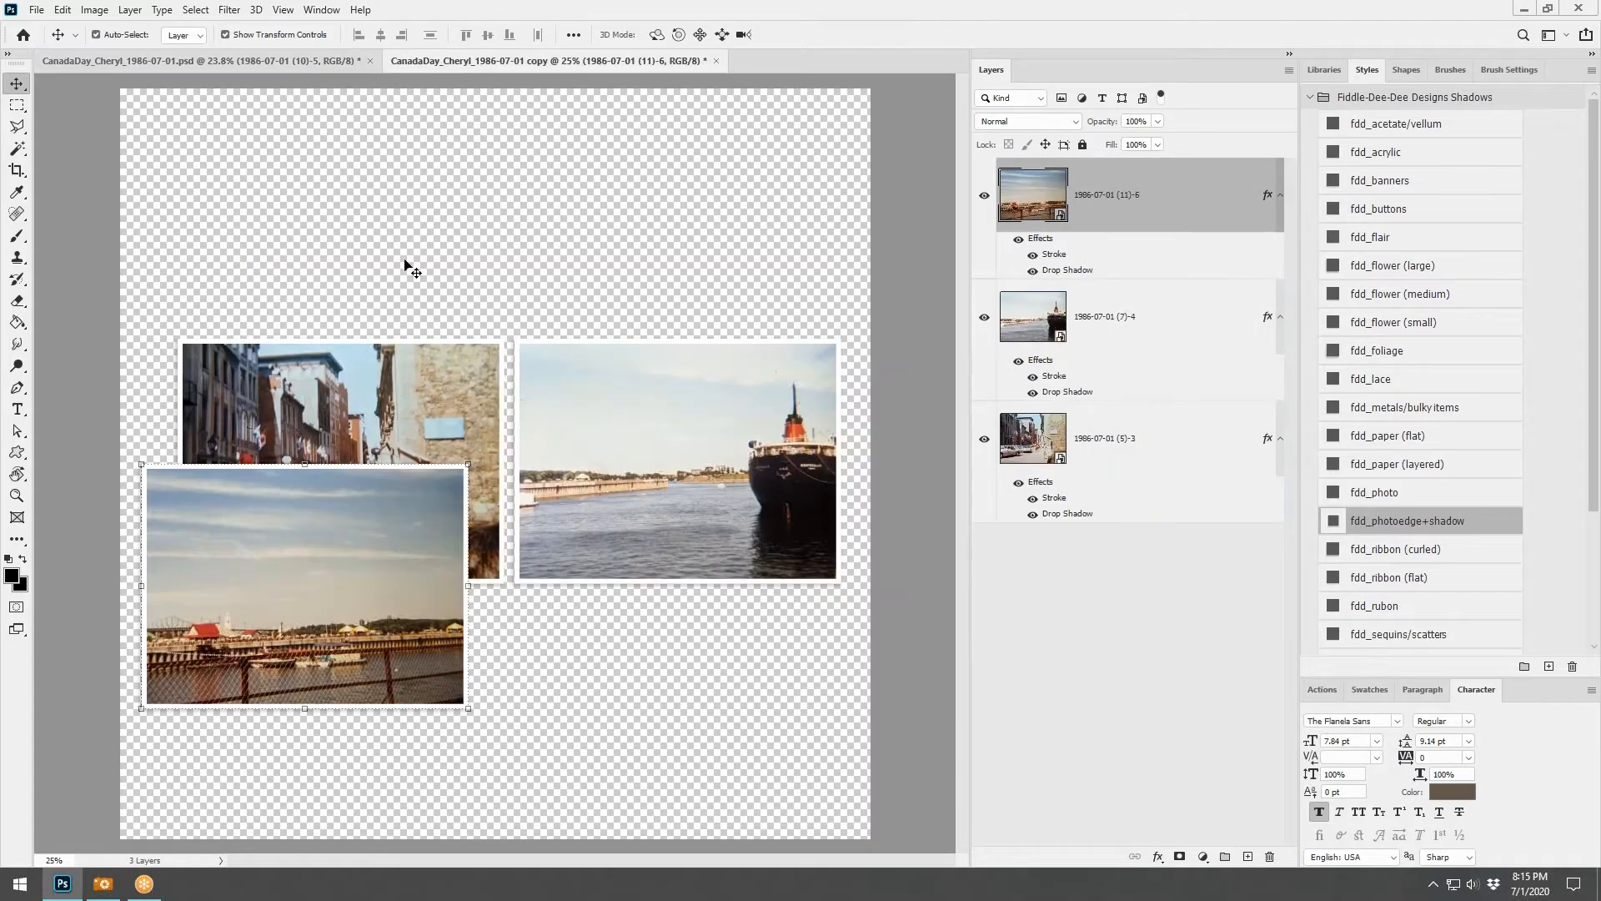
left_click(414, 417)
left_click(721, 427)
left_click_drag(392, 400, 737, 174)
left_click_drag(712, 455, 685, 545)
left_click_drag(688, 286, 567, 348)
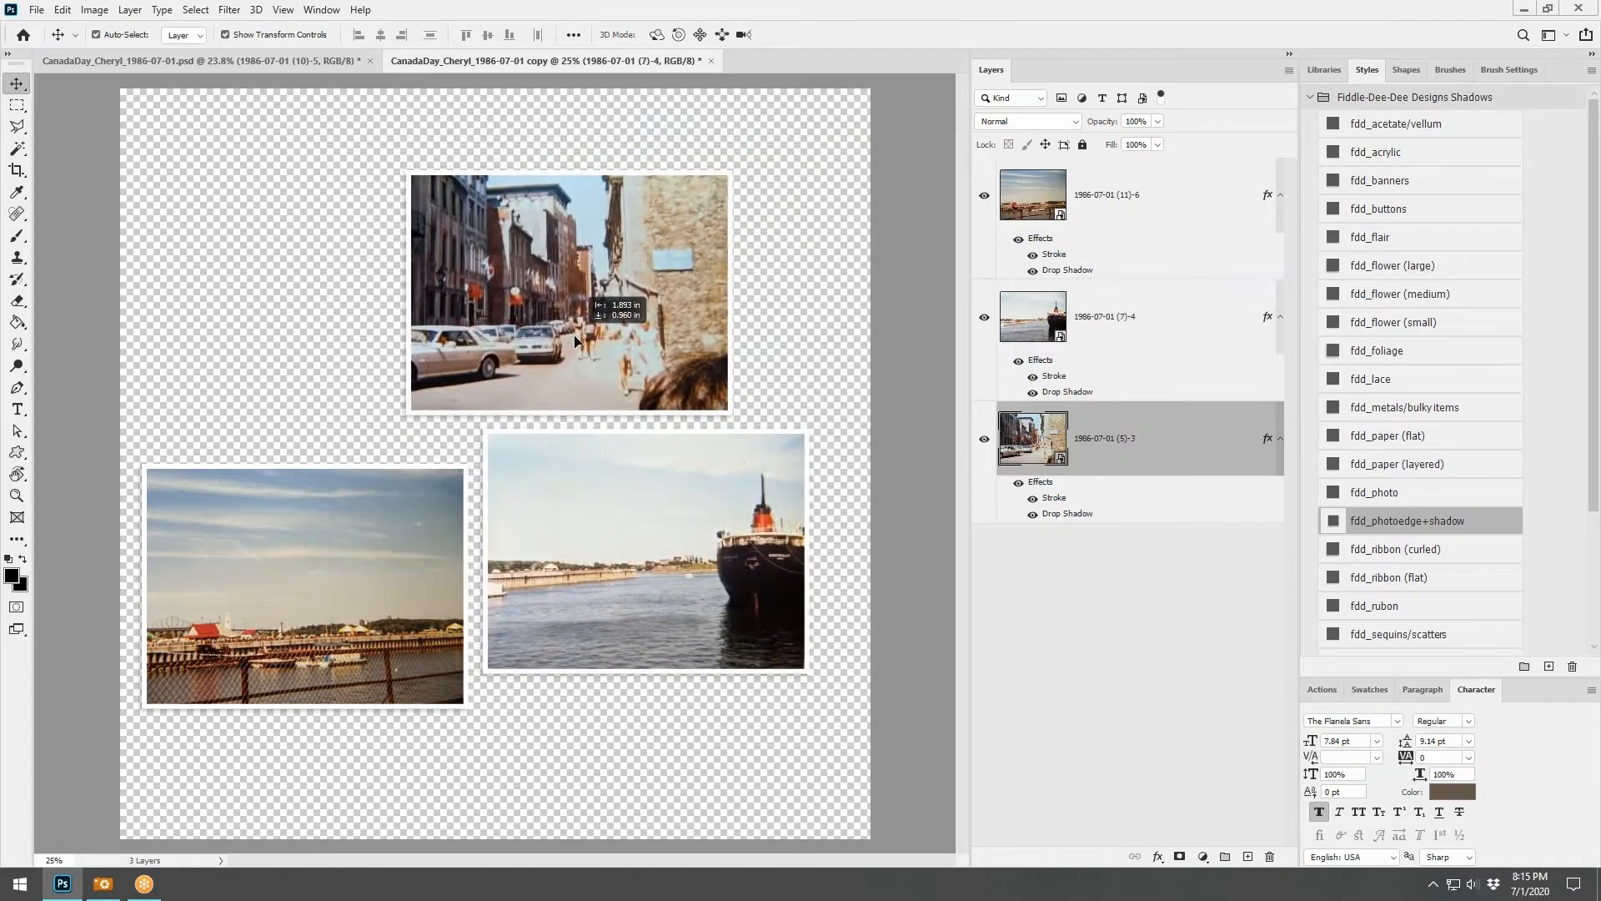
left_click(597, 492)
left_click_drag(597, 492, 597, 480)
Examine the flags, cars and pedestrians in street photo (5)-3 up close
scroll(550, 305, "up", 5)
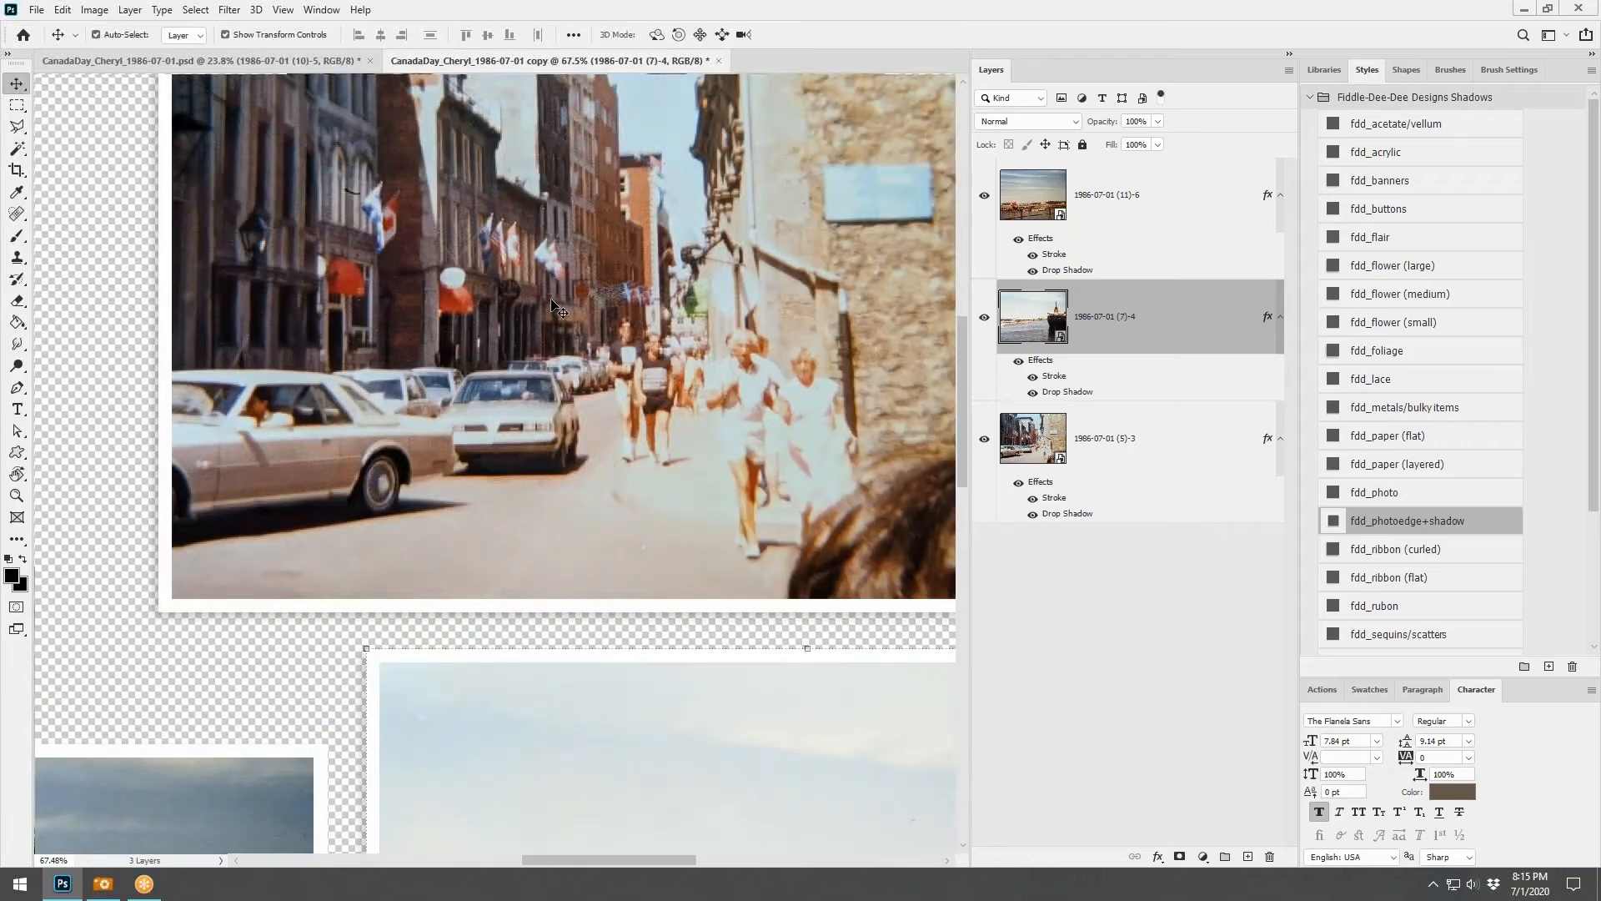
scroll(550, 305, "up", 1)
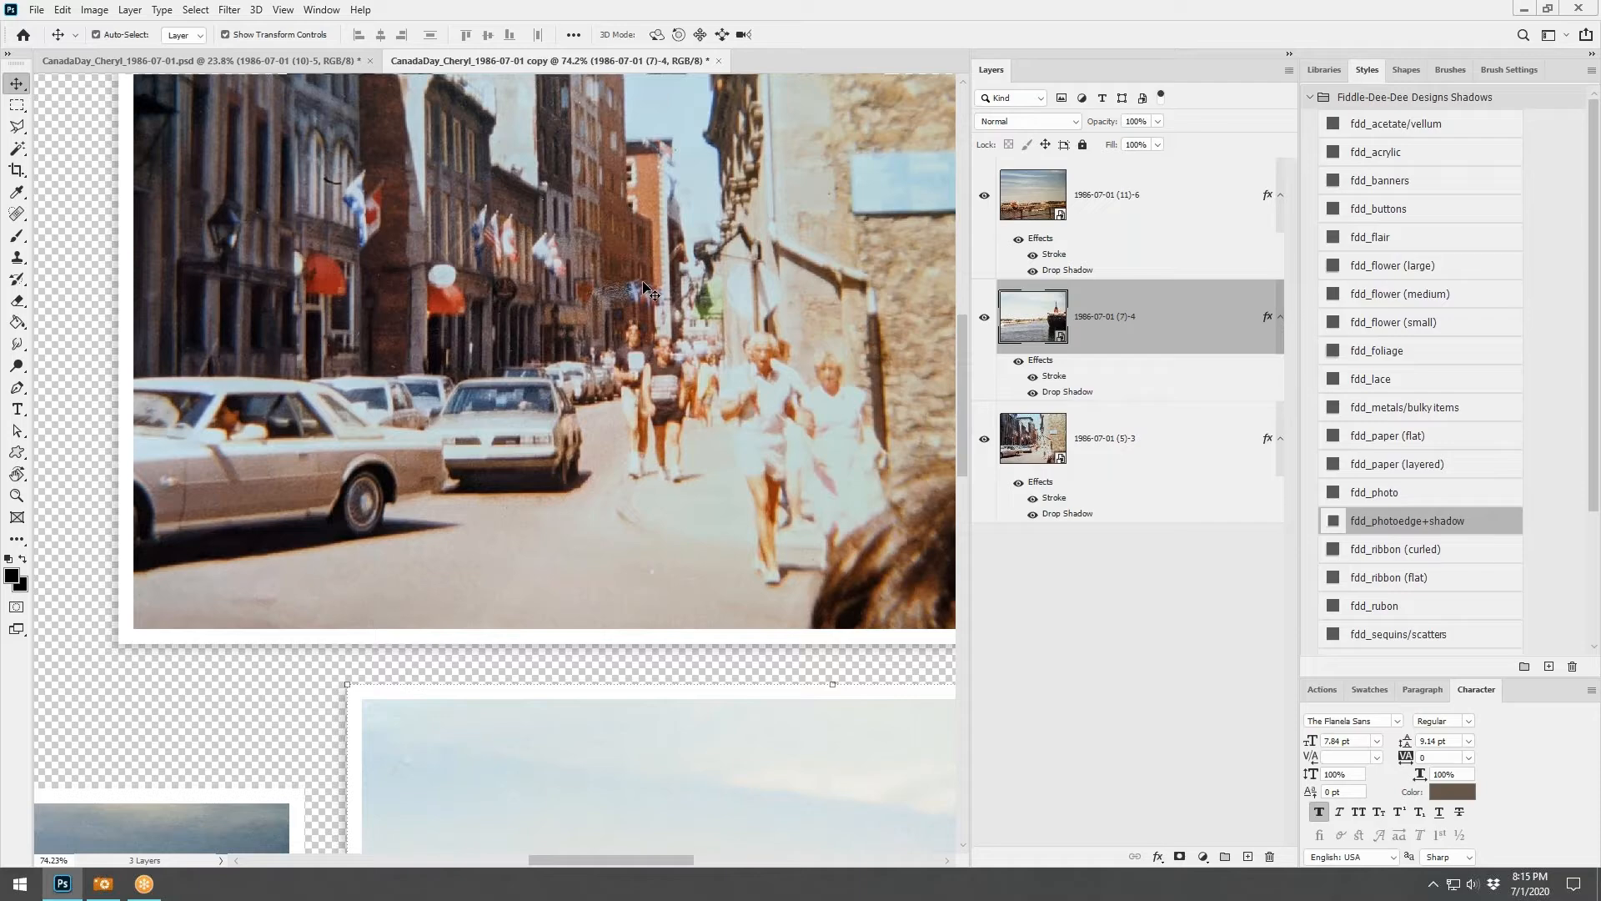
scroll(654, 296, "down", 6)
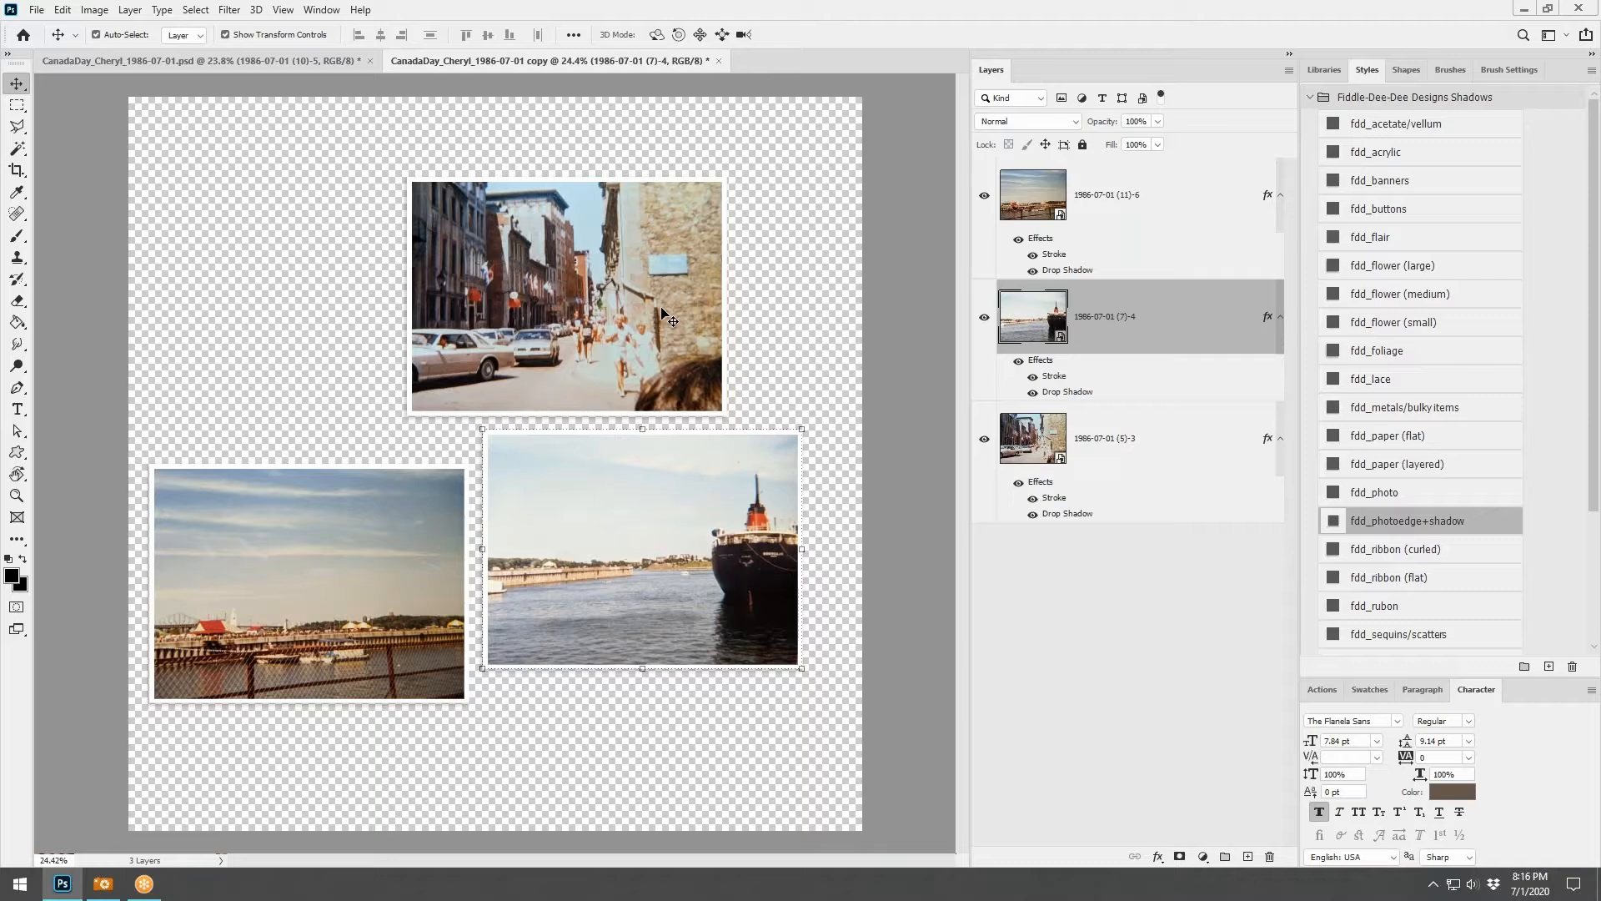
Compare the arrangements of the two page documents, and select photos (1)-1 and (3)-2 together in the original
left_click(340, 59)
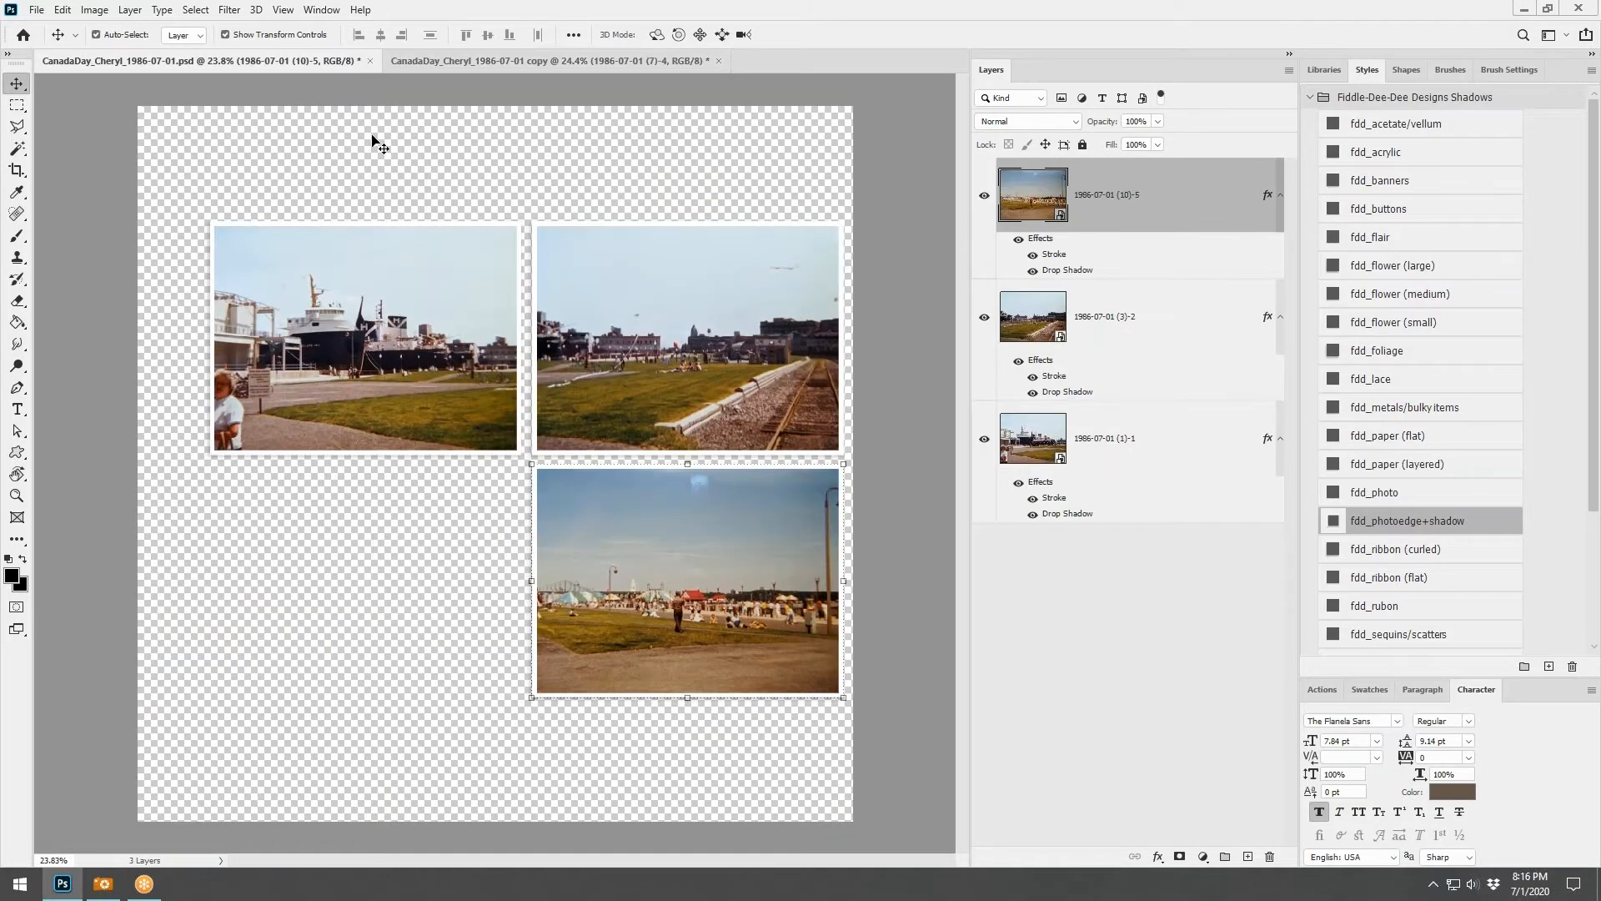
left_click(447, 60)
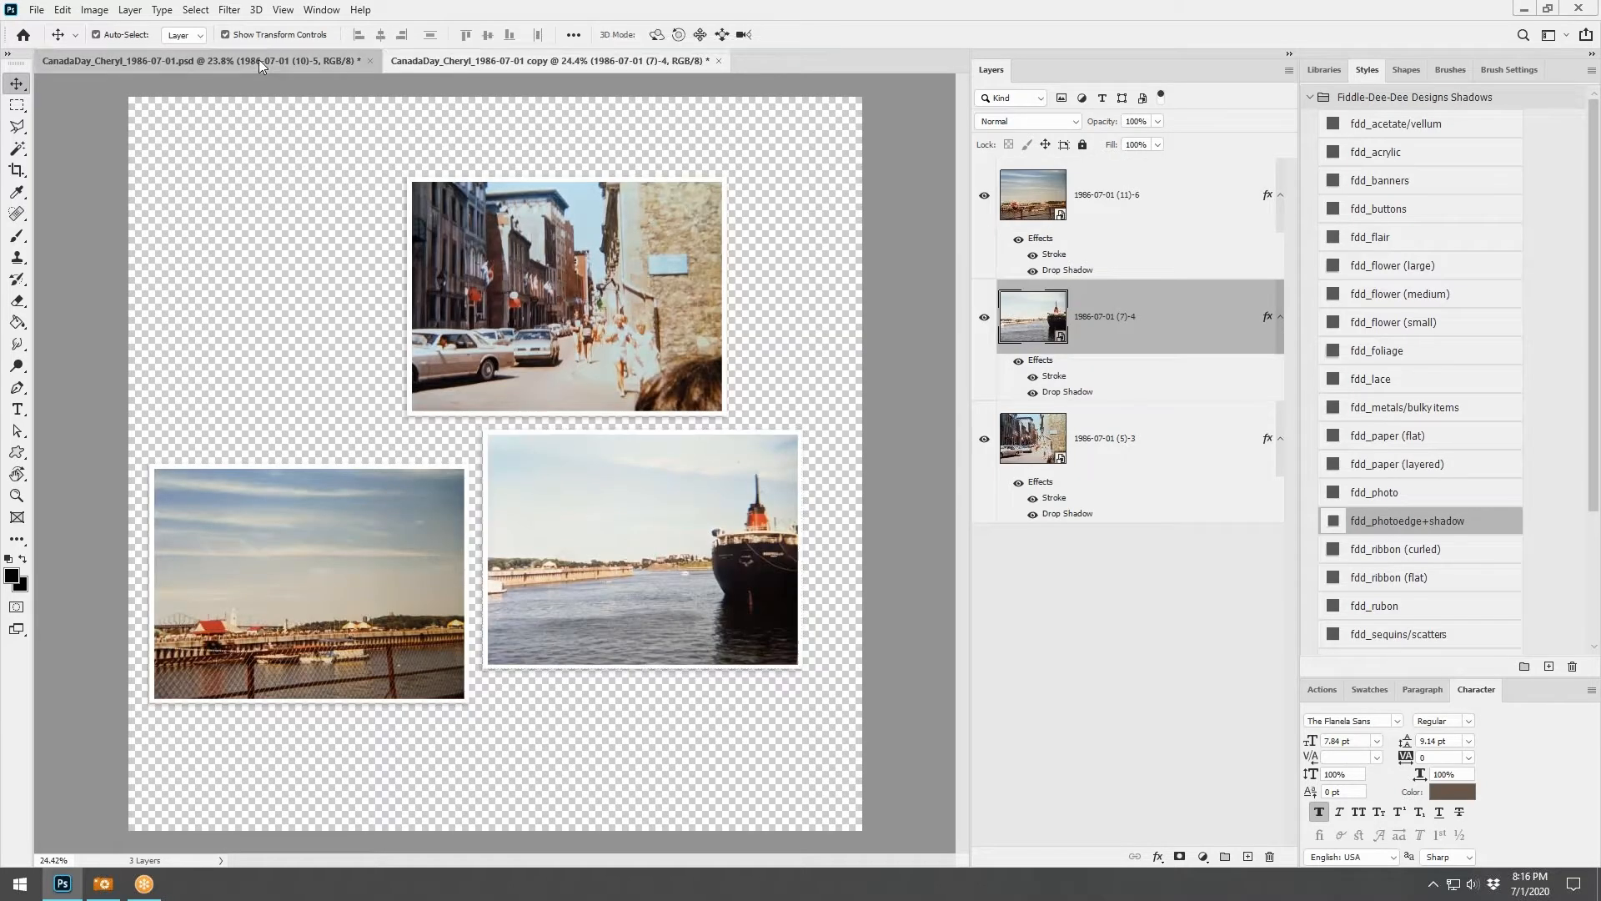
left_click(258, 60)
left_click(378, 342)
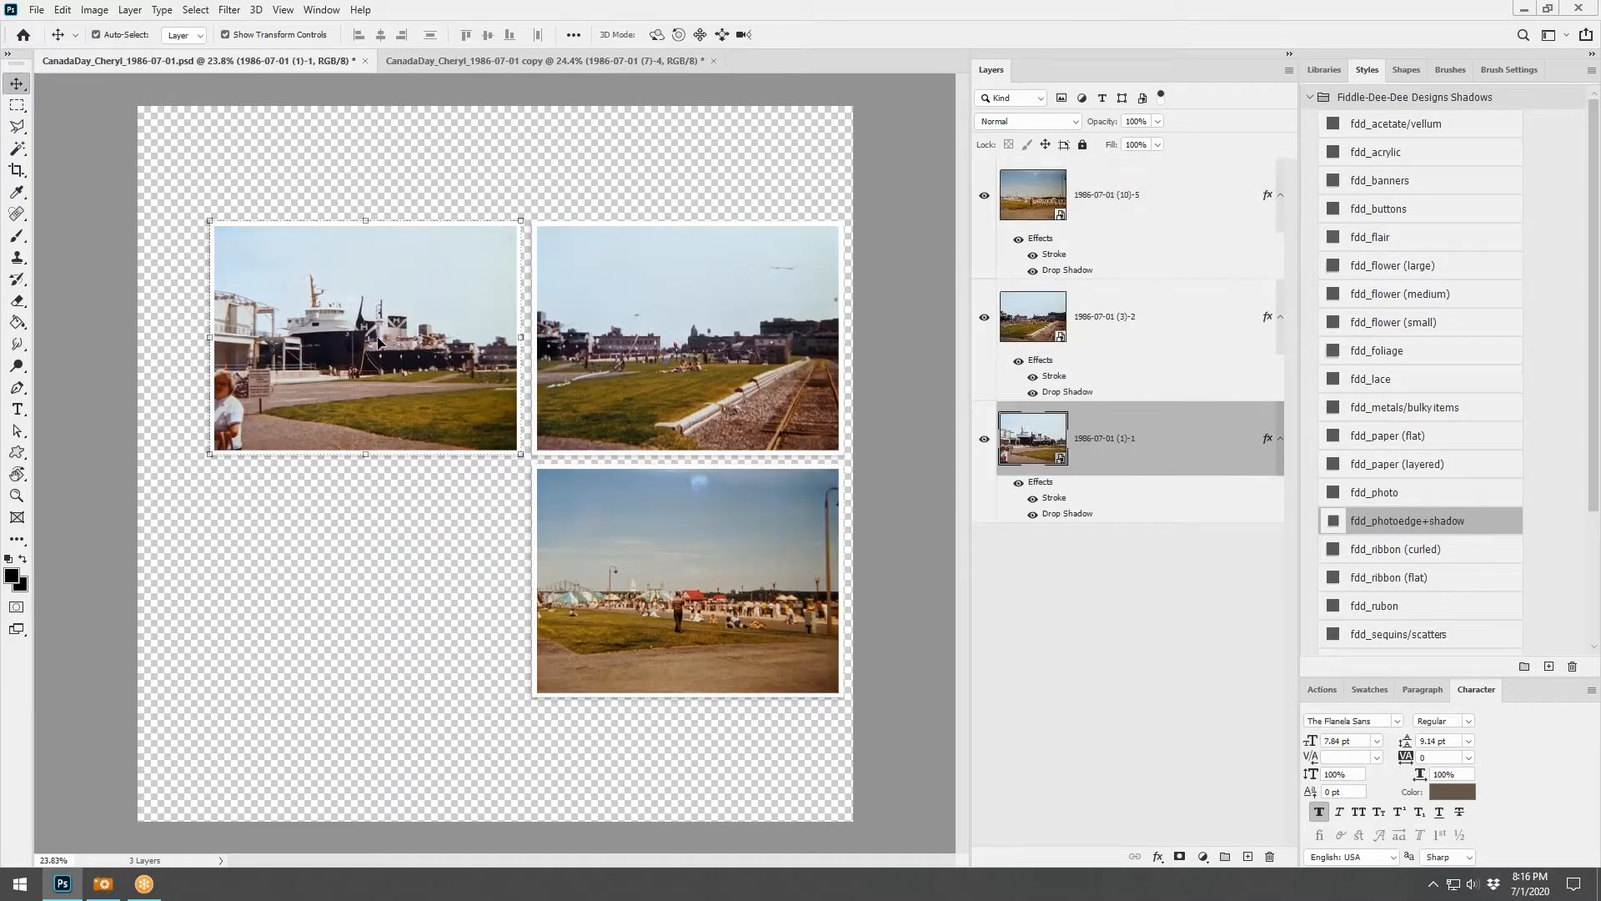
left_click(654, 356)
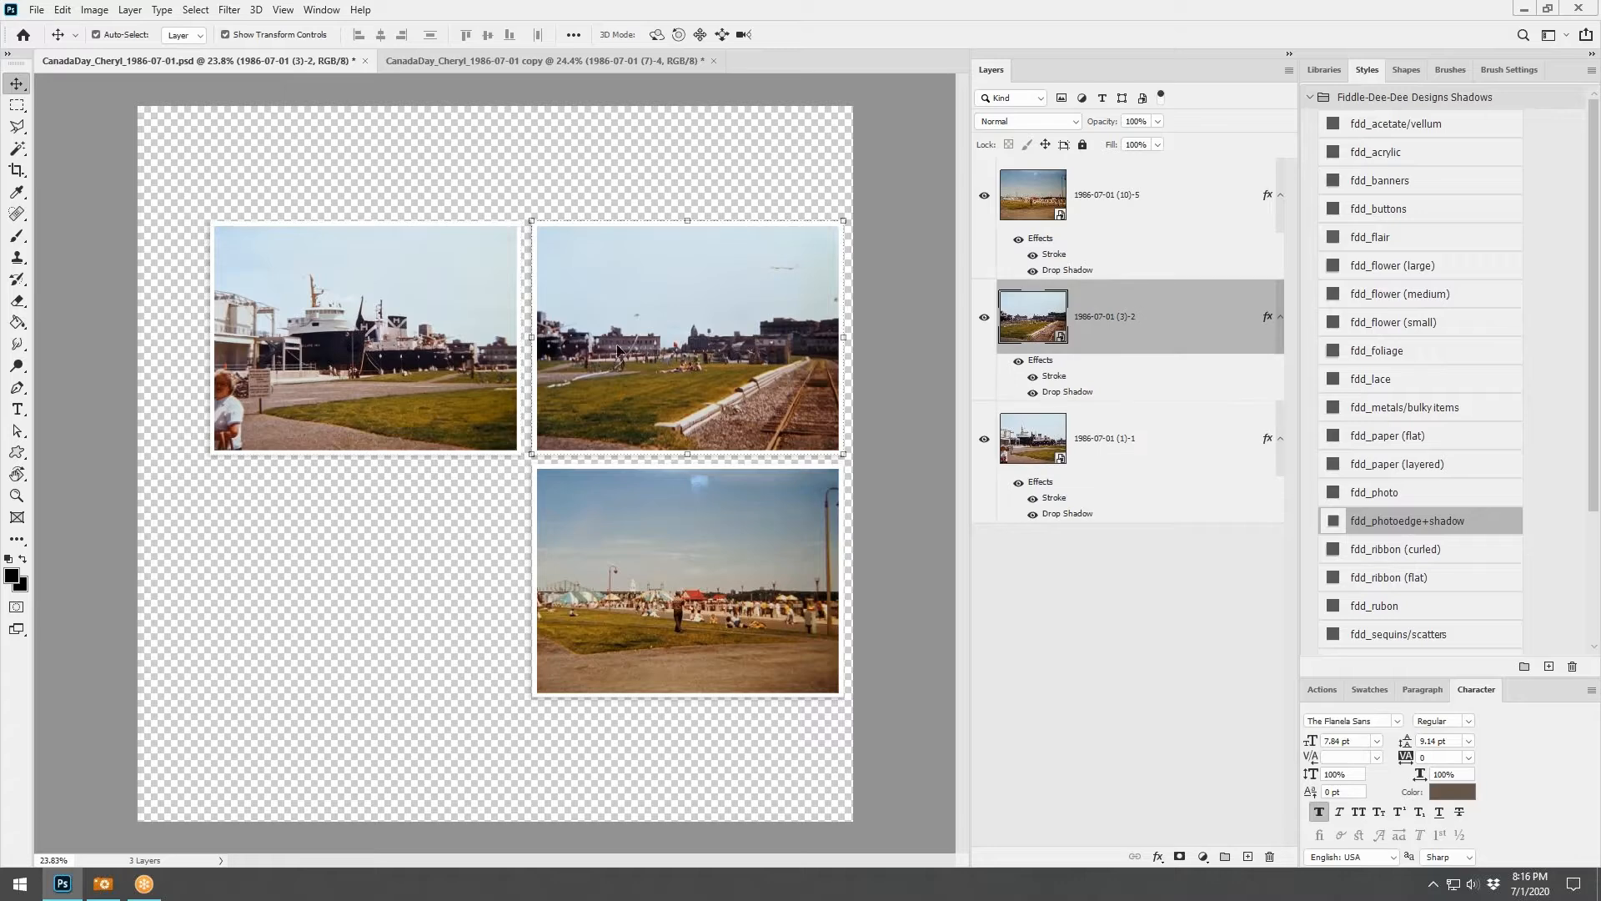
left_click(456, 377)
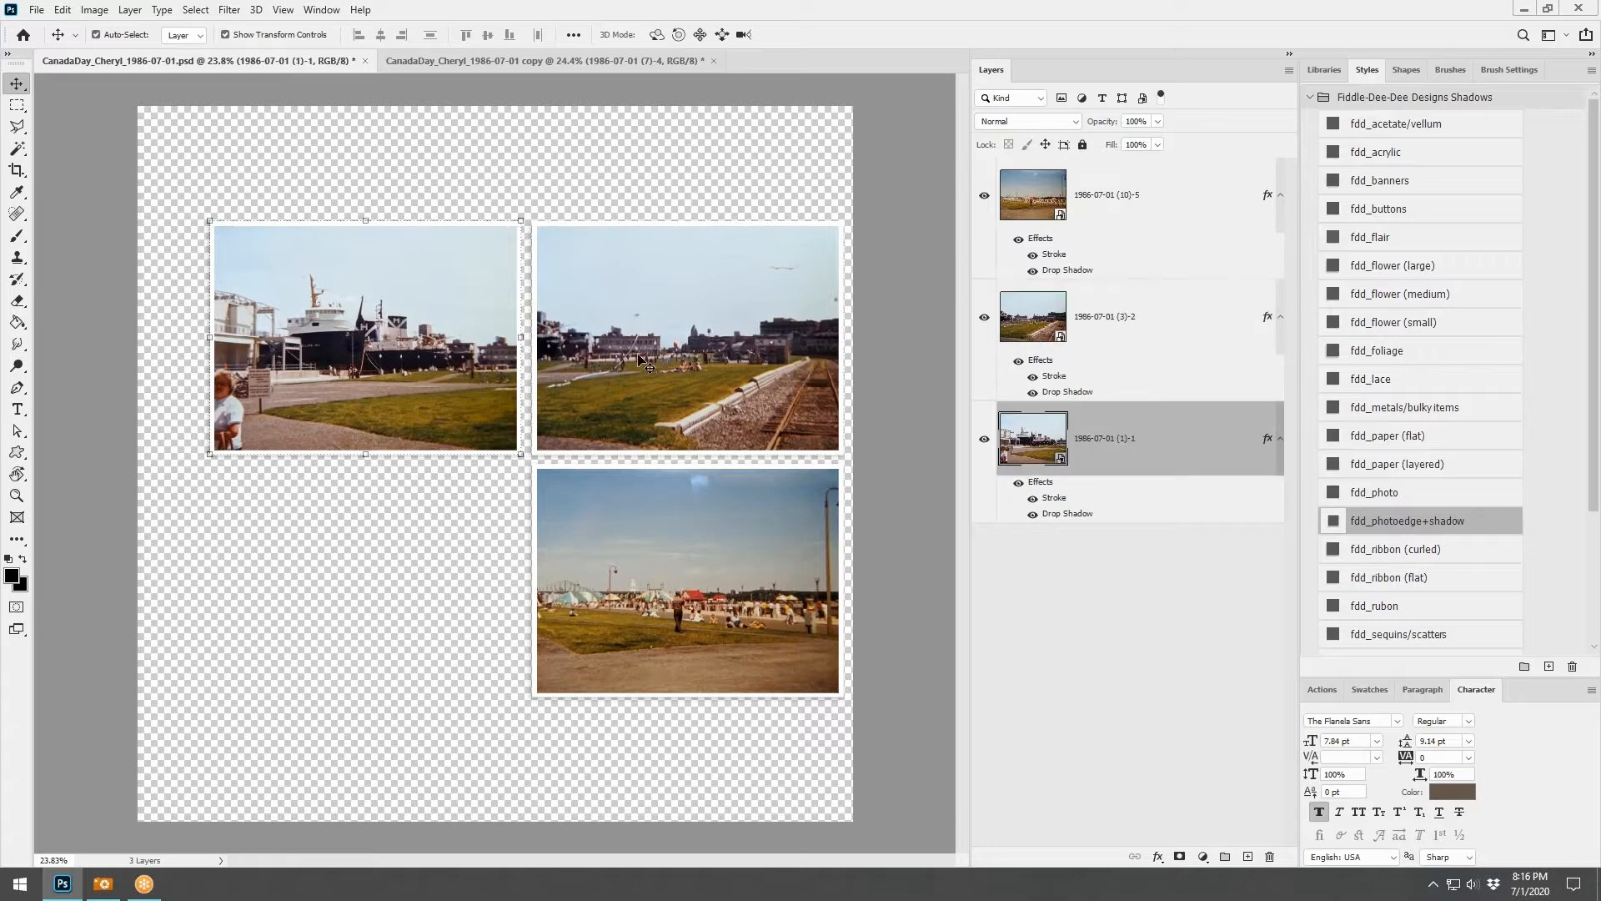
left_click(646, 360, "shift")
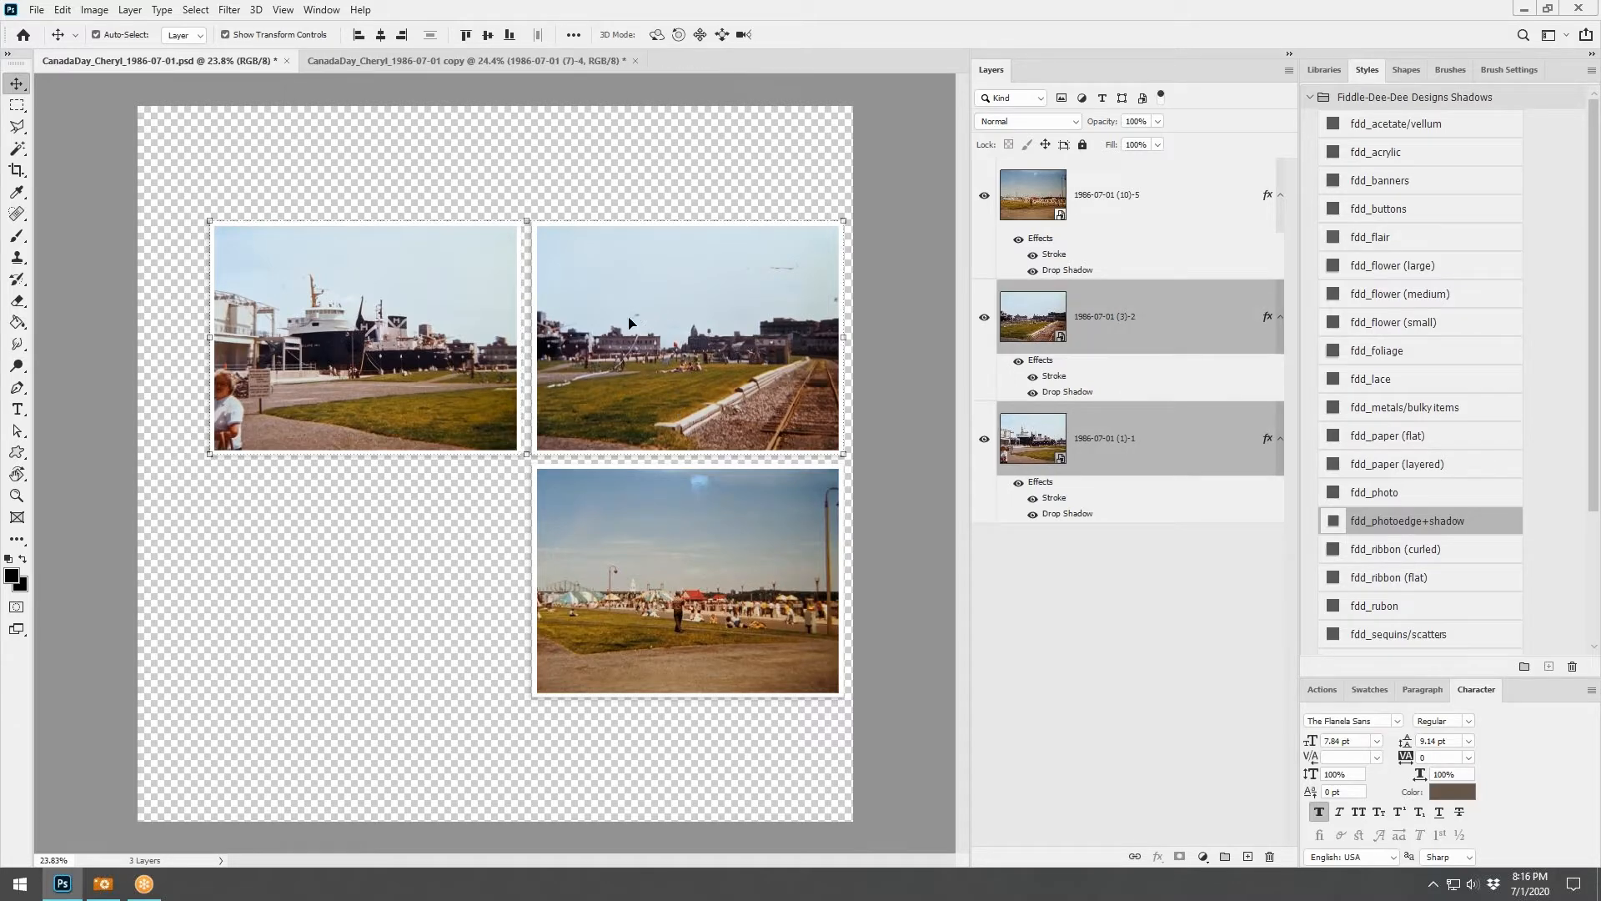
Float the duplicate document in its own window, resized and positioned beside the original page for a side-by-side view
left_click_drag(458, 62, 1077, 54)
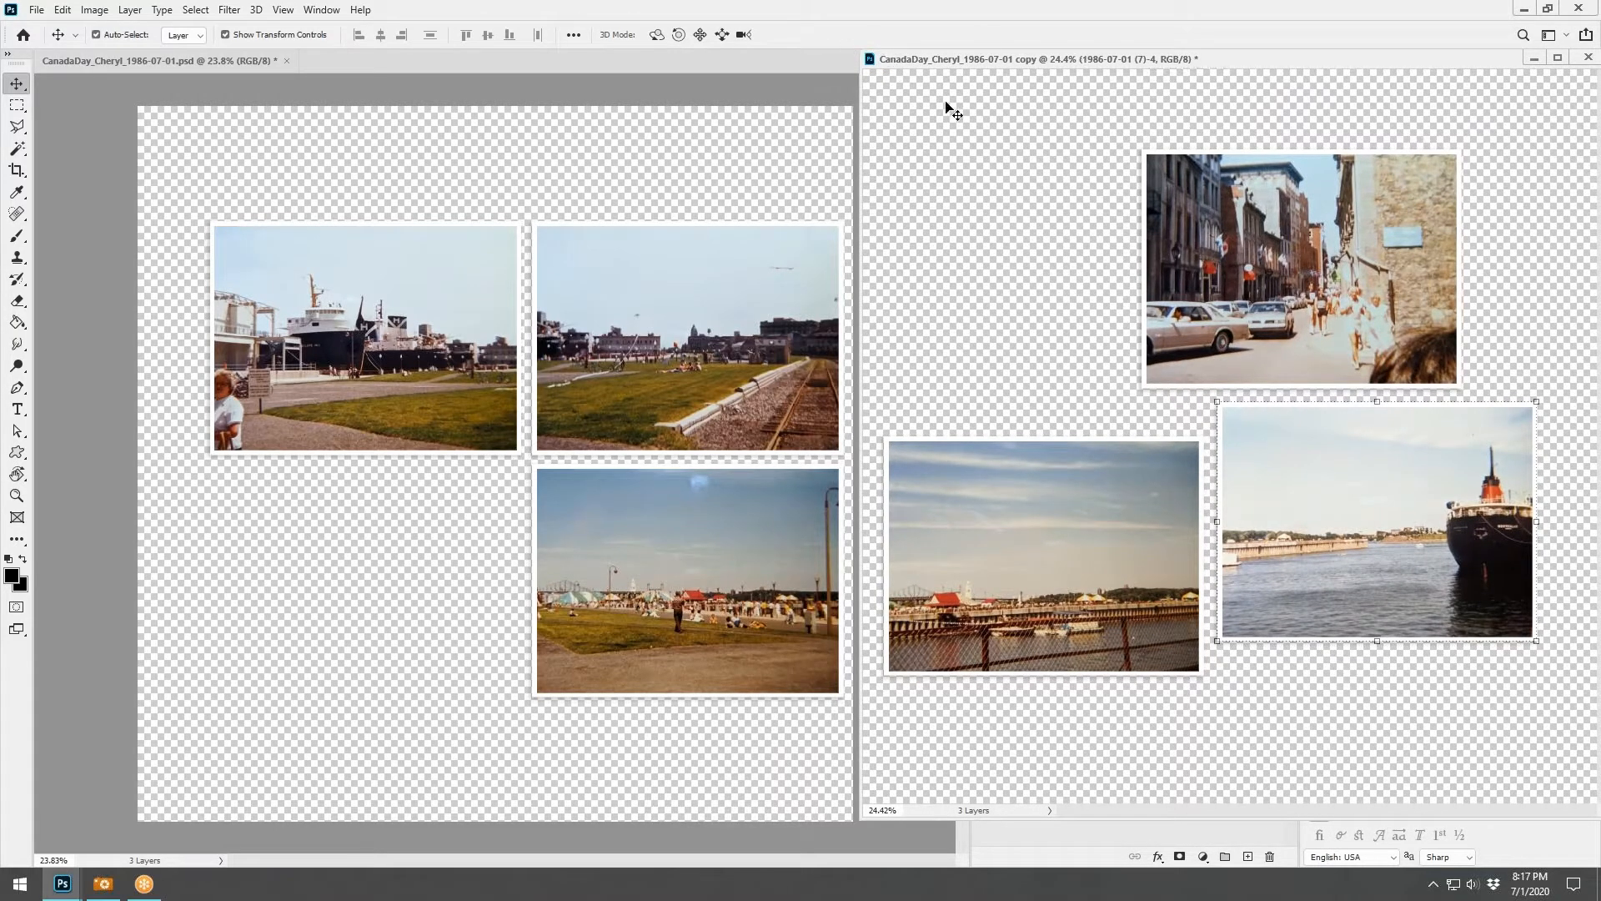
left_click_drag(1166, 60, 1037, 89)
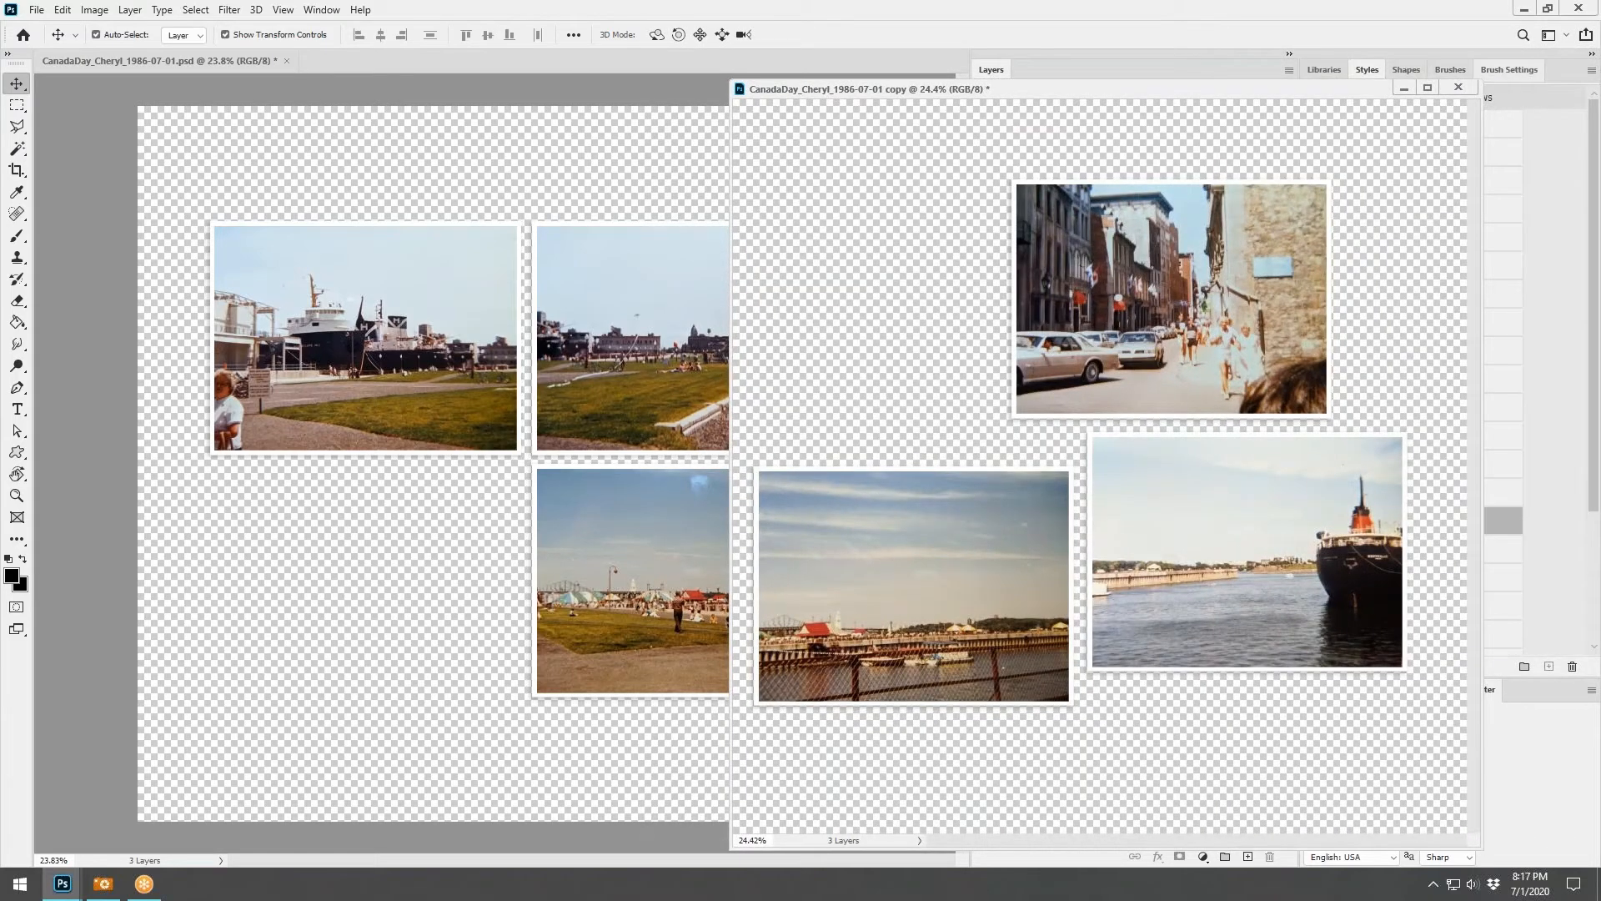
left_click_drag(1478, 79, 1381, 175)
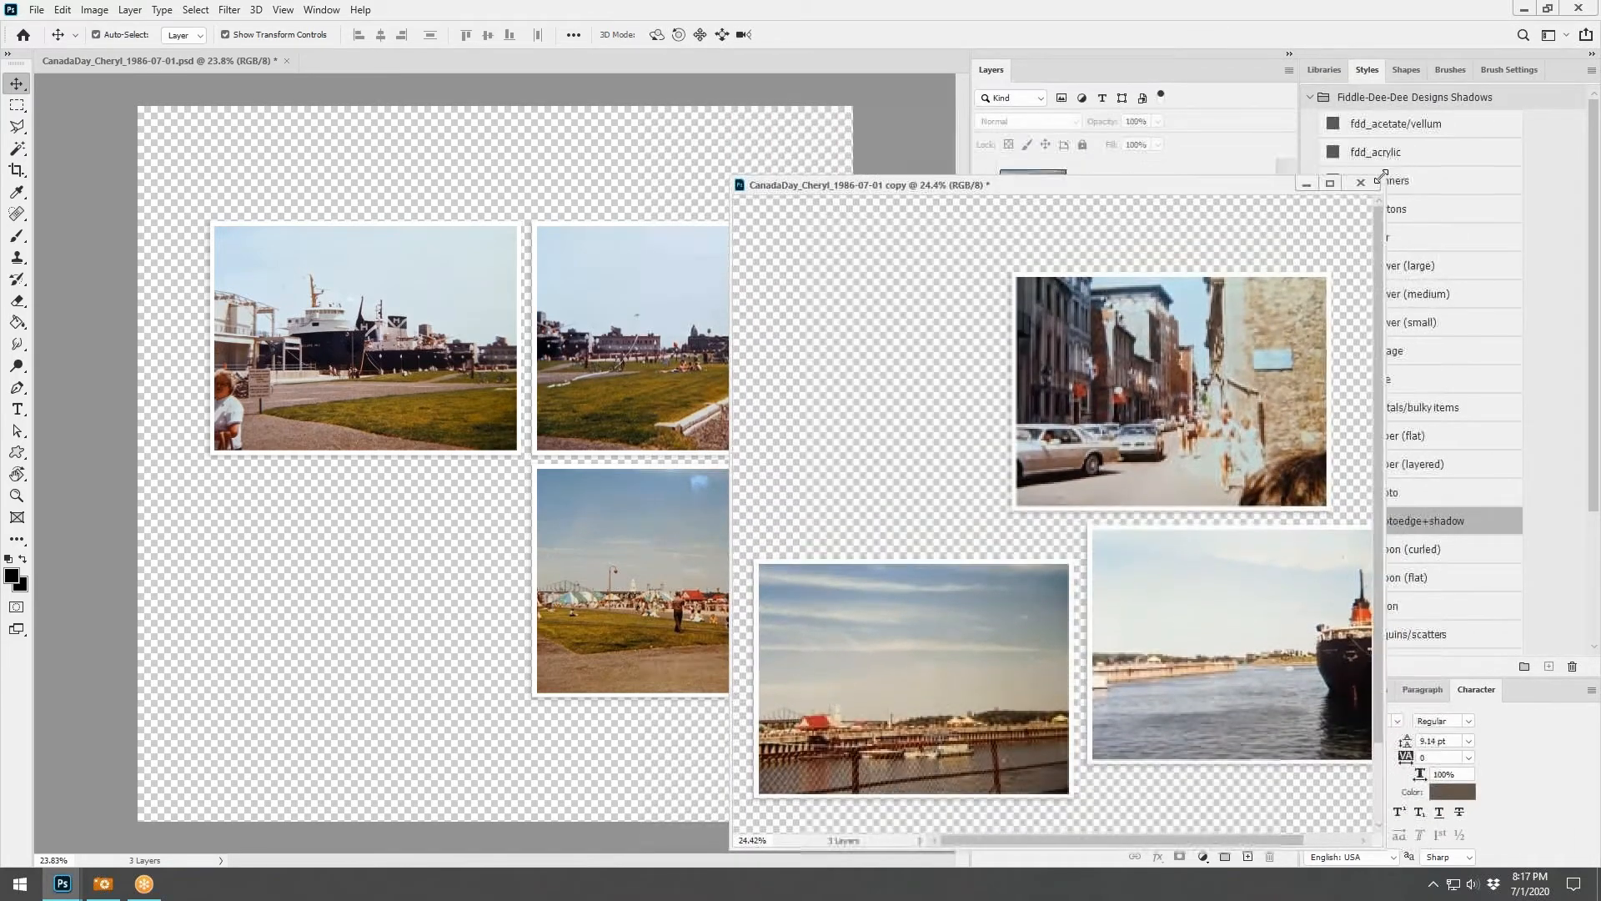
left_click_drag(1263, 192, 1391, 165)
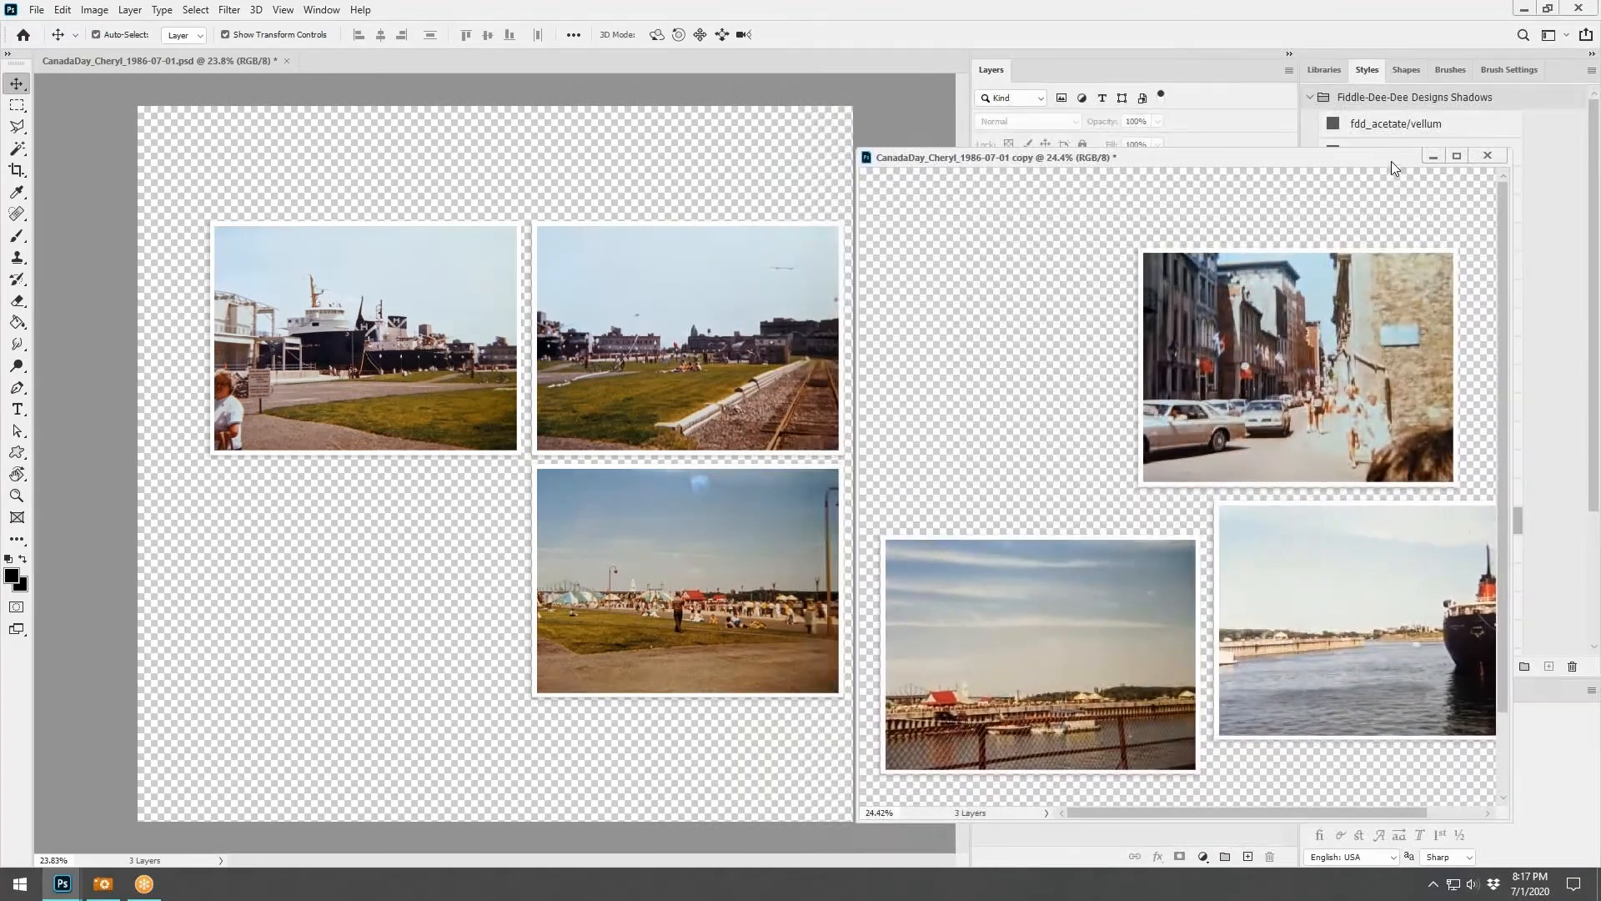
left_click_drag(1511, 152, 1544, 106)
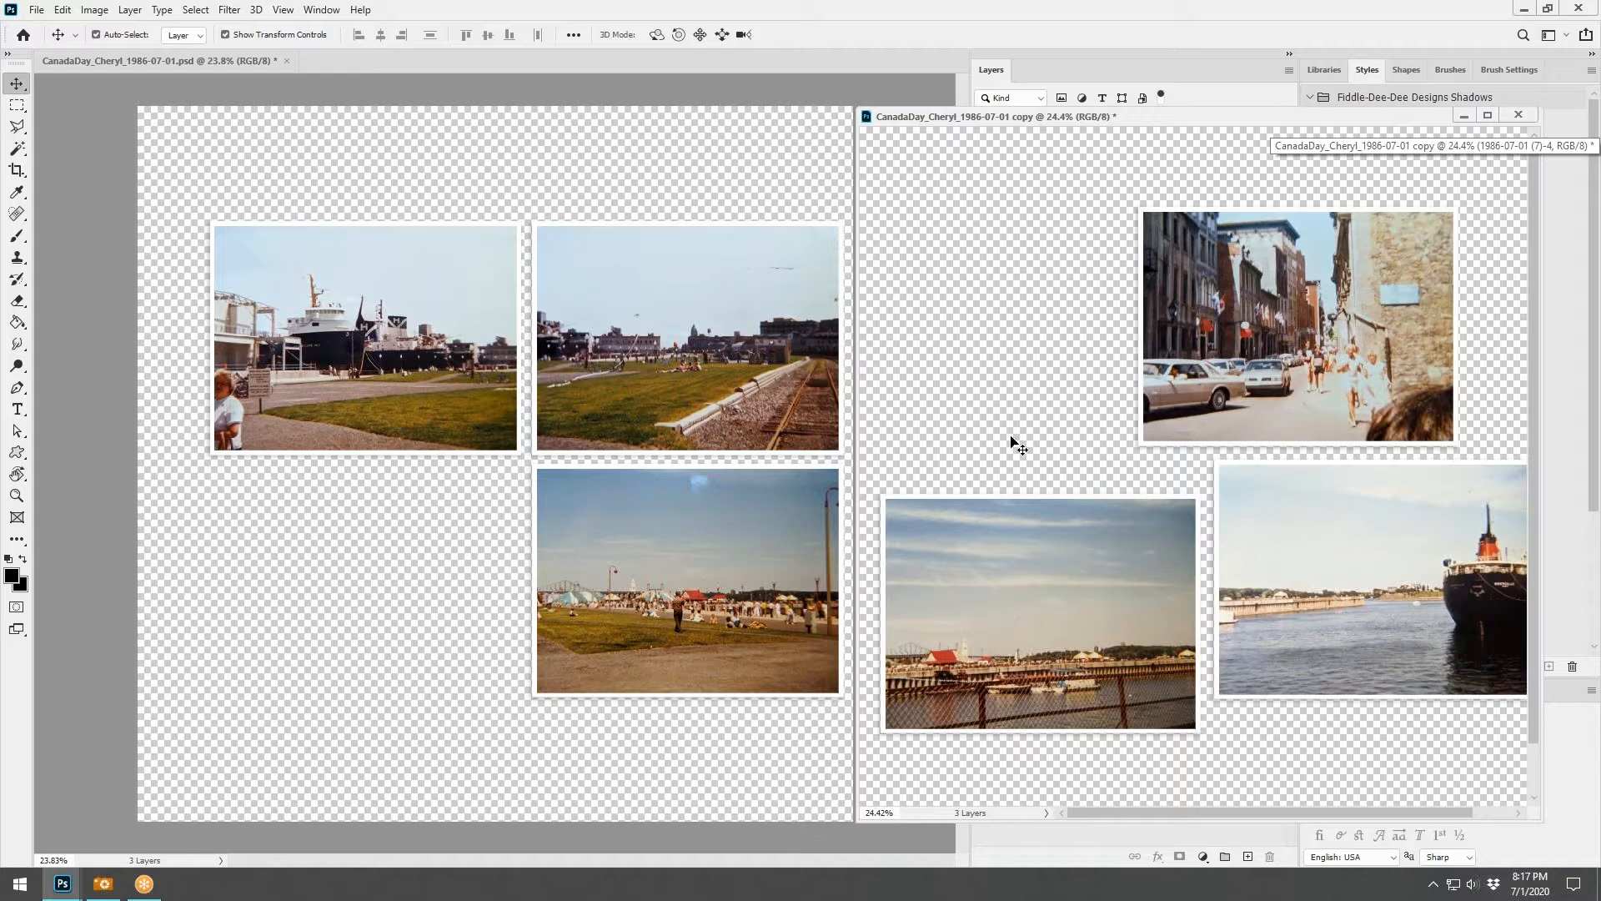
left_click_drag(1038, 116, 1034, 87)
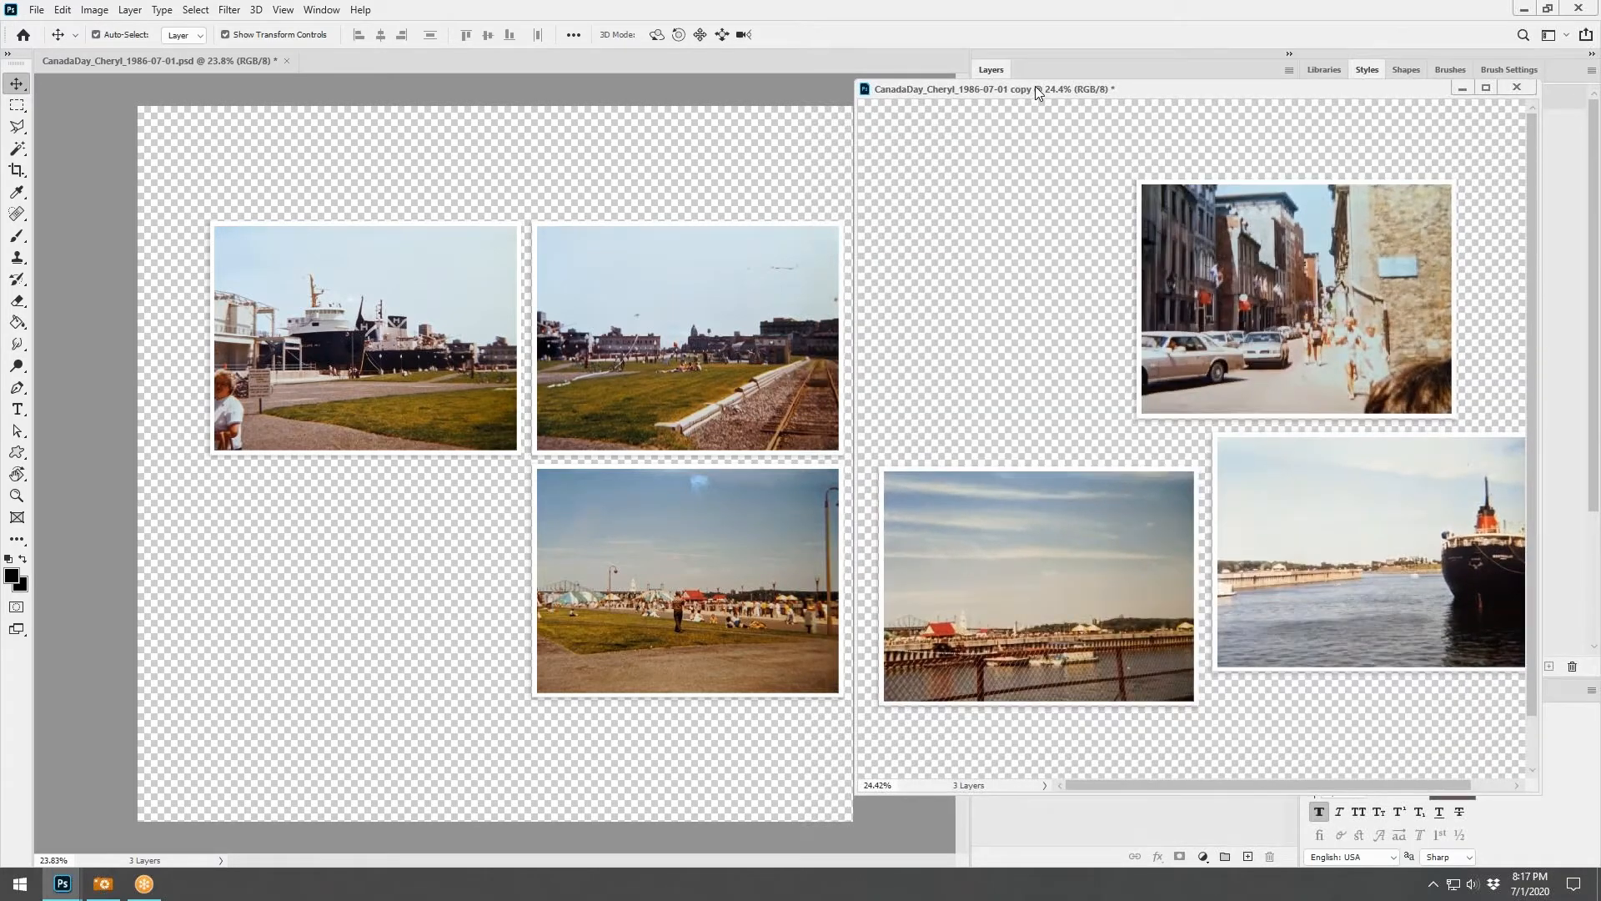
Select ship photo (7)-4 in the floating duplicate and dock its window back beside the original document
left_click(1080, 493)
left_click(1313, 490)
left_click_drag(1327, 84, 844, 67)
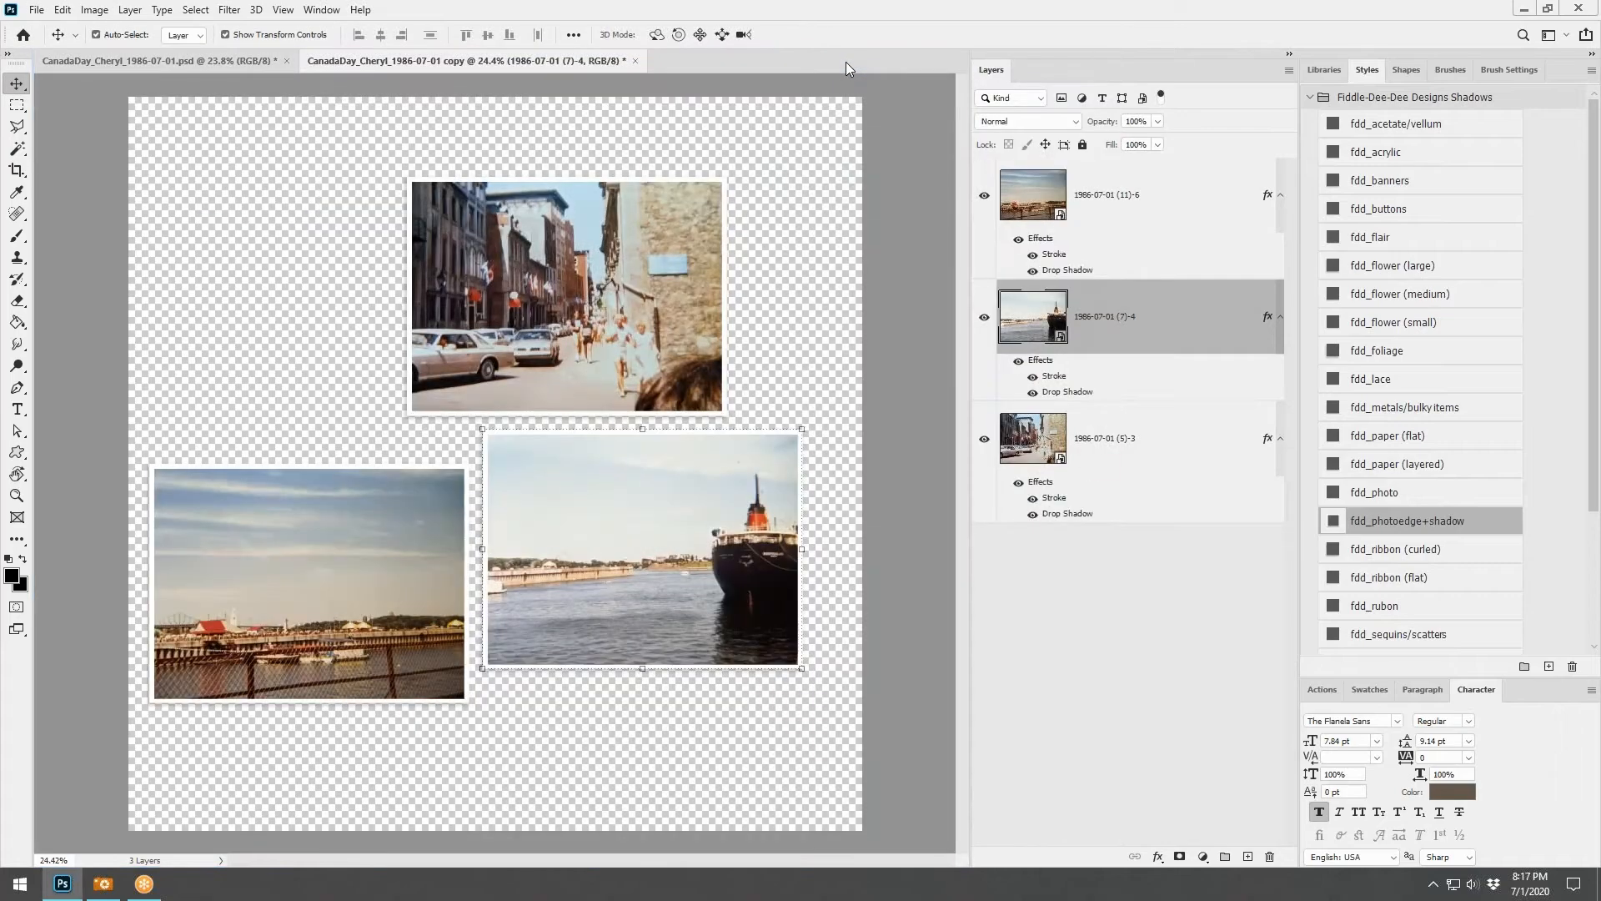
Select all three photos in the duplicate, try them slightly further left against the original page, and move them back right about 0.117 in
left_click(667, 321)
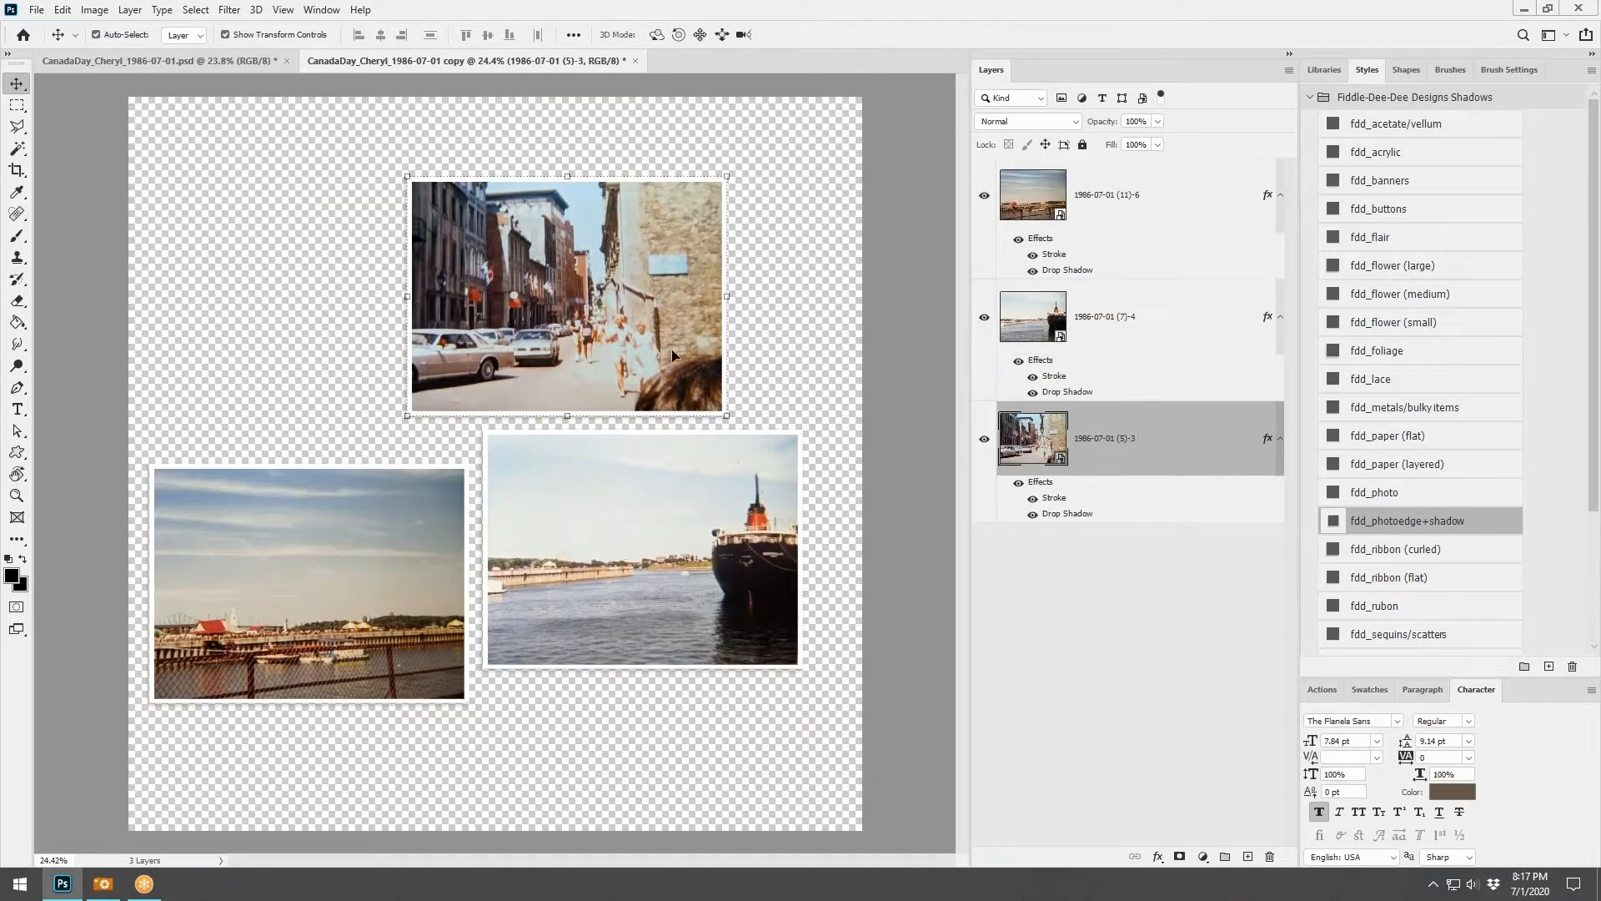
left_click(685, 533, "shift")
left_click(386, 584, "shift")
left_click_drag(672, 540, 662, 539)
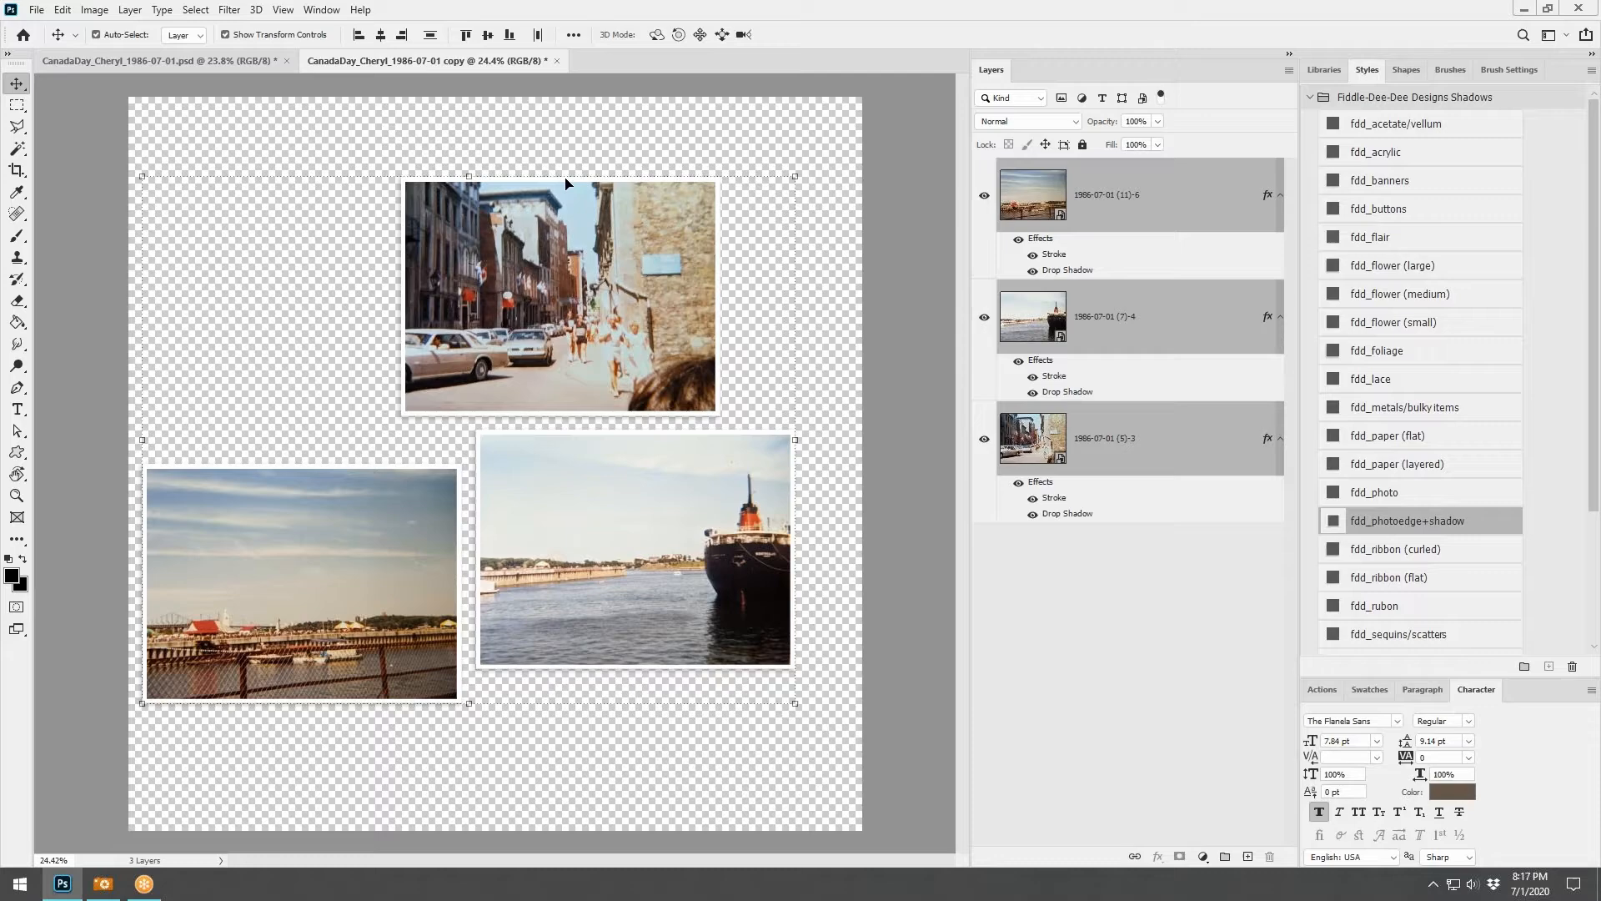
left_click(263, 62)
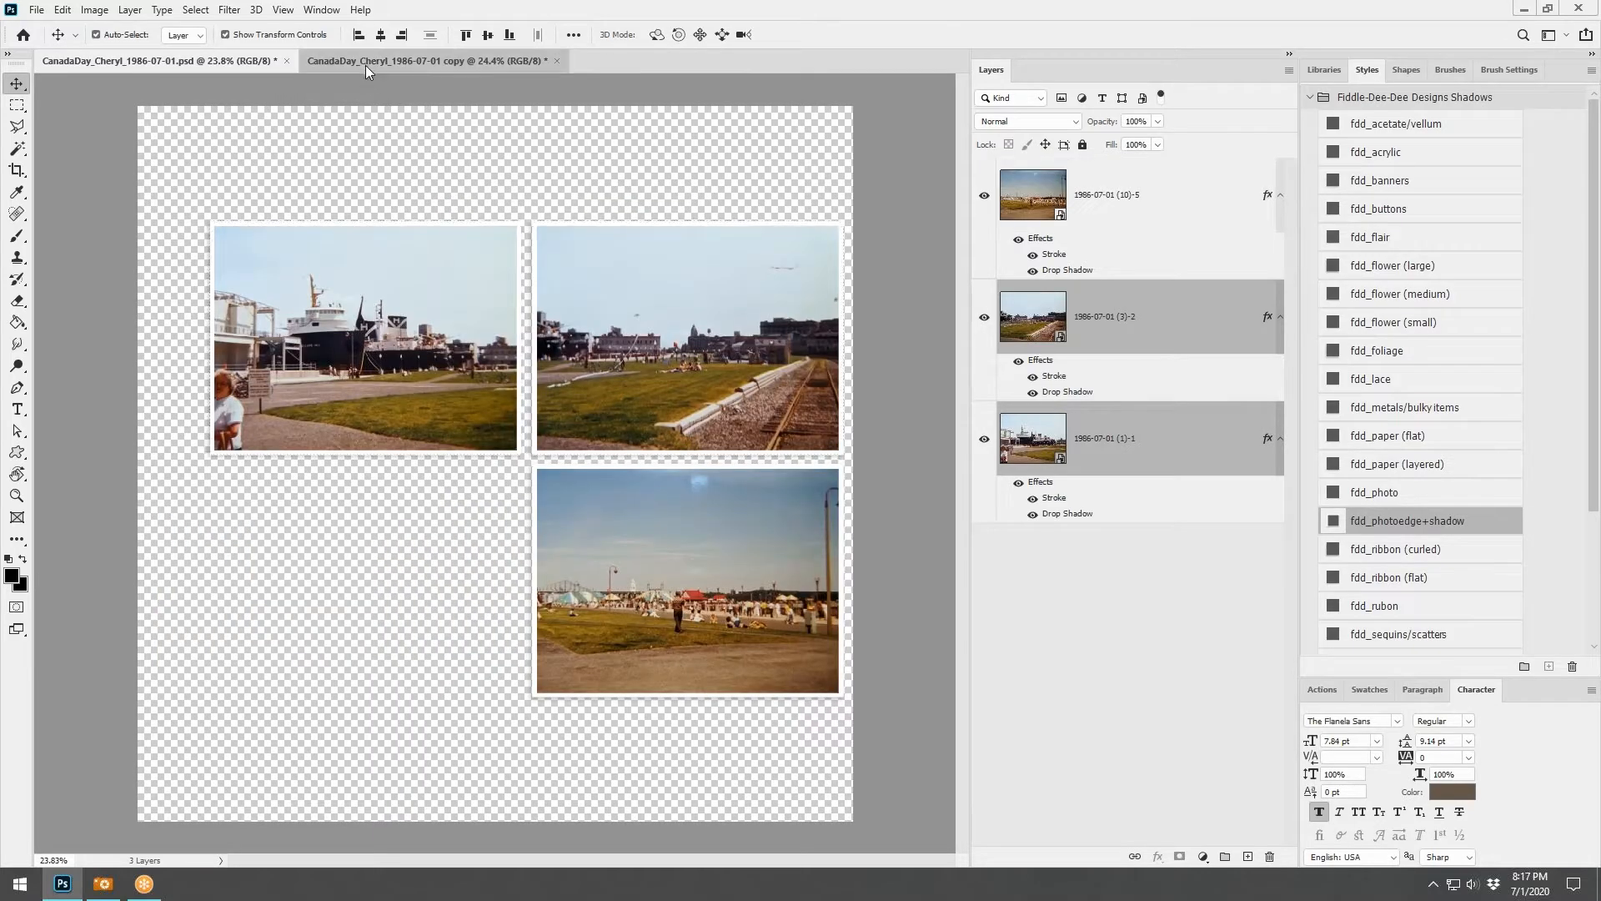
left_click(365, 64)
left_click_drag(634, 350, 641, 350)
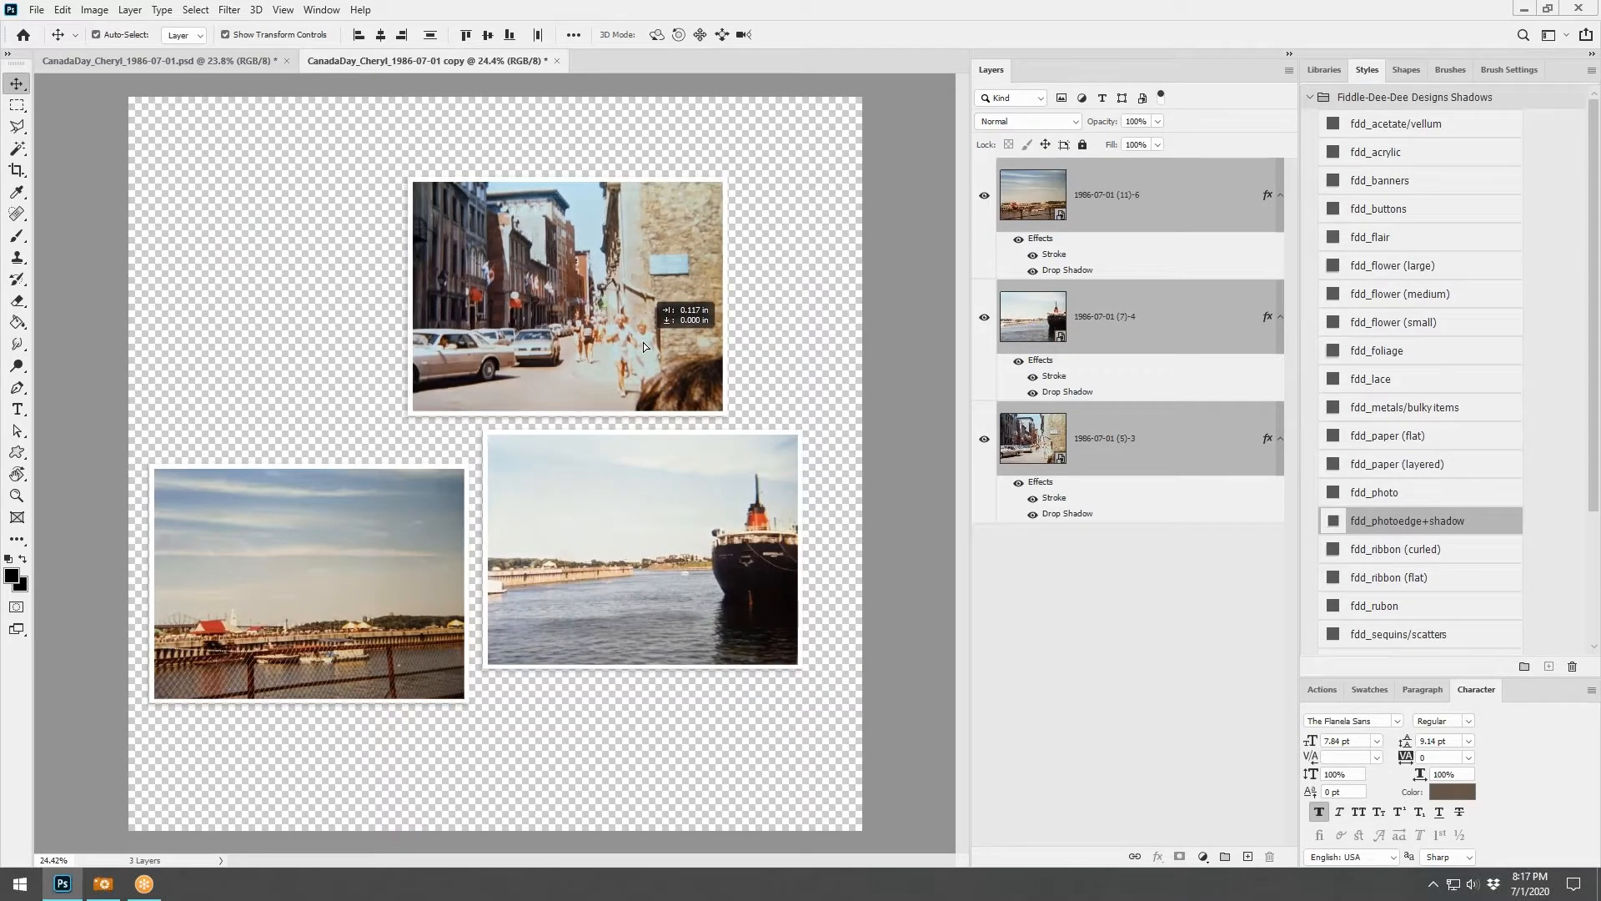
In the original document, select photos (1)-1, (3)-2 and (10)-5 and move them together slightly left, away from the page edge
left_click(259, 60)
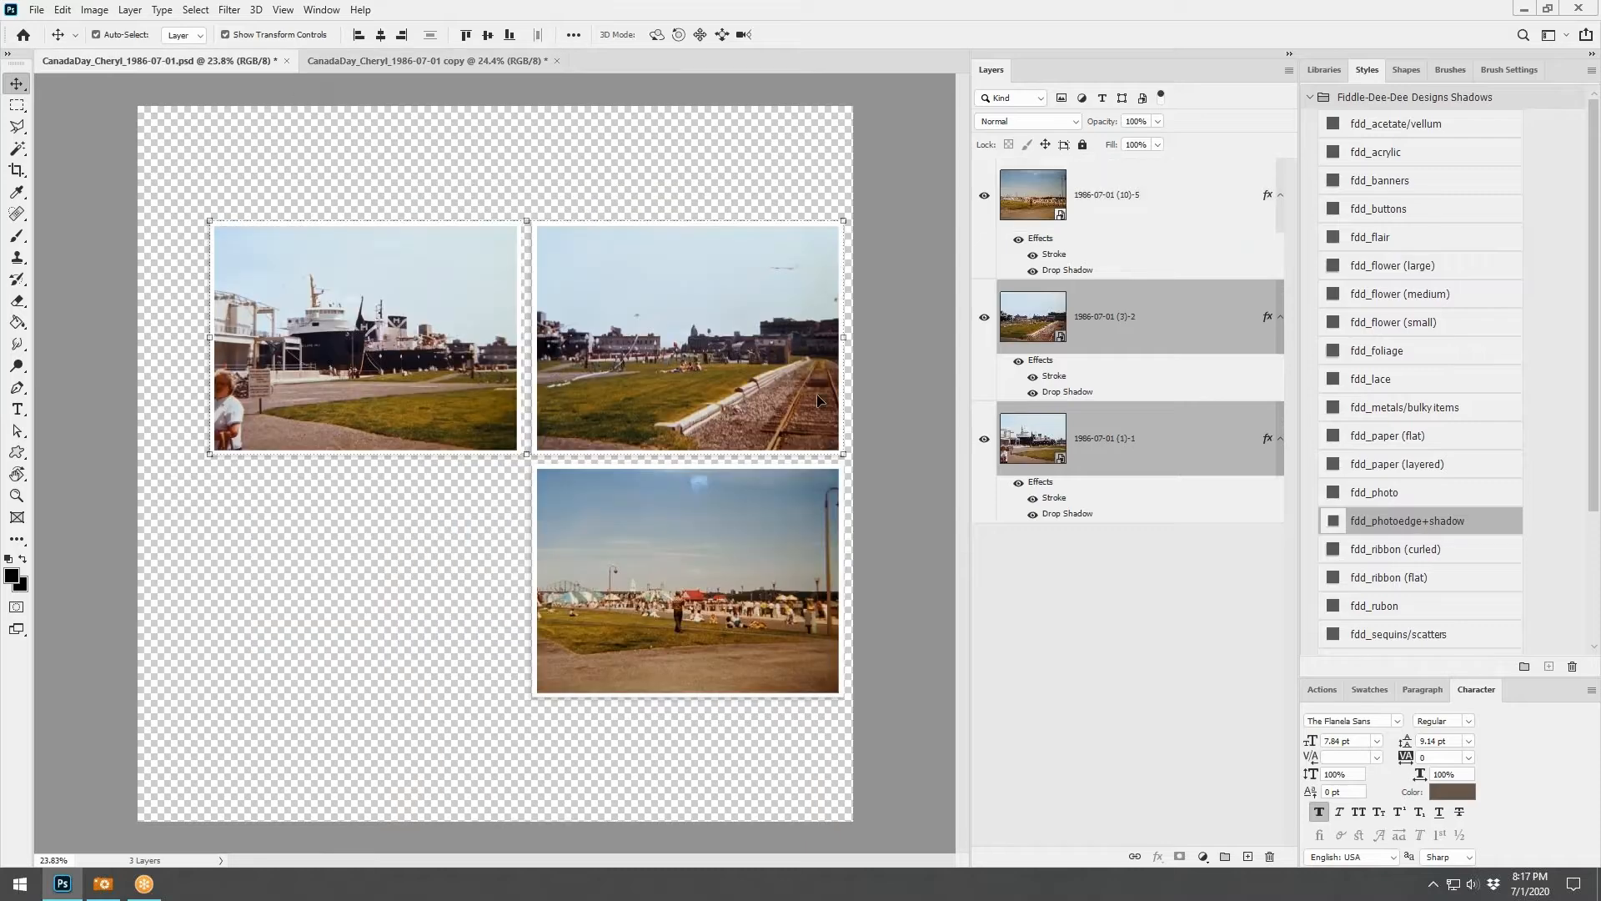
left_click(1146, 475, "shift")
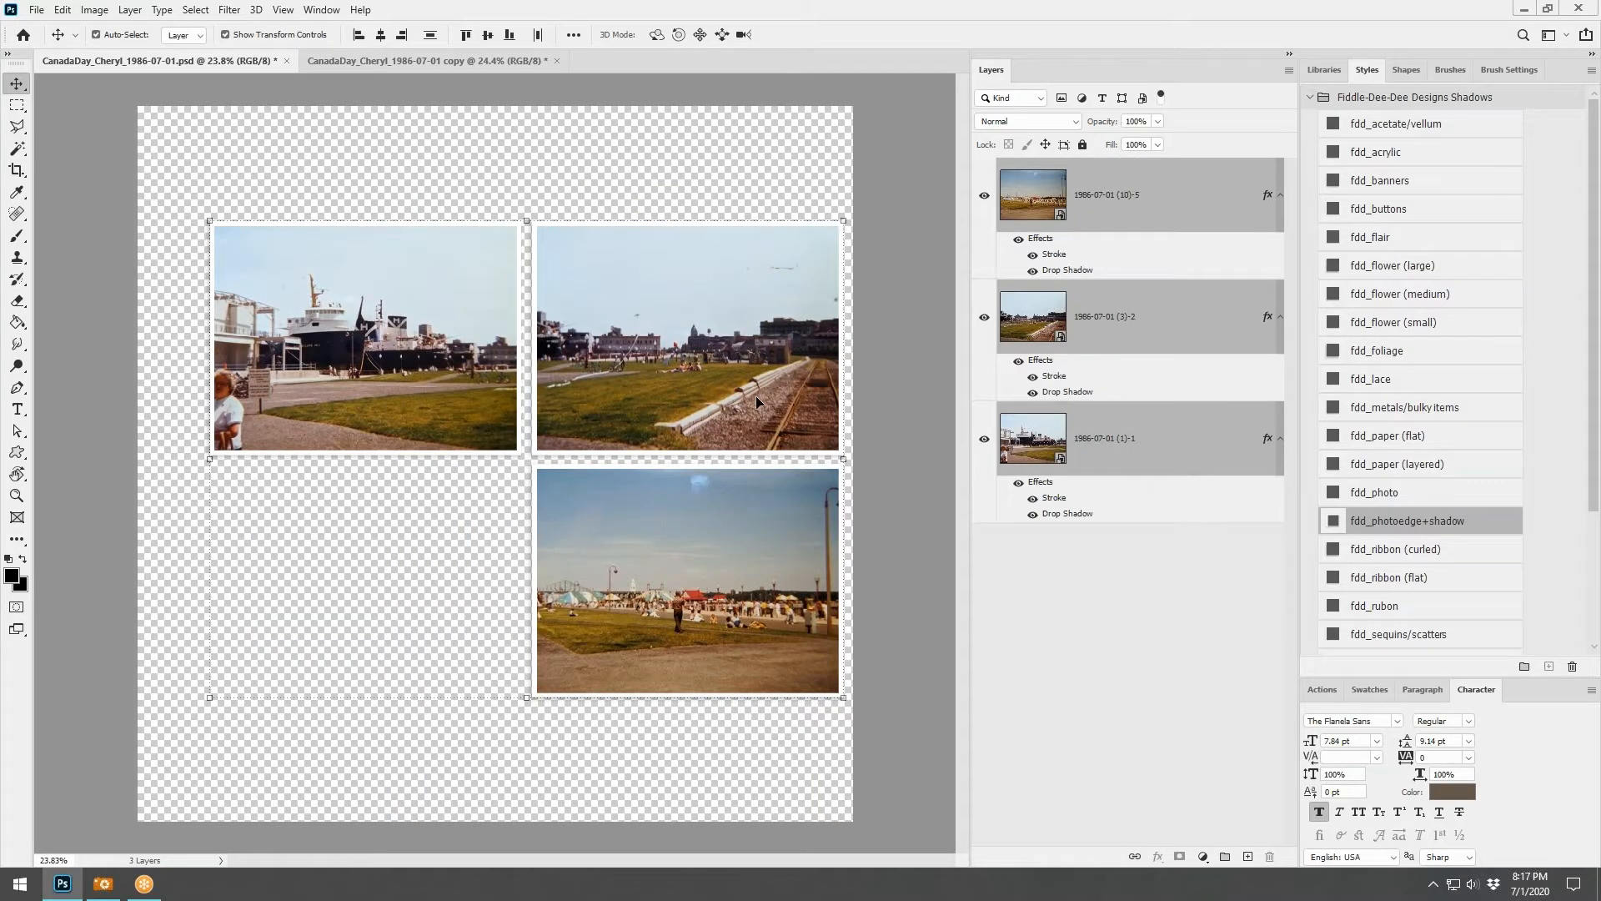
left_click_drag(755, 396, 738, 402)
left_click(62, 10)
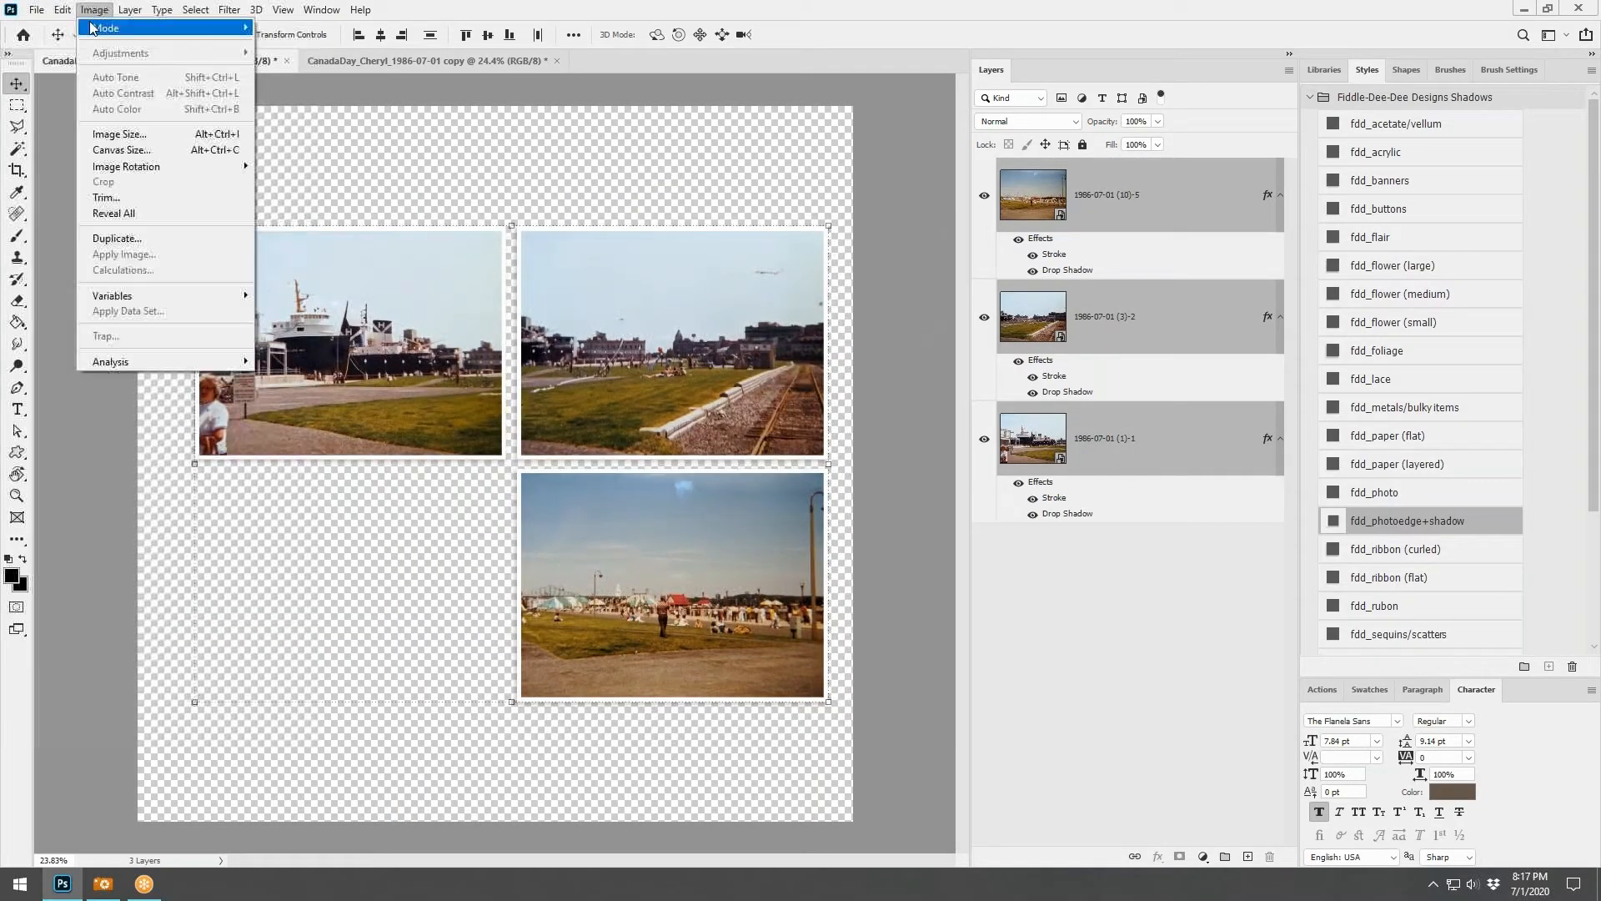
left_click(78, 27)
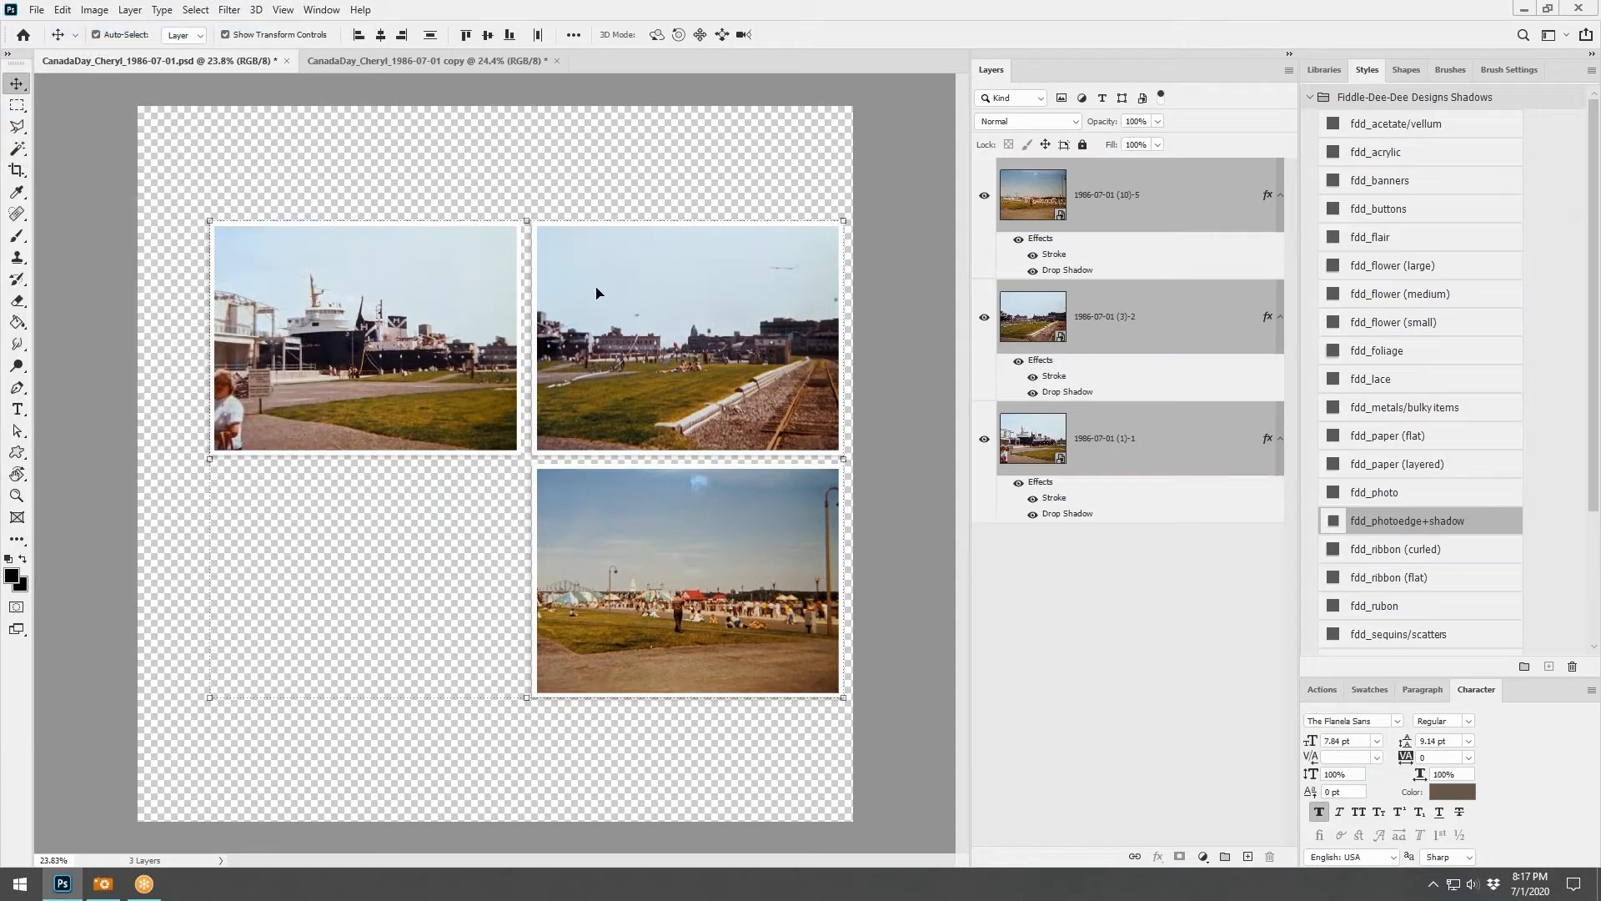
left_click(408, 300, "shift")
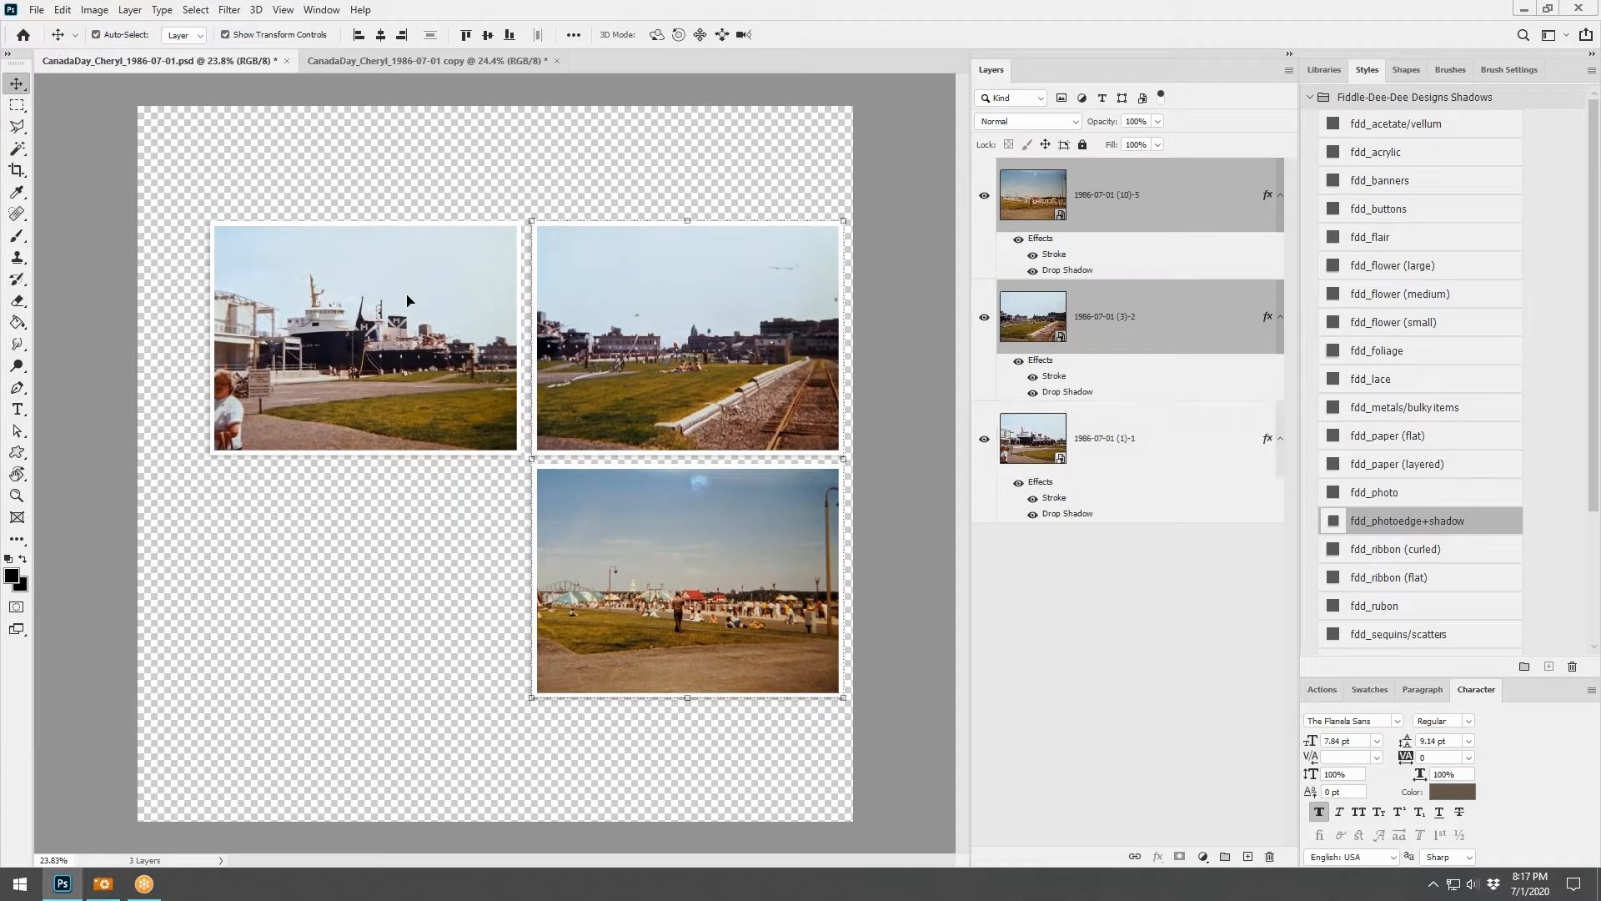
left_click_drag(407, 296, 393, 295)
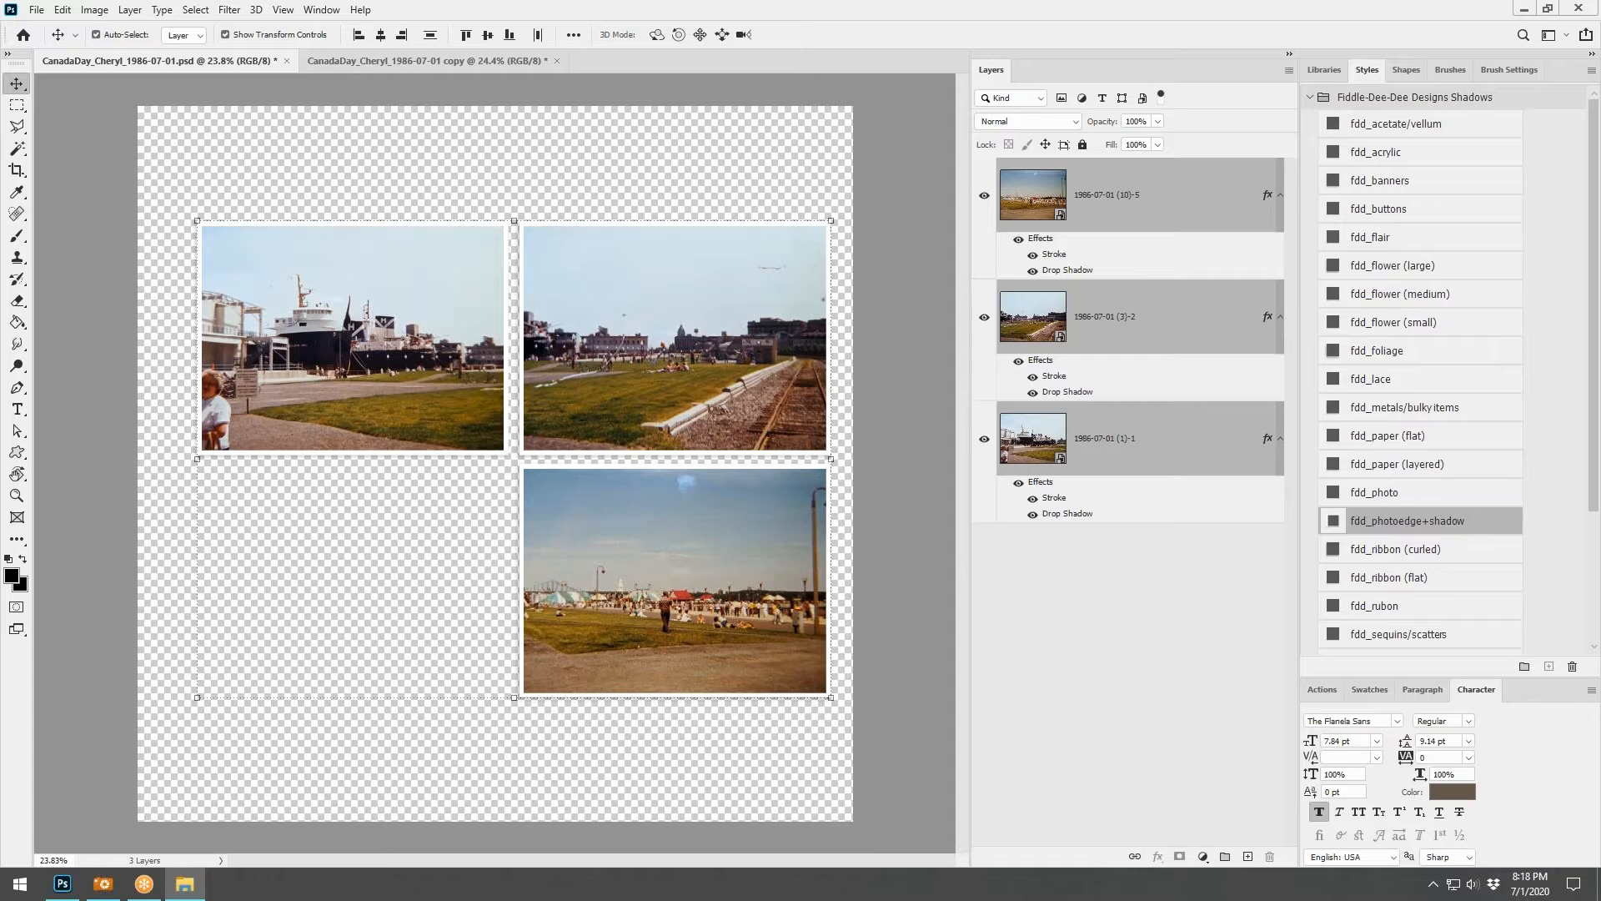
Open the Fiddlesticks Number 67 template preview and the finished Exploring New Orleans layout image as reference documents
left_click_drag(1599, 208, 898, 65)
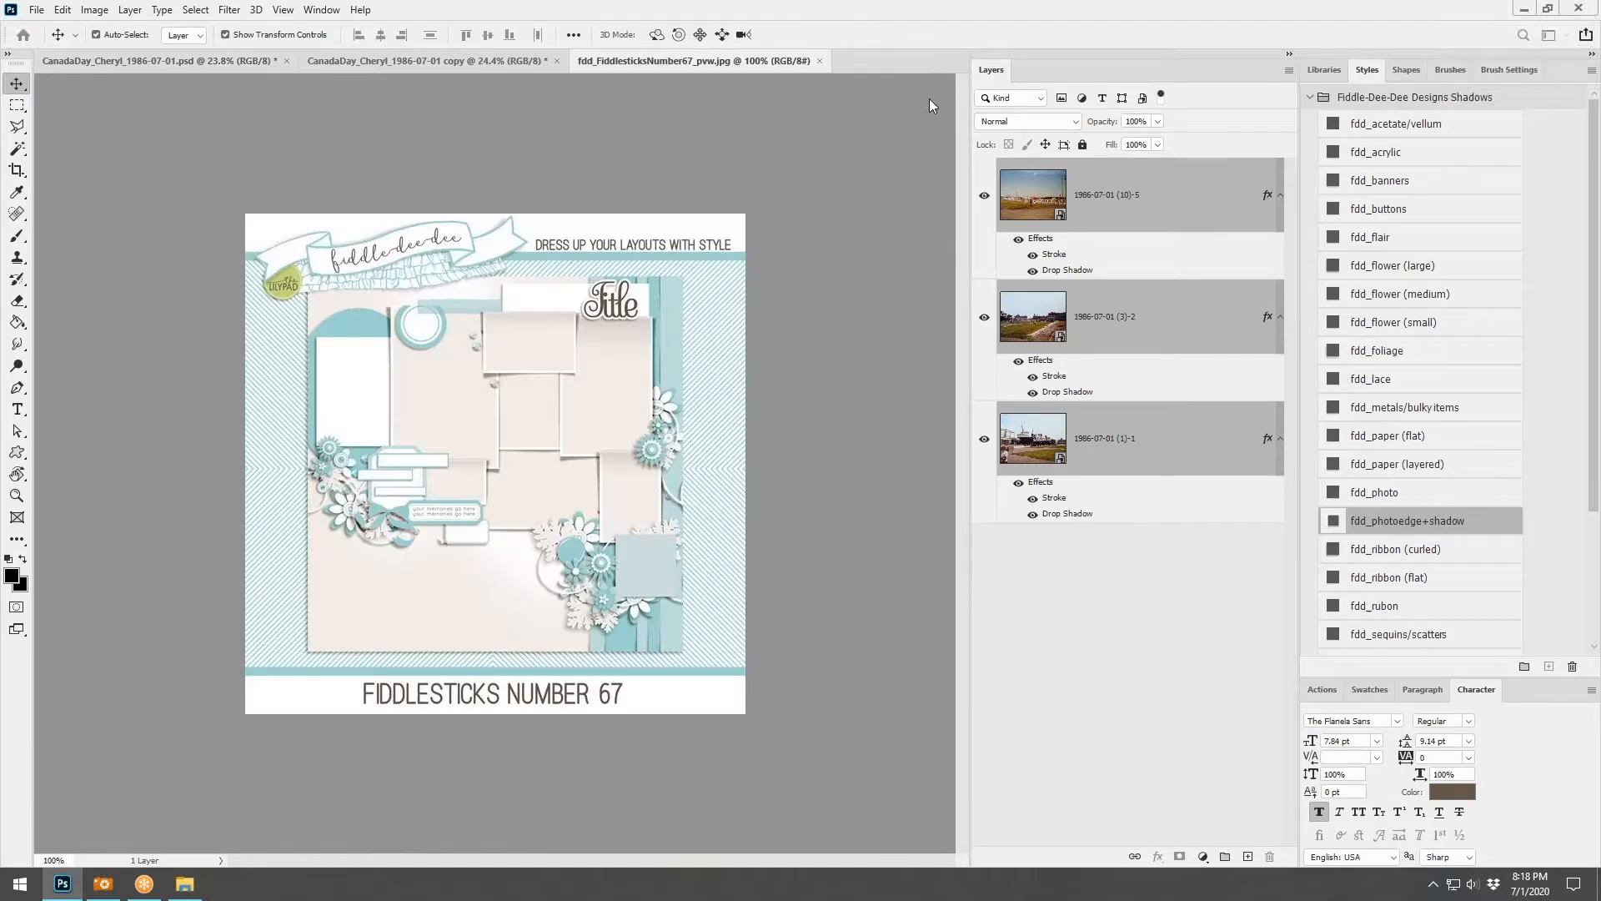
scroll(713, 313, "up", 3)
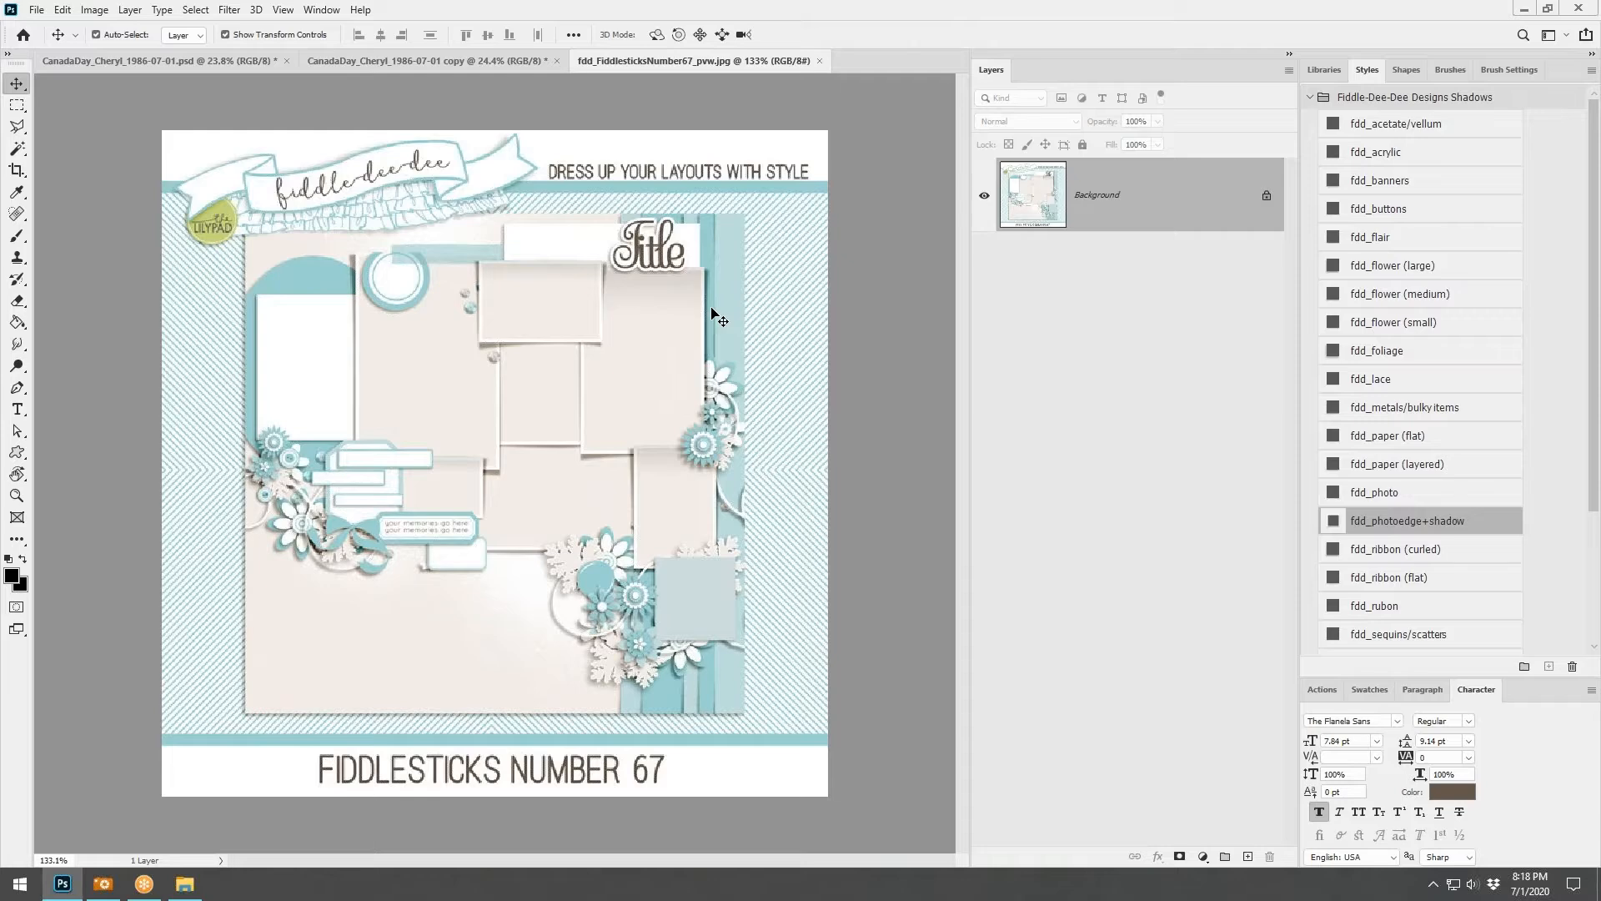
scroll(713, 313, "down", 1)
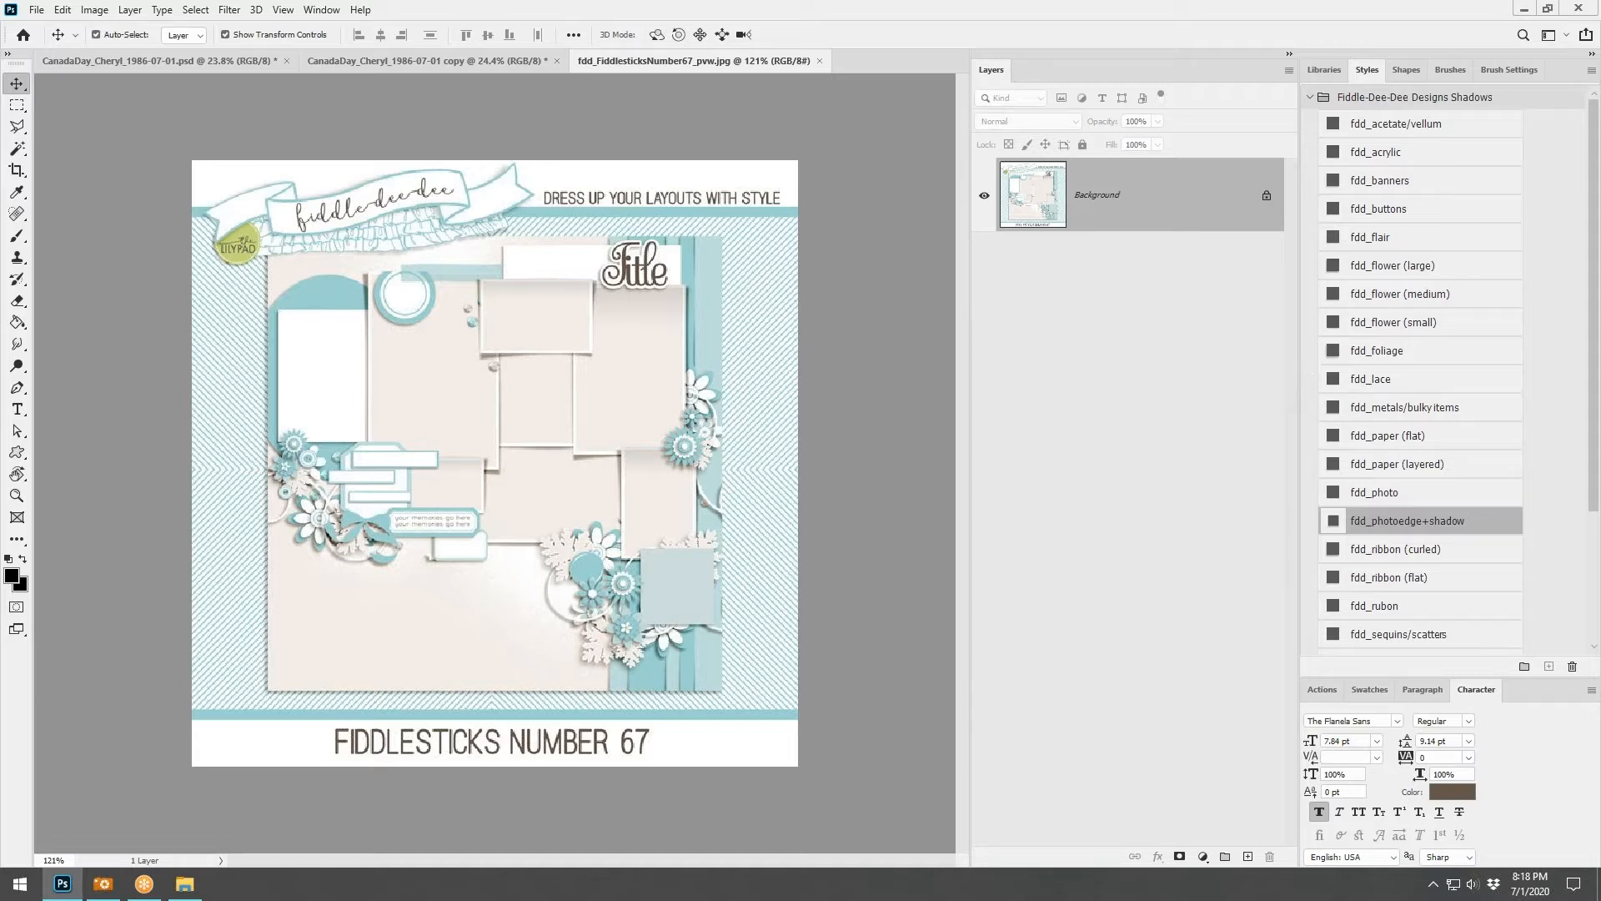
key("alt+Tab")
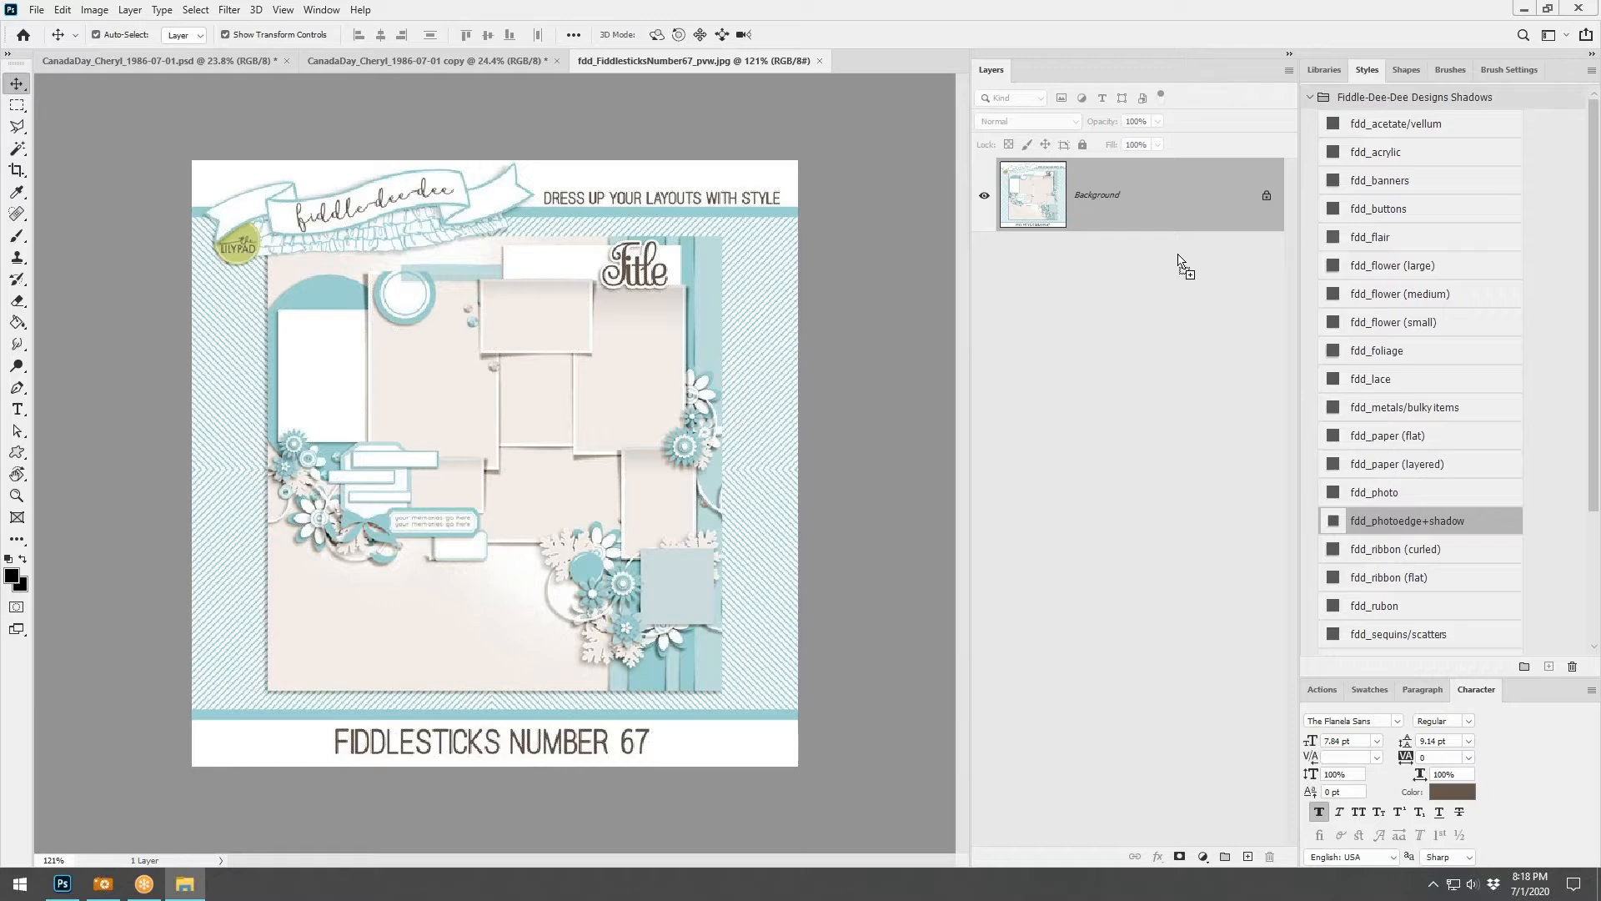
left_click_drag(1186, 265, 907, 68)
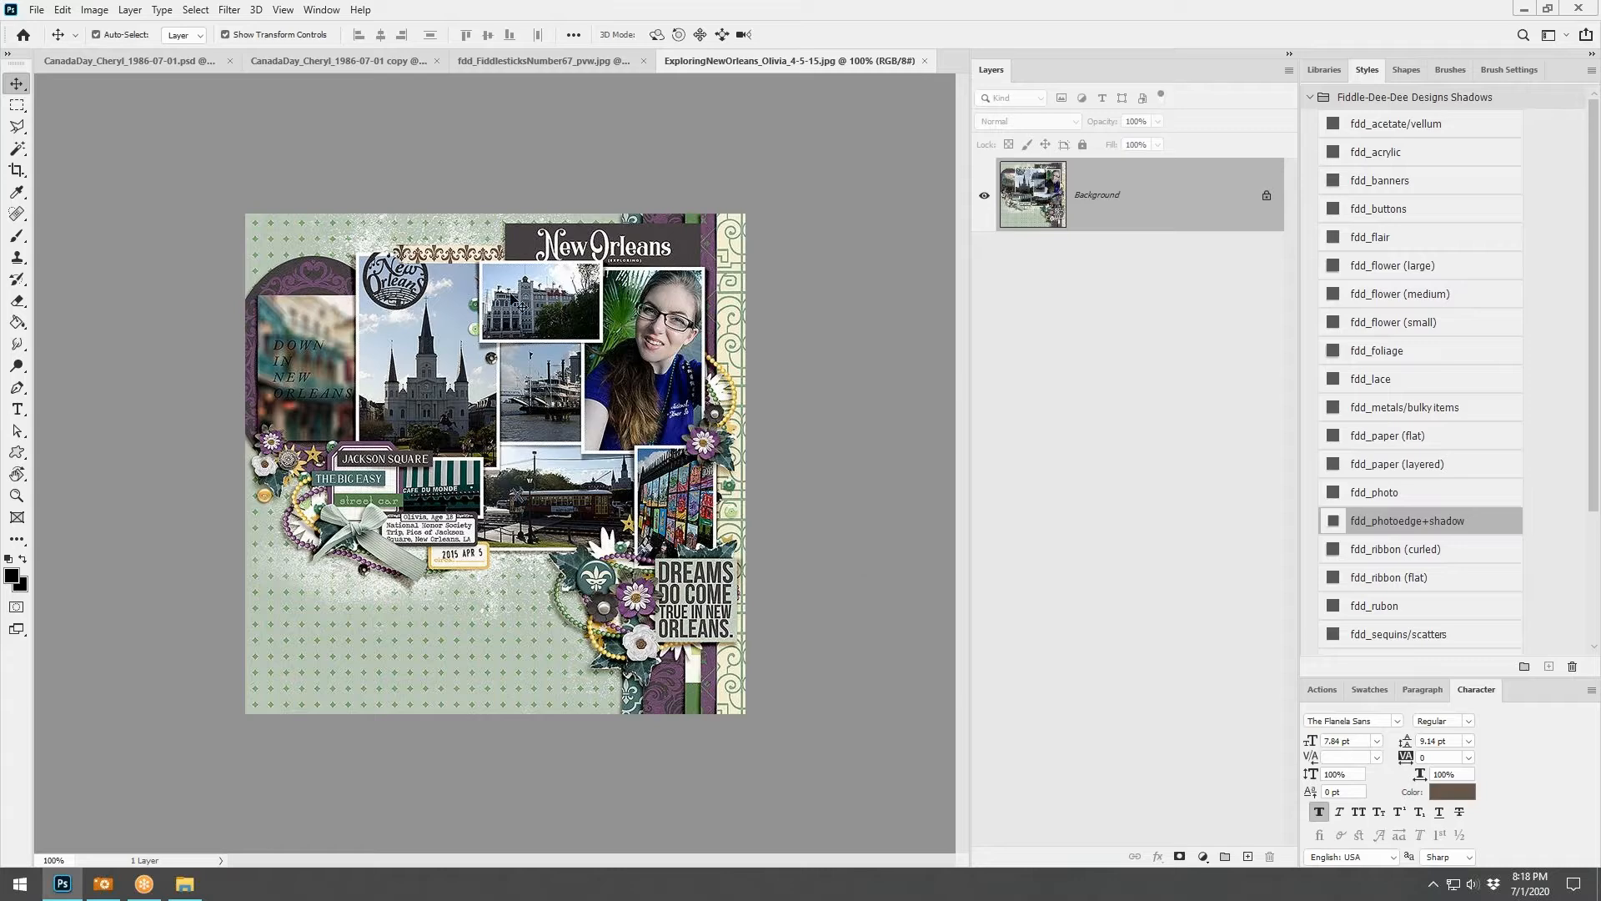
Examine the finished New Orleans layout up close, and close it together with the Fiddlesticks Number 67 template preview
scroll(477, 458, "up", 2)
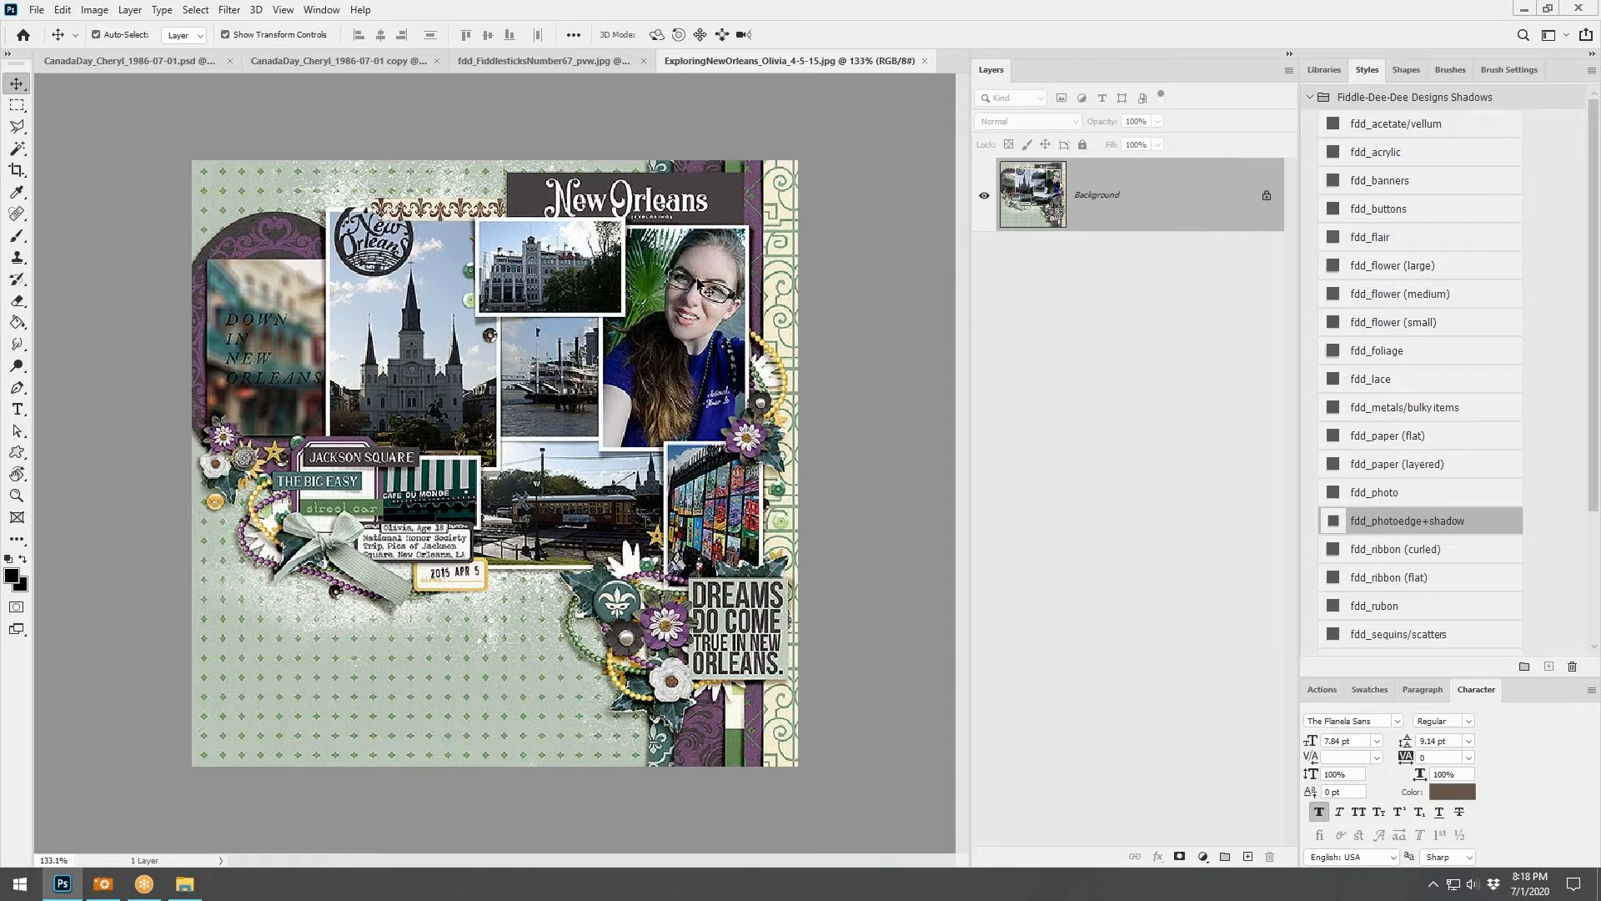
scroll(699, 284, "up", 4)
scroll(747, 307, "down", 5)
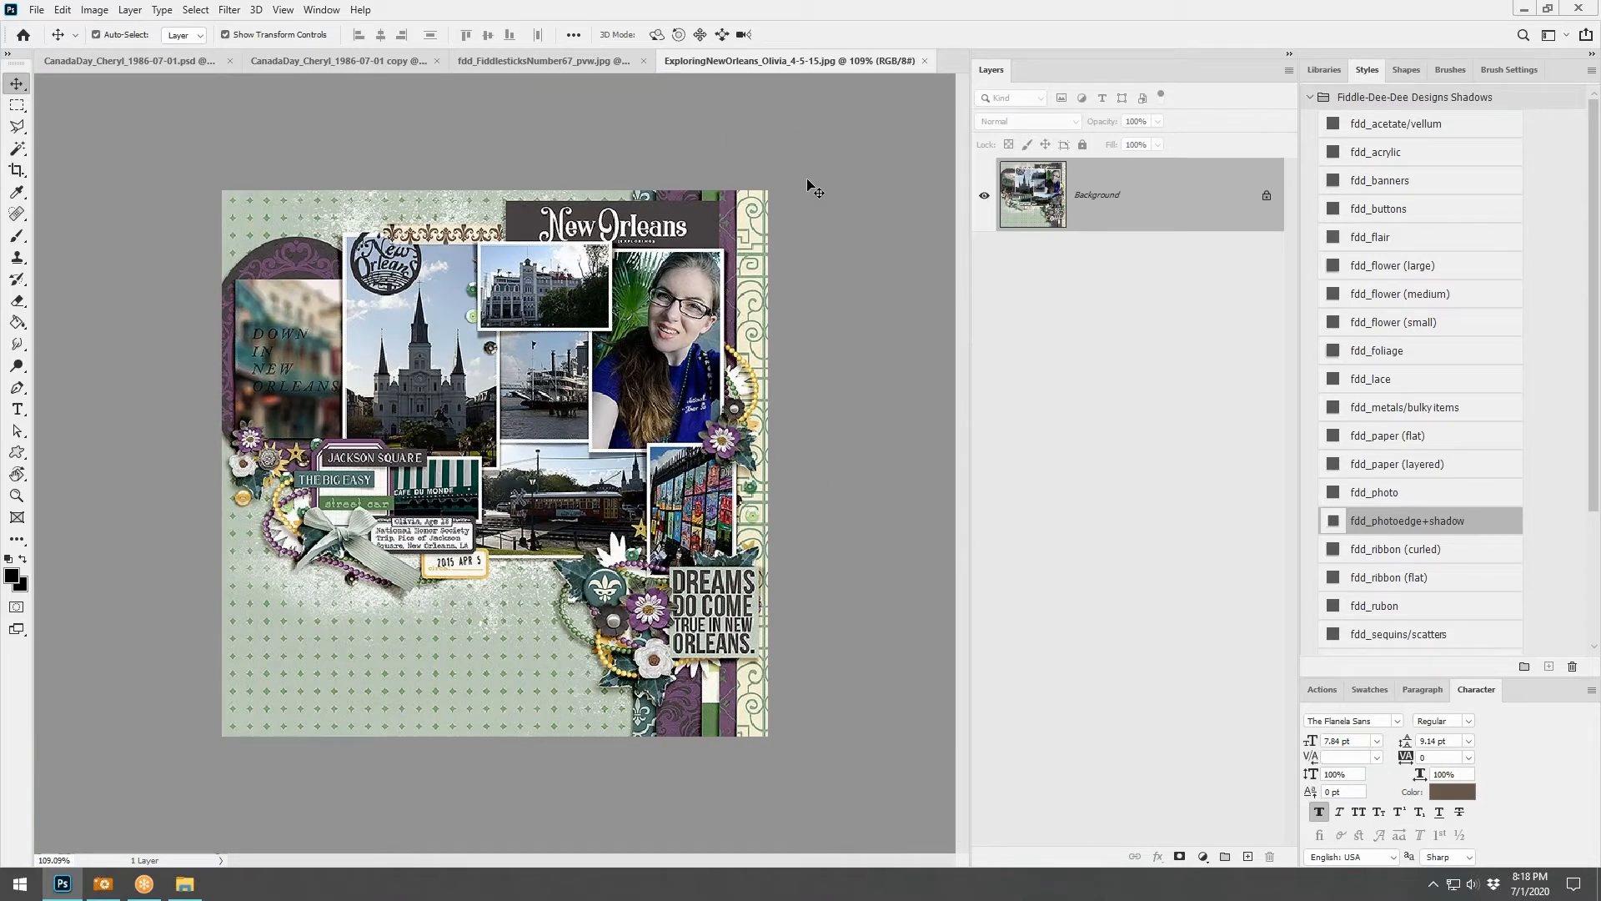
left_click(924, 62)
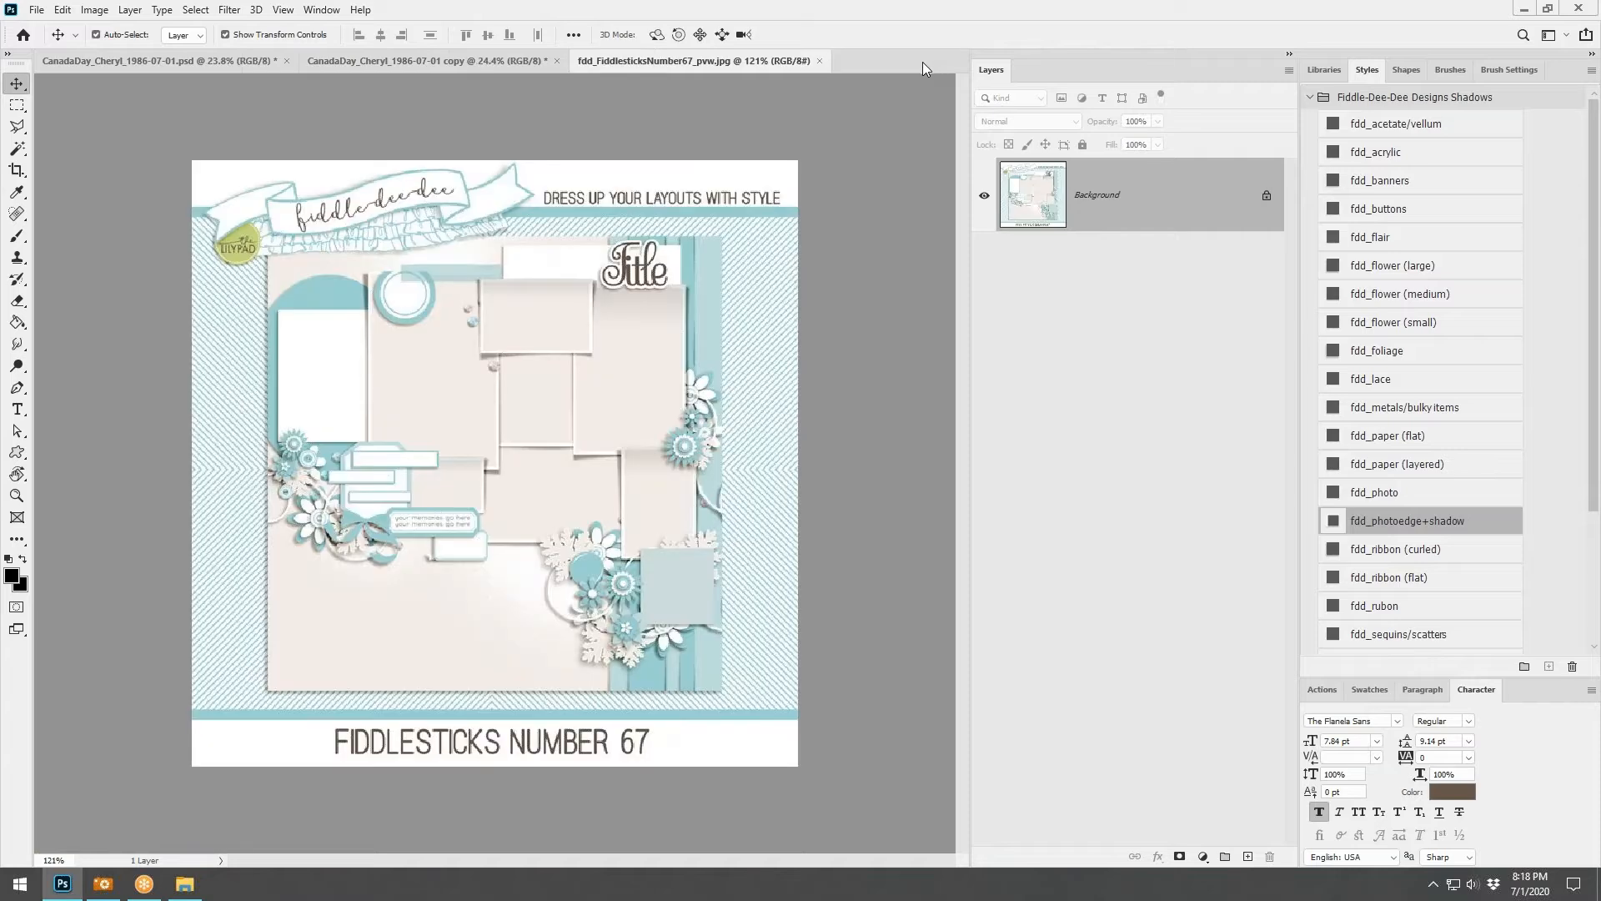
left_click(819, 62)
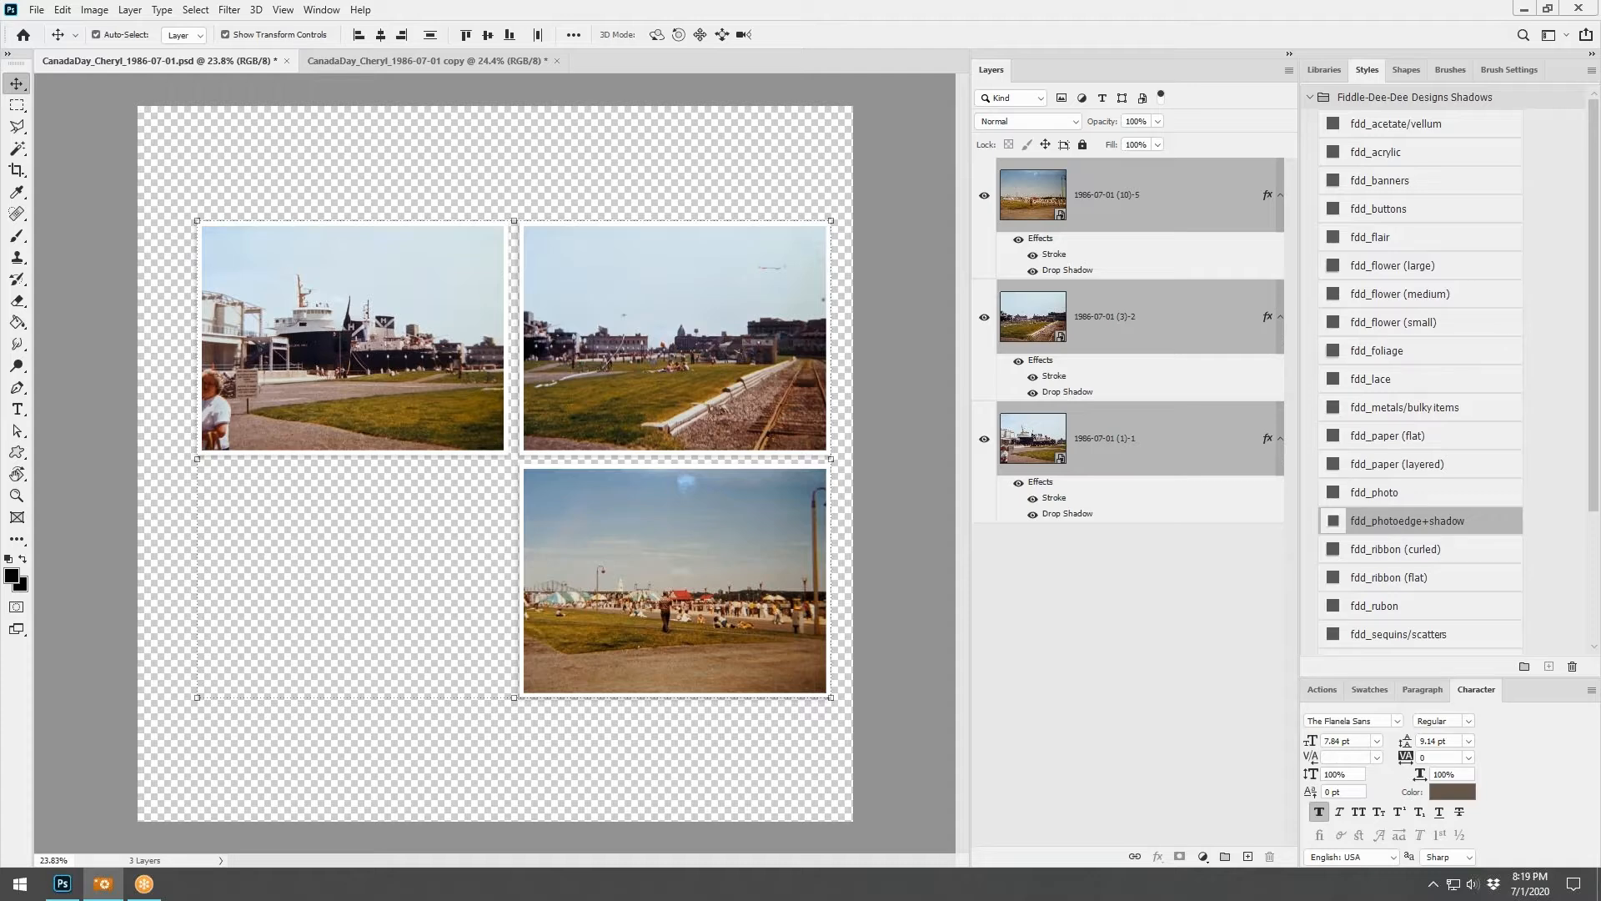
Place the white paper brittdes_pm_vibes_solid1 on both Canada Day pages and move it beneath the photo layers
left_click_drag(844, 396, 587, 479)
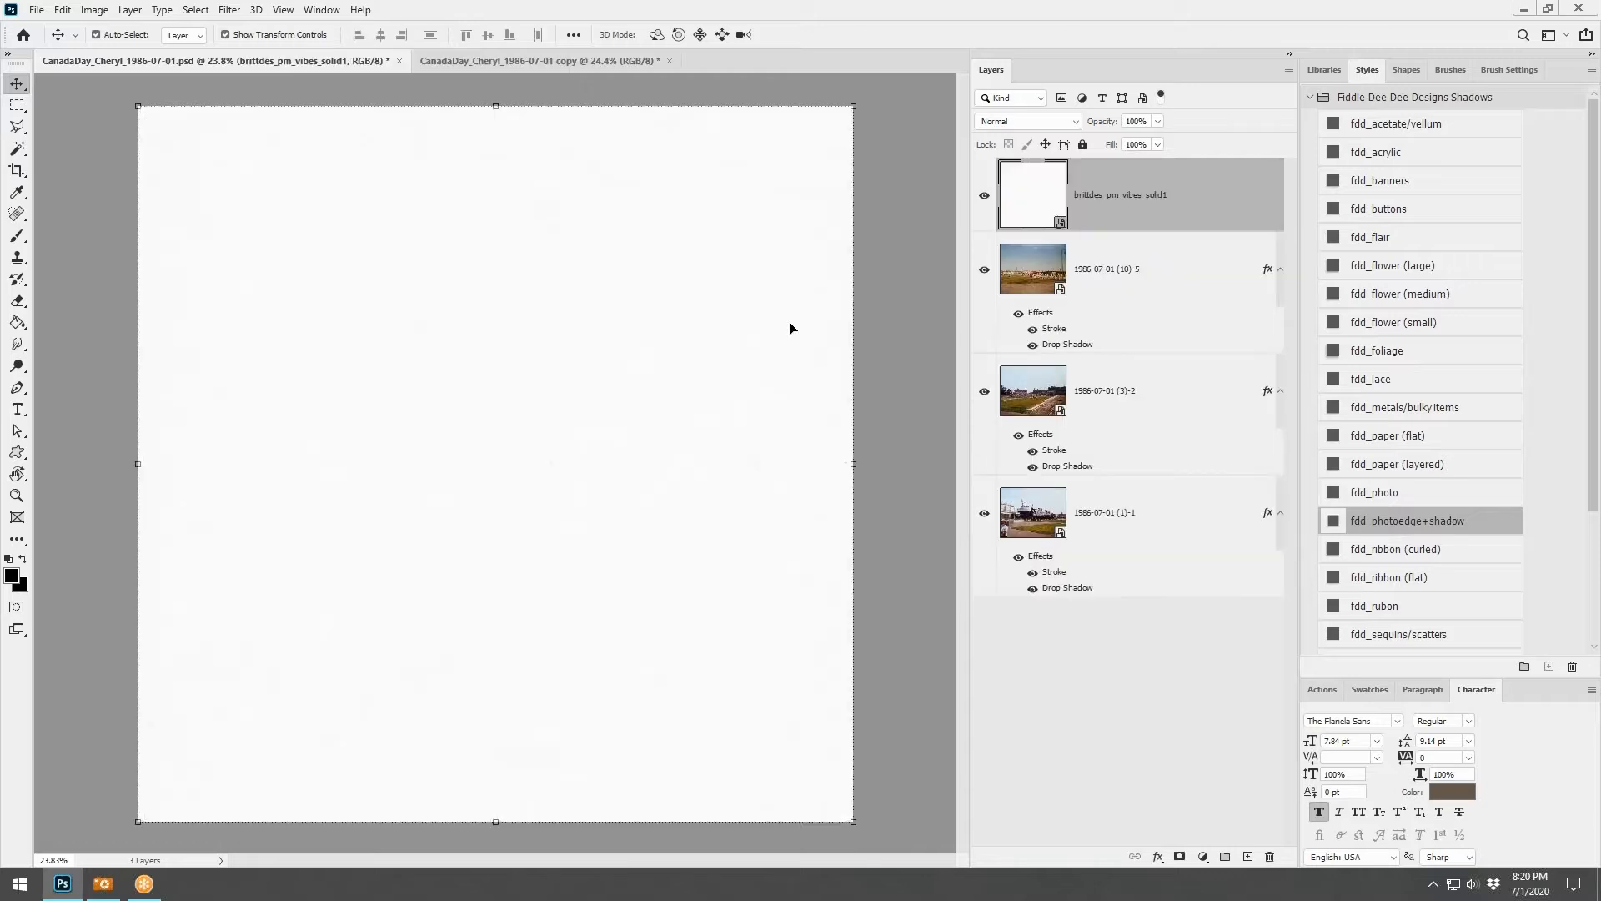
left_click_drag(1186, 206, 1108, 572)
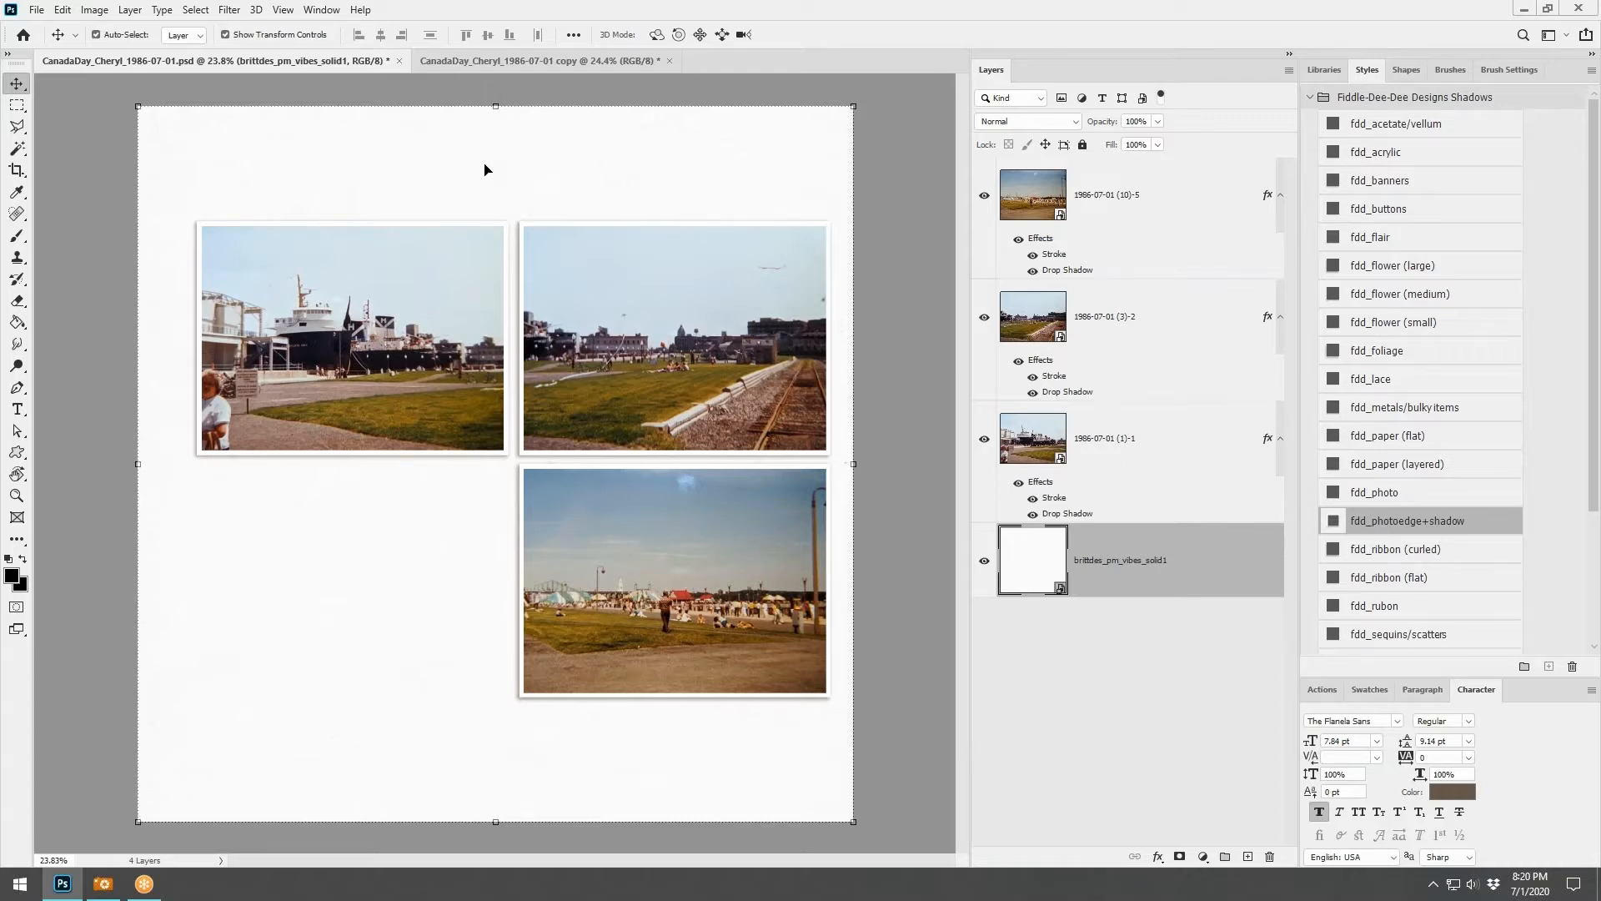
left_click_drag(485, 169, 496, 467)
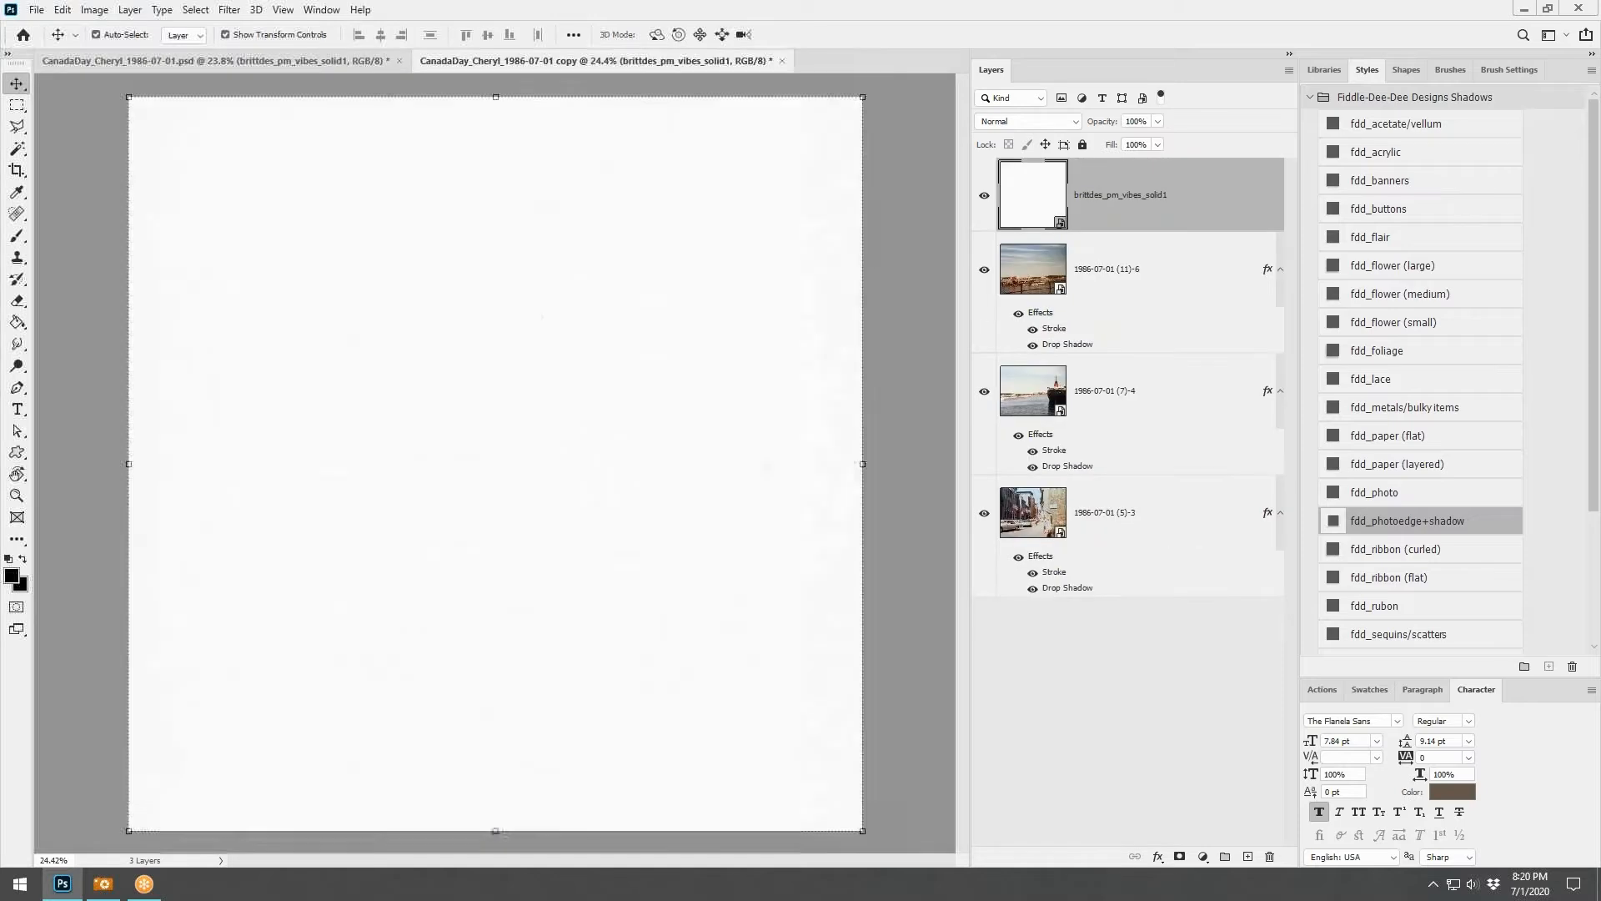
left_click_drag(1143, 200, 1121, 594)
left_click(306, 66)
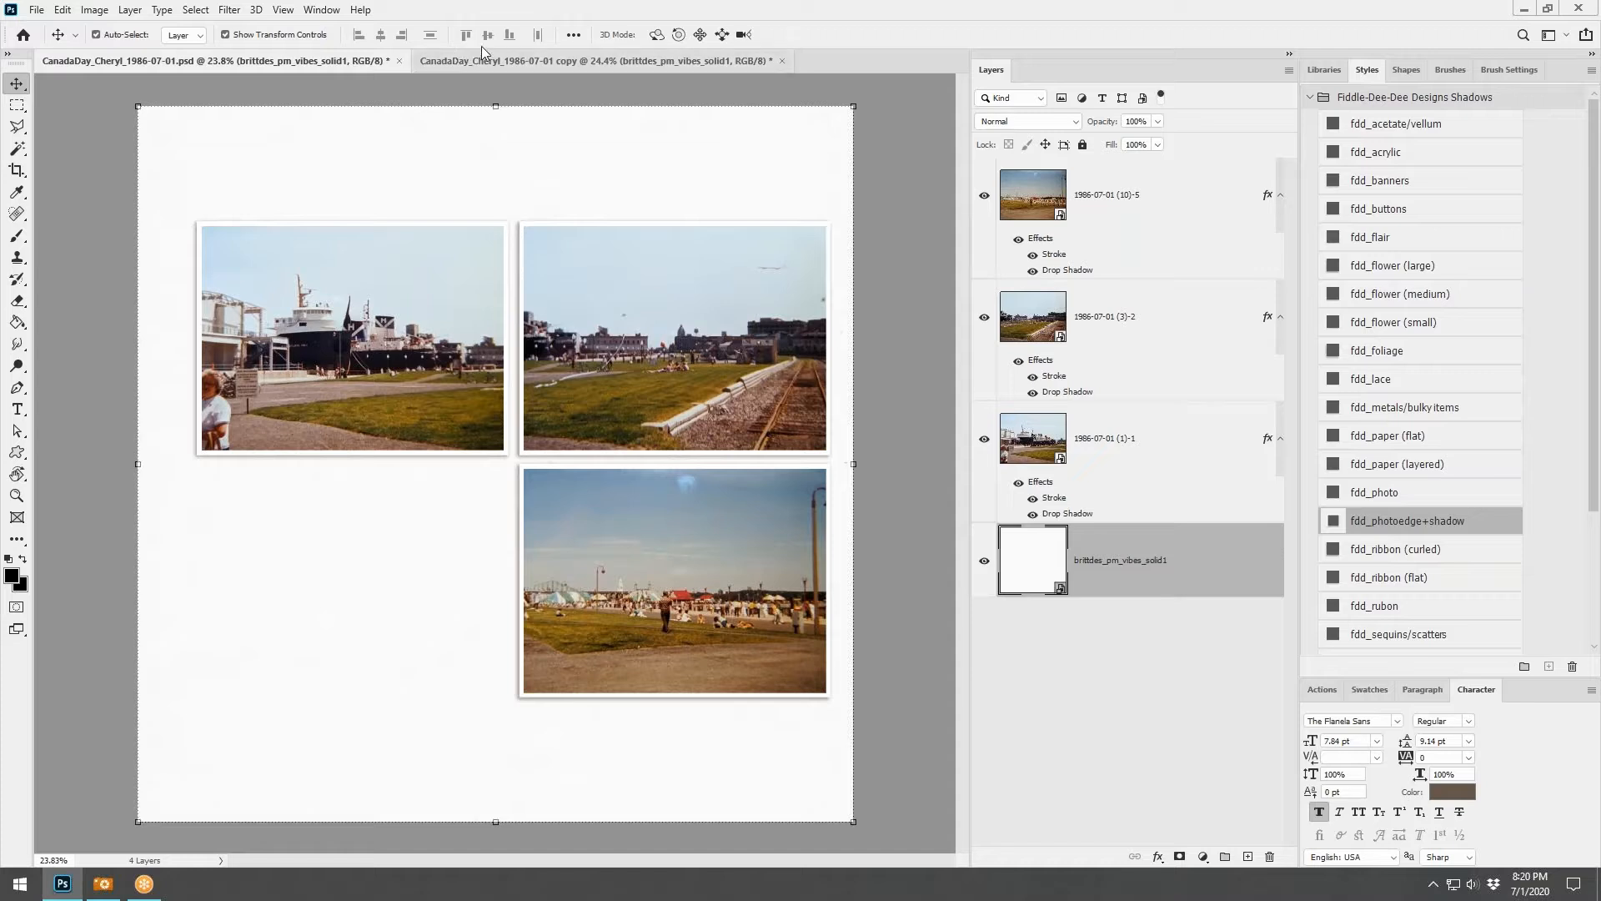
left_click(503, 55)
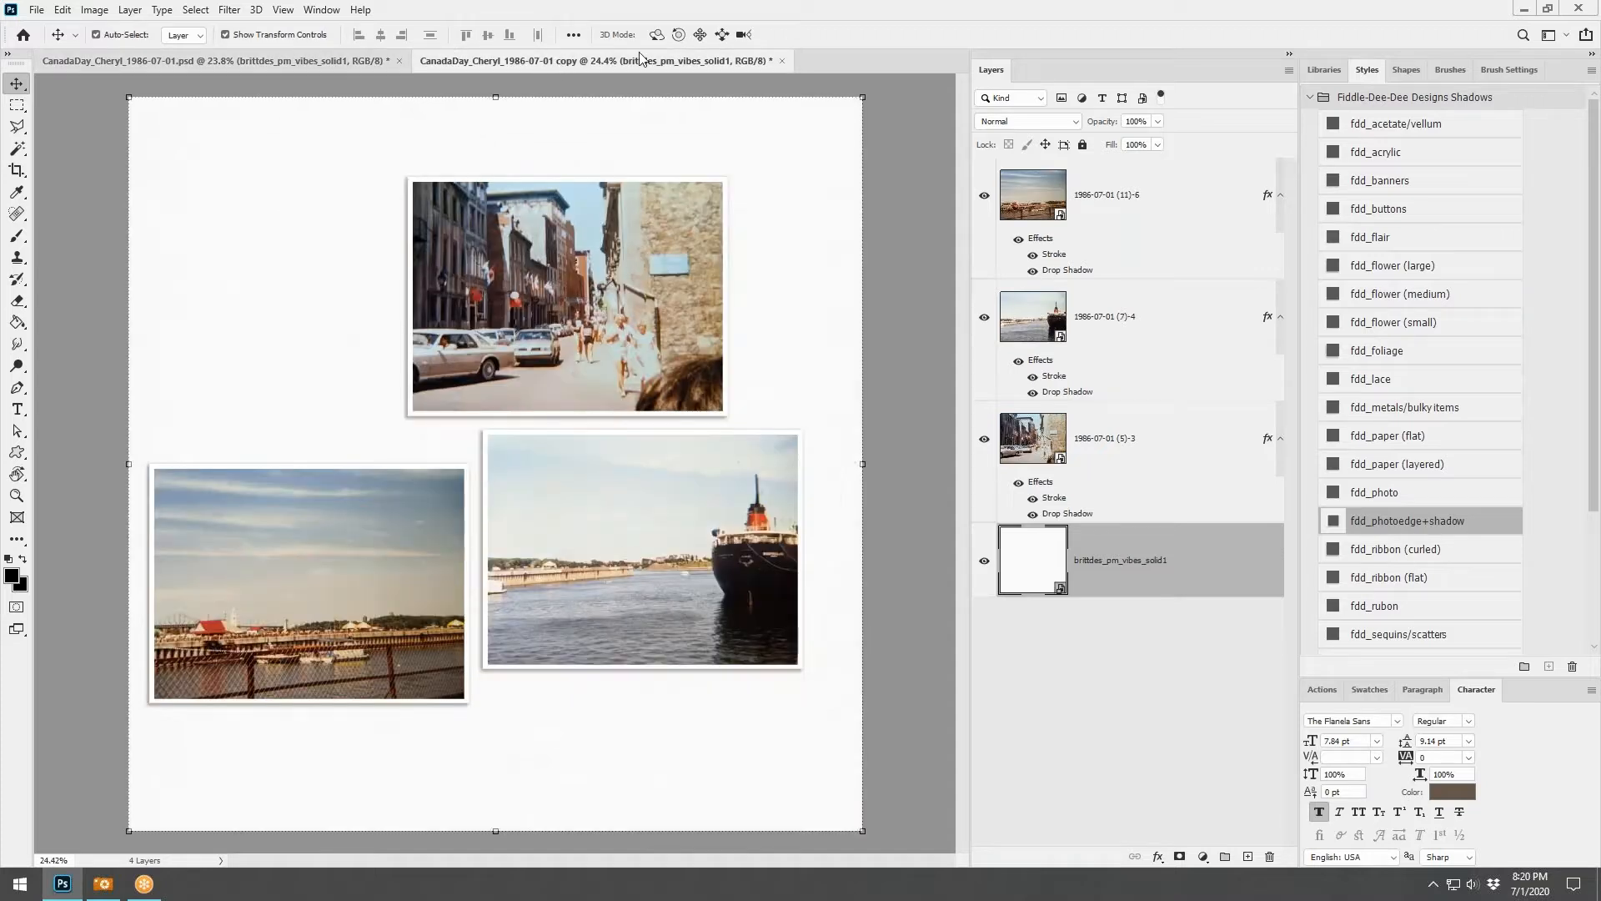
Place the border lbw_ocanada_bor1 on the original page and lbw_ocanada_bor3 on the copy, beneath the photos, and compare both pages
key("alt+Tab")
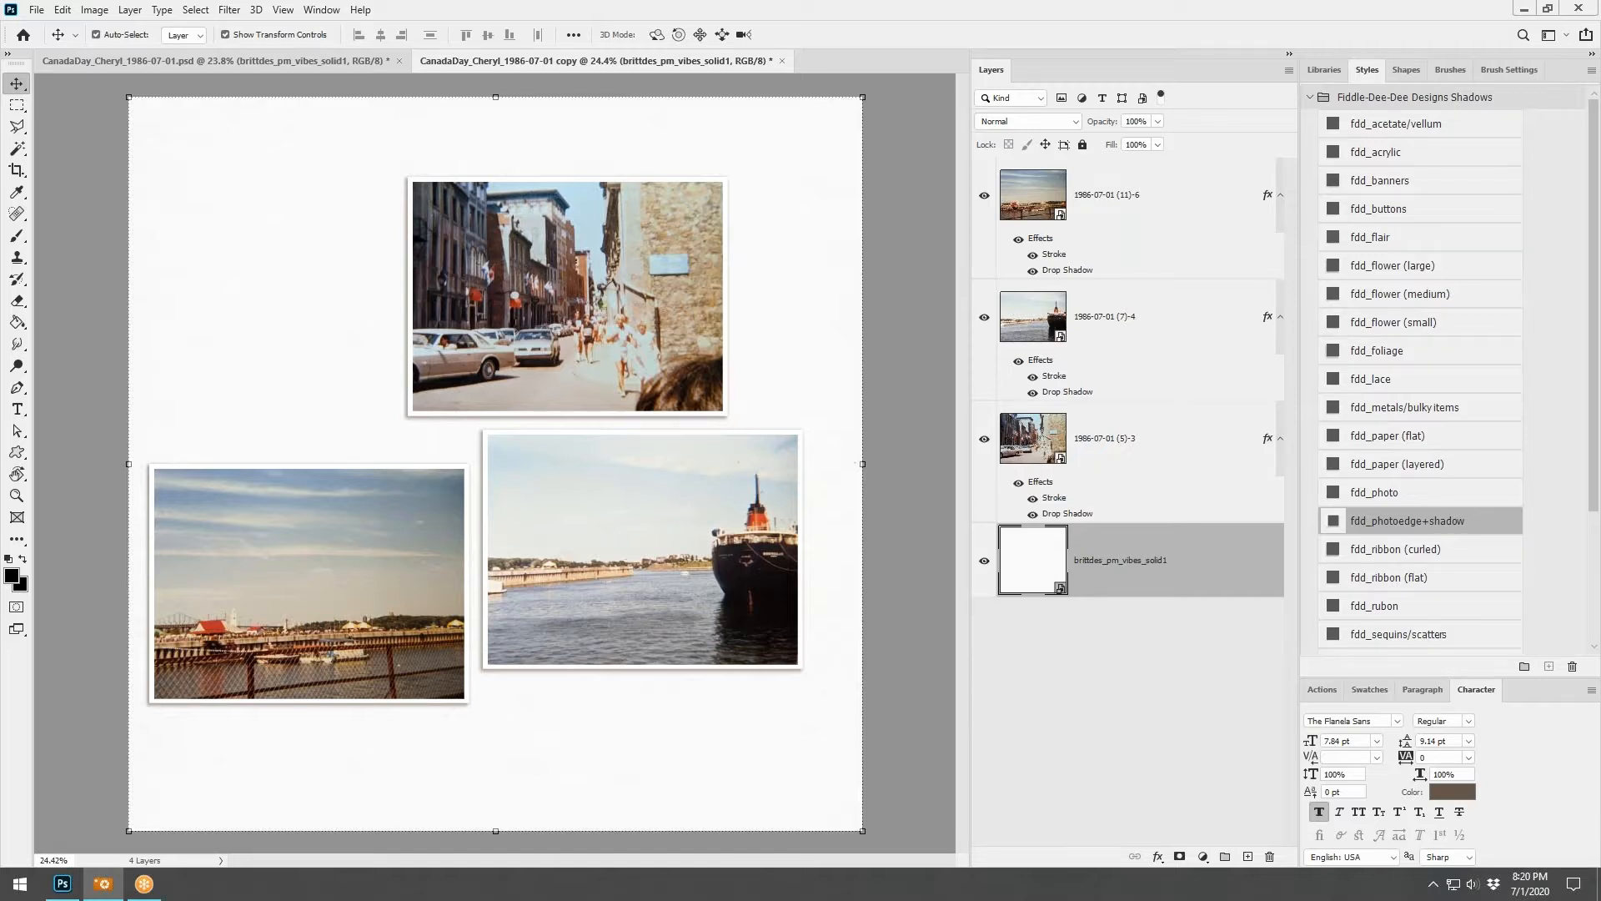
left_click(297, 59)
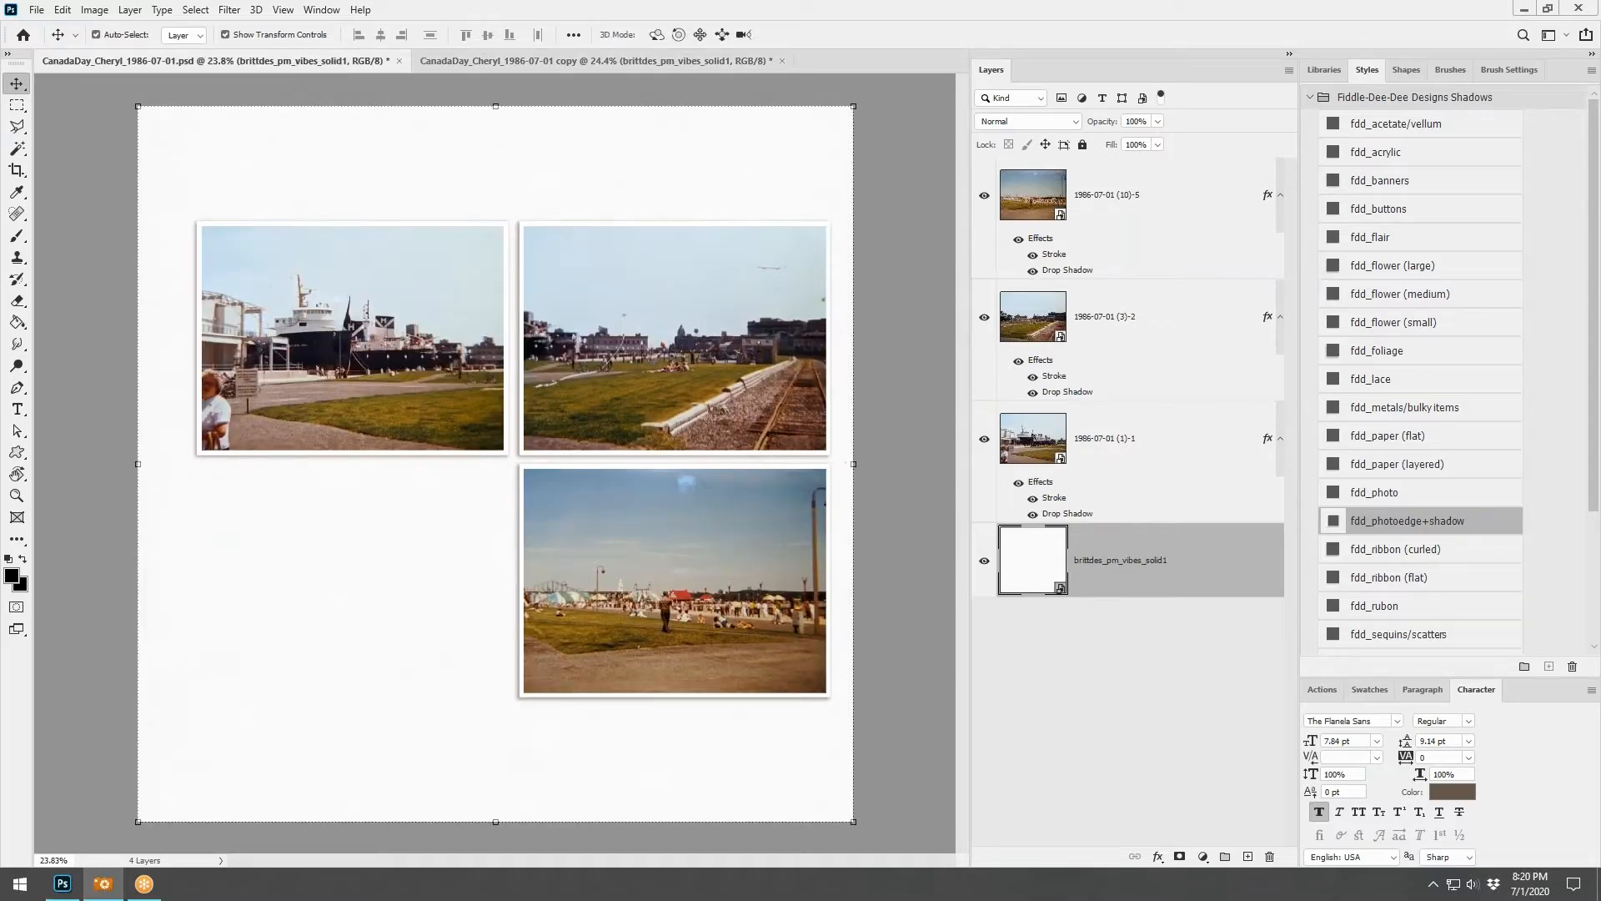
left_click_drag(727, 359, 627, 423)
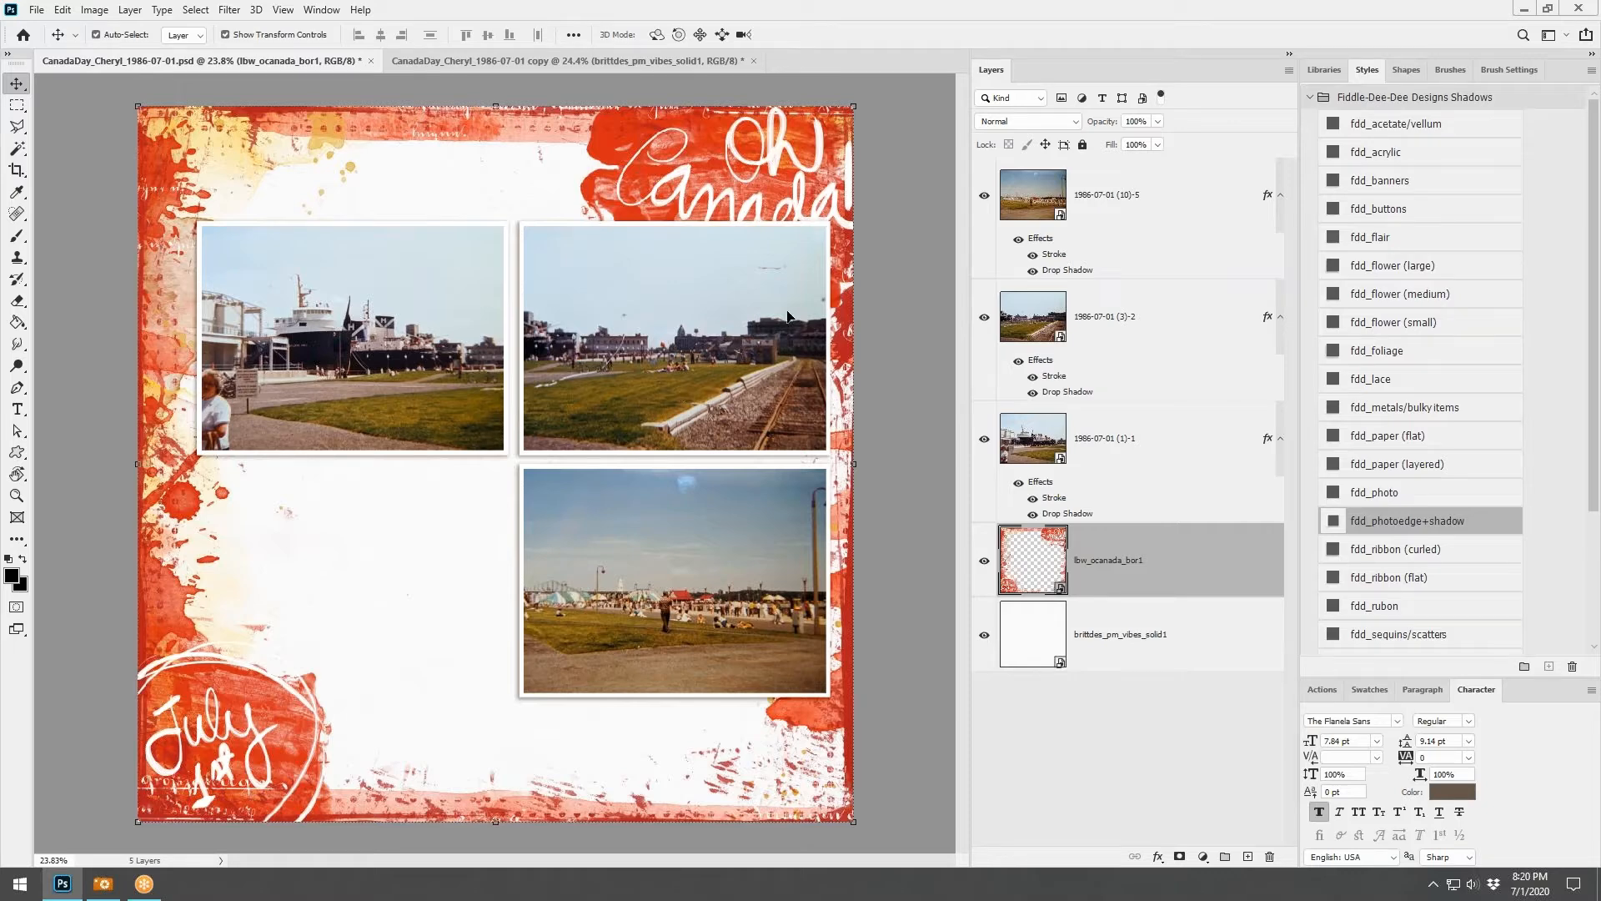
left_click(532, 60)
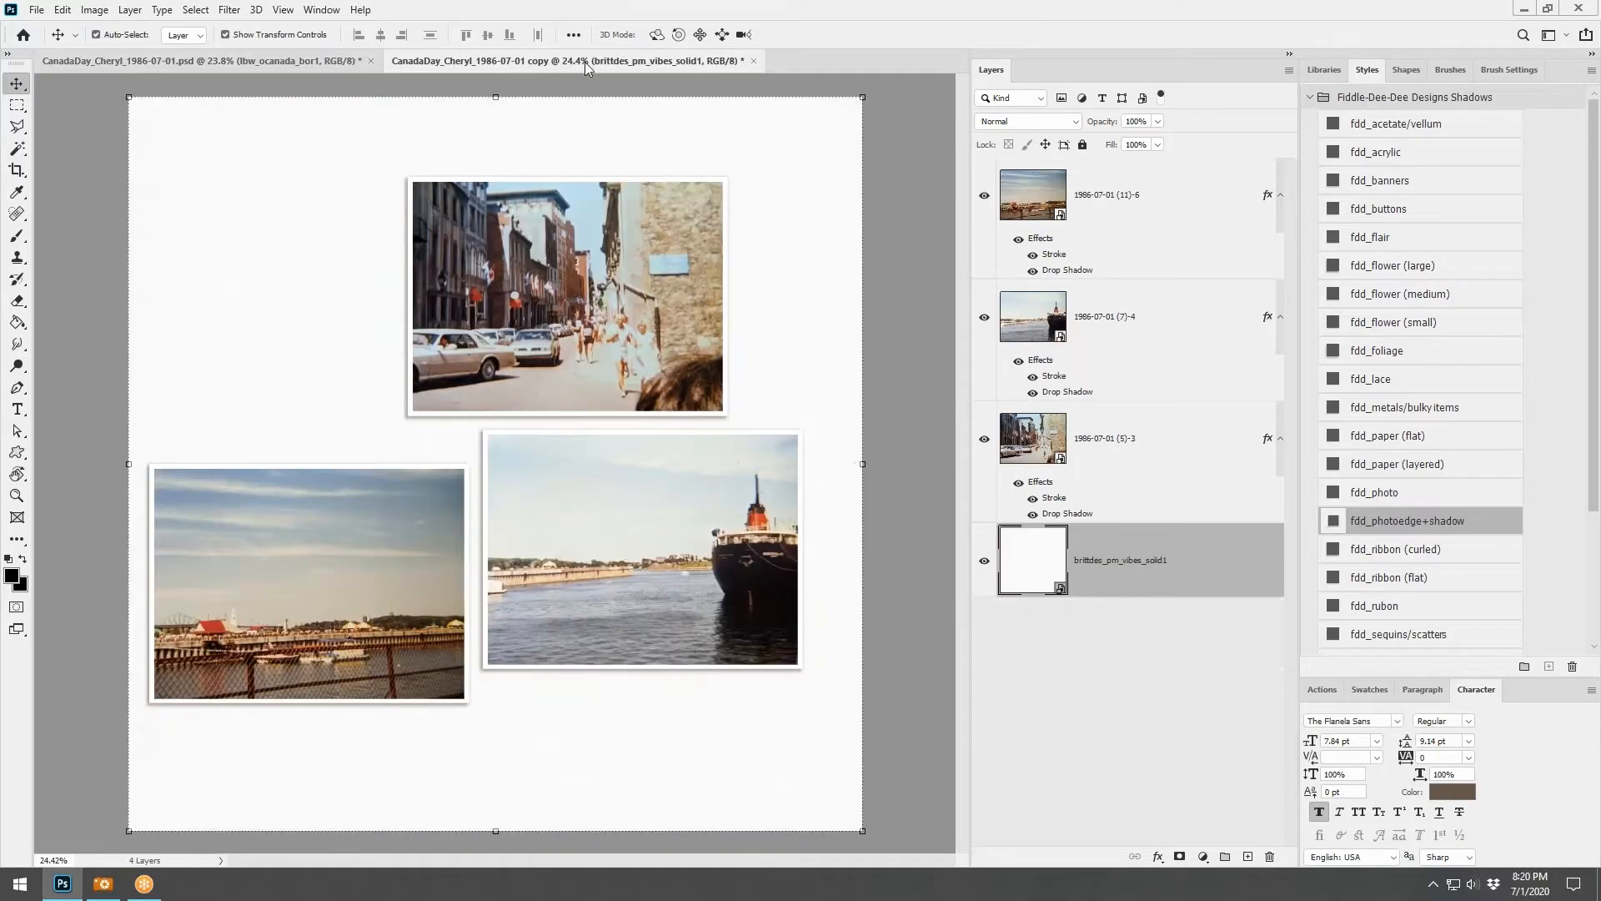
key("alt+Tab")
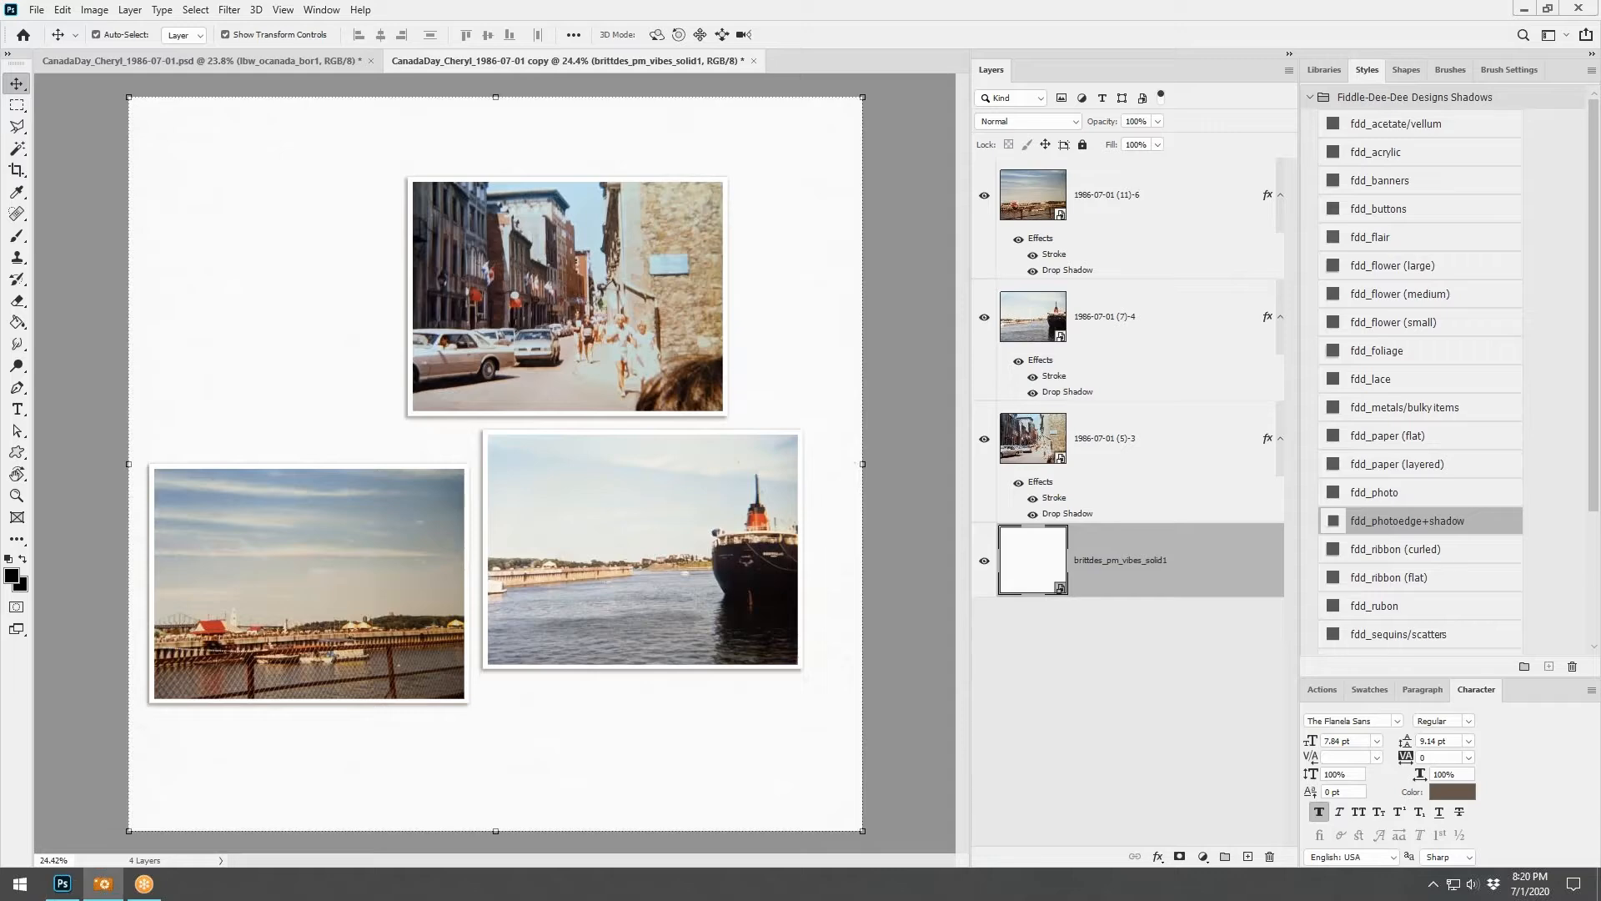
left_click_drag(868, 299, 787, 354)
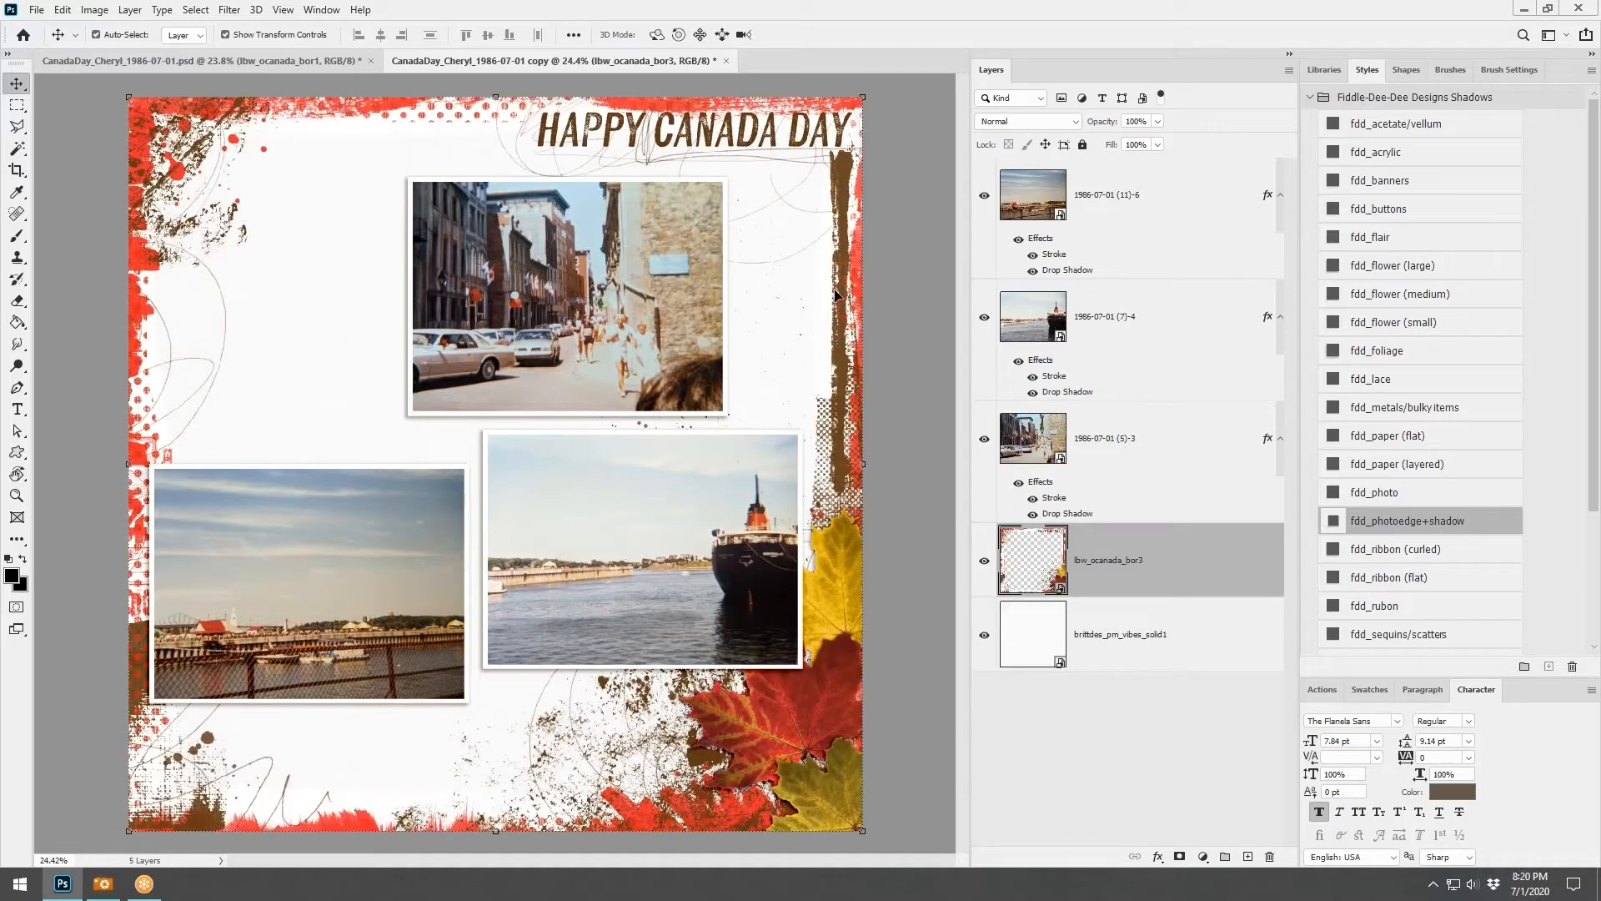
left_click(289, 65)
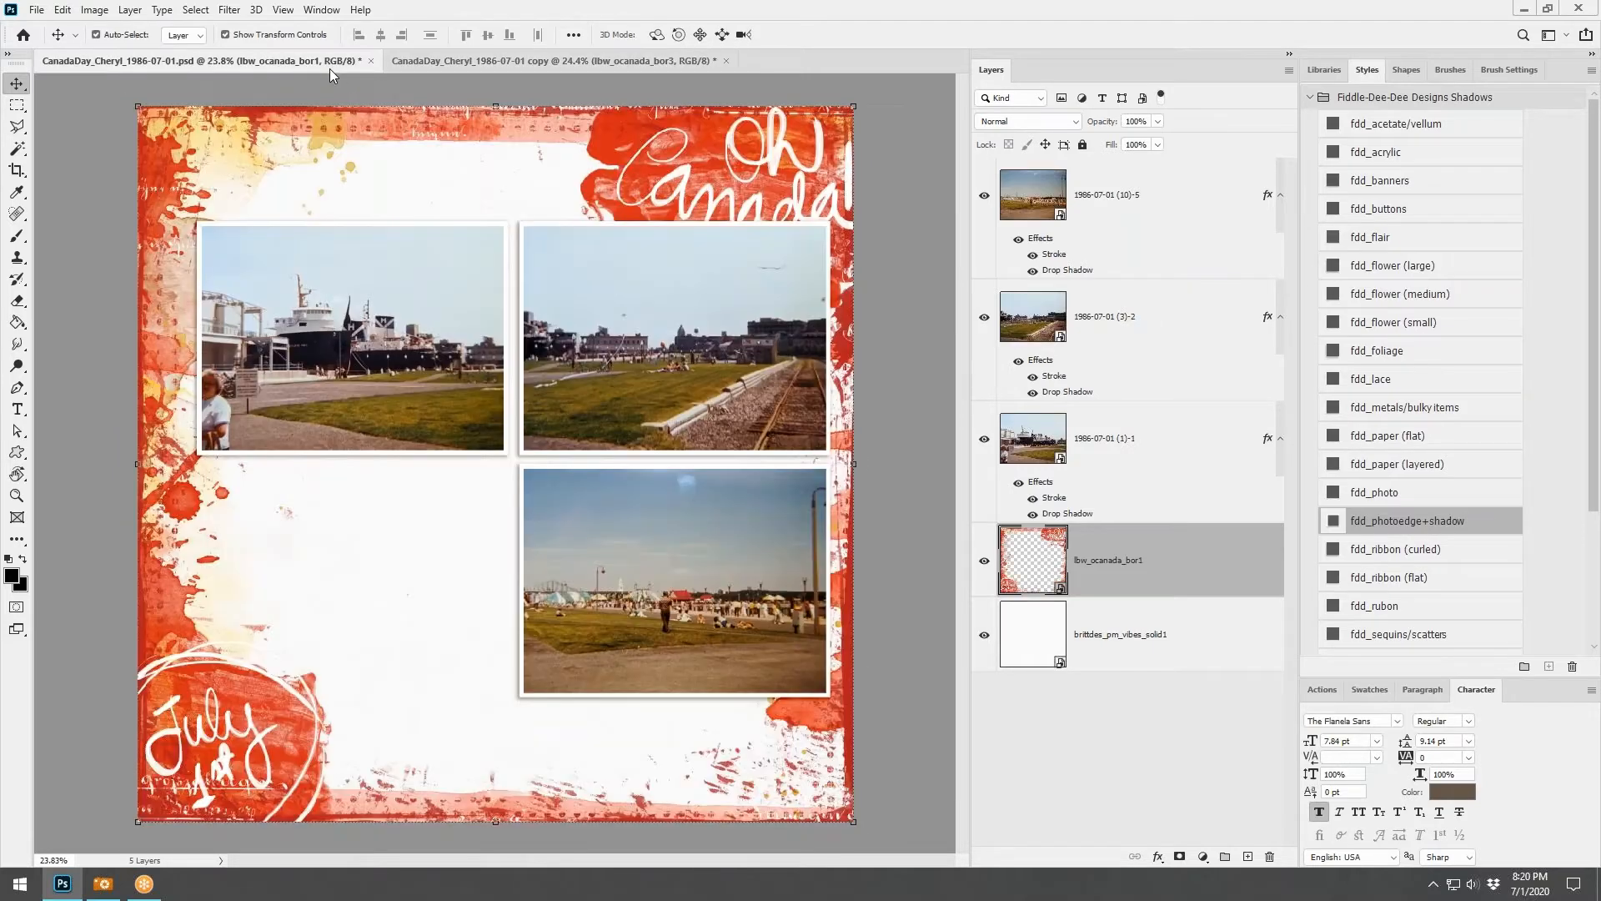
left_click(552, 60)
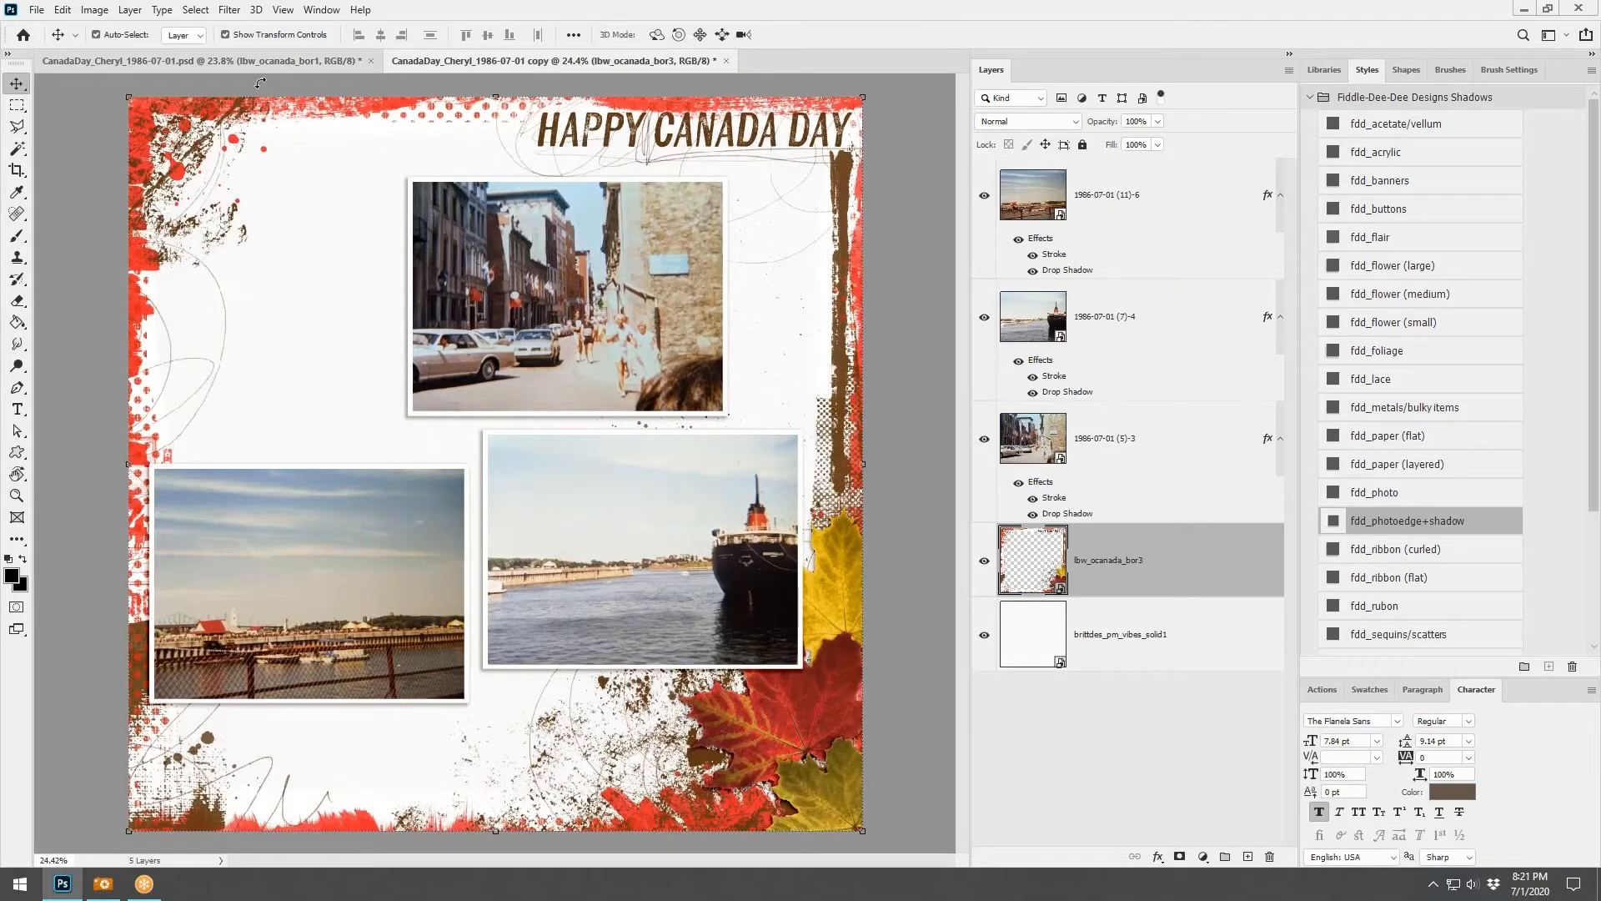
left_click(237, 60)
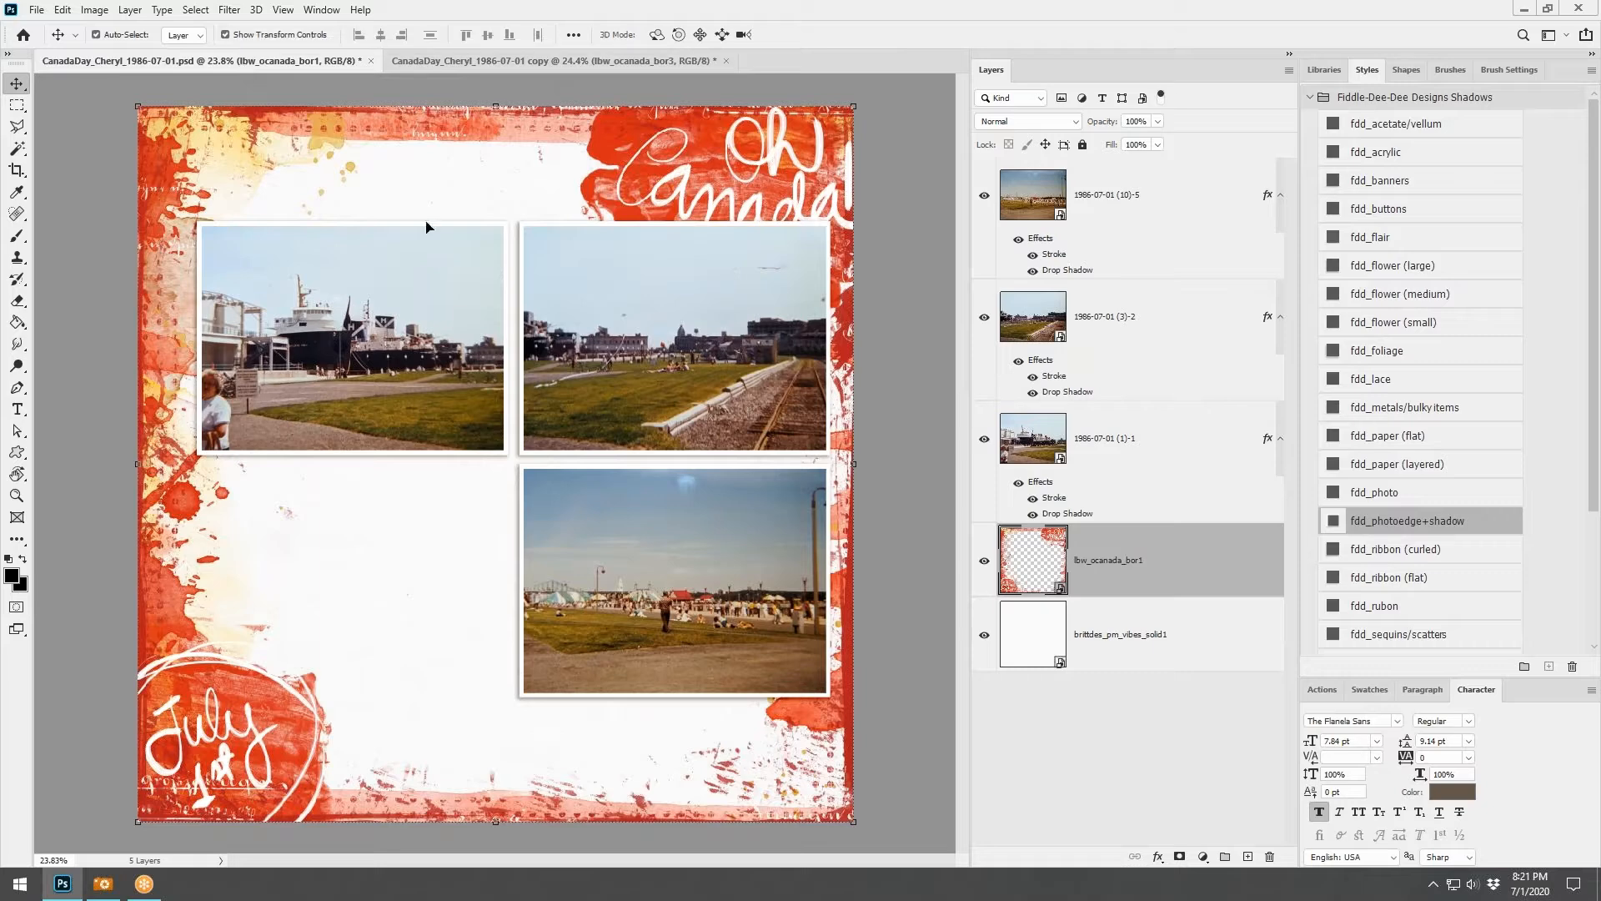
left_click(442, 51)
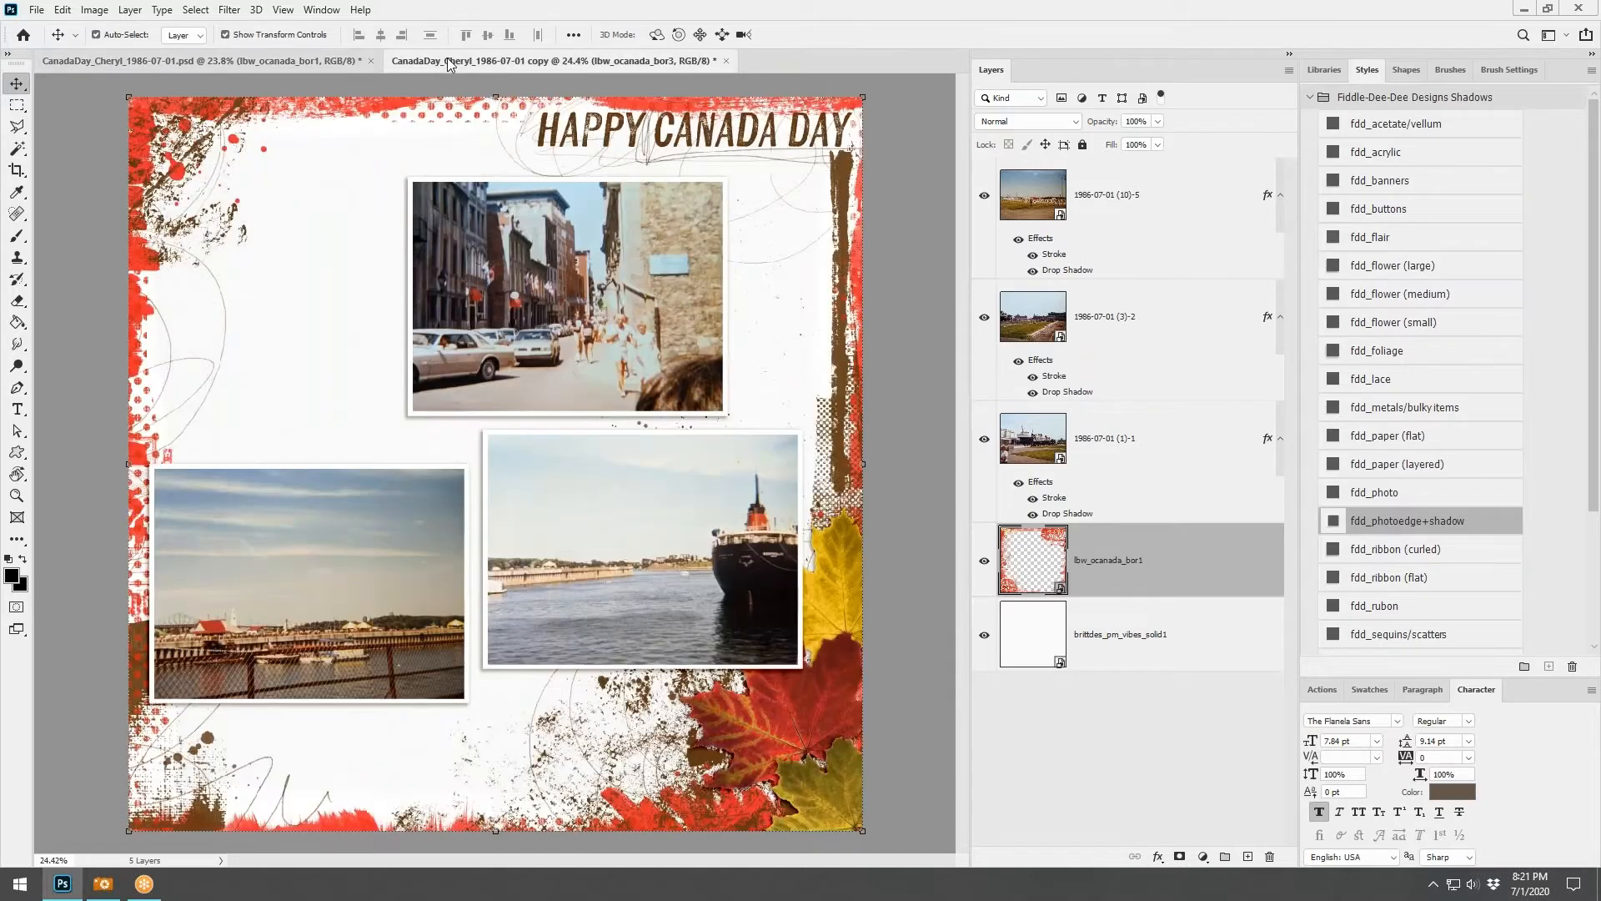
Place brittdes_pm_world_canada_3x4_wordart beside the fairground photo on the original page and copy its MONTREAL line to a new layer
left_click(193, 64)
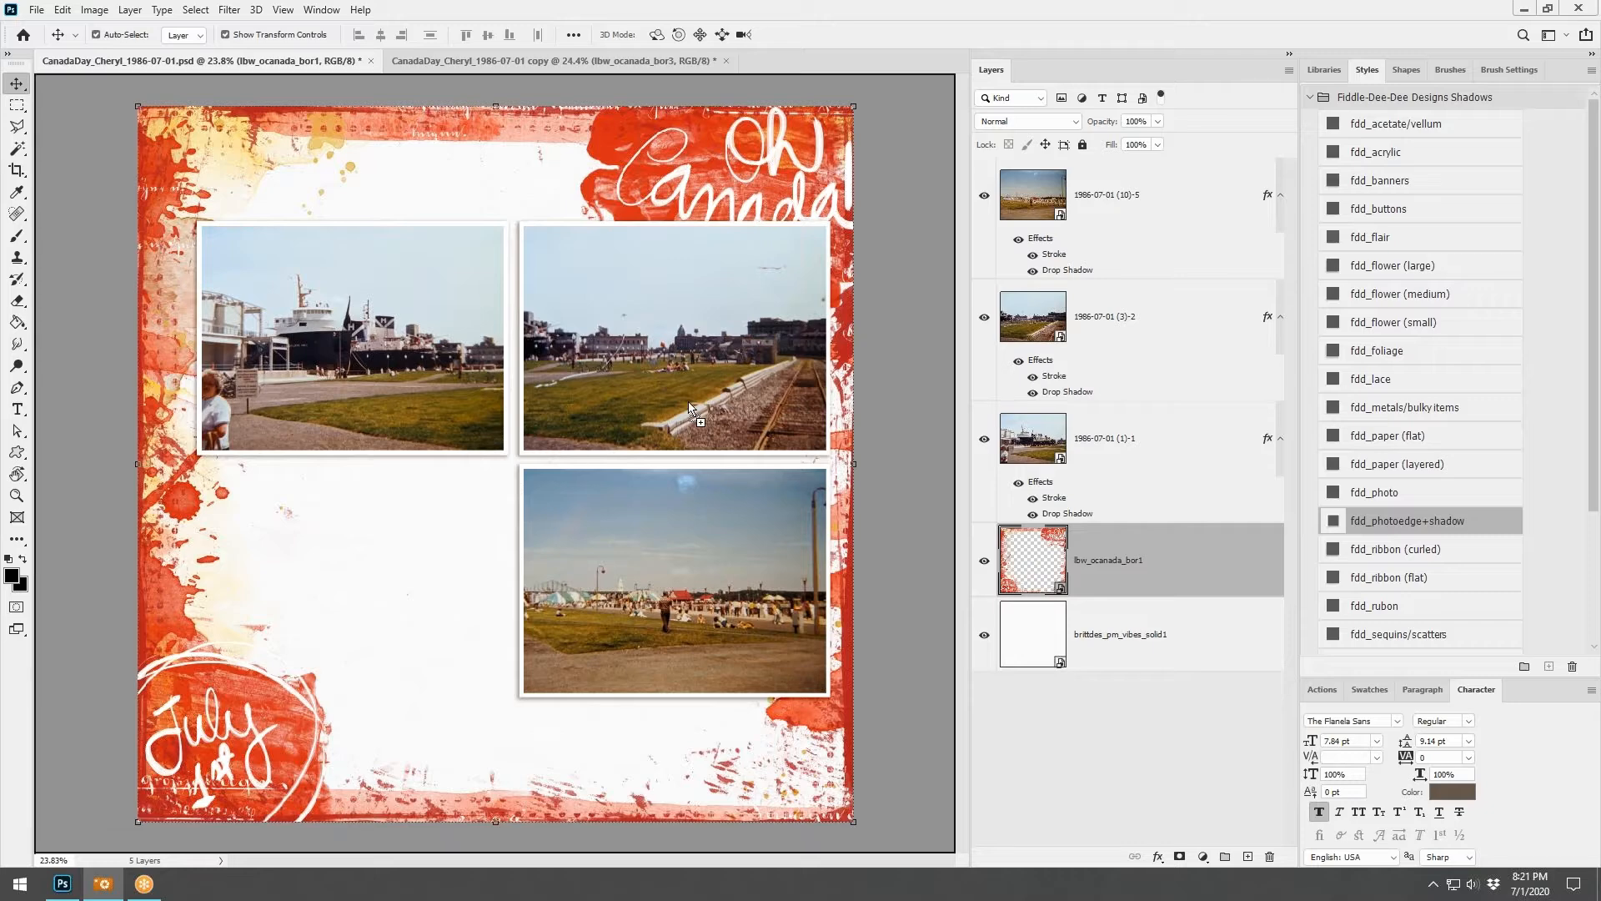
left_click_drag(691, 404, 457, 592)
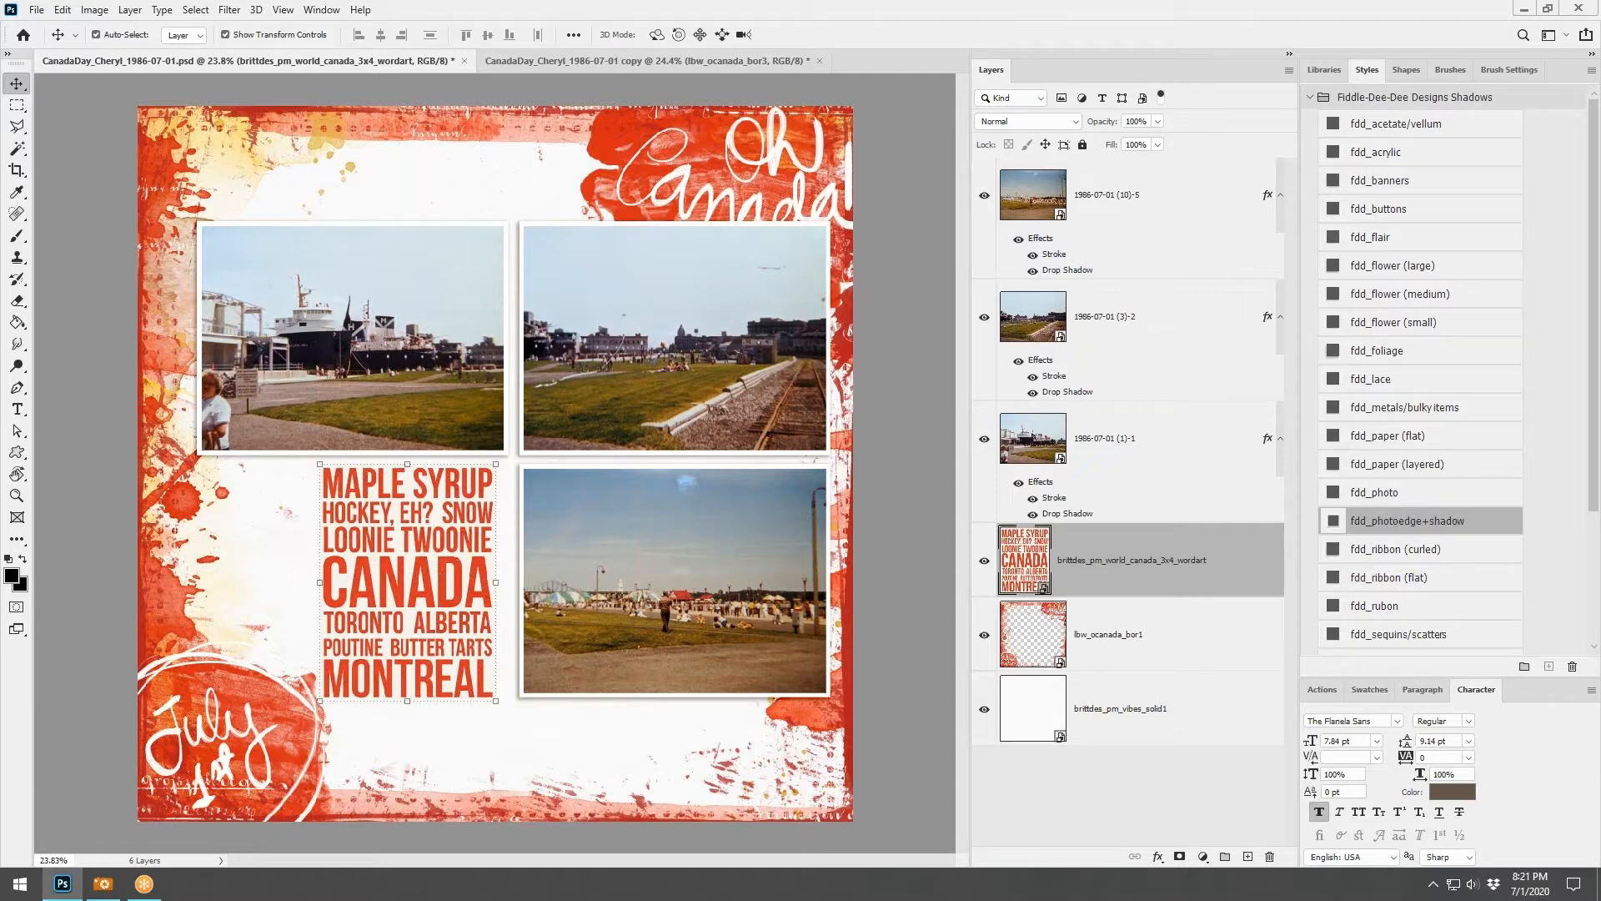
left_click(15, 107)
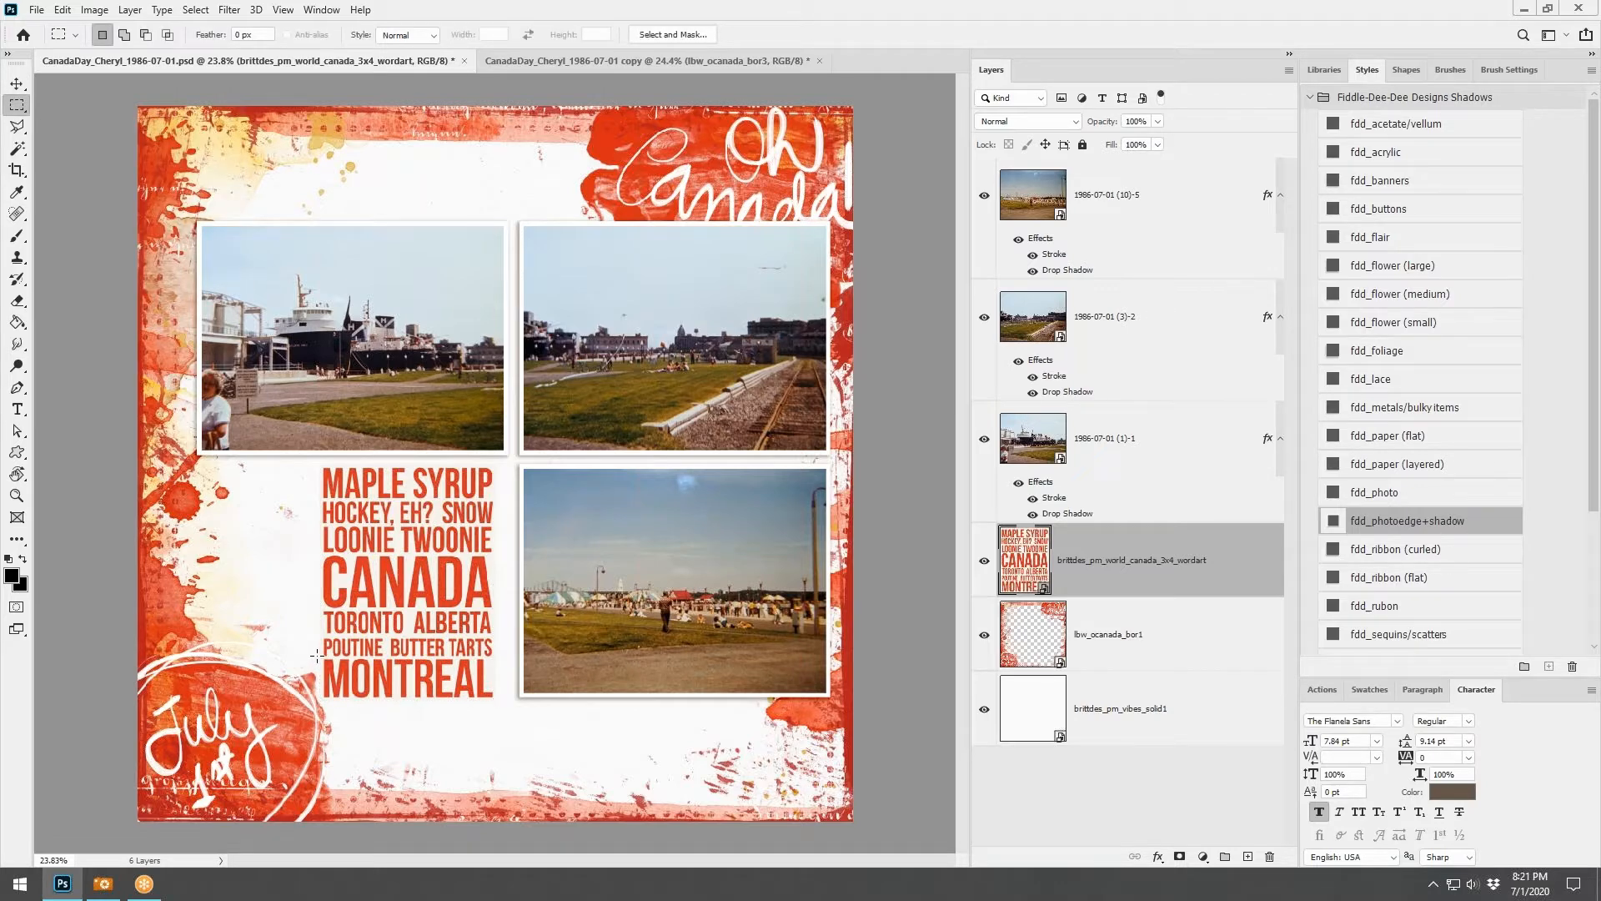
left_click_drag(317, 656, 500, 708)
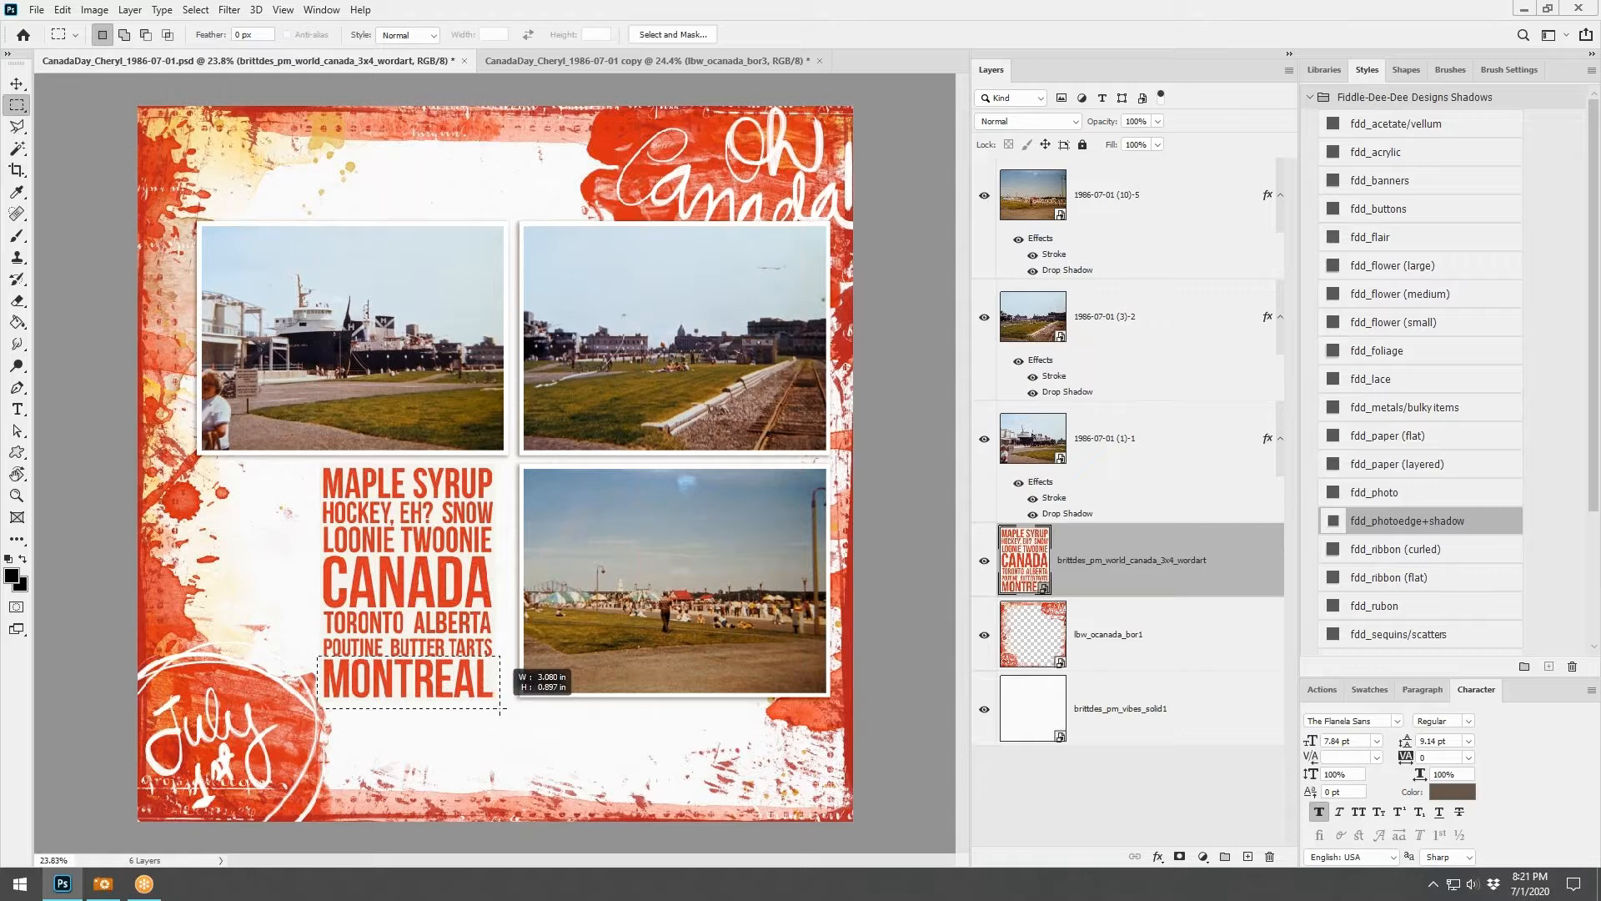
key("ctrl+j")
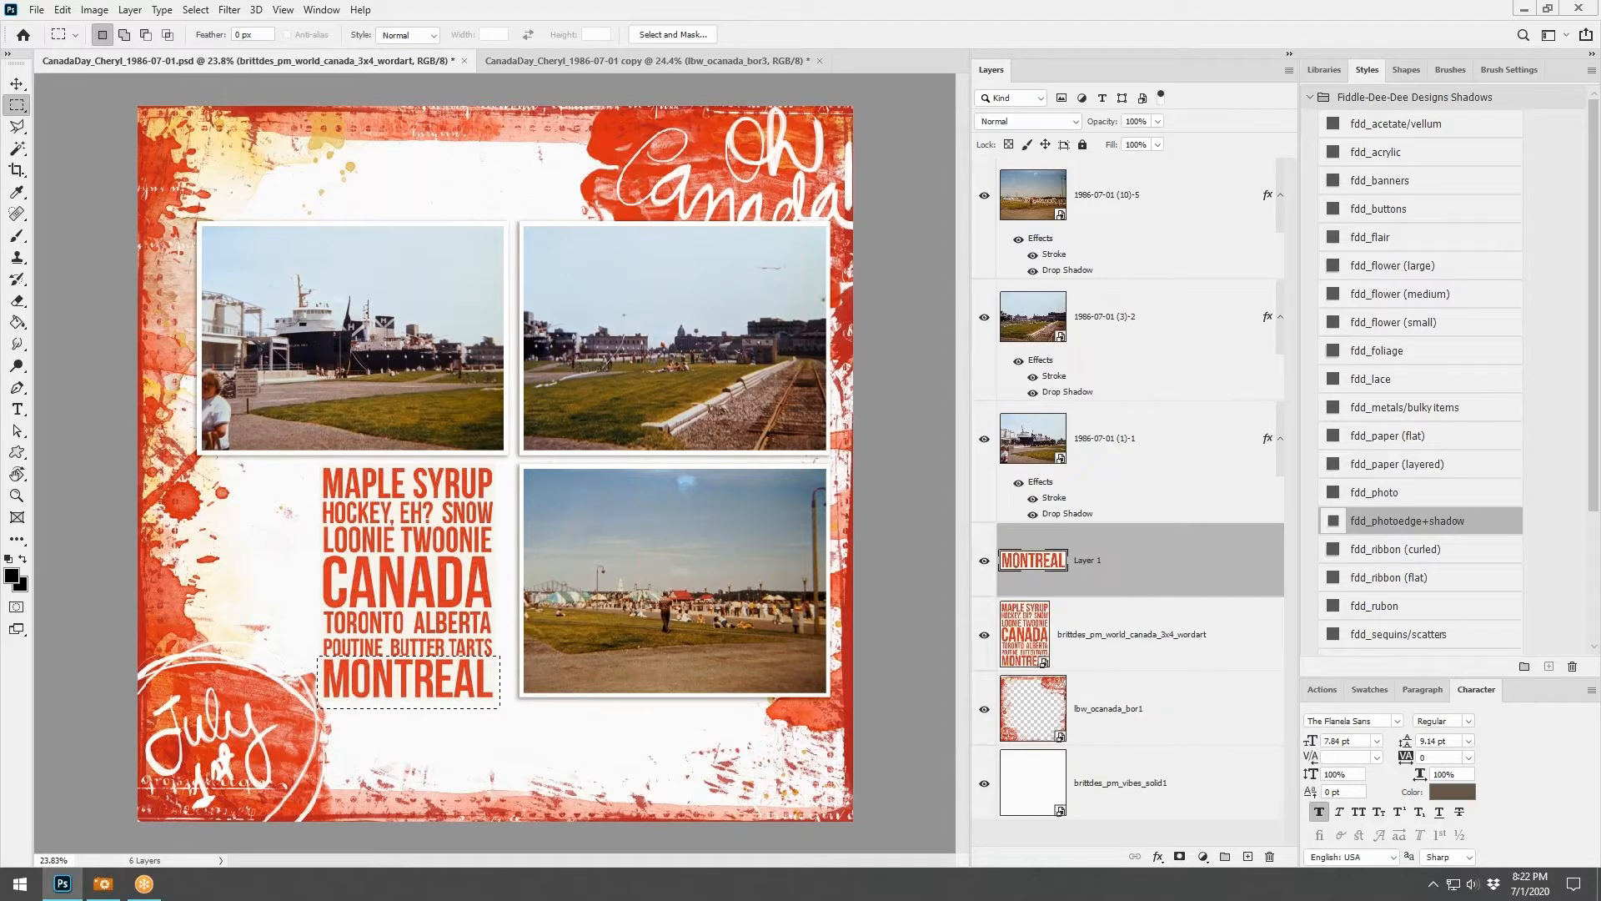
Clear the selection and delete the full word art layer, keeping the separate MONTREAL layer
left_click(460, 696)
right_click(1103, 617)
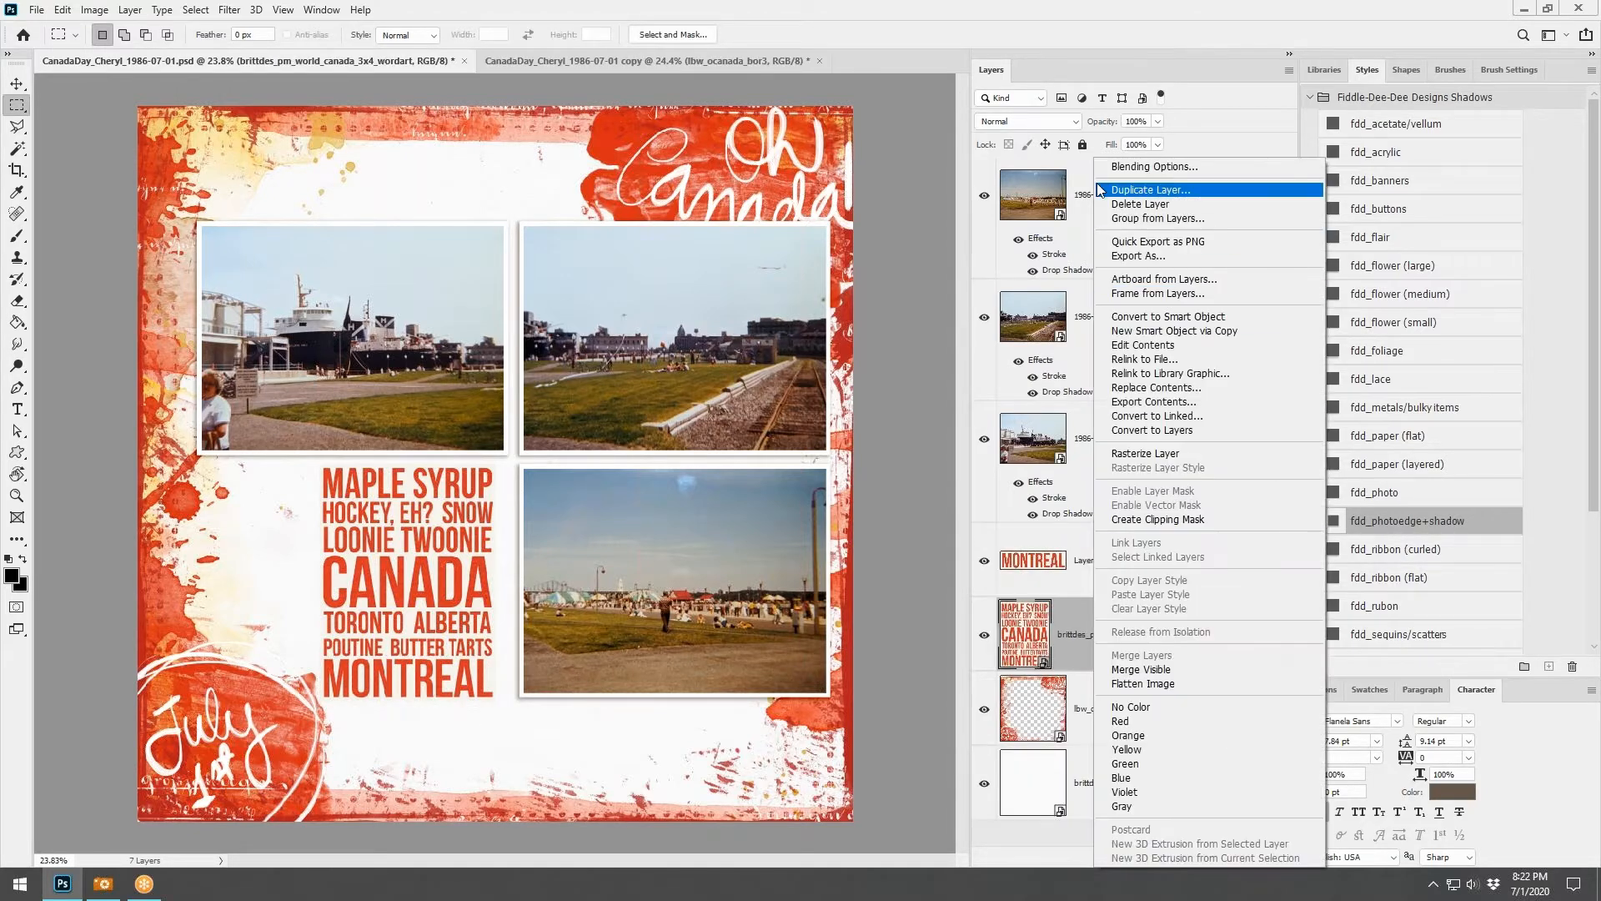
left_click(1103, 205)
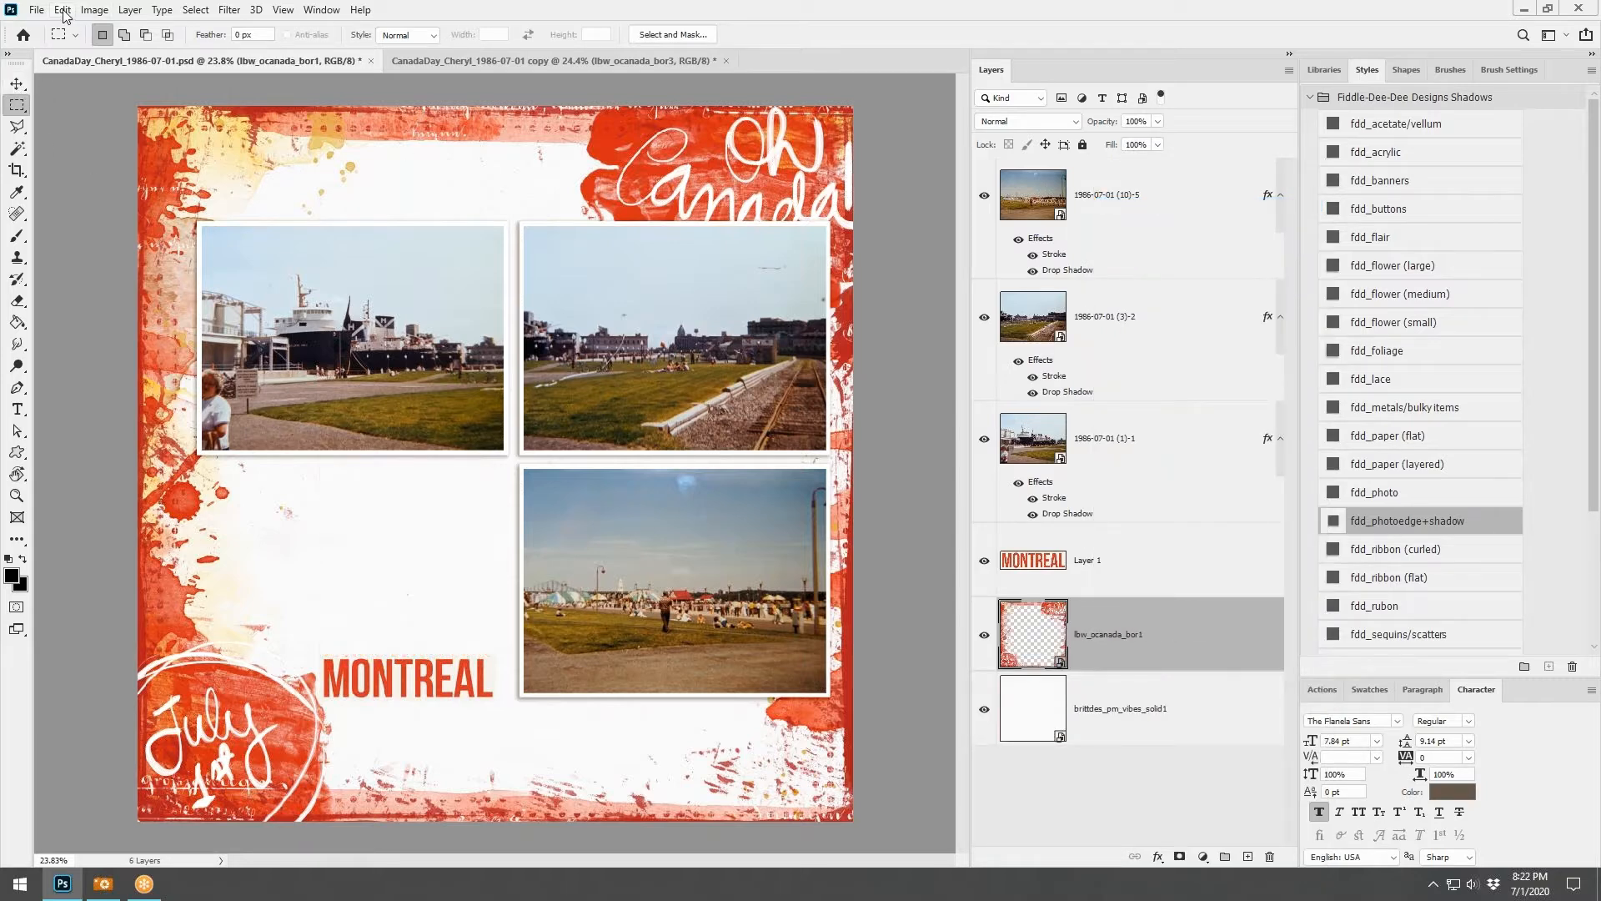
Select a narrow strip along the upper edge of MONTREAL and try to erase the leftover lettering there
scroll(294, 625, "up", 3)
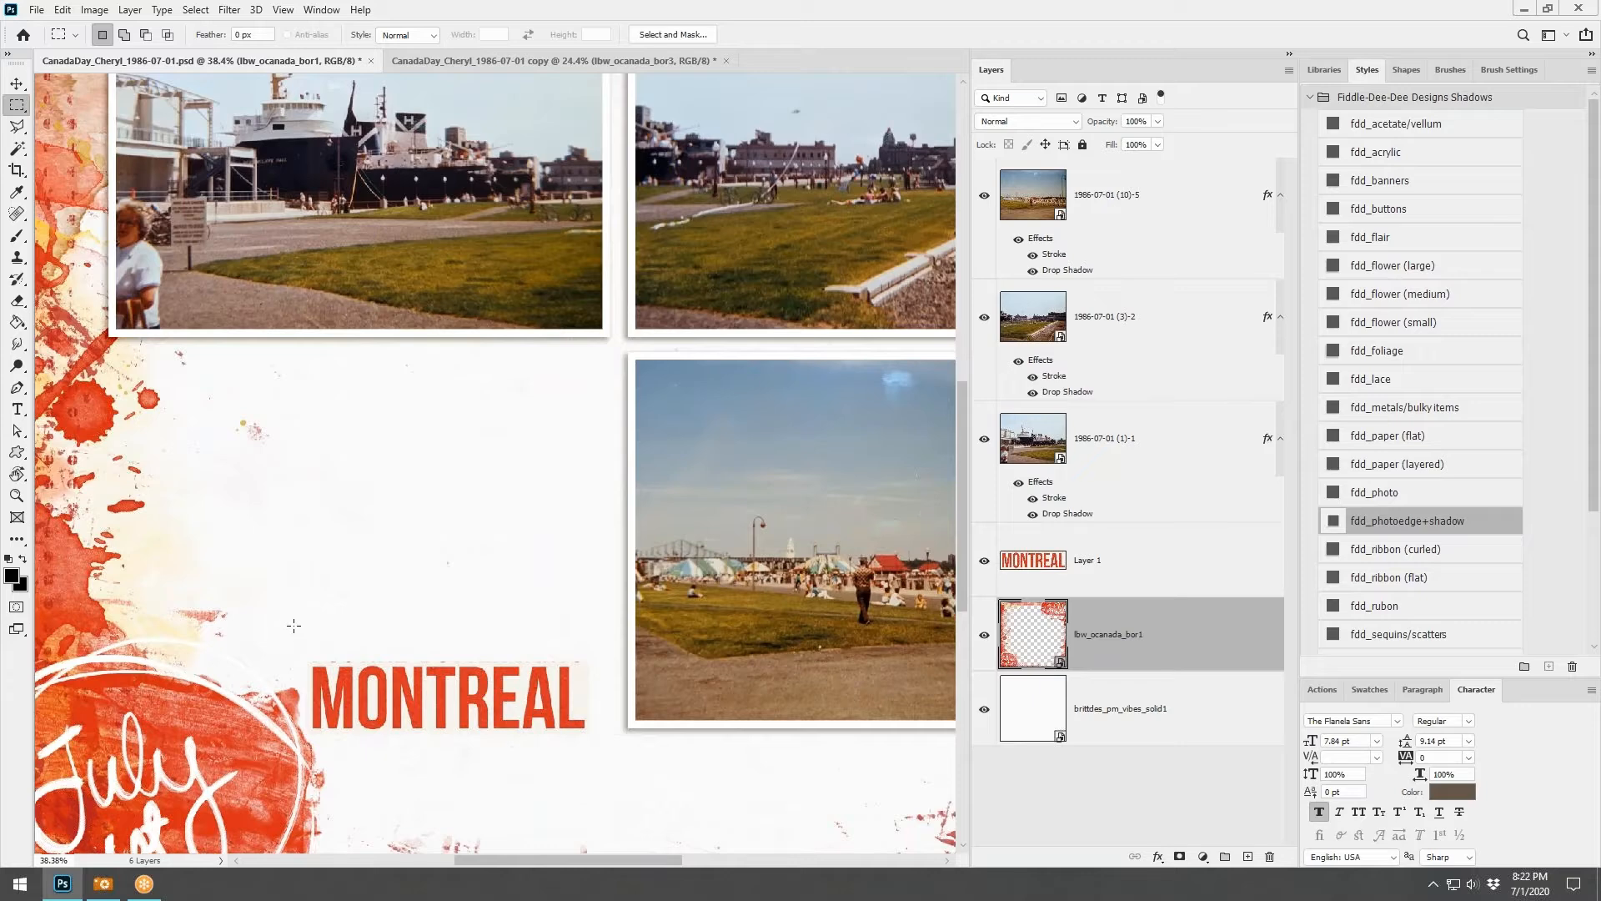
left_click_drag(293, 626, 596, 664)
key("Delete")
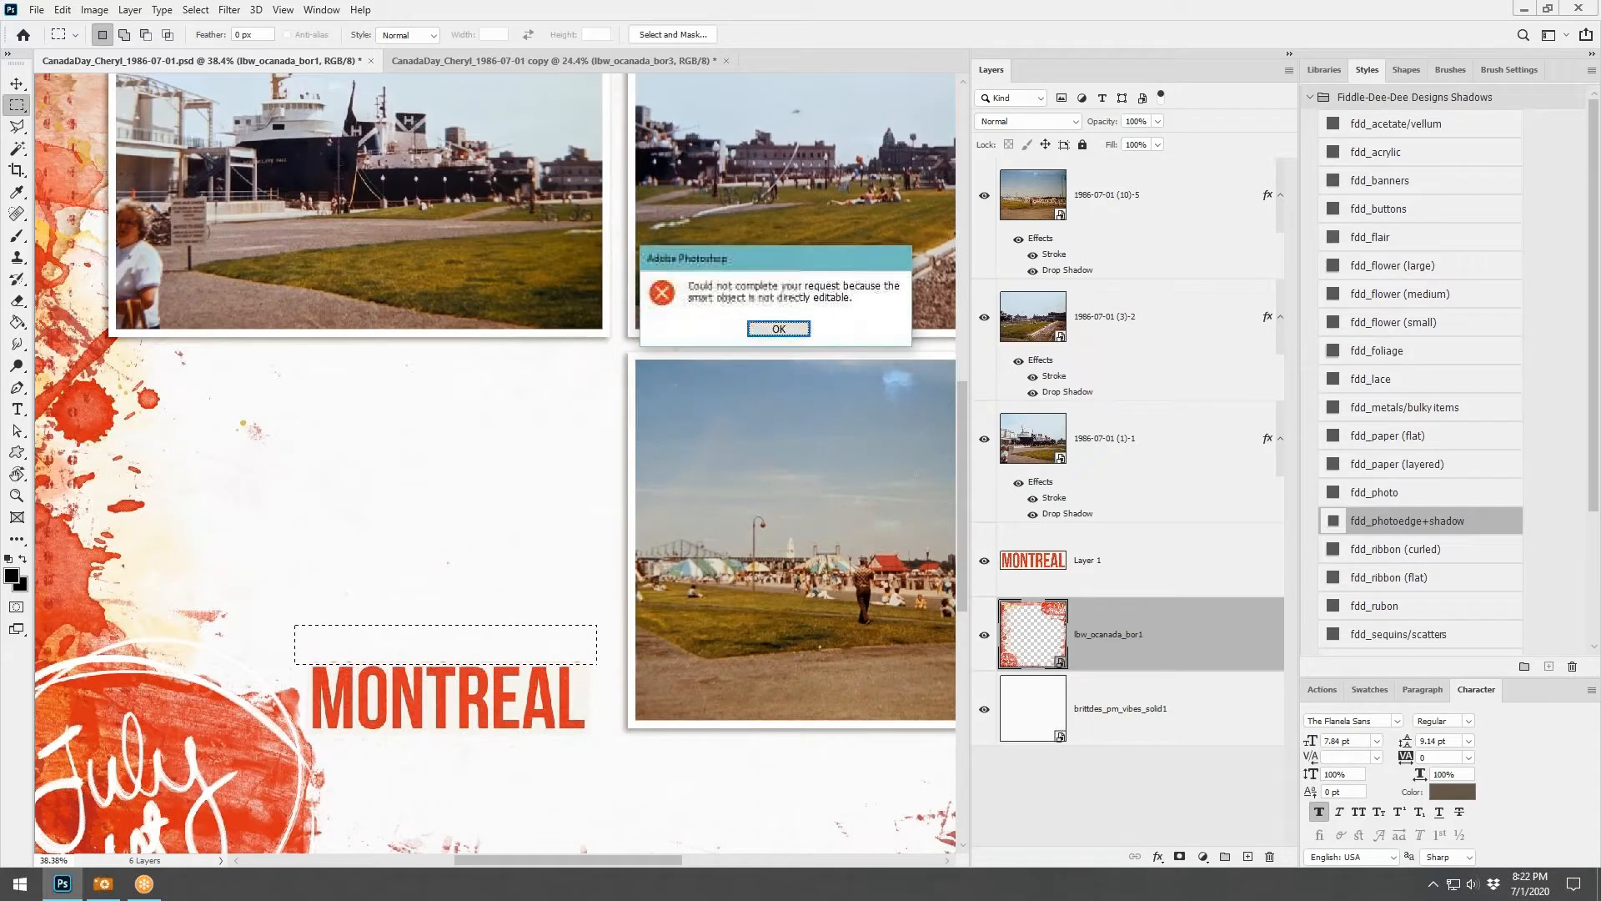
left_click(778, 328)
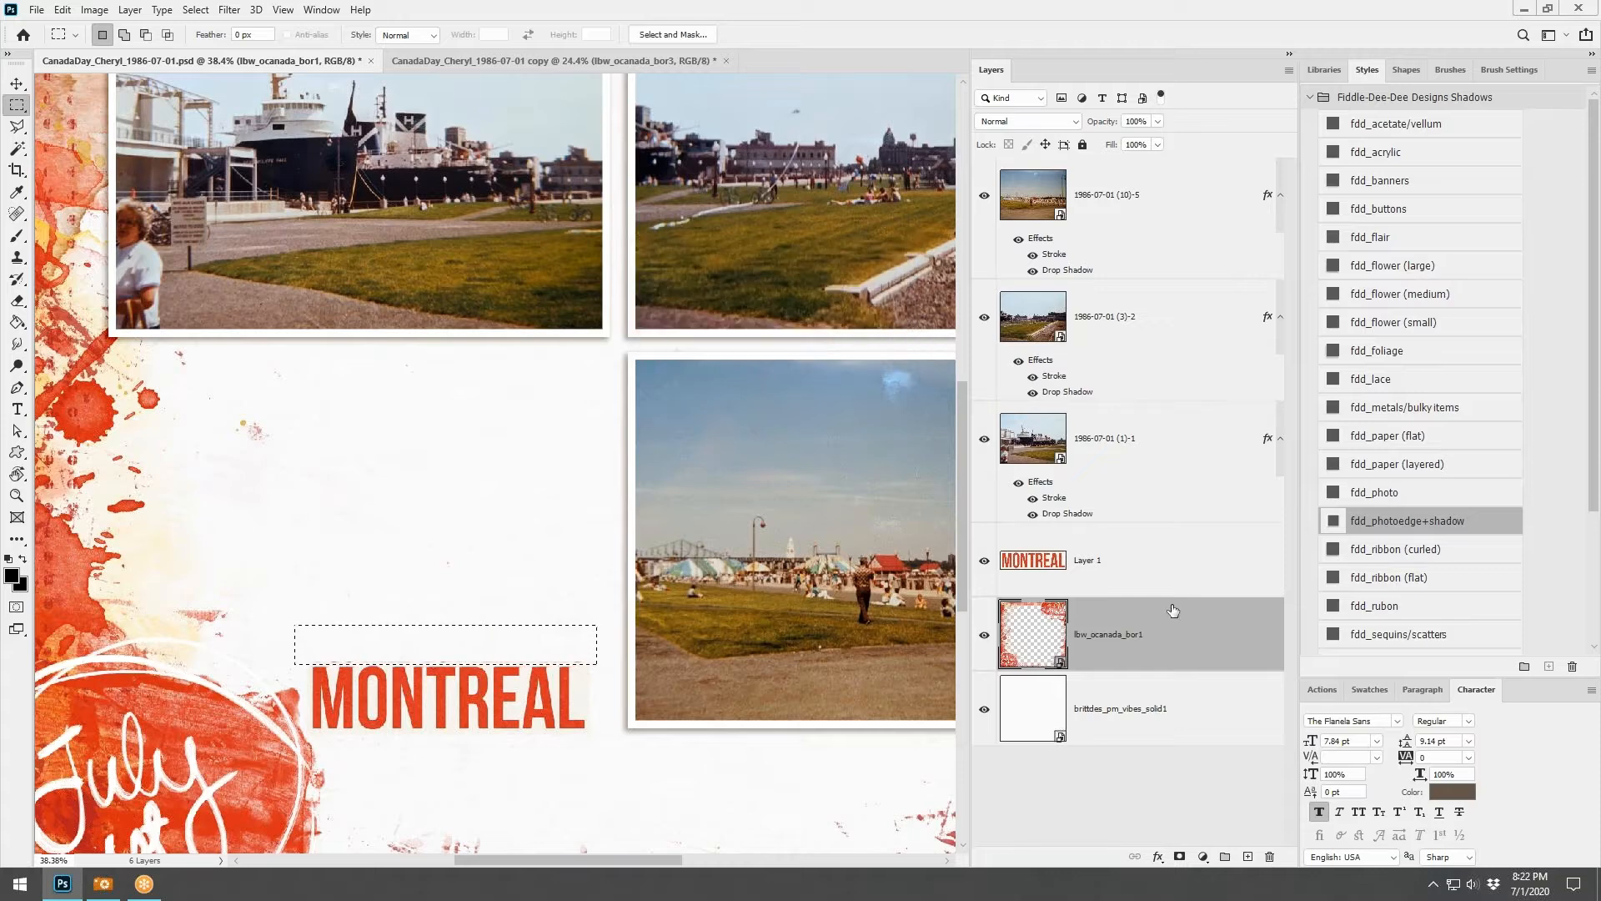
left_click(1131, 569)
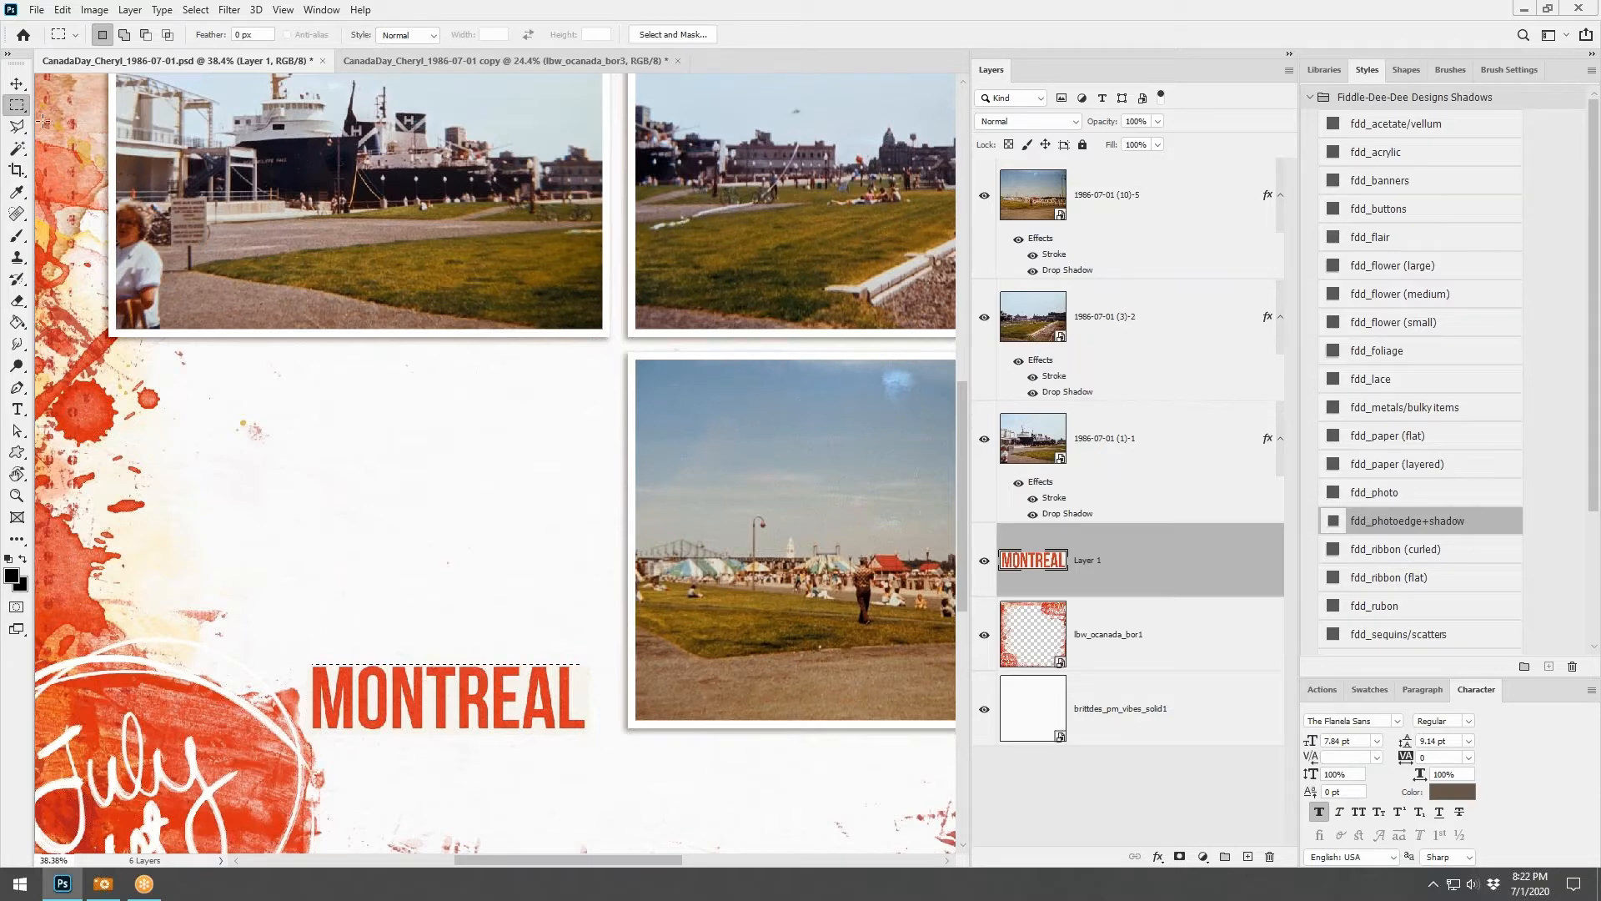
Apply the fdd_paper (layered) shadow style to the MONTREAL piece and move it beside the July 1st circle
left_click(16, 84)
left_click_drag(492, 674, 476, 469)
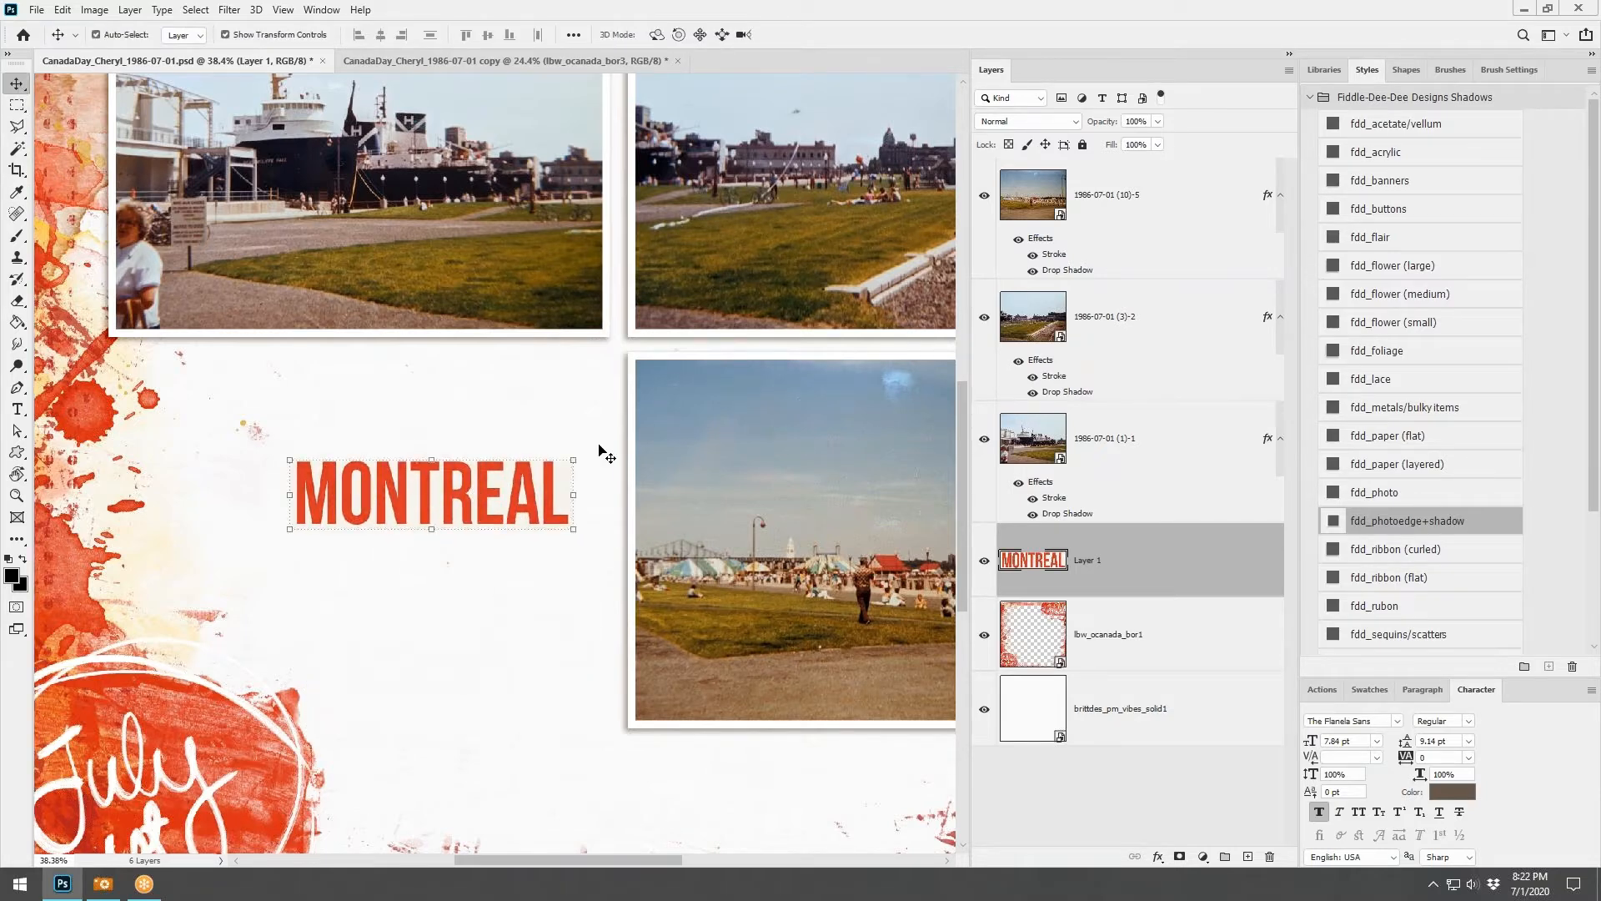
left_click(1427, 464)
scroll(538, 472, "down", 3)
scroll(546, 463, "down", 2)
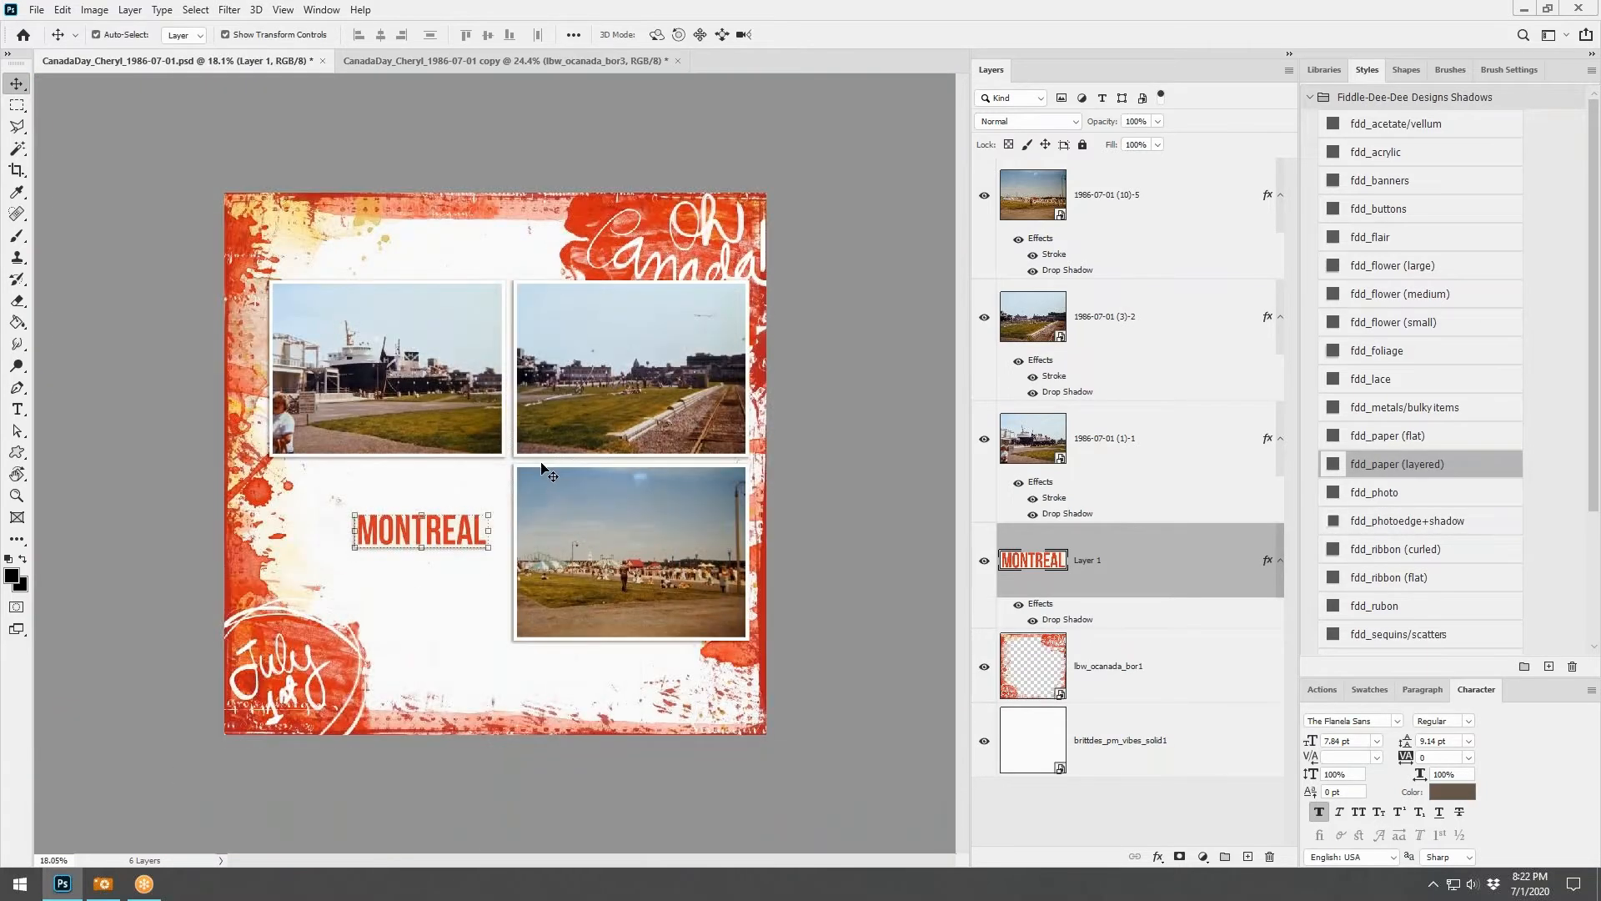
left_click_drag(468, 534, 446, 695)
Delete the MONTREAL layer and place the full Canada word art again in the gap beneath the ship photo
right_click(1128, 563)
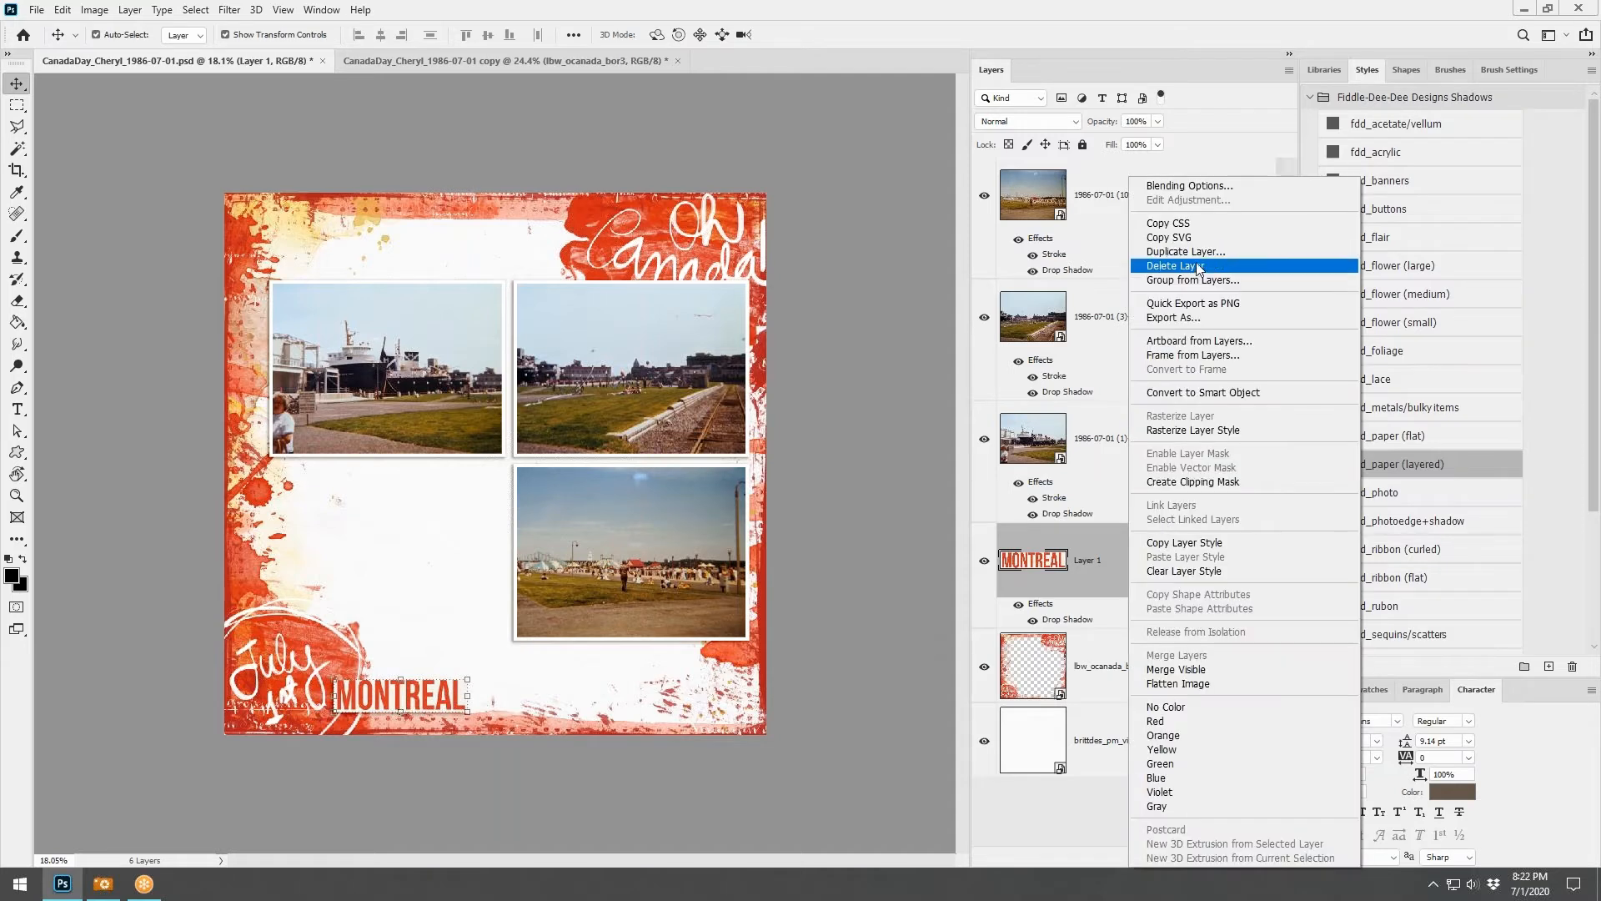
left_click(1199, 265)
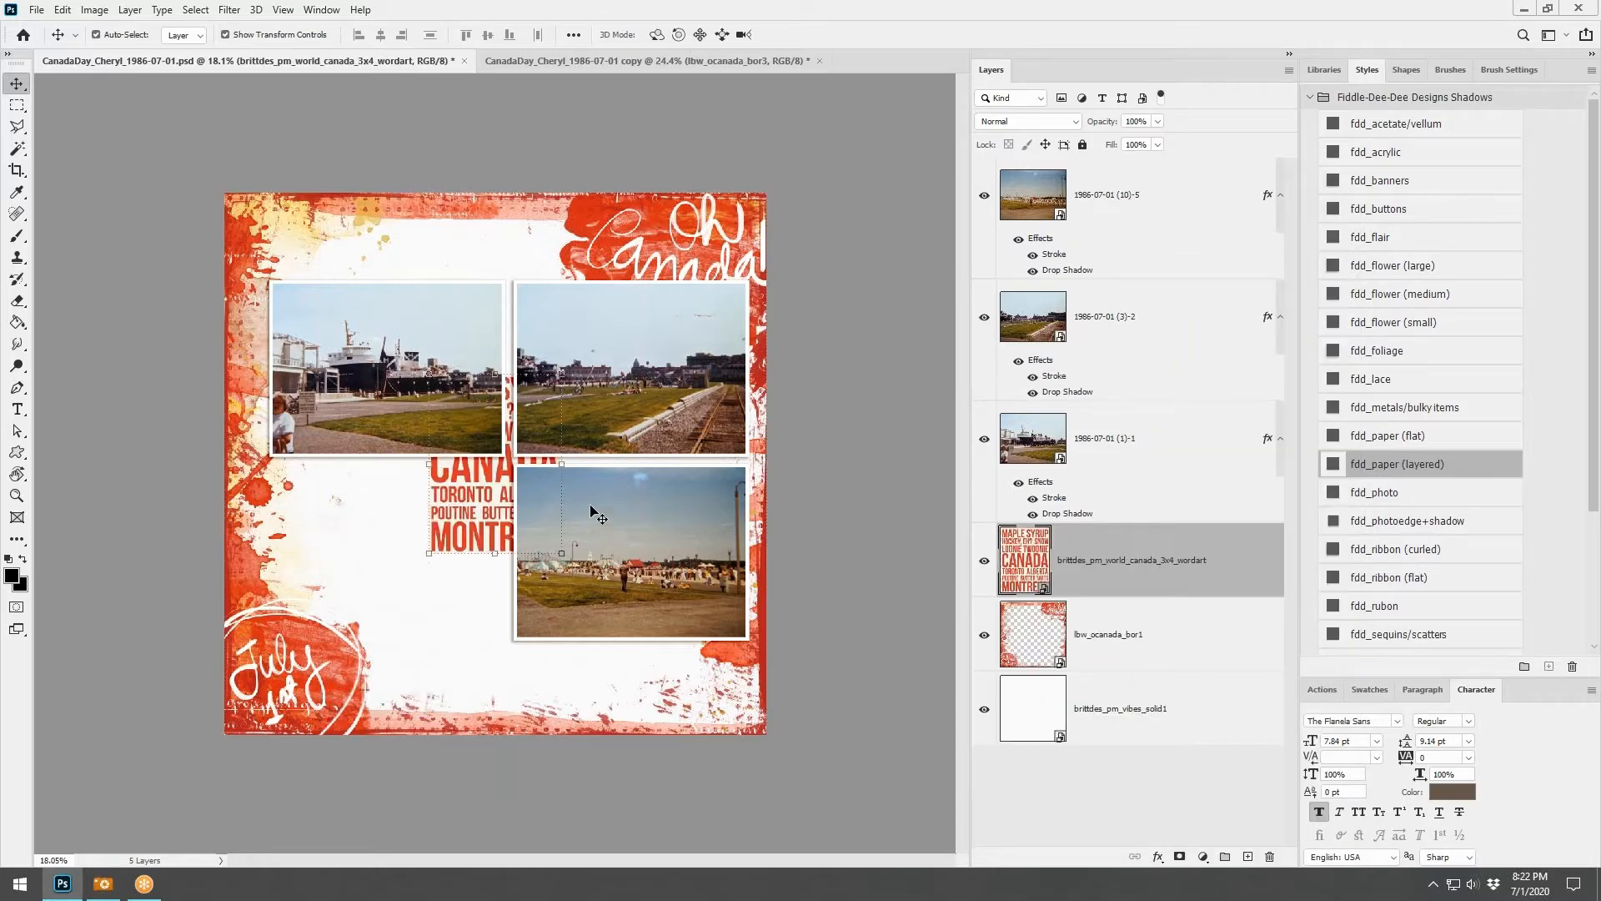
left_click_drag(459, 478, 394, 542)
scroll(393, 615, "up", 6)
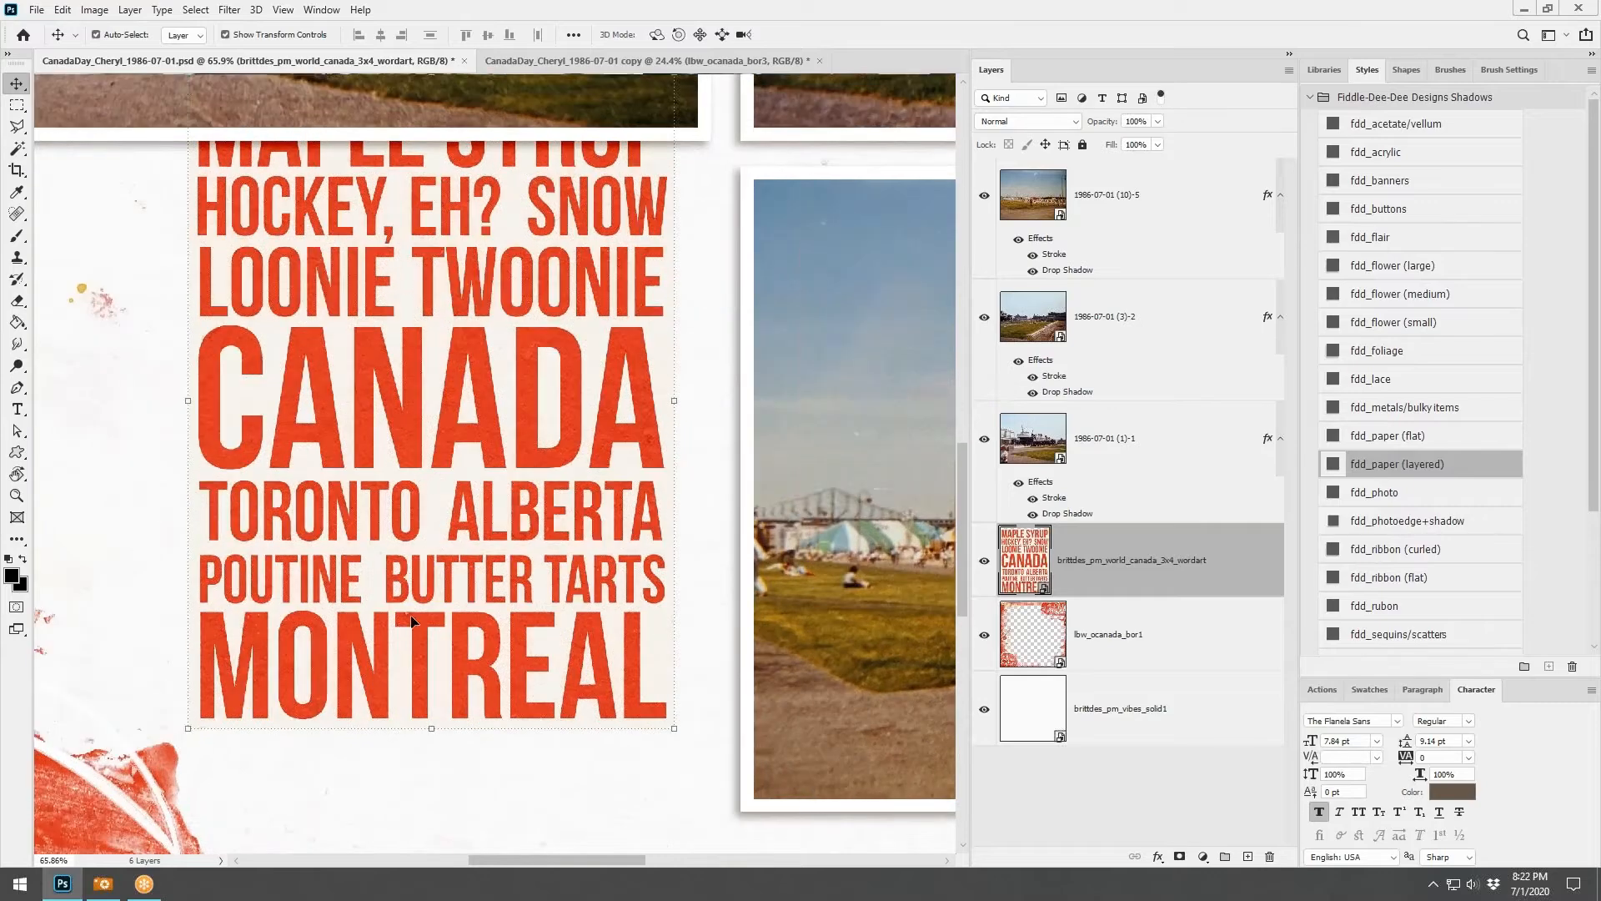
Copy the MONTREAL line of the Canada word art to its own layer and delete the full word art layer
left_click(12, 108)
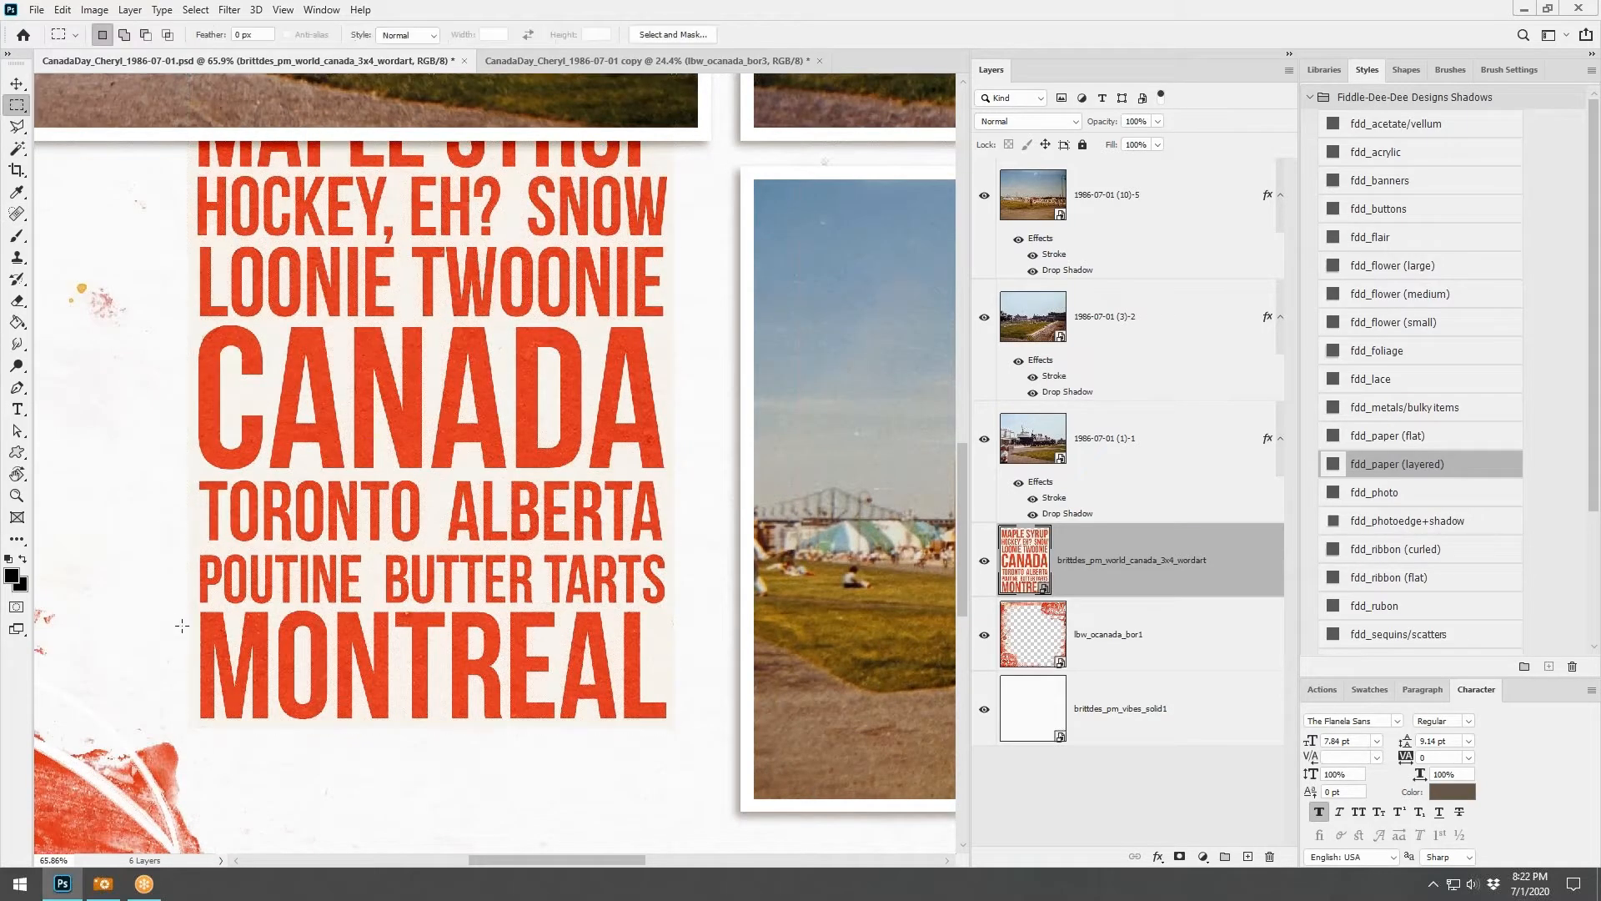
left_click_drag(190, 602, 673, 729)
key("ctrl+j")
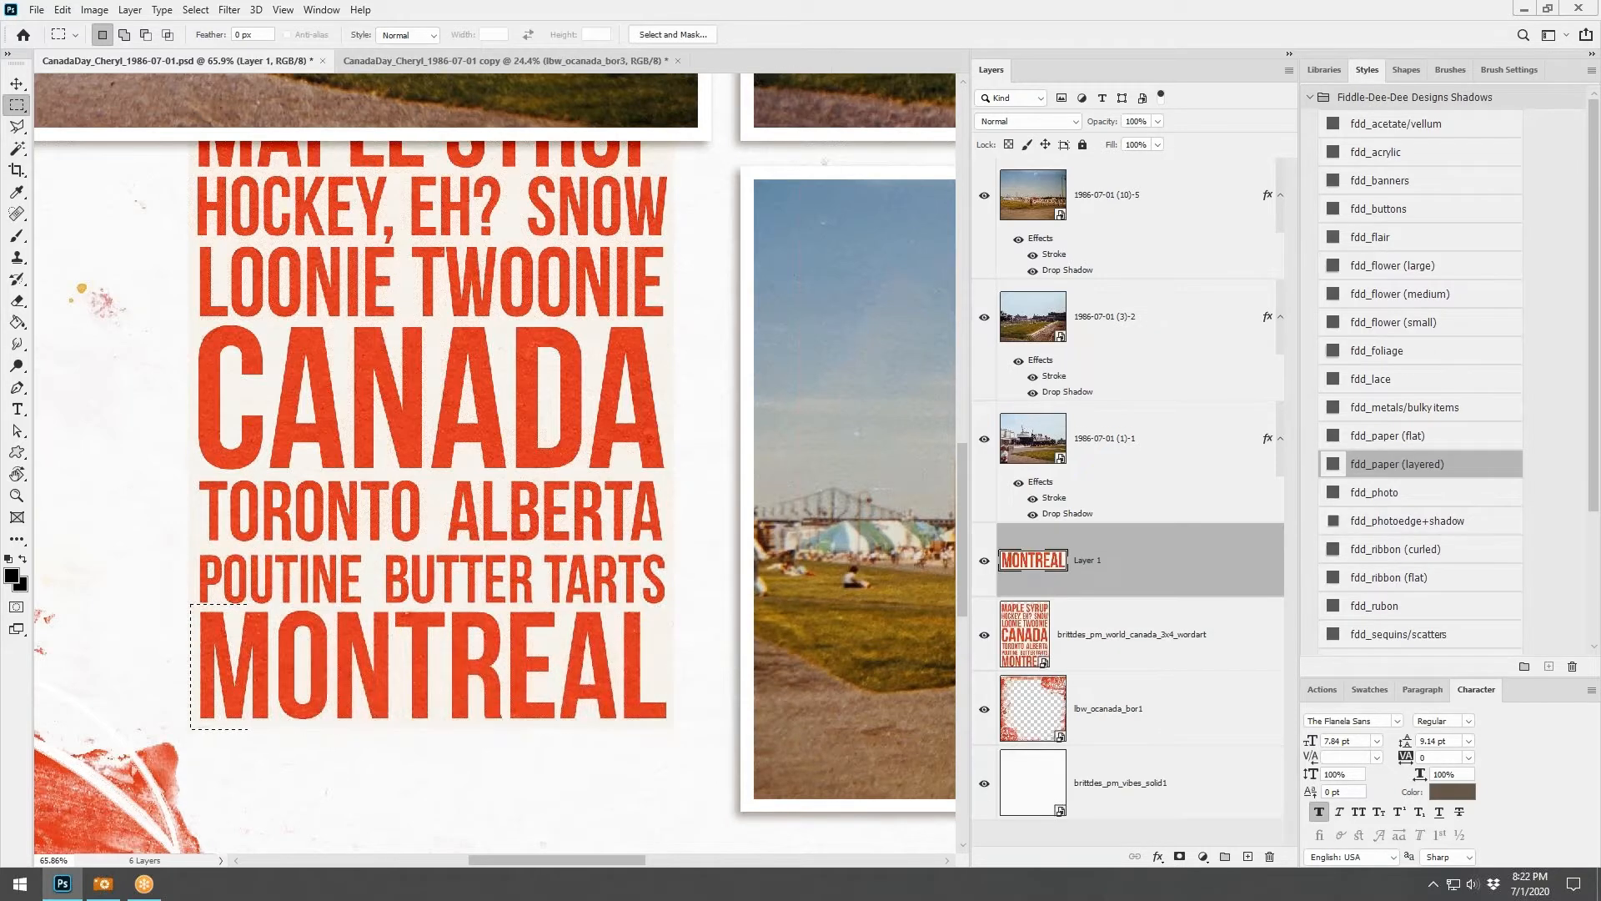
right_click(1111, 649)
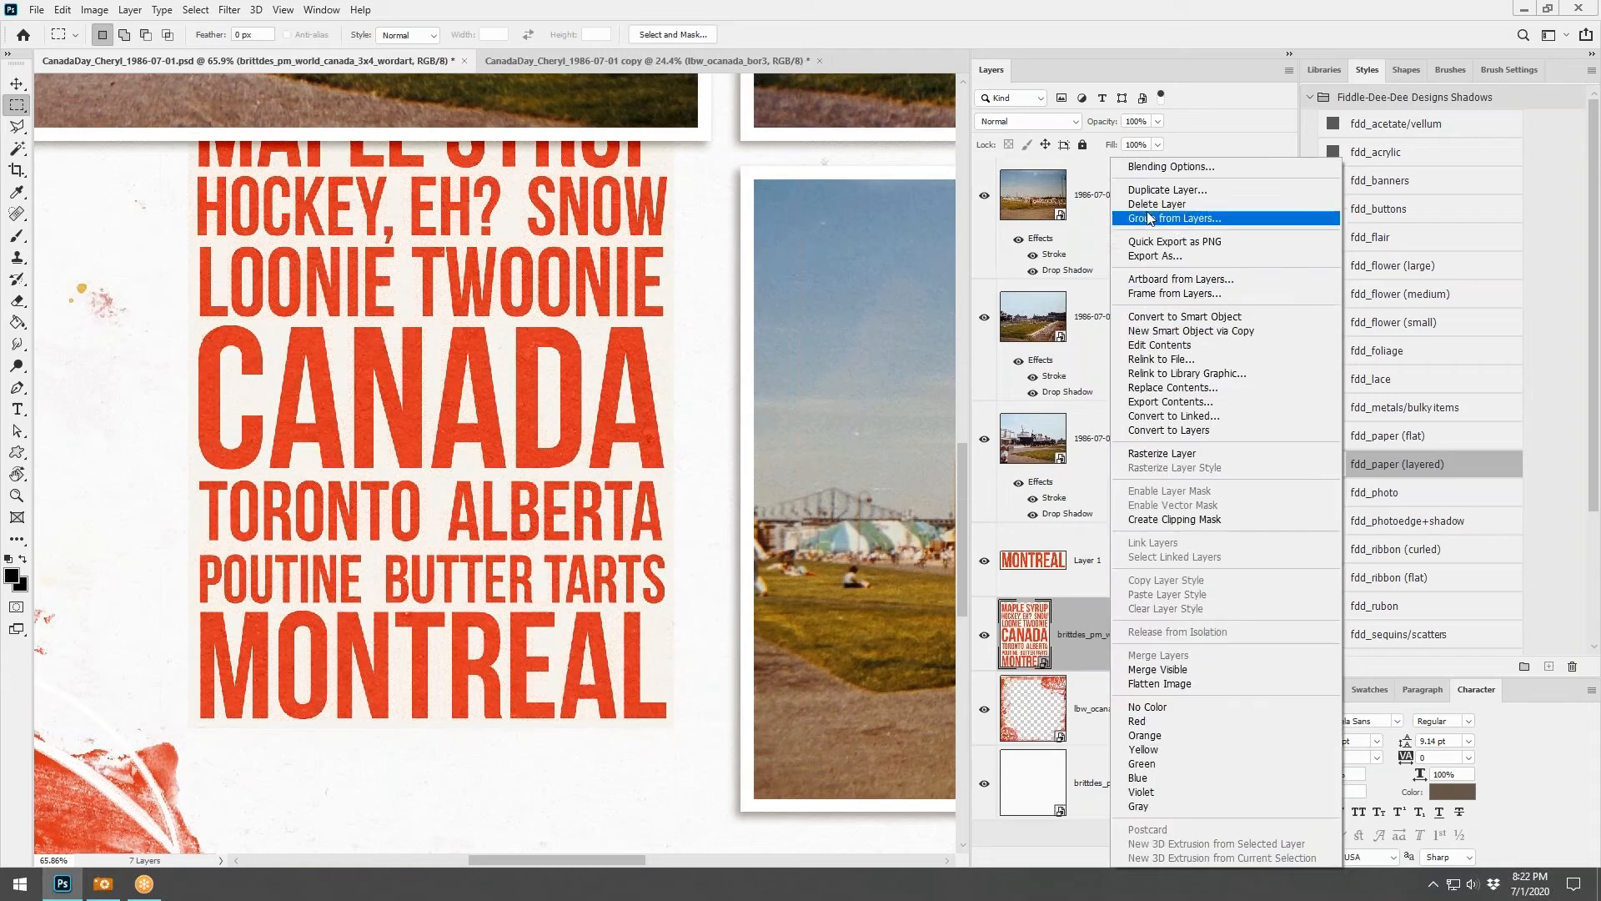
left_click(1160, 203)
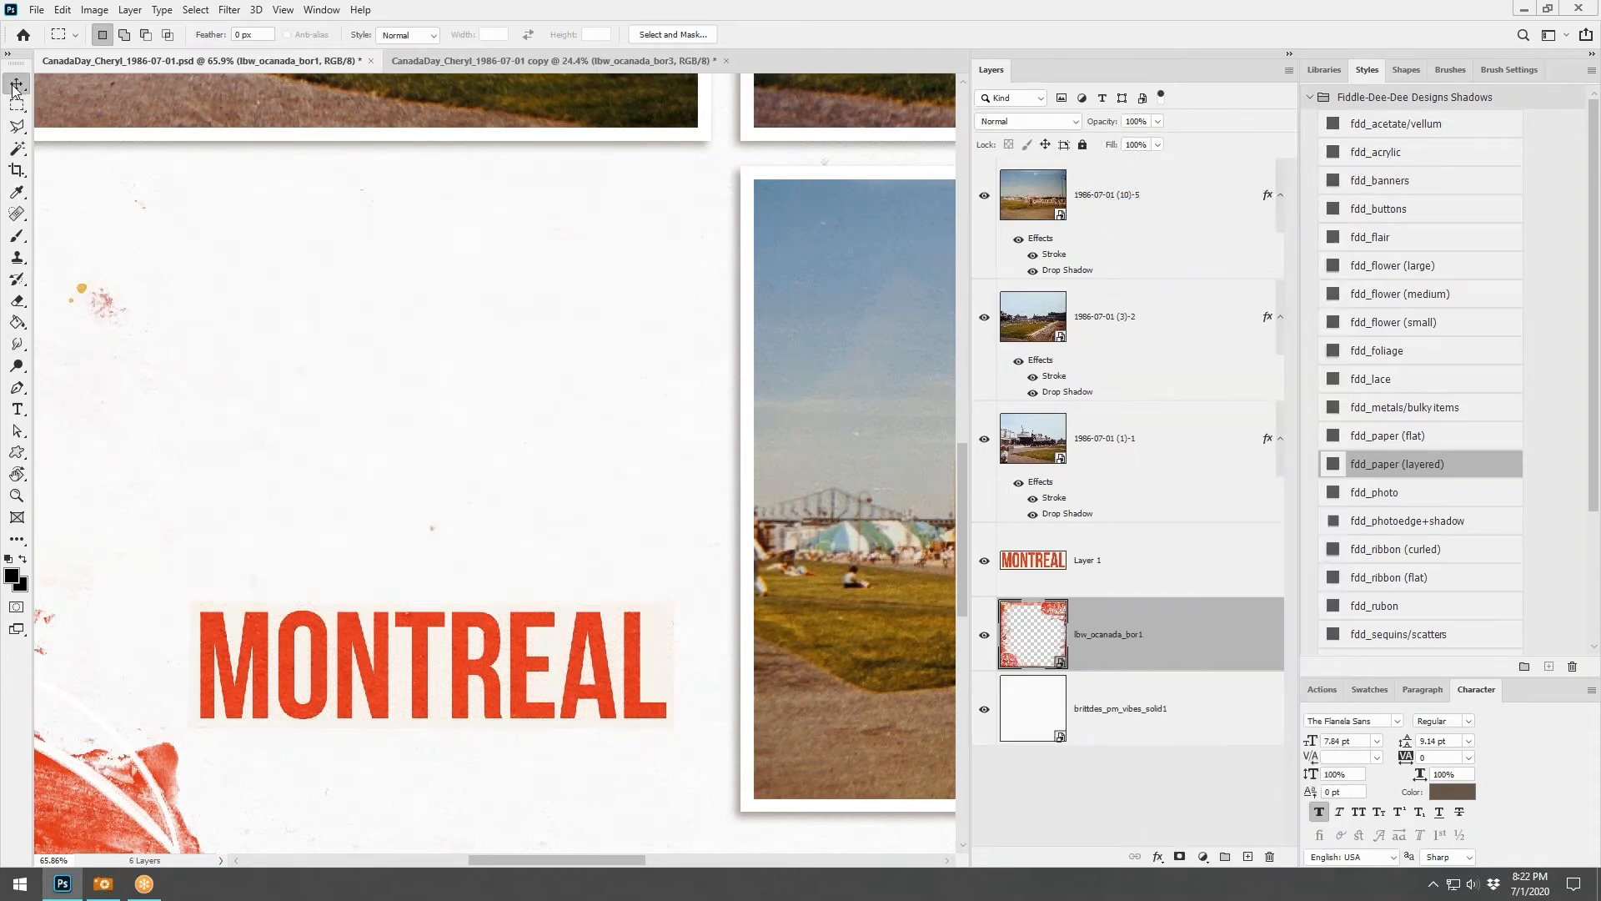
Apply the fdd_paper (layered) shadow style to the MONTREAL piece and move it down beside the July 1st circle
left_click(17, 84)
key("ctrl+0")
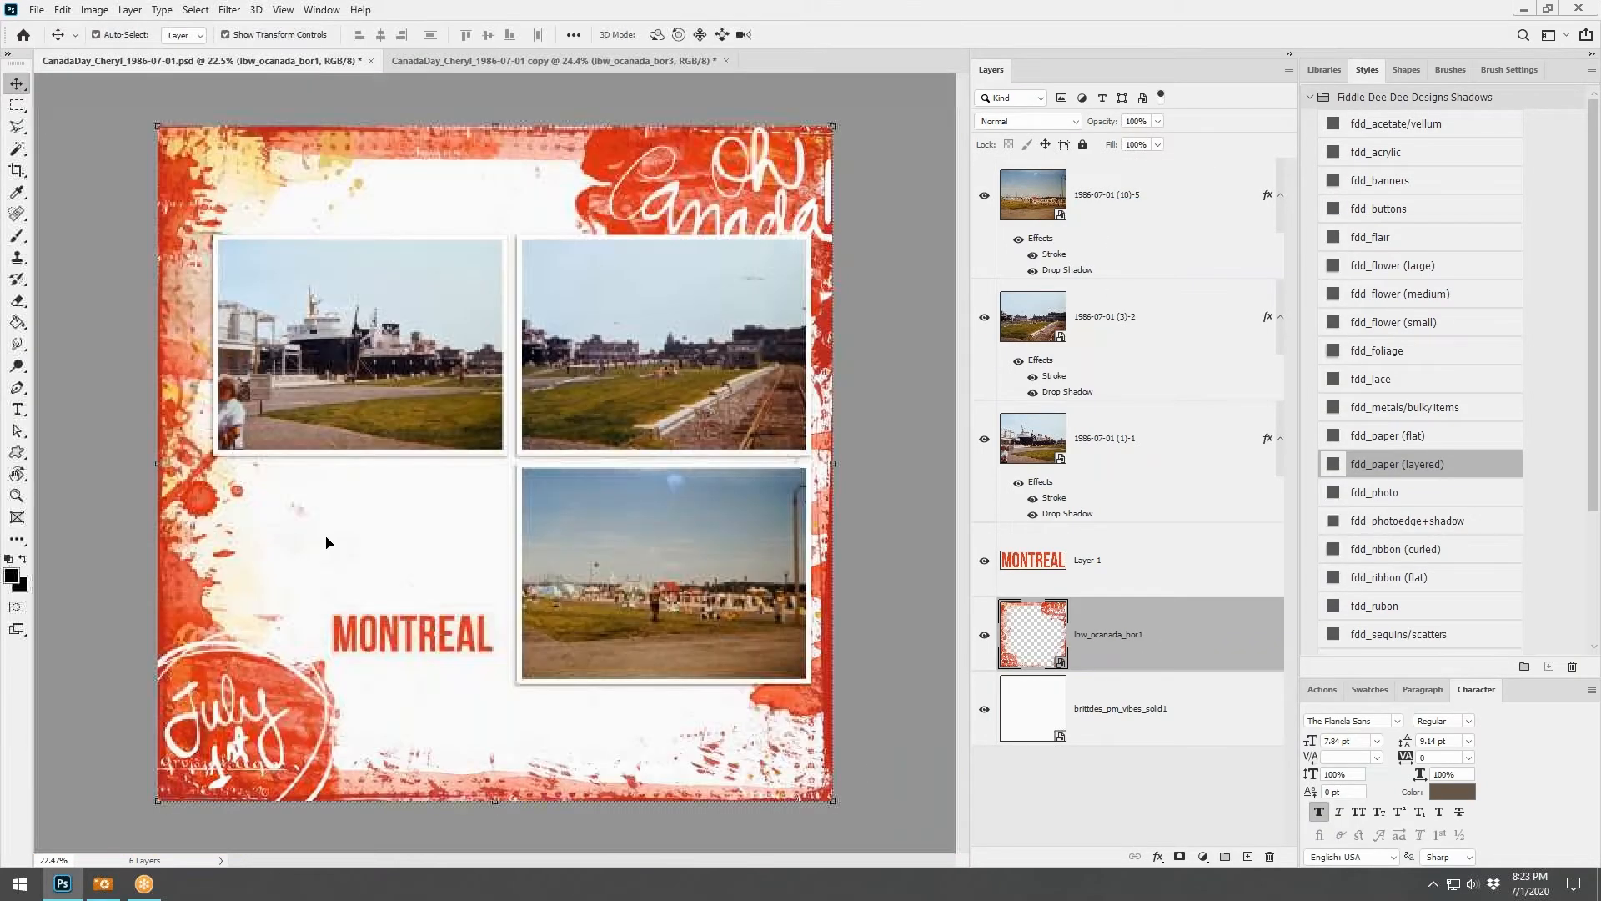
left_click(443, 644)
left_click(1396, 465)
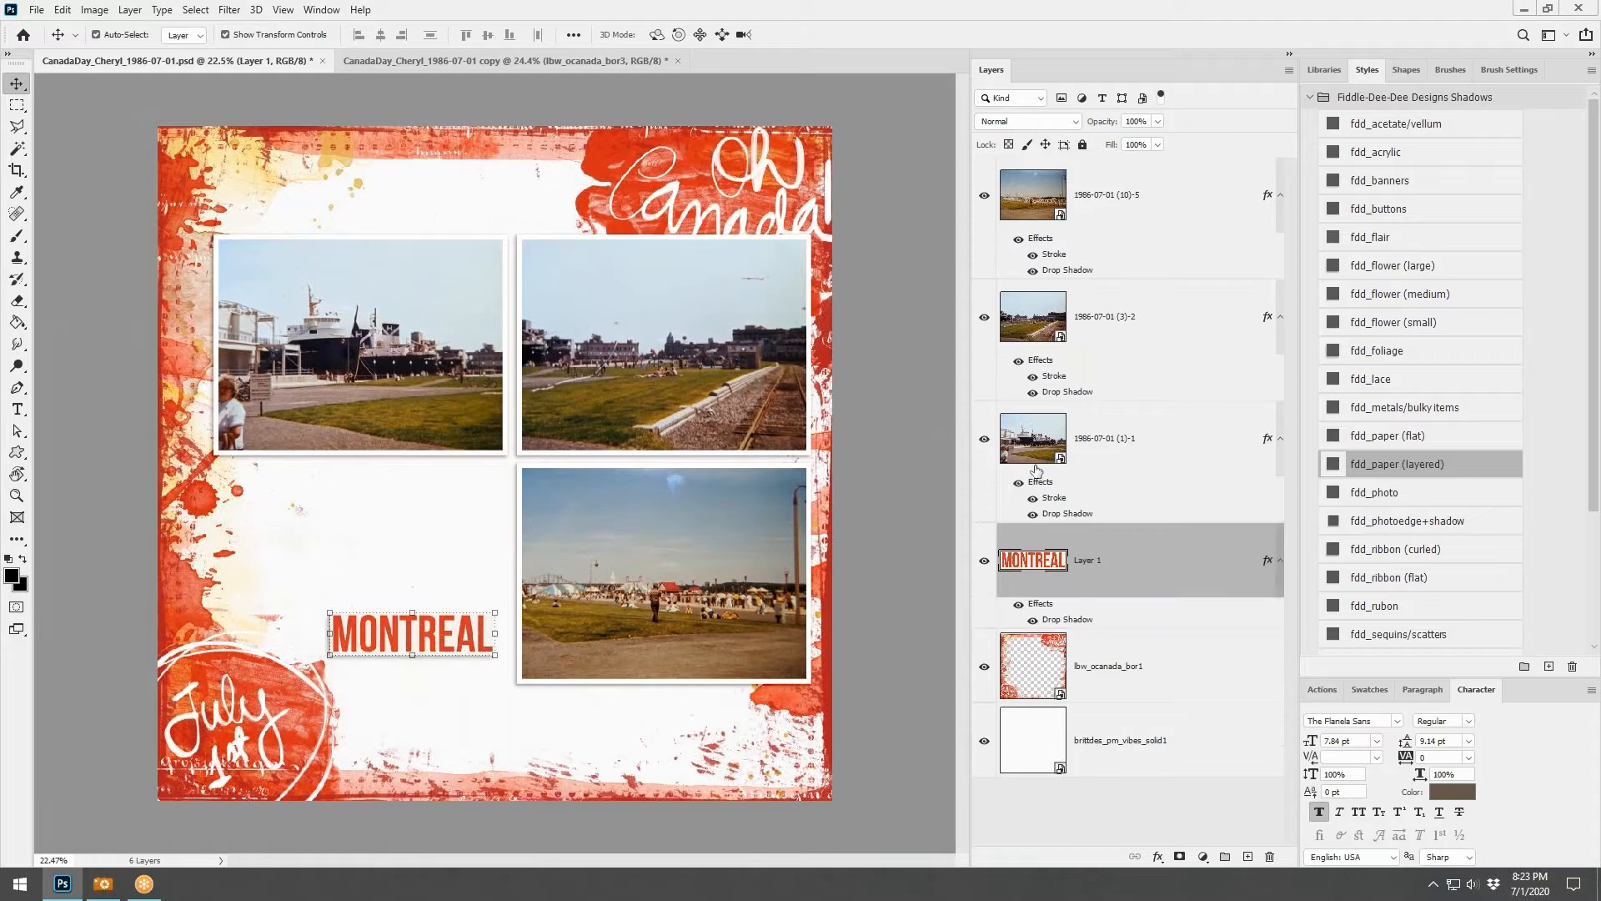
left_click_drag(443, 636, 412, 757)
Bring in the Canada Travelogue card above MONTREAL and give it the fdd_paper (layered) shadow style
key("alt+Tab")
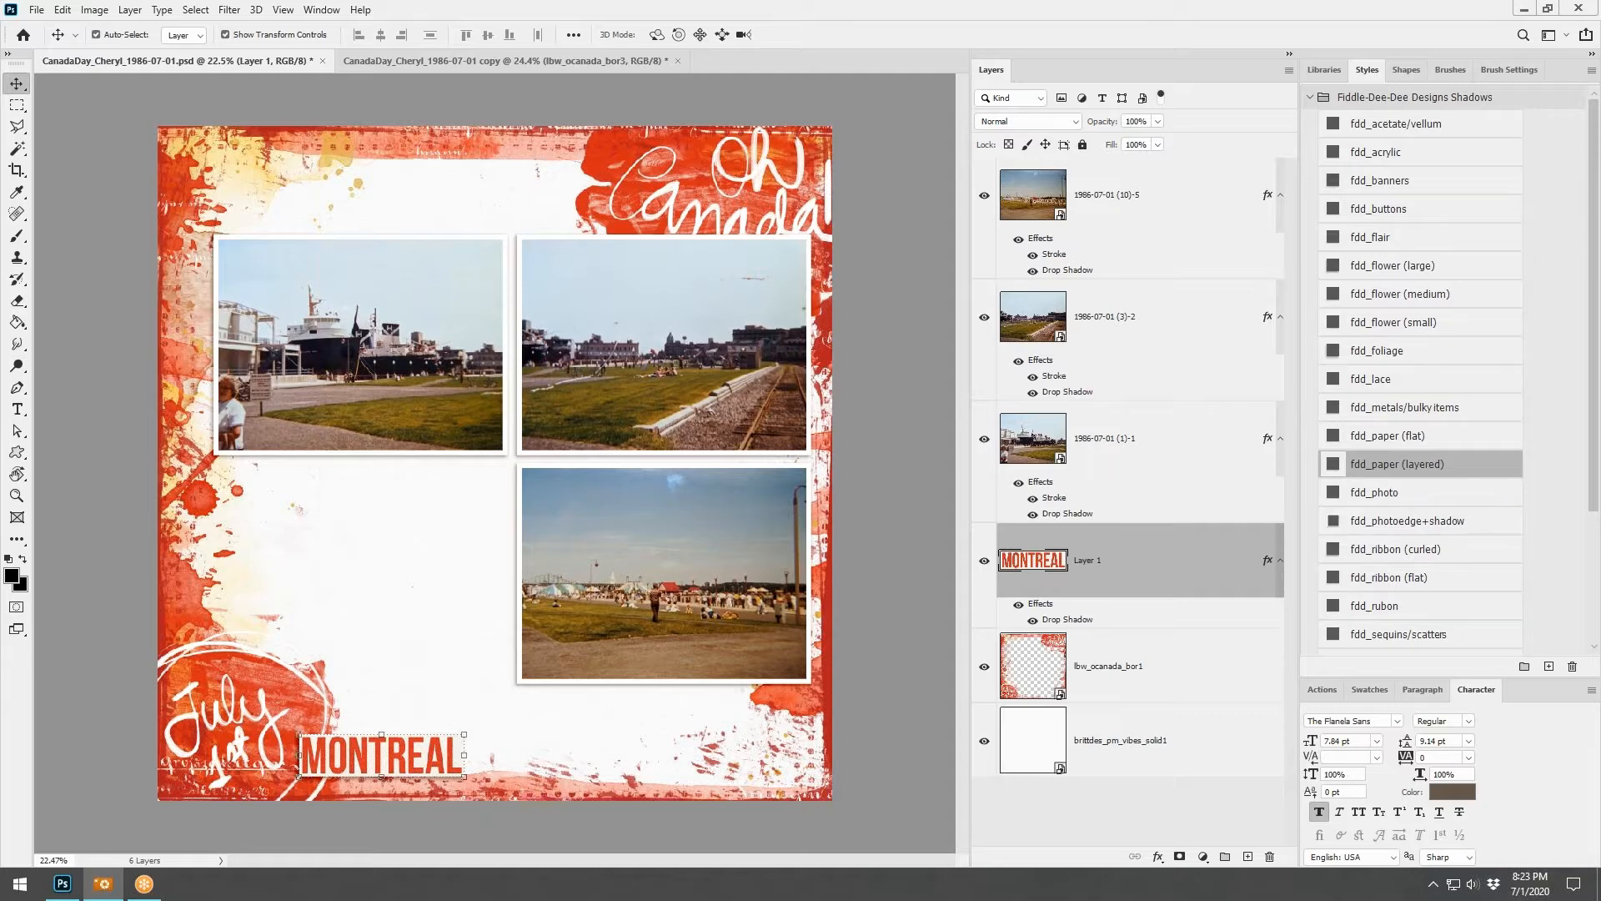
left_click_drag(676, 489, 400, 642)
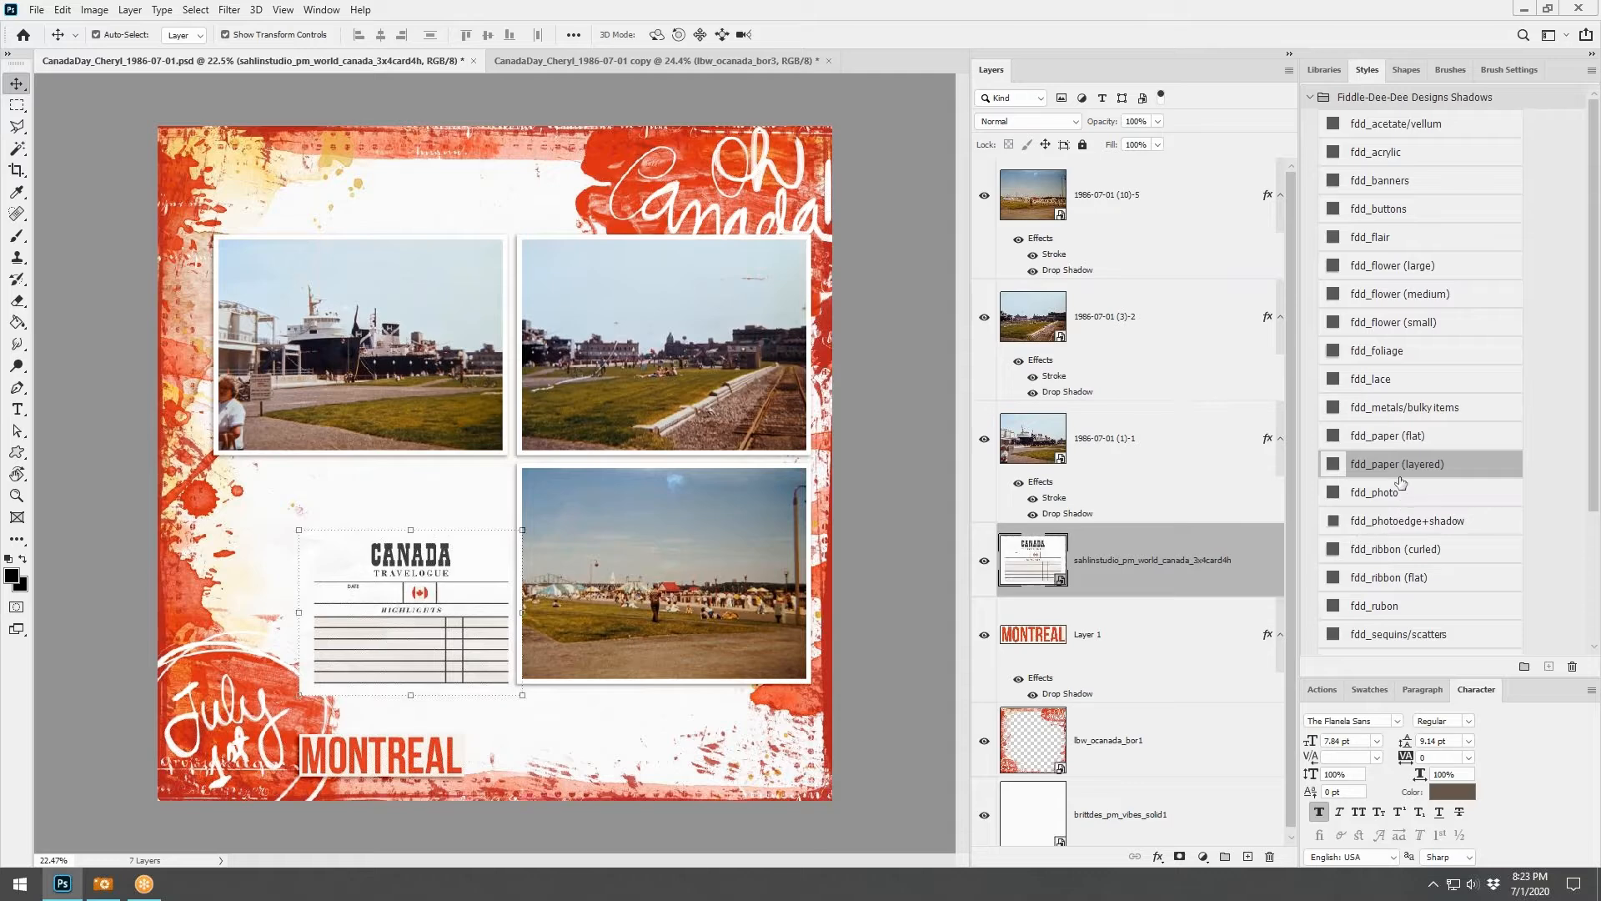
left_click(1396, 467)
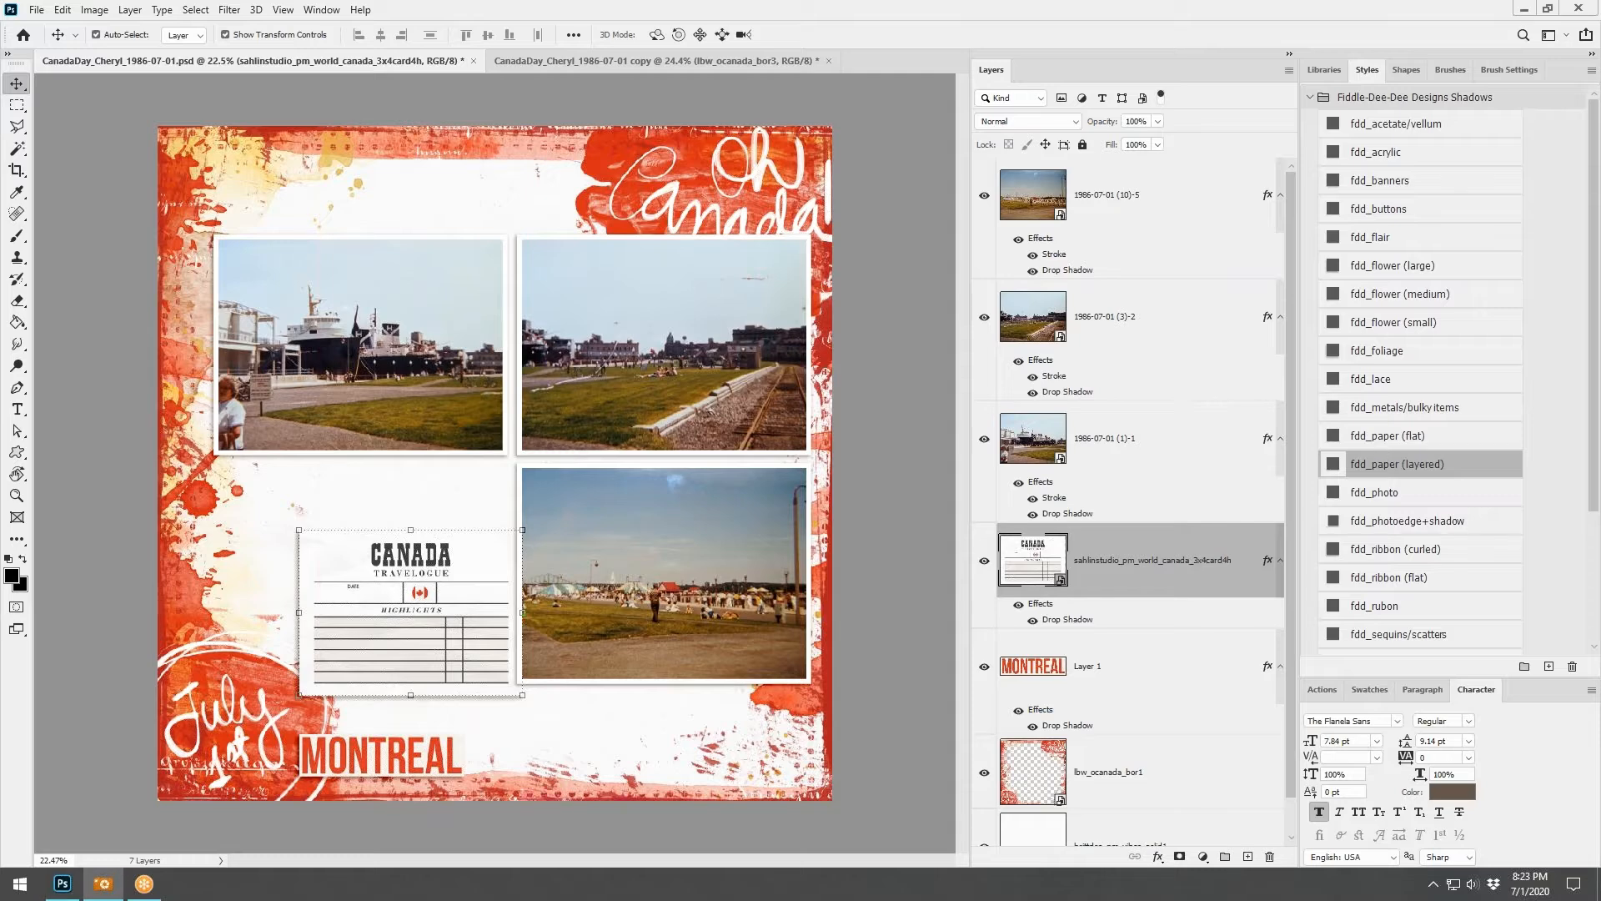
Add the red-and-black striped 3x4 card behind the Travelogue card, offset up and left, with the fdd_paper (layered) shadow style
left_click_drag(936, 528, 703, 540)
left_click_drag(480, 469, 384, 572)
left_click_drag(1148, 568, 1136, 674)
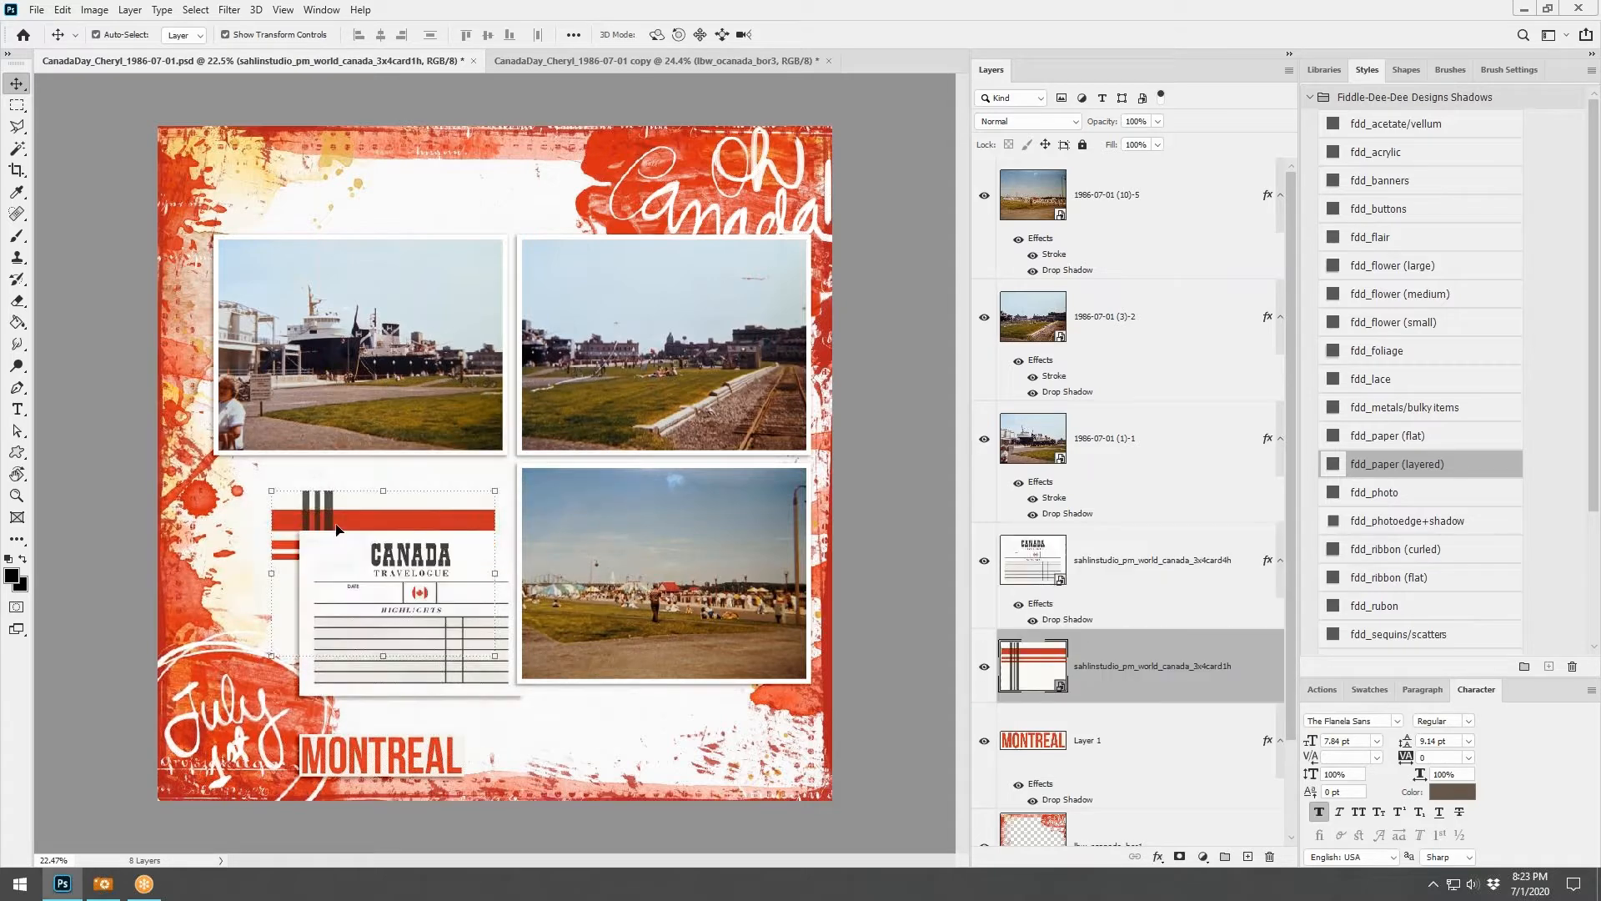
left_click_drag(336, 528, 318, 512)
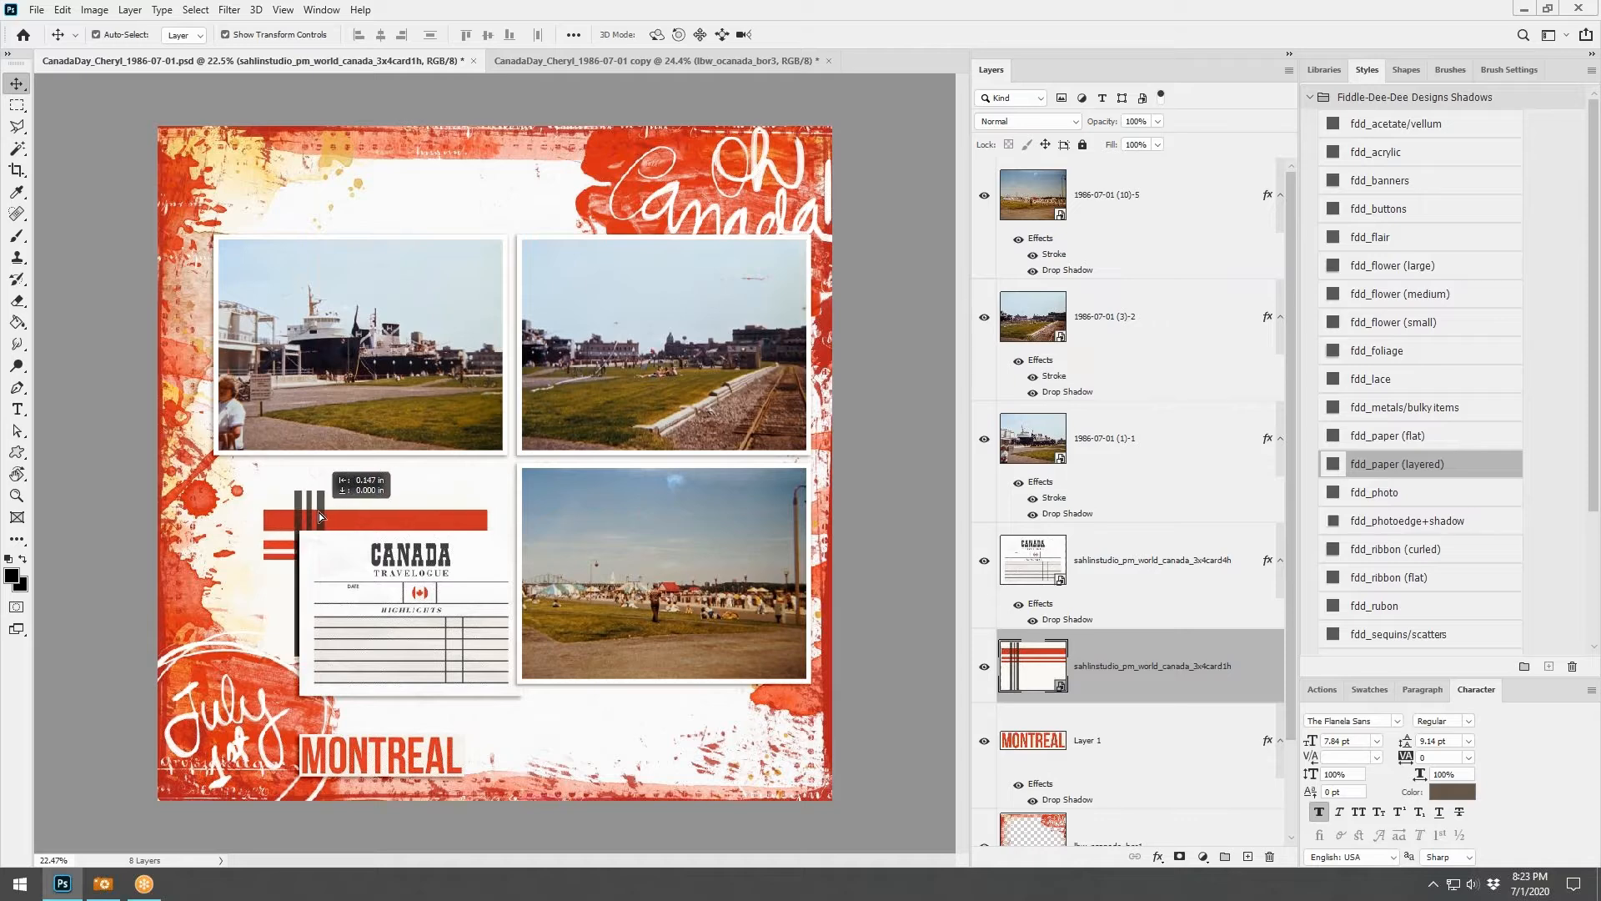
left_click(1383, 472)
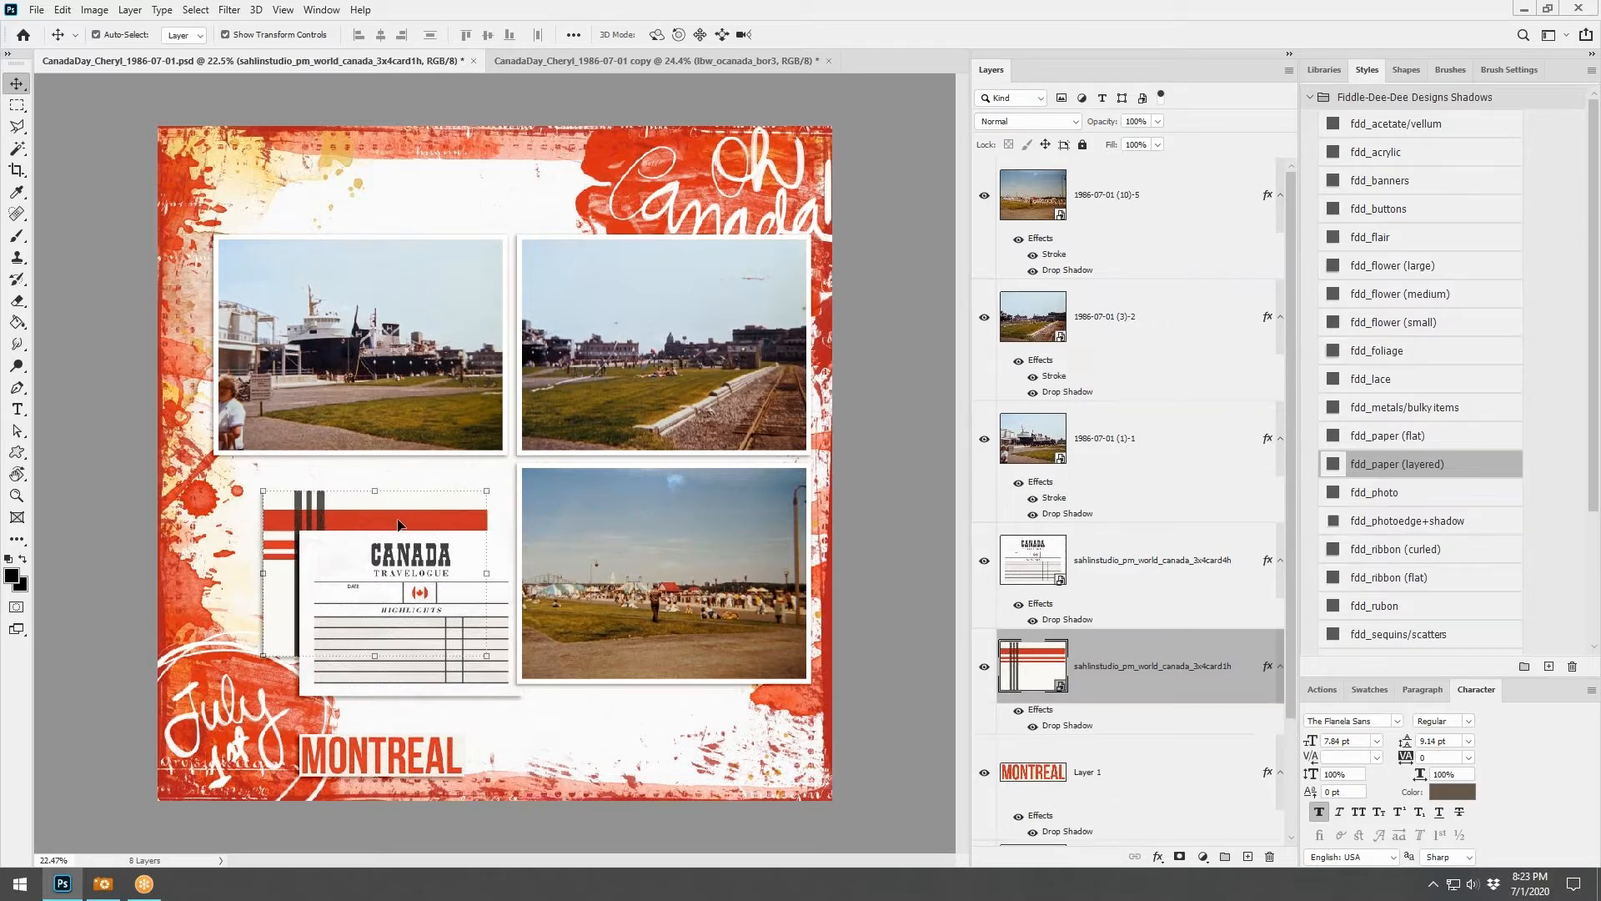
mouse_move(395, 523)
left_mouse_down()
mouse_move(376, 528)
mouse_move(369, 505)
mouse_move(382, 527)
left_mouse_up()
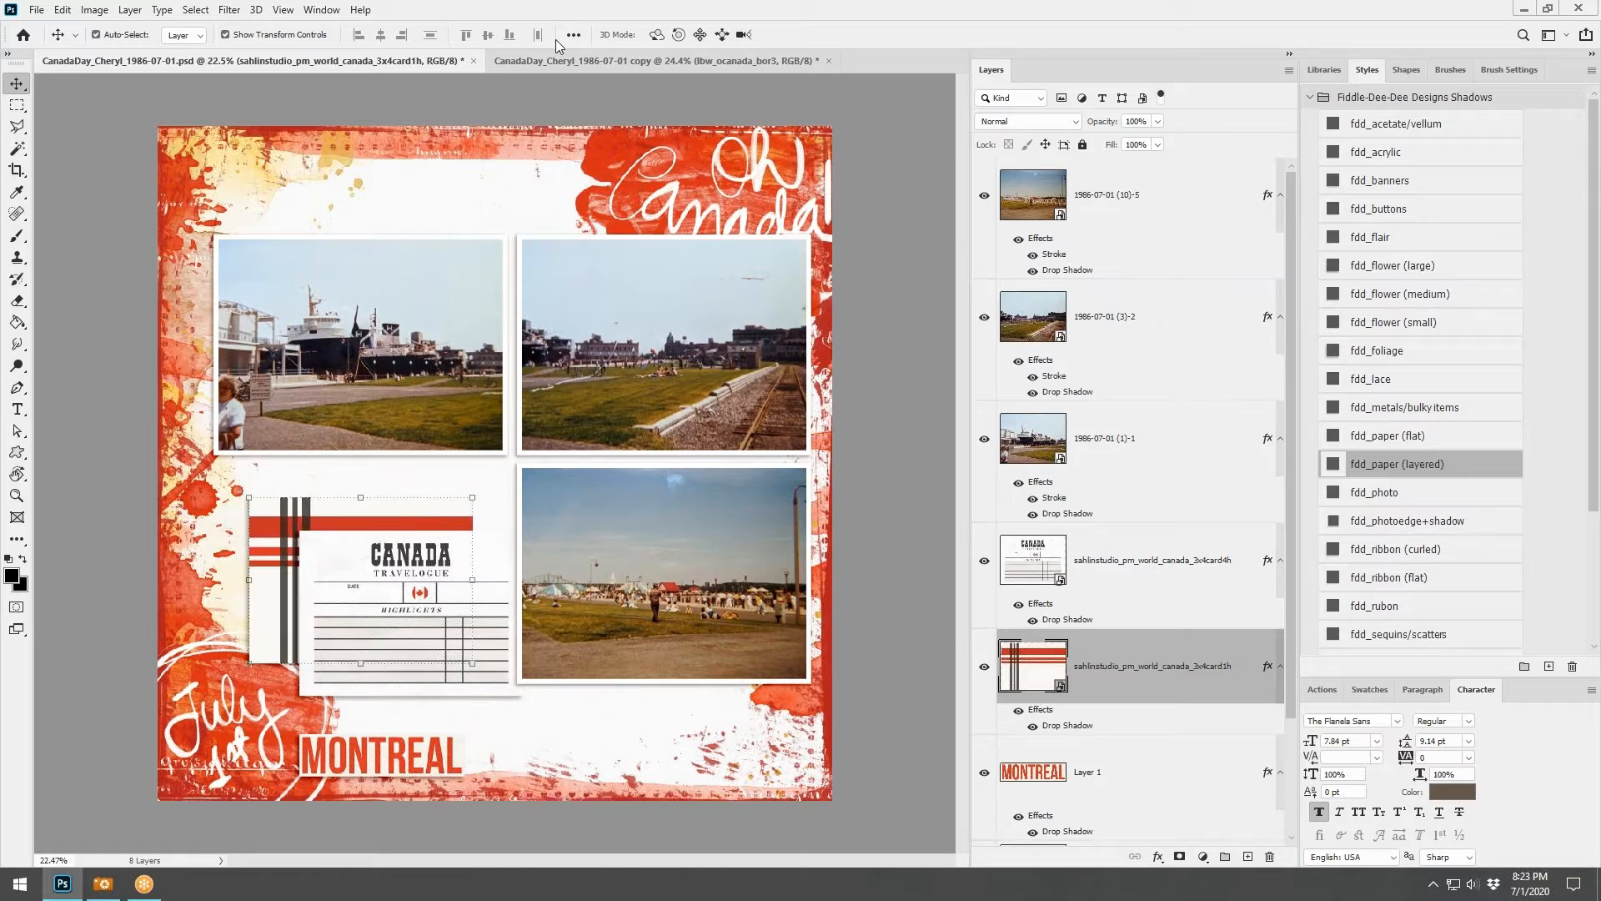
left_click(565, 62)
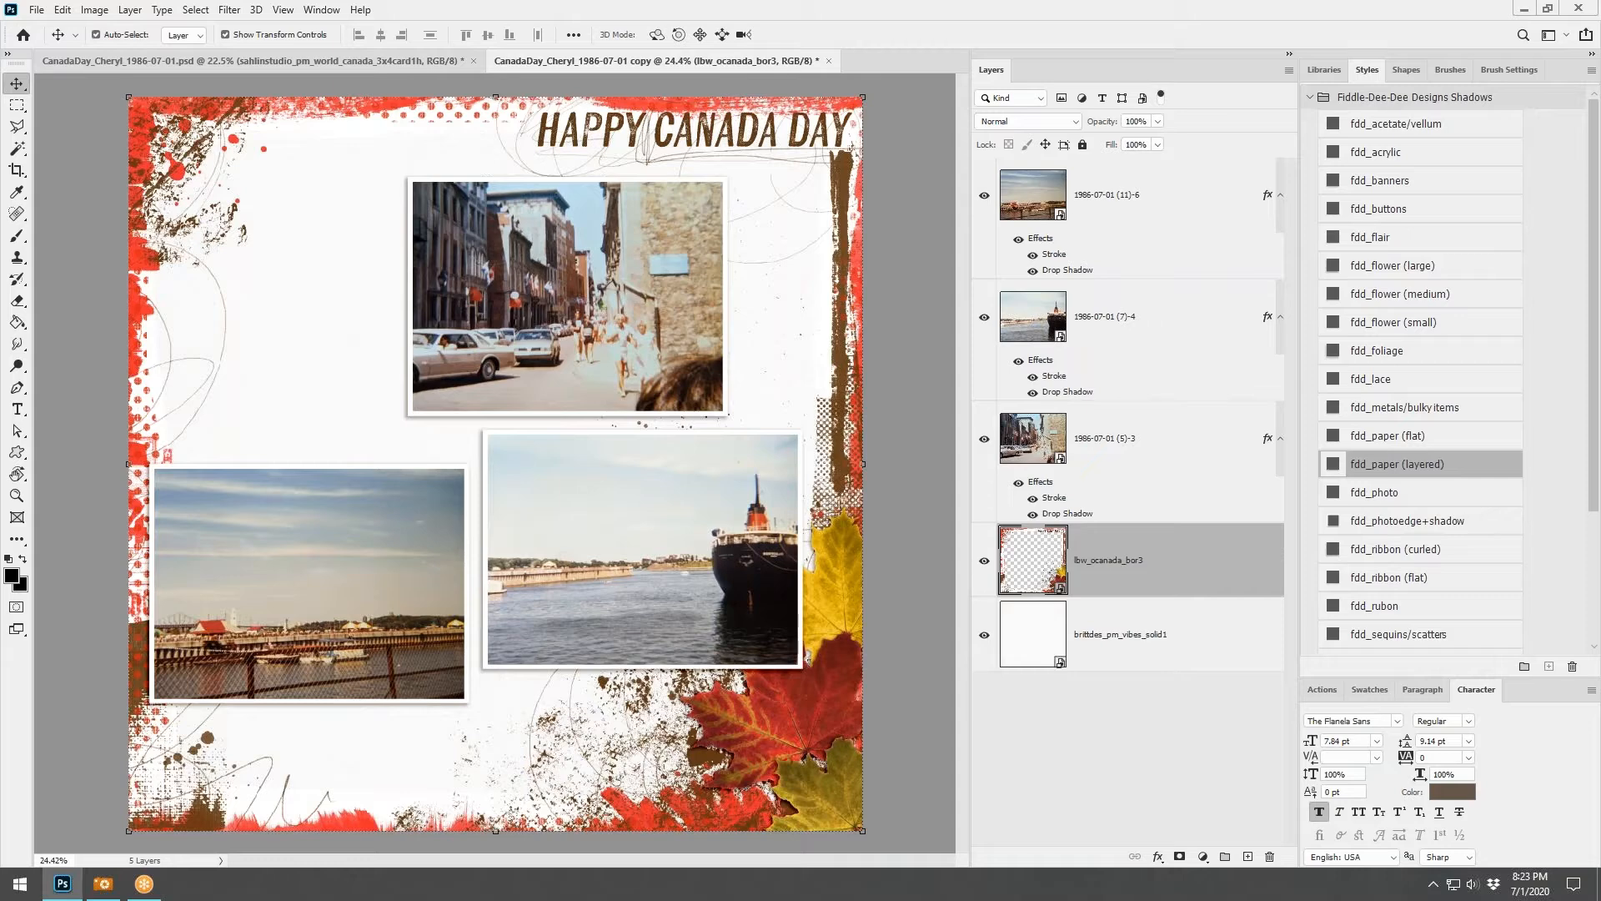
left_click(224, 59)
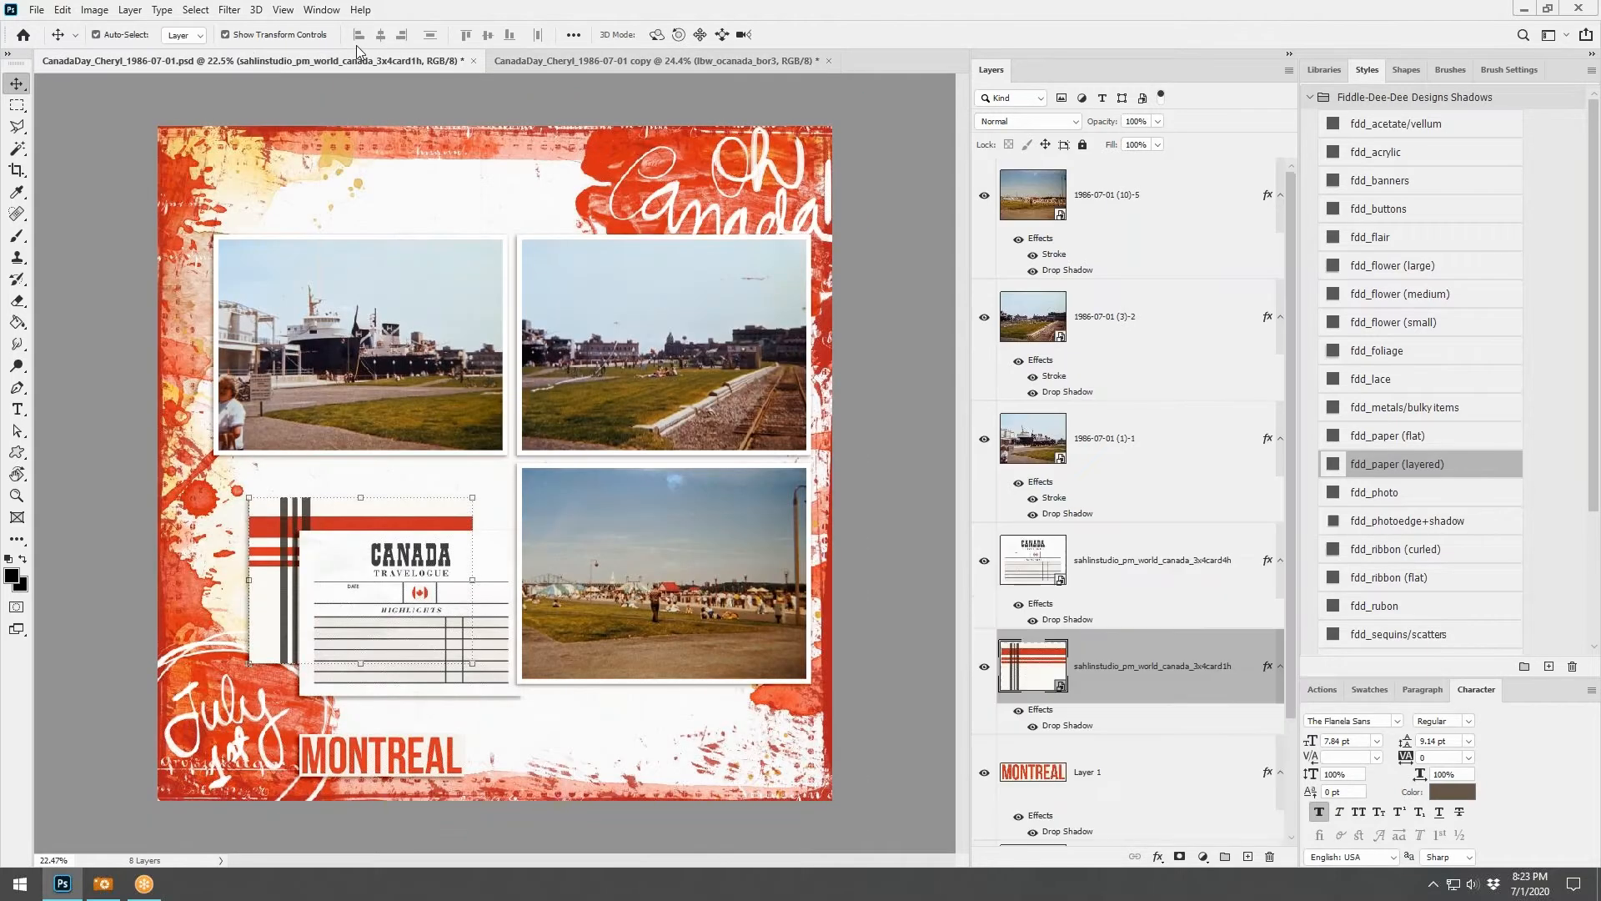
left_click(388, 199)
left_click(1033, 747)
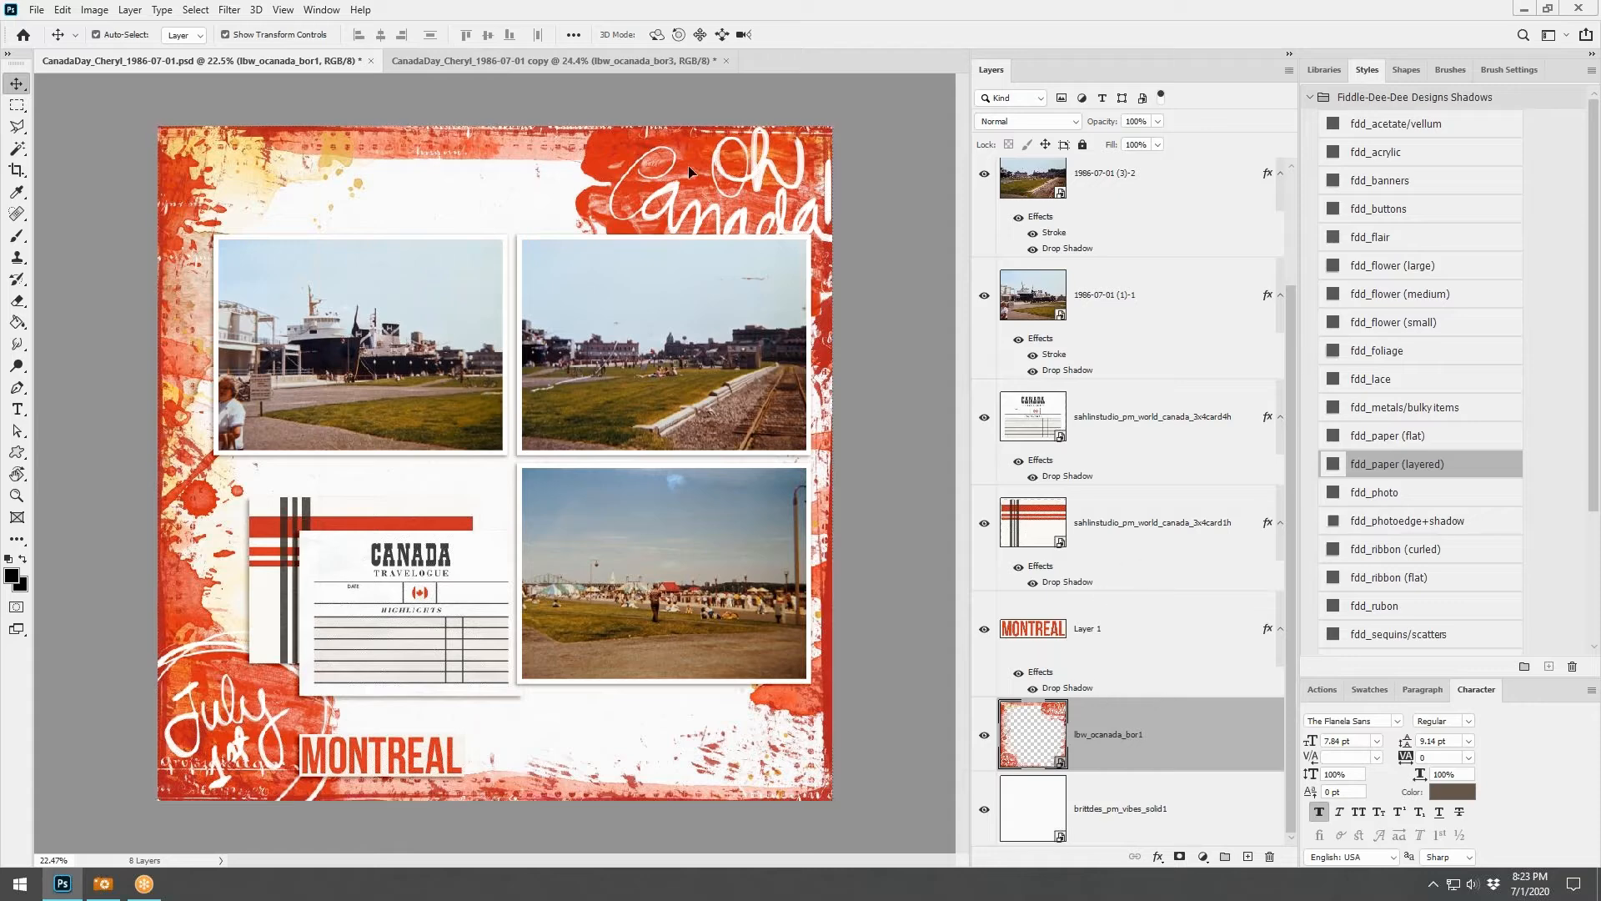
On the Happy Canada Day page, place the True North Strong & Free card left of the street photo with the fdd_paper (layered) shadow
left_click(513, 59)
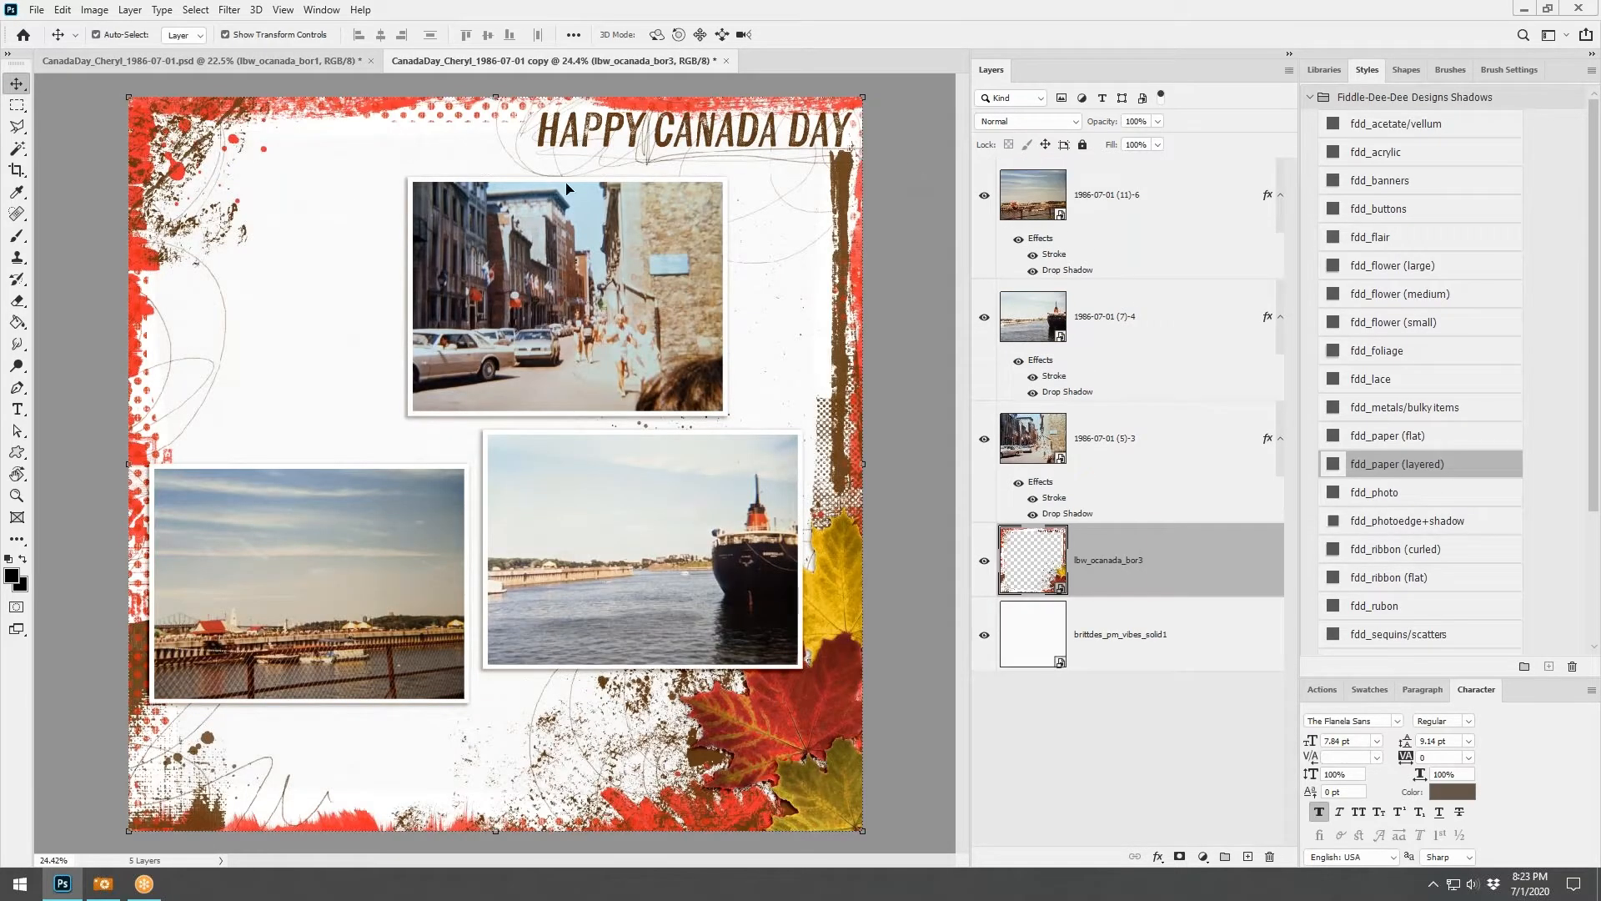
key("alt+Tab")
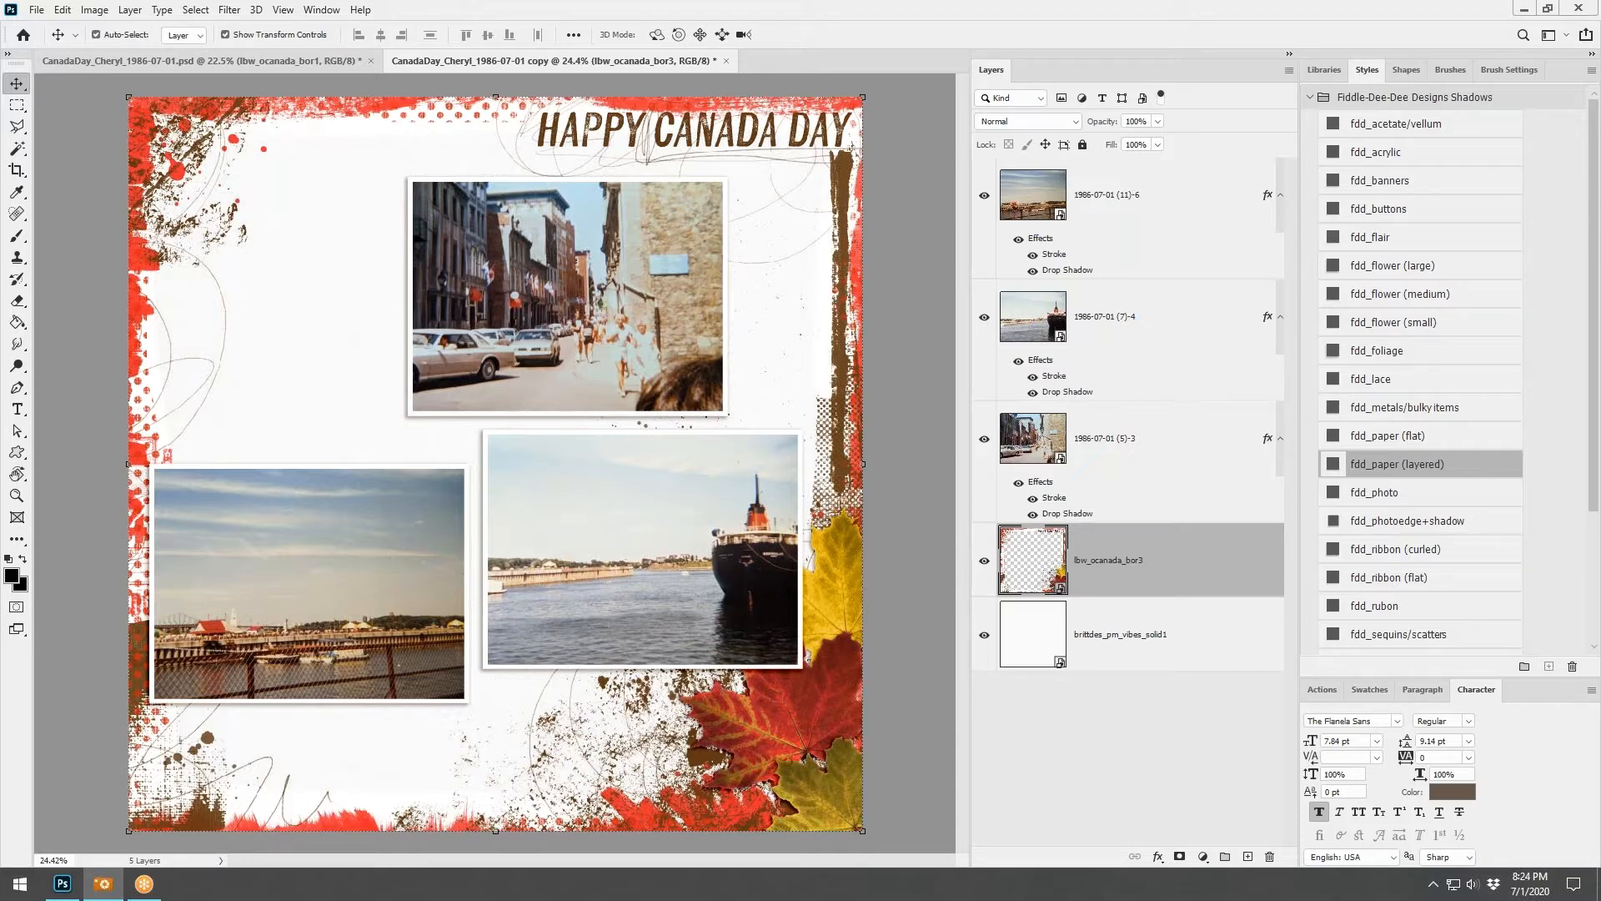
left_click_drag(1600, 467, 391, 526)
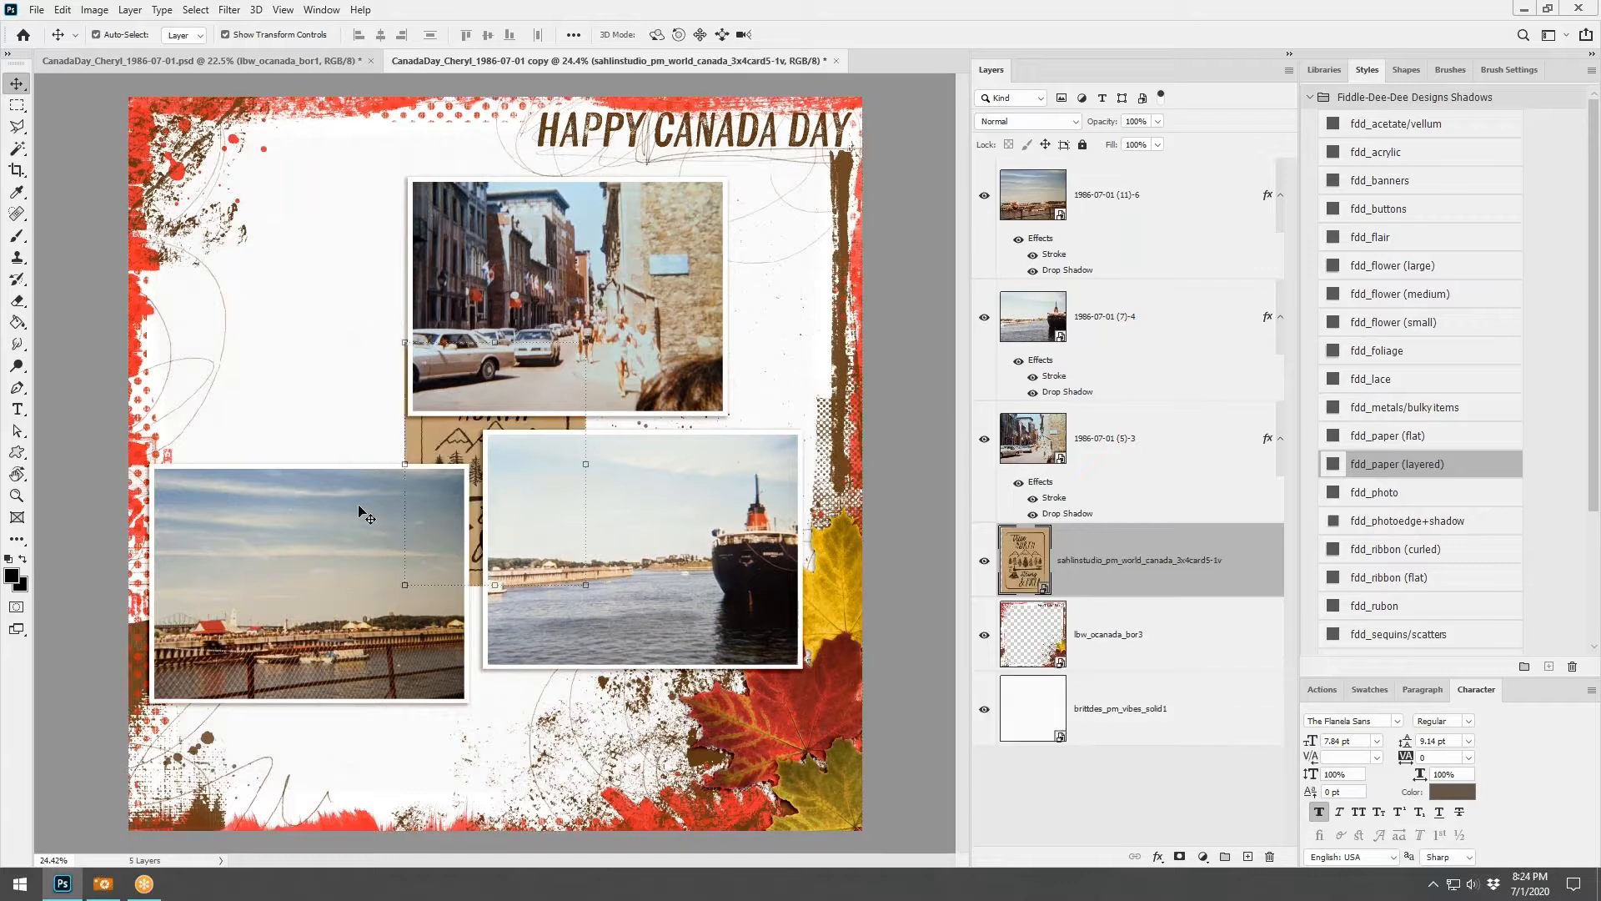
left_click_drag(442, 450, 255, 267)
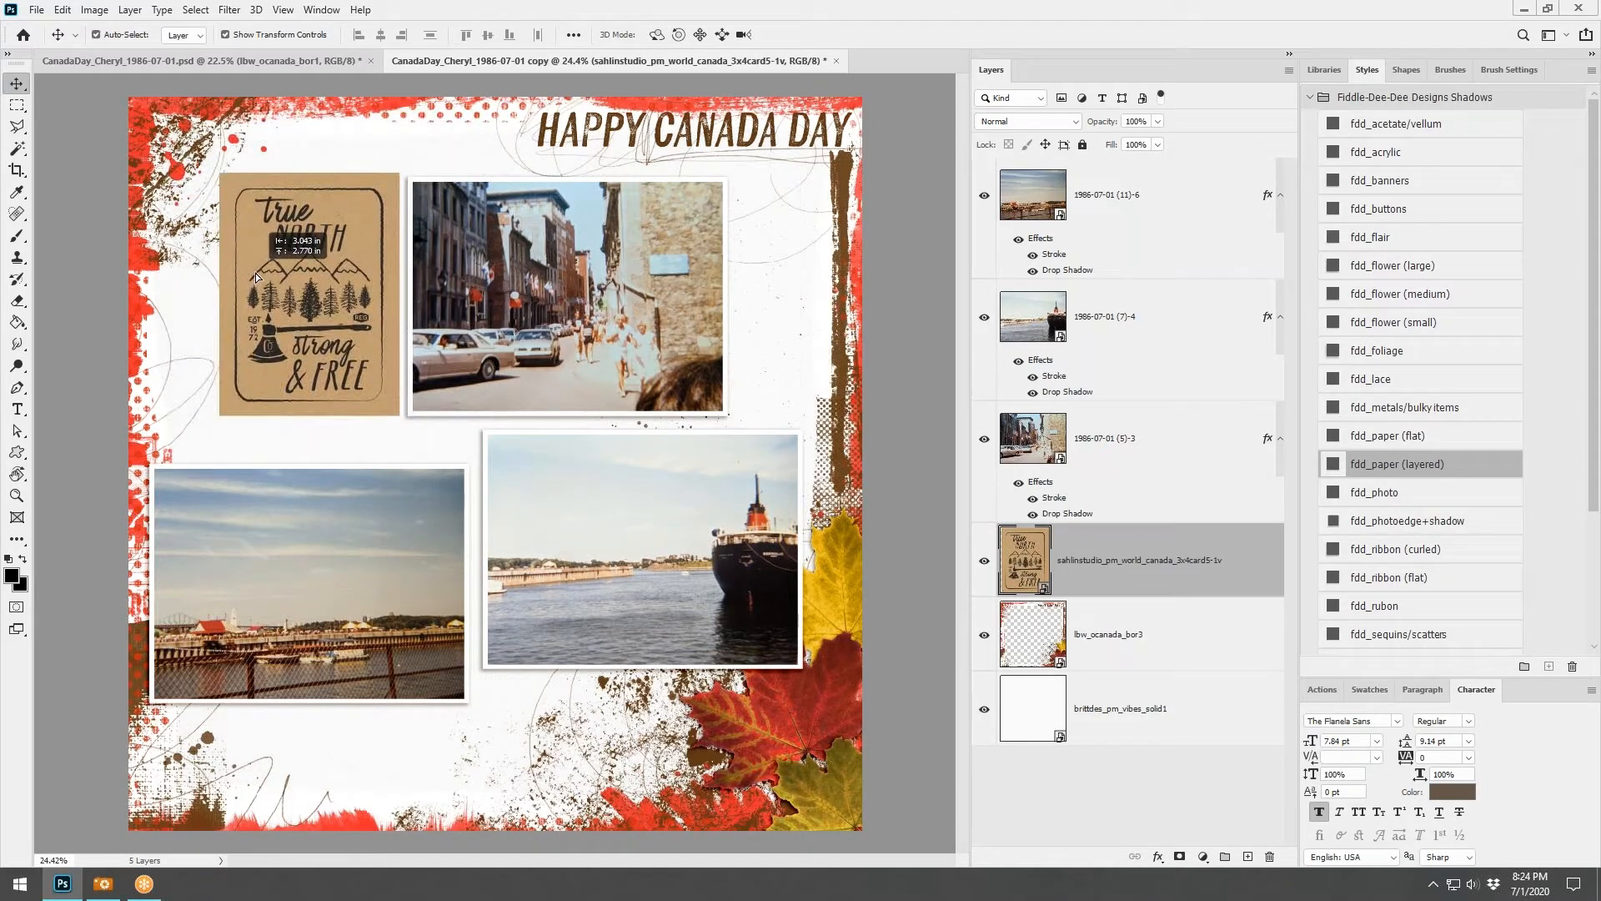
left_click(1419, 460)
Resize the True North card to match the street photo's height and position it just left of that photo with a small gap
left_click_drag(401, 169, 395, 179)
left_click(809, 35)
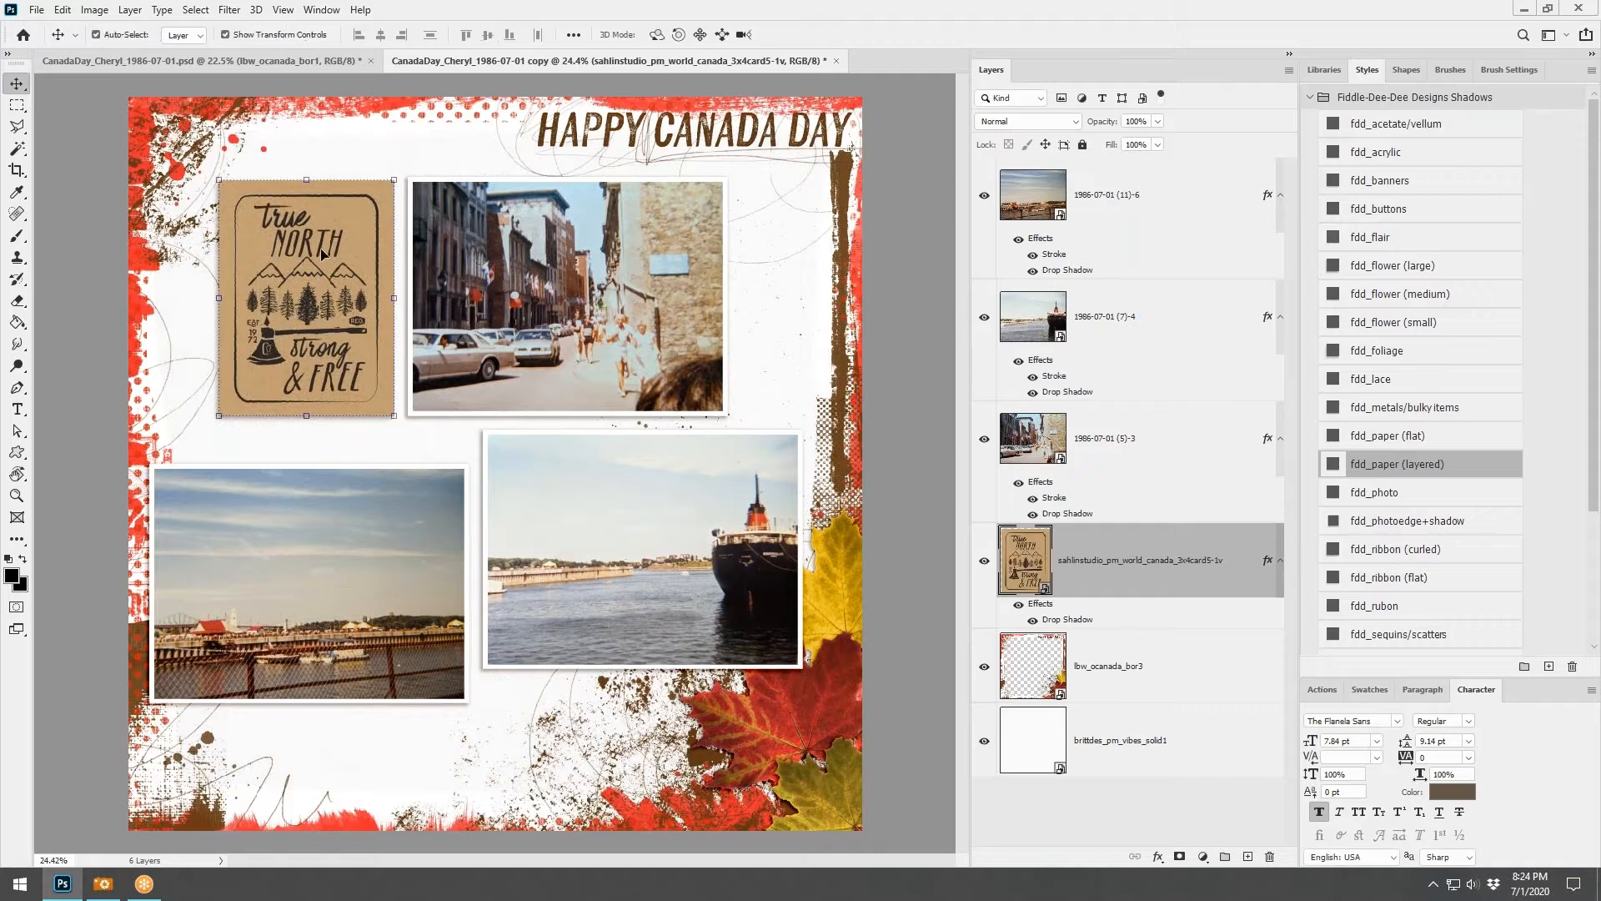
left_click_drag(322, 247, 337, 248)
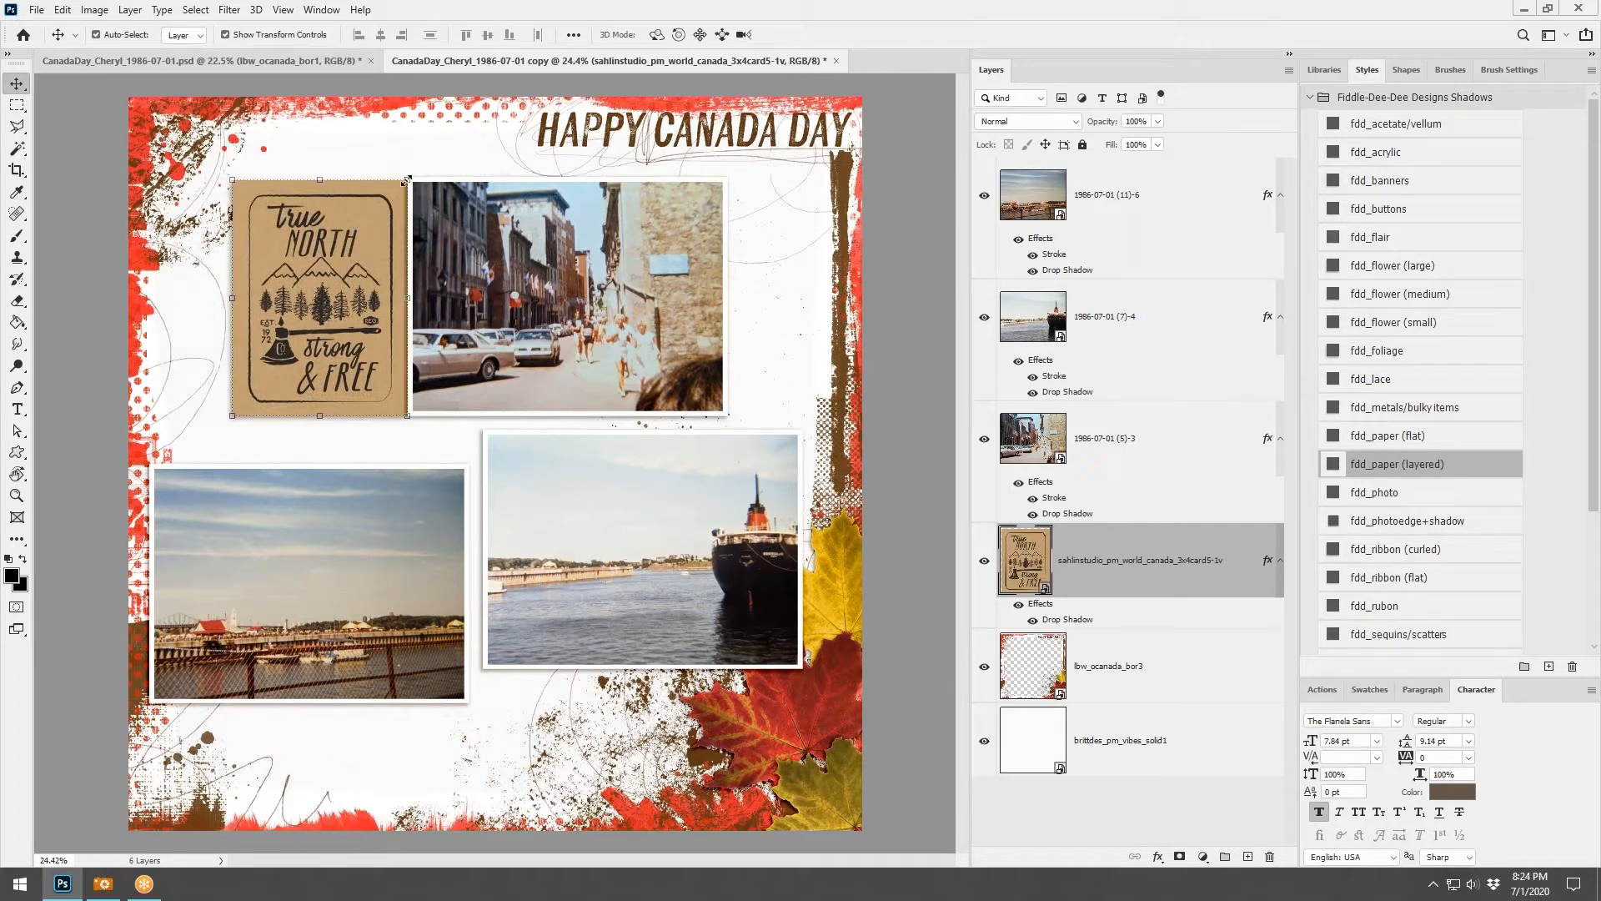
left_click_drag(408, 180, 410, 176)
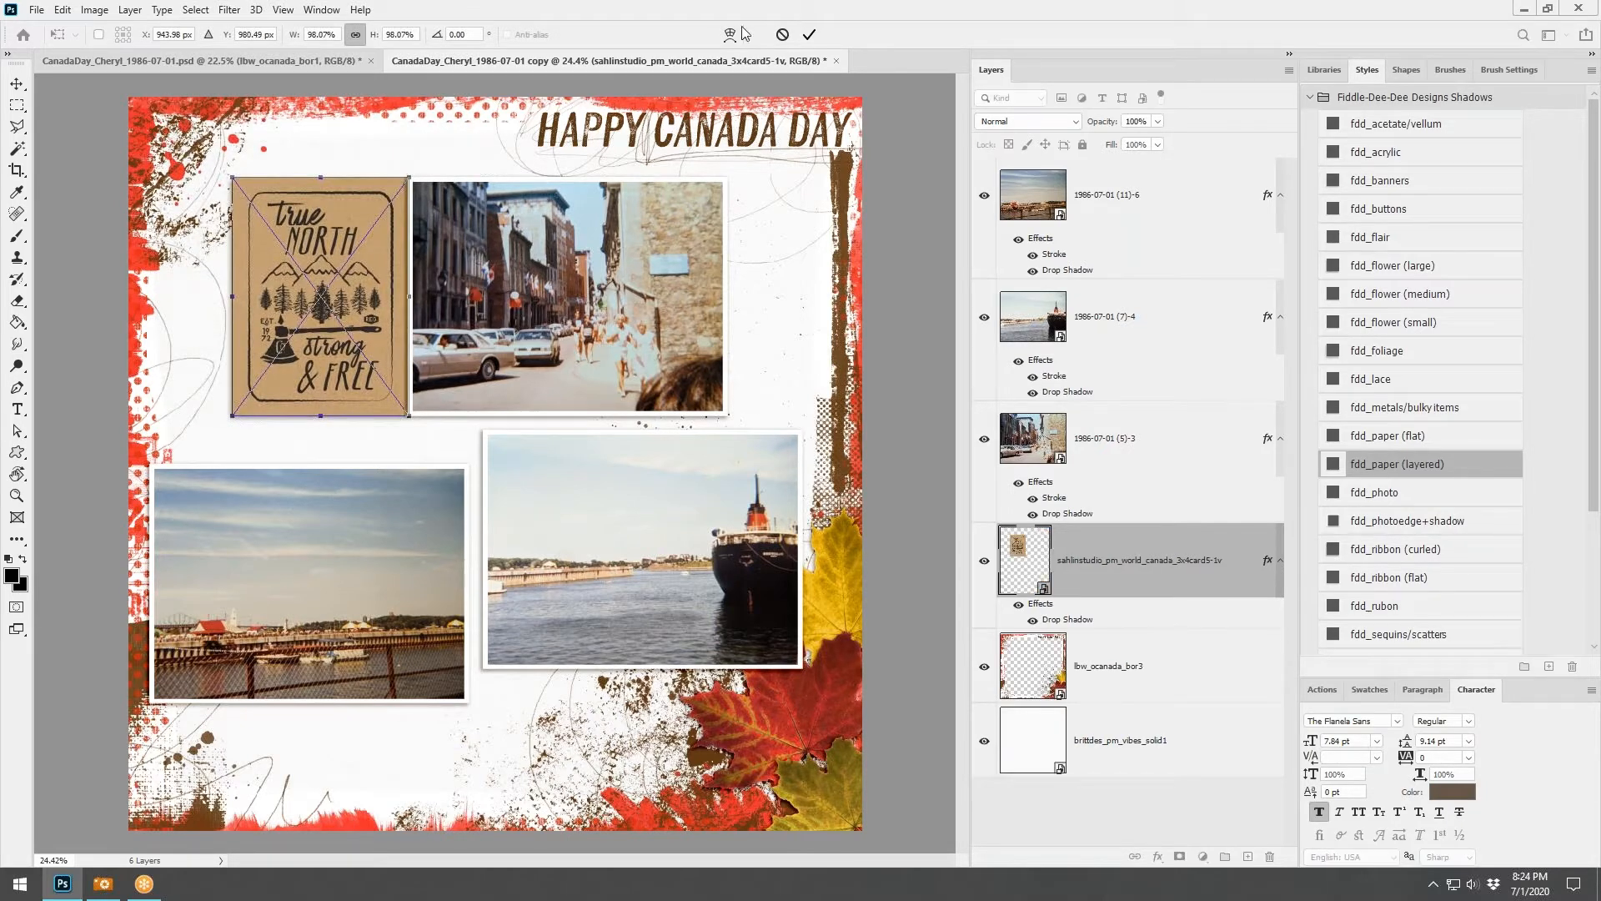
left_click(809, 34)
left_click_drag(335, 272, 333, 272)
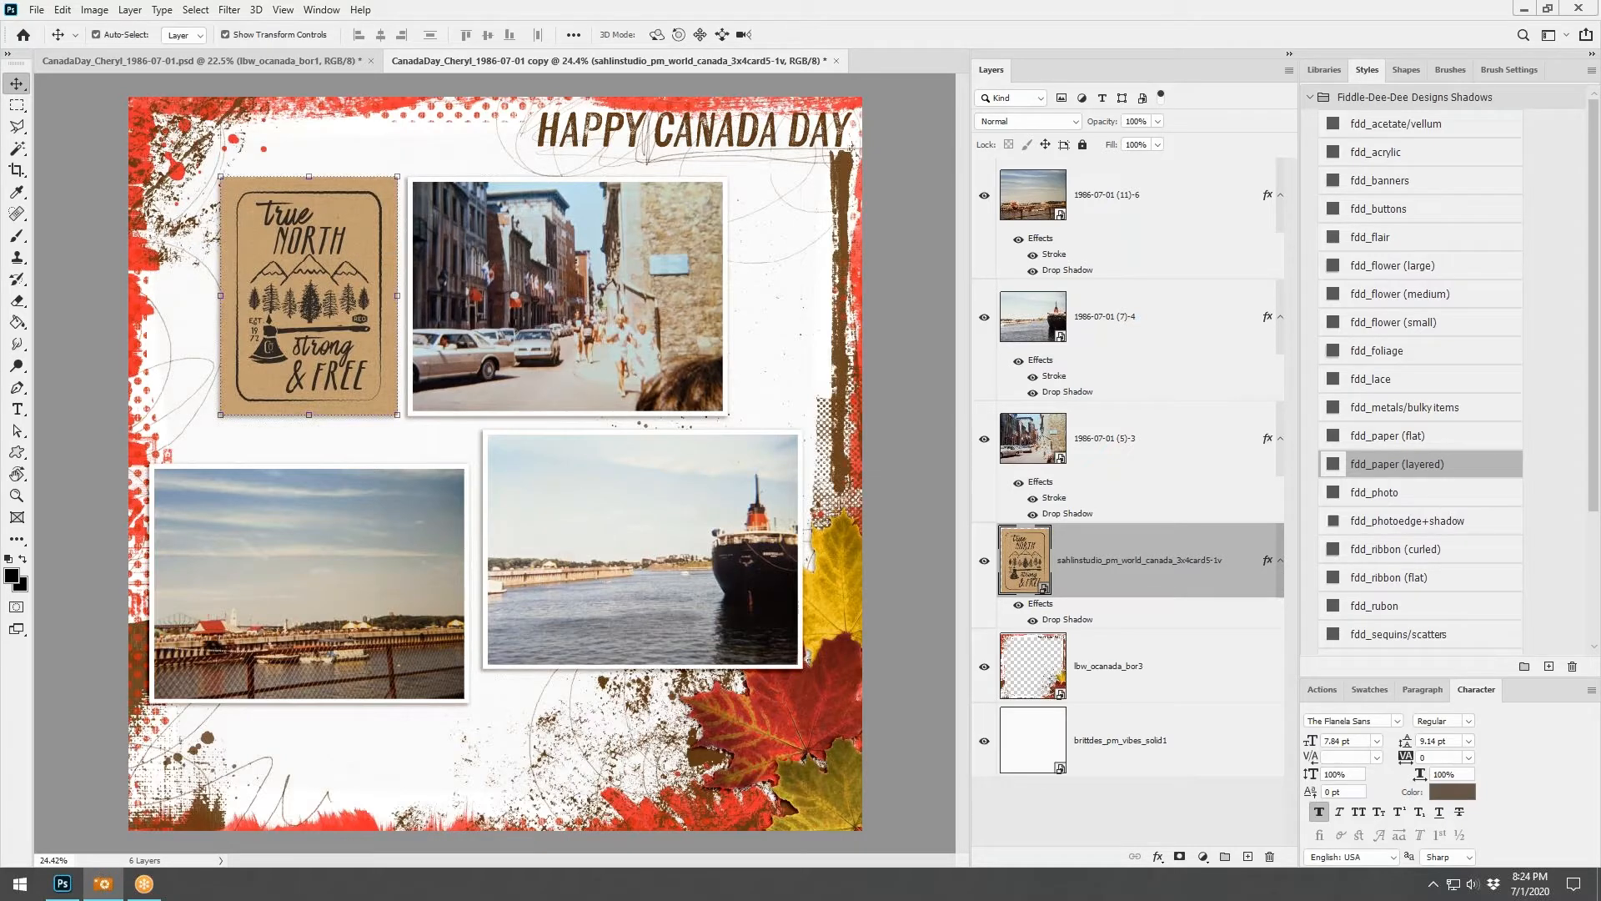
Try the plaid 4x6 card behind the street and ship photos, and delete its layer
left_click_drag(621, 426, 620, 426)
left_click_drag(441, 432, 625, 374)
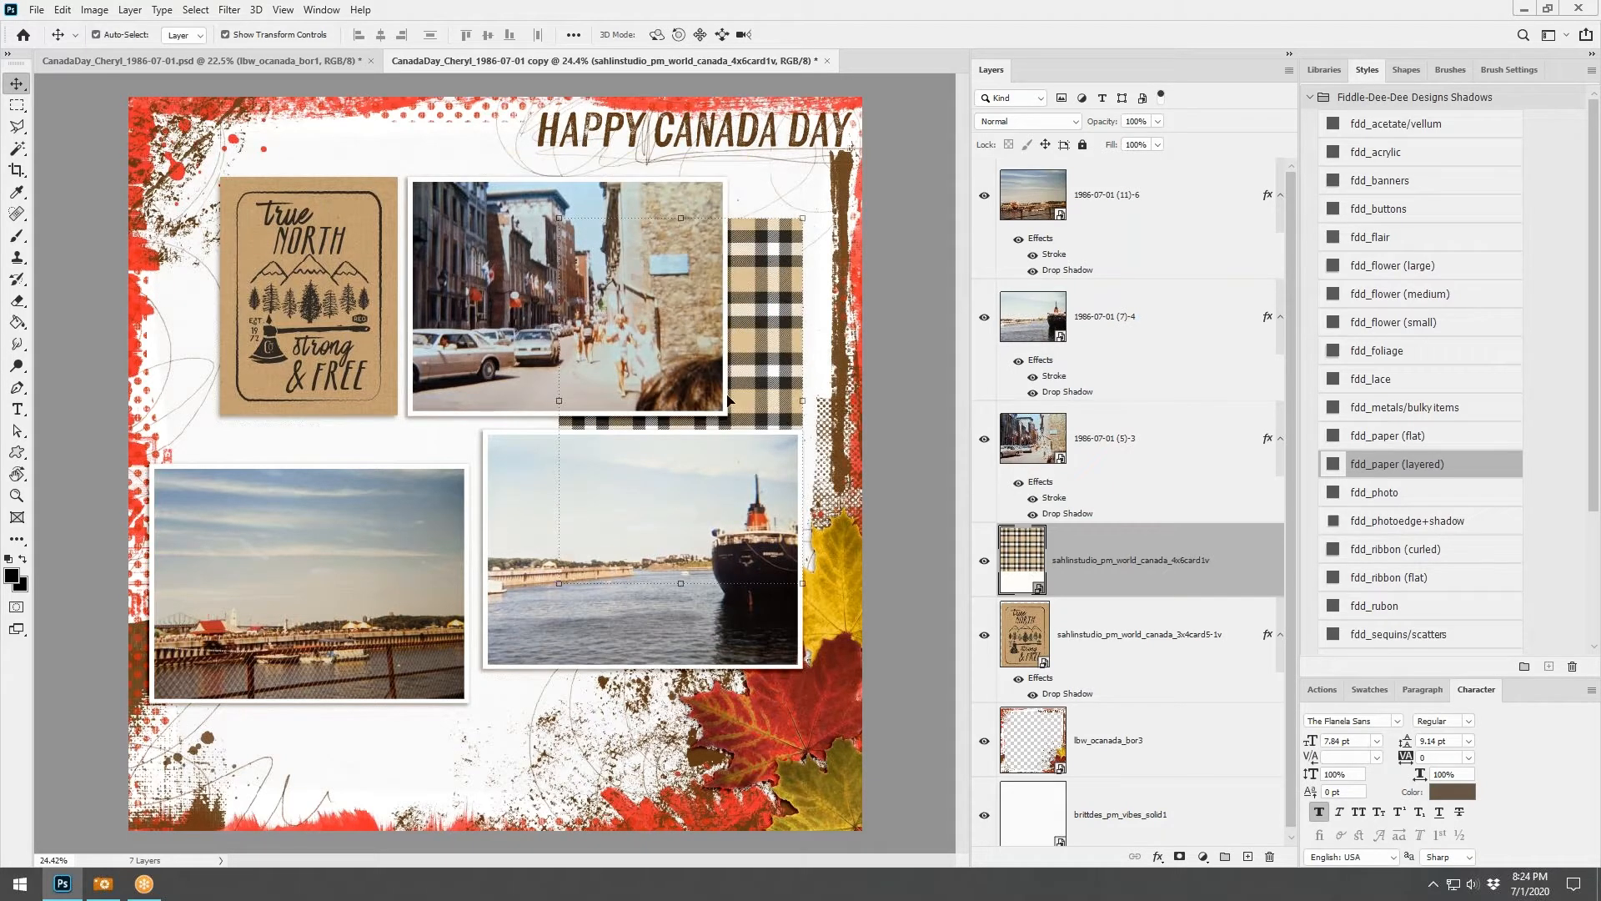
right_click(1168, 566)
left_click(1201, 207)
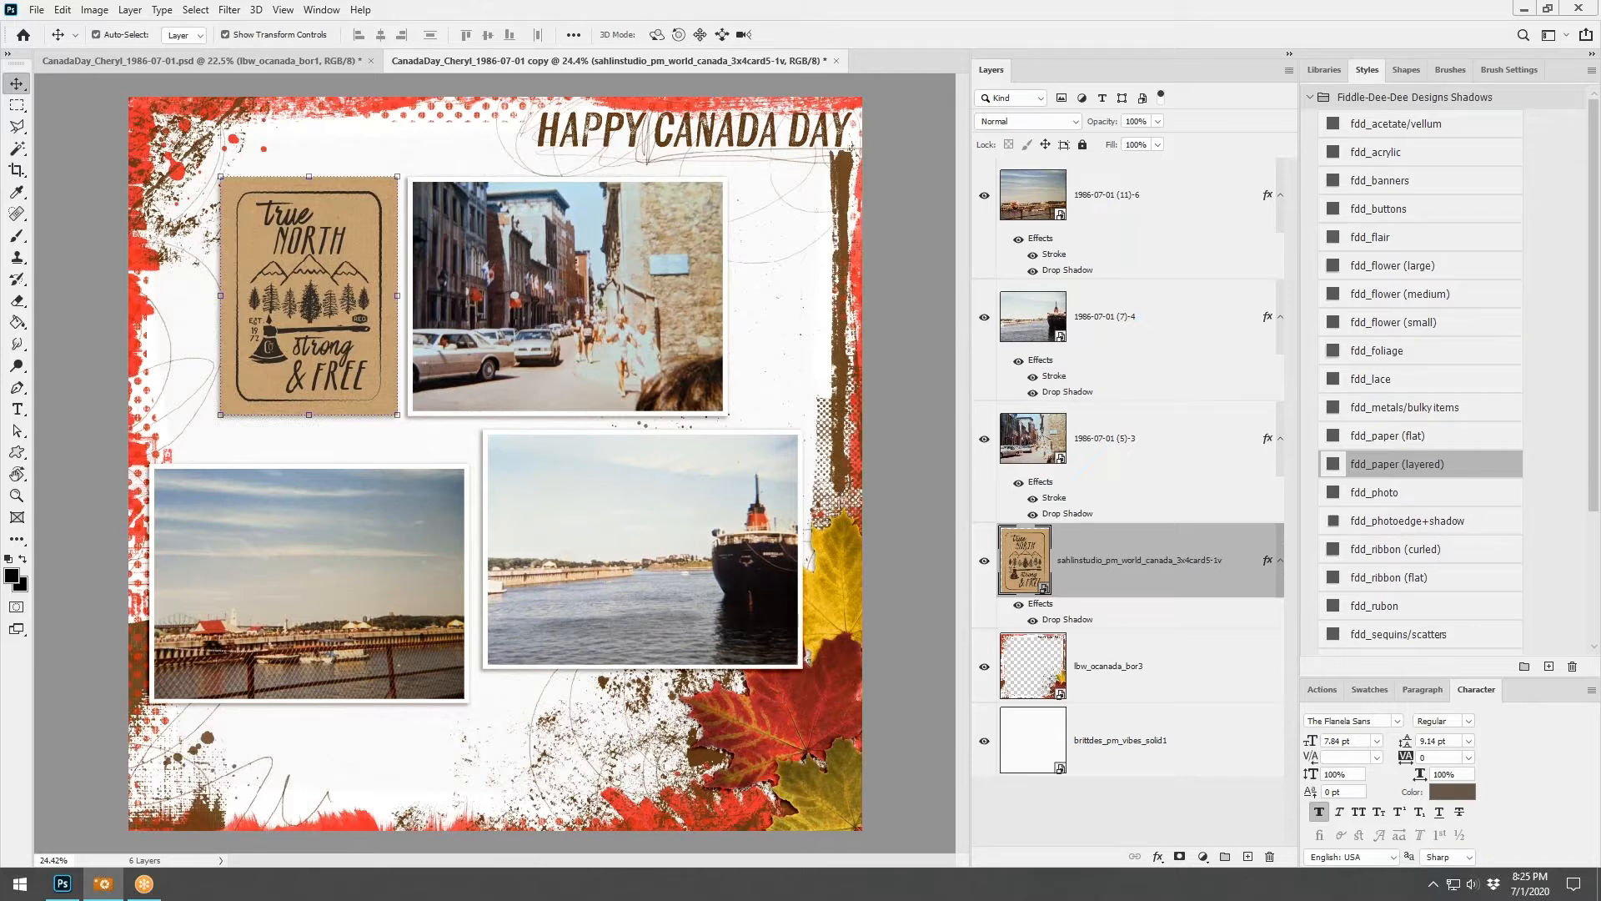
Add the July 1st flair below the HAPPY CANADA DAY title and bring its layer to the top of the stack
left_click(297, 61)
left_click(506, 61)
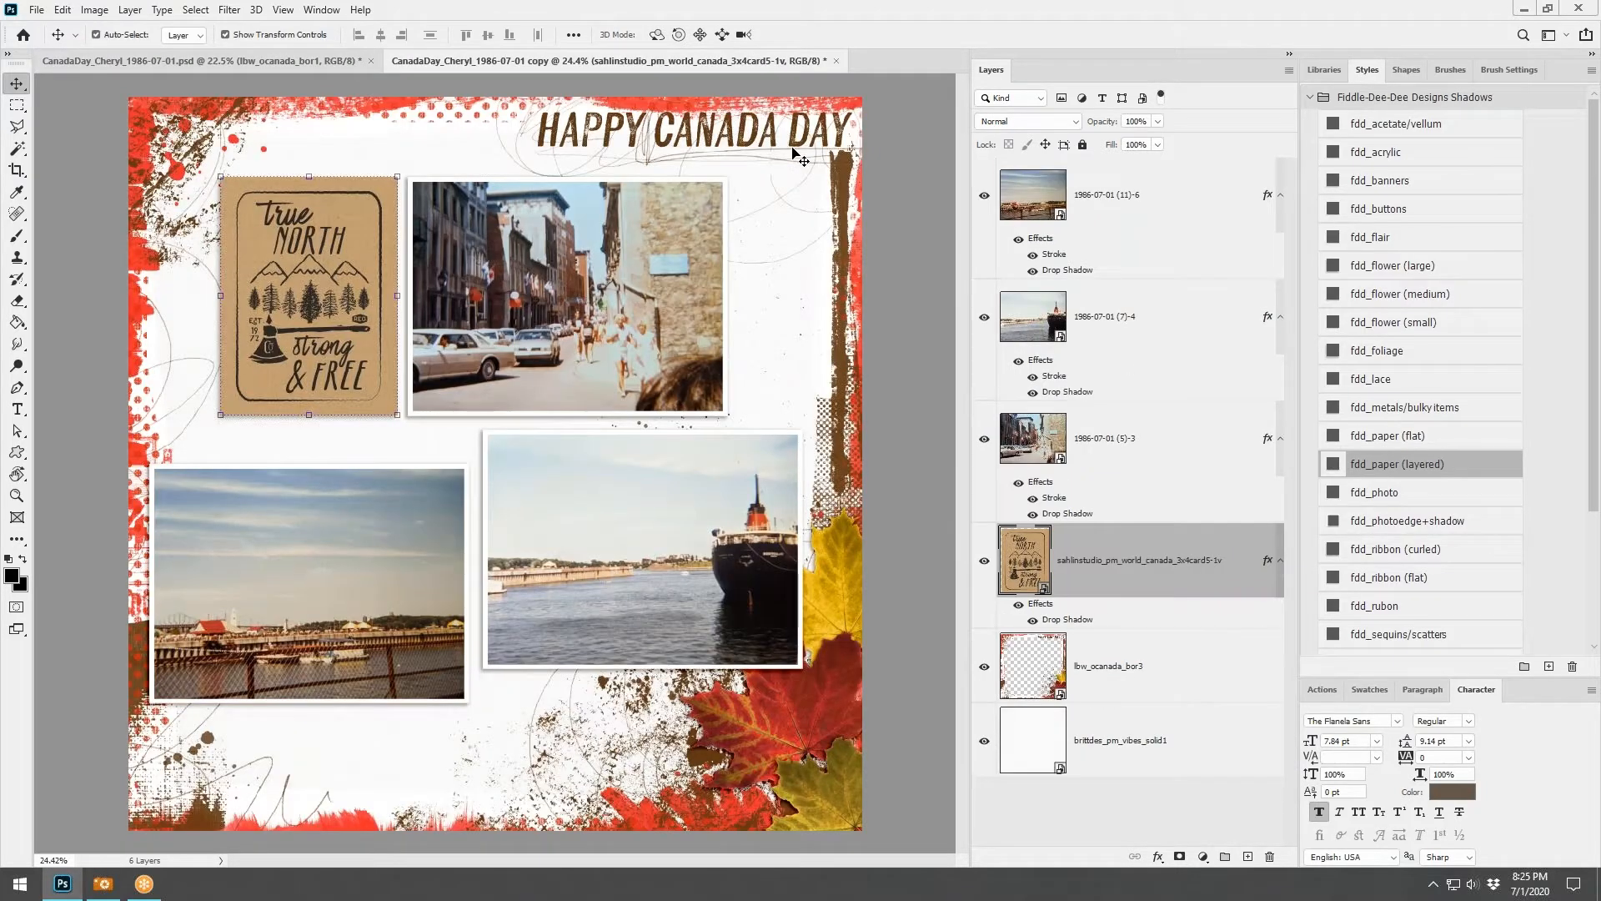
key("ctrl+v")
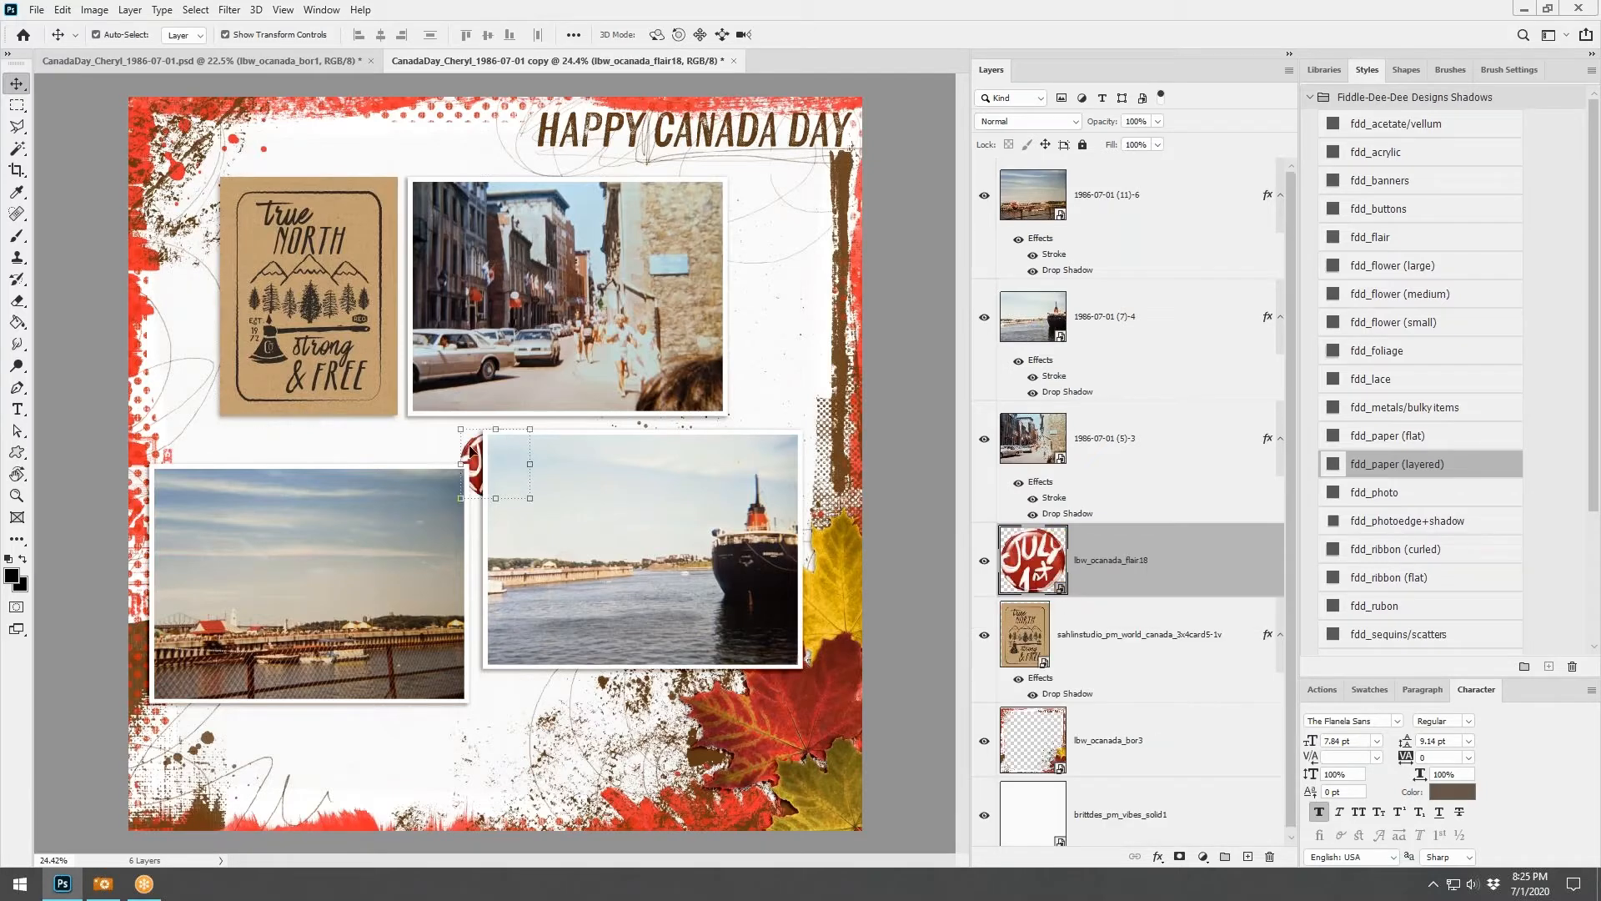
left_click_drag(471, 451, 745, 171)
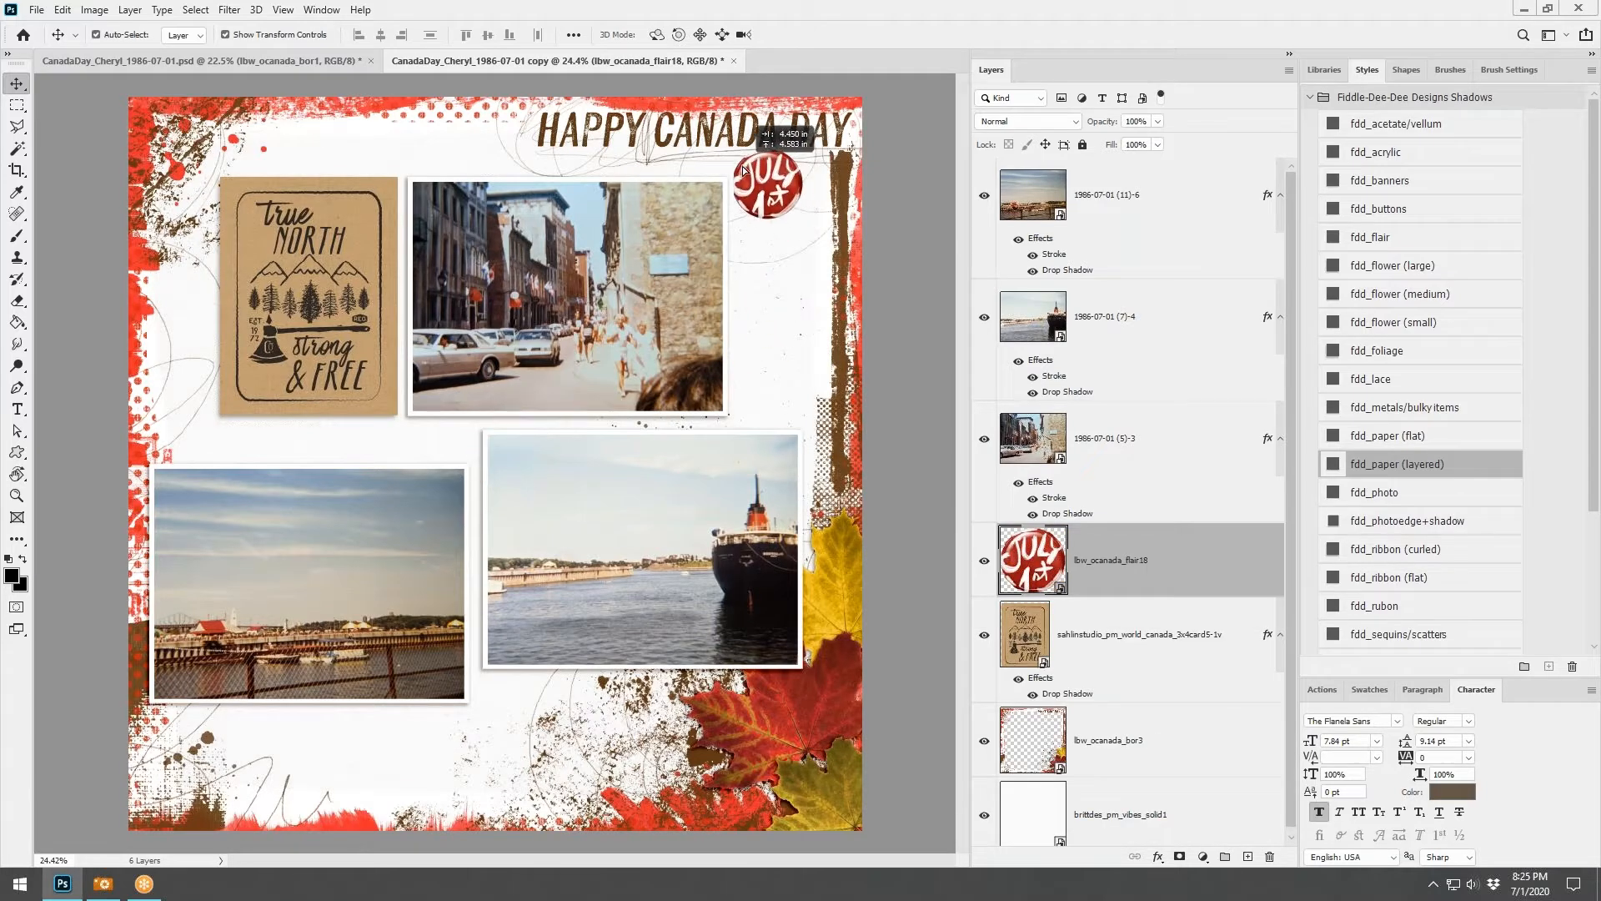
key("ctrl+shift+bracketright")
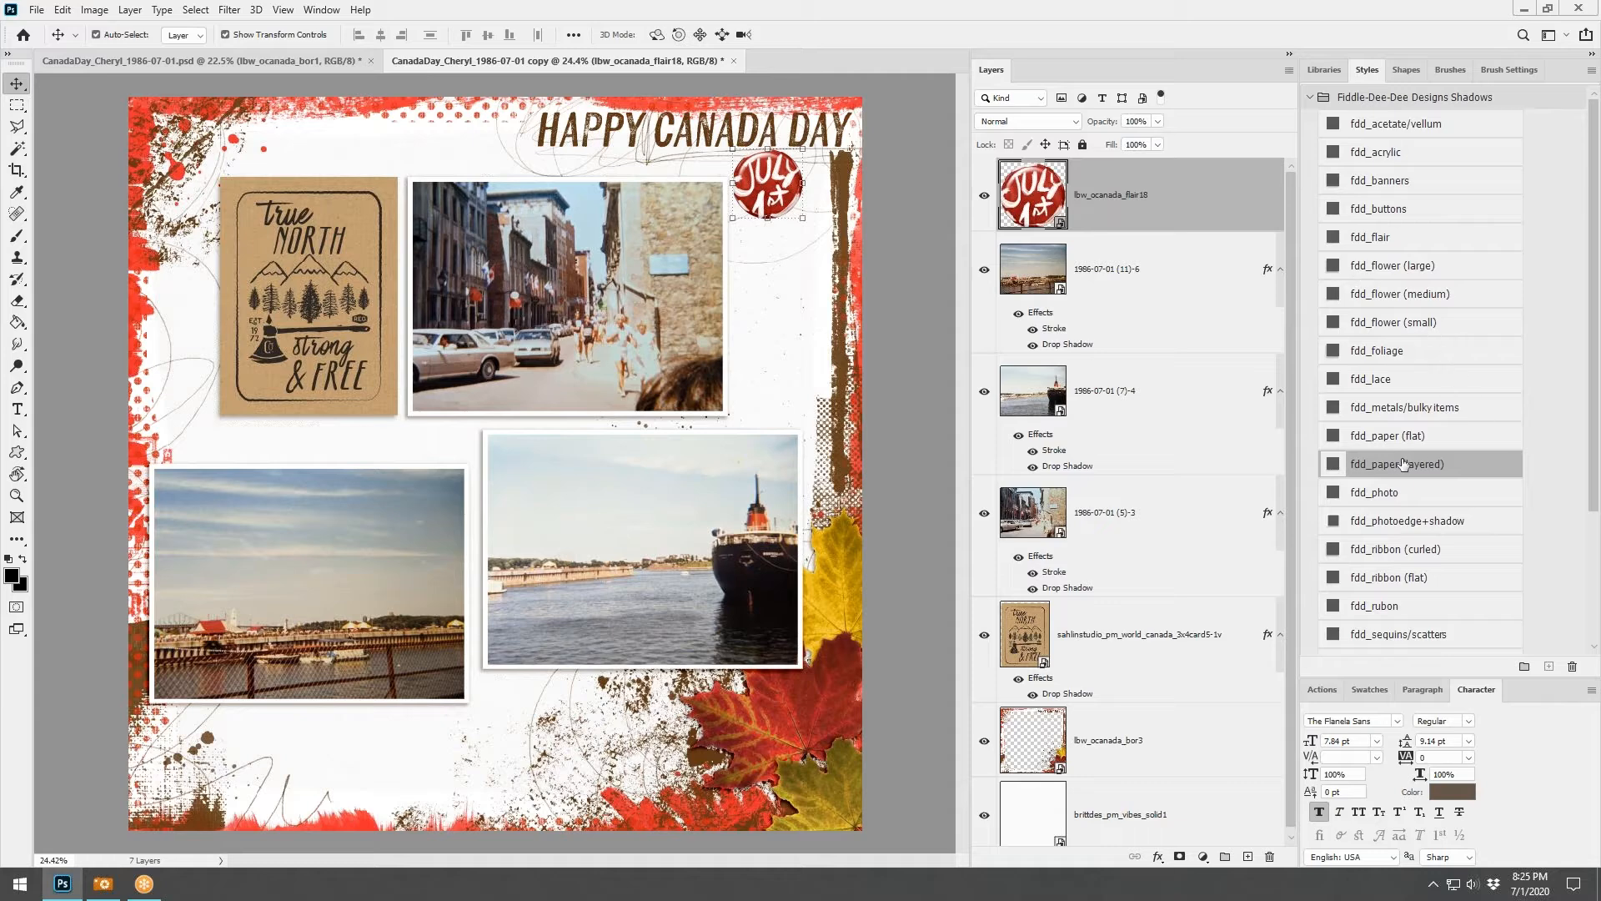
Apply the fdd_flair shadow style to the July 1st flair, shrink it slightly and overlap it on the street photo's upper right corner
left_click(1385, 238)
left_click_drag(806, 148, 744, 221)
key("Return")
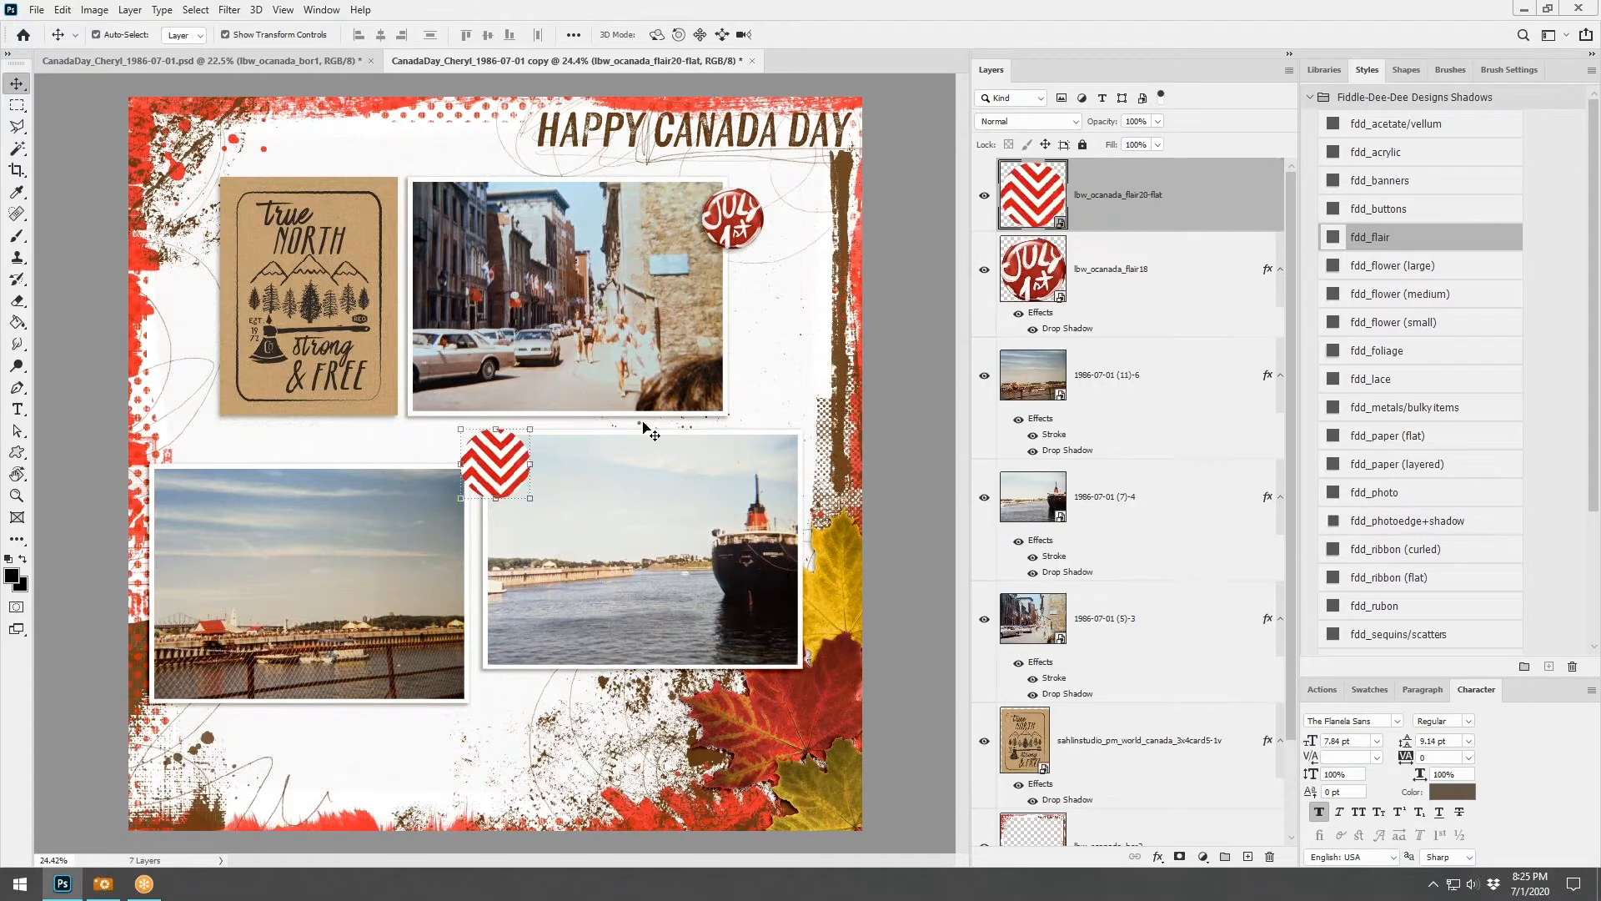
Position the red chevron flair below the July 1st flair, apply the fdd_paper (flat) style and order it beneath the July 1st layer
left_click_drag(511, 473, 784, 266)
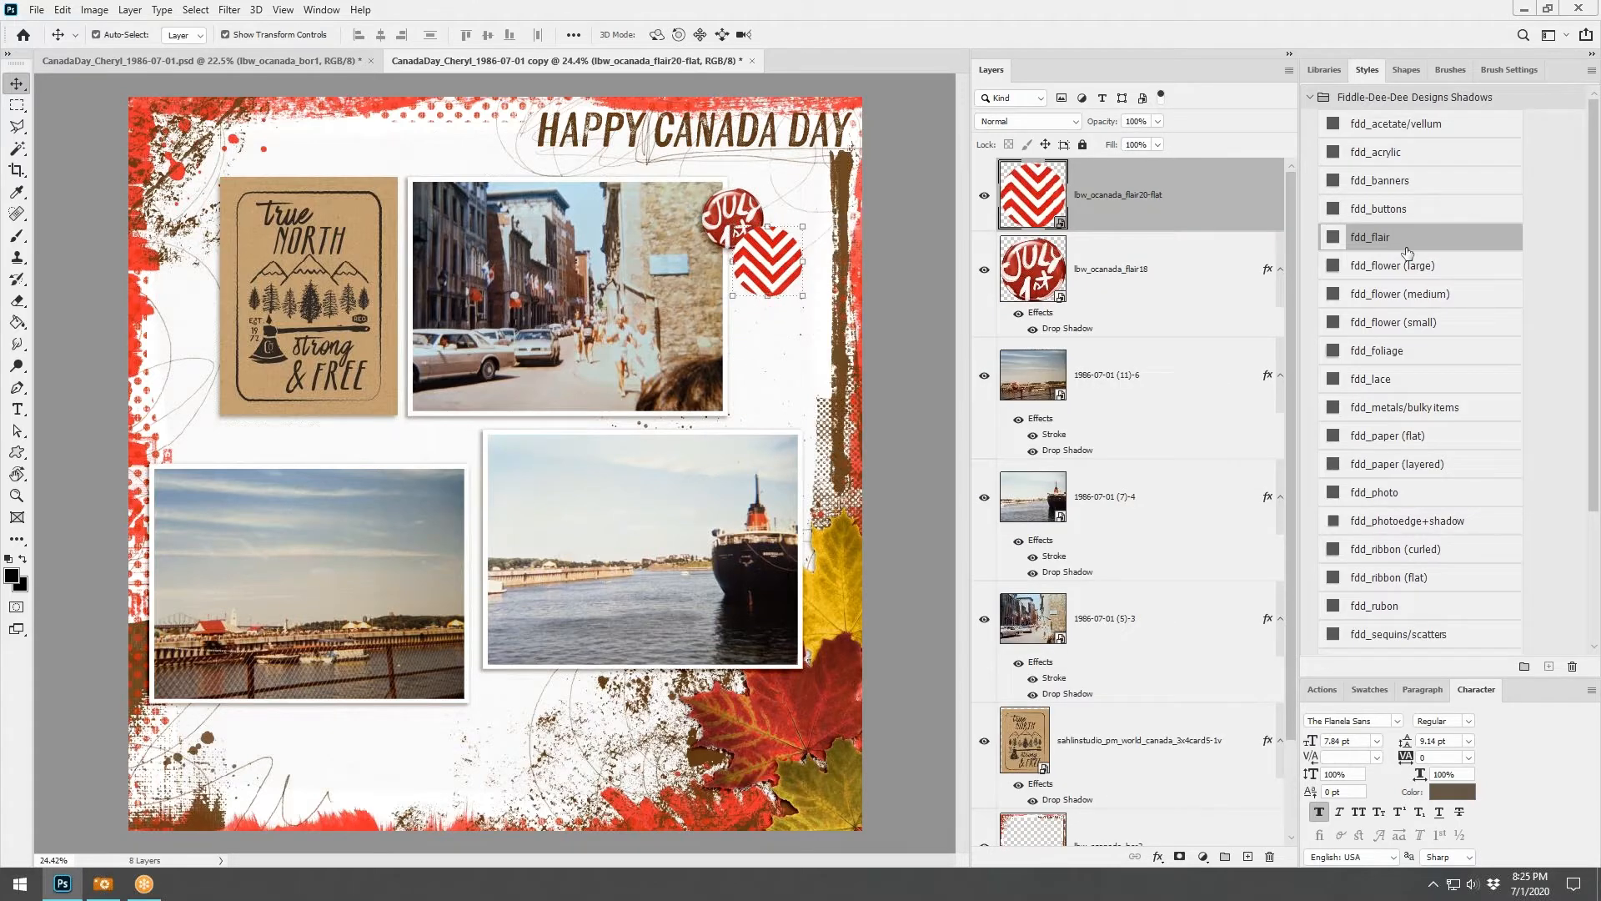
left_click(1394, 439)
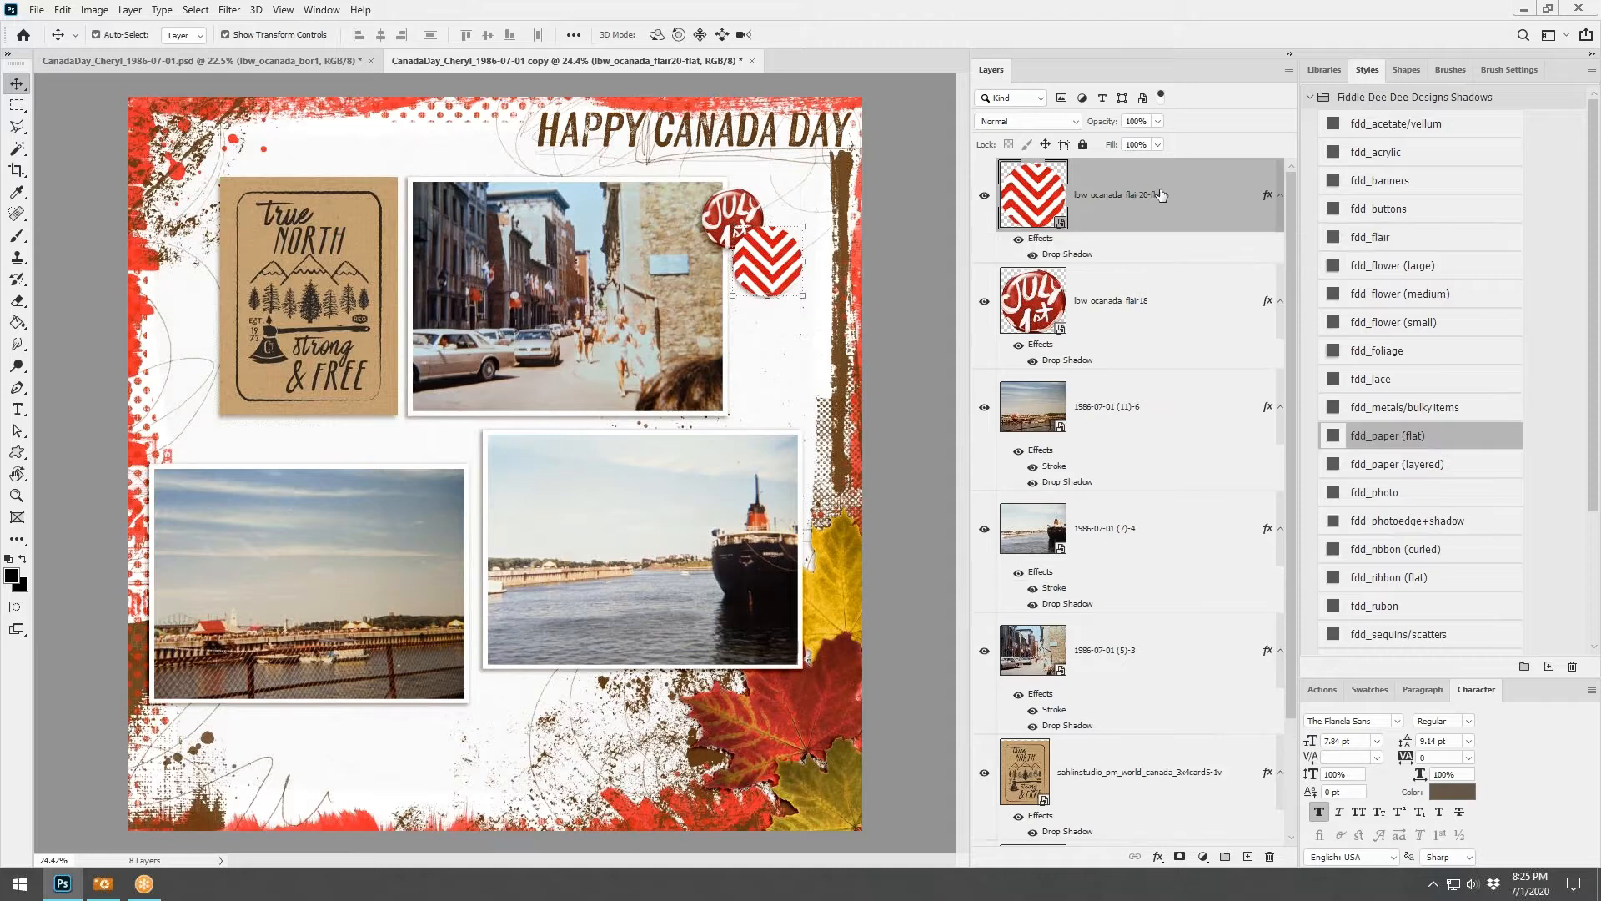
left_click_drag(1163, 195, 1151, 326)
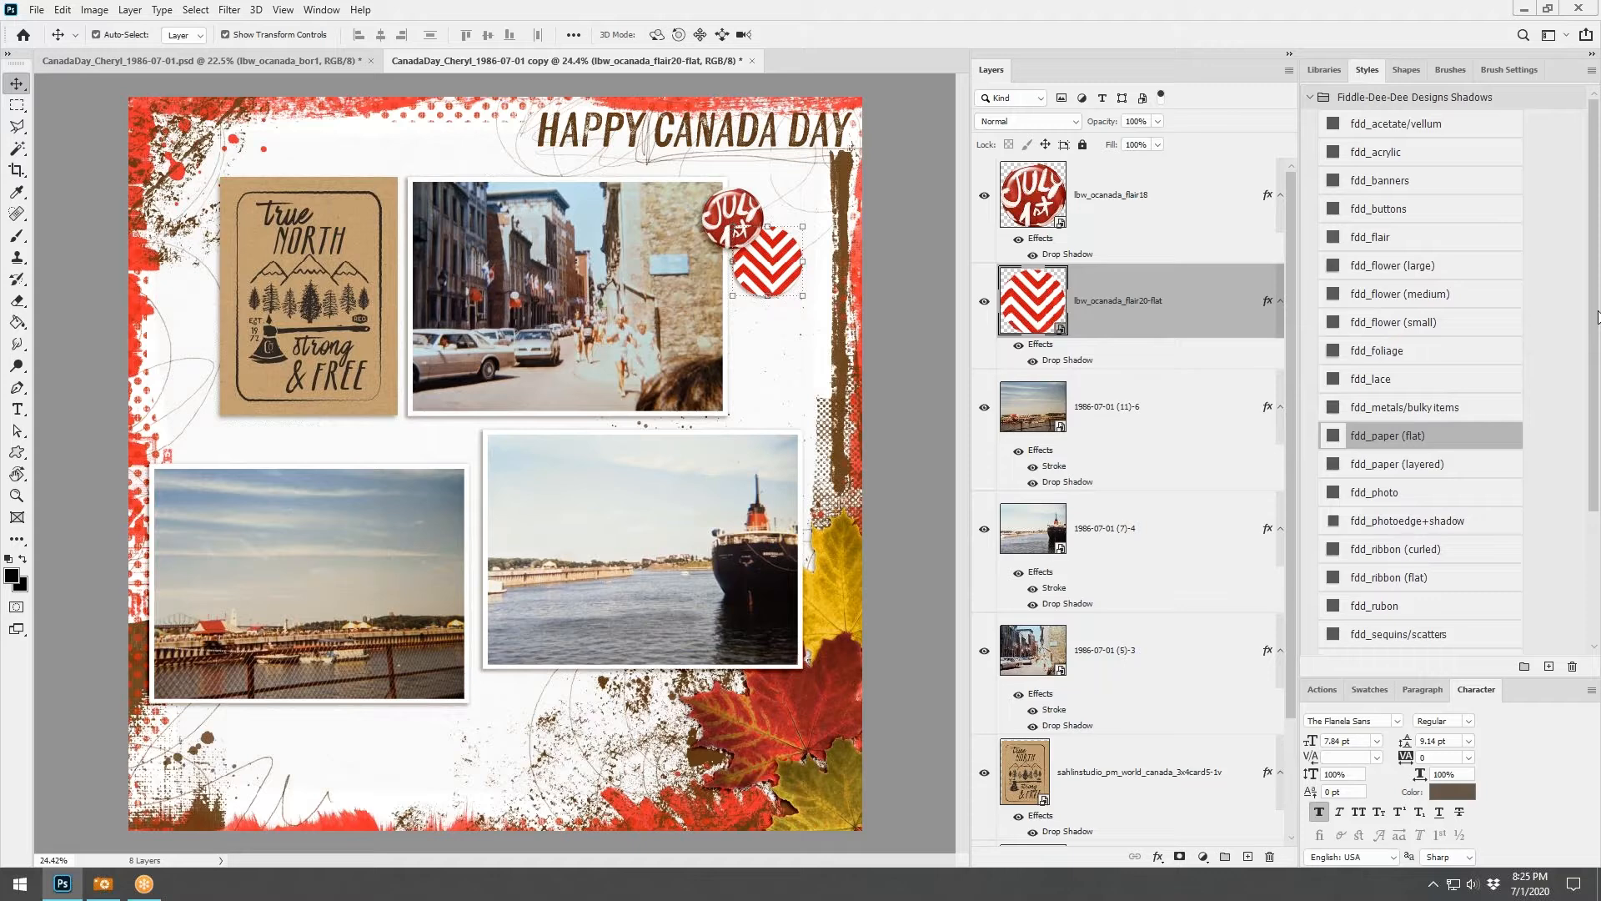
Add the maple leaf flag flair beside the first page's journal cards, bring its layer to the top and apply the fdd_flair style
left_click(214, 61)
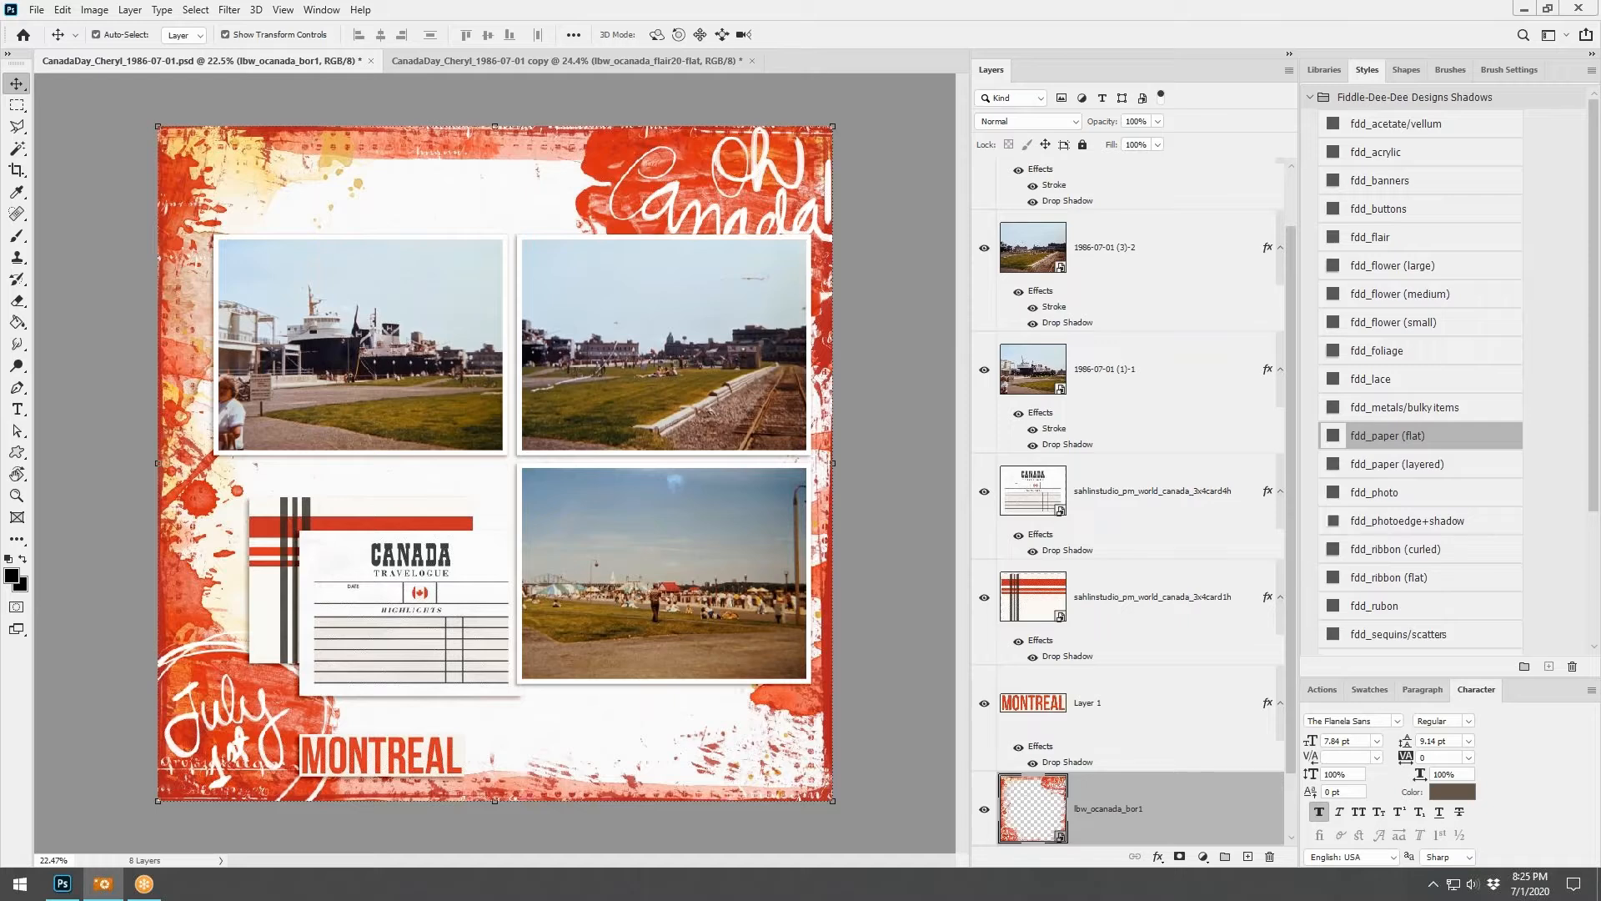
left_click_drag(1600, 238, 569, 313)
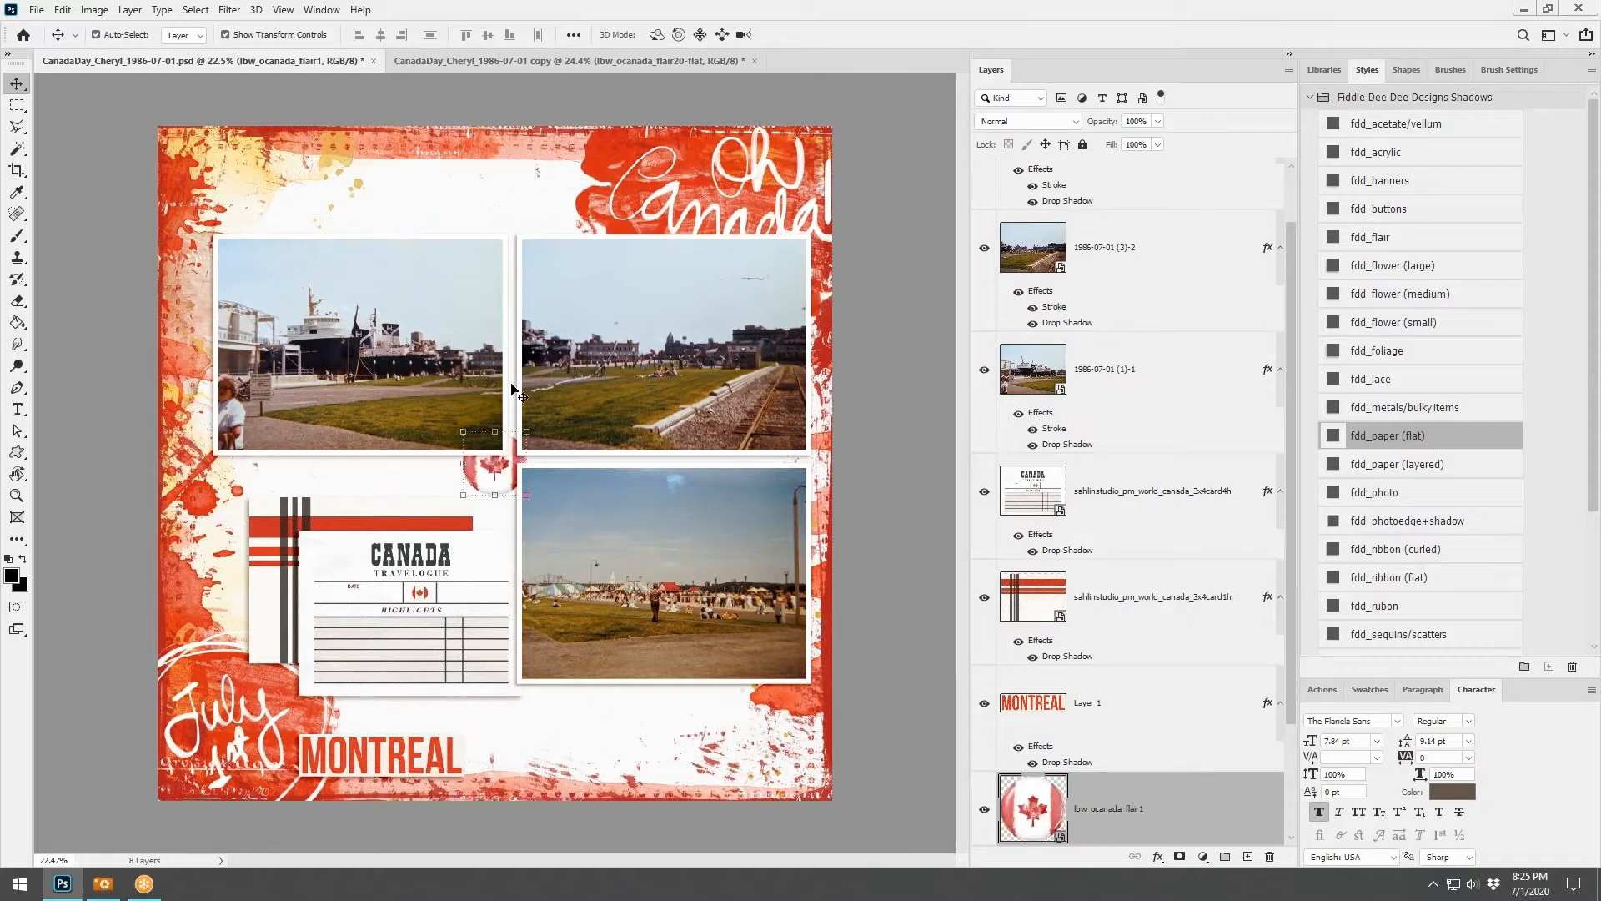
left_click_drag(490, 462, 240, 598)
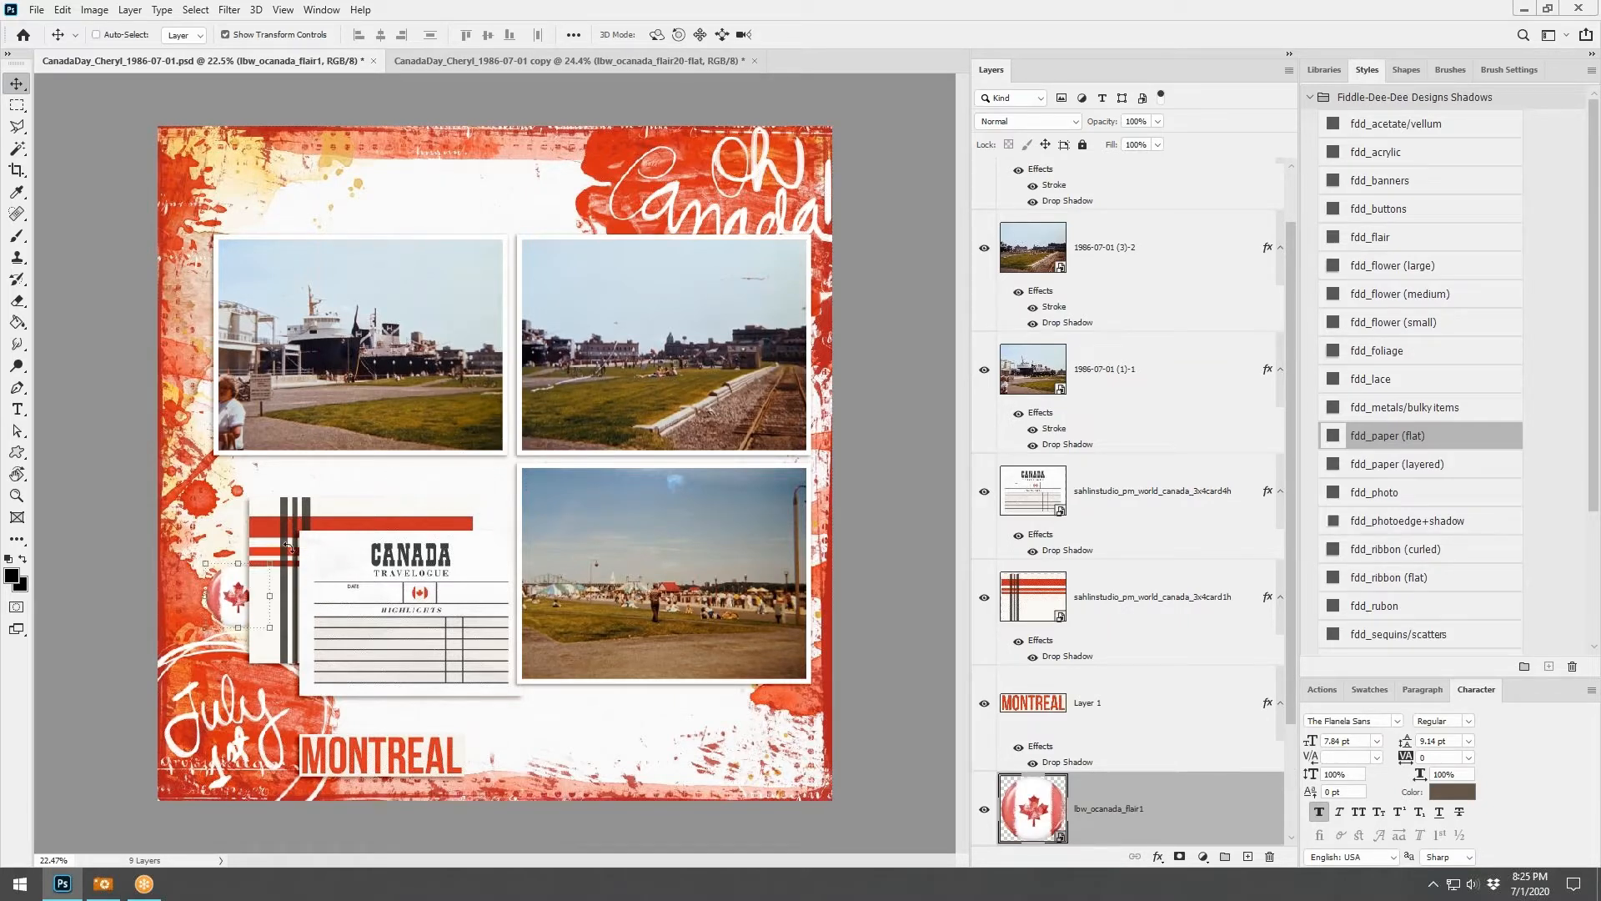
key("ctrl+shift+bracketright")
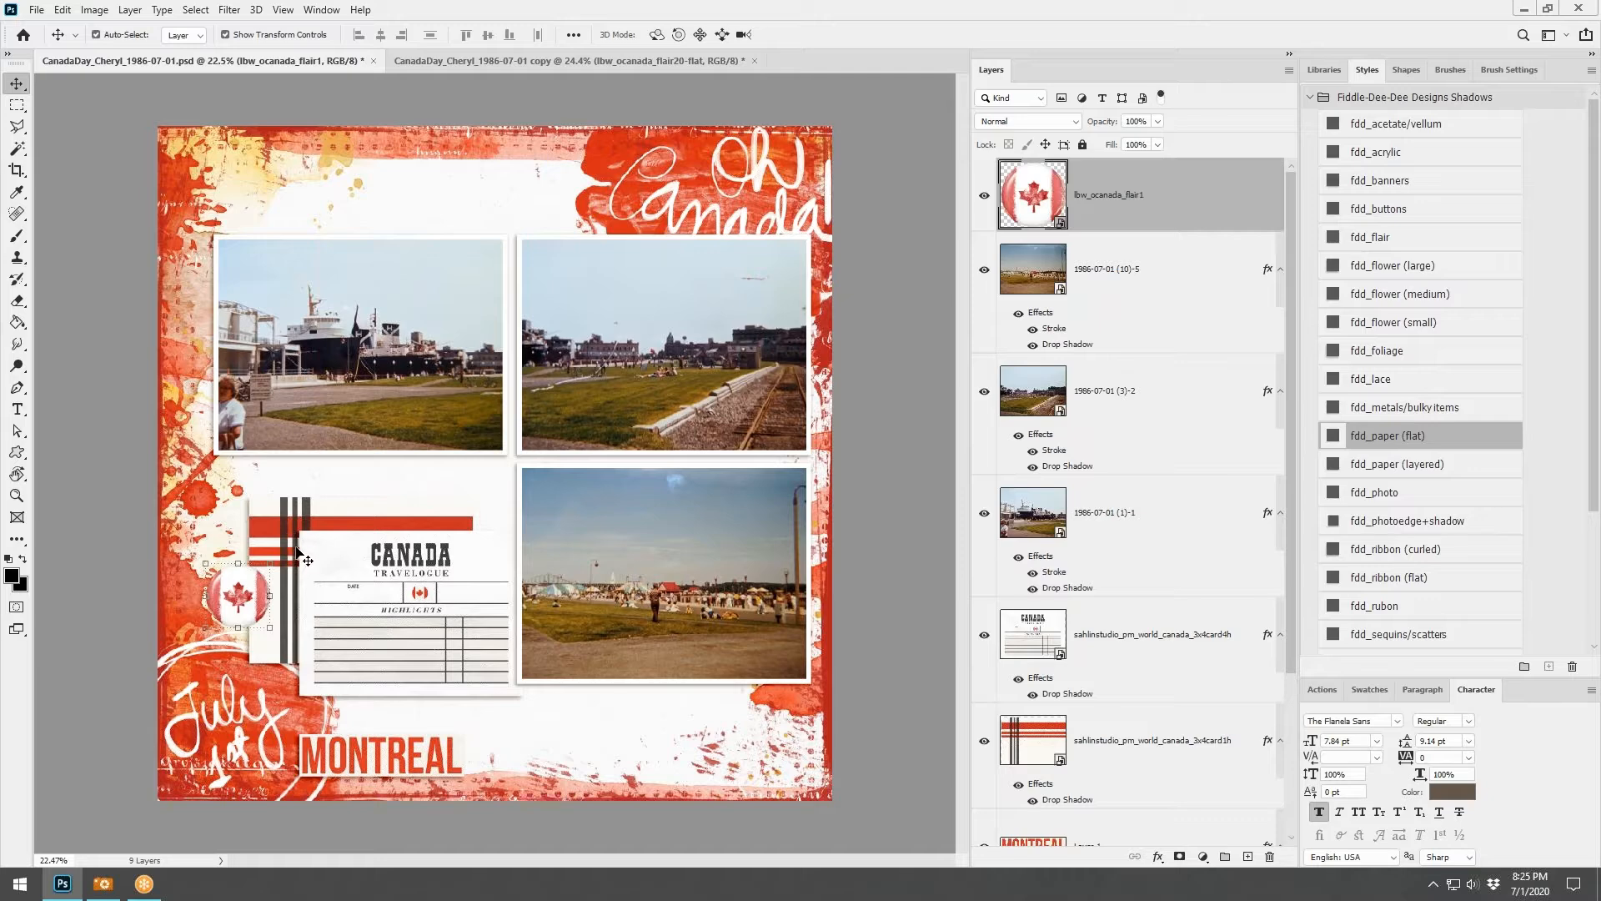
left_click(1367, 240)
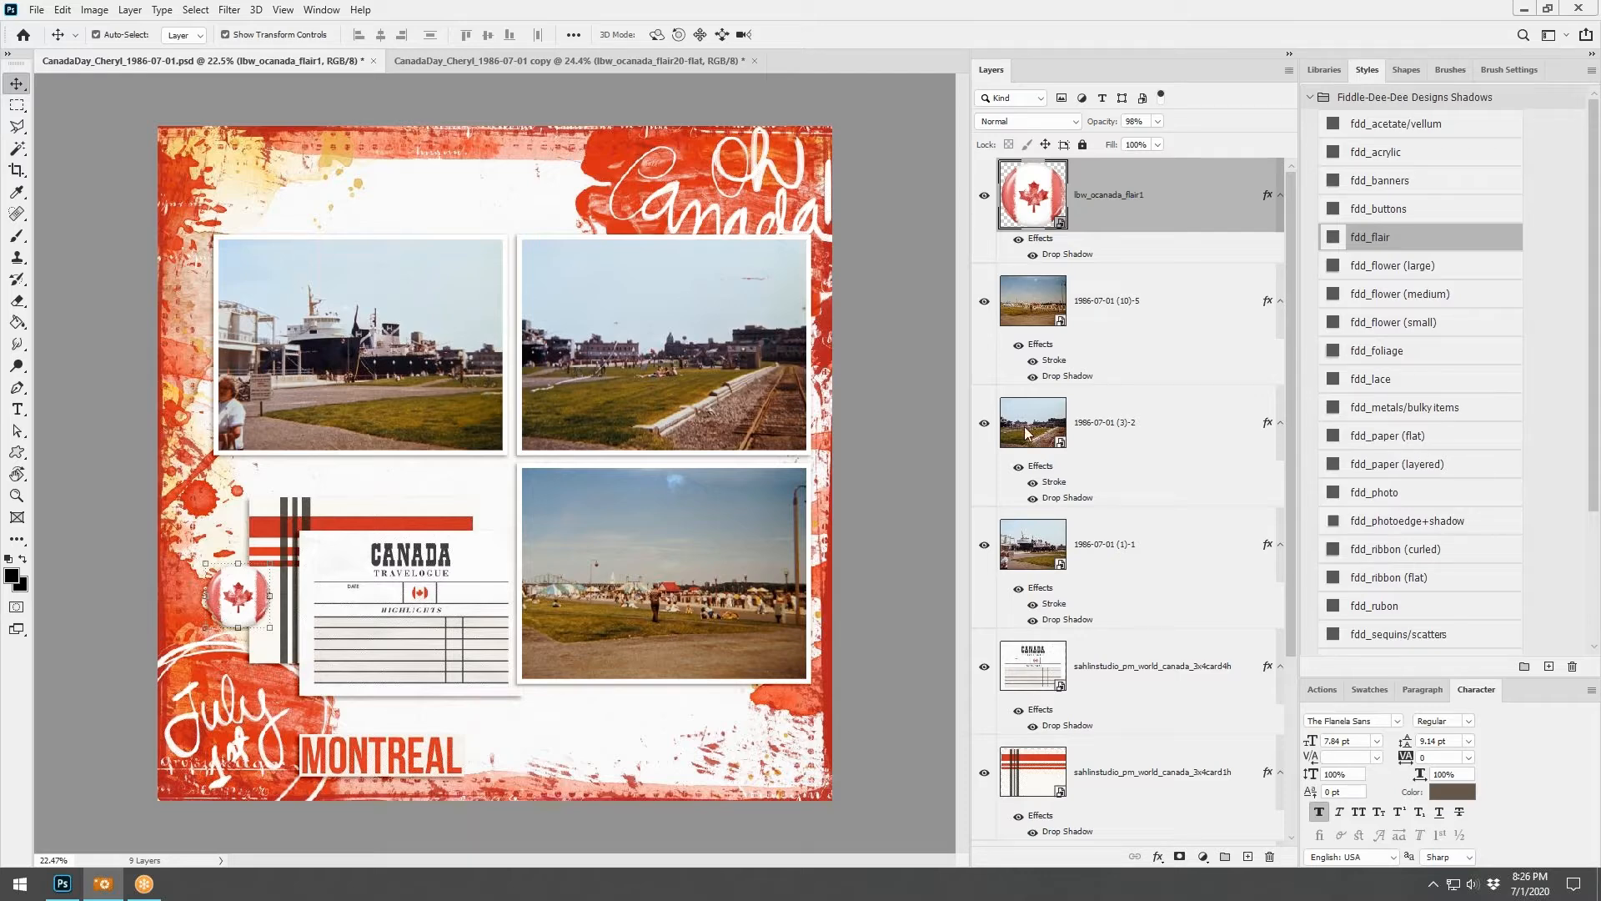
Try the outlined CANADA word art above the docked ship photo, and delete its layer
scroll(538, 423, "up", 1)
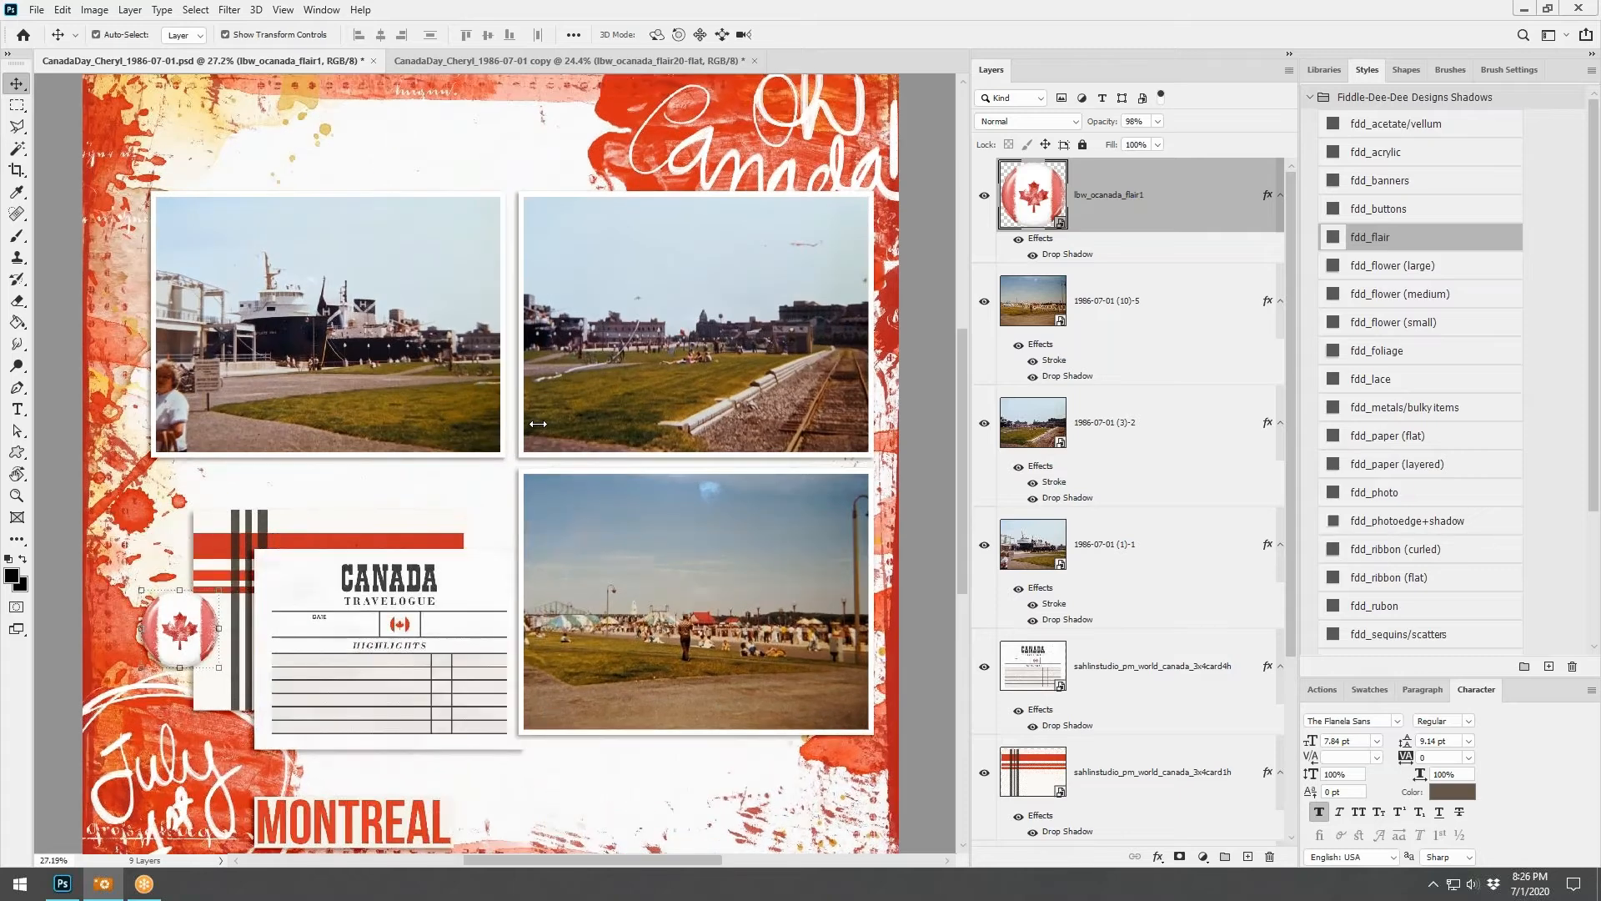
scroll(538, 424, "down", 1)
scroll(538, 424, "up", 1)
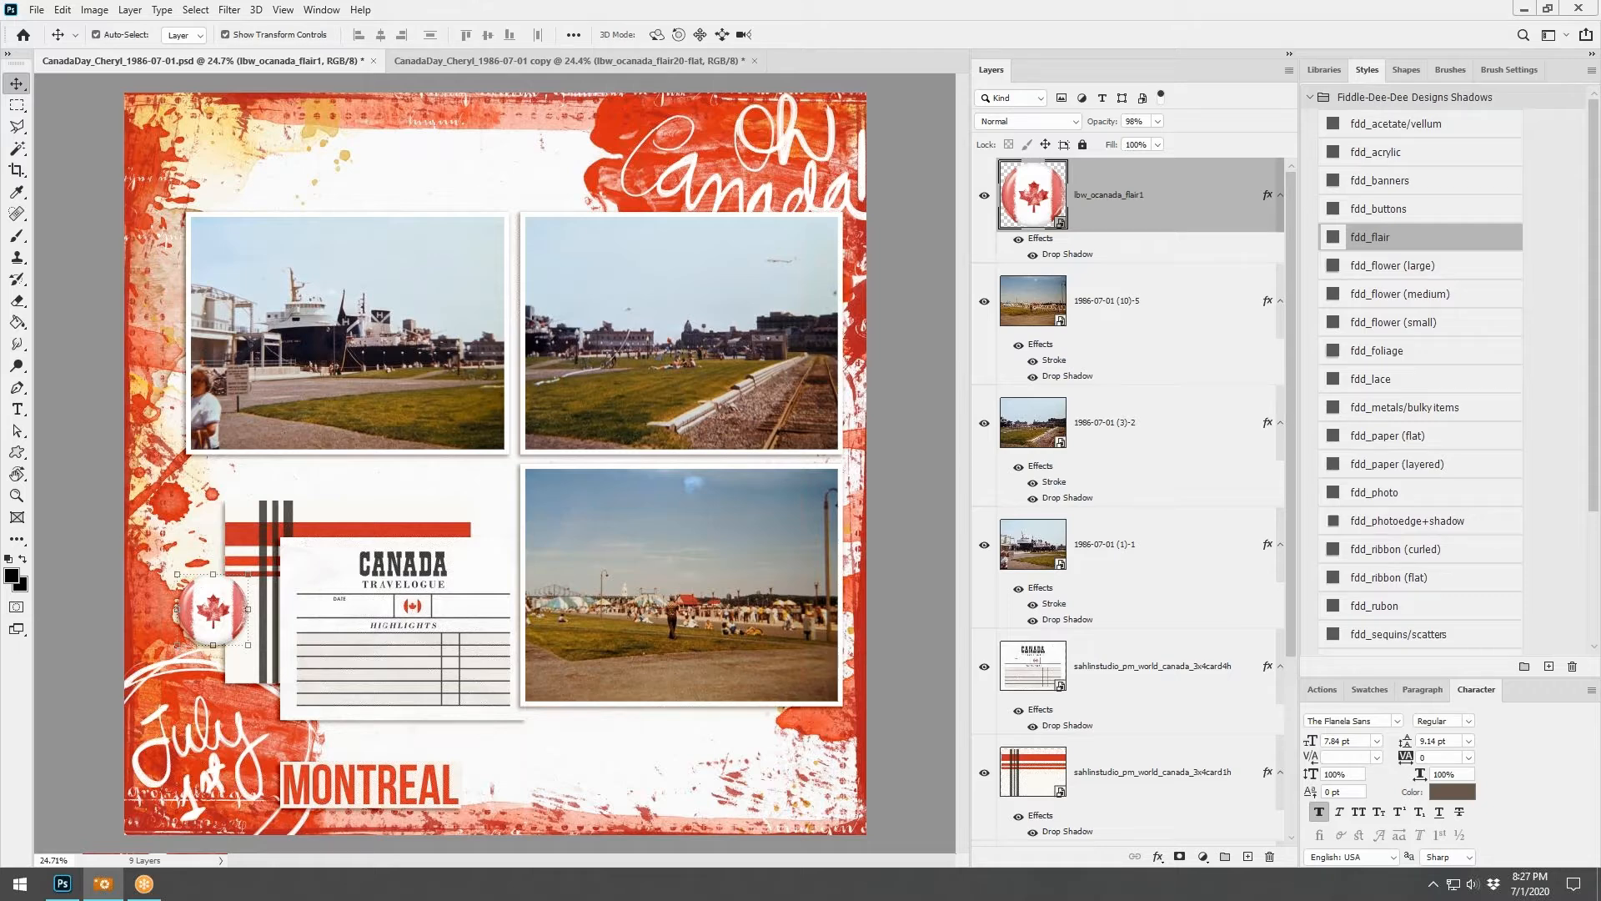
left_click_drag(62, 883, 352, 429)
left_click_drag(518, 465, 371, 152)
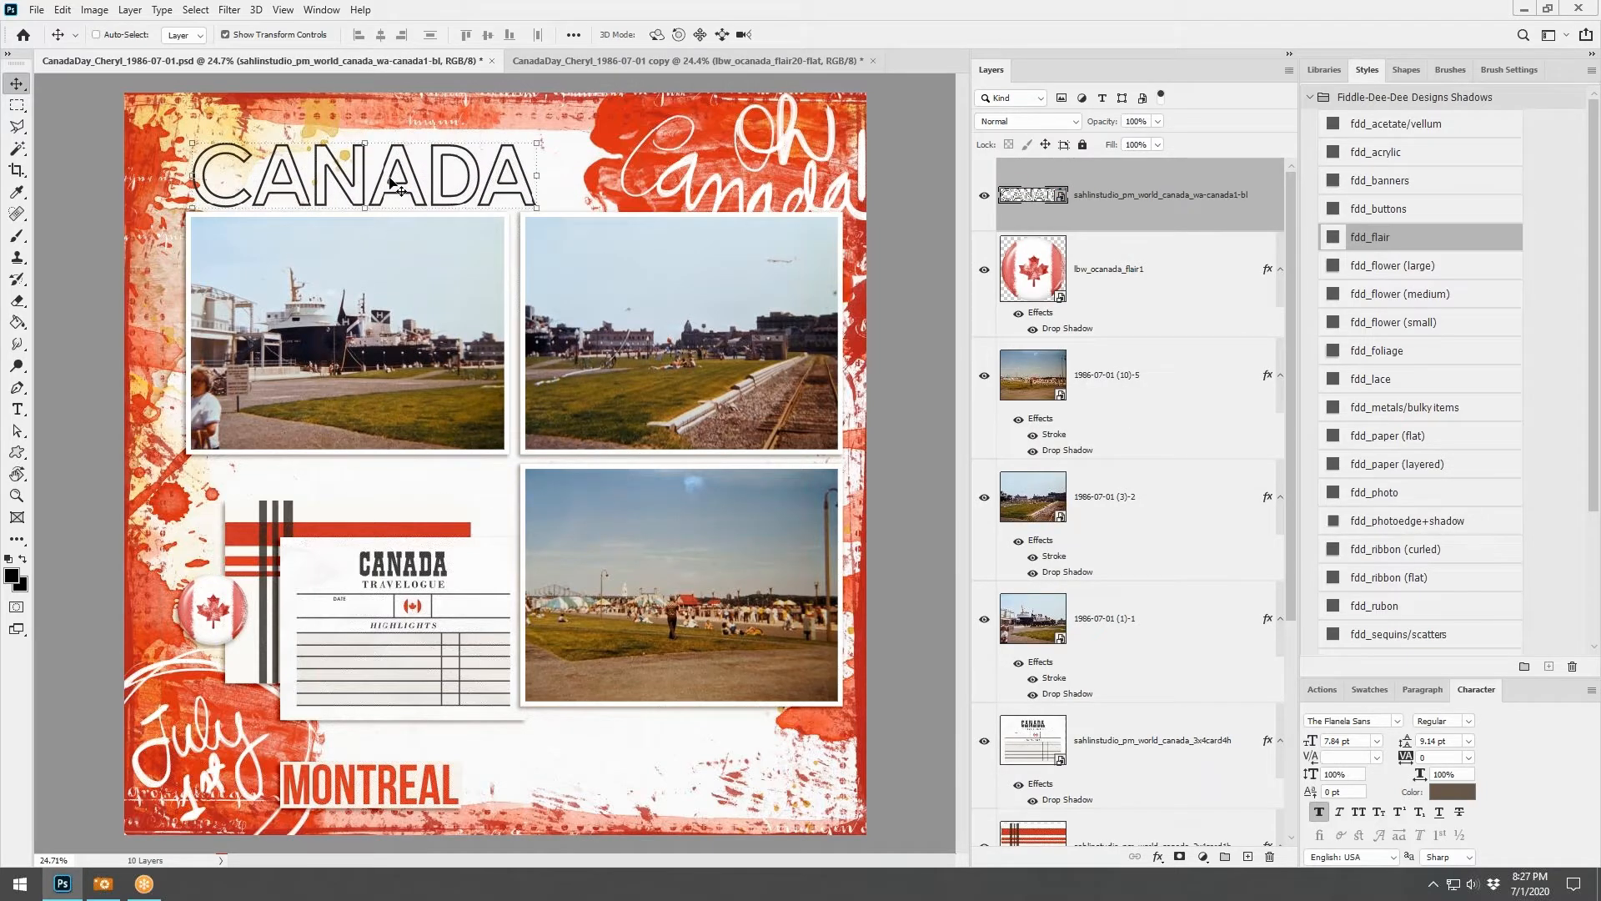
right_click(1086, 196)
left_click(1135, 203)
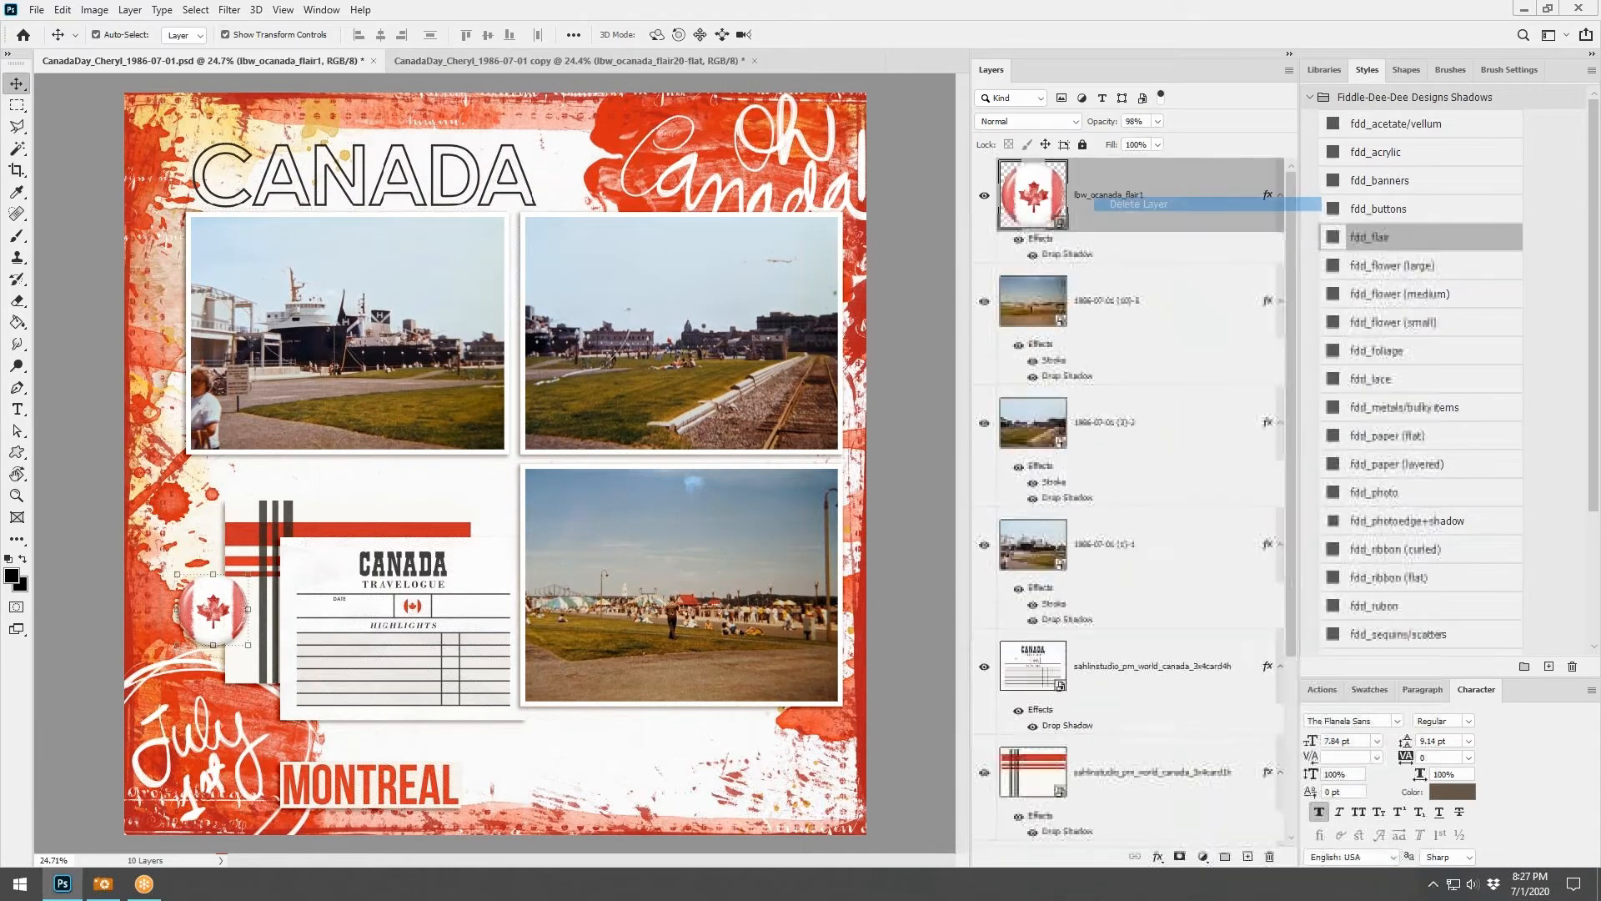
Add the white flower beside the second page's flairs, apply the fdd_flower (large) style and shrink it slightly
left_click(442, 63)
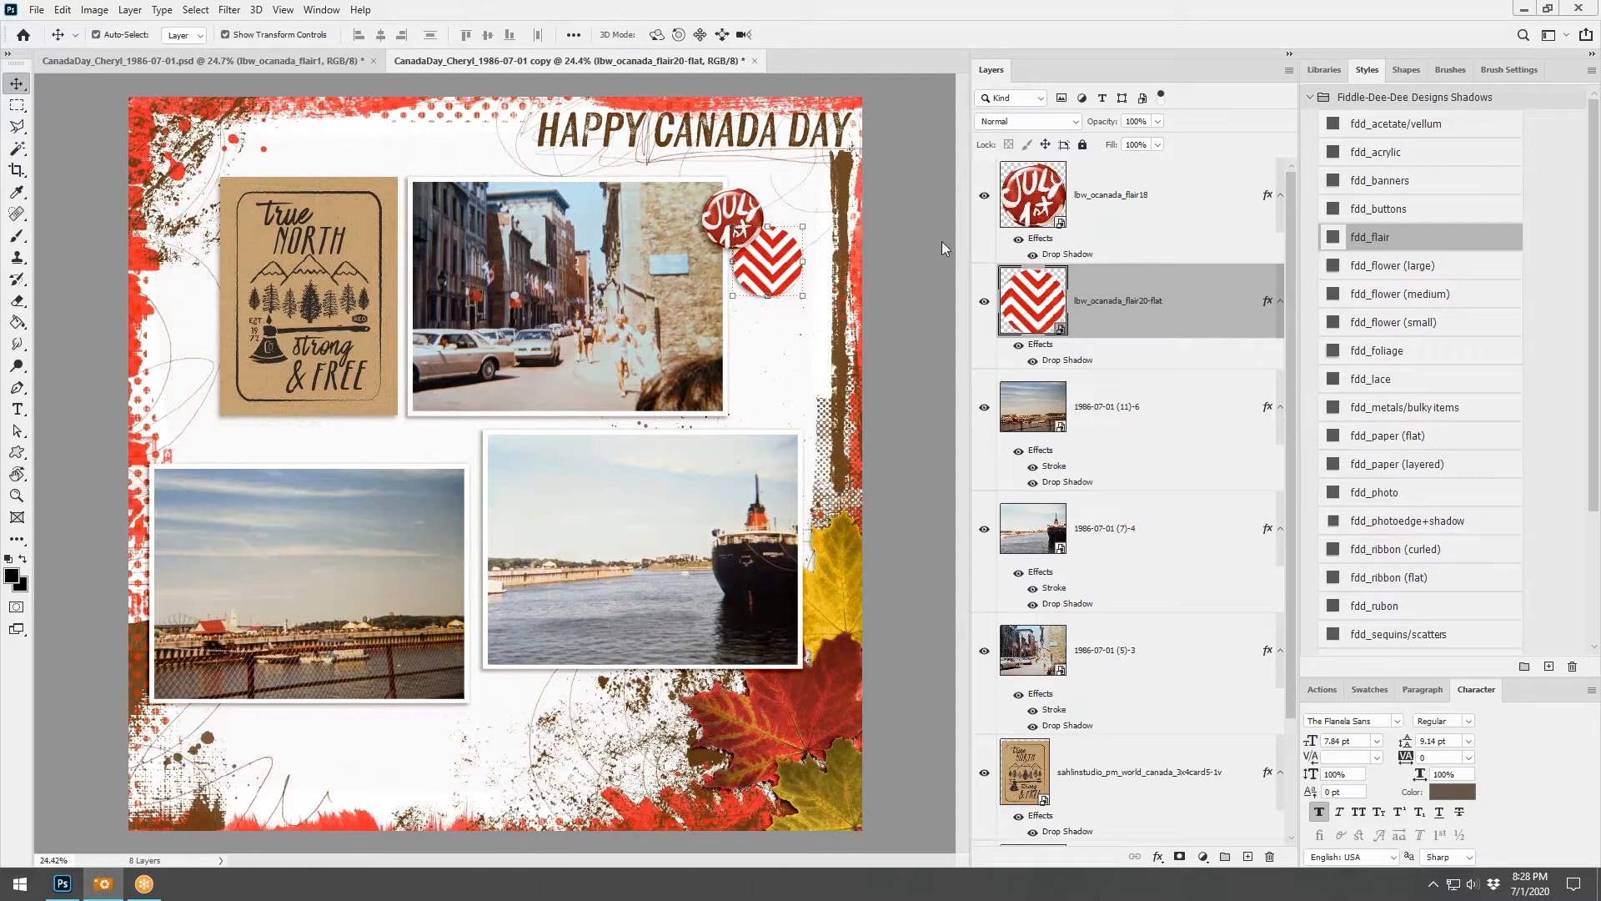
left_click_drag(1180, 438, 635, 395)
left_click_drag(507, 445, 881, 192)
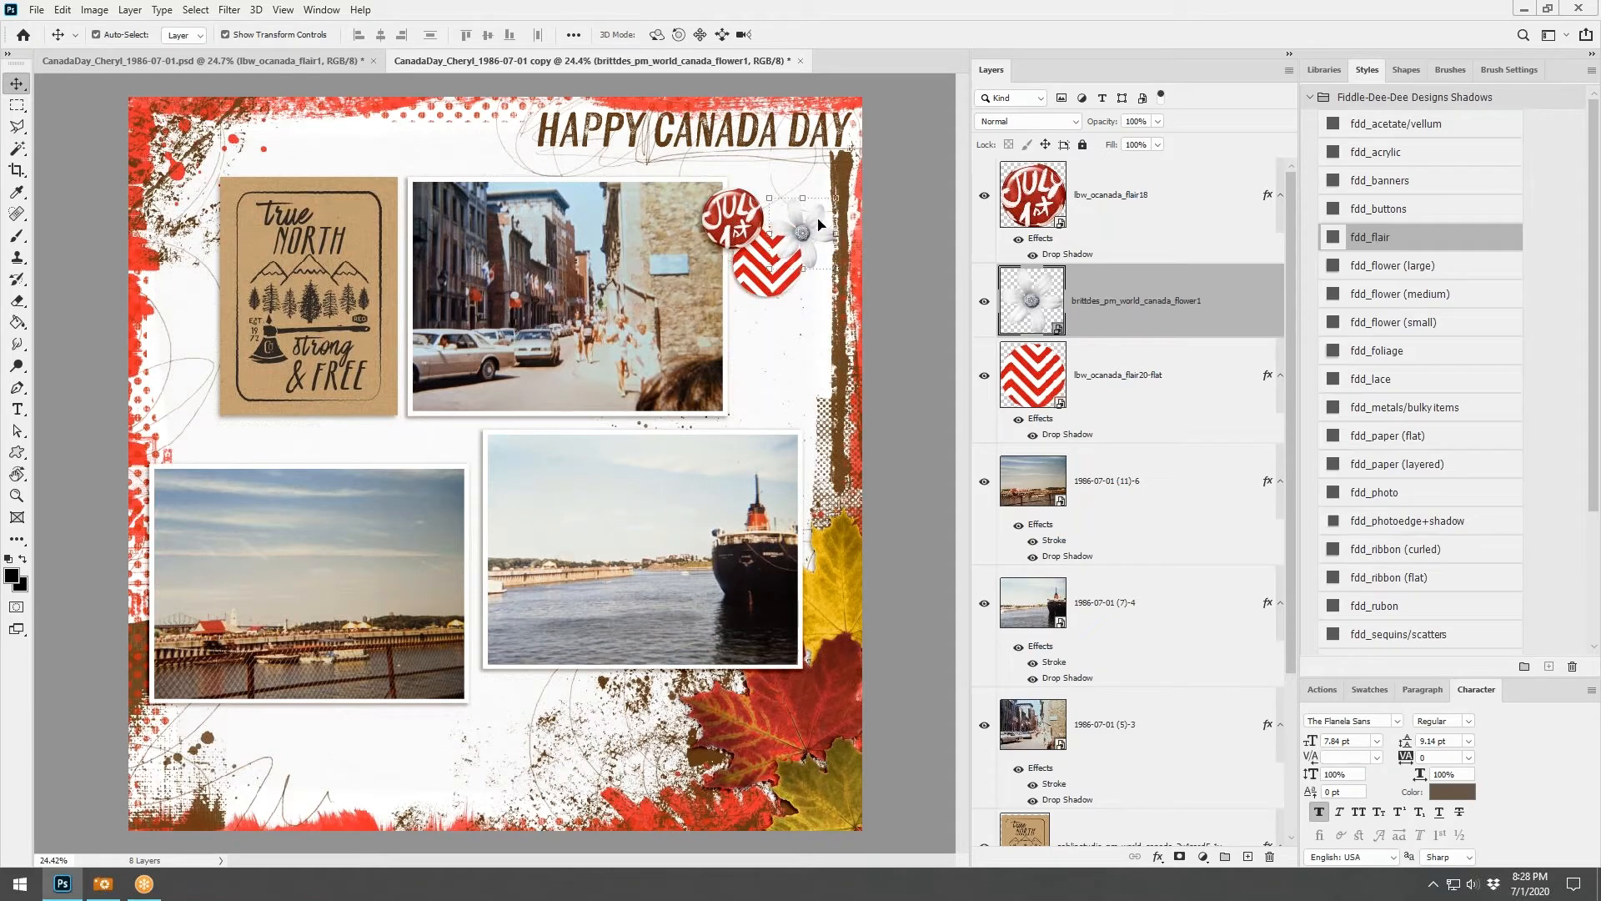
left_click(1409, 269)
key("ctrl+t")
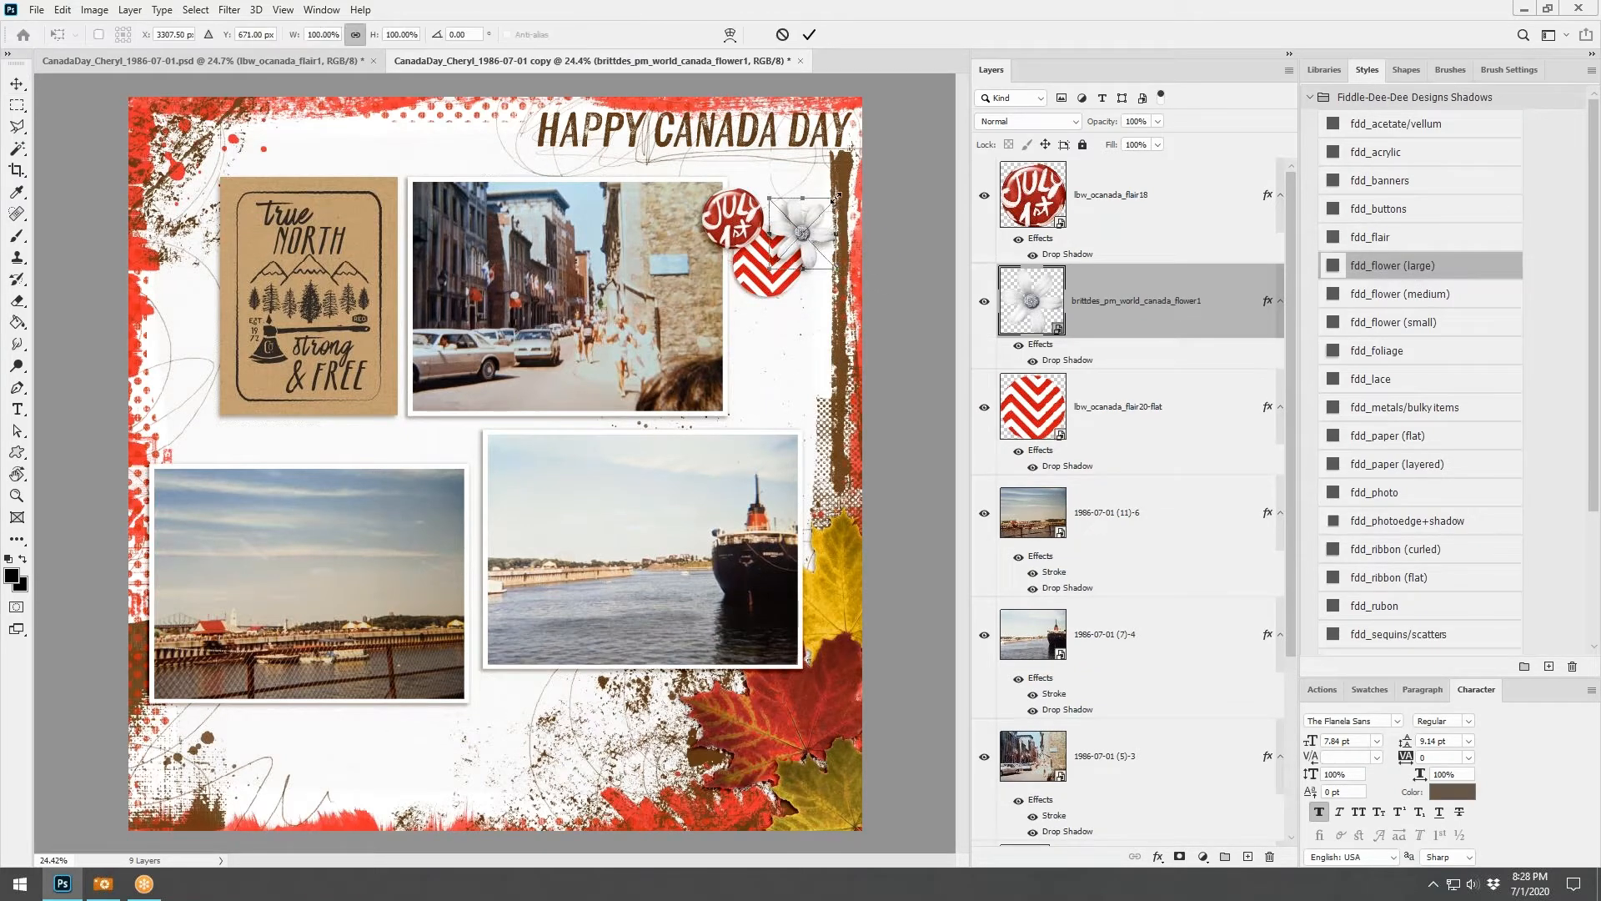
left_click_drag(834, 198, 827, 208)
left_click(809, 34)
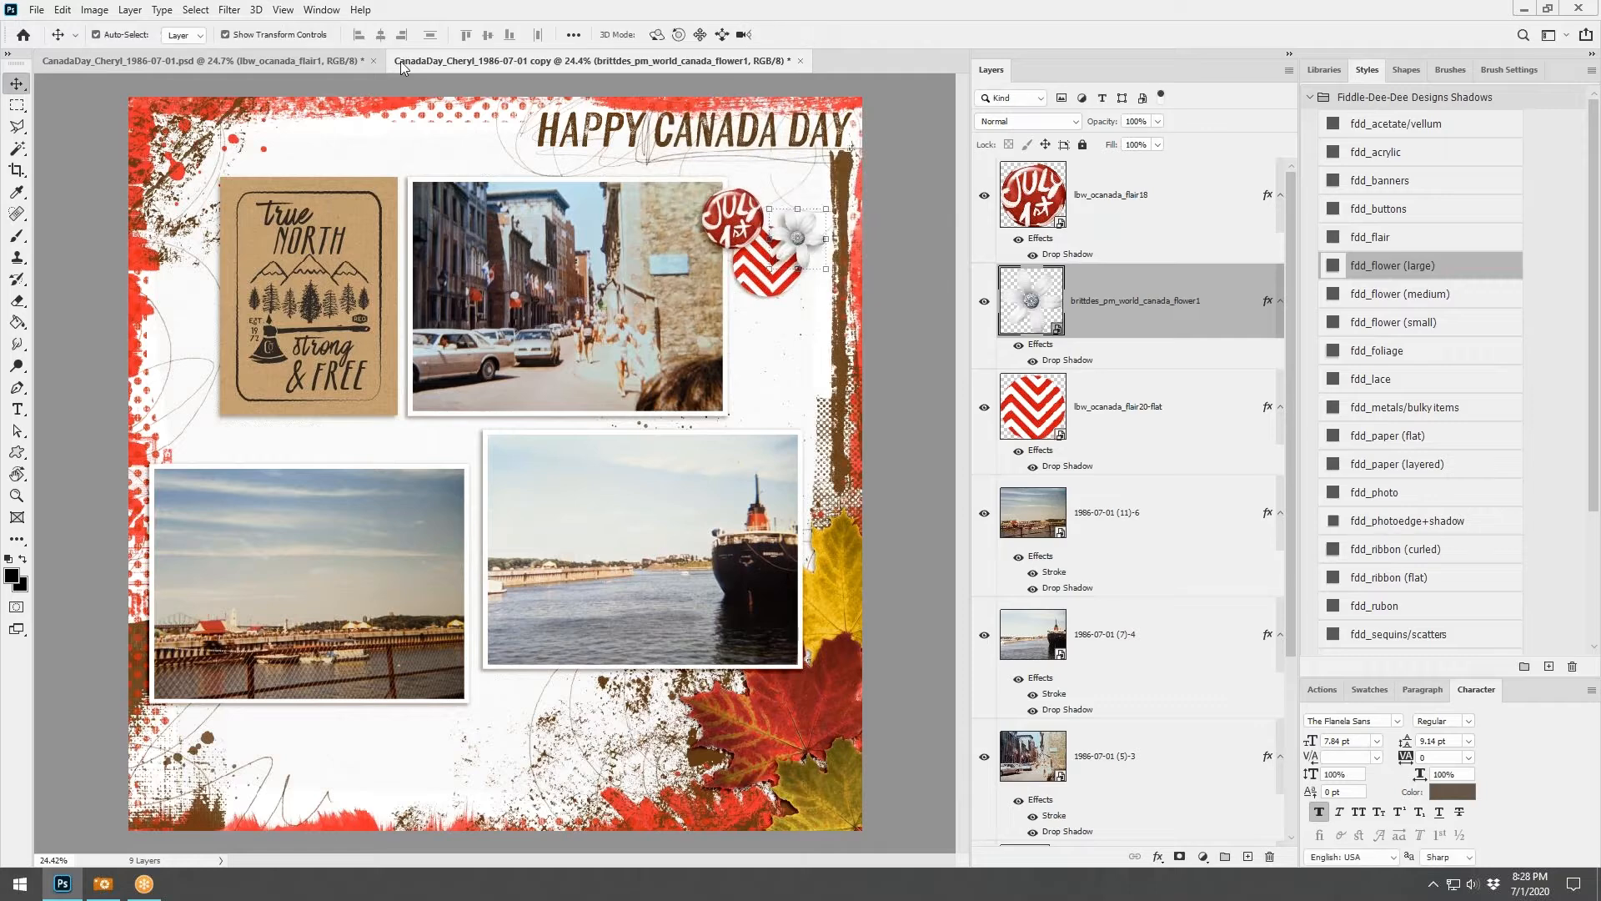
Add the hexagonal mini journaler to the first page, just before the Oh Canada word art above the photos
left_click(310, 60)
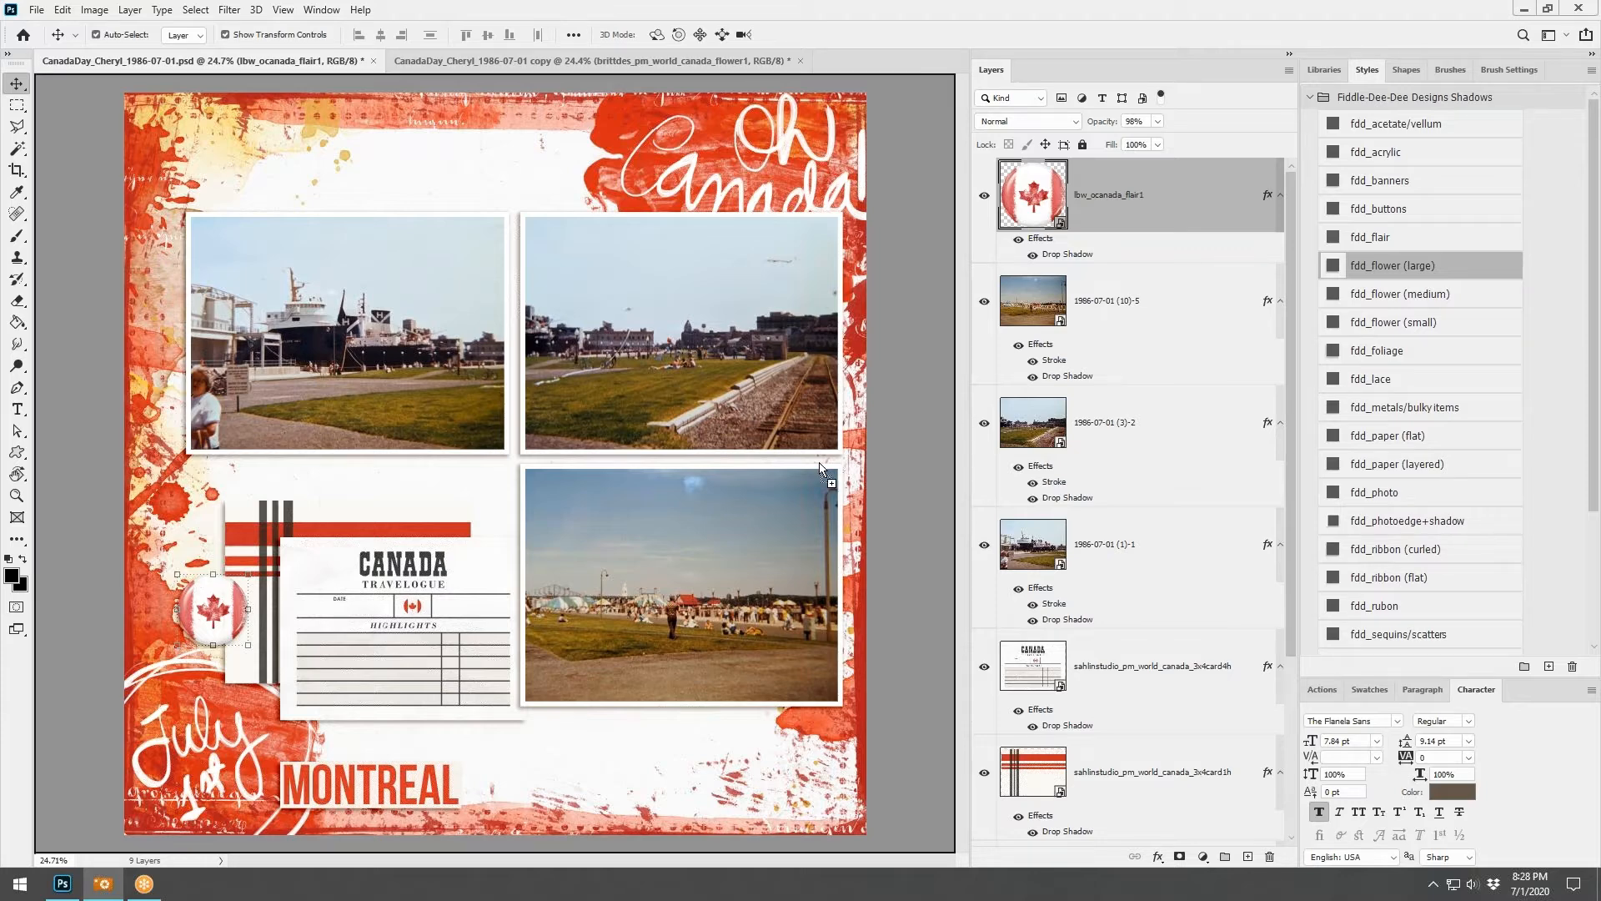
key("ctrl+v")
left_click_drag(510, 469, 593, 155)
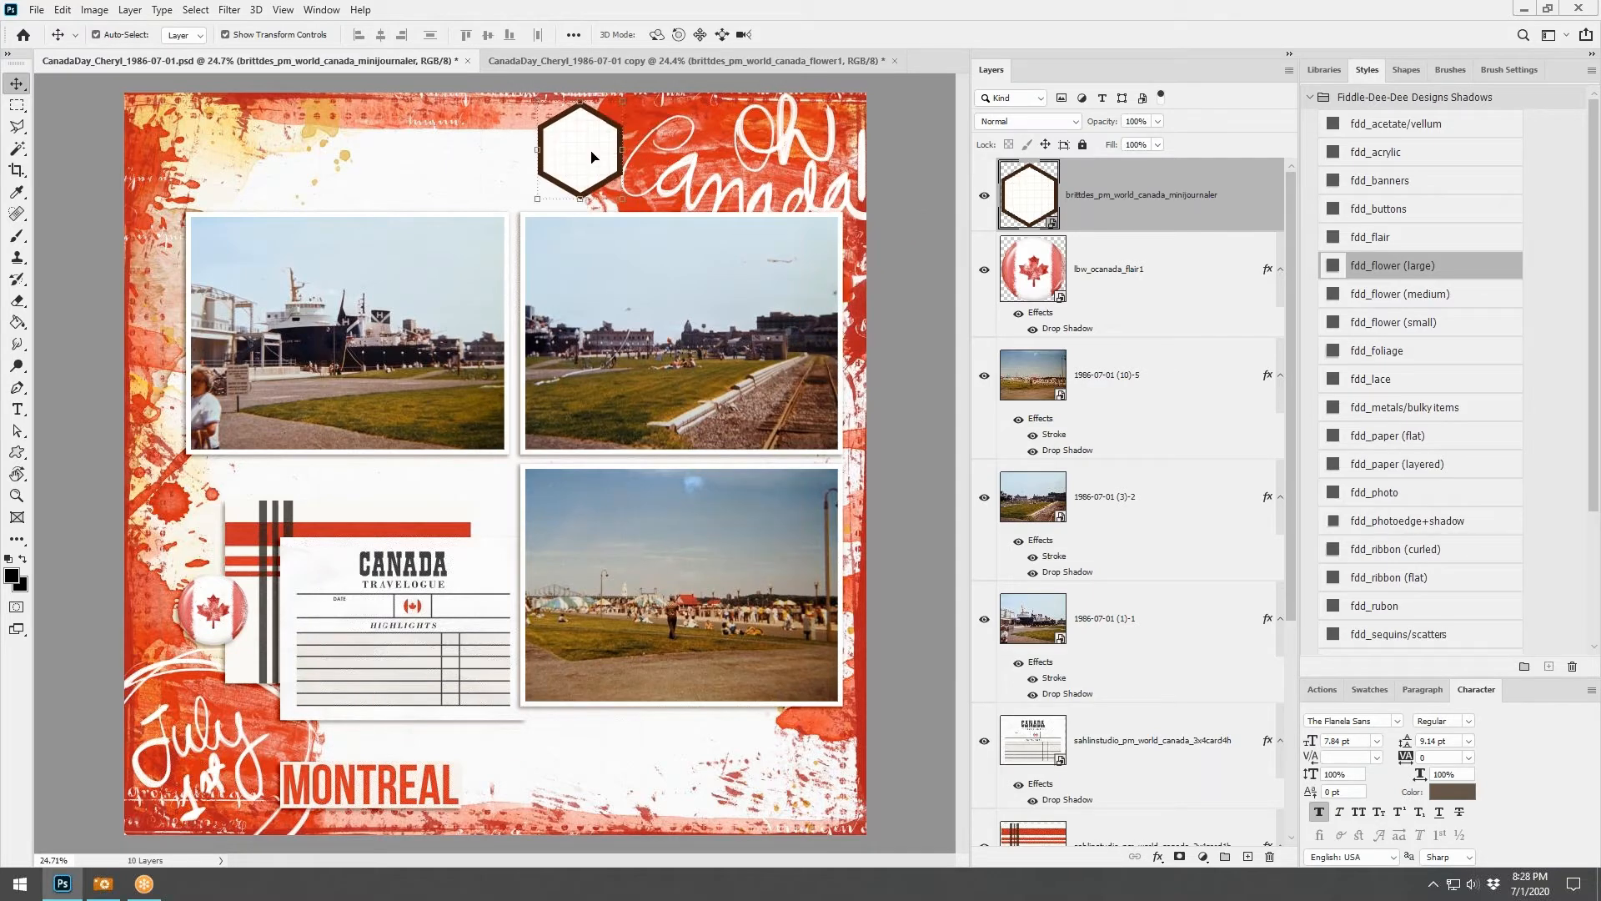
Move the first page's three photos down together to leave more room below the Oh Canada word art
left_click(433, 349)
left_click(714, 360, "shift")
left_click(728, 584, "shift")
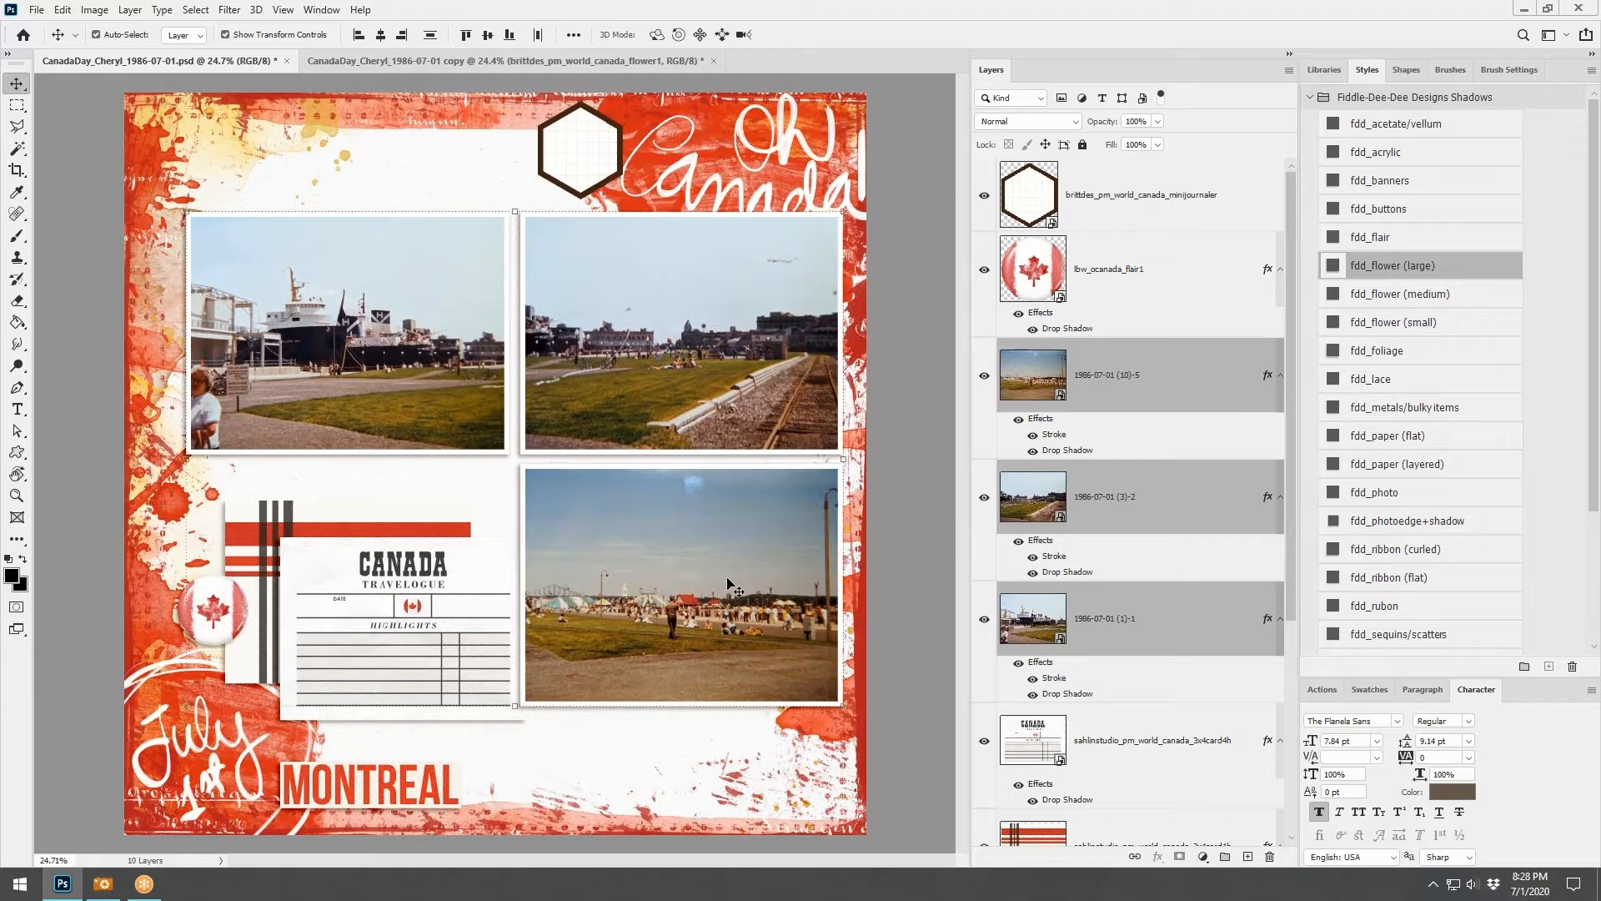
left_click_drag(742, 587, 743, 606)
Shift the two journal cards and the flag flair together slightly left, away from the lower photo
left_click(311, 520)
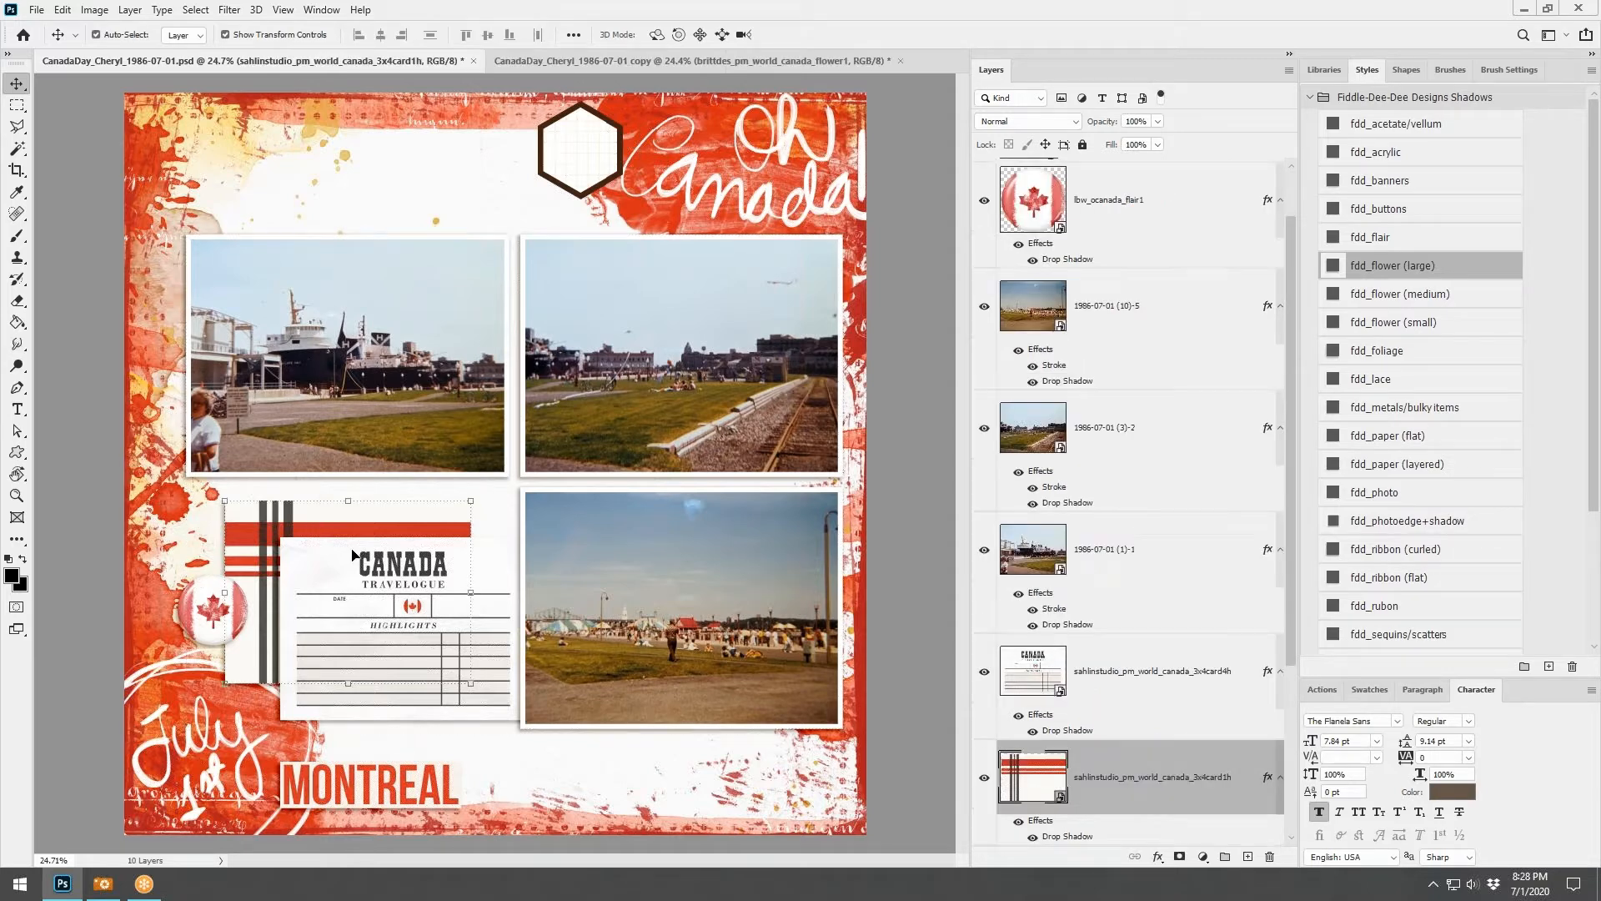
left_click(389, 601, "shift")
left_click(216, 603, "shift")
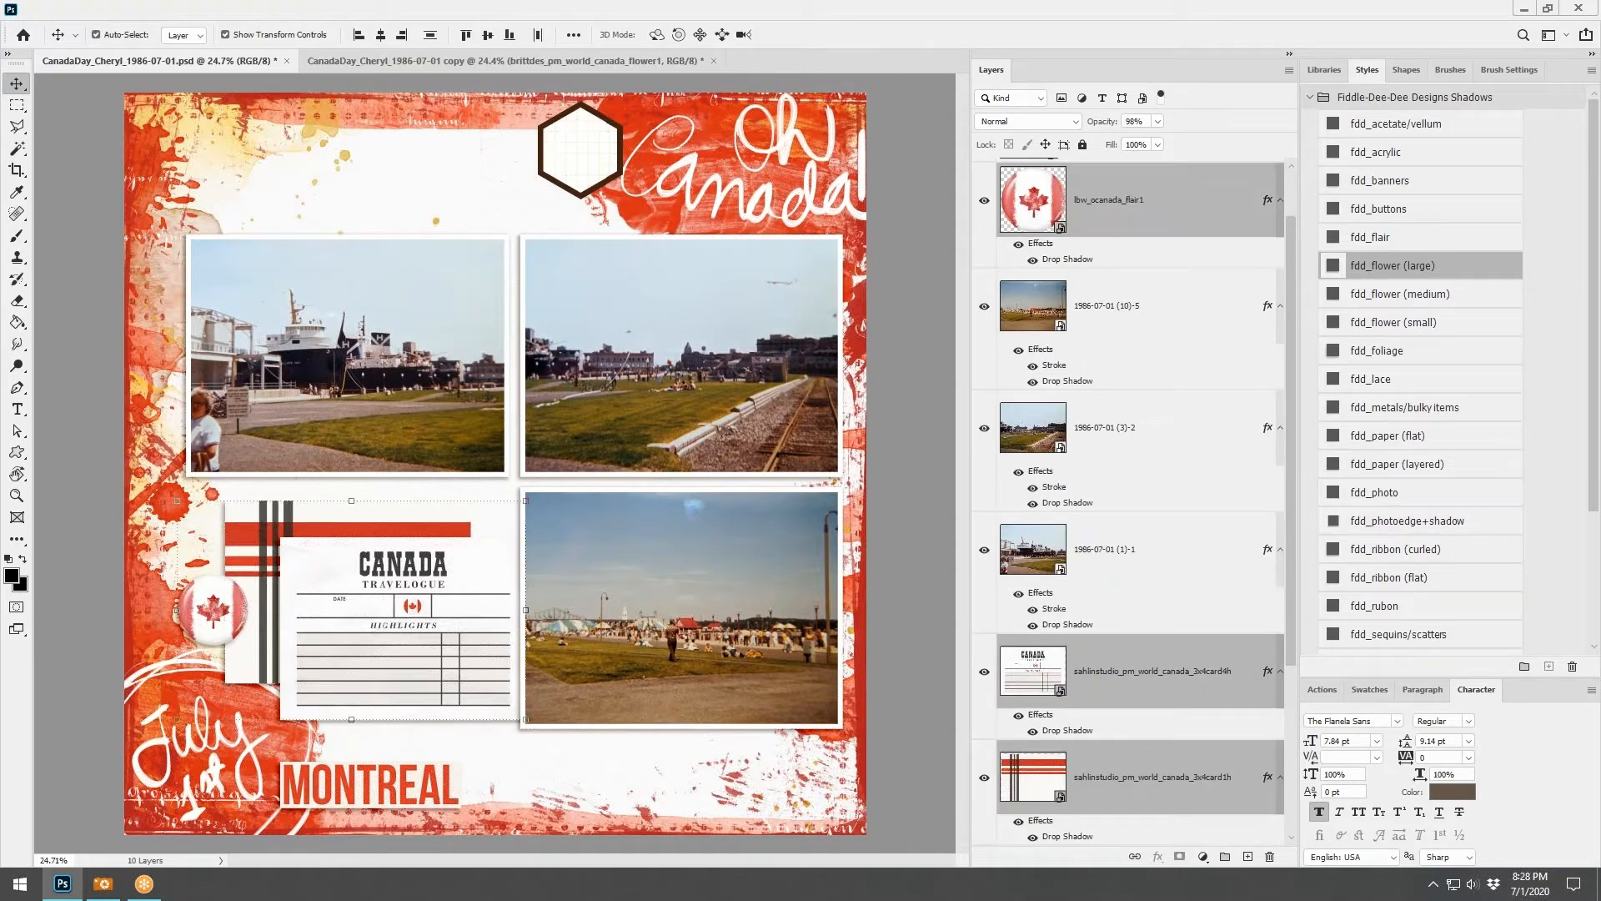
left_click_drag(428, 600, 409, 600)
Copy the first page's lower photo onto the second page at the same position as an alignment reference
left_click(503, 62)
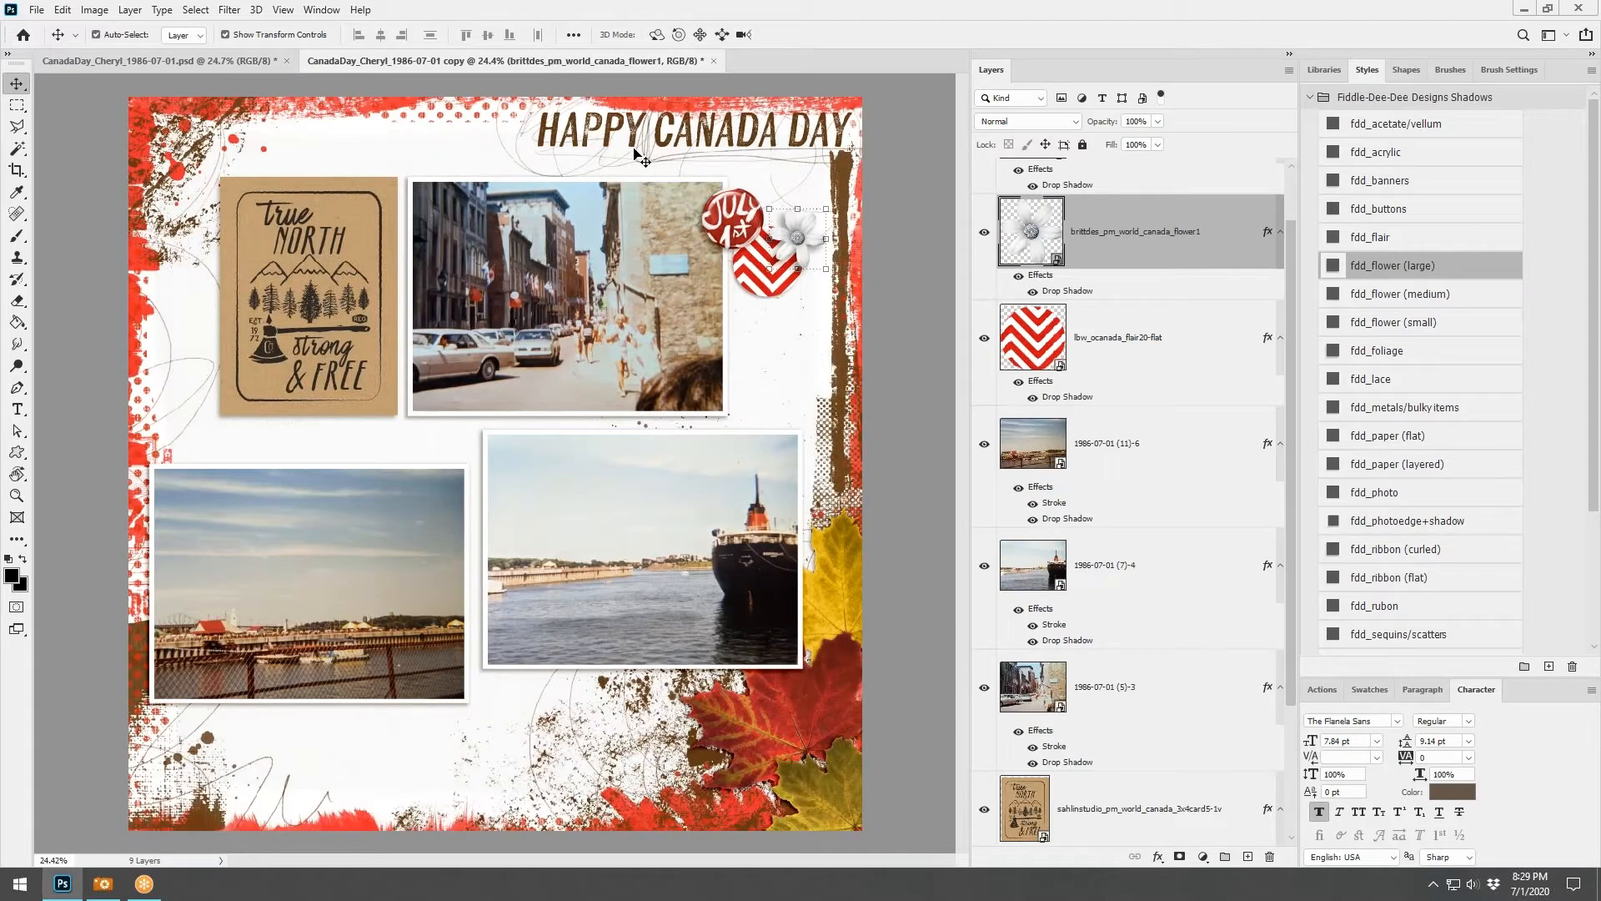
left_click(424, 572)
left_click(260, 70)
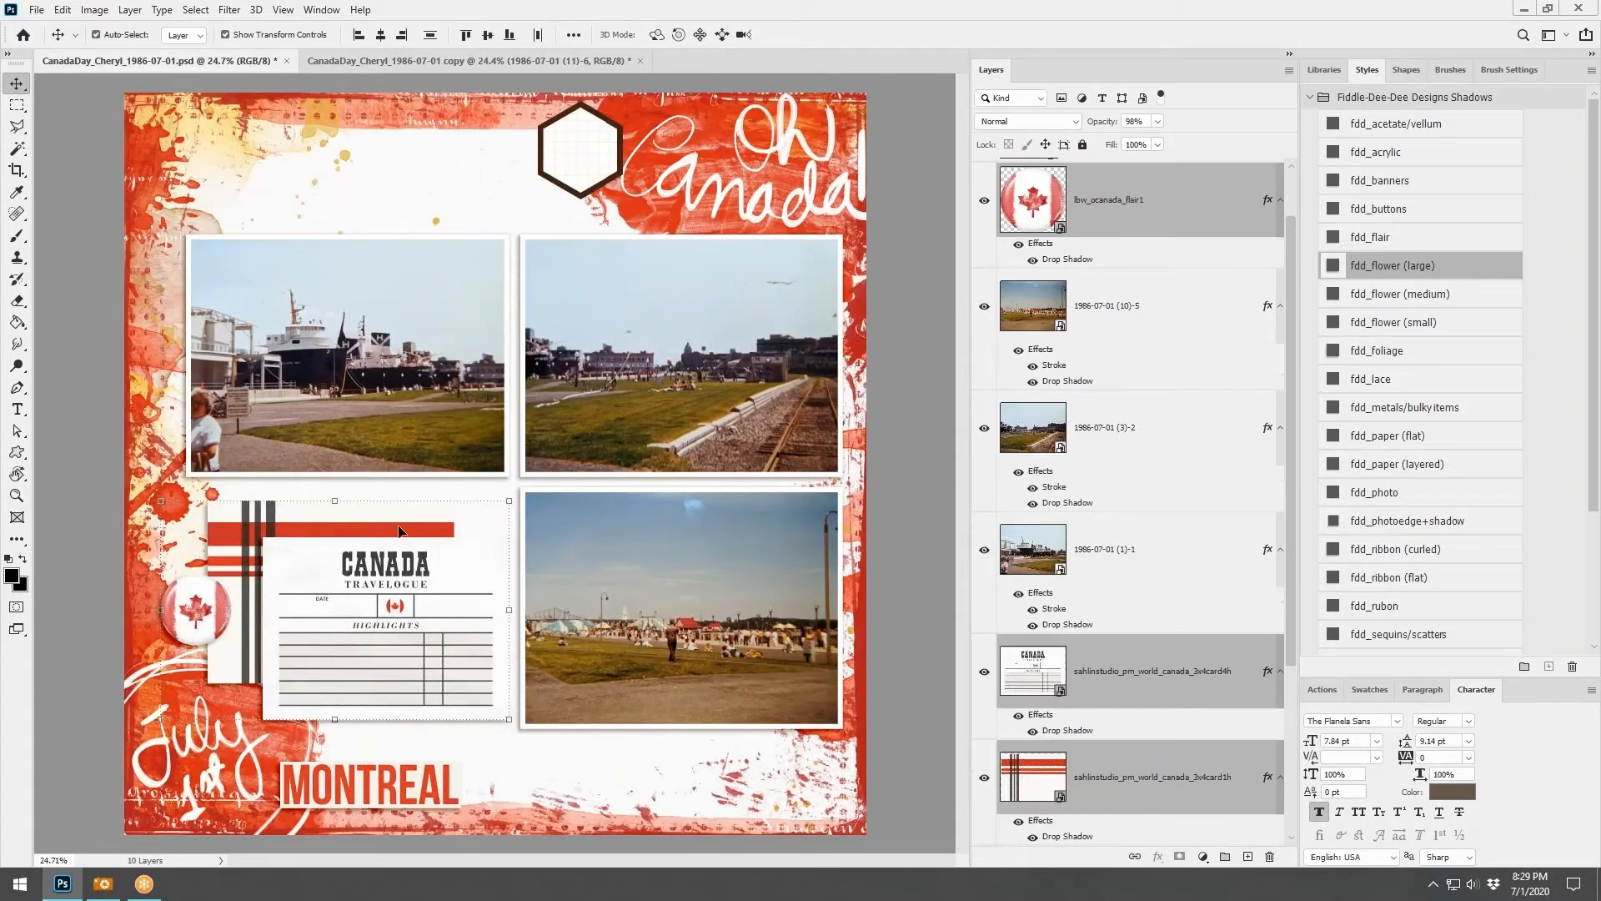
left_click(722, 601)
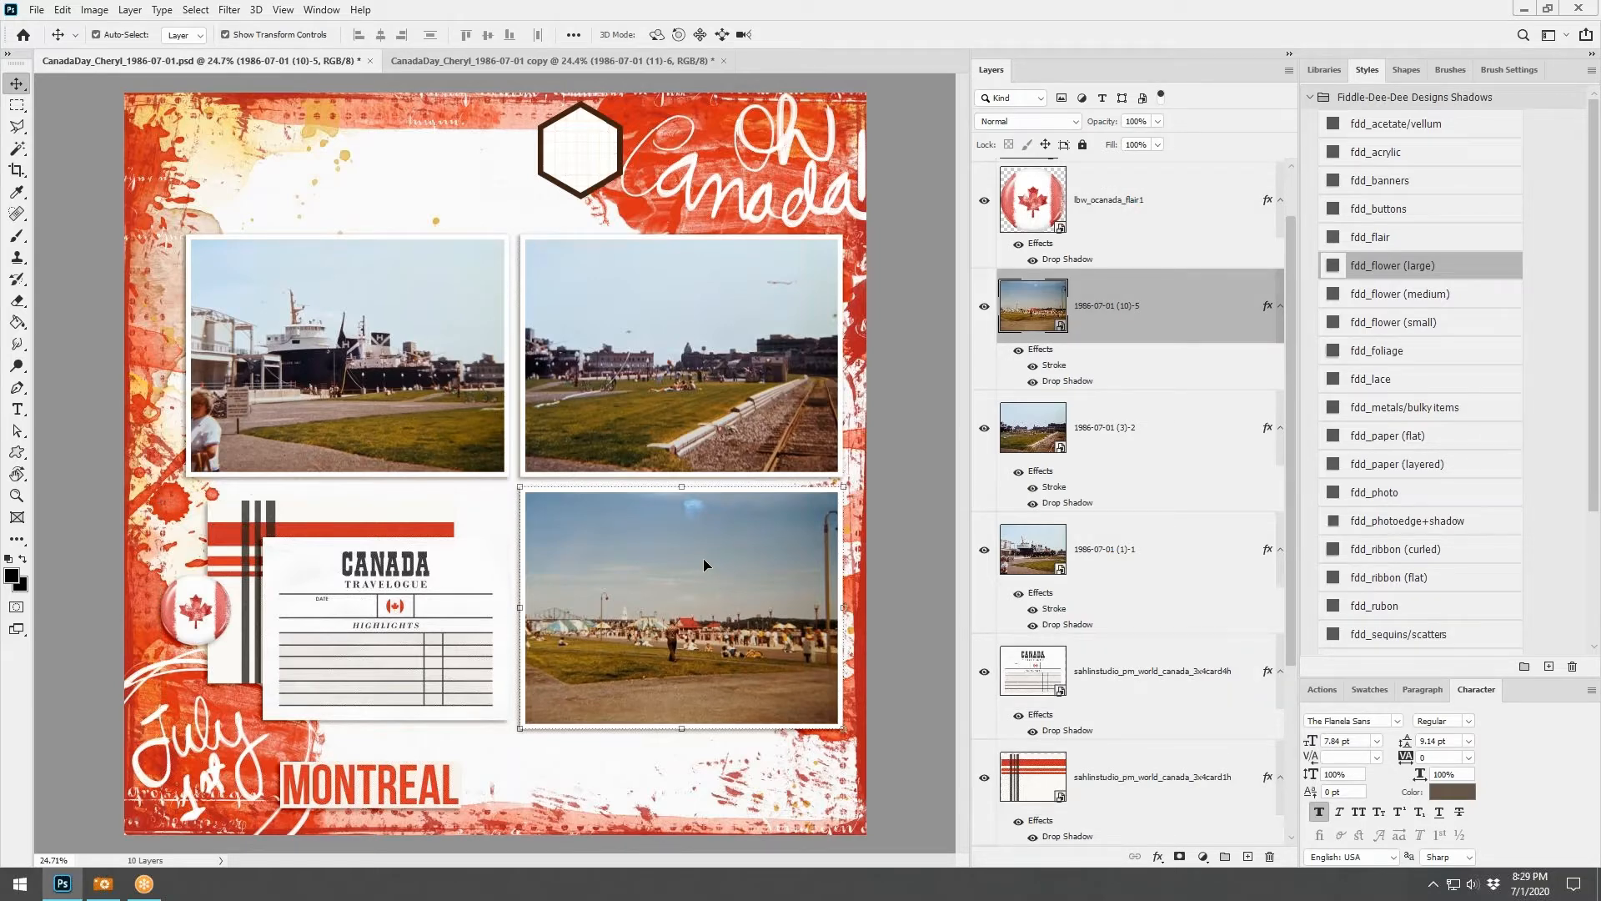
left_click_drag(708, 566, 434, 556)
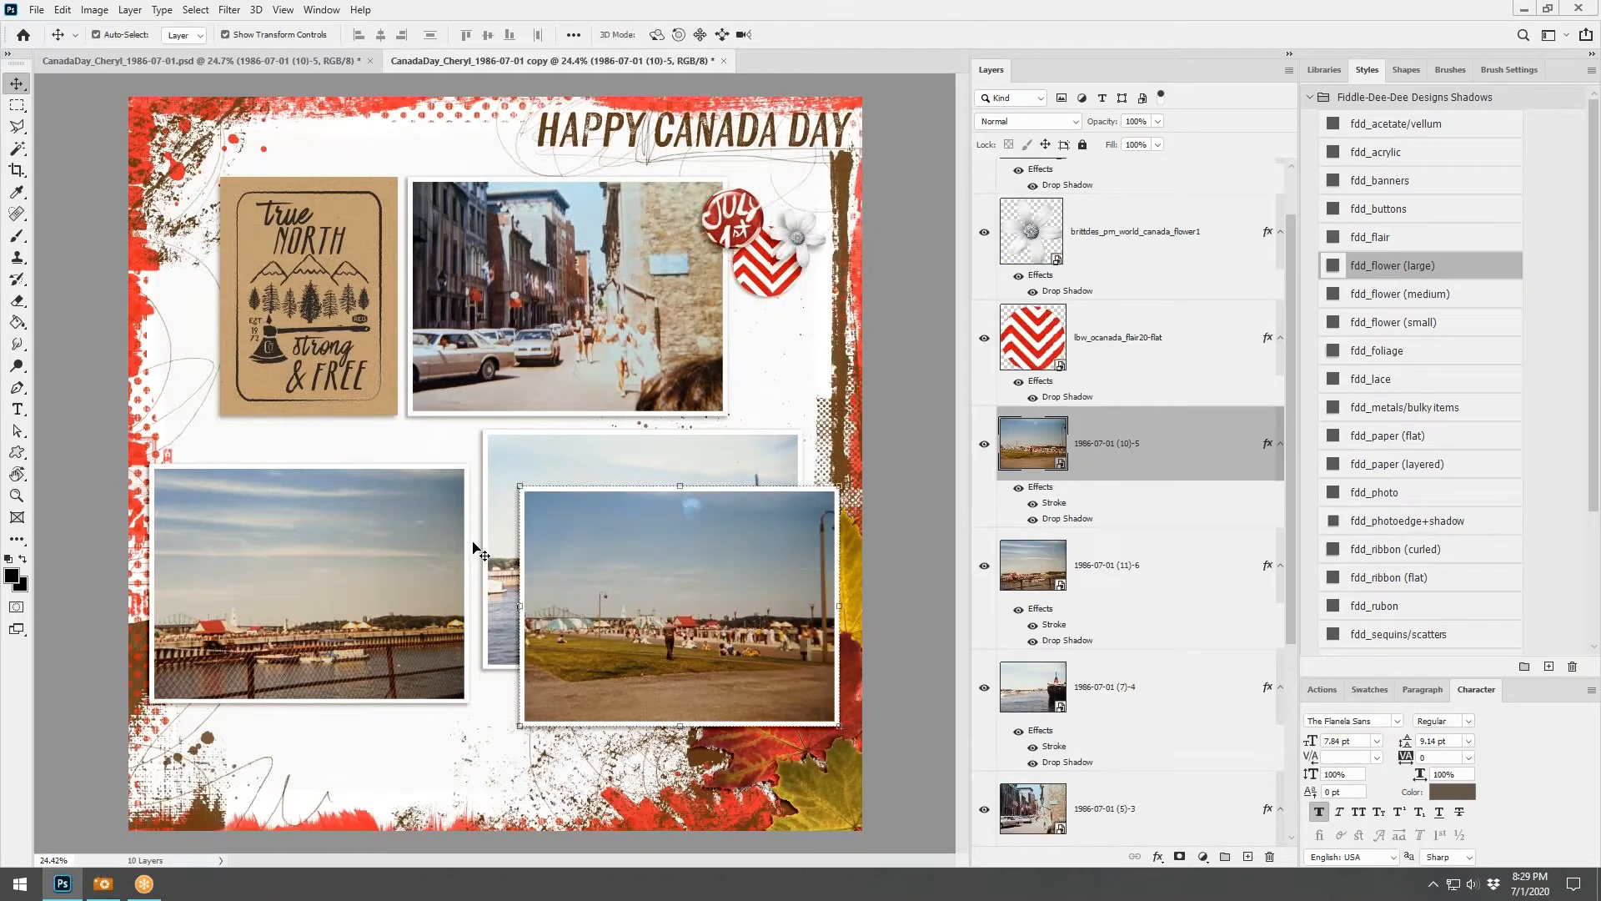
Move the second page's three original photos down together until the fence photo's bottom edge lines up with the reference copy
left_click(382, 573)
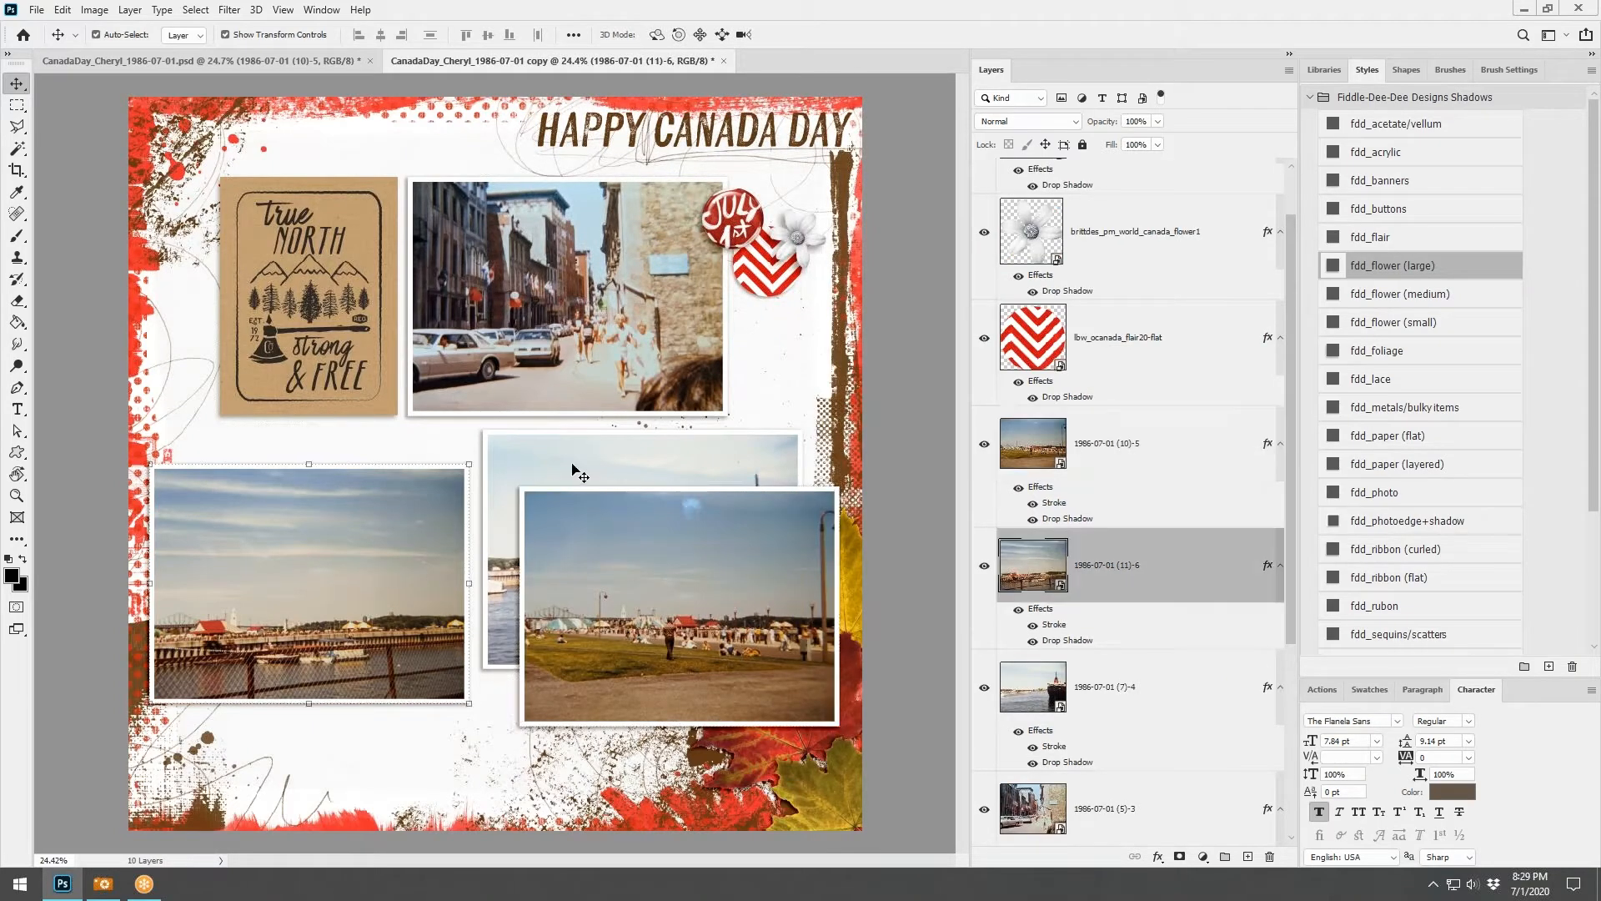
left_click(588, 463, "shift")
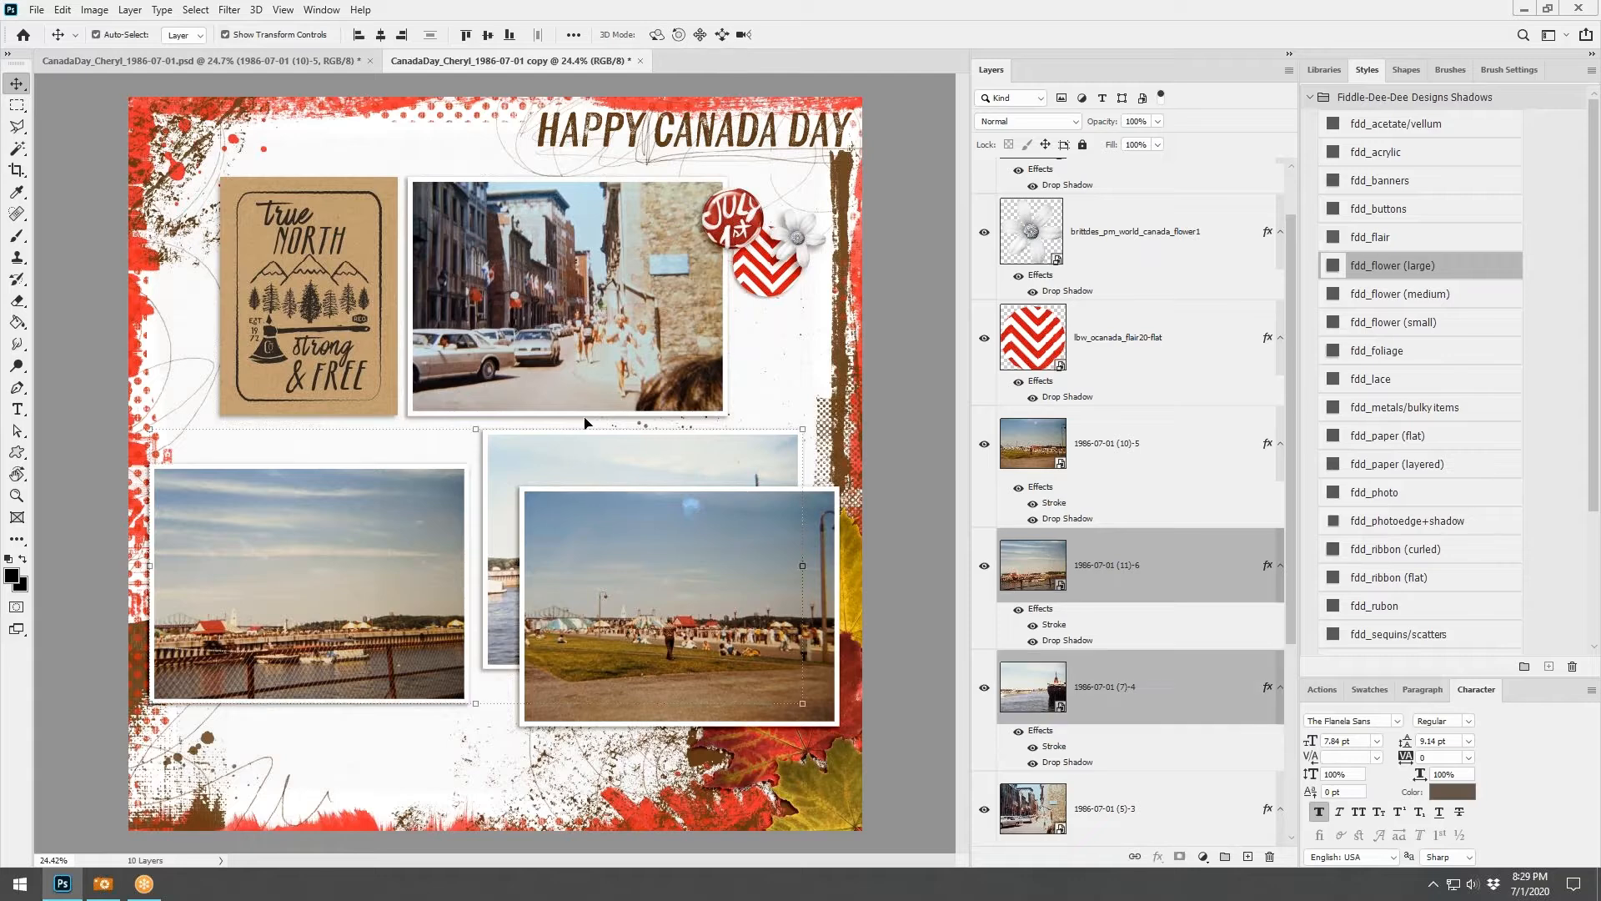
left_click(591, 369, "shift")
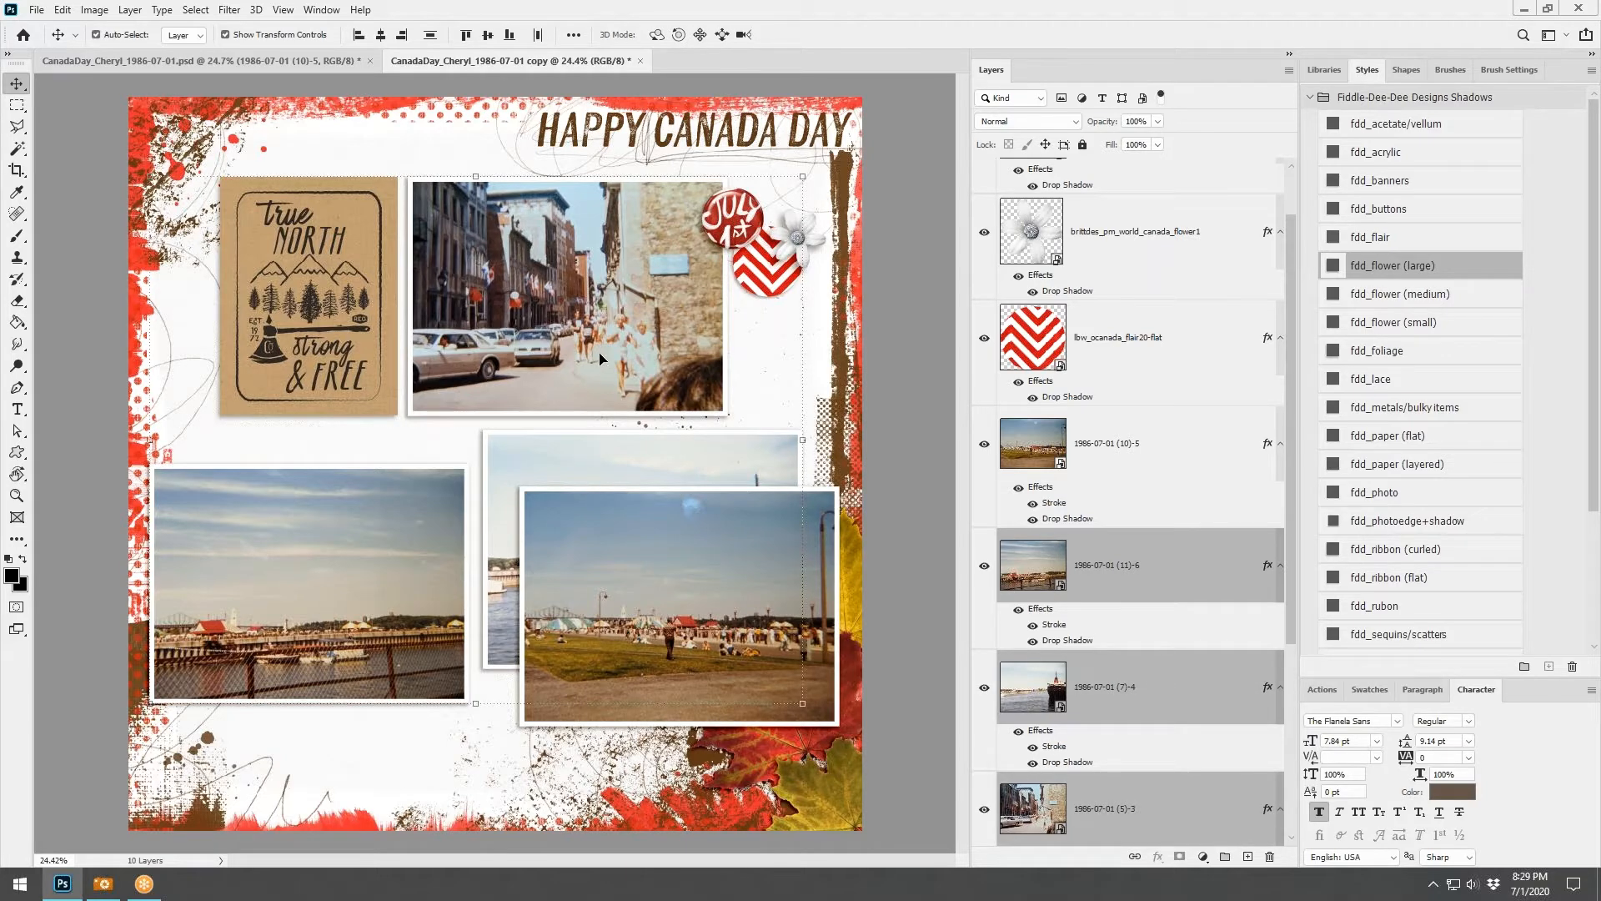
key("ctrl+t")
left_click_drag(600, 359, 606, 376)
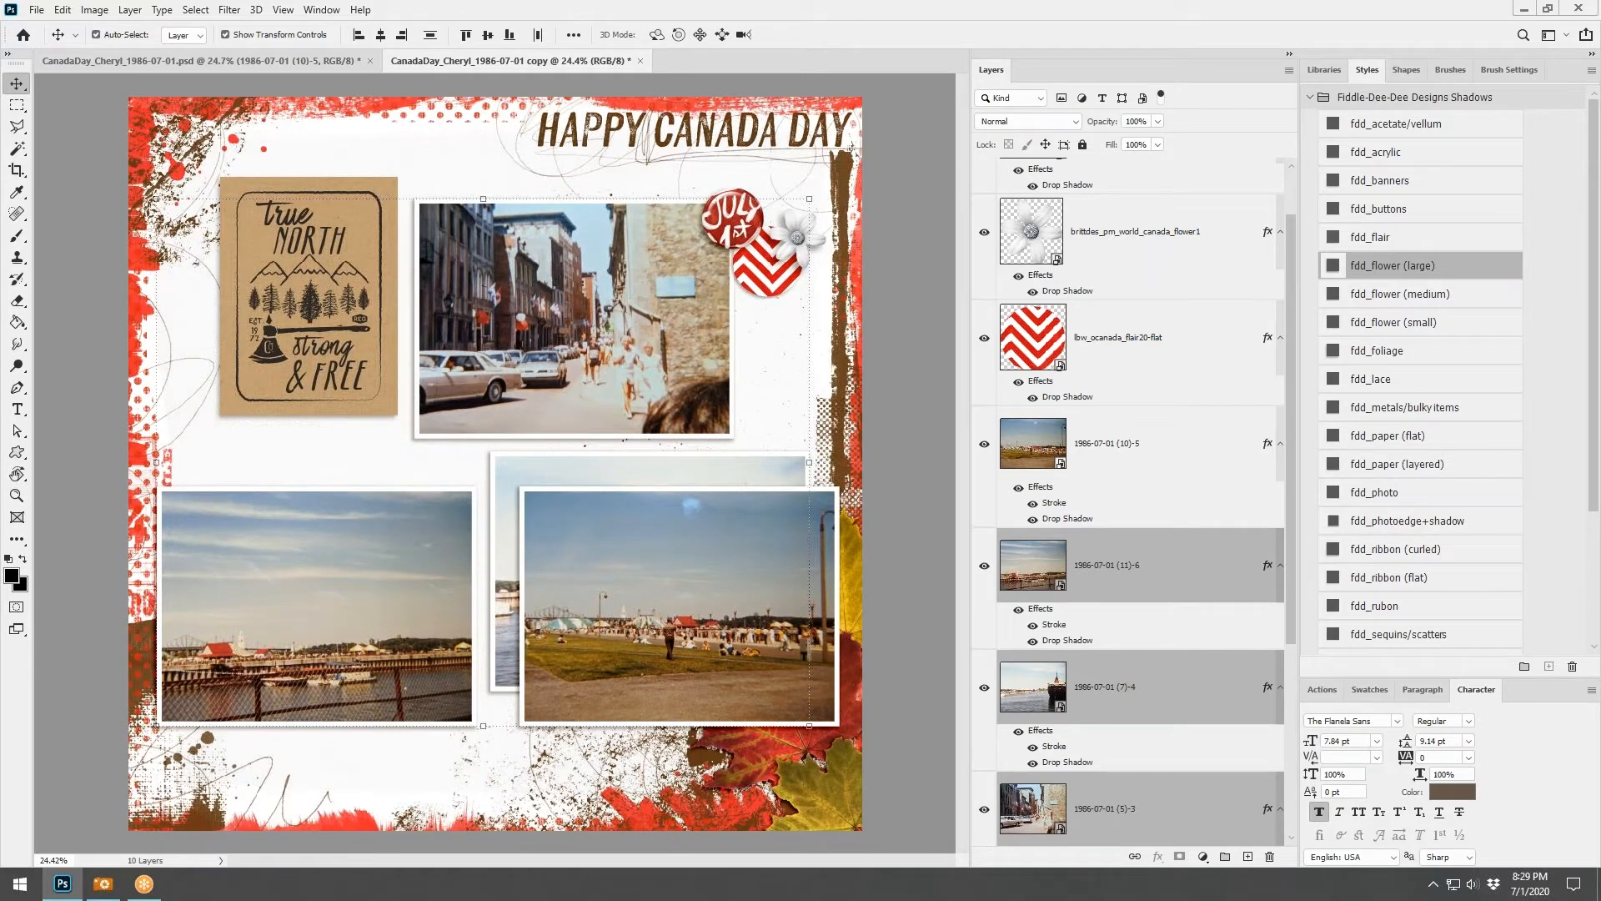
left_click(898, 567)
left_click(1164, 449)
right_click(1164, 449)
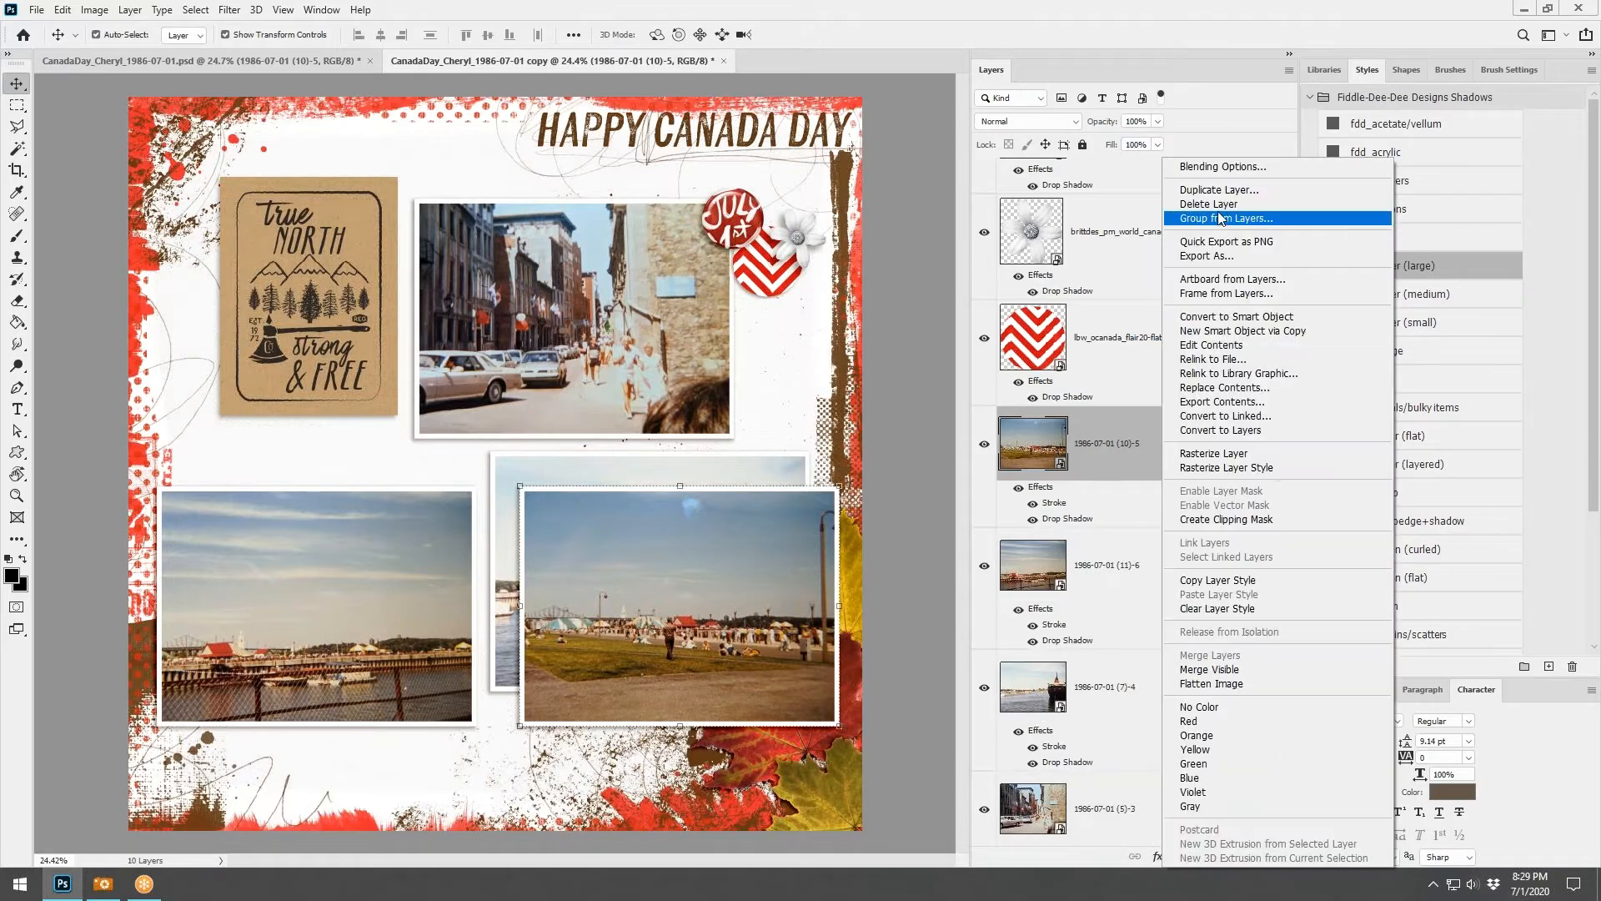
left_click(1209, 204)
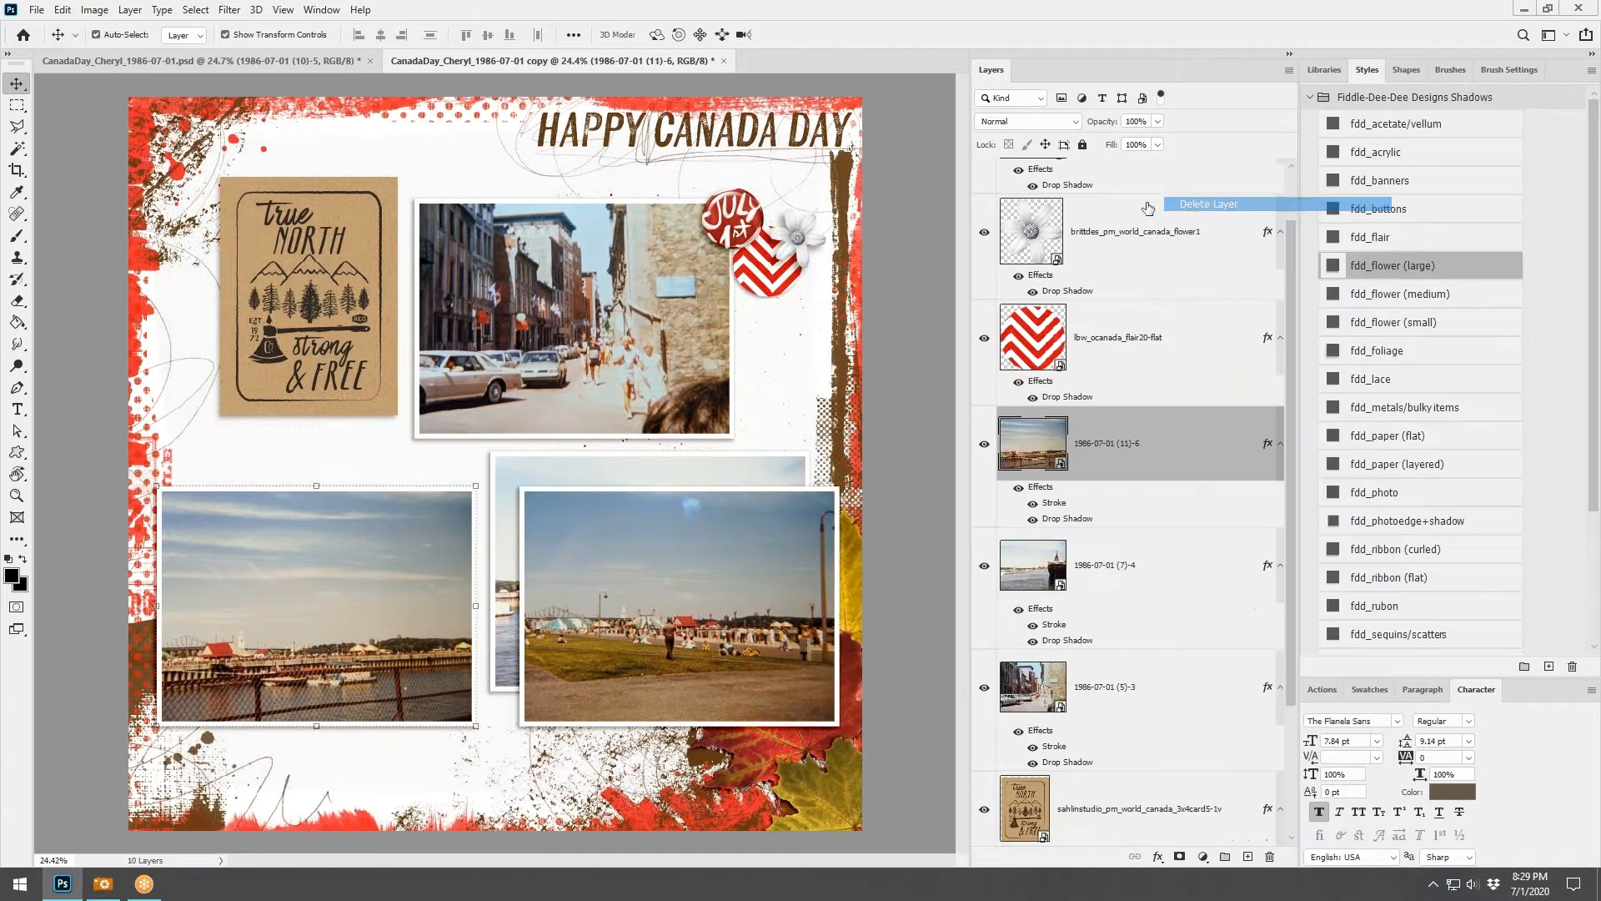
left_click(334, 241)
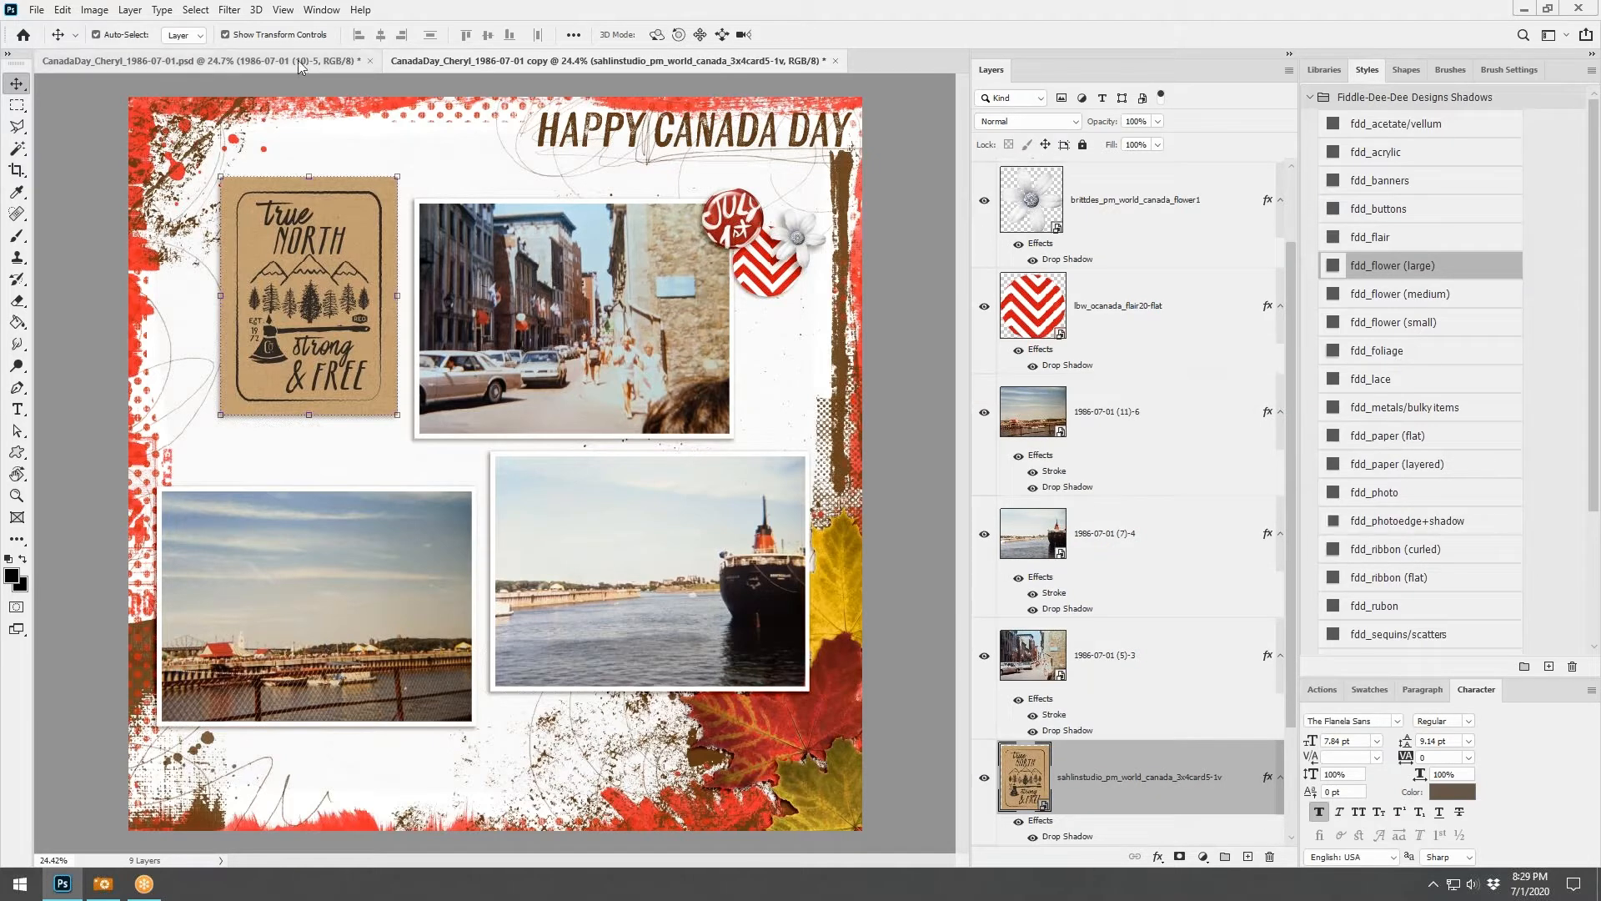
Add the red flower to the first page and tuck it behind the hexagonal journaler's lower left edge
left_click(142, 65)
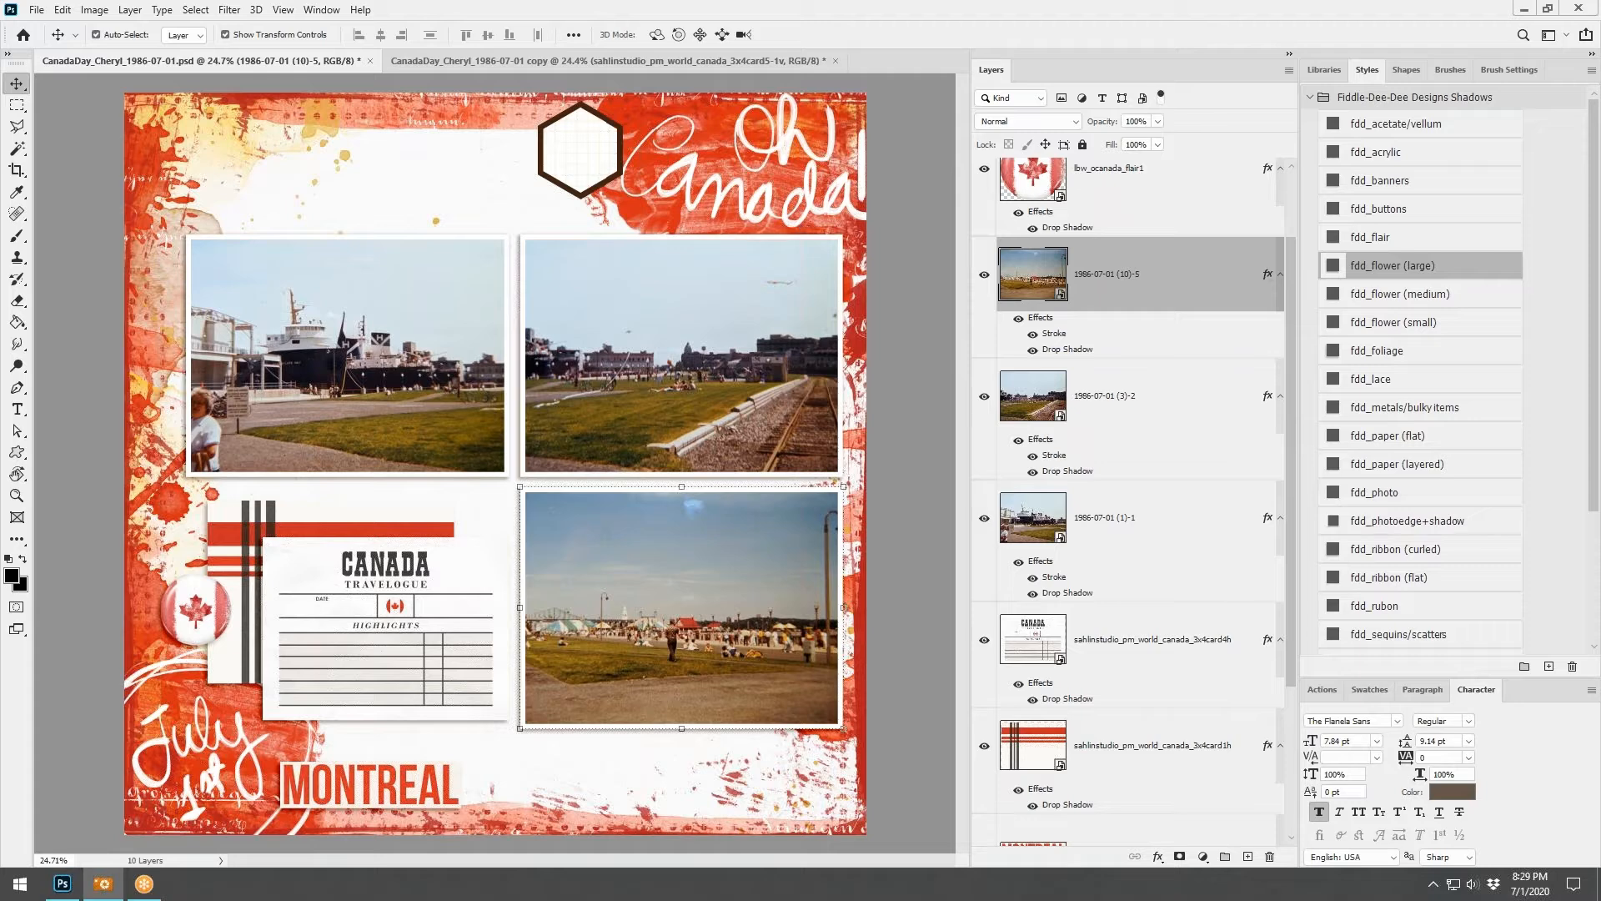
left_click_drag(1600, 300, 785, 297)
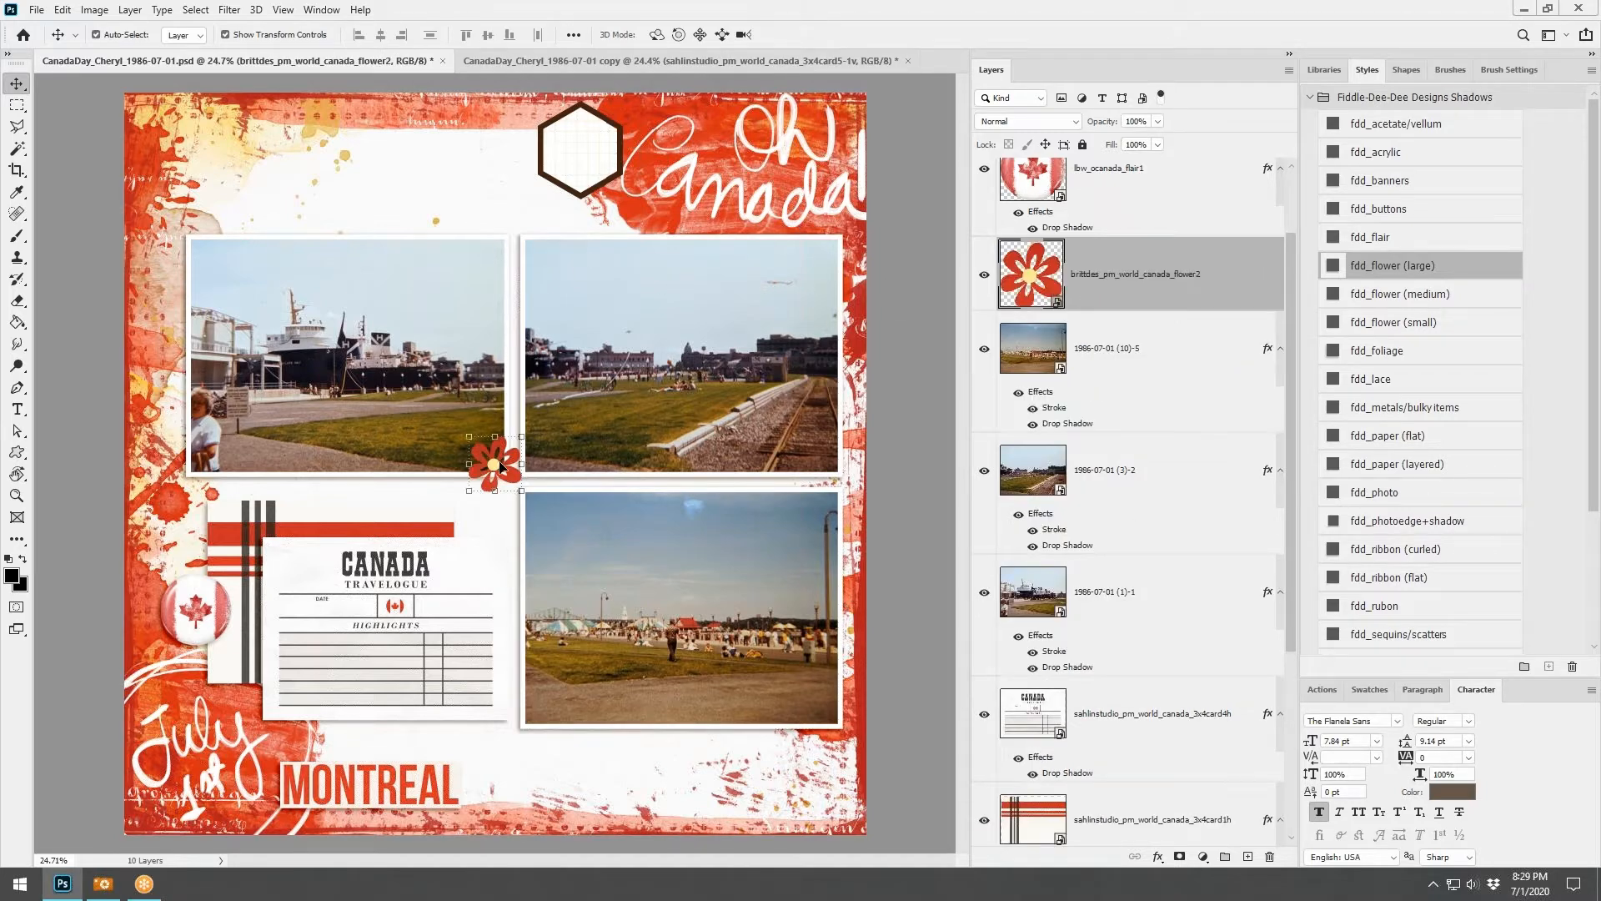
left_click_drag(505, 451, 550, 160)
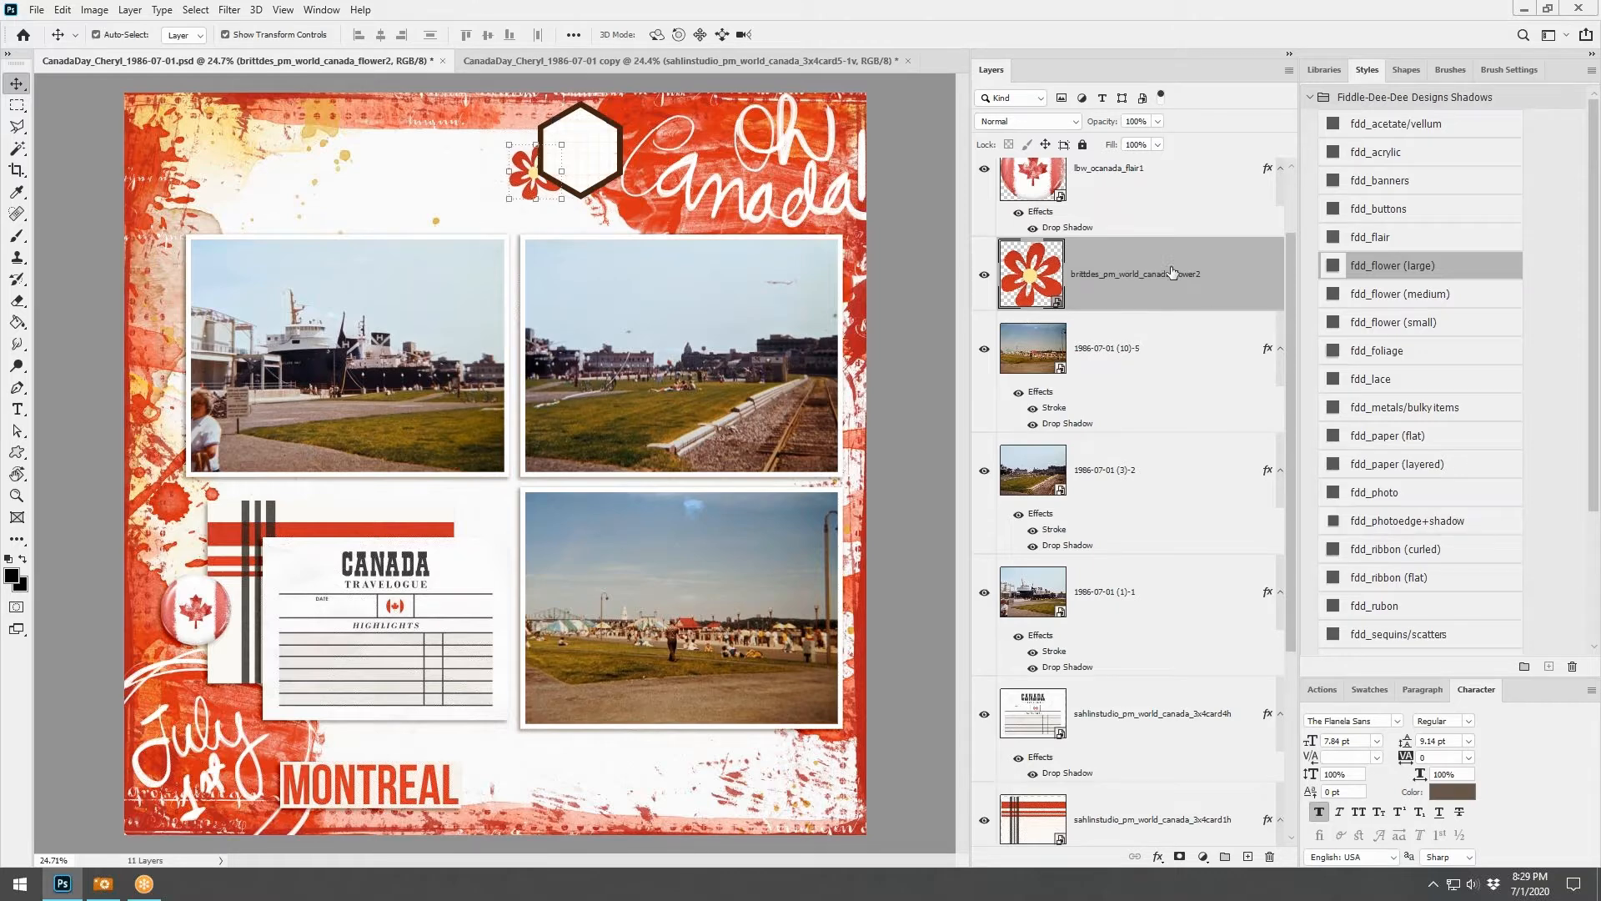
Apply the fdd_paper (layered) shadow style to the hexagonal journaler and the red flower together
scroll(1160, 296, "up", 2)
left_click(1155, 219, "ctrl")
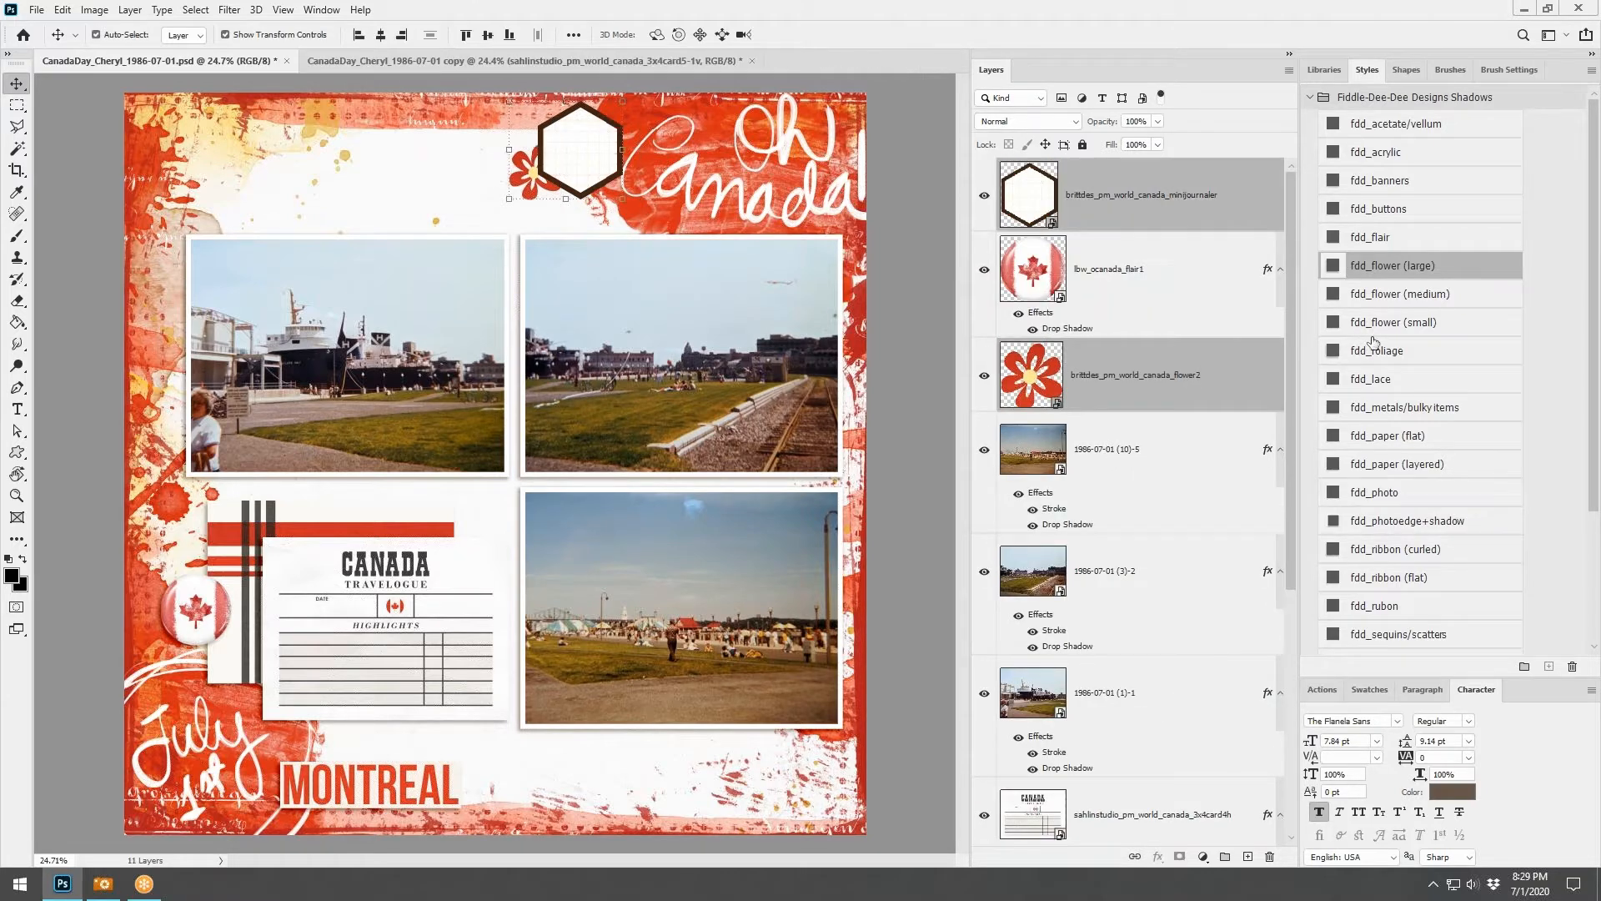
left_click(1409, 464)
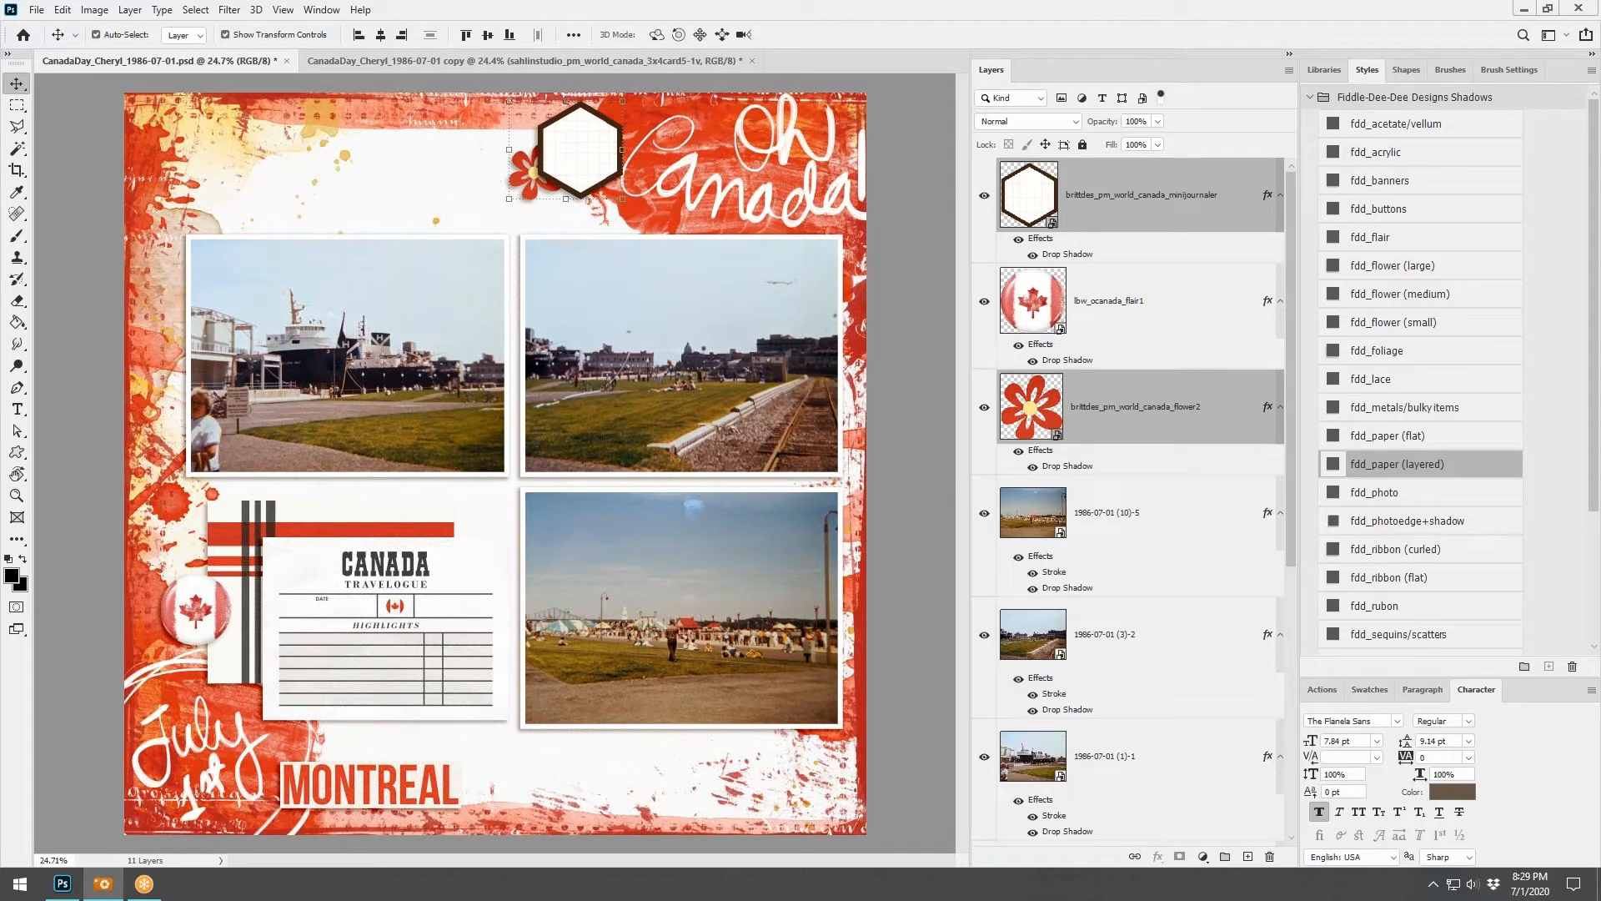
Add the Canadian toothpick flag beside the hexagonal journaler, over the red flower, and rotate it about -12 degrees
left_click_drag(1600, 438, 733, 443)
left_click_drag(493, 425, 502, 126)
left_click(809, 35)
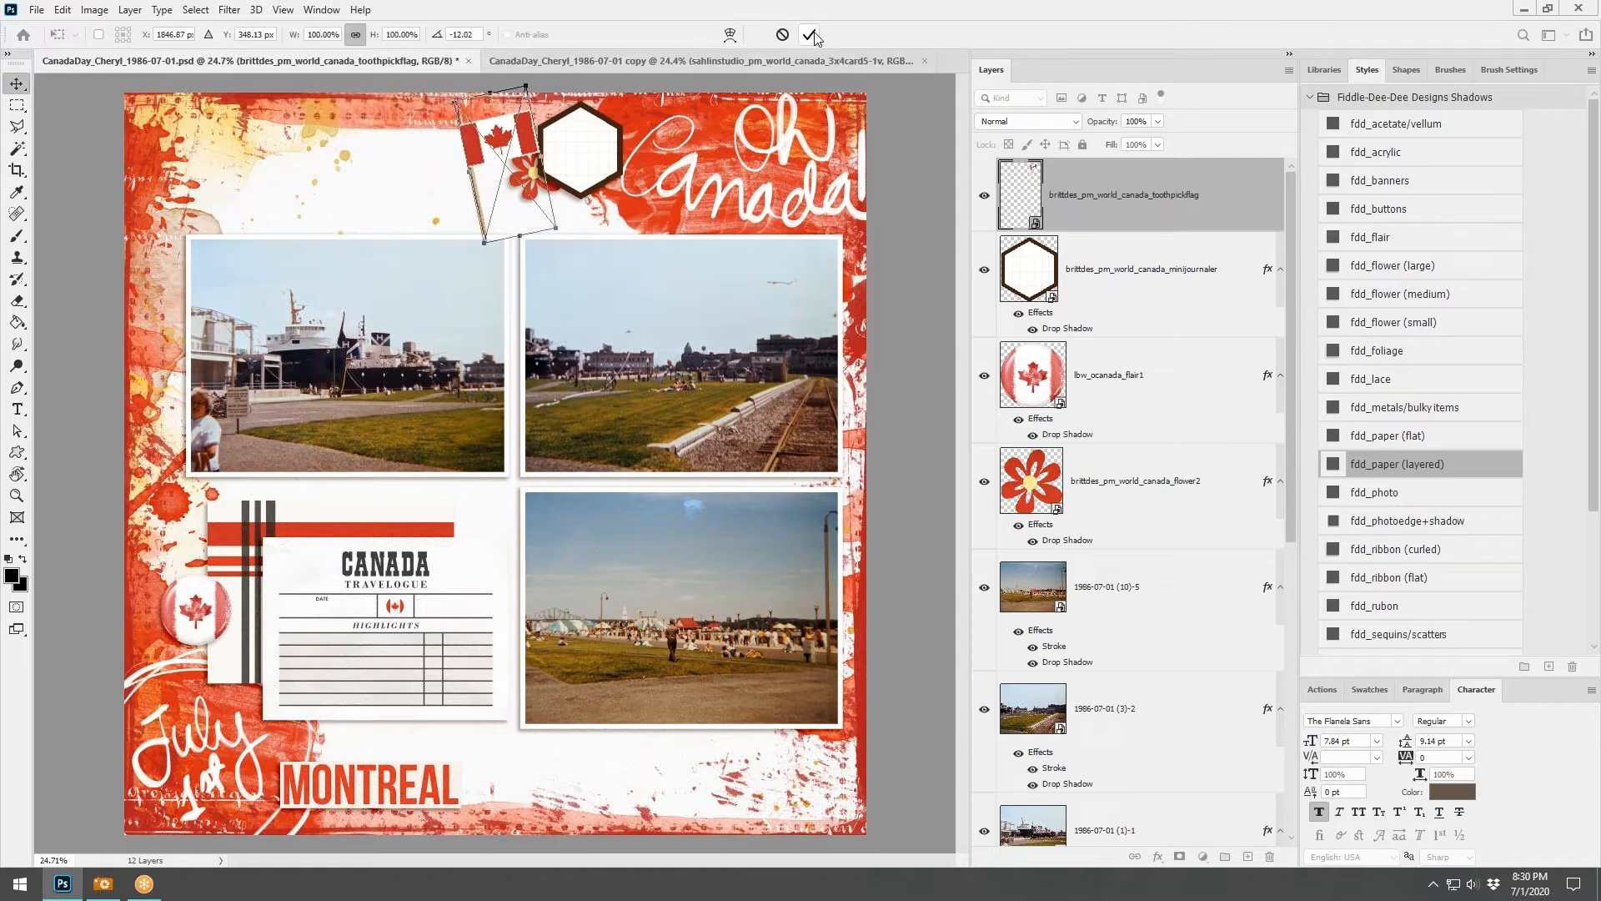
Select the hexagonal journaler and the red flower together, both by their layers and directly on the page
left_click(888, 238)
left_click(604, 150)
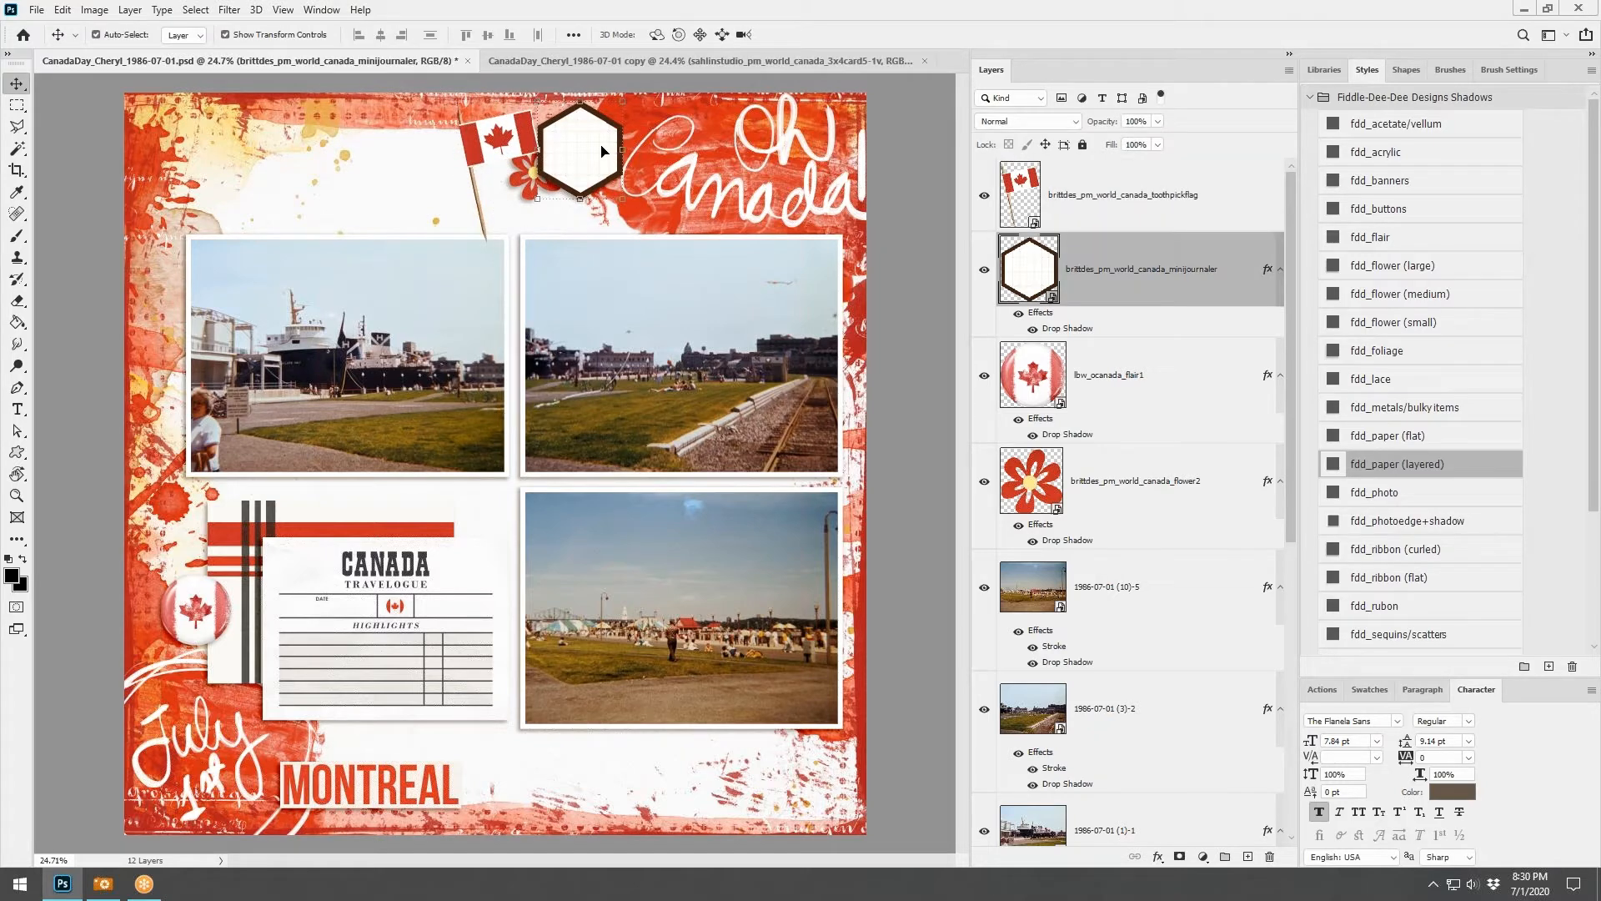
left_click(517, 186)
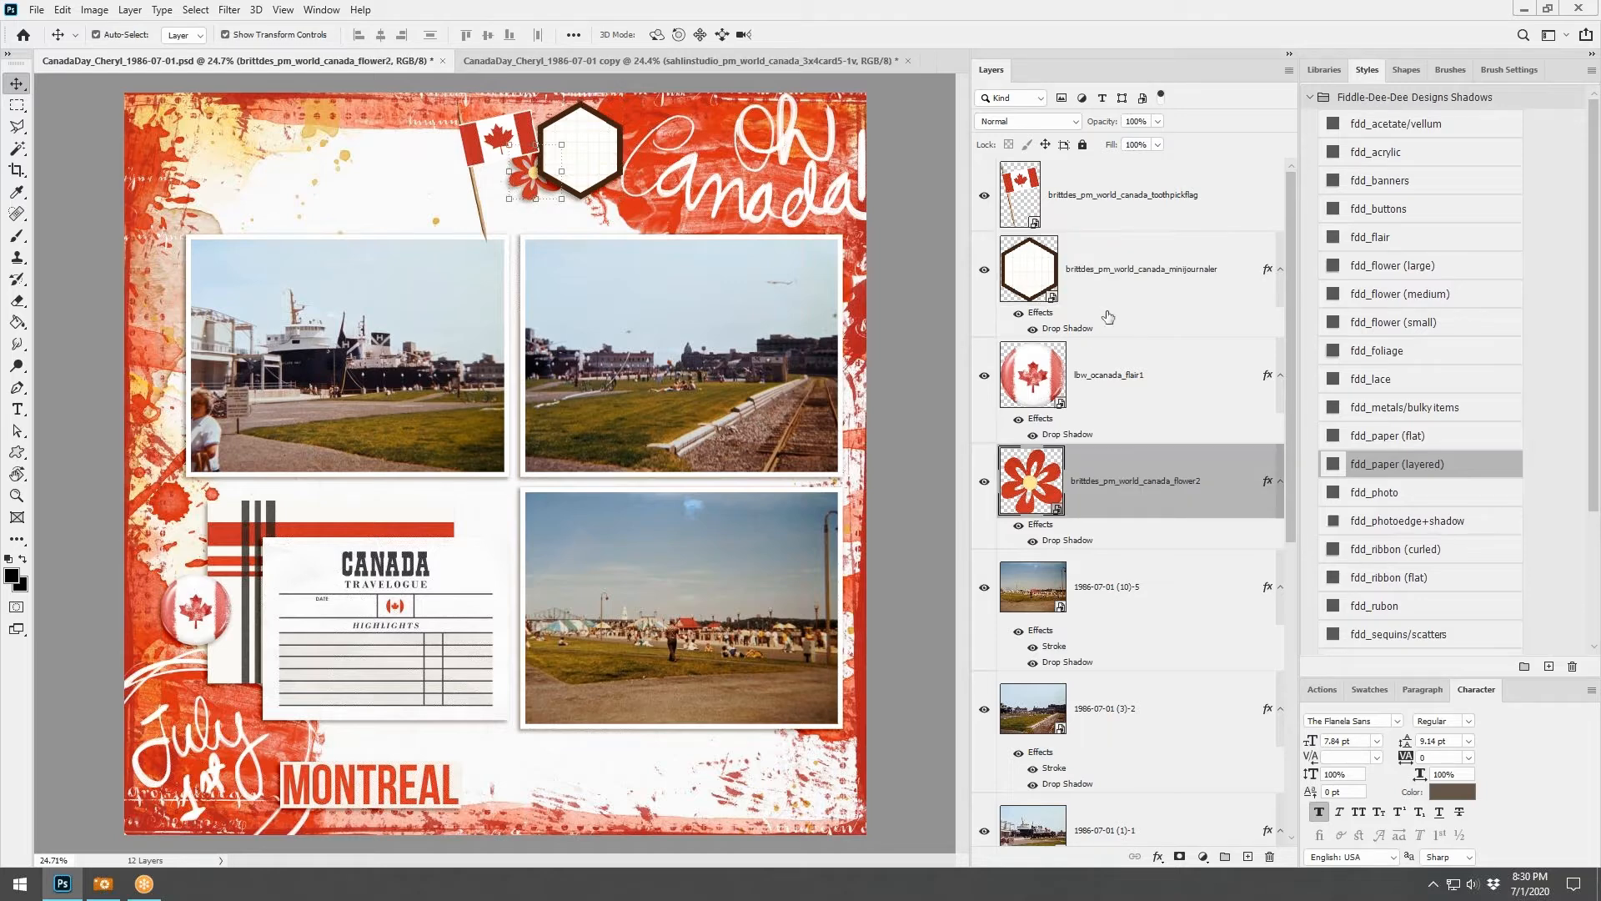
left_click(1111, 394)
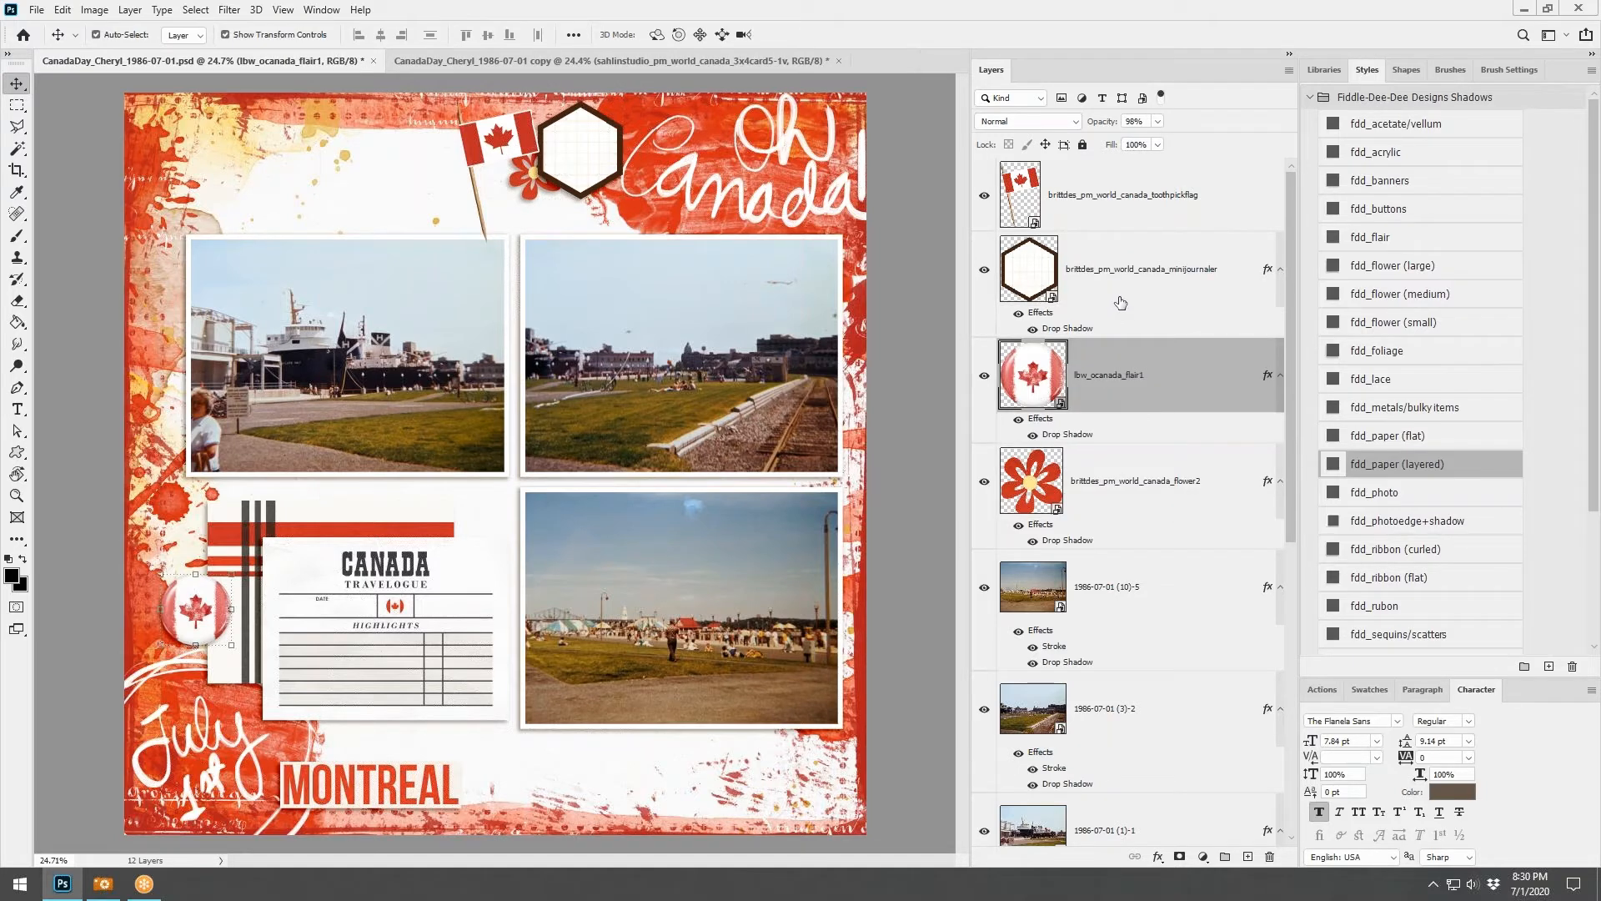
left_click(1126, 294)
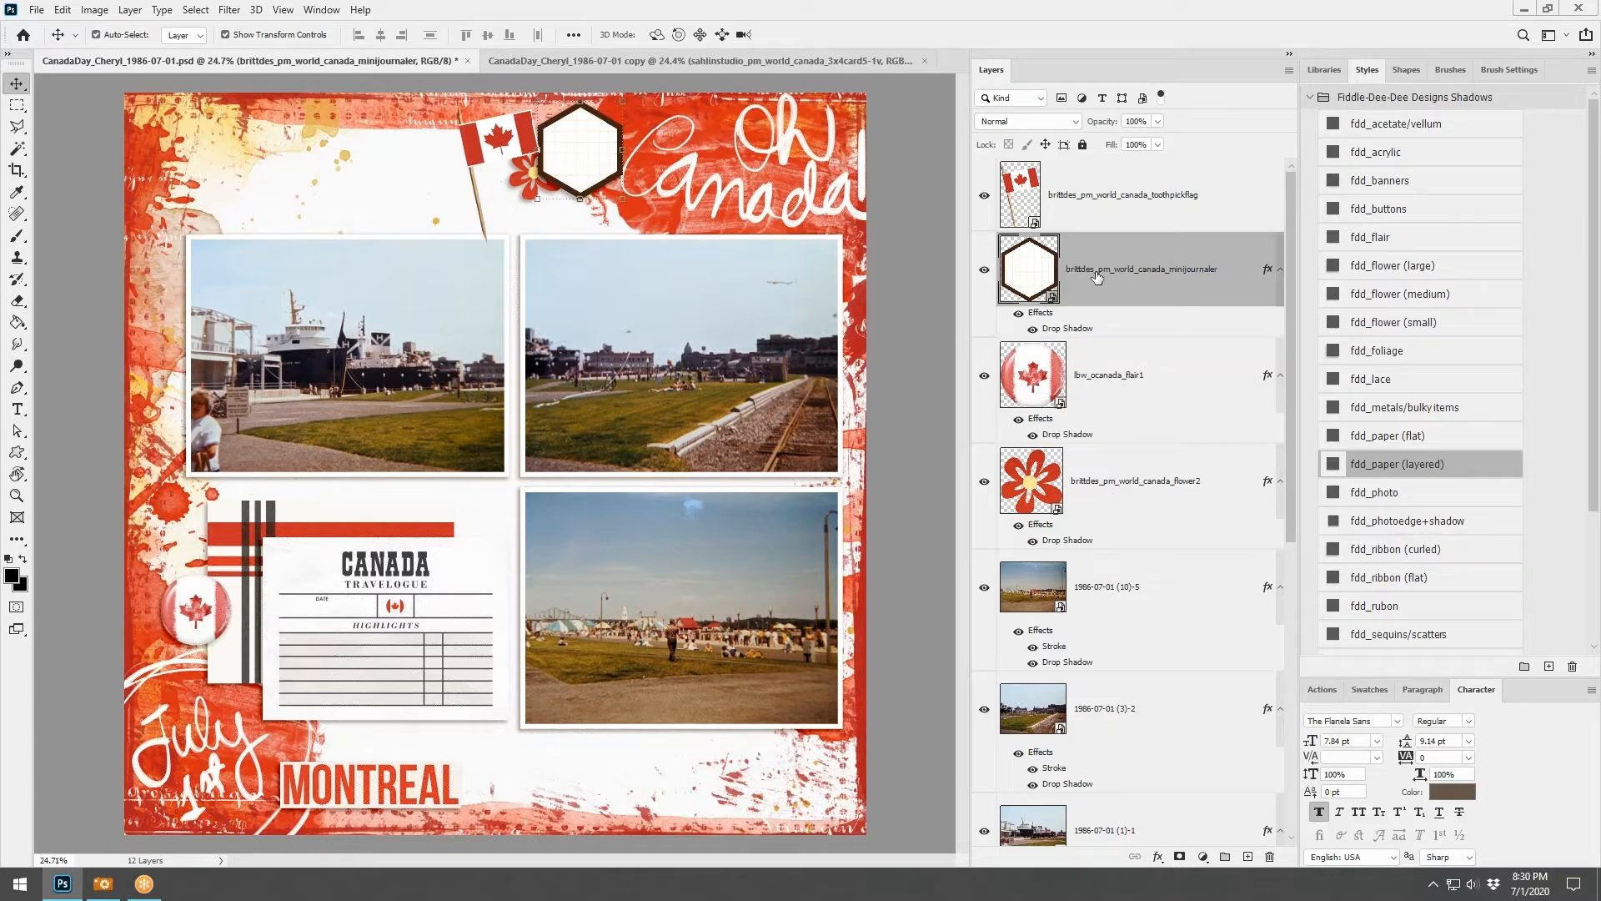
left_click(1106, 465, "ctrl")
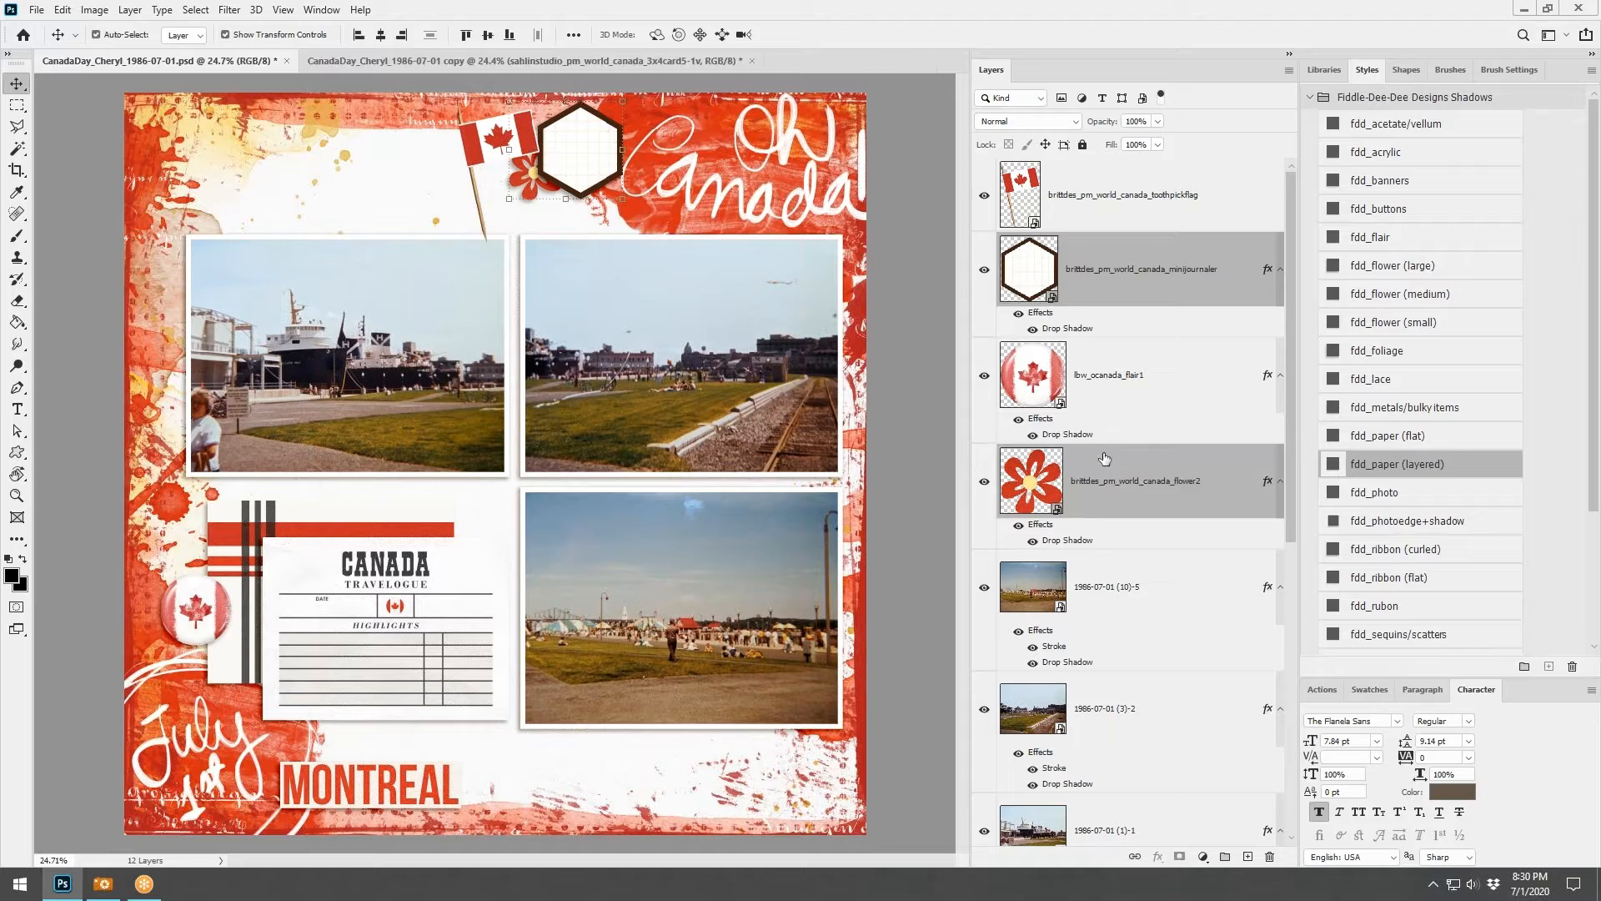
left_click(599, 139)
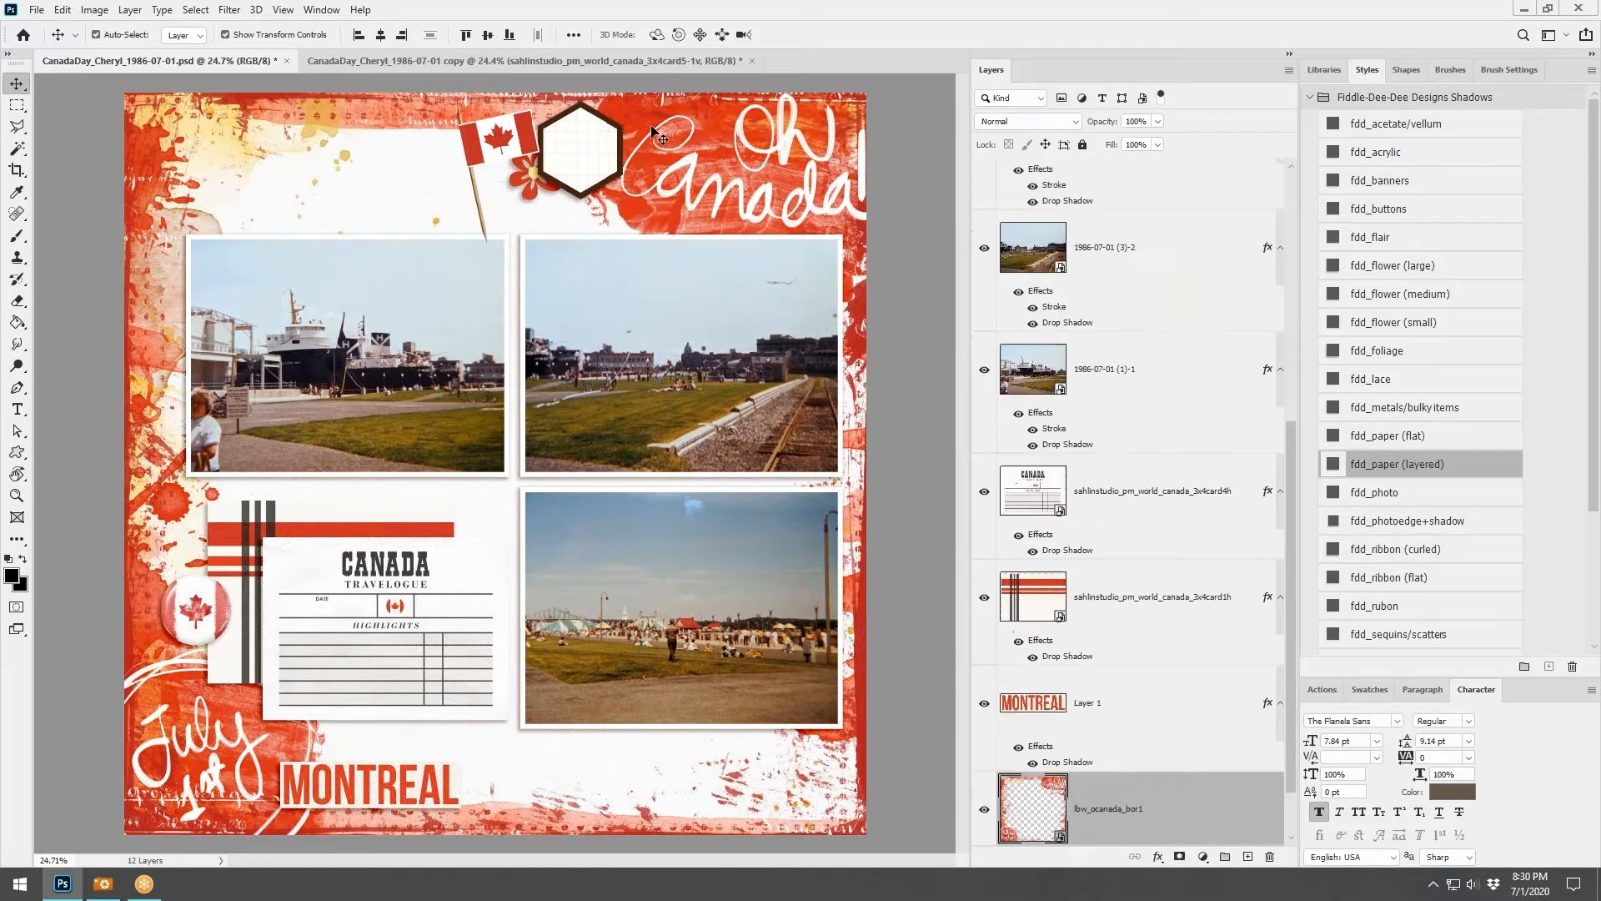
left_click(517, 184, "shift")
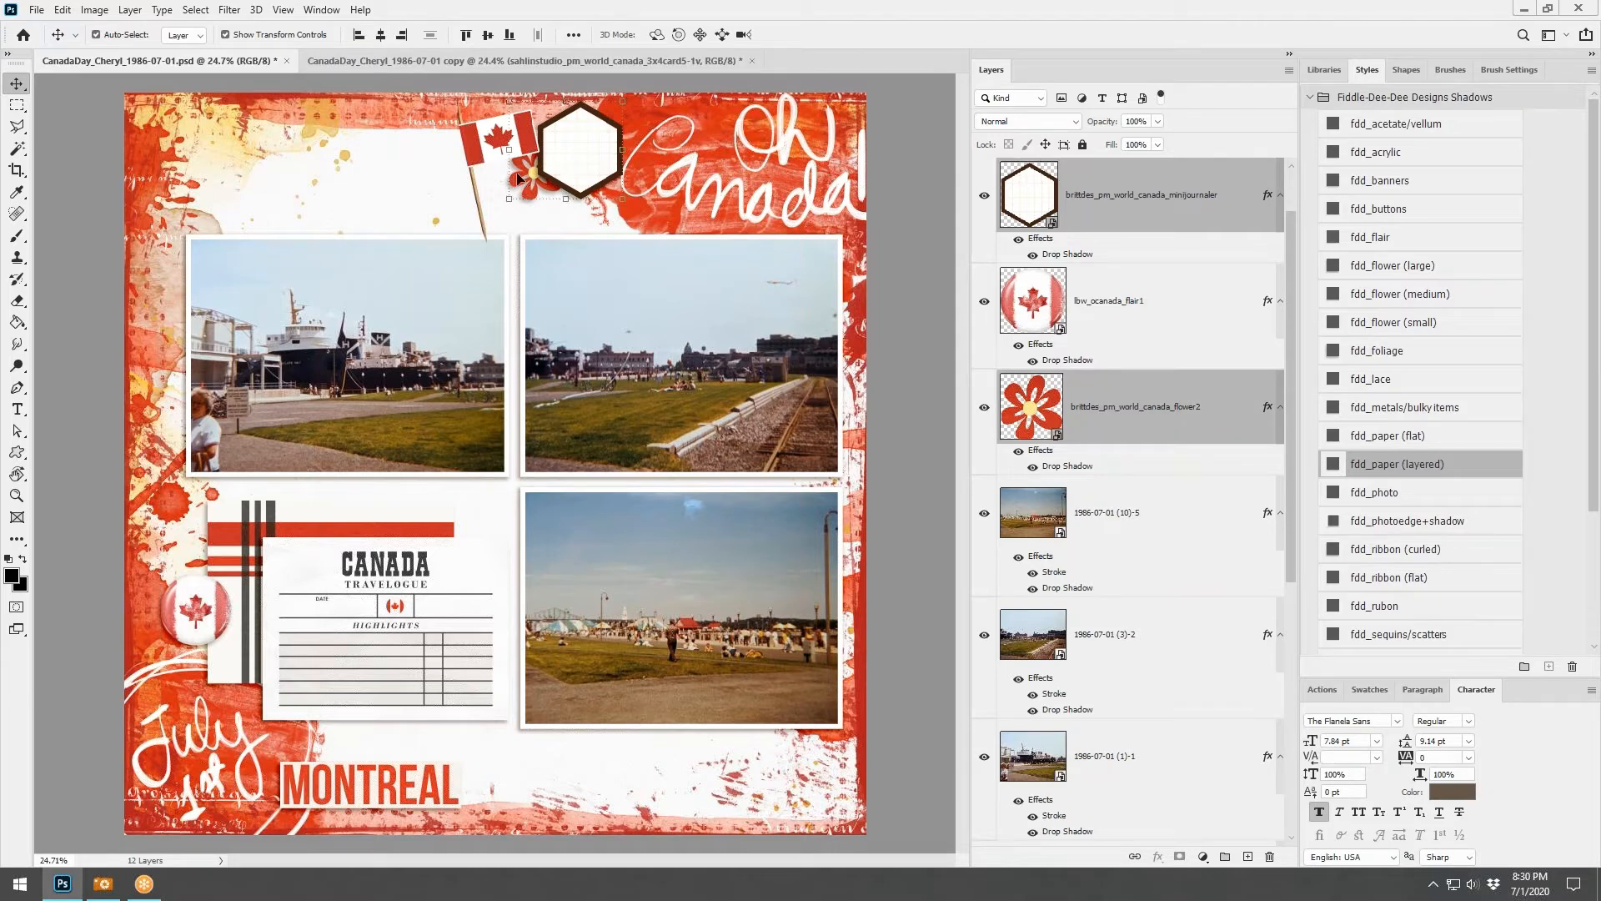
Apply the fdd_paper (layered) shadow to the toothpick flag and copy it onto the second page, tucked behind the July 1st flair
left_click(483, 147)
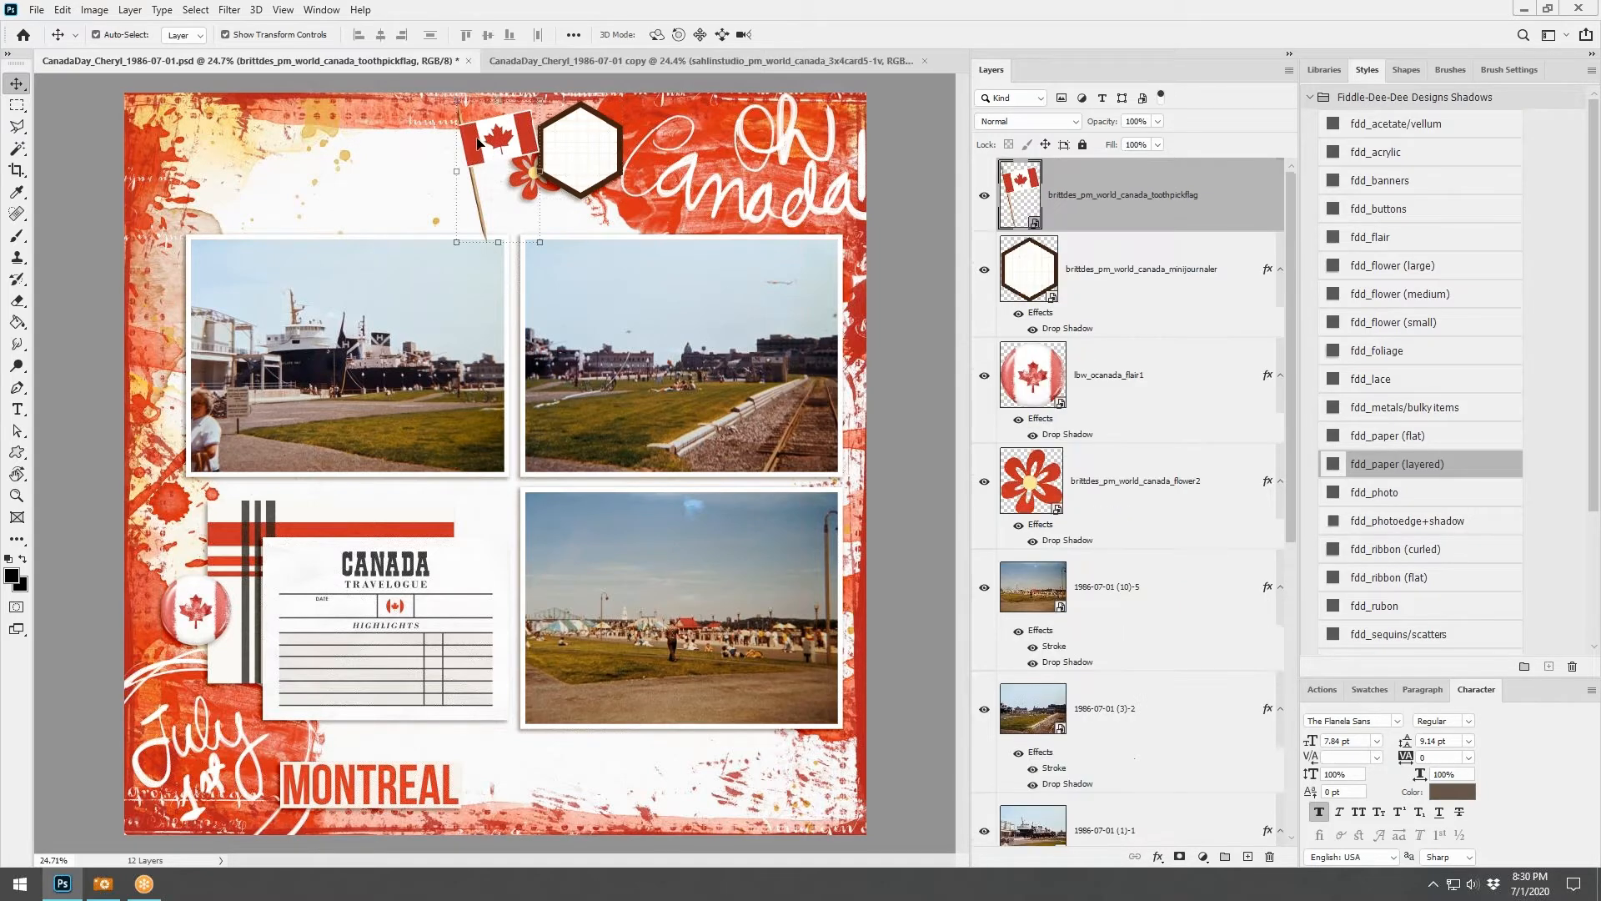
left_click(1399, 465)
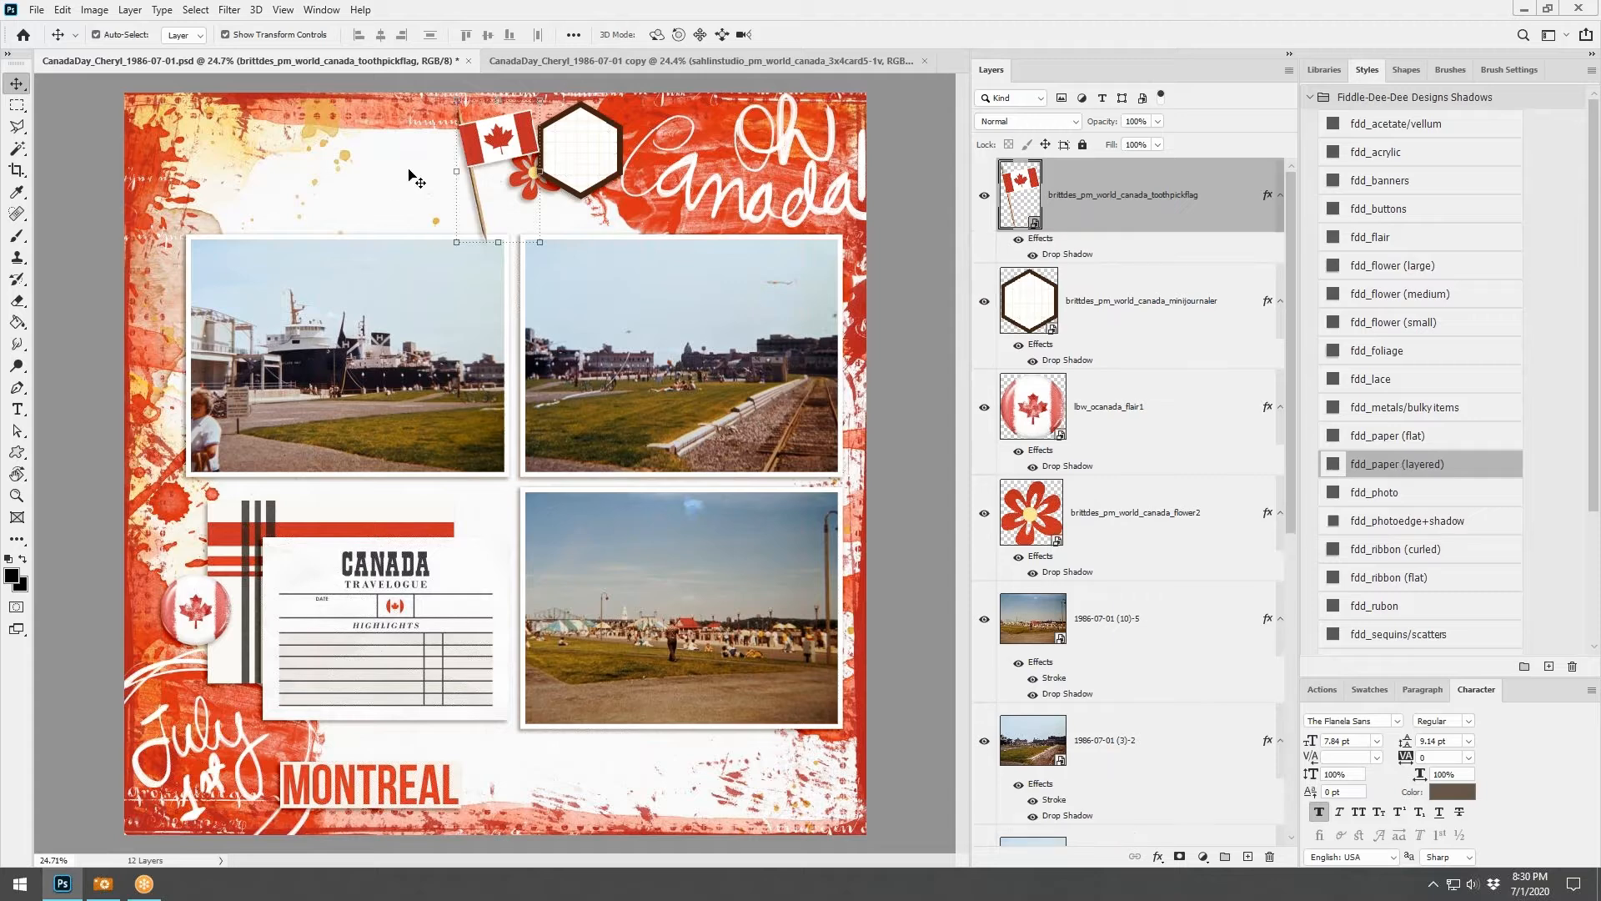
left_click_drag(500, 142, 715, 166)
key("ctrl+shift+bracketright")
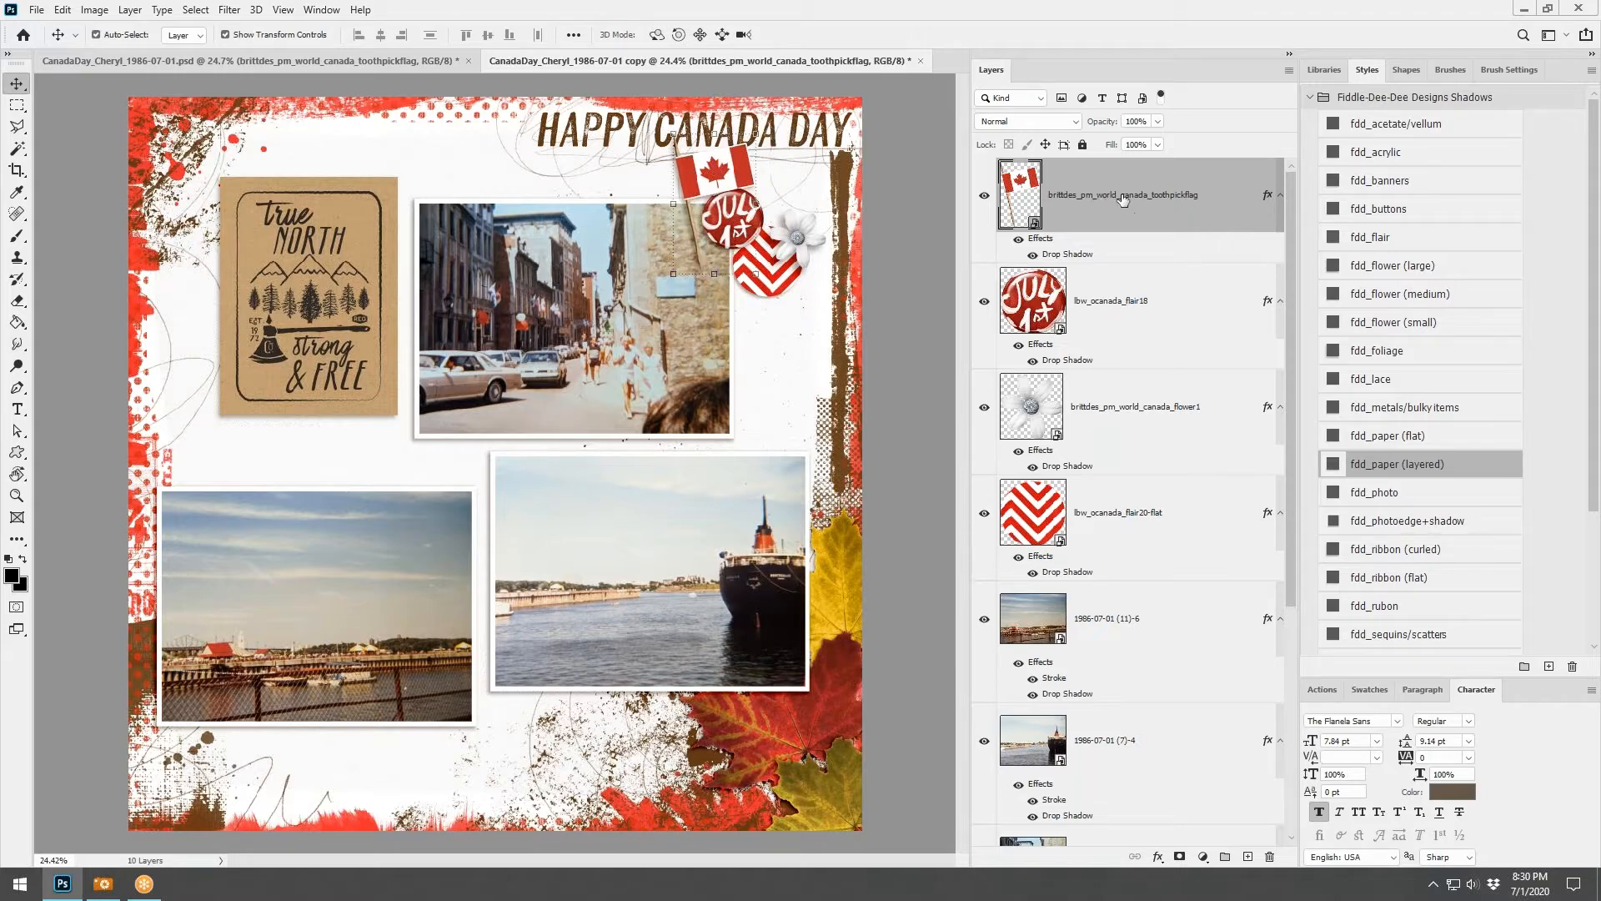
left_click_drag(1119, 198, 1122, 369)
left_click_drag(748, 173, 756, 173)
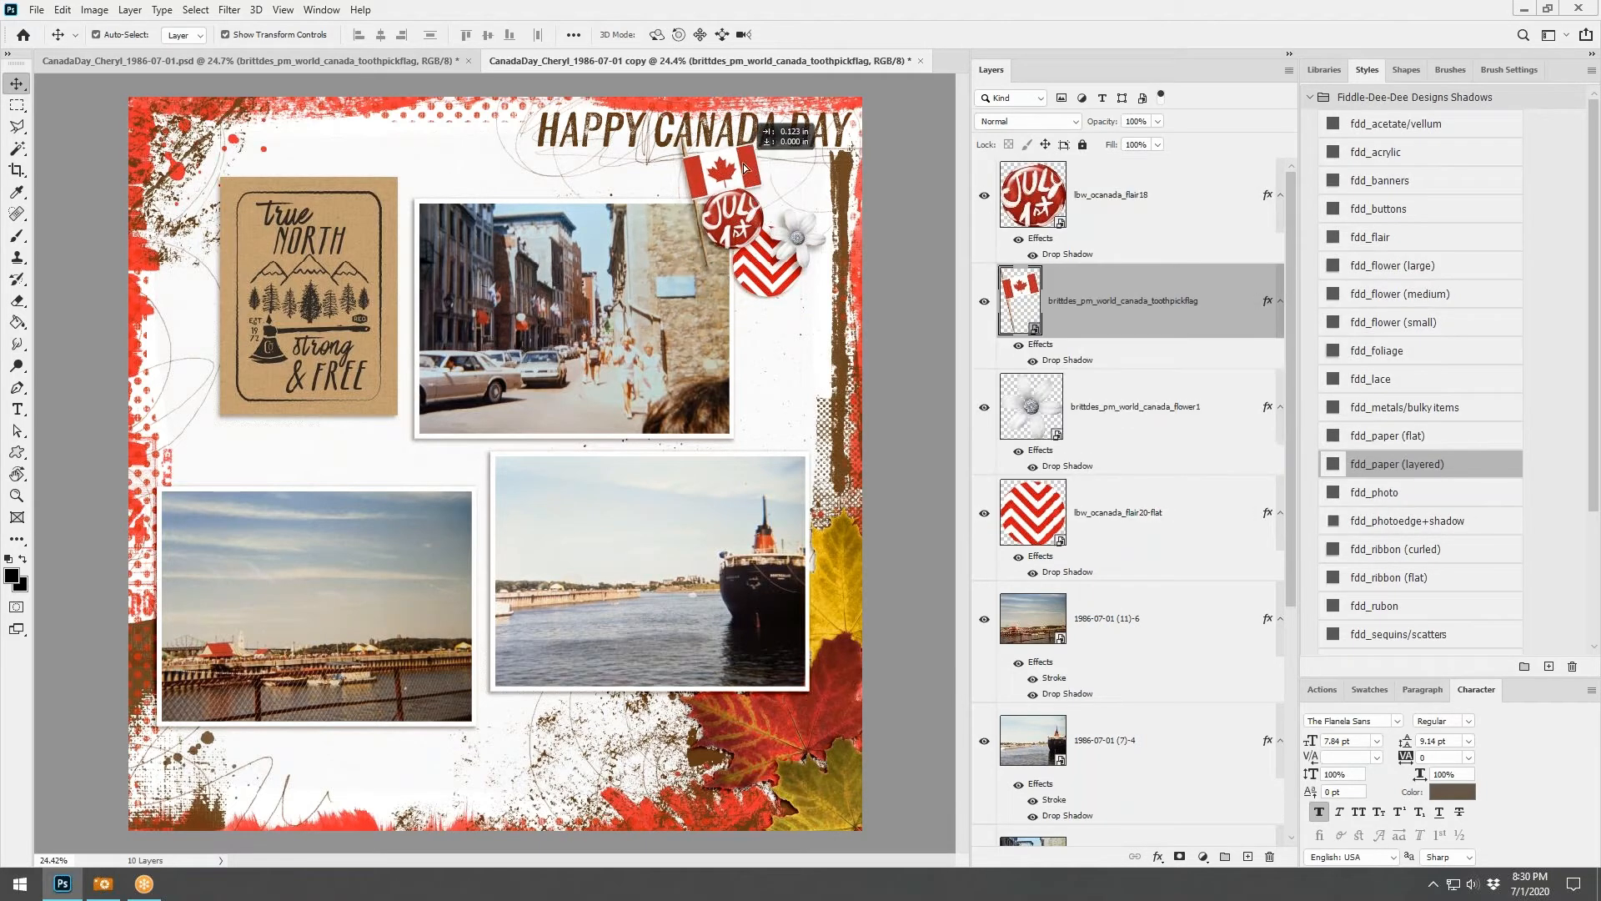
Delete the toothpick flag layer from the first page
left_click(357, 65)
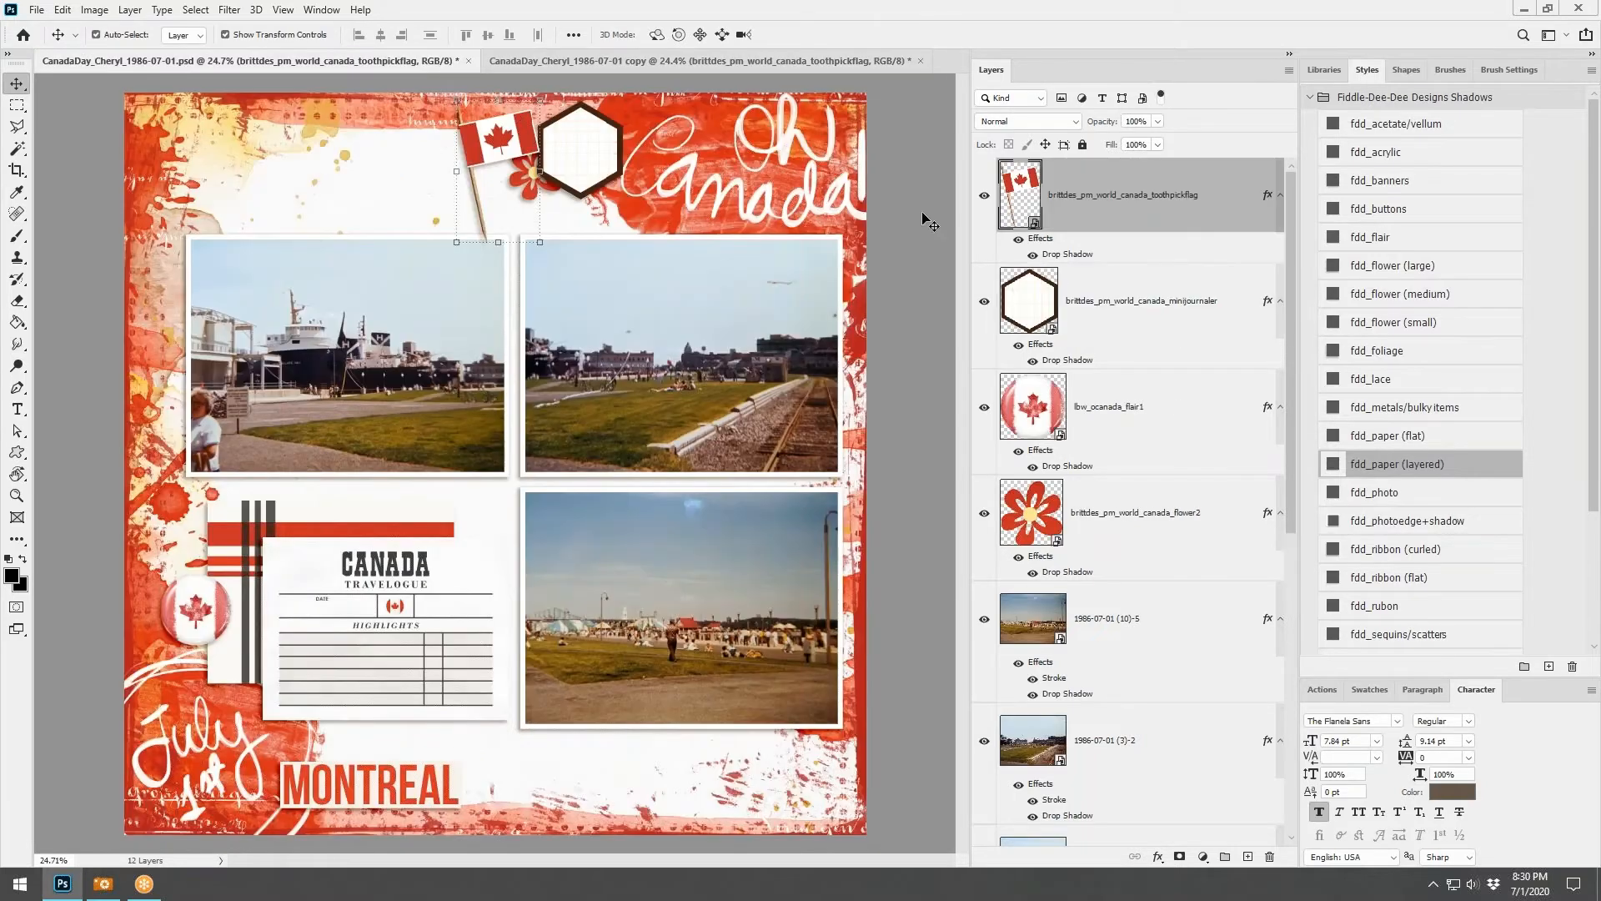
right_click(1106, 194)
left_click(1158, 205)
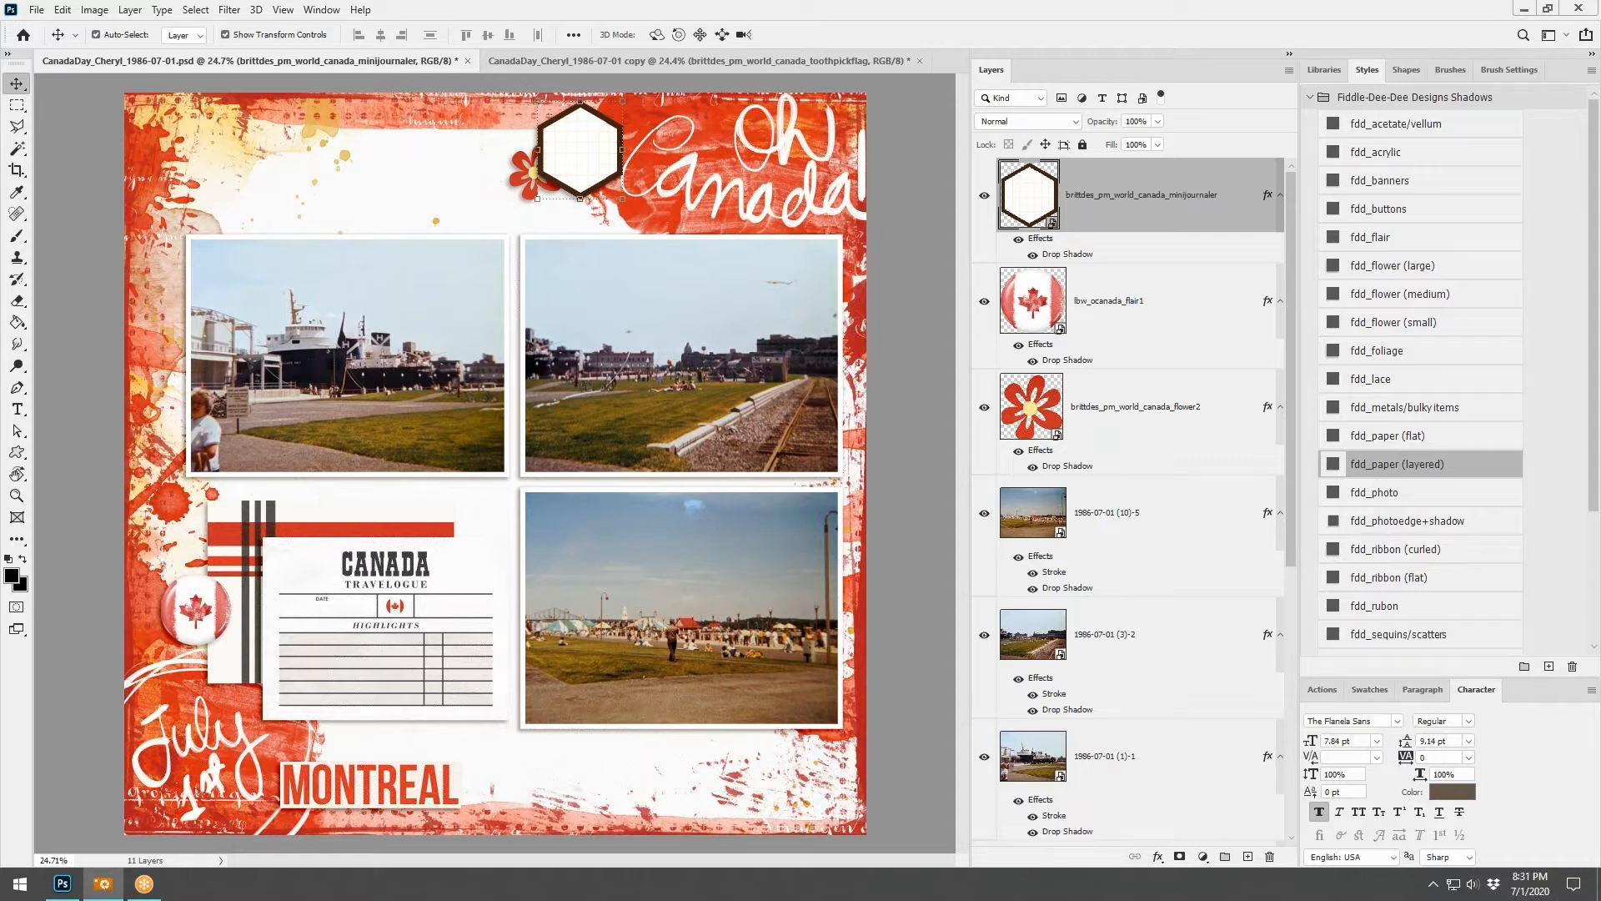
Add the "canada rocks." word strip across the upper part of the hexagonal journaler with the fdd_paper (layered) shadow
left_click_drag(62, 883, 664, 377)
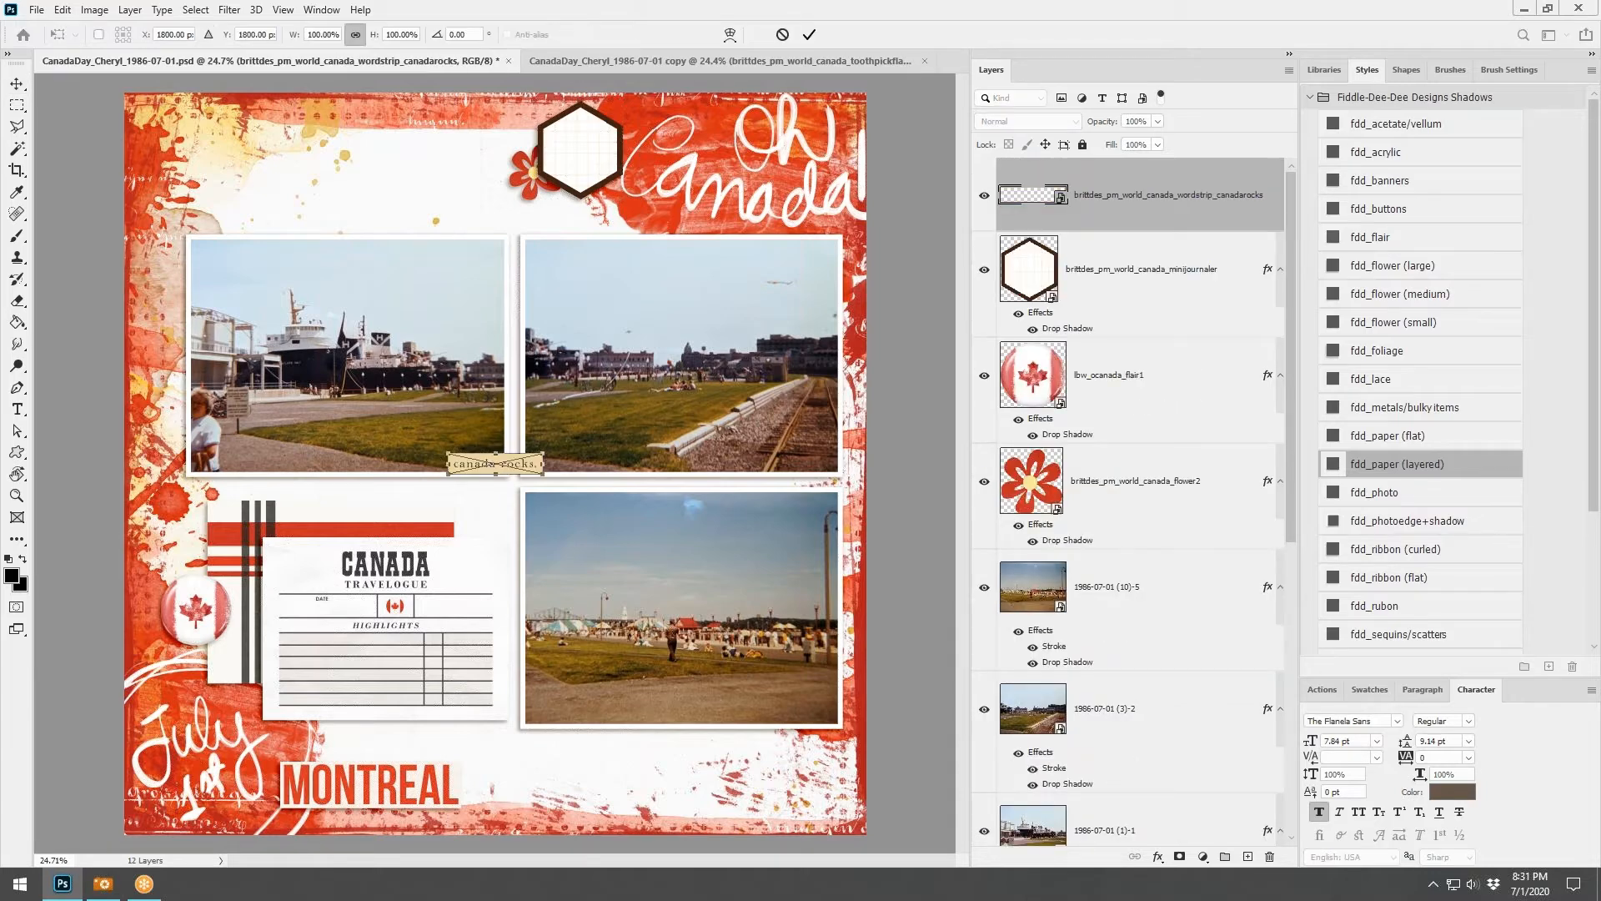
key("Return")
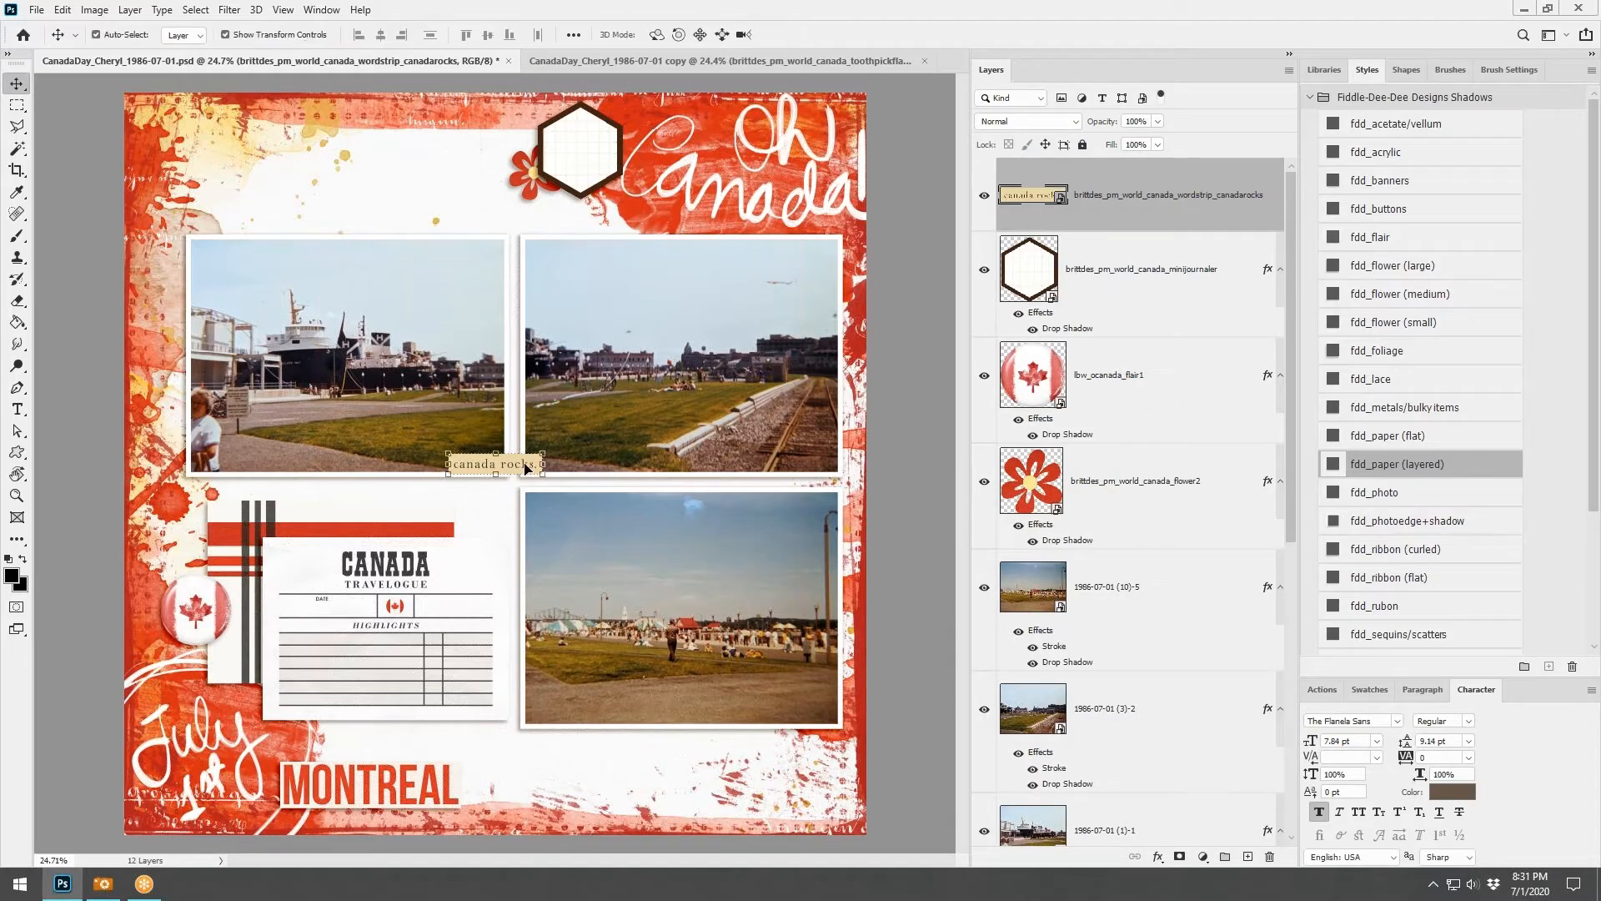
left_click_drag(525, 469, 614, 145)
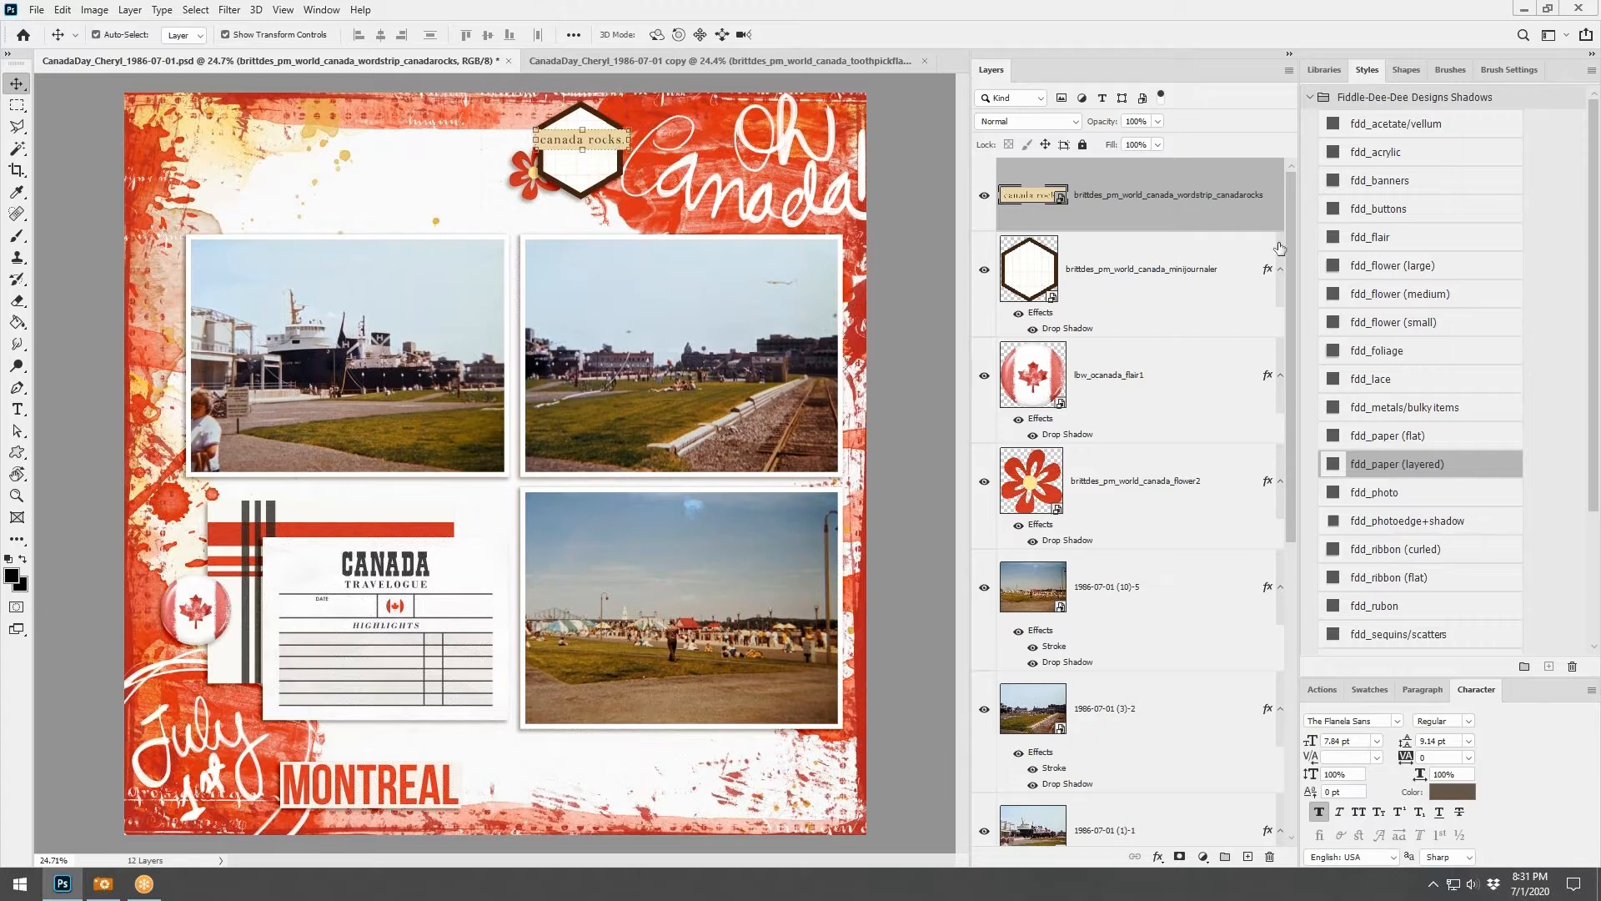
left_click(1397, 466)
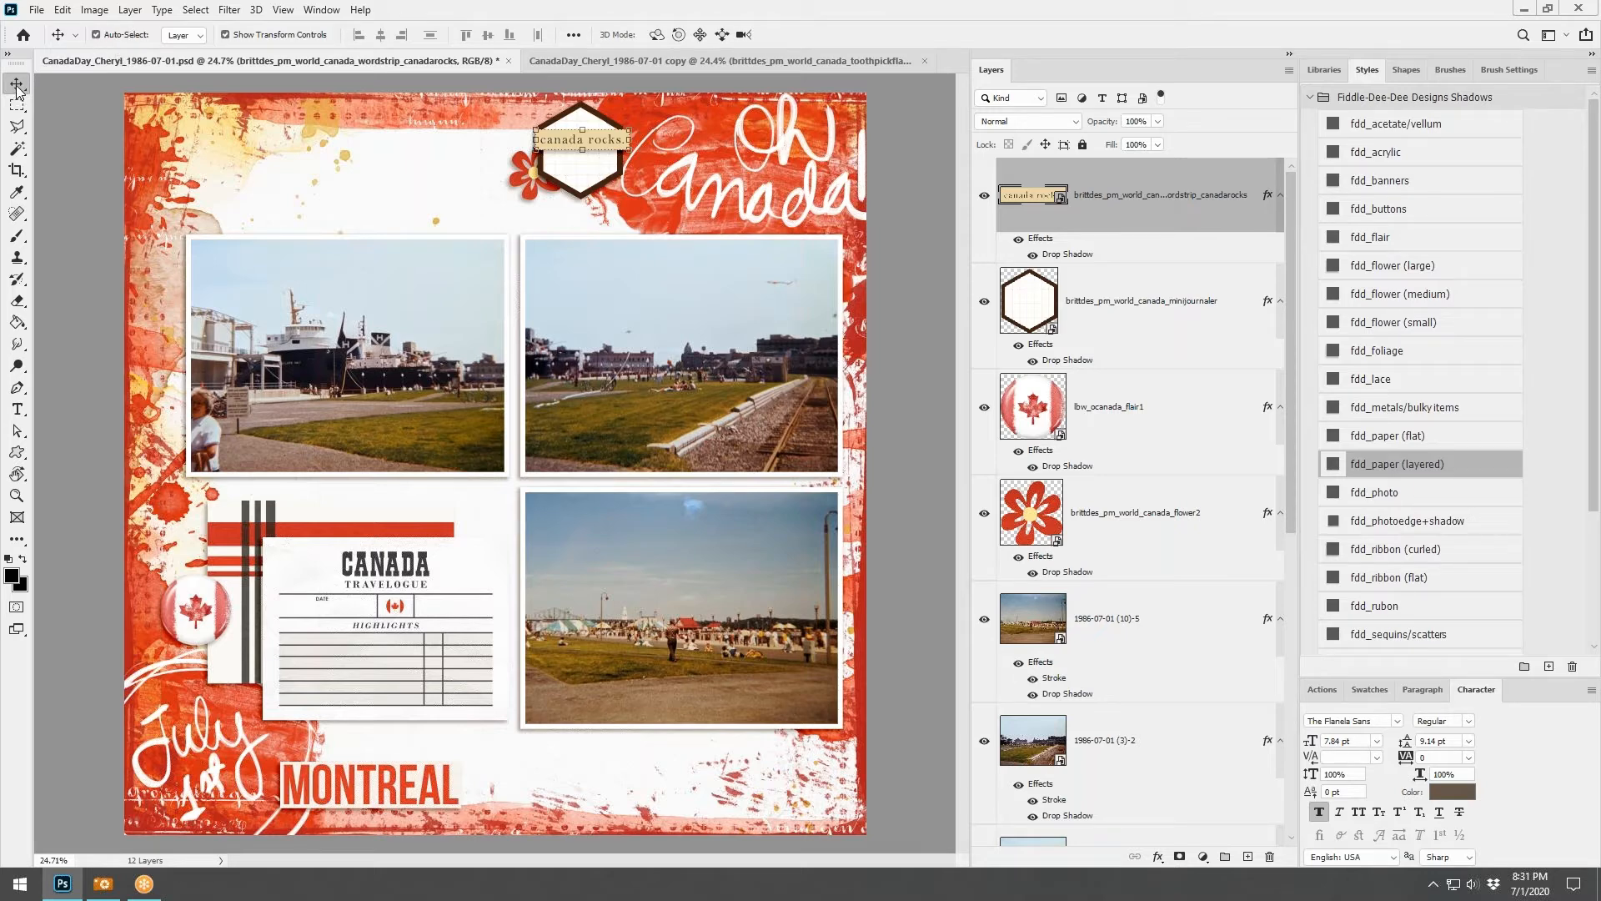
Try selecting several layers with Auto-Select off, and again with it back on, picking the word strip and the red flower together
left_click(200, 38)
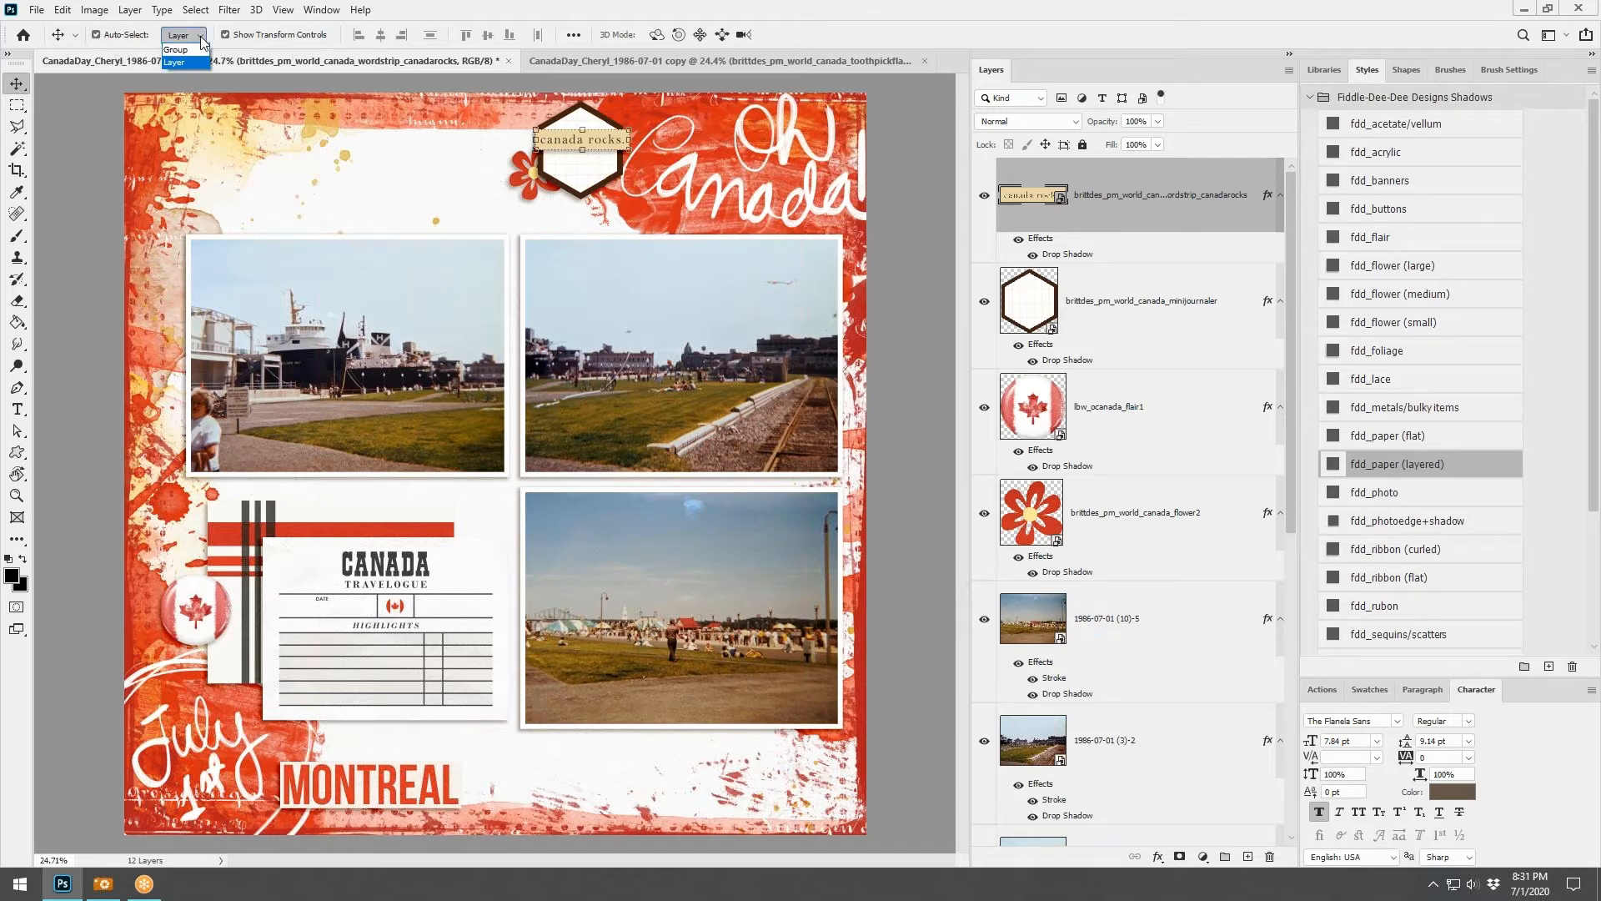
left_click(200, 36)
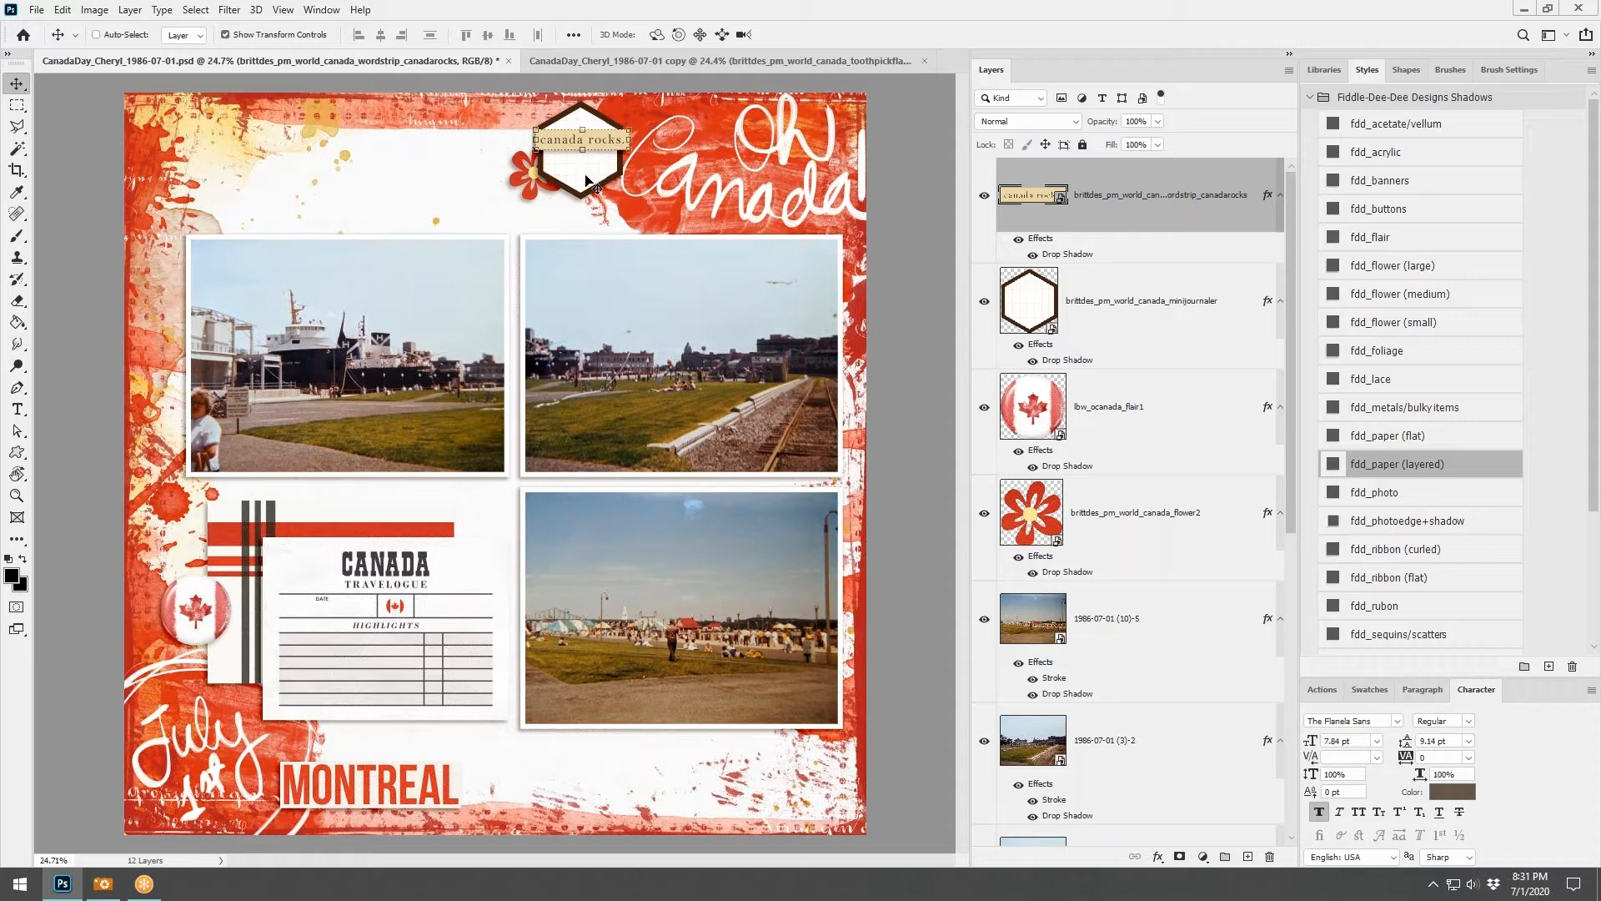
left_click(1105, 421, "ctrl")
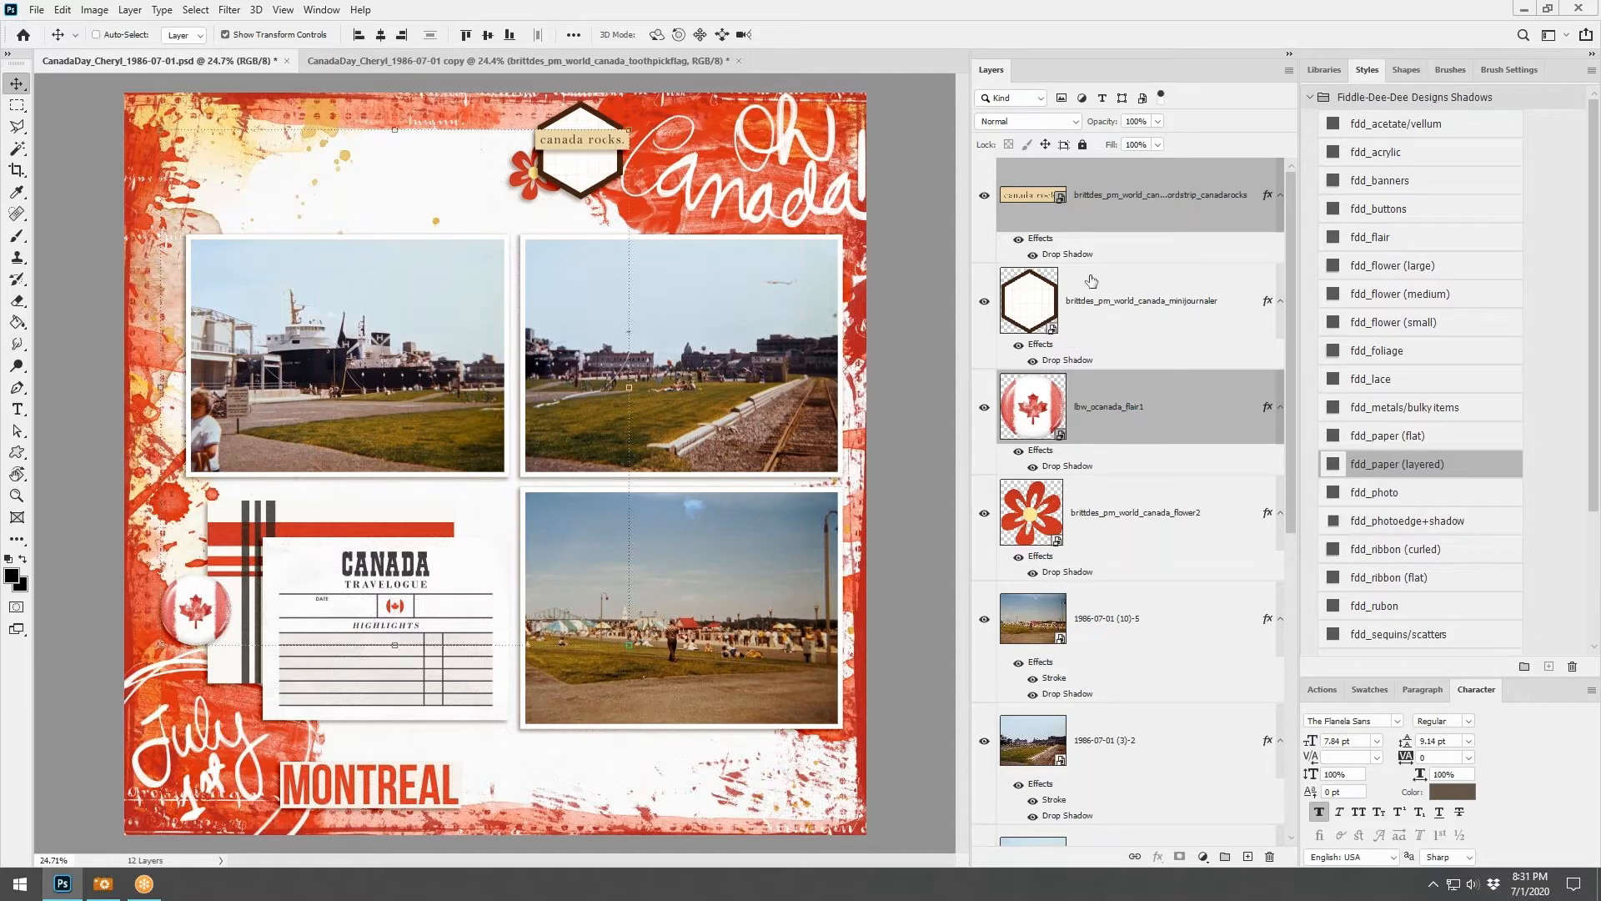
left_click(534, 136, "ctrl")
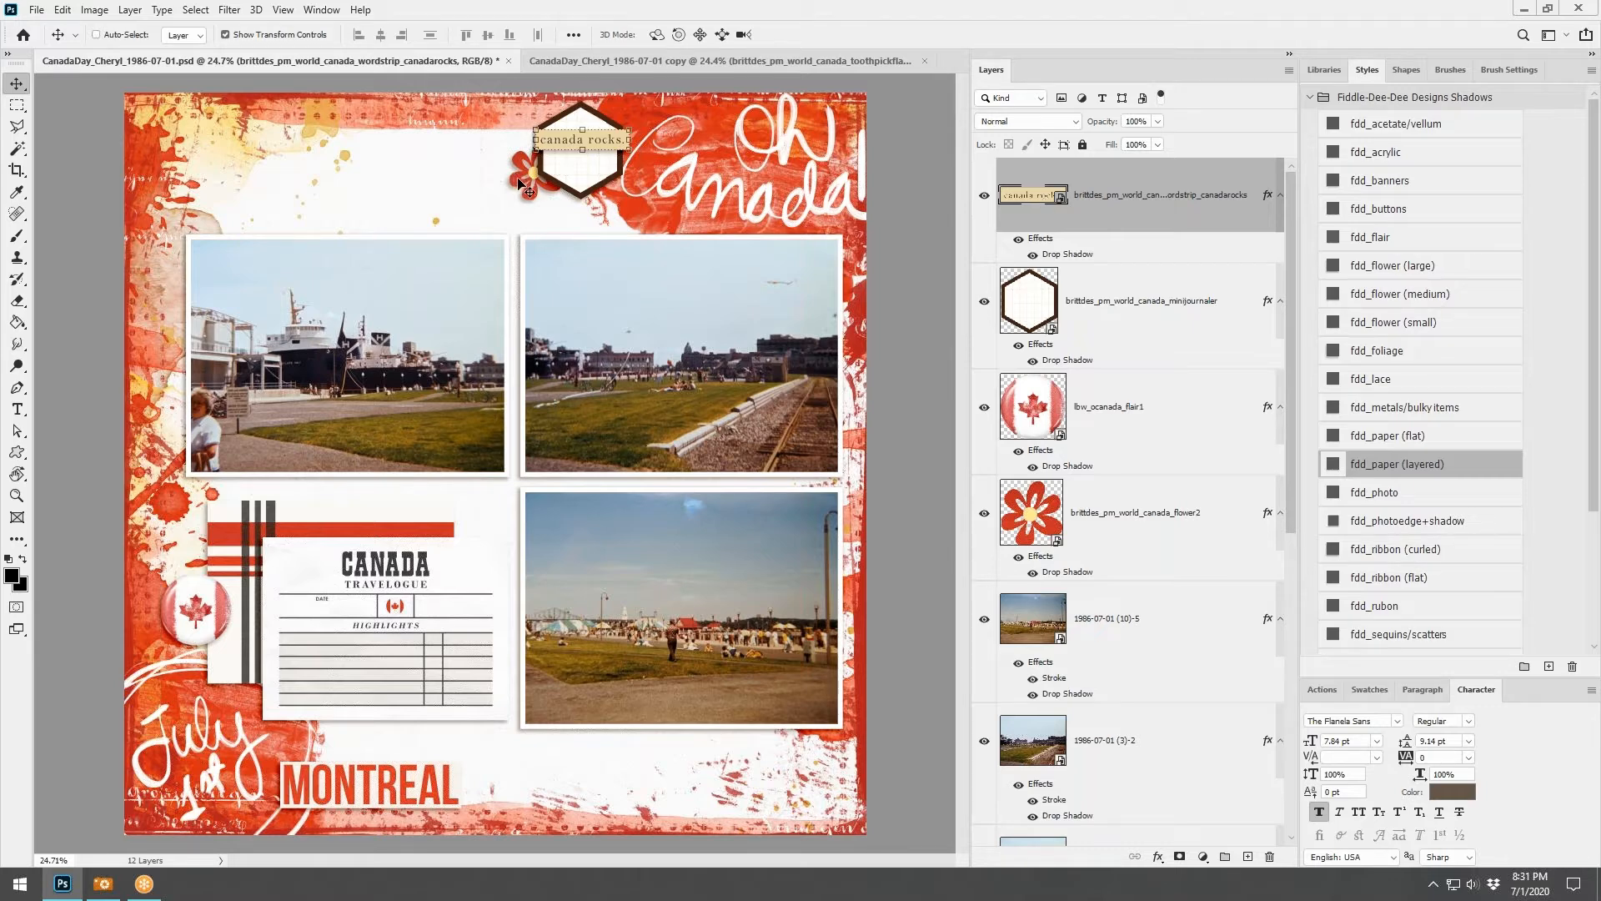
left_click(96, 35)
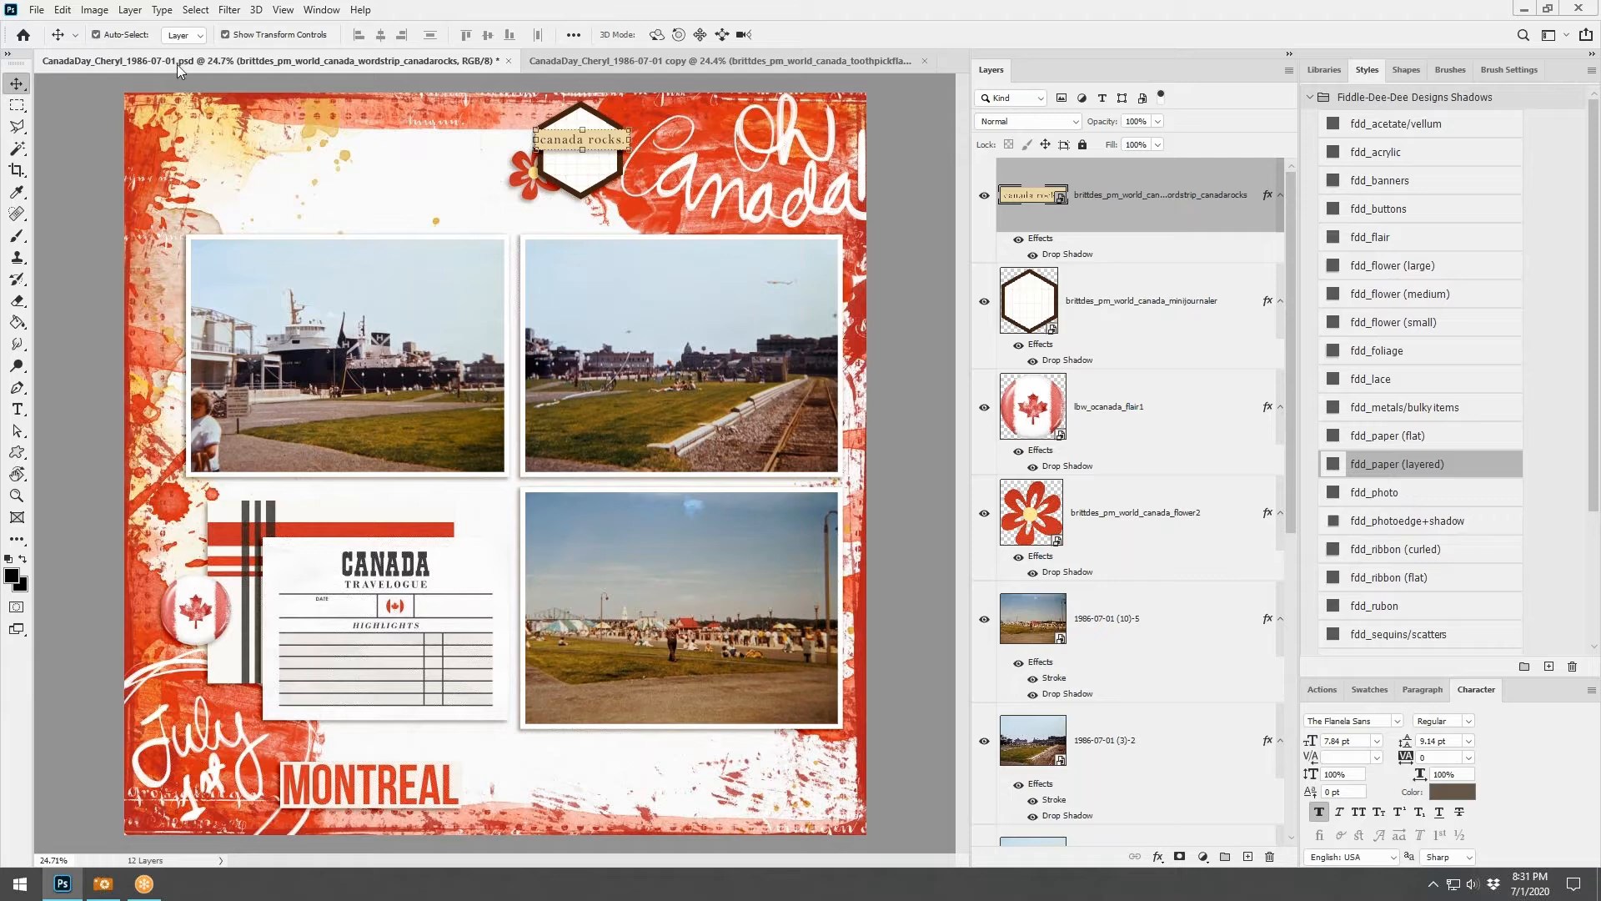
left_click(520, 179)
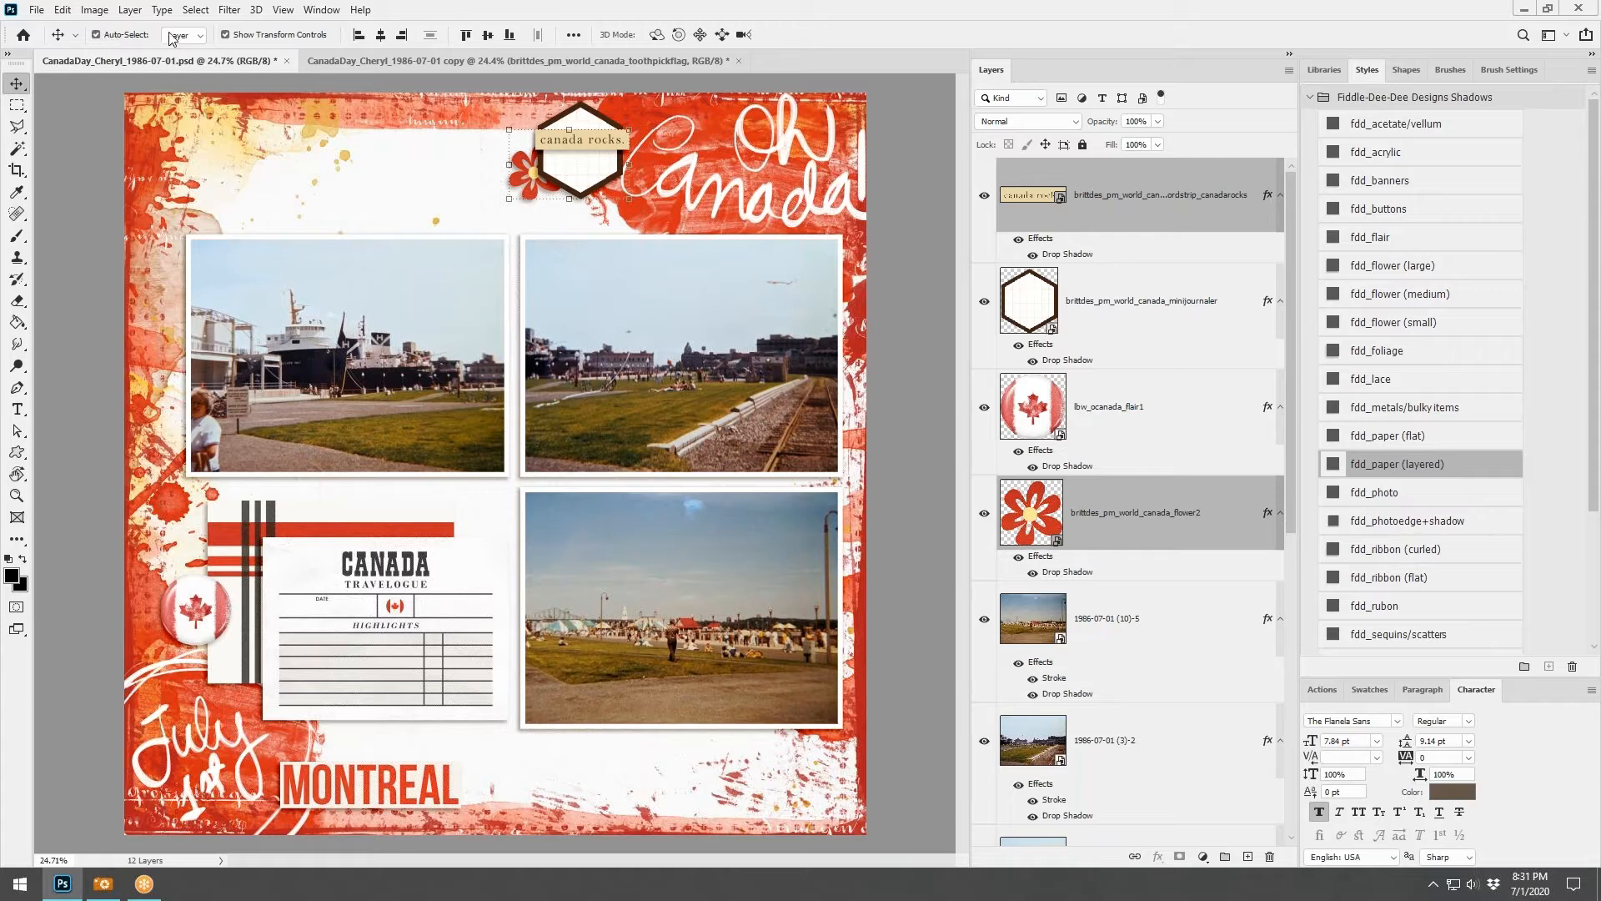
left_click(225, 35)
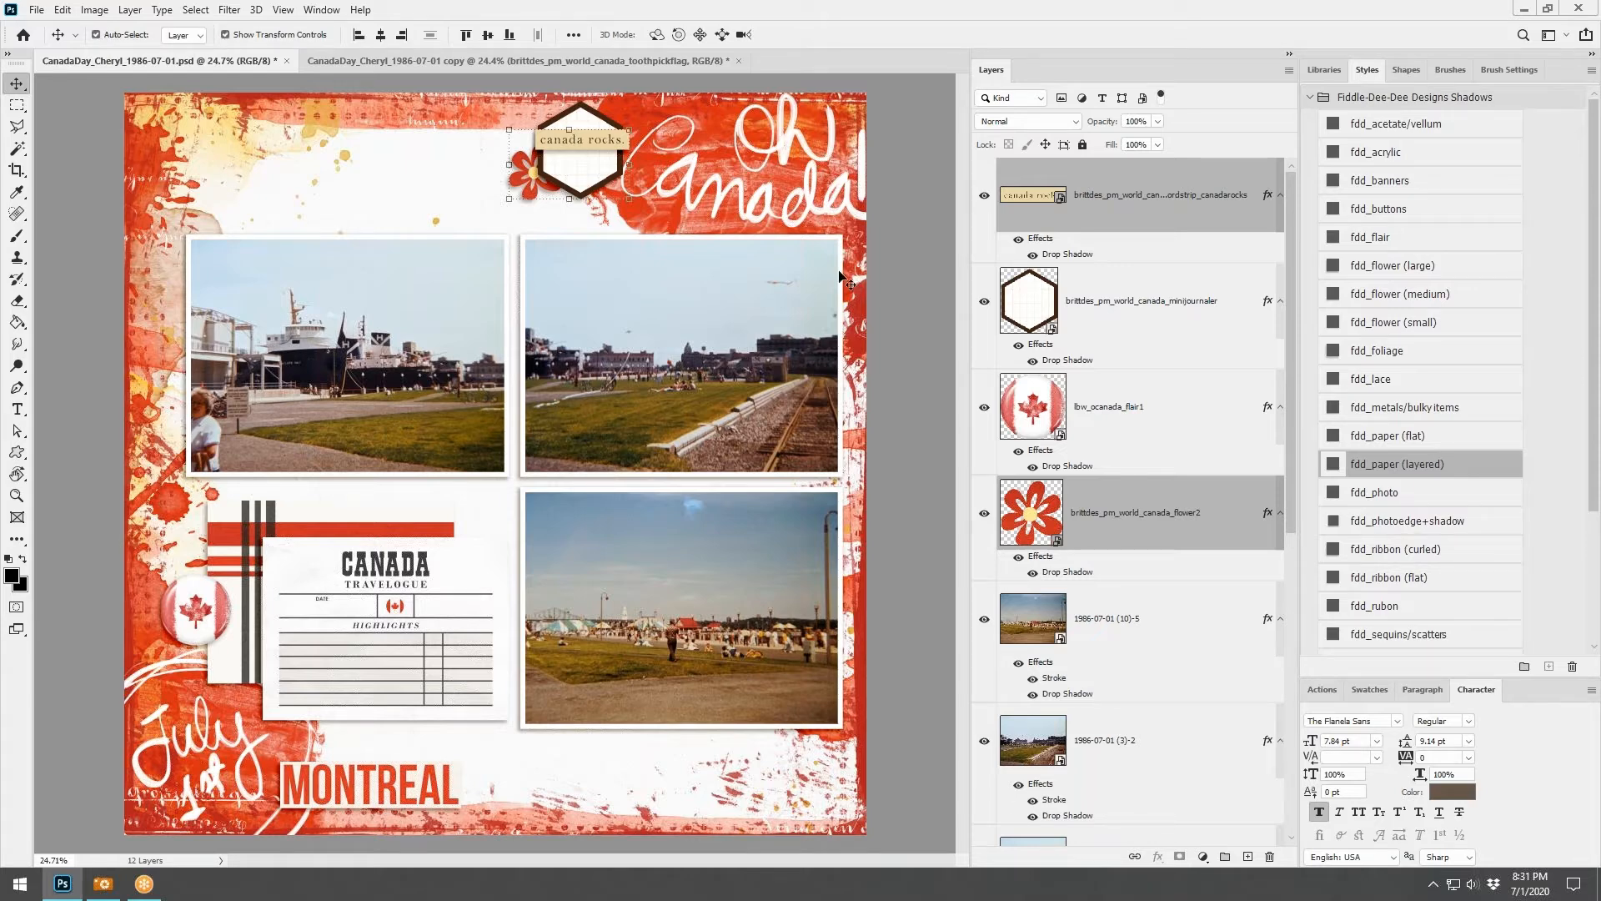
Change the "canada rocks." word strip's shadow style to fdd_paper (flat)
left_click(1159, 214)
left_click(1386, 440)
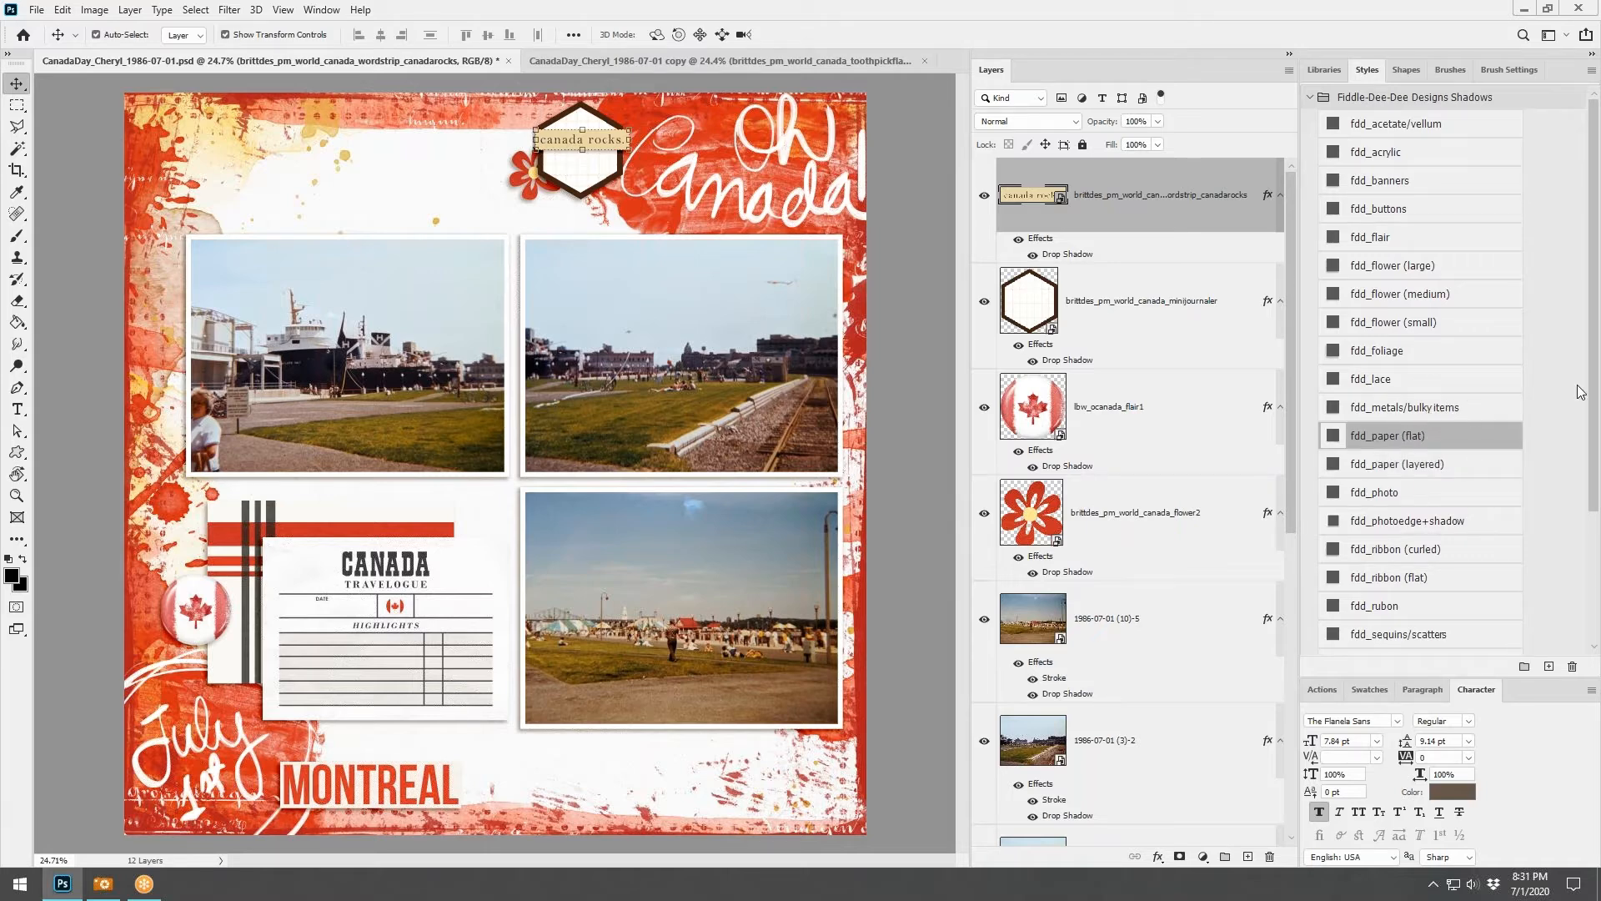
Add the black "1." tag to the ship photo's upper left corner on the first page with the fdd_paper (flat) shadow
key("alt+Tab")
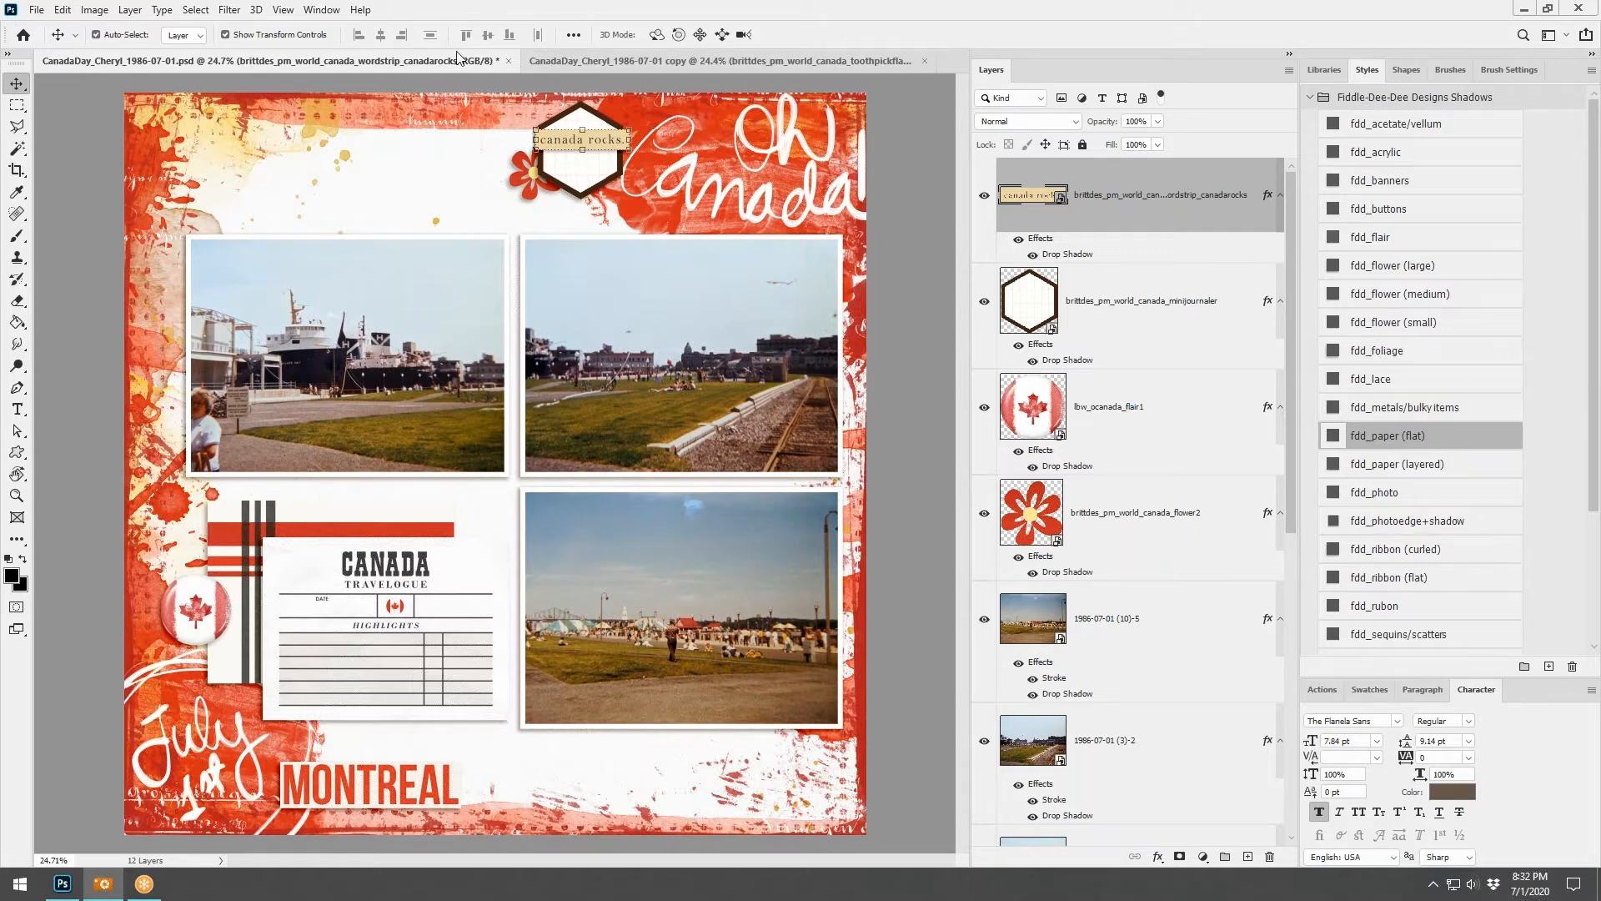
left_click(659, 62)
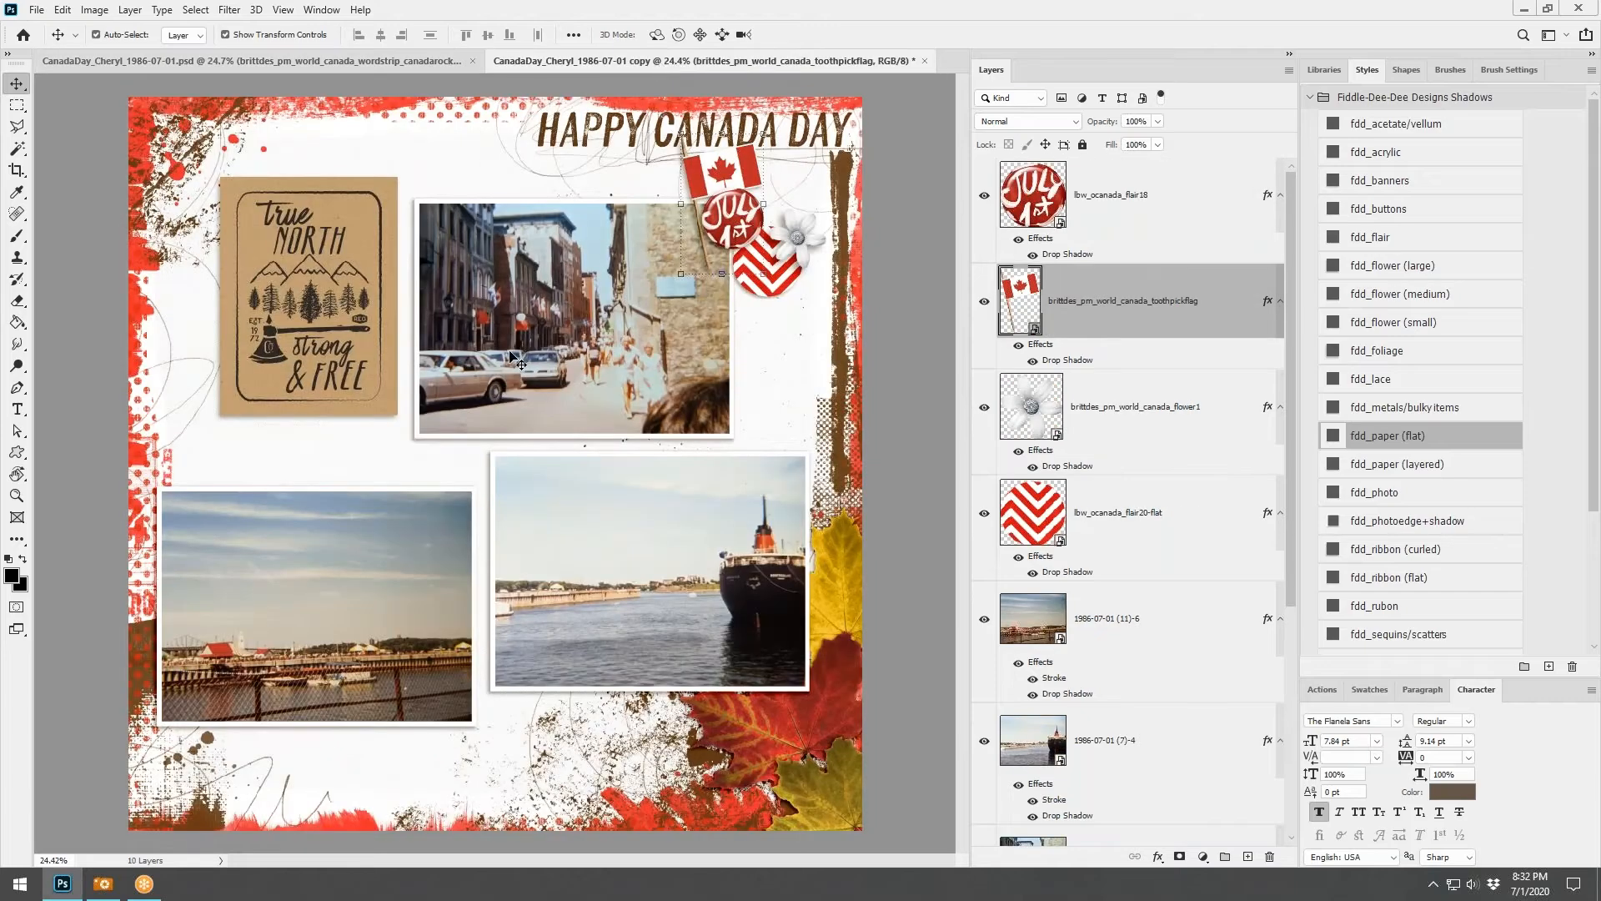
left_click(275, 60)
key("alt+Tab")
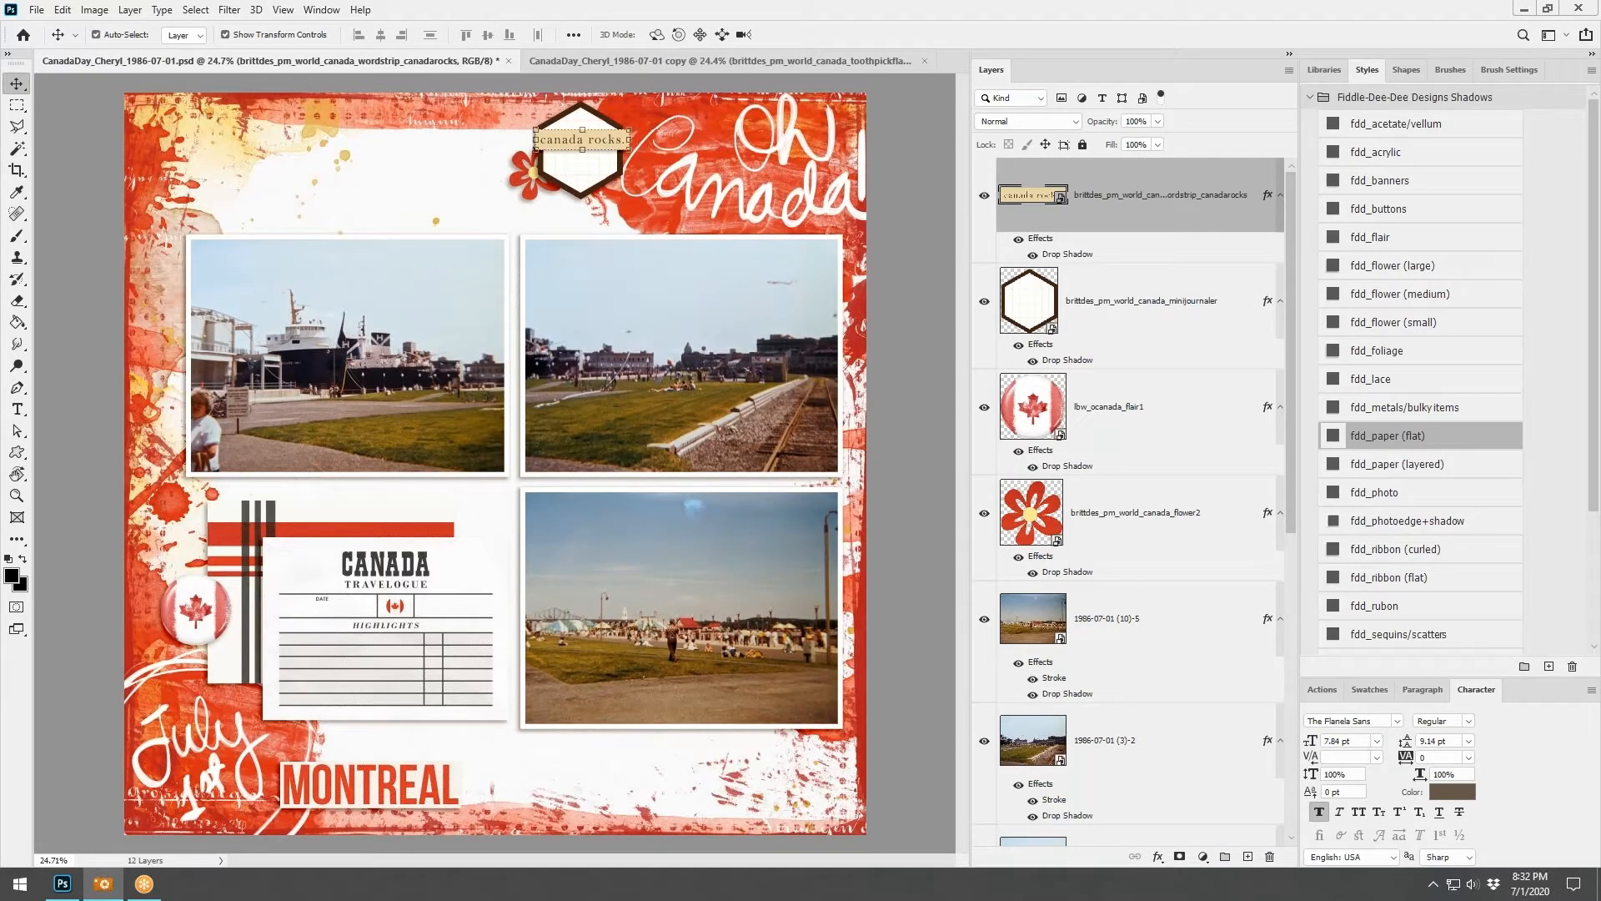
left_click_drag(1194, 416, 435, 331)
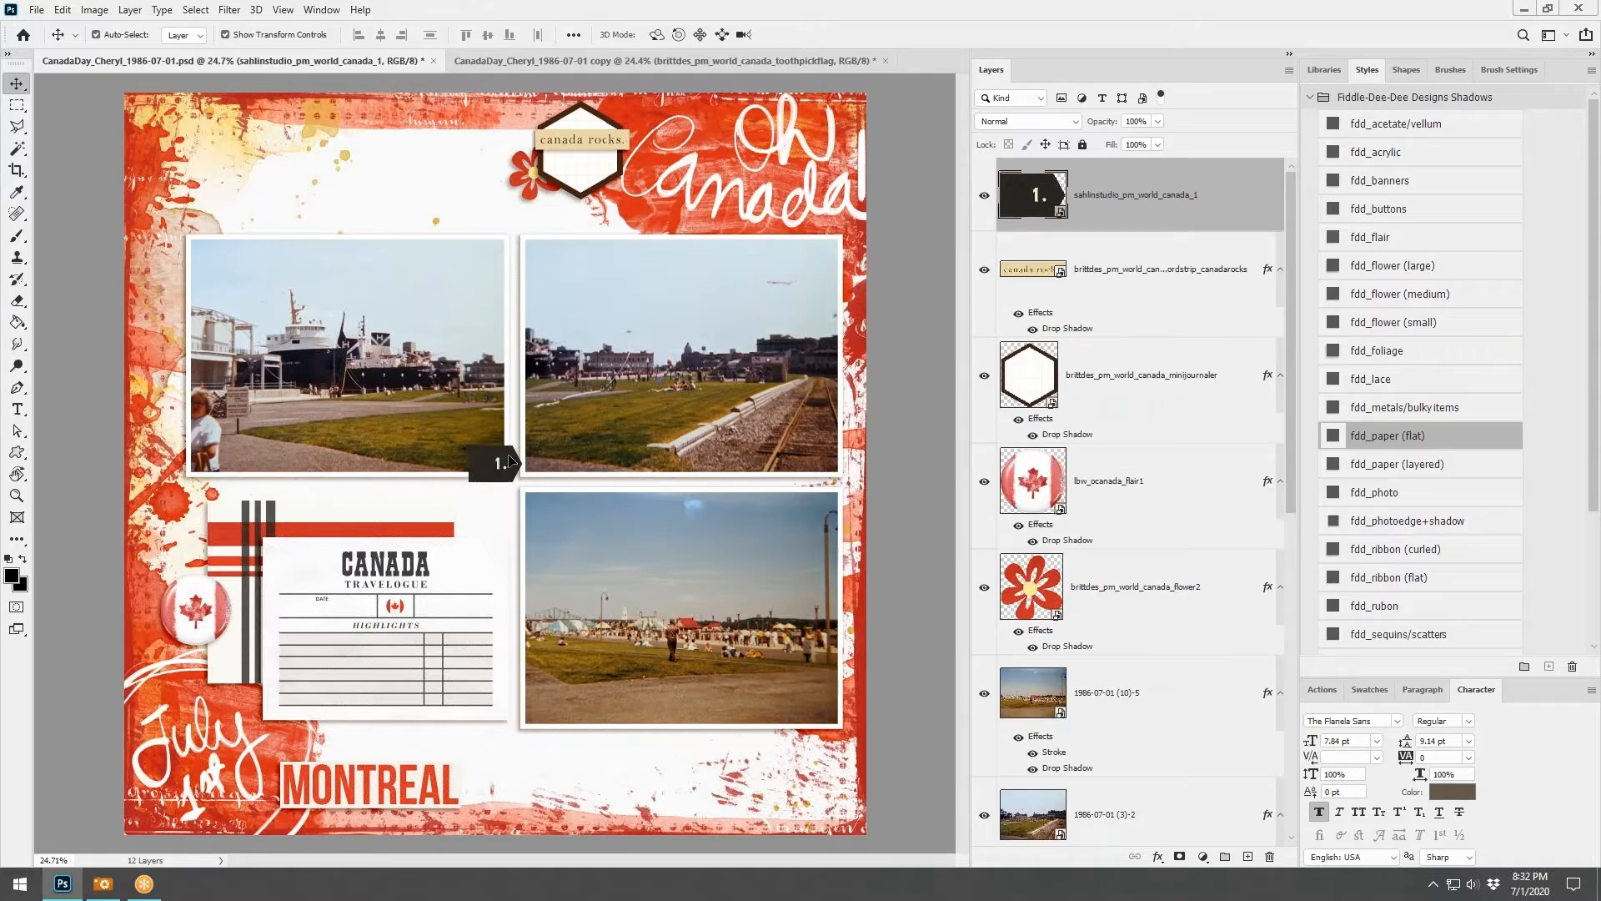
left_click_drag(511, 462, 231, 272)
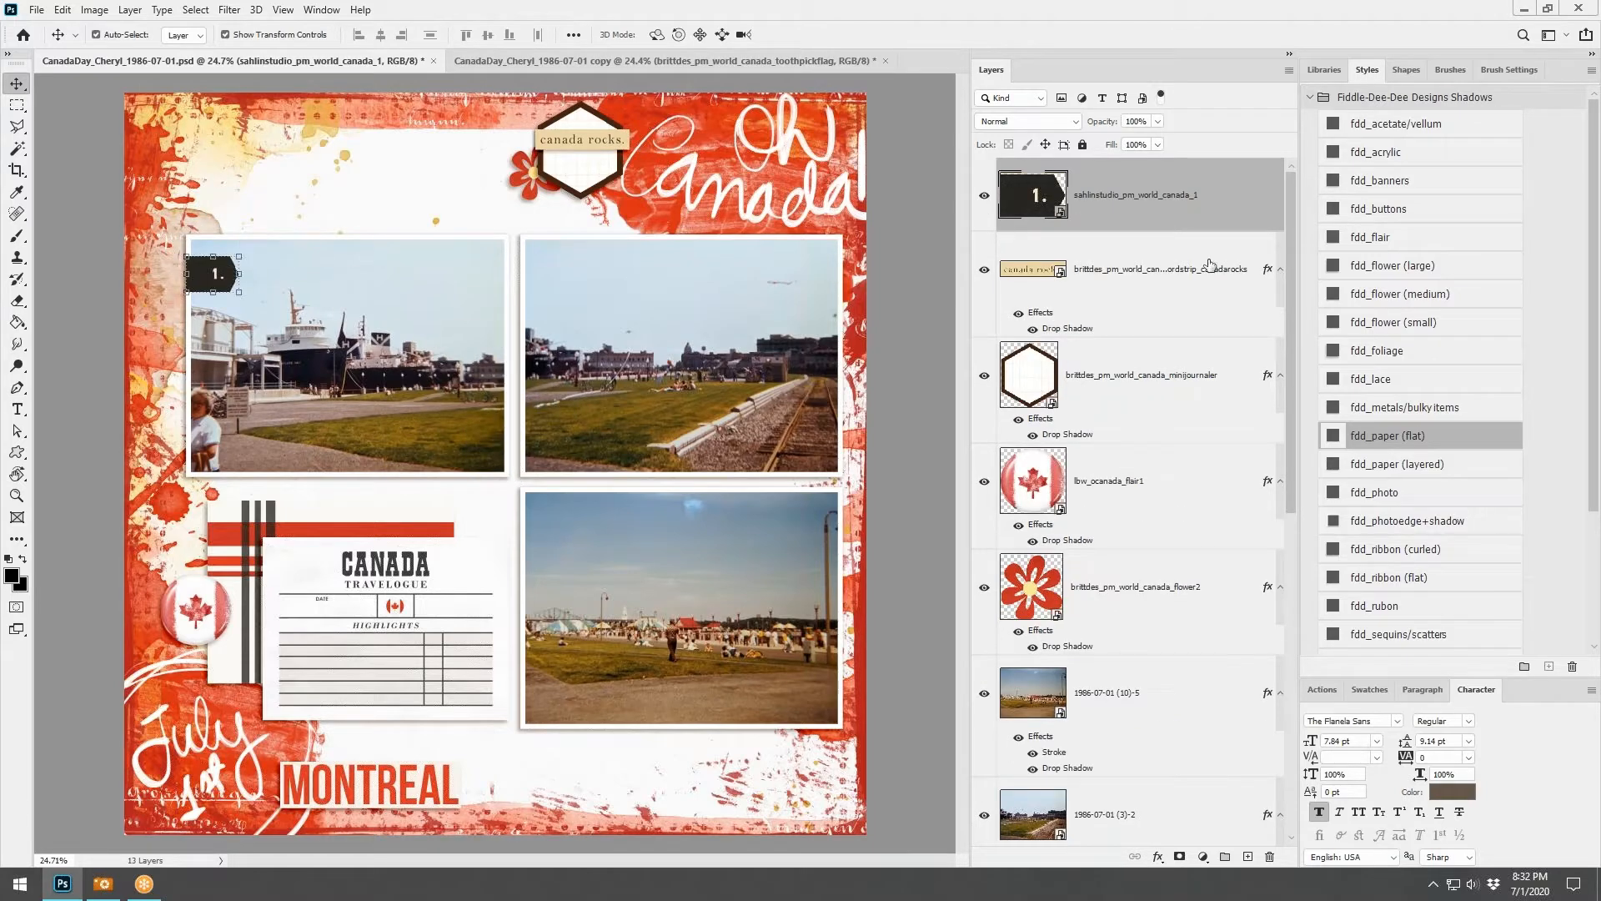
left_click(1403, 437)
Add the black "2." tag to the upper left corner of the first page's lower photo with the fdd_paper (flat) shadow
left_click_drag(1600, 492, 658, 494)
left_click_drag(514, 461, 566, 516)
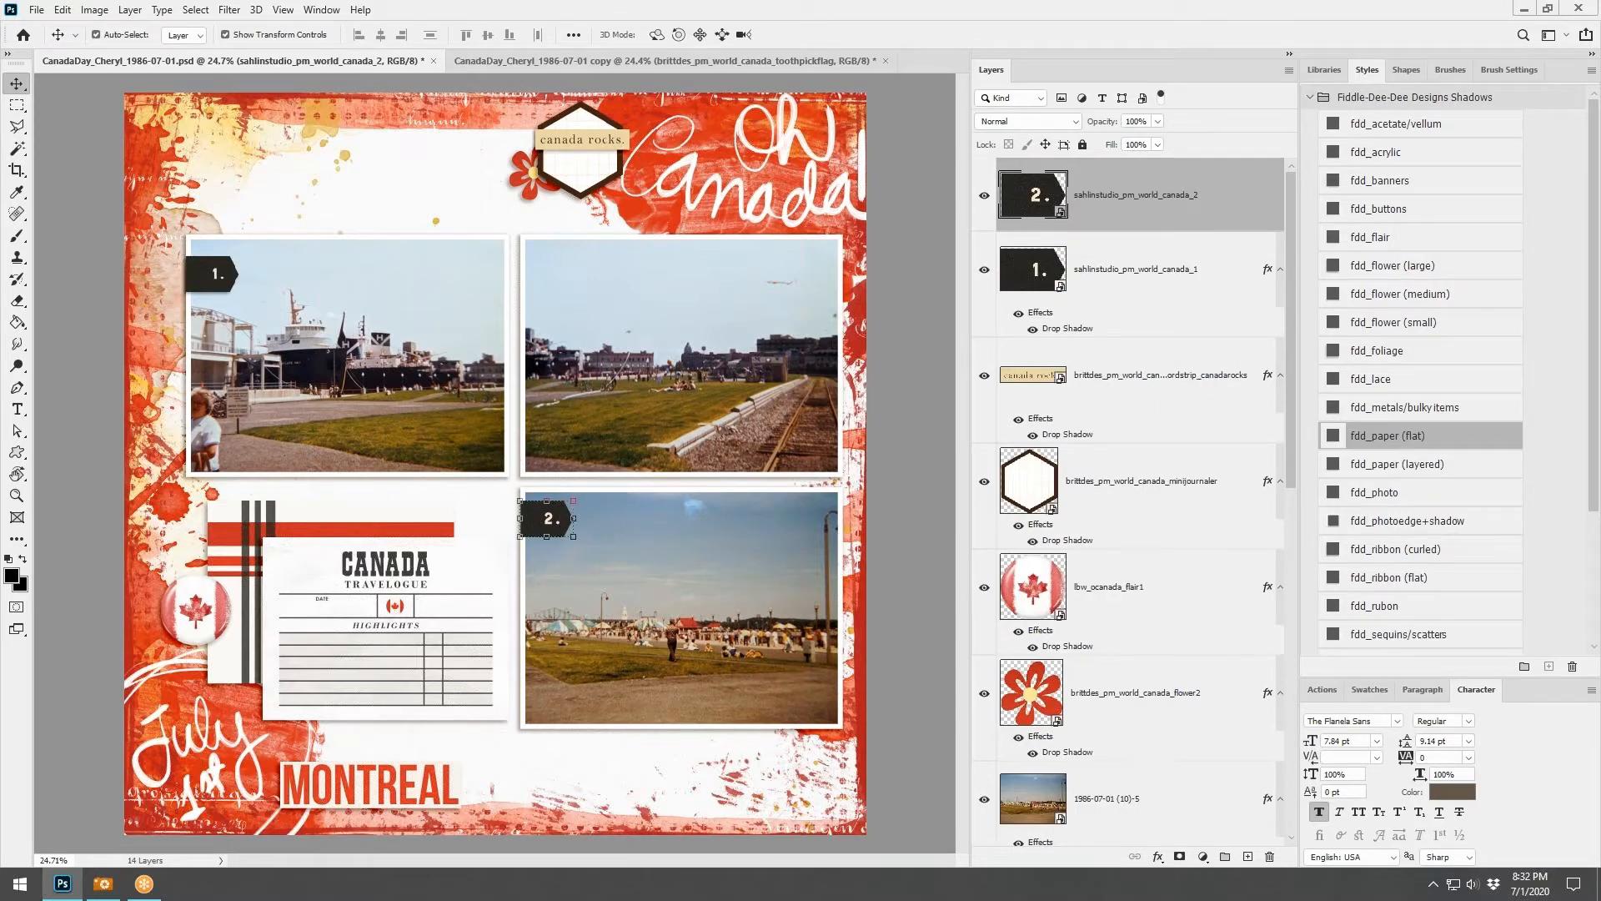
left_click(1394, 444)
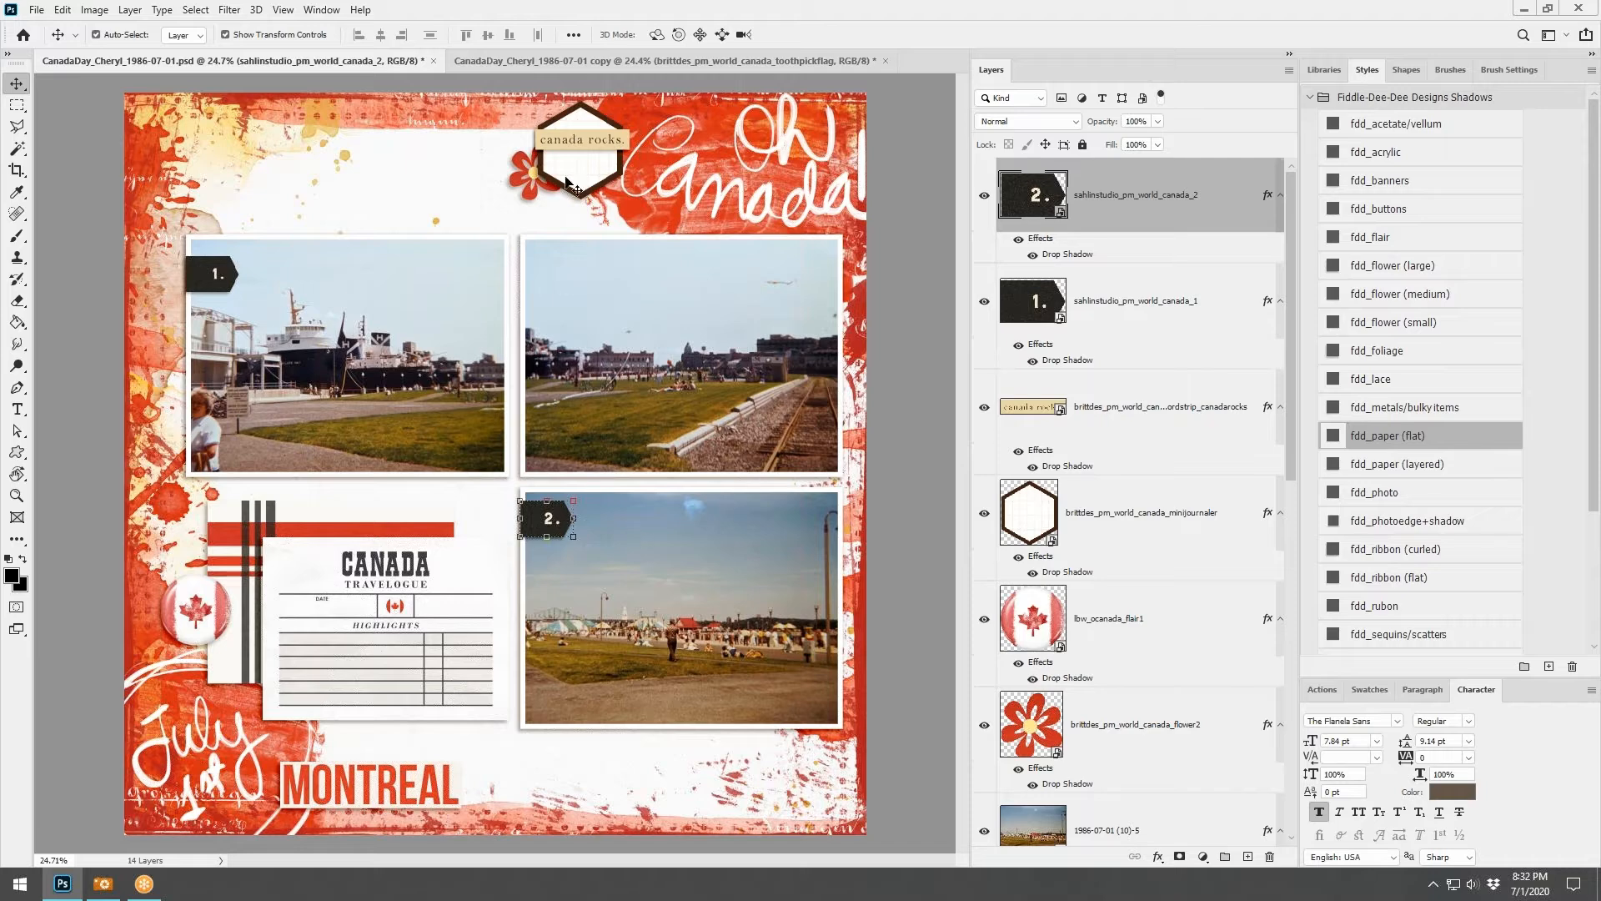
Add the black "3." tag to the street photo's upper left corner on the second page with the fdd_paper (flat) shadow
left_click(551, 61)
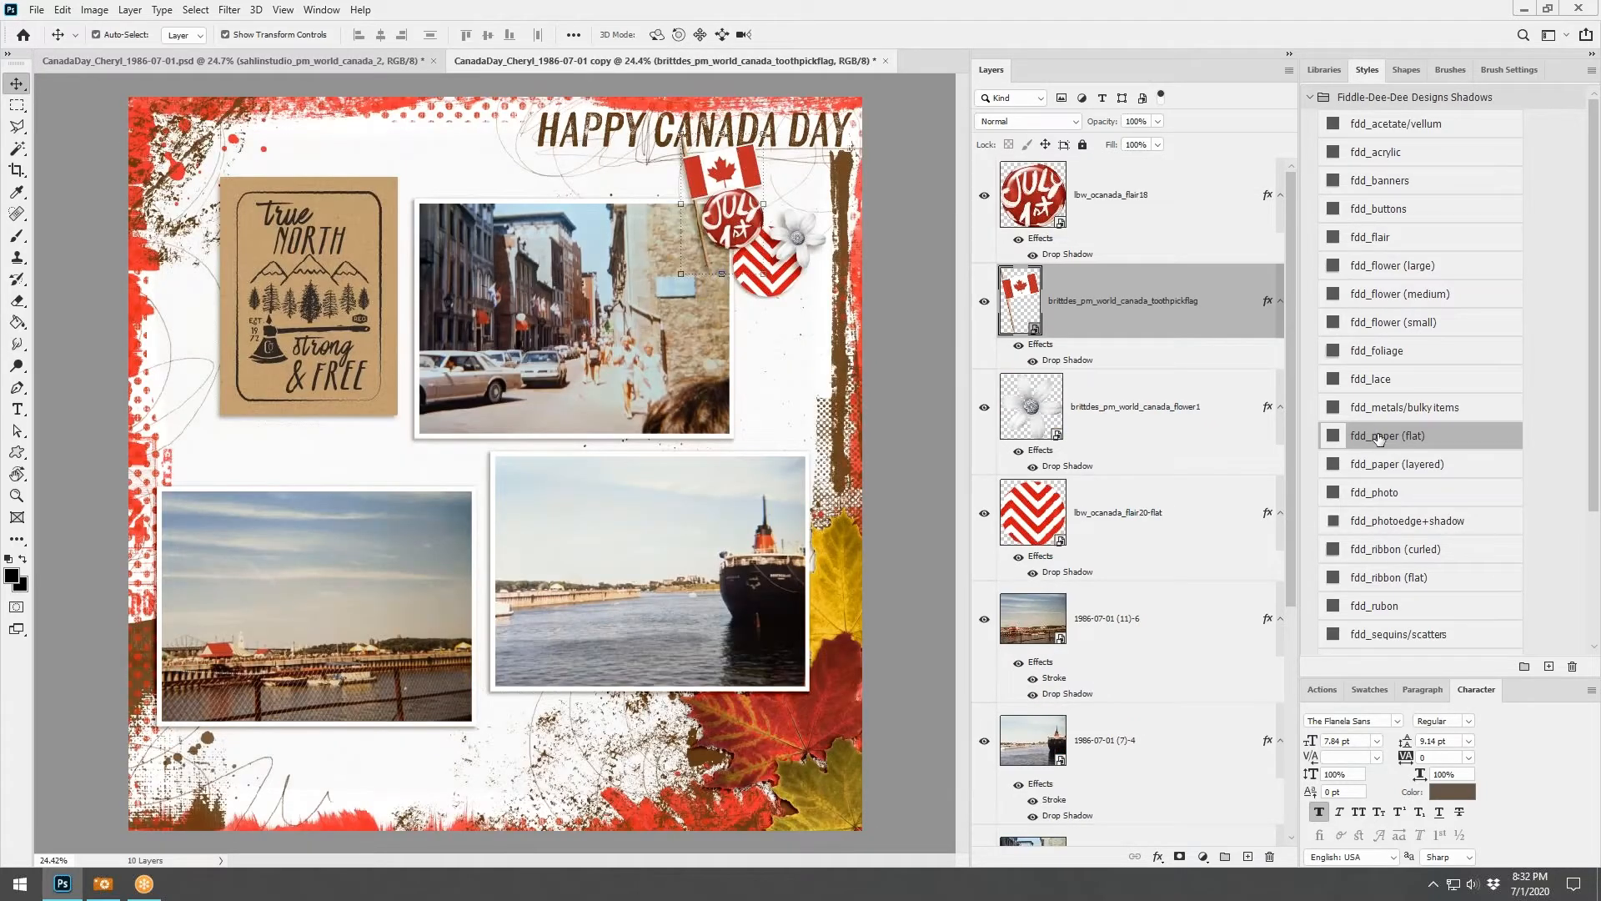
left_click_drag(0, 358, 475, 356)
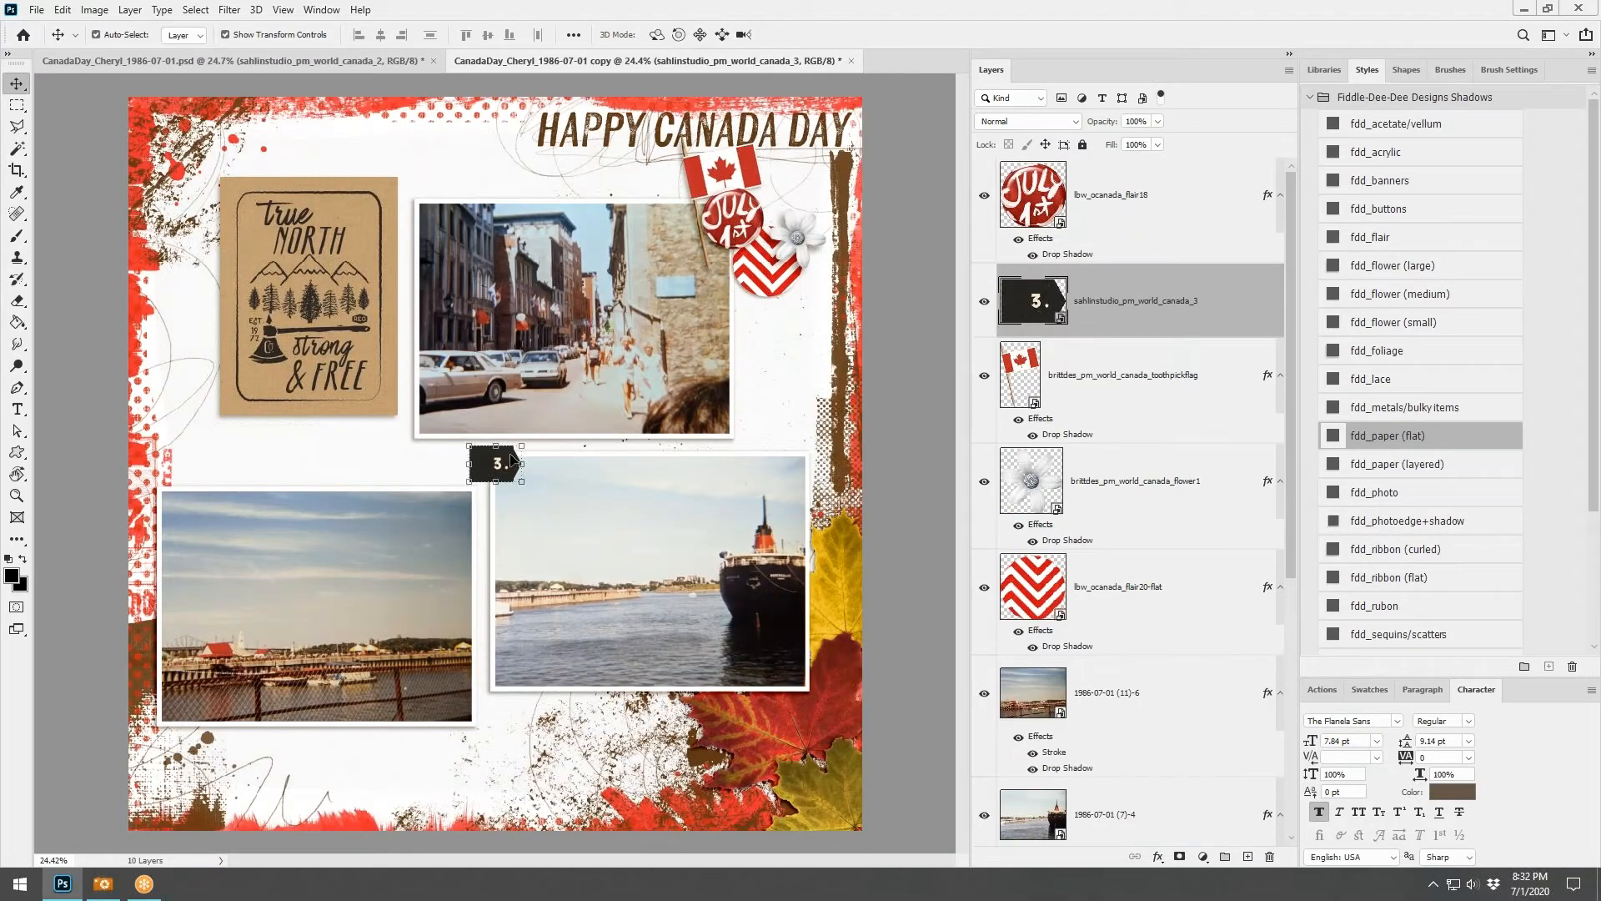
left_click_drag(512, 459, 454, 237)
left_click(1426, 445)
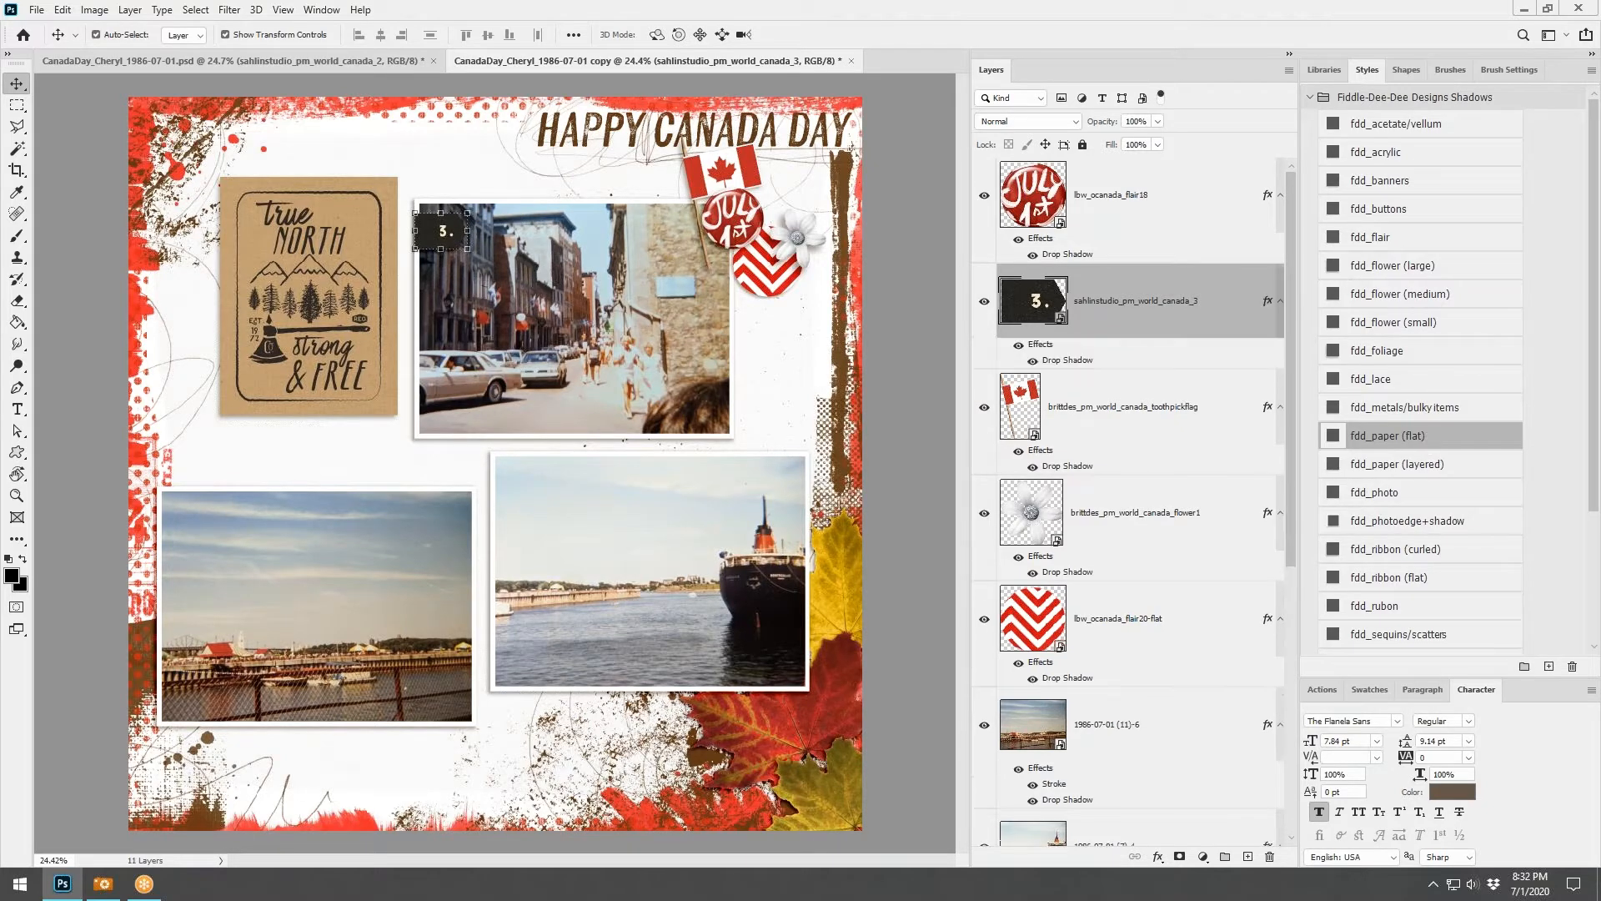
Add the black "4." tag to the upper left corner of the second page's lower-left harbour photo with the fdd_paper (flat) shadow
left_click_drag(1600, 417, 201, 521)
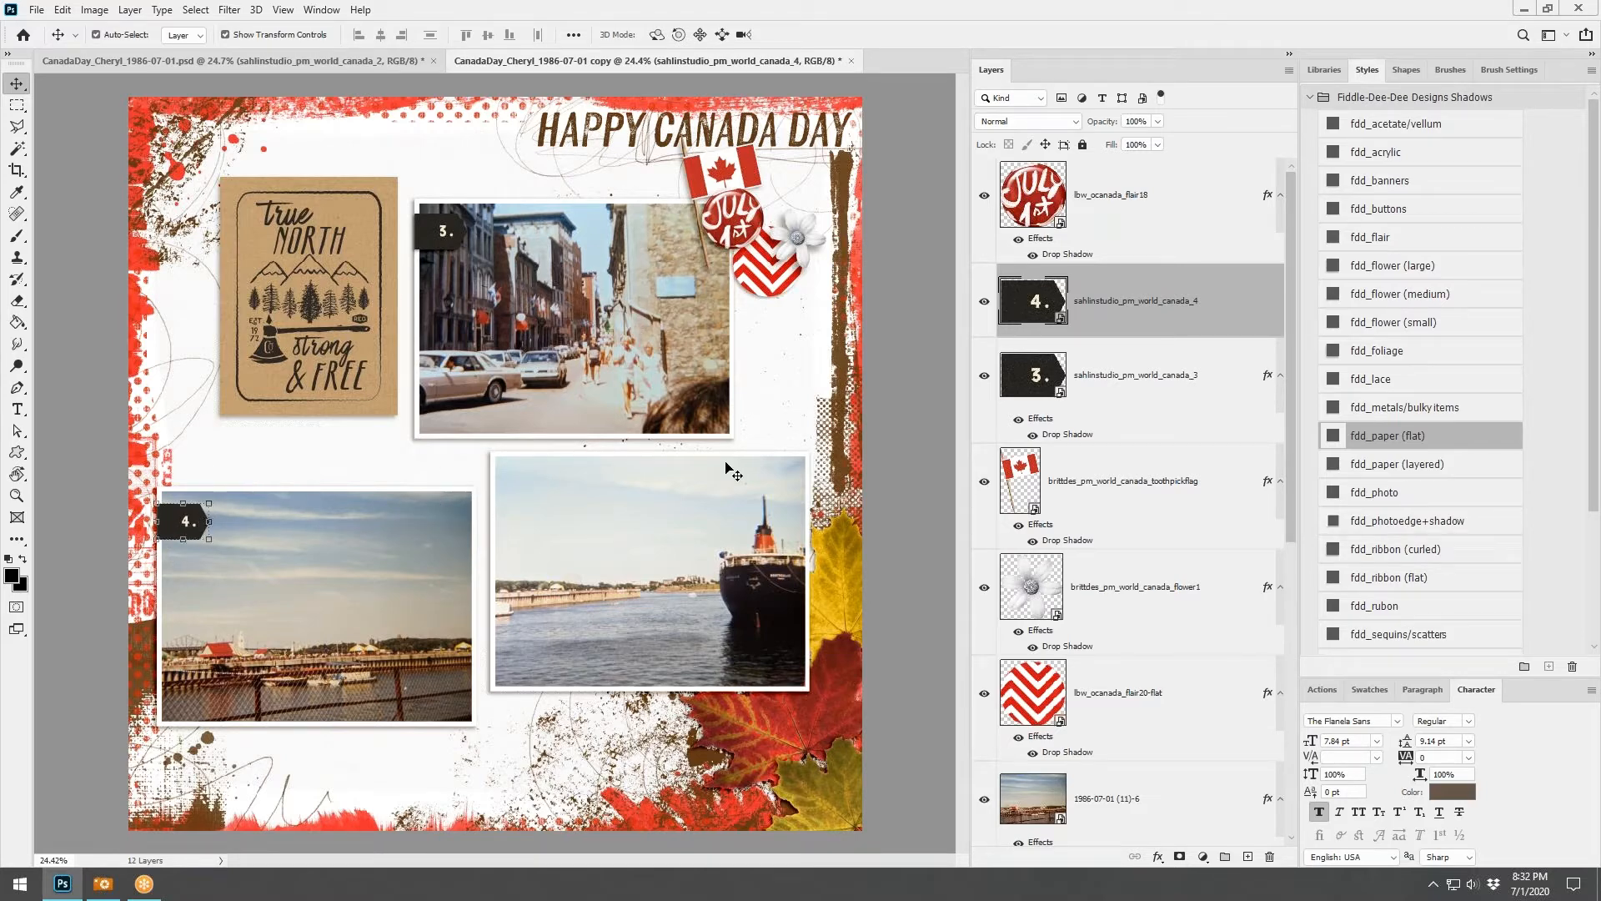
left_click(1426, 437)
Add the black "5." tag to the upper left corner of the second page's lower-right ship photo with the fdd_paper (flat) shadow
left_click_drag(1600, 442, 667, 527)
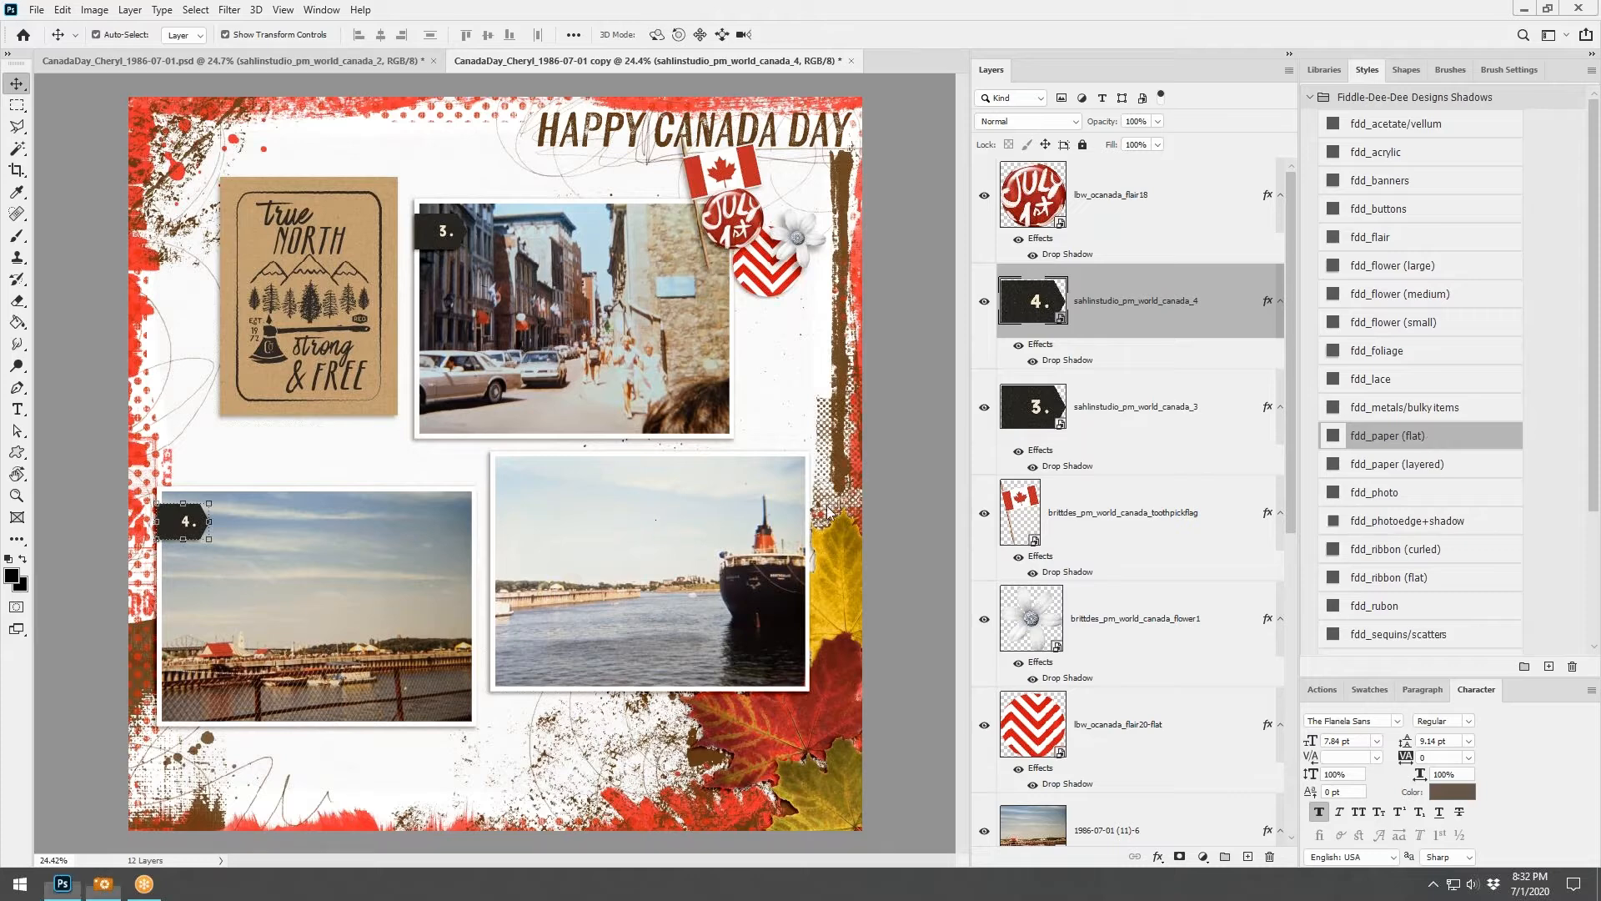
left_click_drag(489, 461, 507, 487)
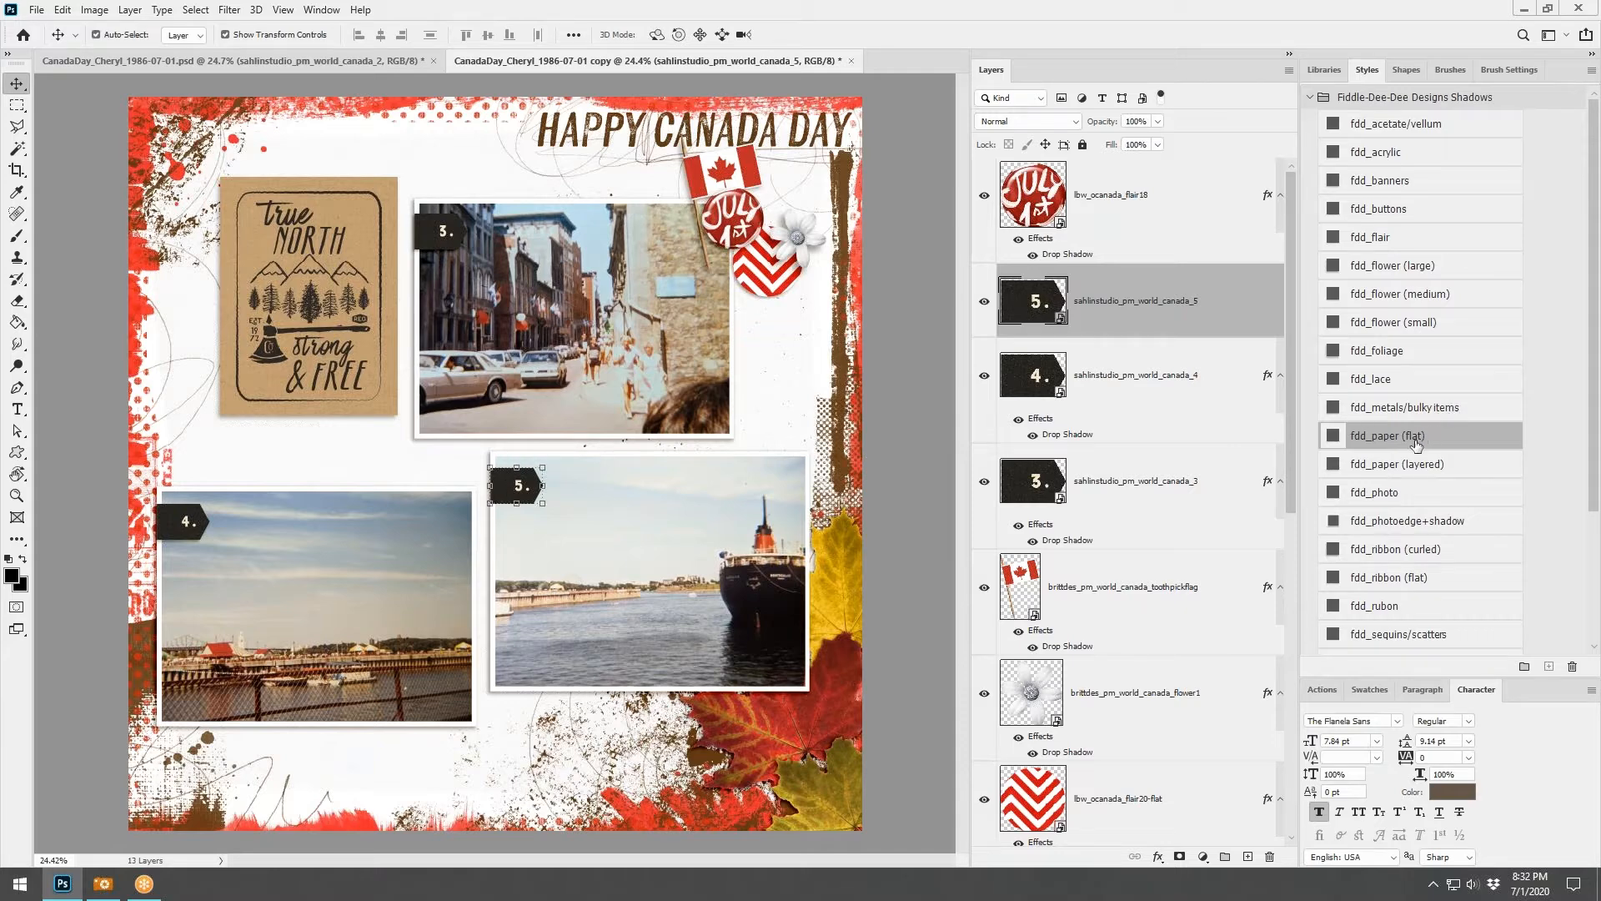
left_click(1420, 435)
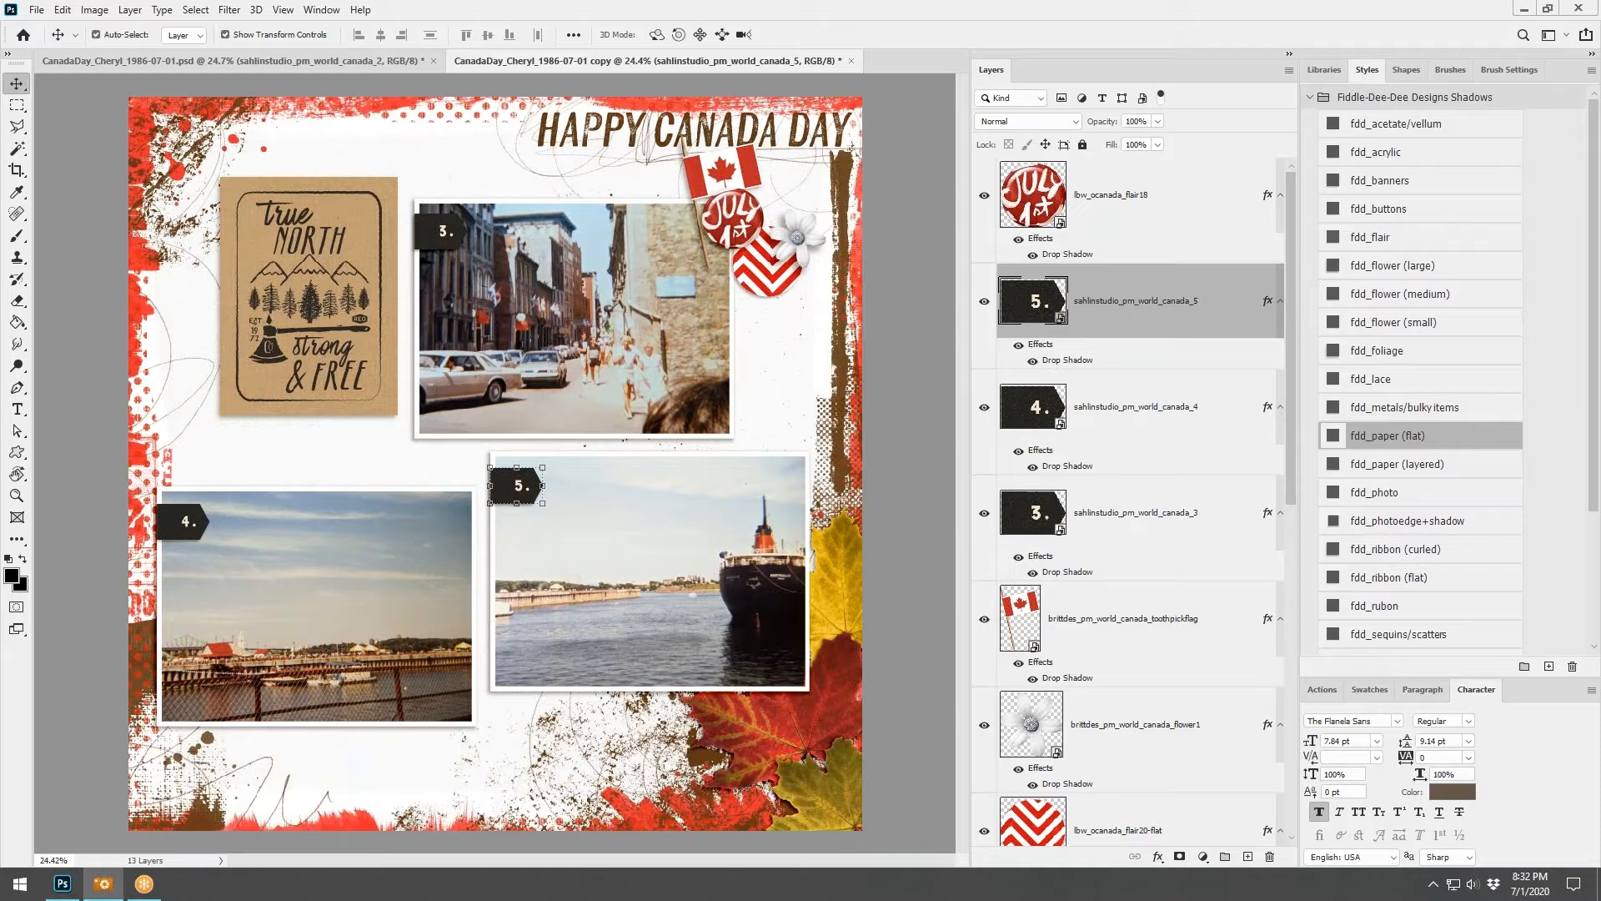
On the first page, tuck the kraft CANADA tag beneath the ship photo and above the maple leaf flair with the fdd_paper (layered) shadow
left_click(242, 62)
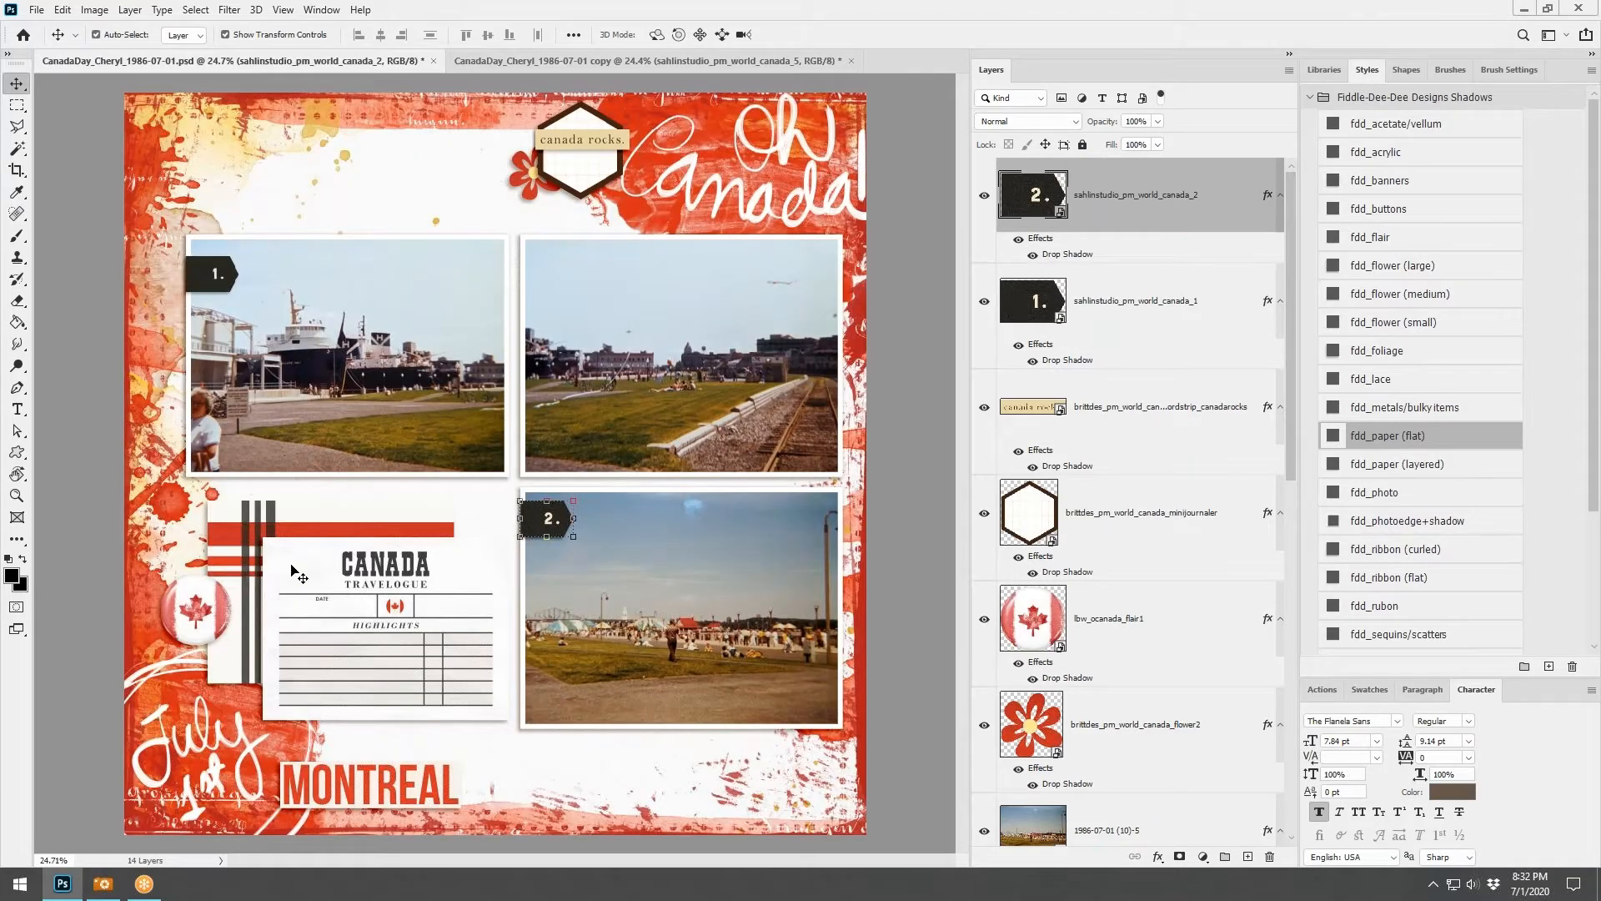
left_click(285, 568)
left_click_drag(1600, 500, 200, 656)
left_click(199, 584)
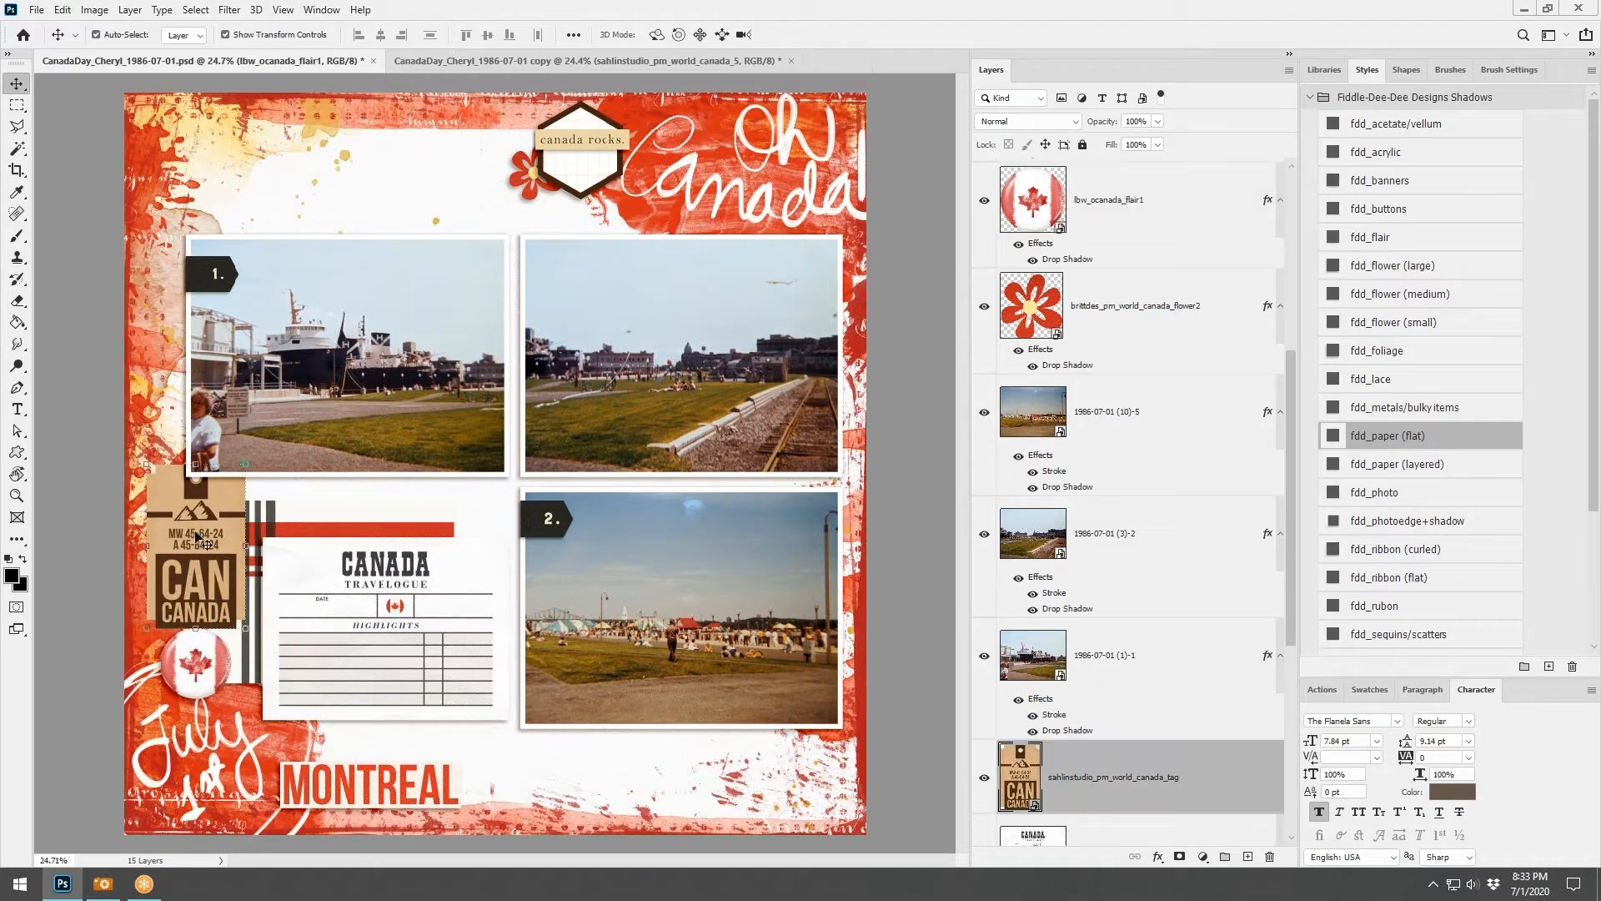
left_click(1408, 464)
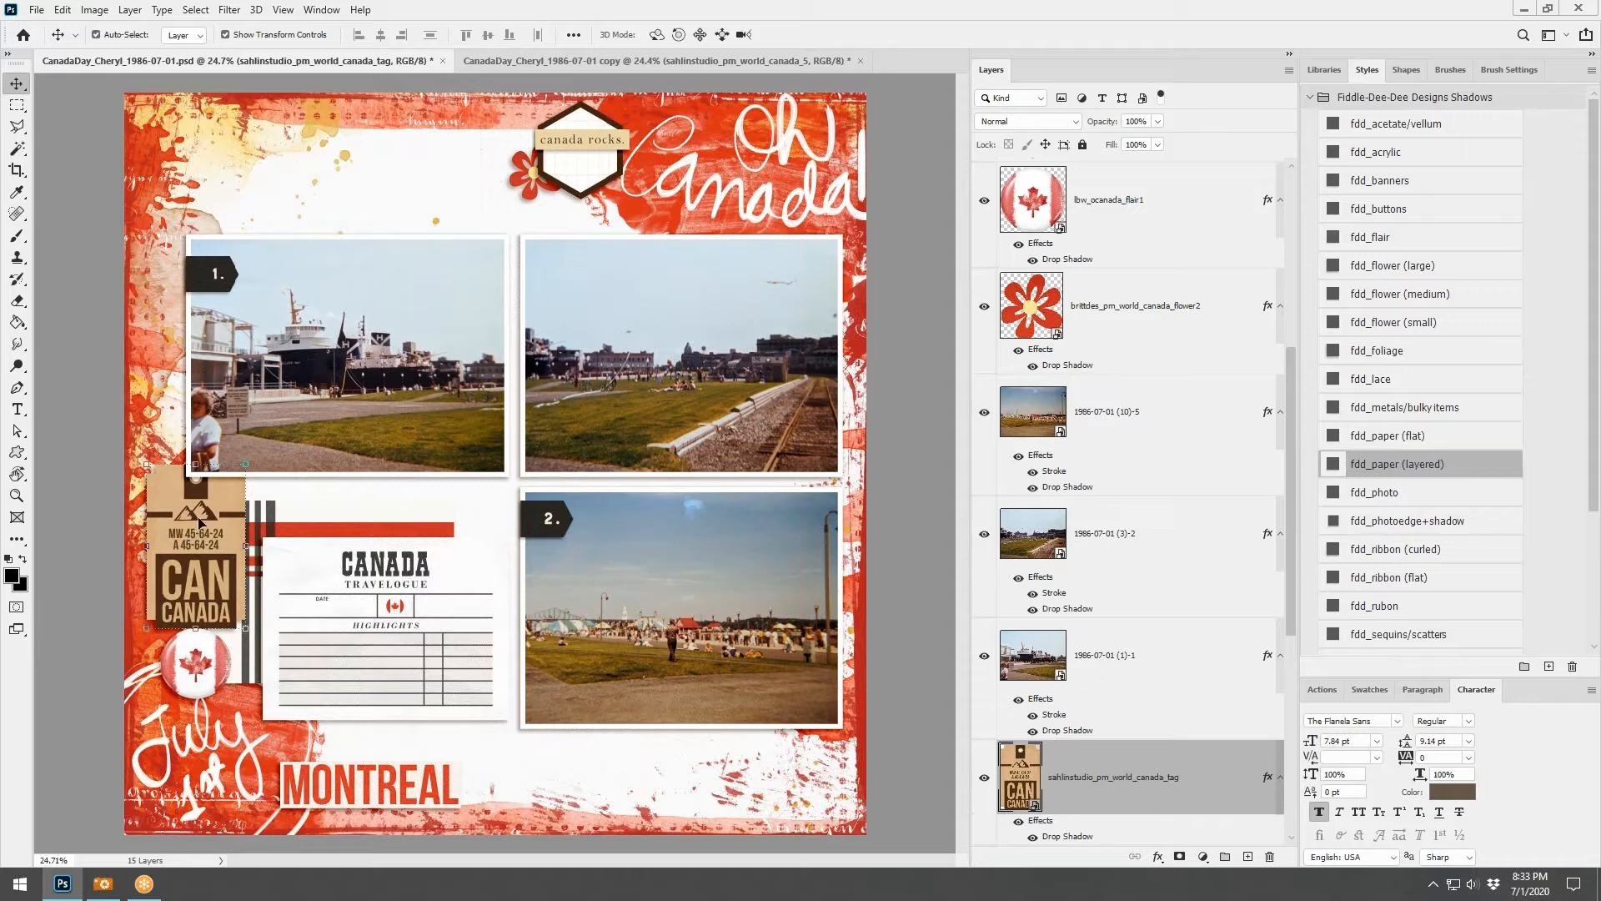
Tilt the CAN CANADA tag slightly and tuck the maple leaf flair beneath its lower edge, with the flair layer below the tag layer
left_click_drag(248, 464, 222, 515)
left_click(809, 34)
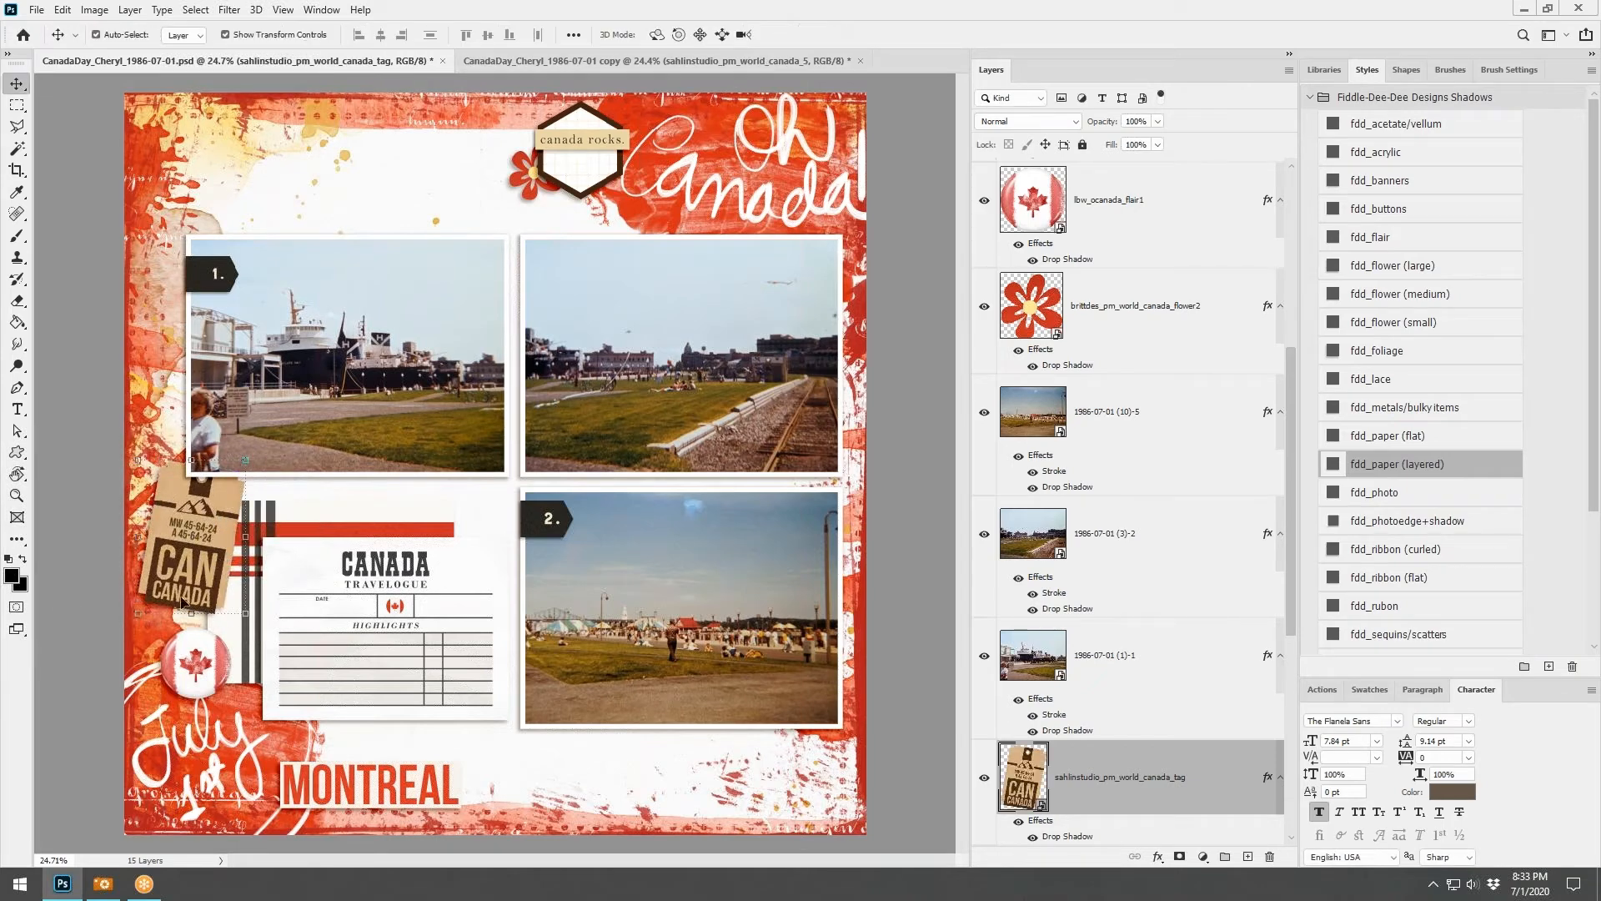
left_click_drag(203, 653, 209, 616)
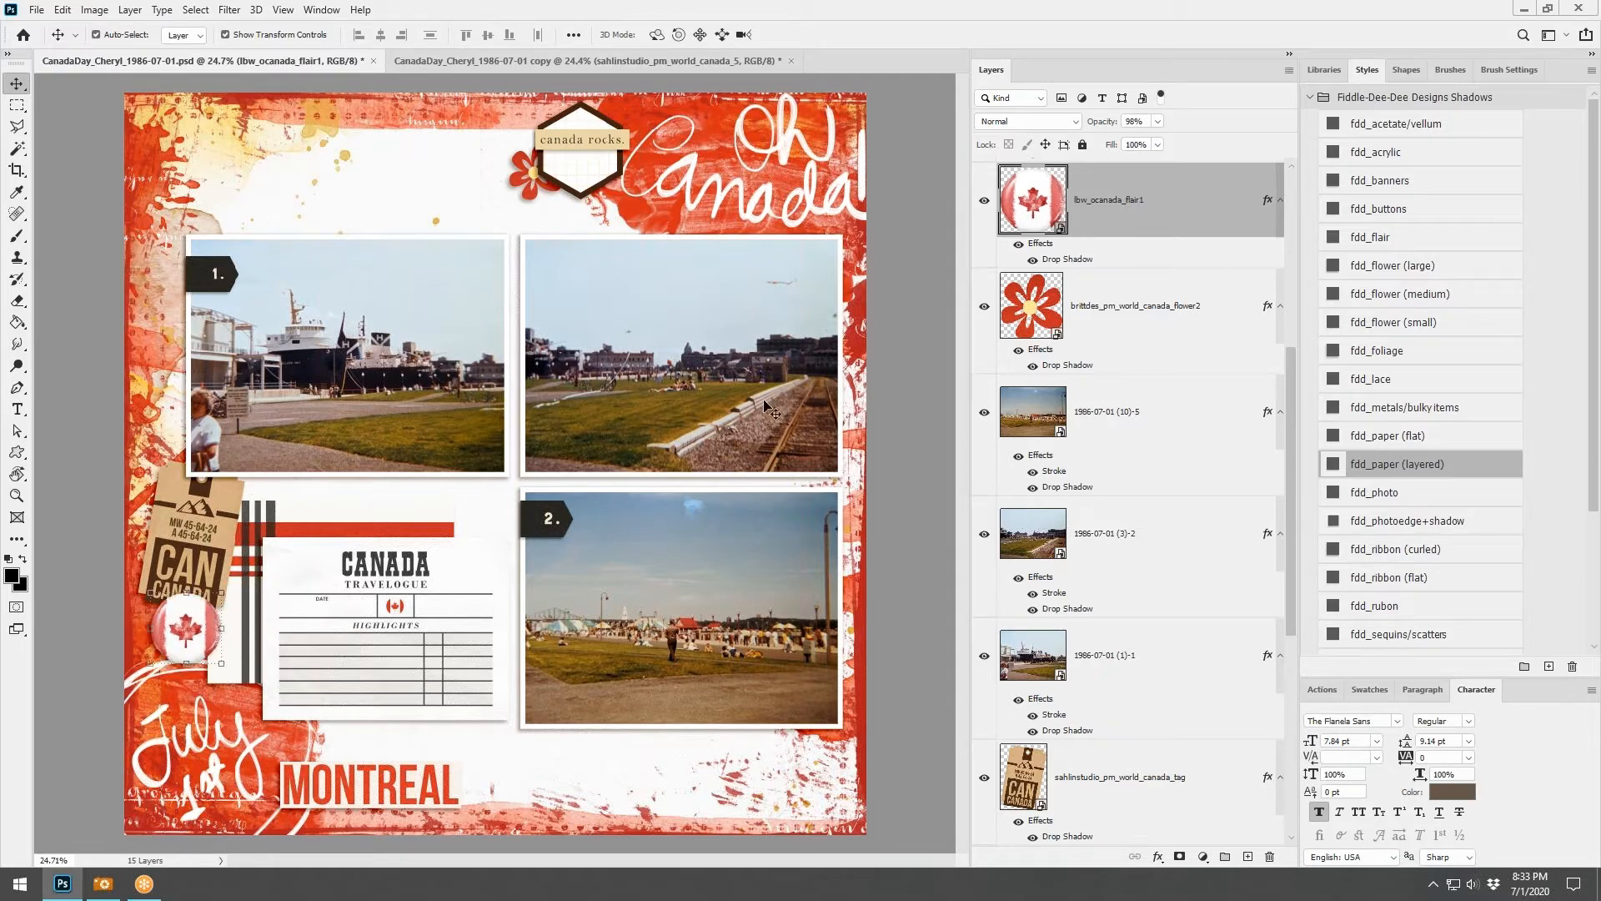
left_click_drag(1151, 208, 1139, 821)
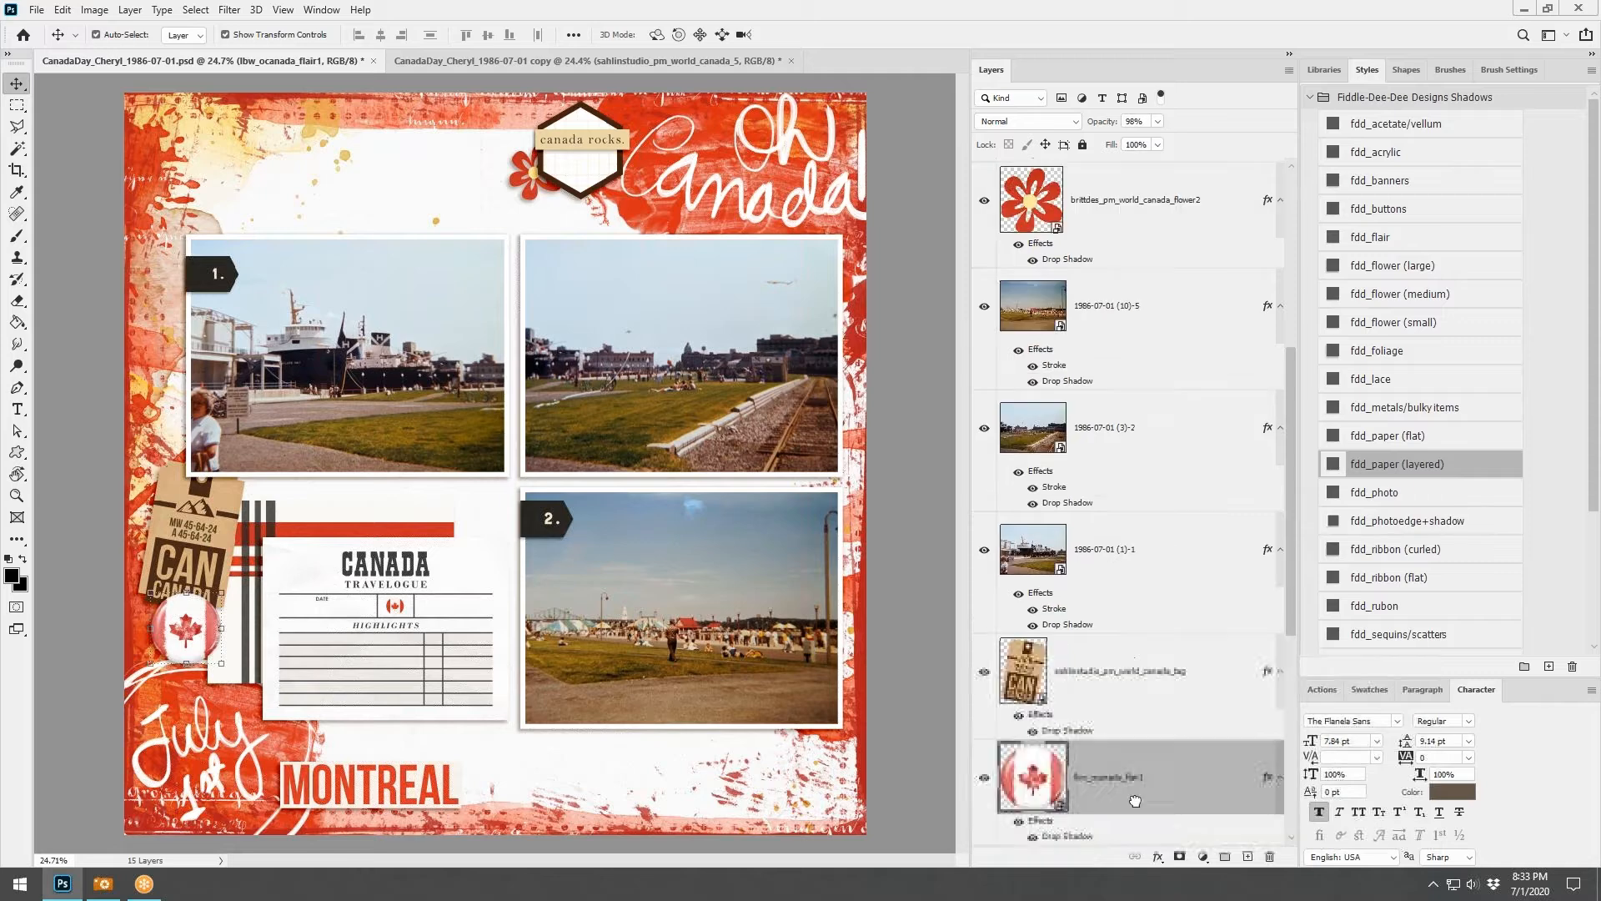
Add the red sahlinstudio_pm_world_canada_tab, tuck it behind the upper edge of photo 1, and apply the fdd_paper (layered) shadow
key("alt+Tab")
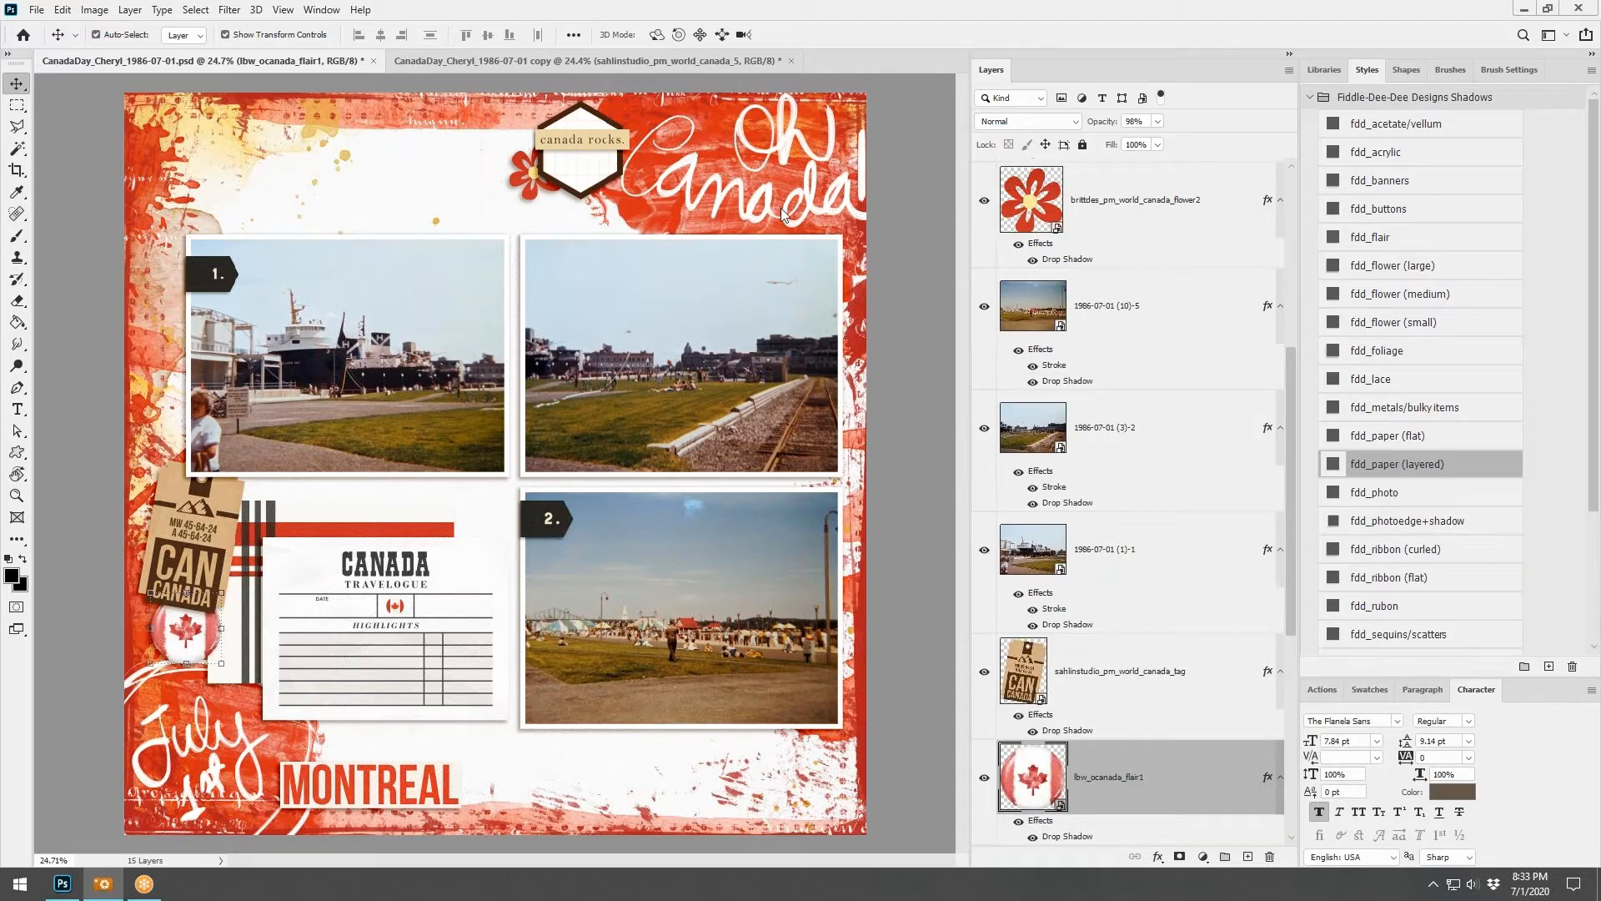
key("ctrl+v")
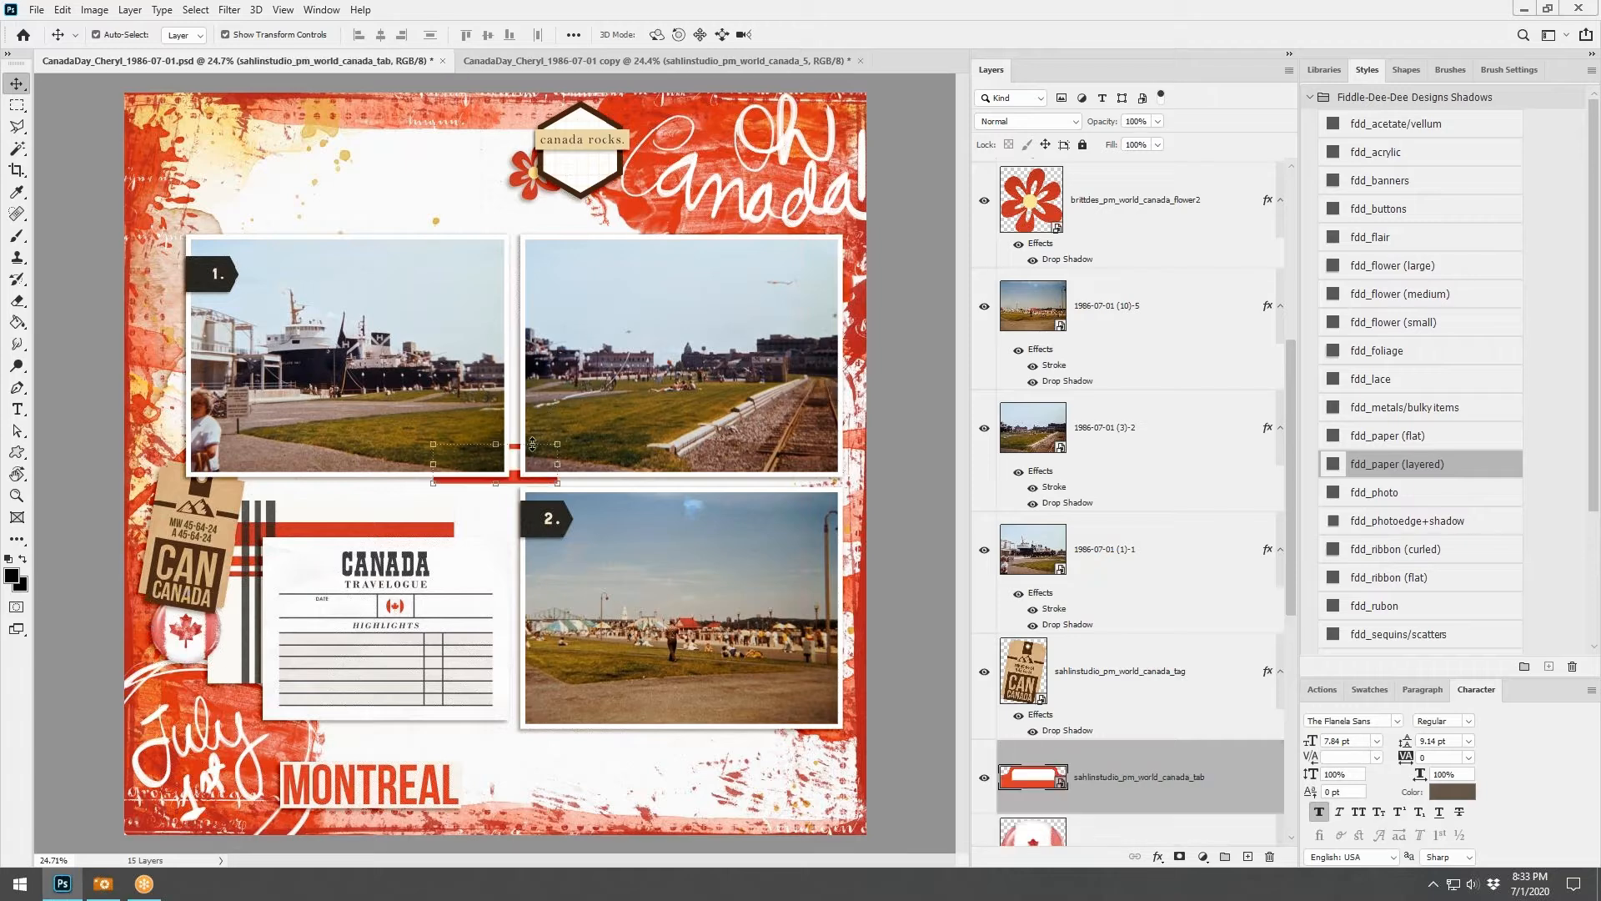
left_click_drag(521, 464, 293, 218)
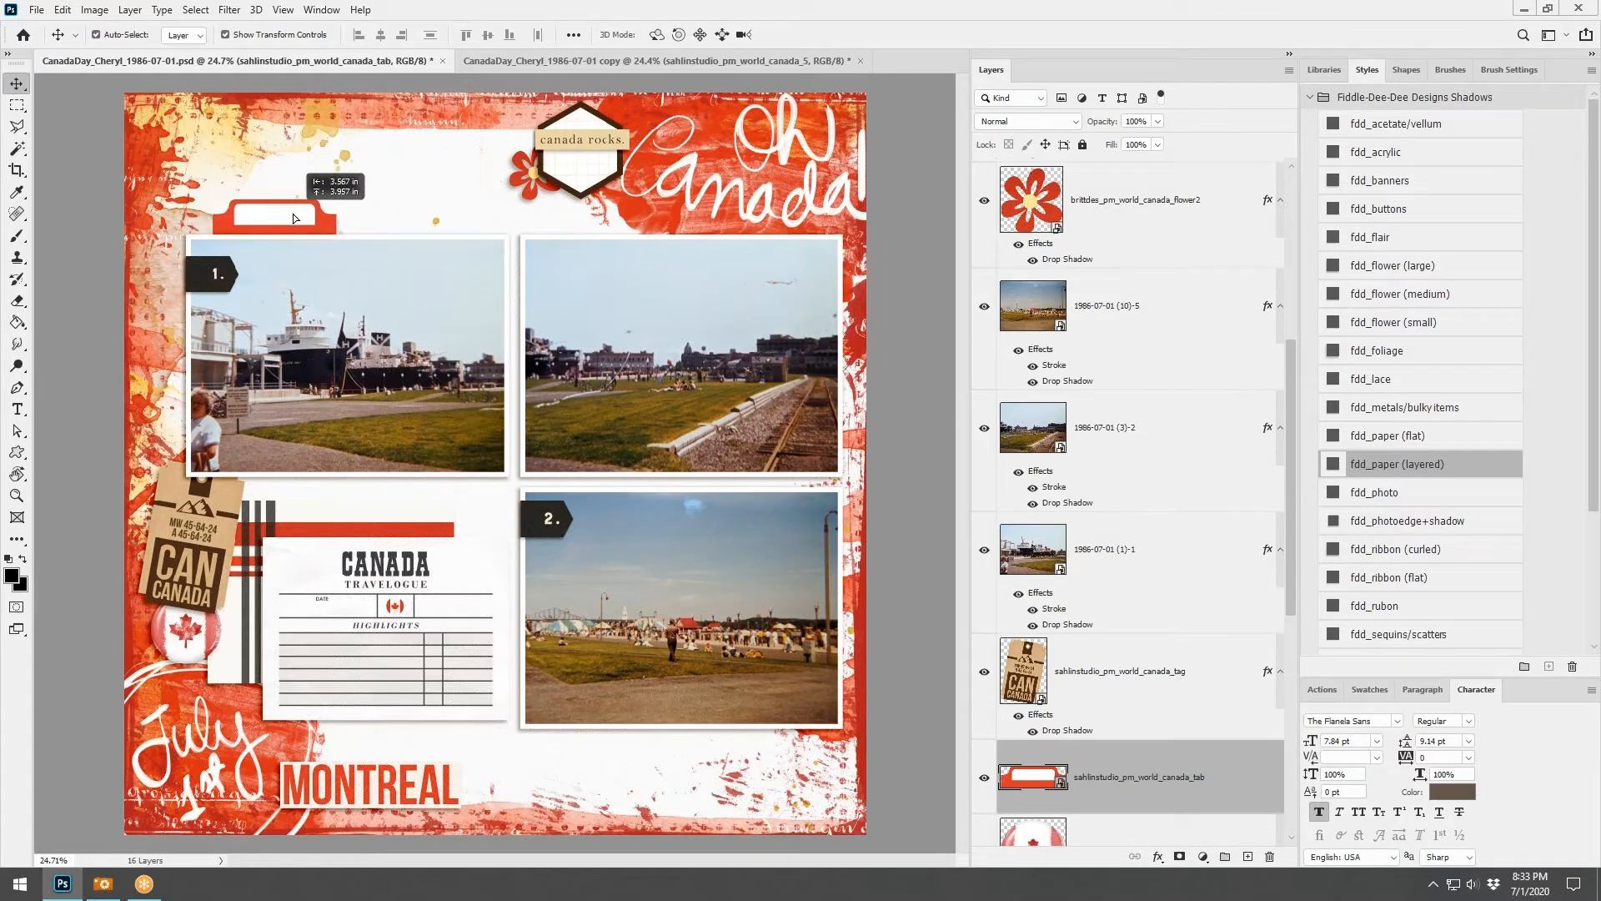
left_click(1384, 463)
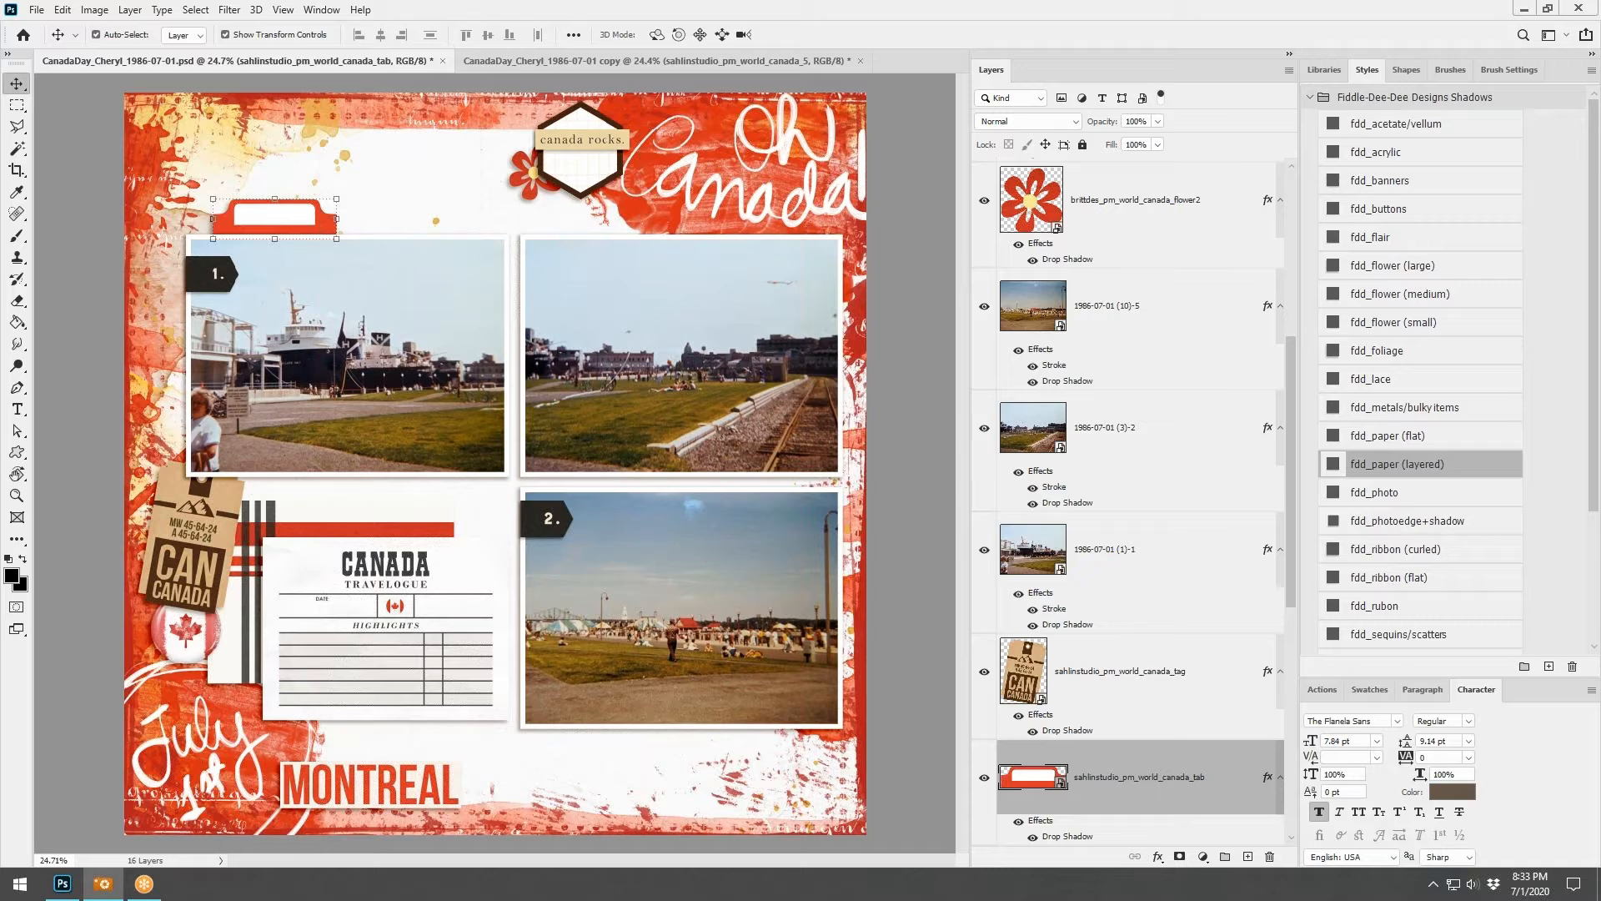
Add the brown sahlinstudio_pm_world_canada_flower to the Happy Canada Day page, shrunk beside the chevron flair, with the fdd_flower (small) shadow
left_click(653, 62)
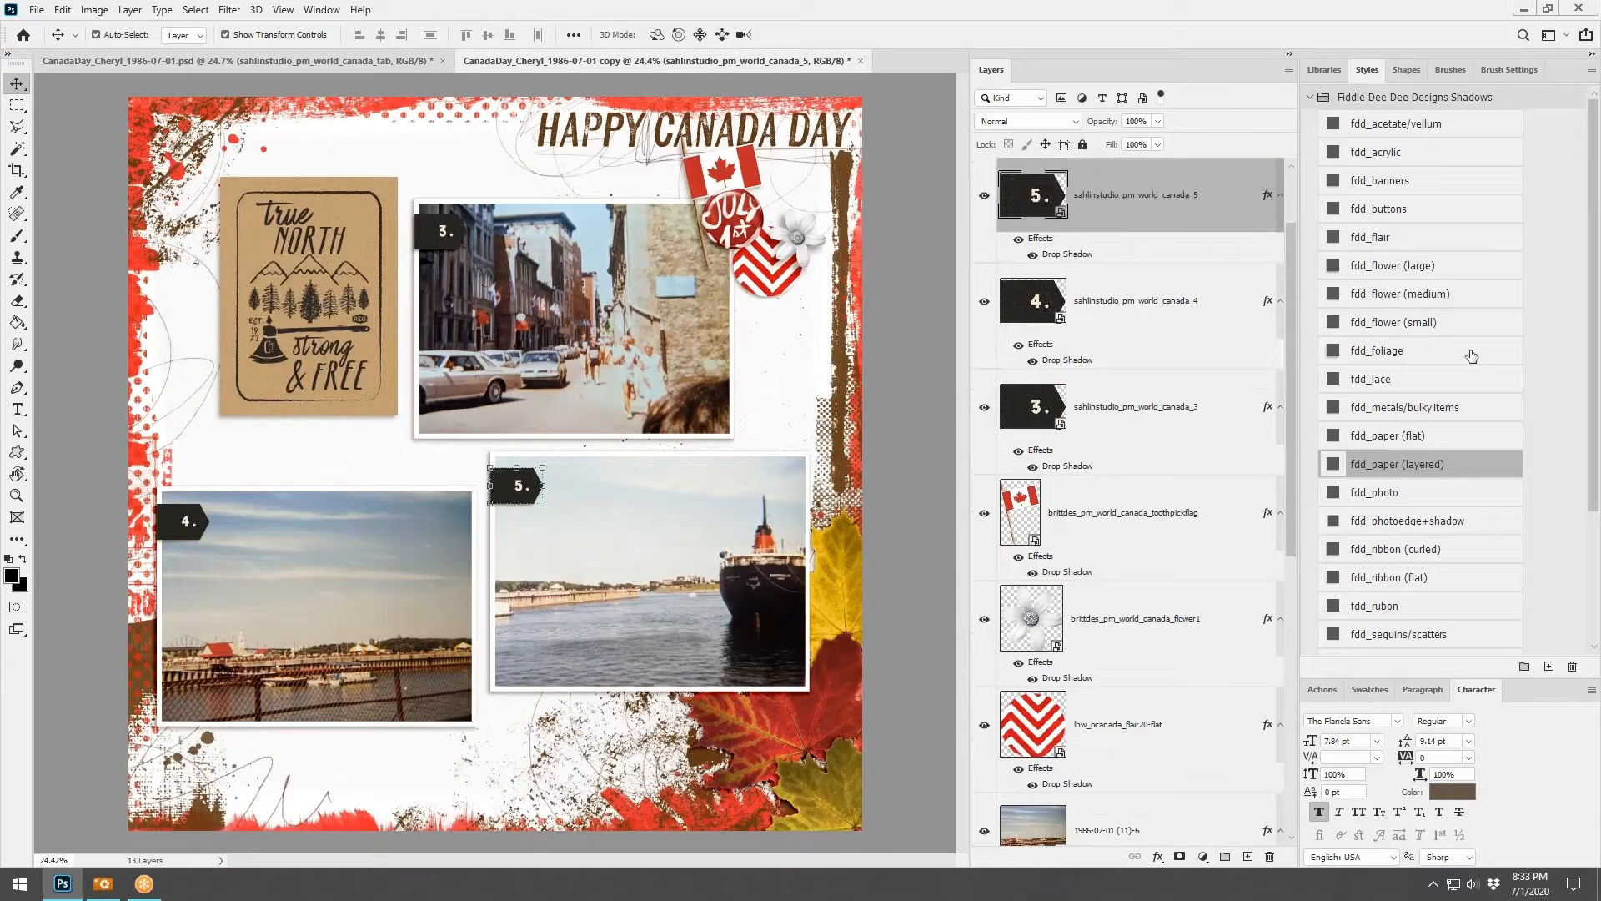
left_click_drag(1600, 358, 590, 368)
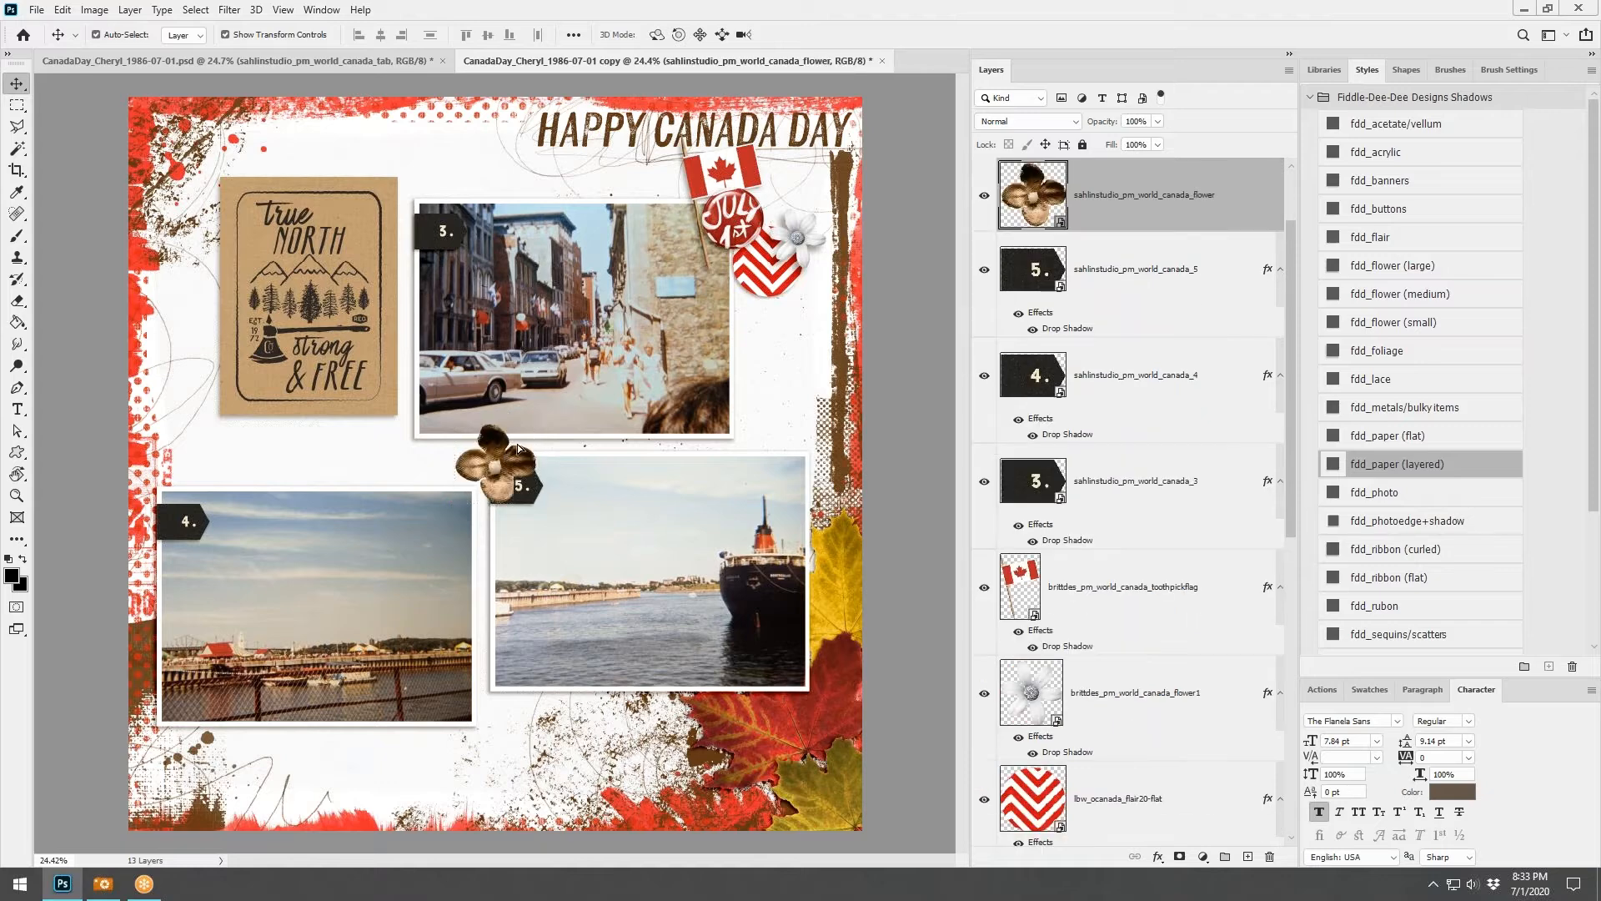
left_click_drag(518, 449, 803, 288)
left_click(809, 35)
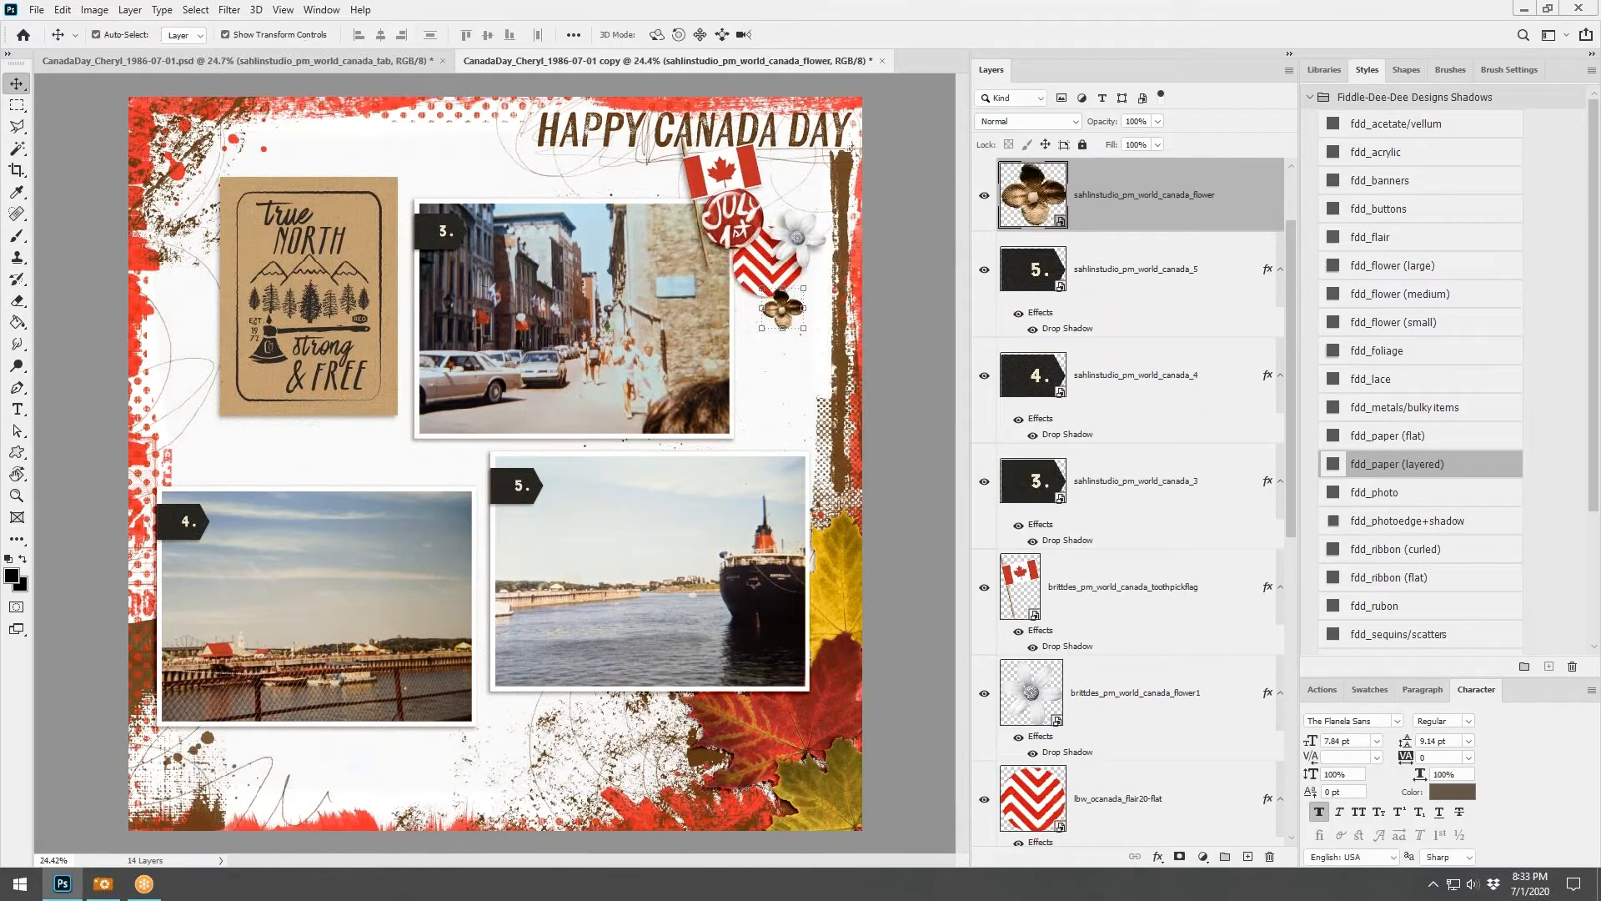
left_click(1383, 326)
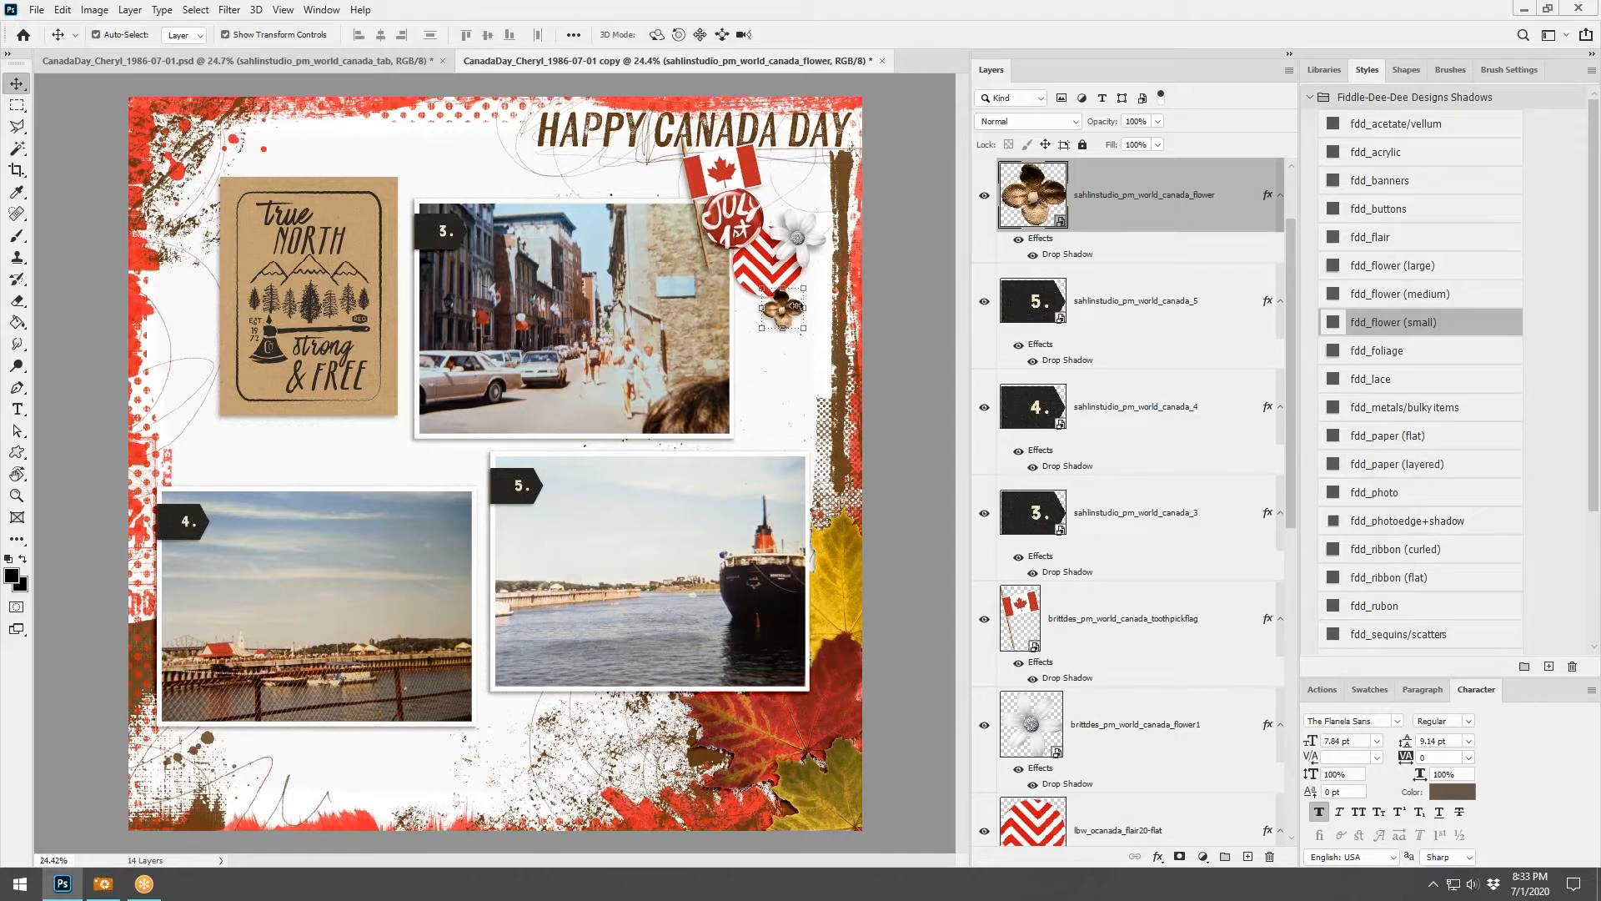
left_click_drag(792, 309, 819, 281)
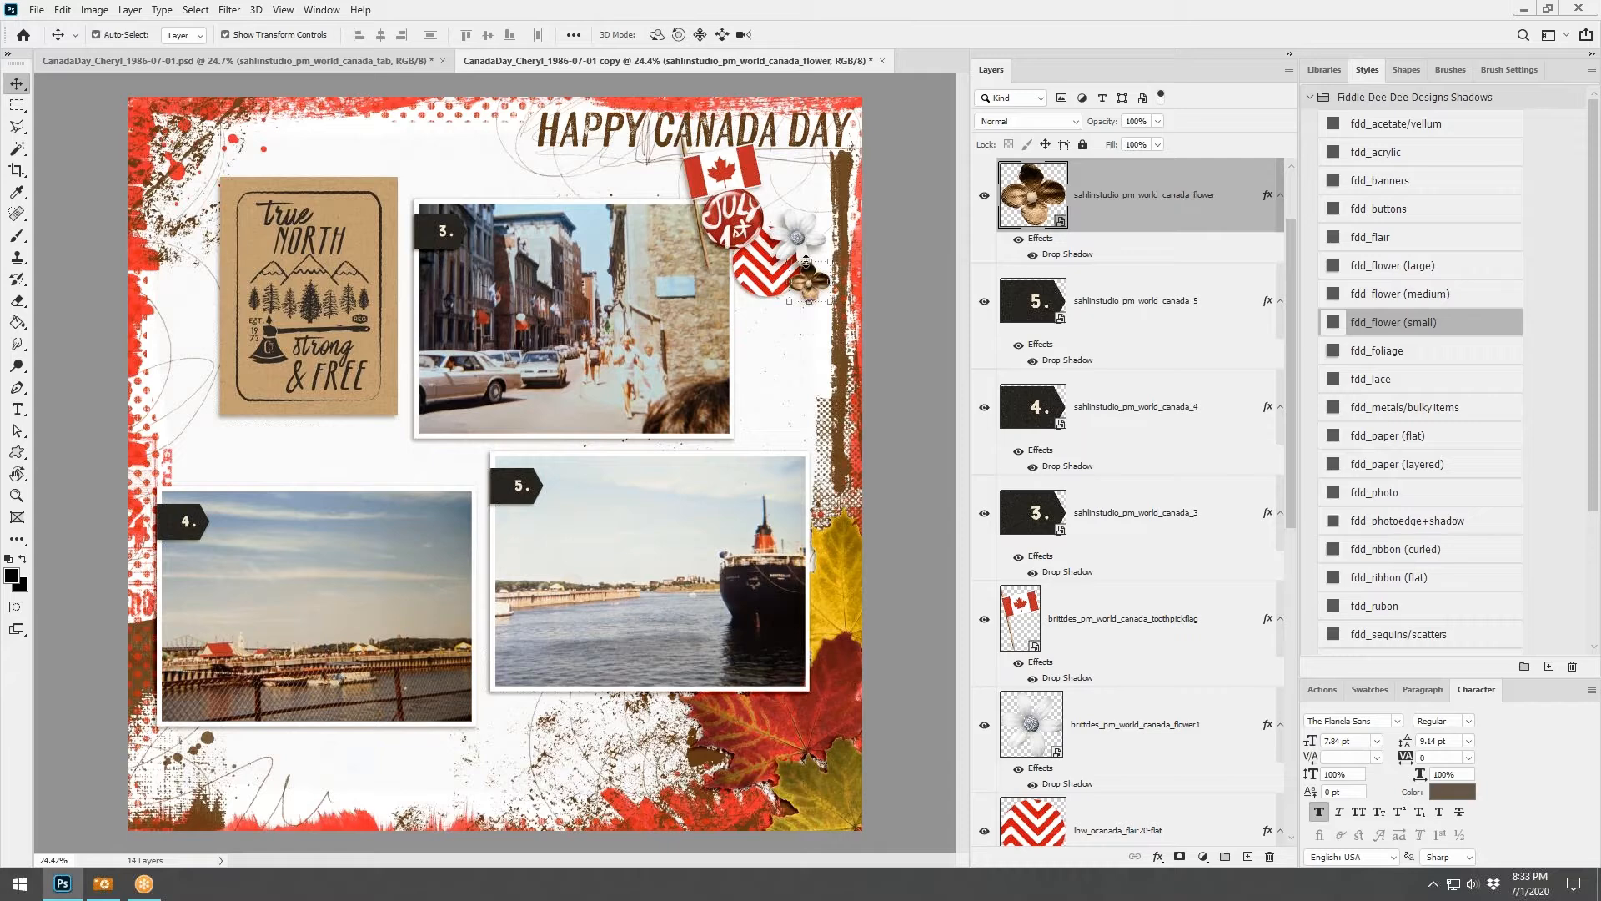
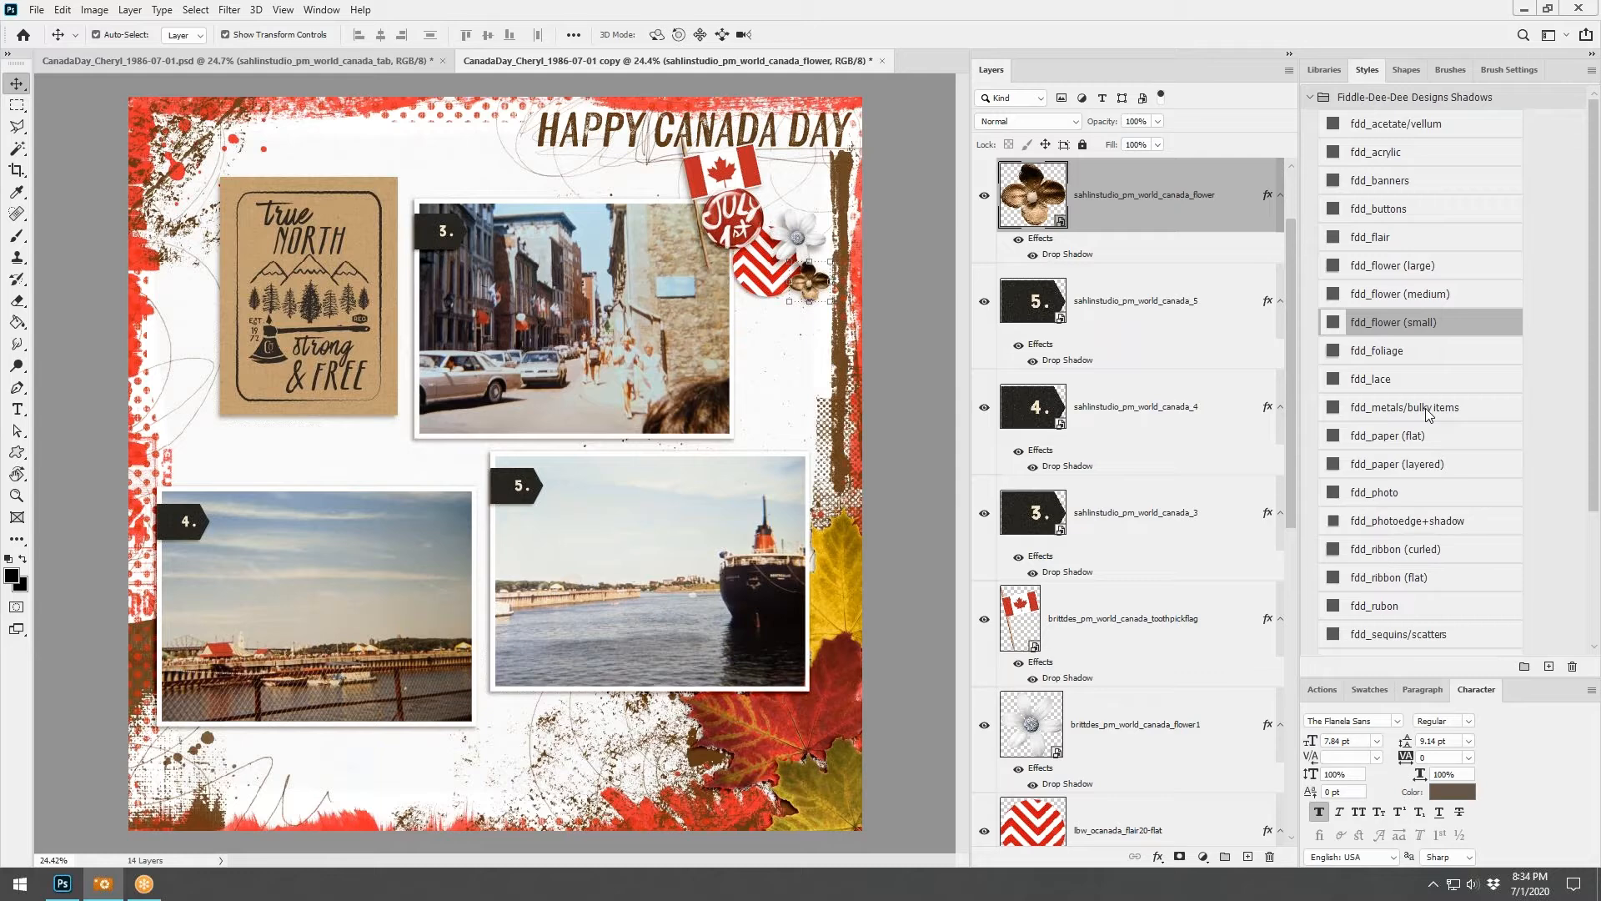
Add the gingham brittdes_pm_world_canada_bow to the Happy Canada Day page and copy it onto the Oh Canada page
key("ctrl+v")
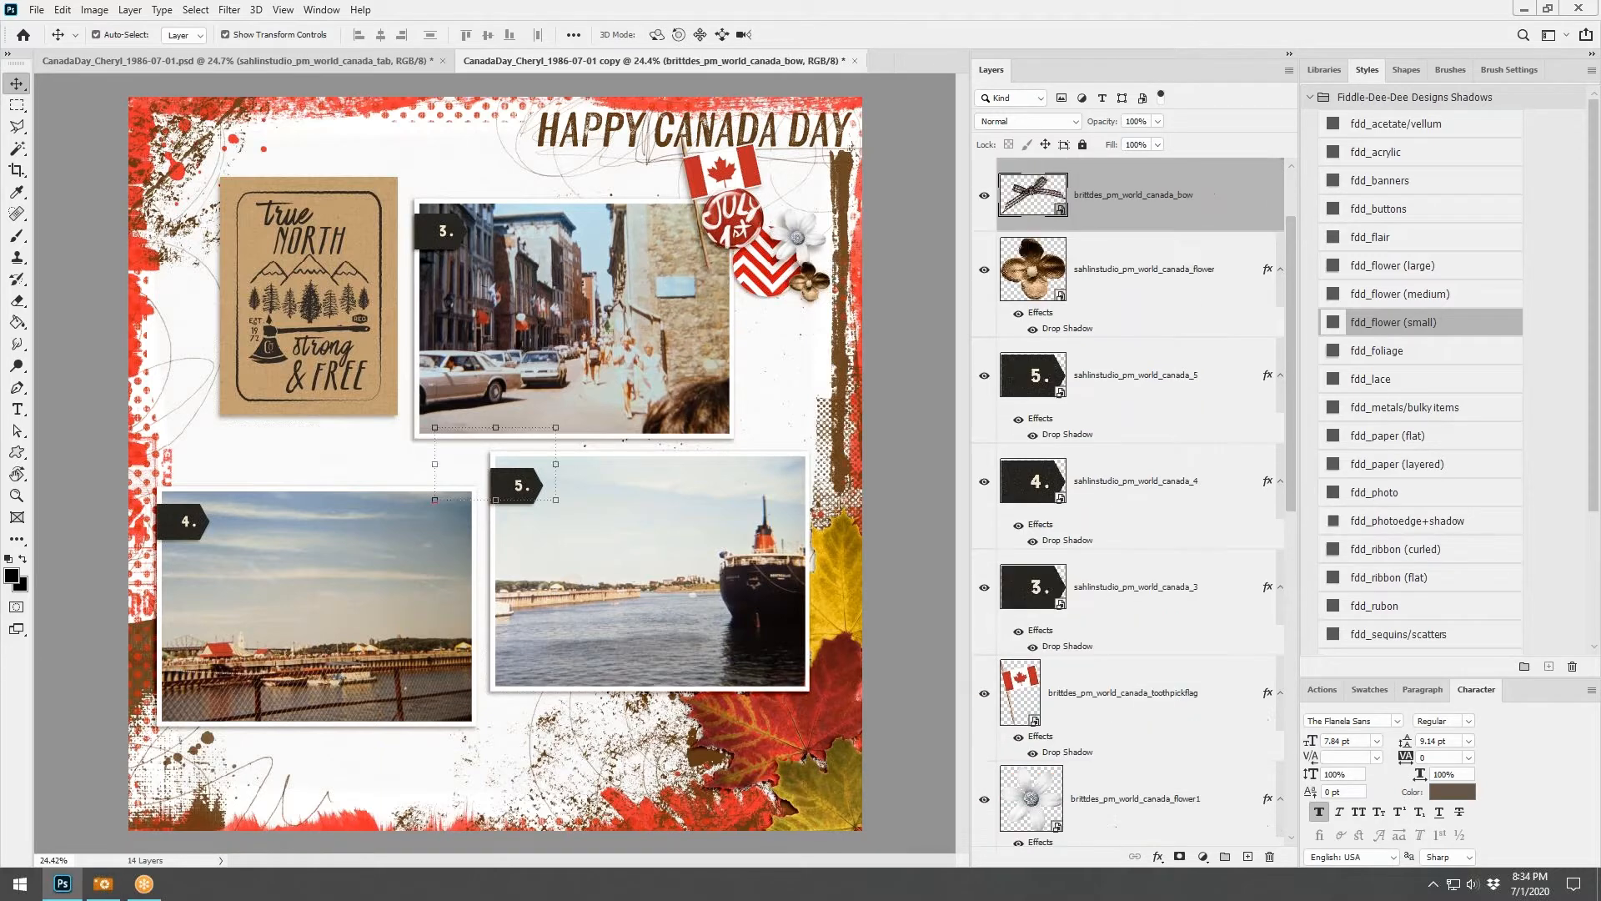
left_click_drag(515, 440, 755, 173)
left_click_drag(788, 172, 401, 285)
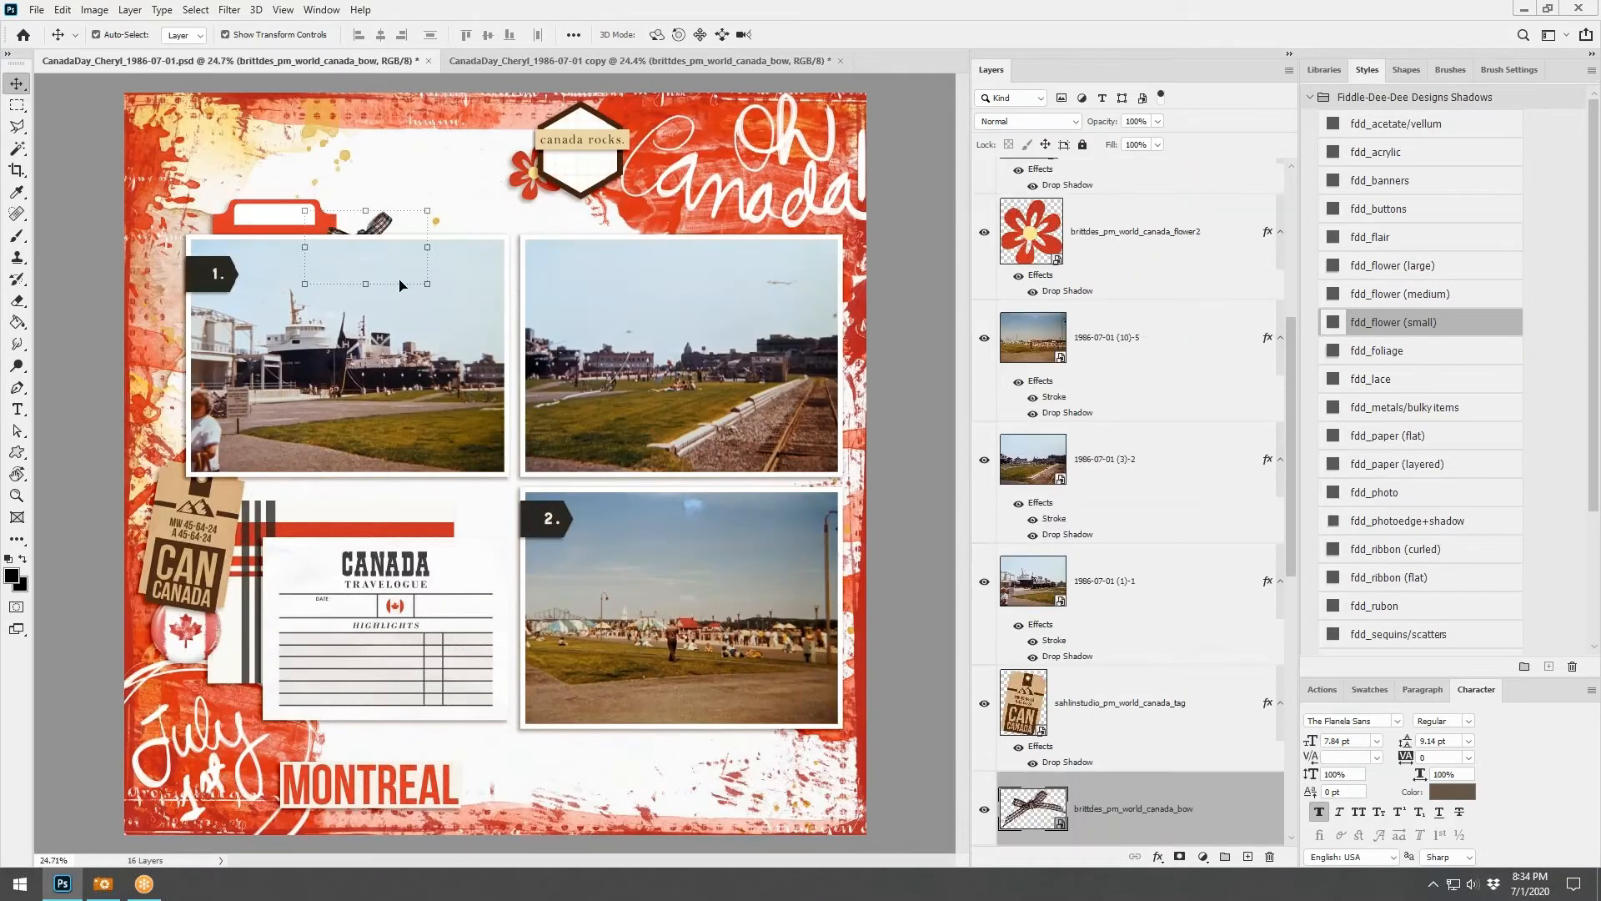
Place the bow on the upper left of the hexagon journaler, above all layers, with the fdd_ribbon (curled) shadow
left_click_drag(391, 221, 560, 112)
key("ctrl+shift+bracketright")
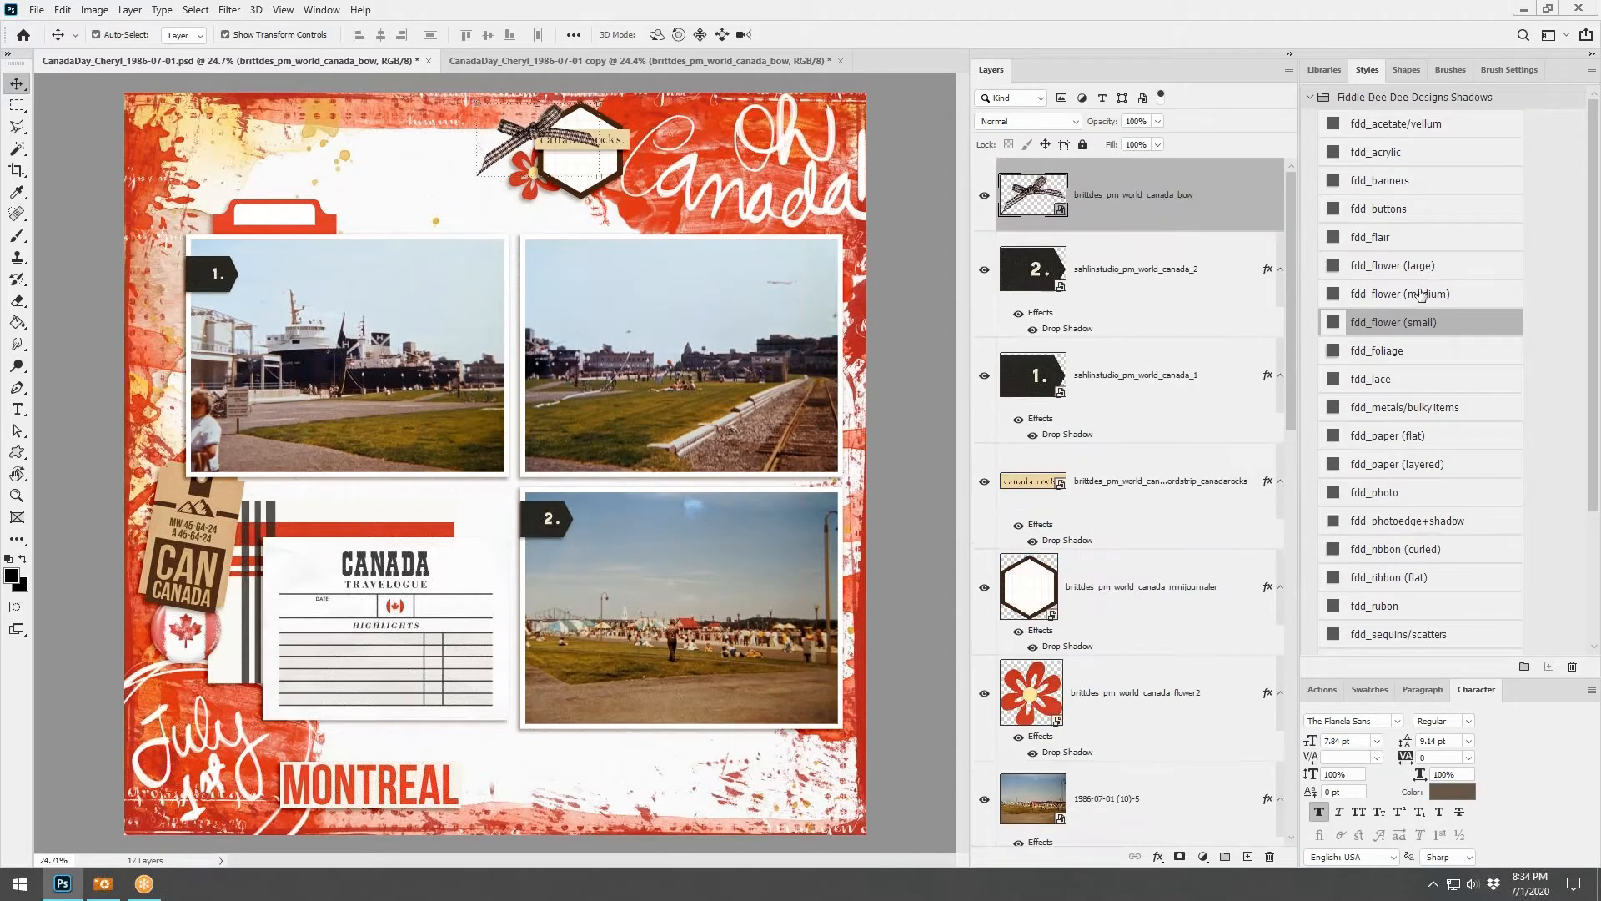
left_click(1396, 549)
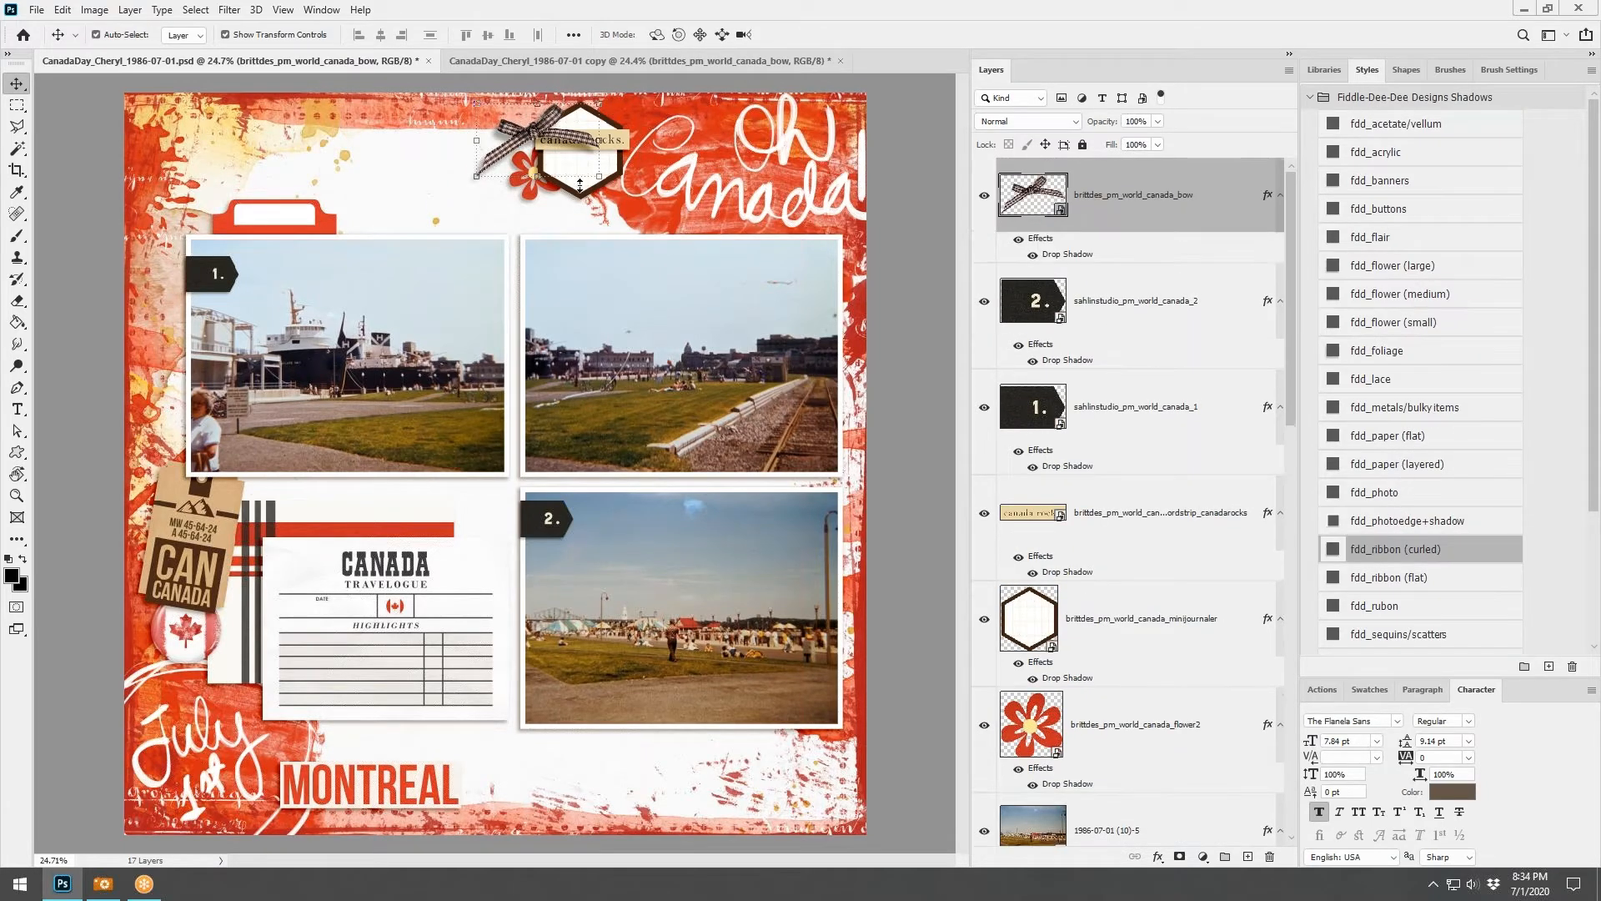
left_click_drag(555, 131, 560, 114)
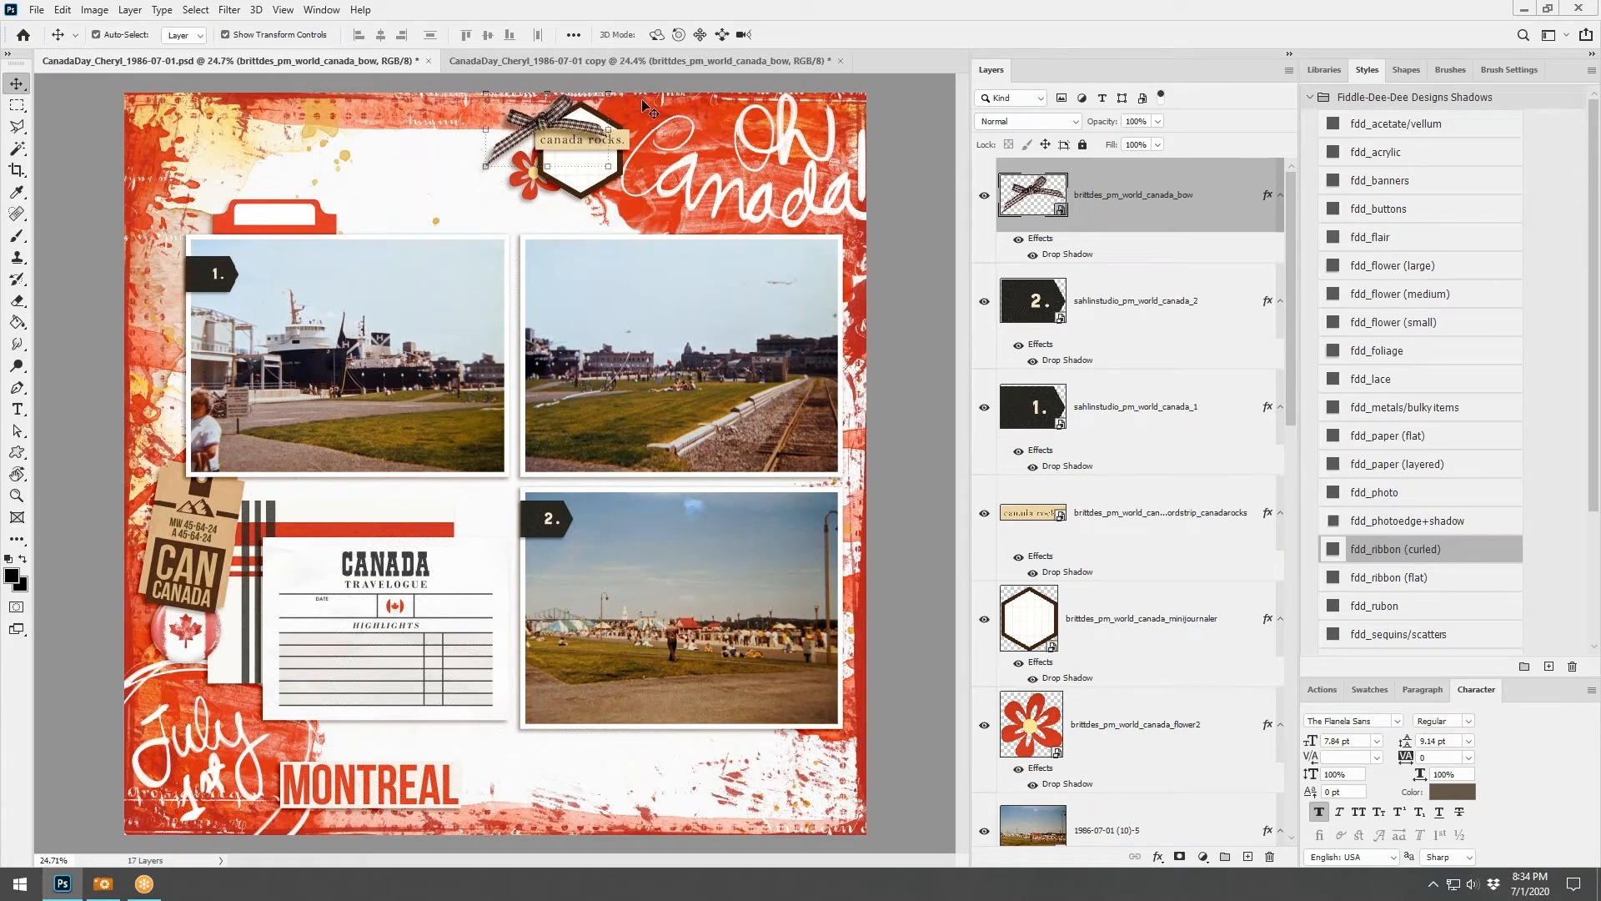
On the Happy Canada Day page, add the LOOK! tab over photo 3's upper right corner, above the photo layers, with the fdd_paper (layered) shadow
left_click(619, 60)
left_click(351, 294)
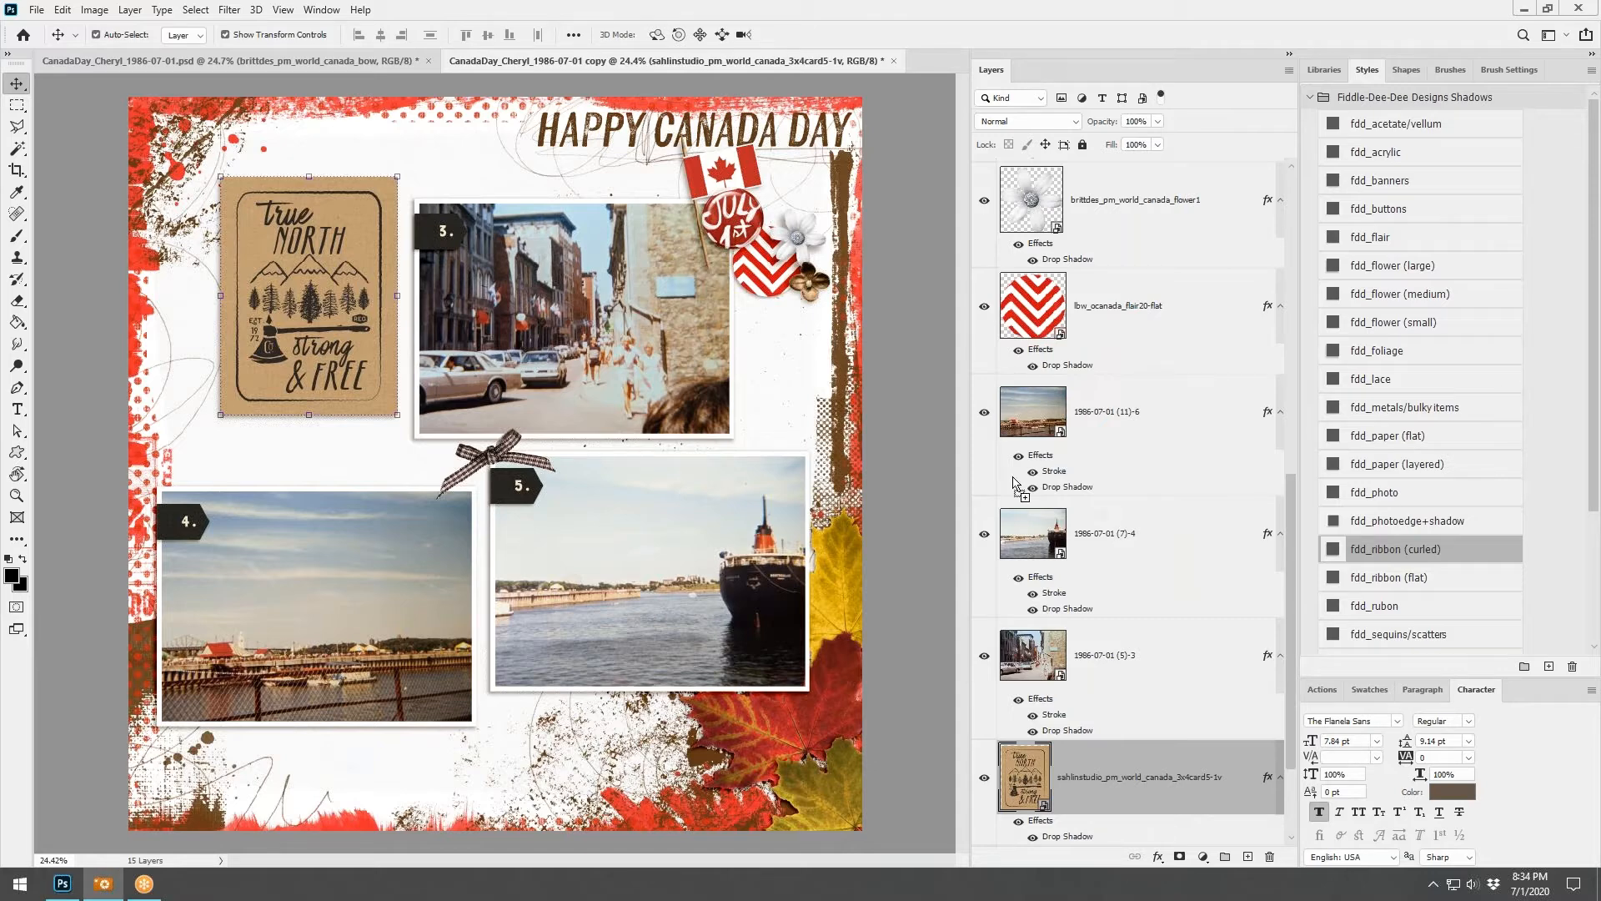
left_click_drag(1013, 478, 572, 407)
left_click_drag(488, 475, 567, 509)
left_click_drag(1129, 742, 1126, 413)
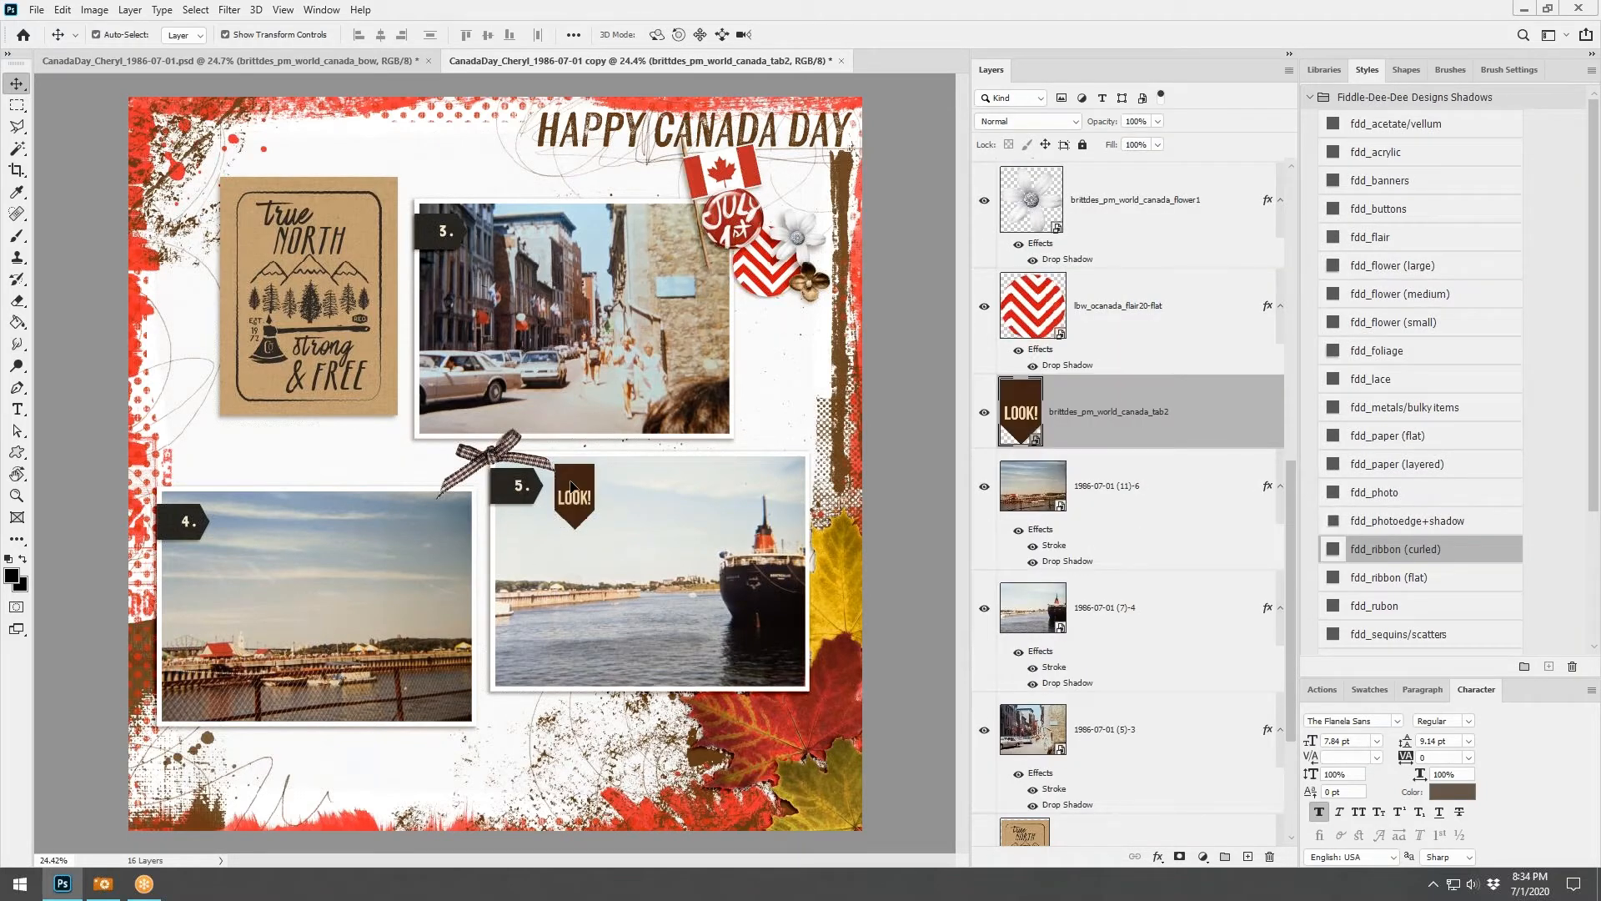
left_click_drag(569, 487, 677, 217)
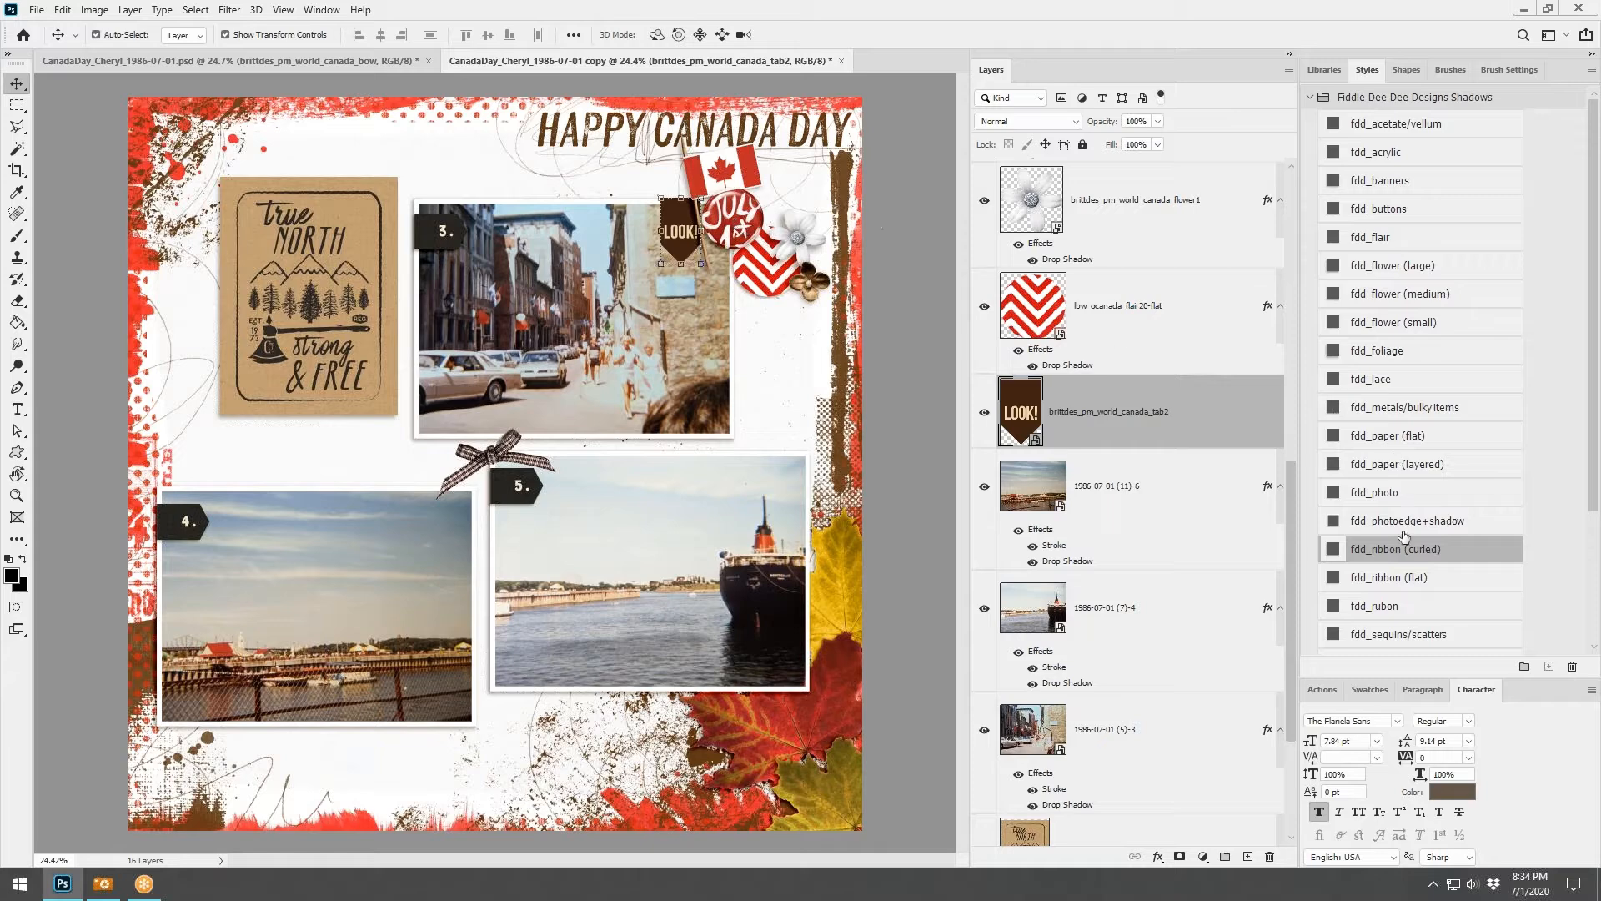
left_click(1393, 472)
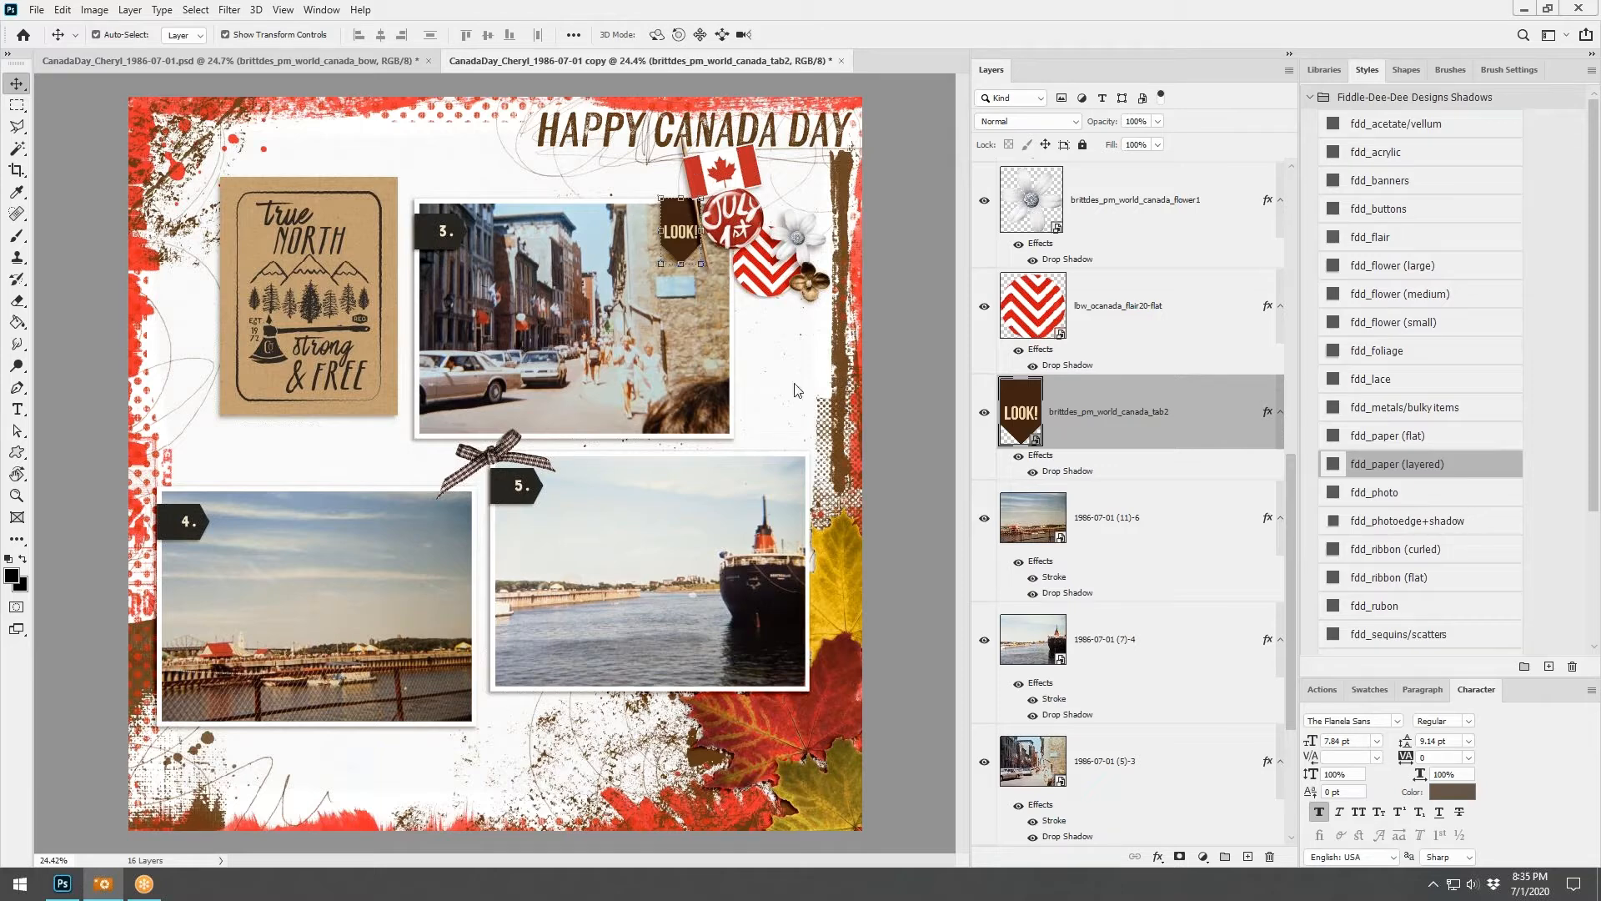
Add the plaid brittdes_pm_world_canada_washitape2 just above the border layer, peeking out behind photo 3's upper edge near the flags
scroll(1137, 469, "down", 5)
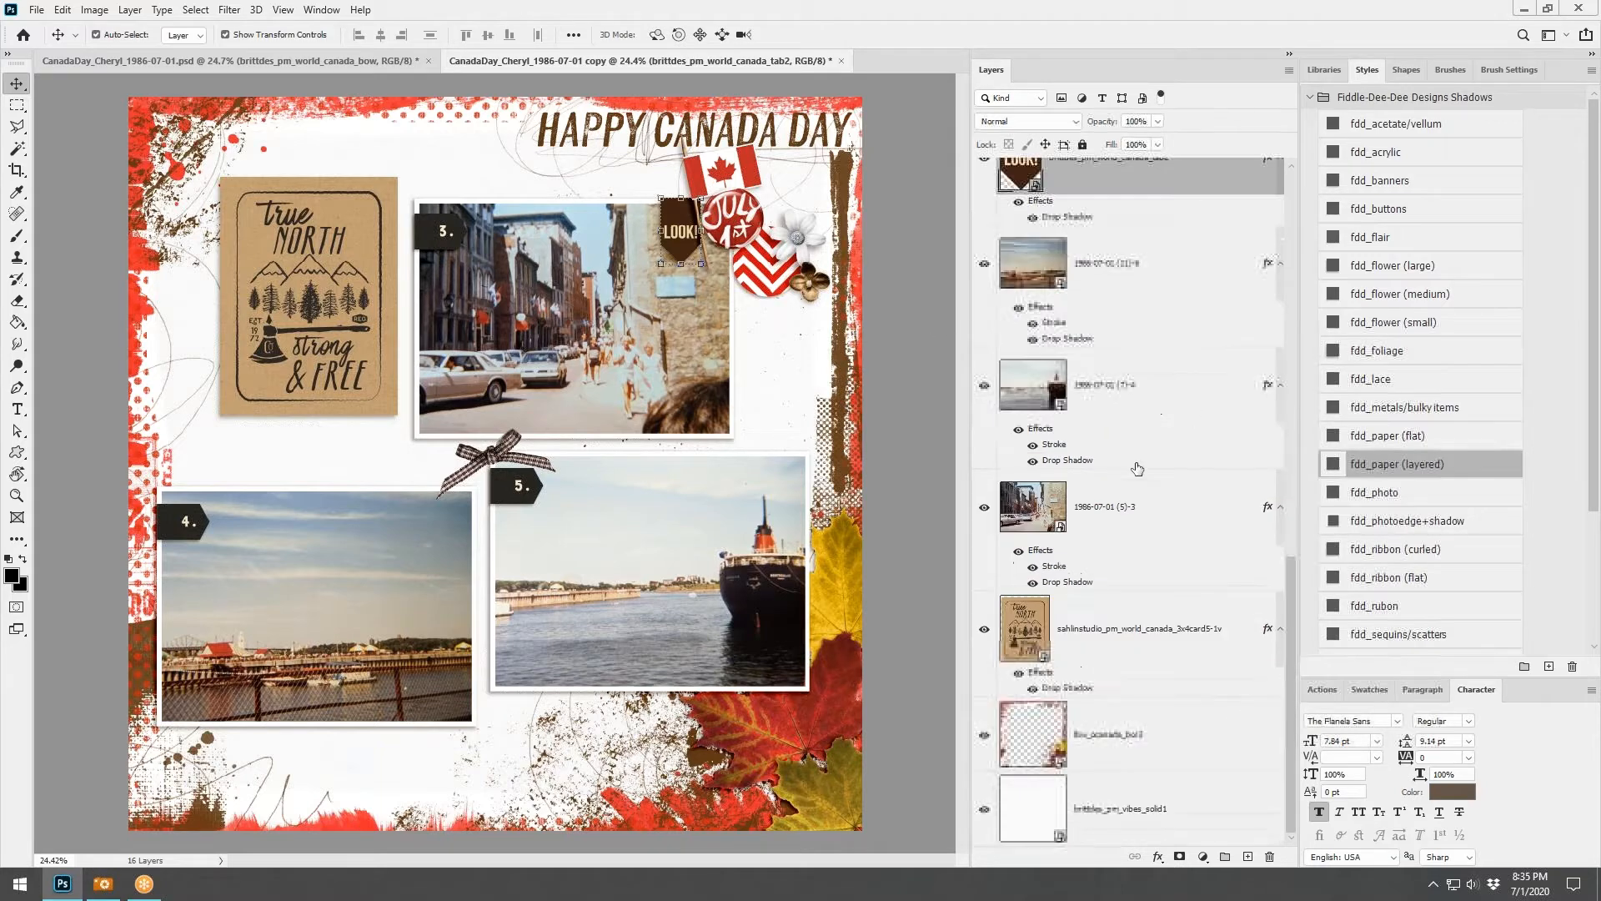
left_click(1113, 737)
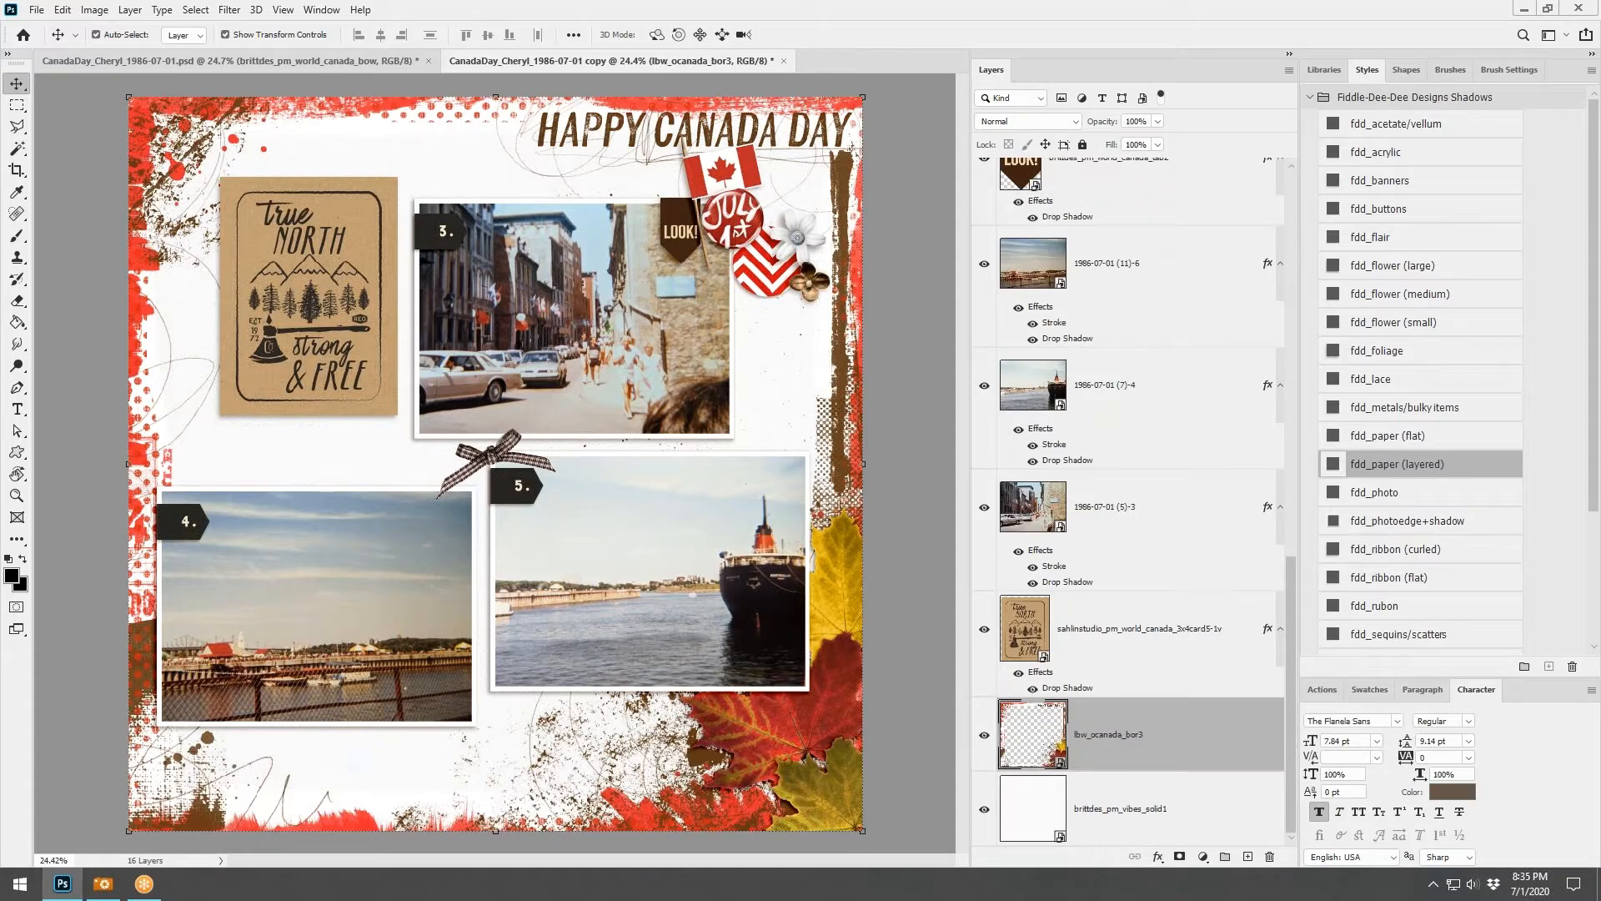
left_click_drag(0, 467, 617, 198)
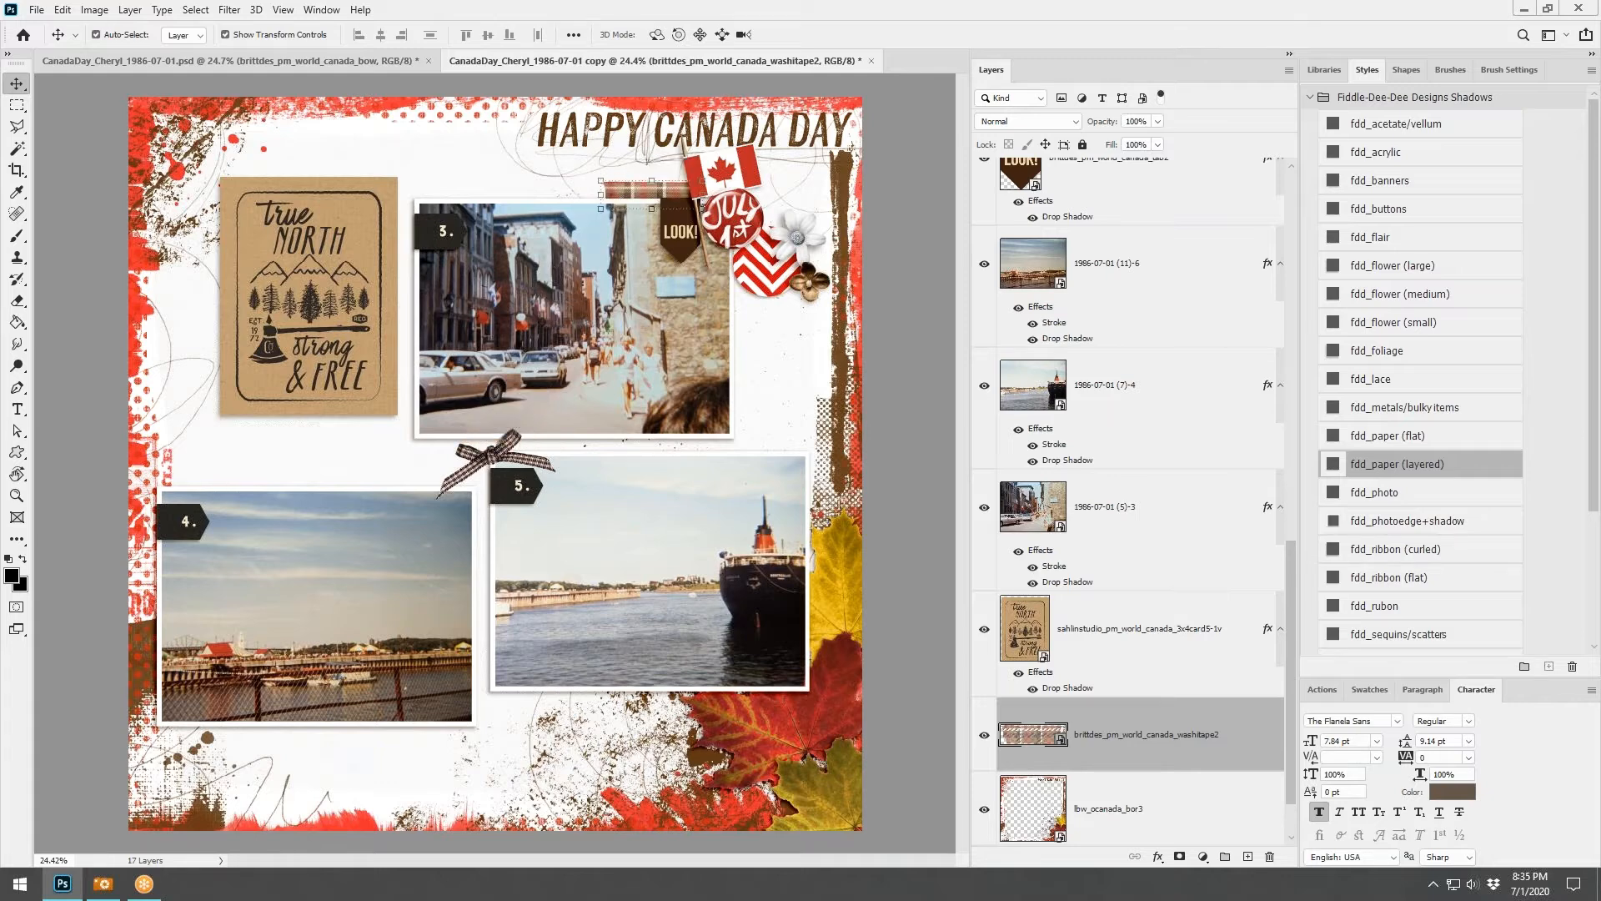
Add the dotted brittdes_pm_world_canada_washitape1 along photo 3's upper edge beside the plaid tape, layered beneath the plaid tape
left_click_drag(0, 434, 373, 397)
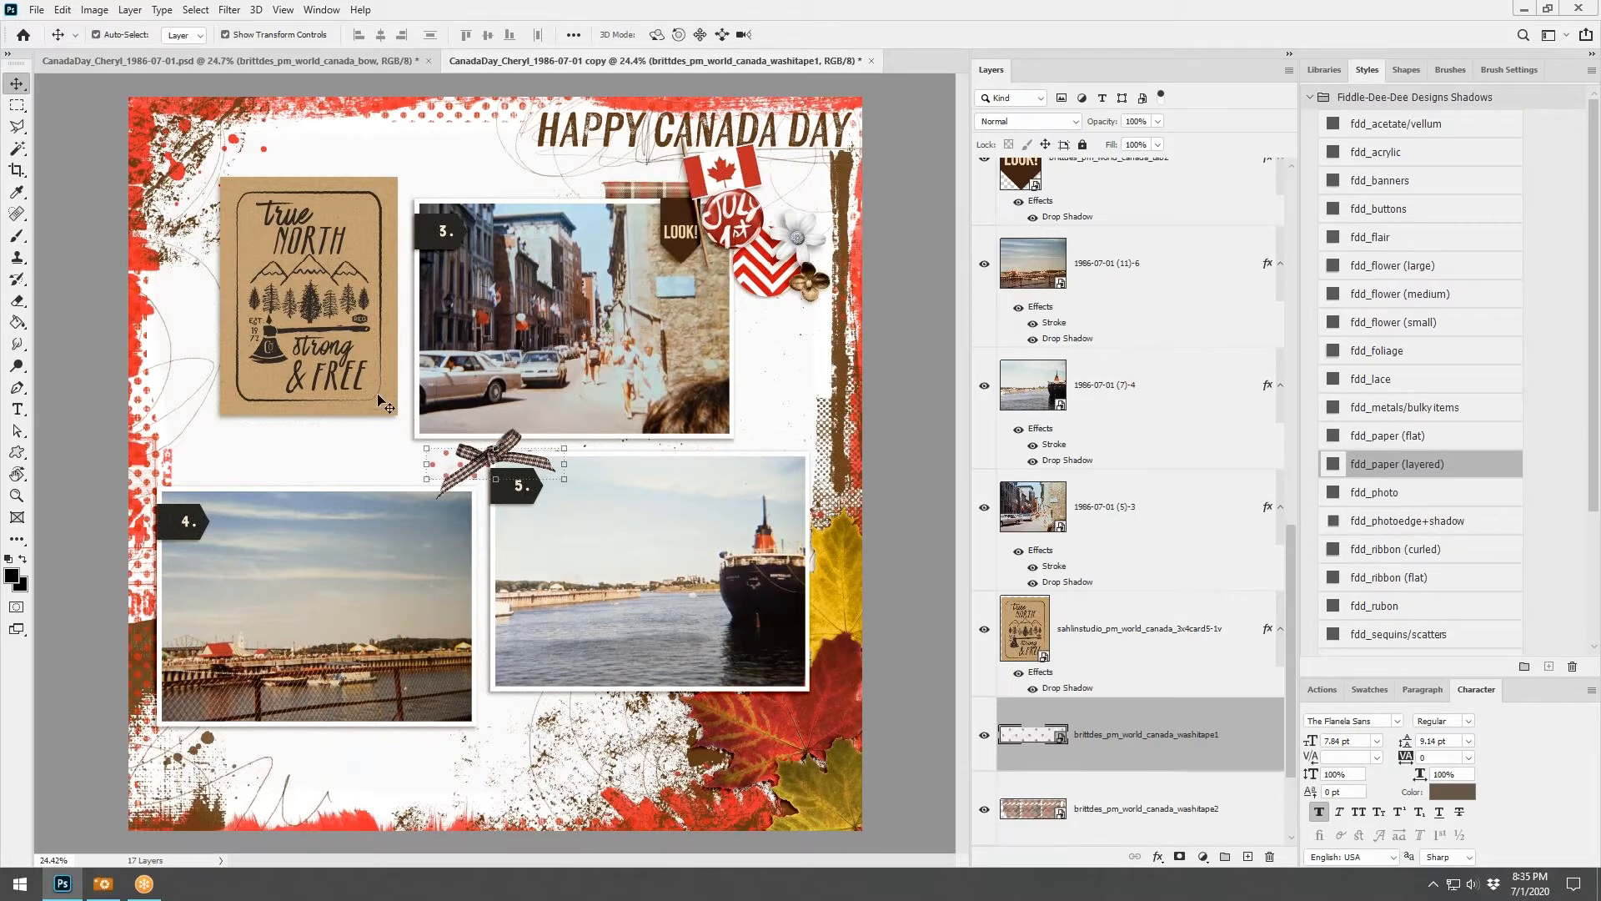
left_click_drag(445, 459, 492, 190)
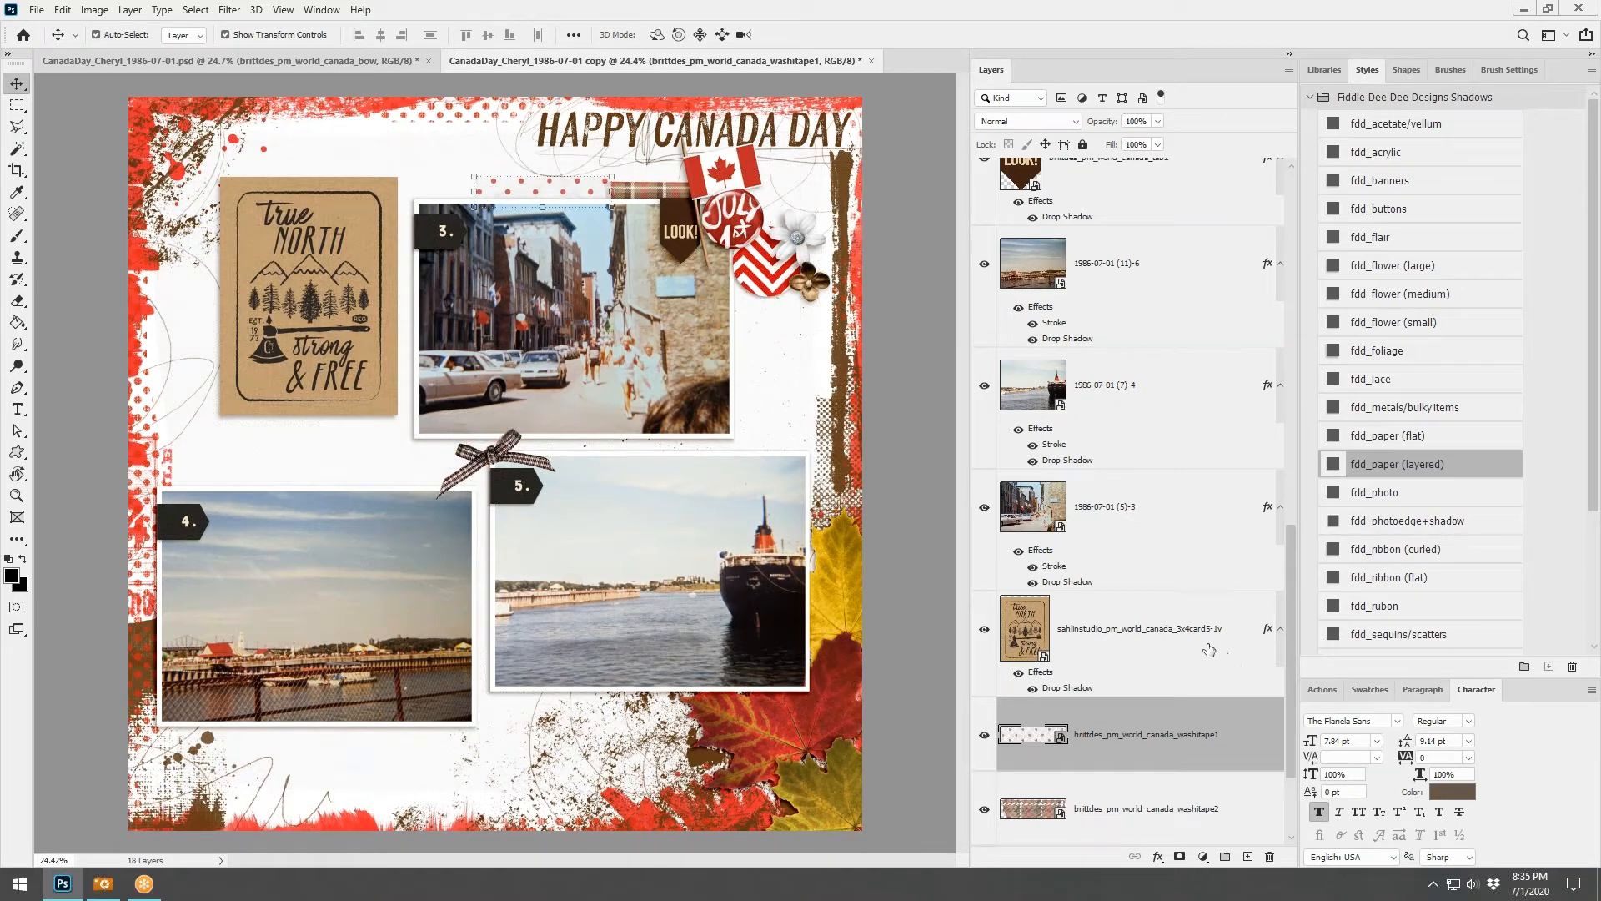
scroll(1209, 649, "down", 3)
left_click_drag(1161, 585, 1153, 637)
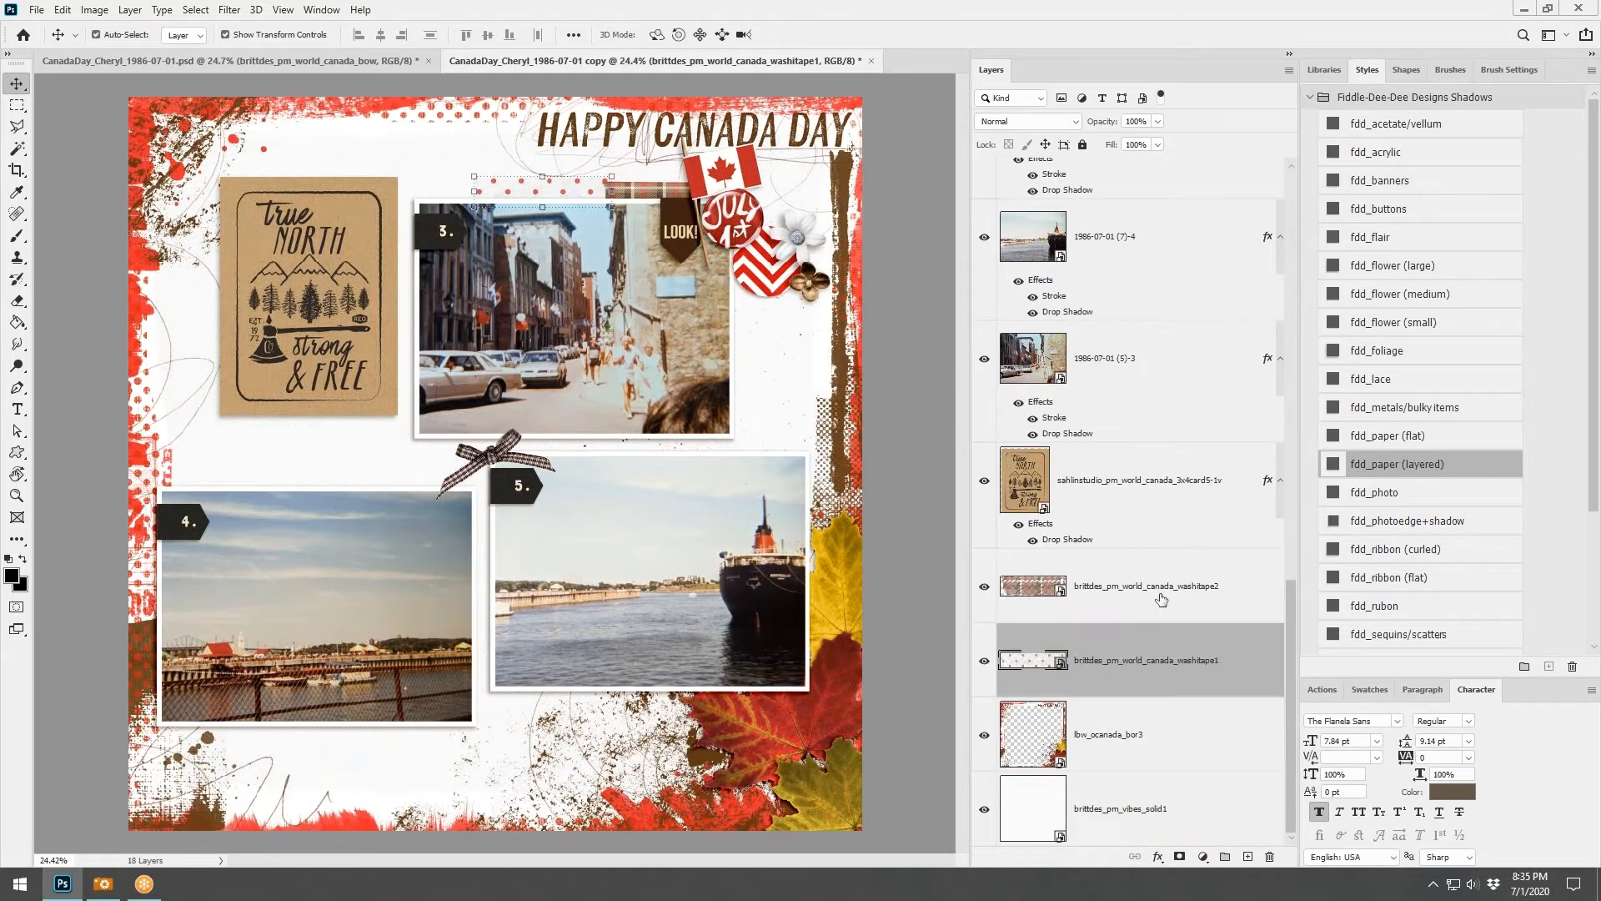
Apply the fdd_washi/tape shadow style to both washi tape layers together
left_click(1259, 589, "shift")
scroll(1376, 501, "down", 5)
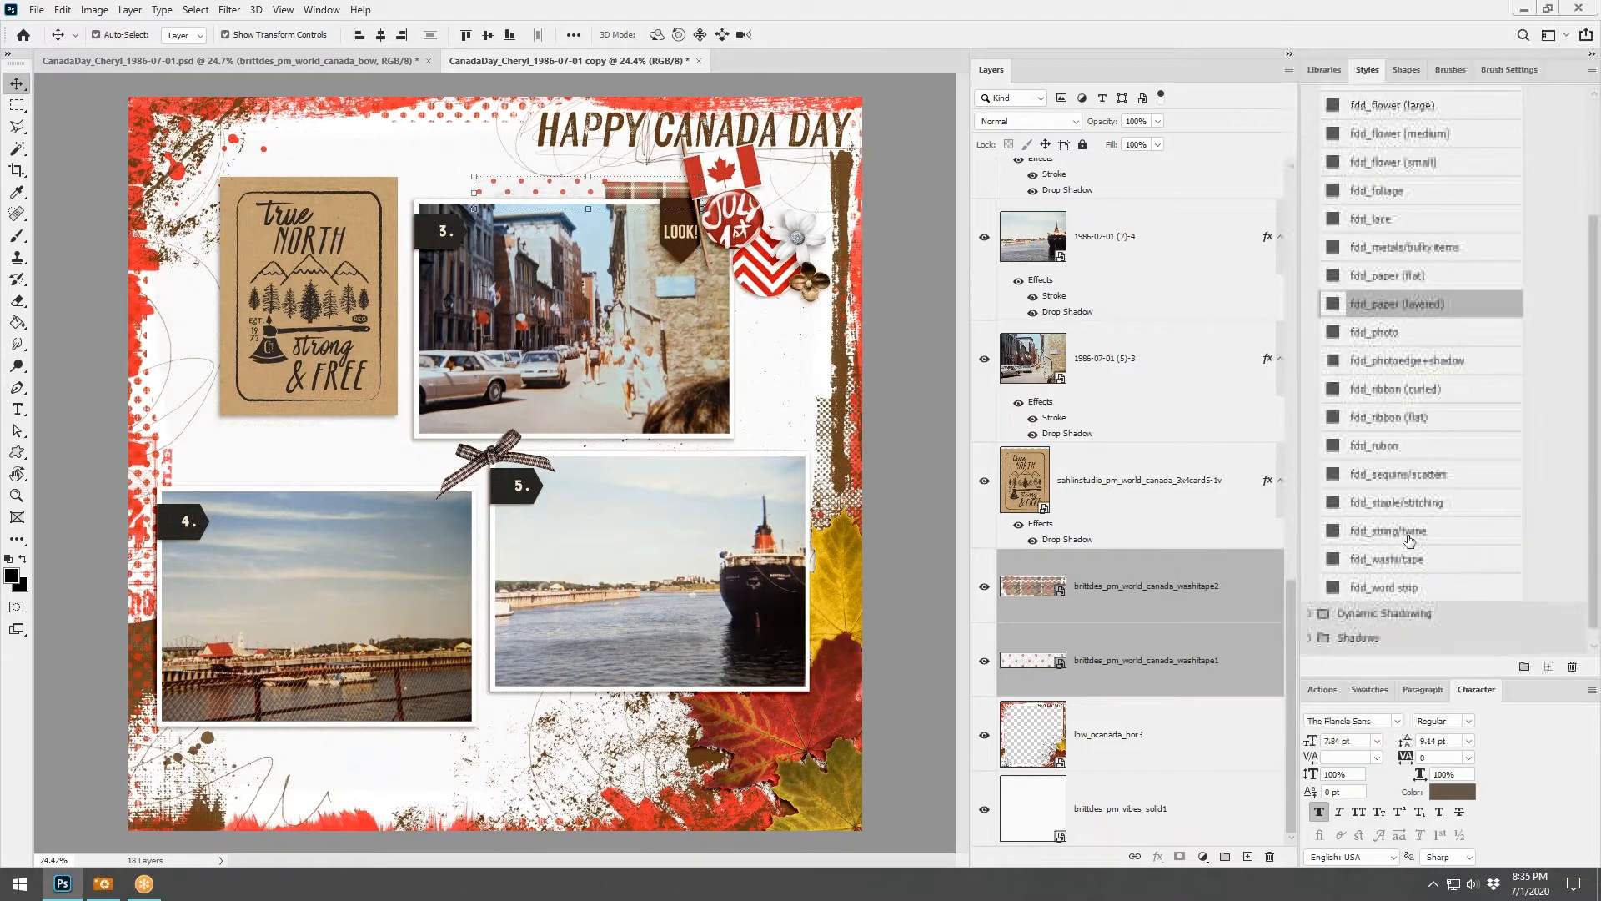
left_click(1401, 561)
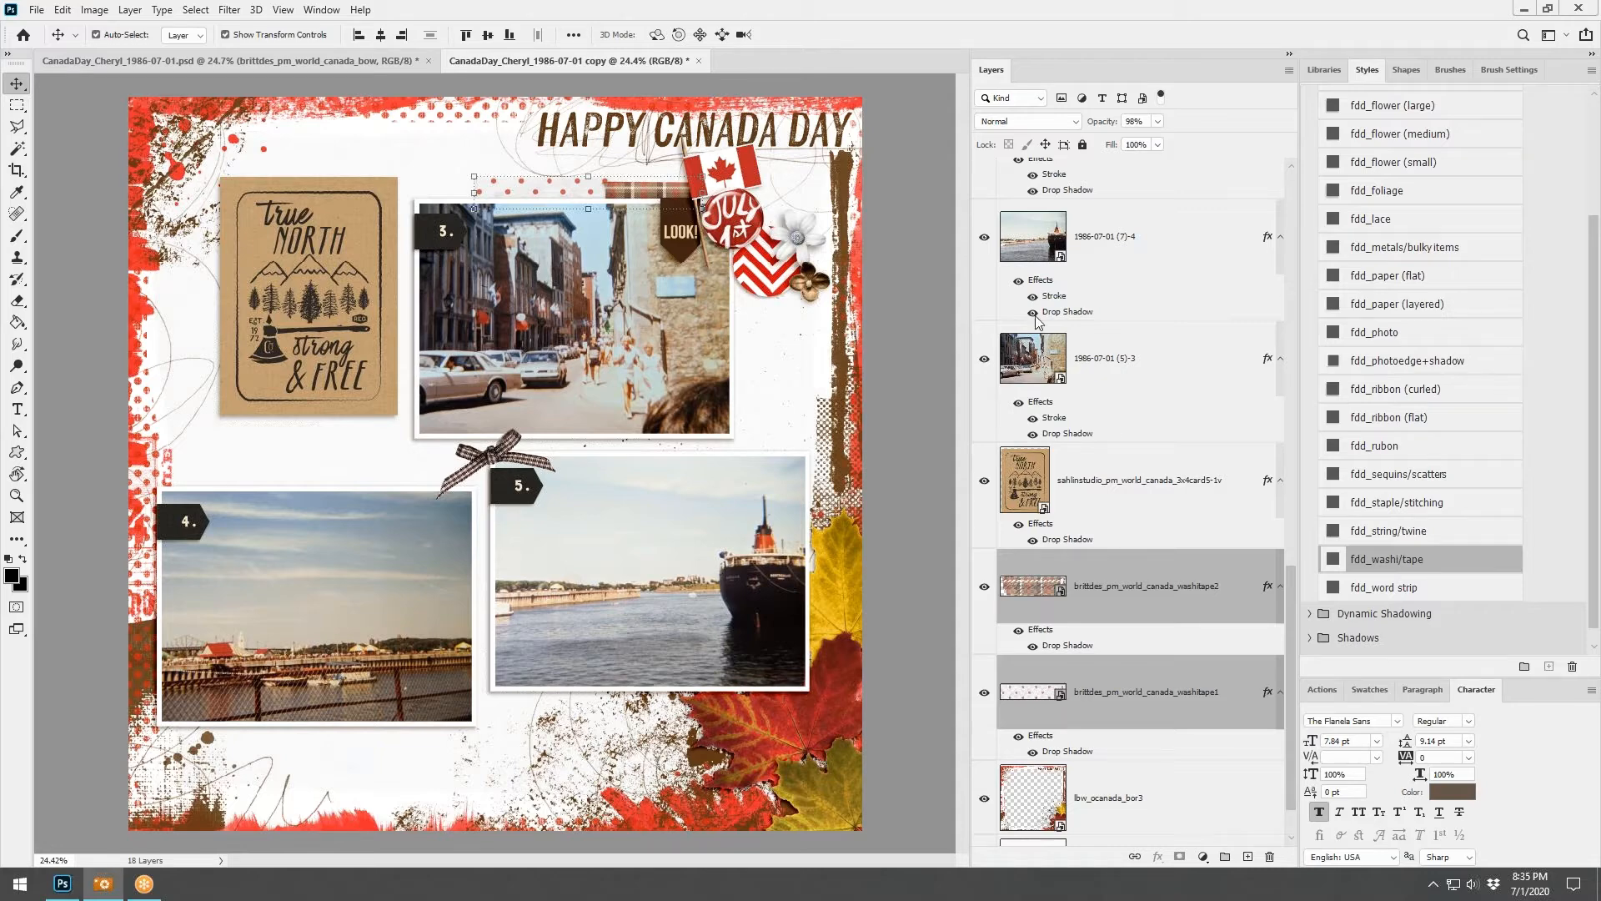
Delete the leftover gingham bow layer from the Happy Canada Day page
left_click(513, 442)
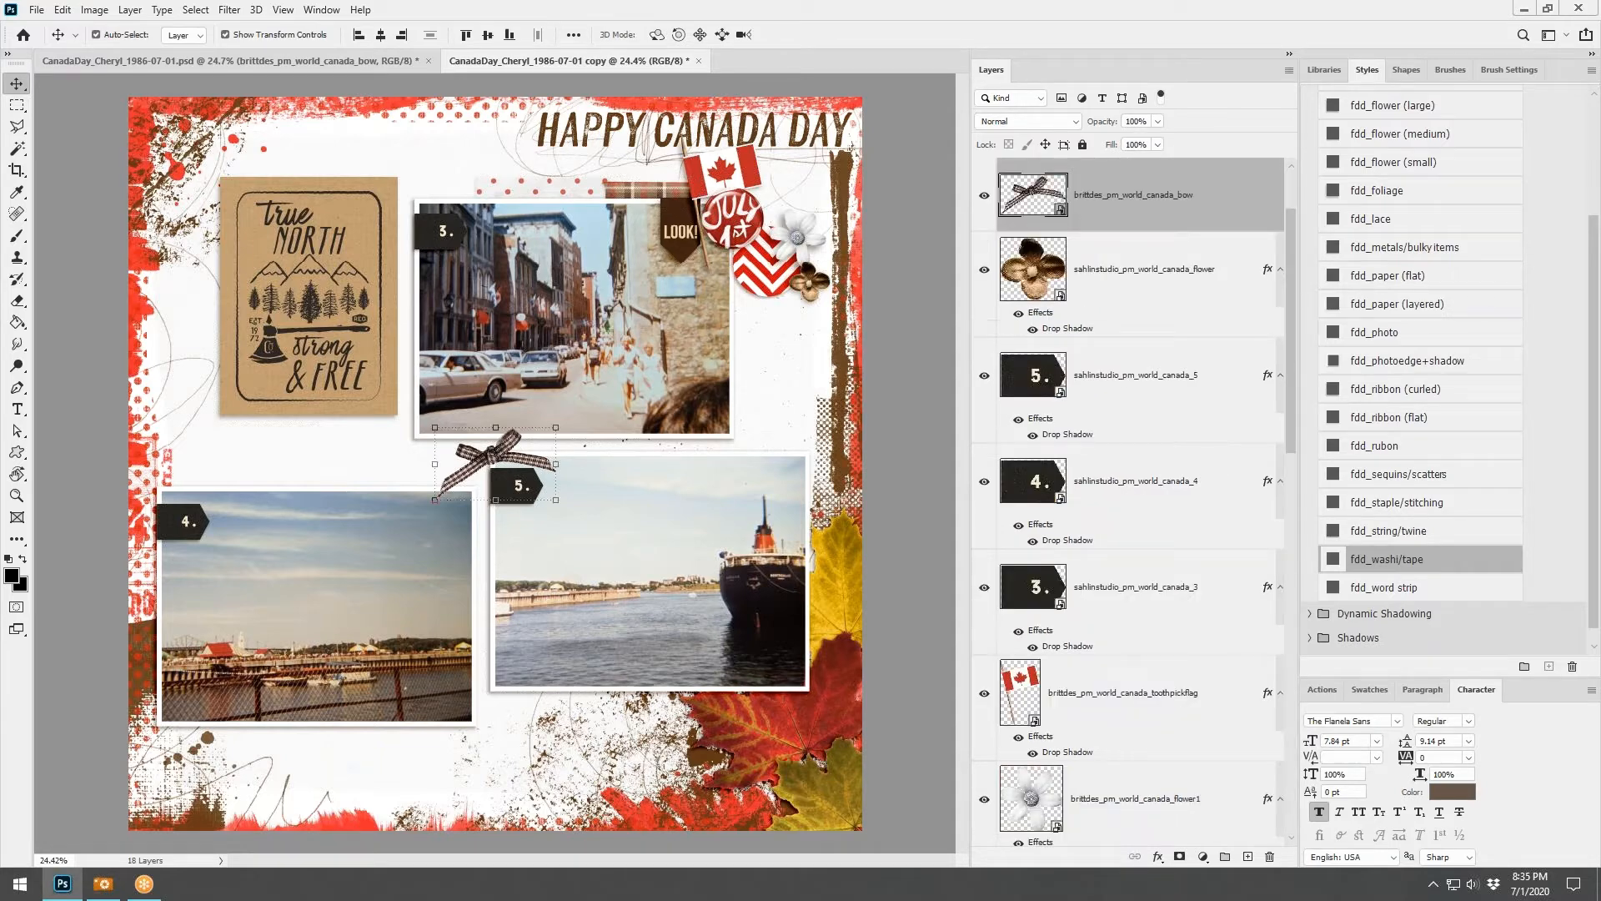
right_click(1151, 190)
left_click(1201, 204)
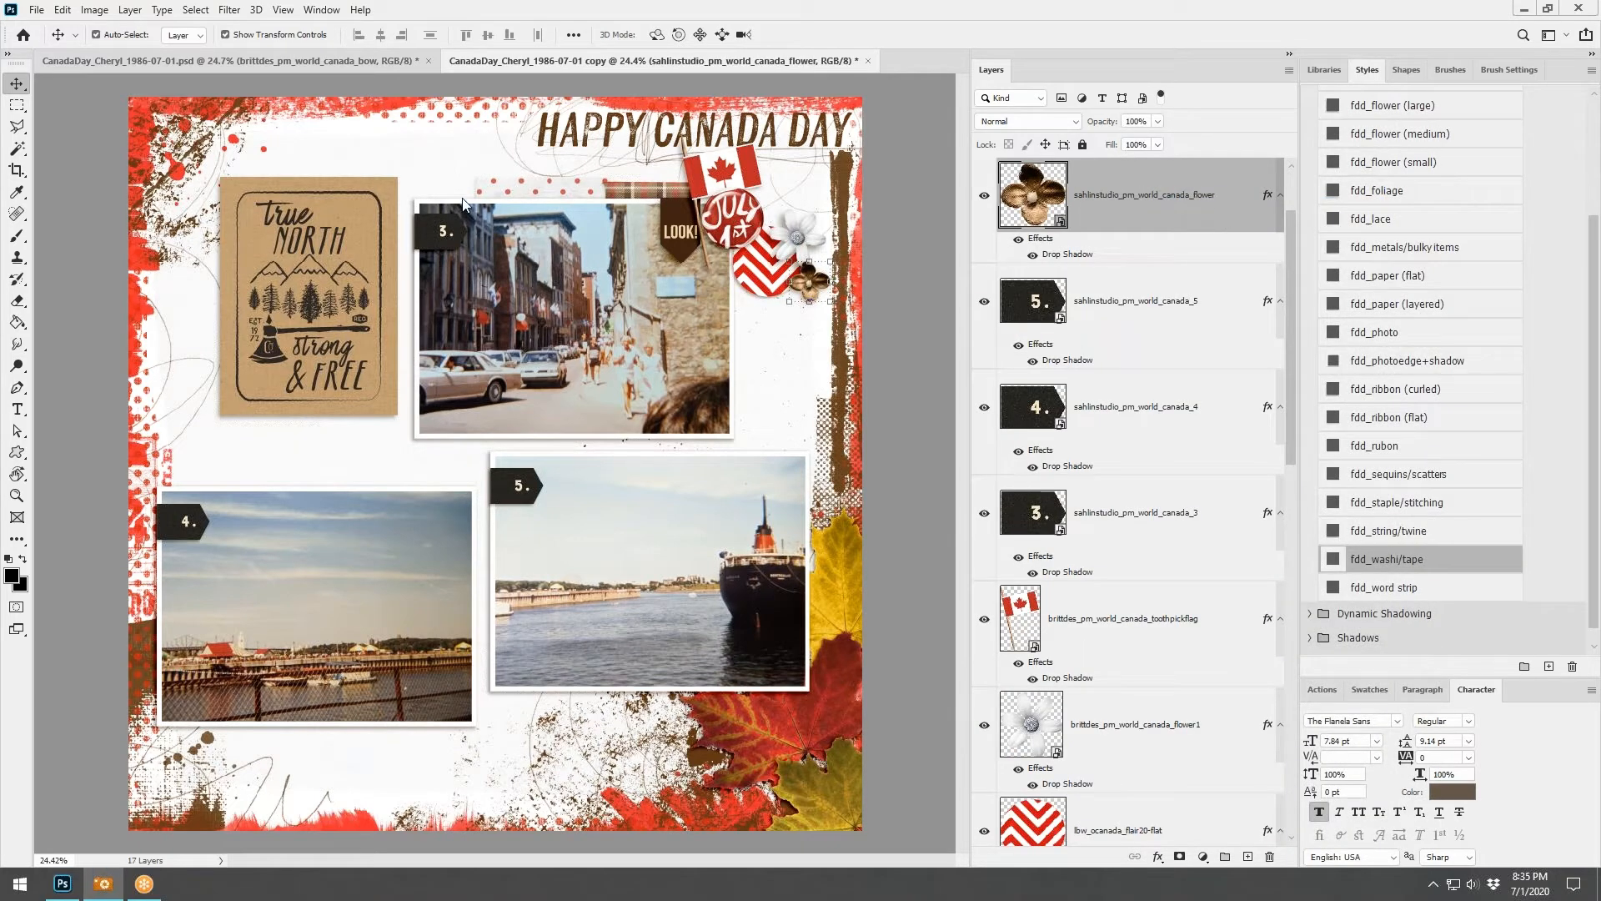
Compare the Oh Canada page with the Happy Canada Day page to judge where more embellishments are needed
left_click(173, 62)
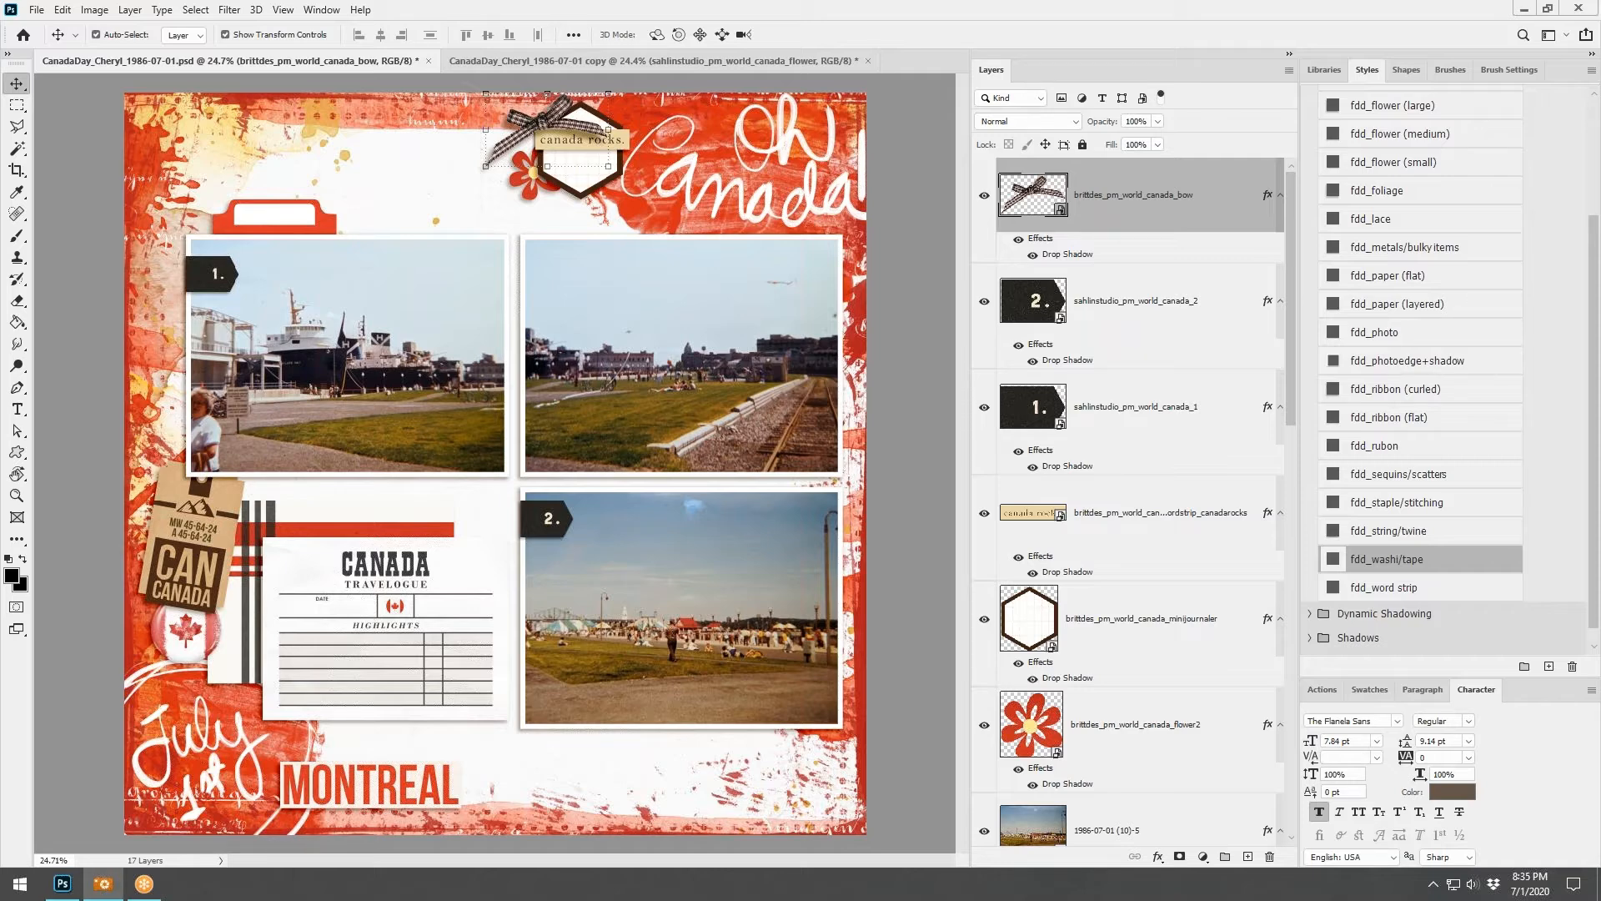
left_click(622, 56)
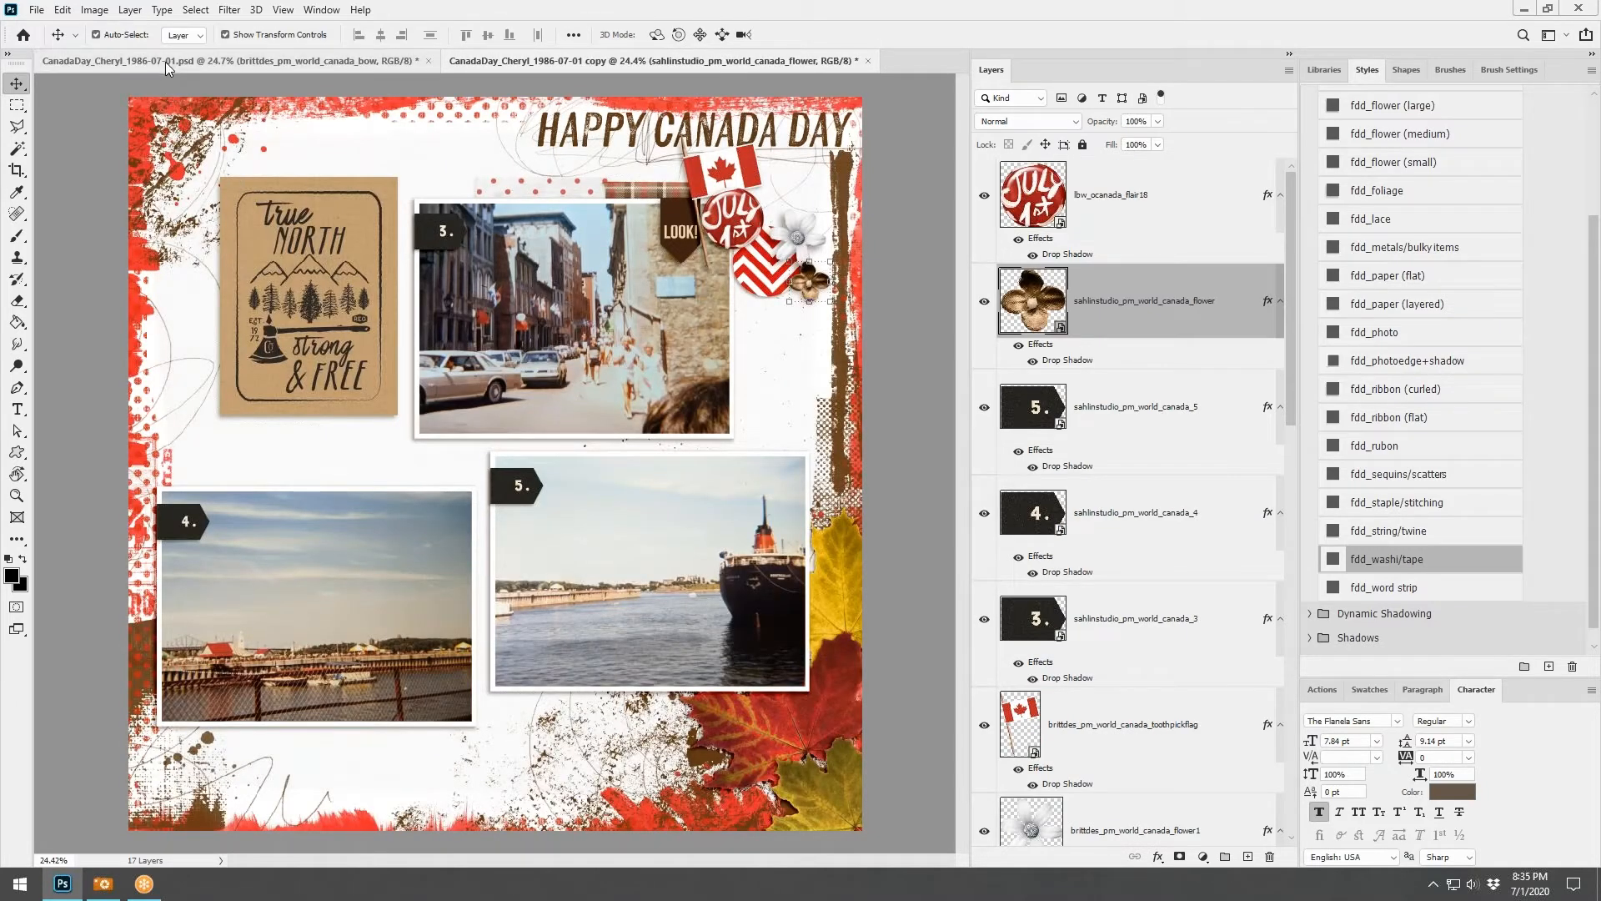
left_click(167, 63)
left_click(218, 277)
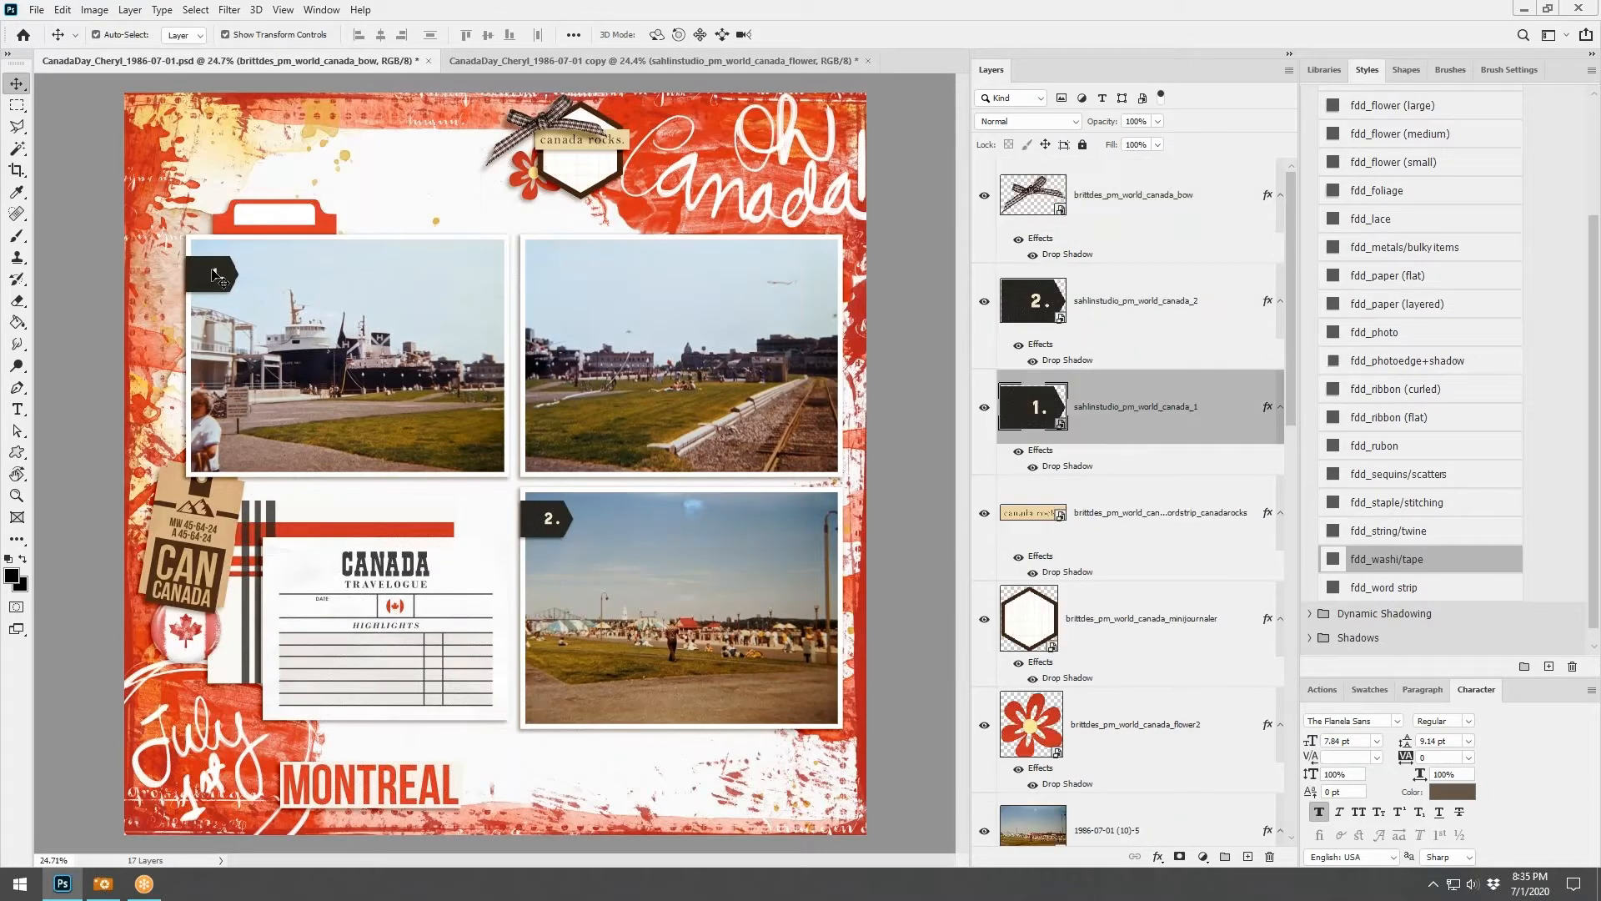
left_click(498, 57)
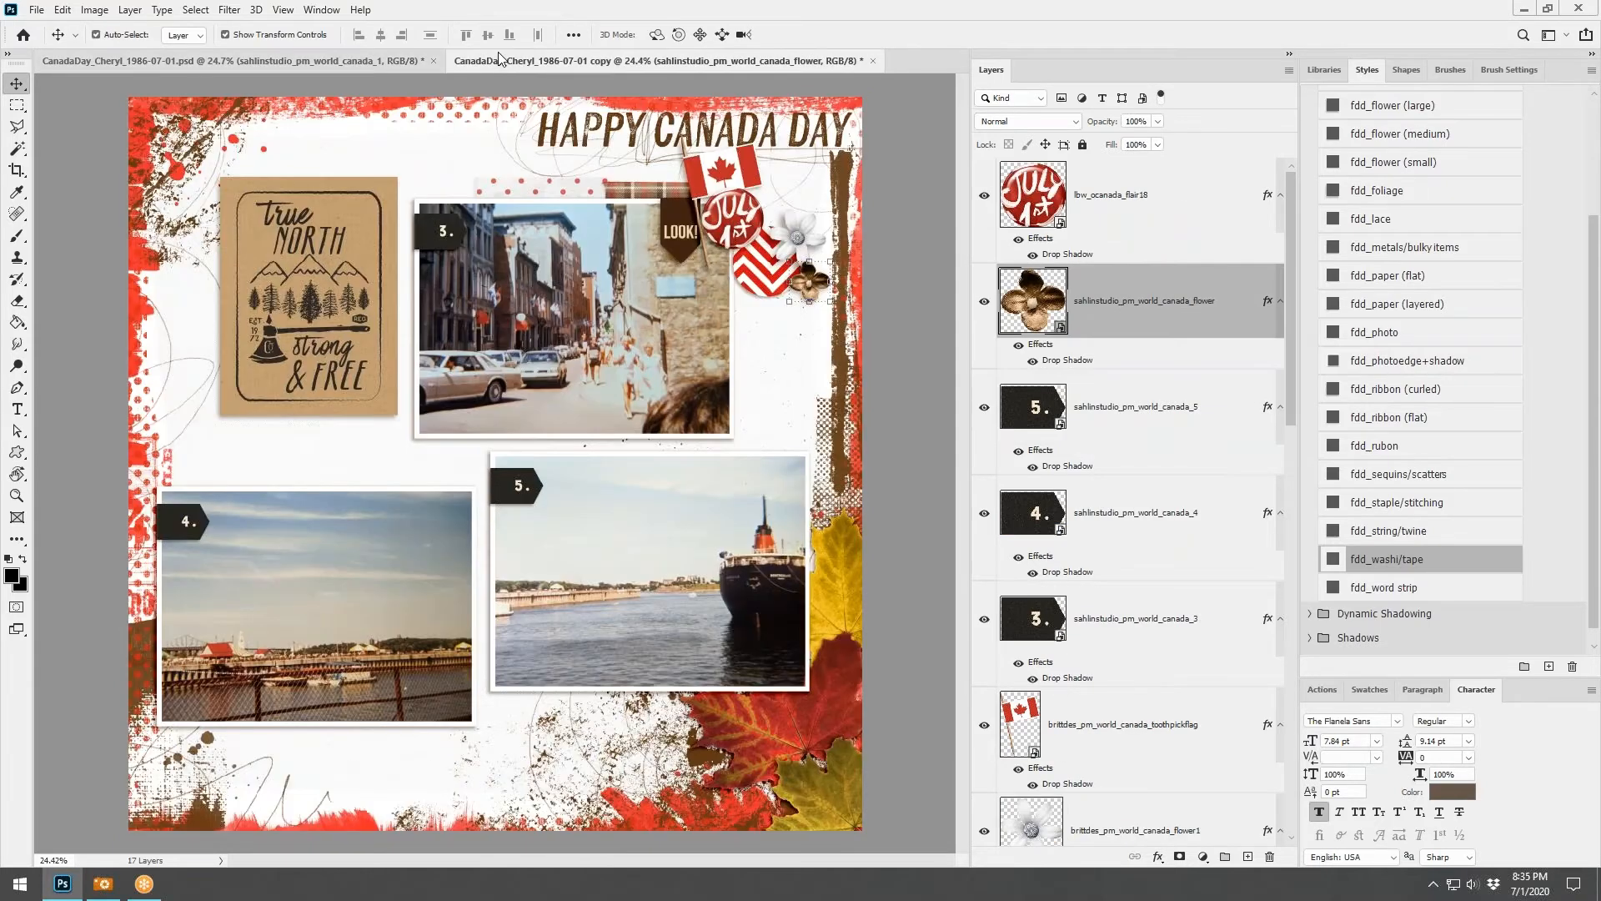
left_click(242, 60)
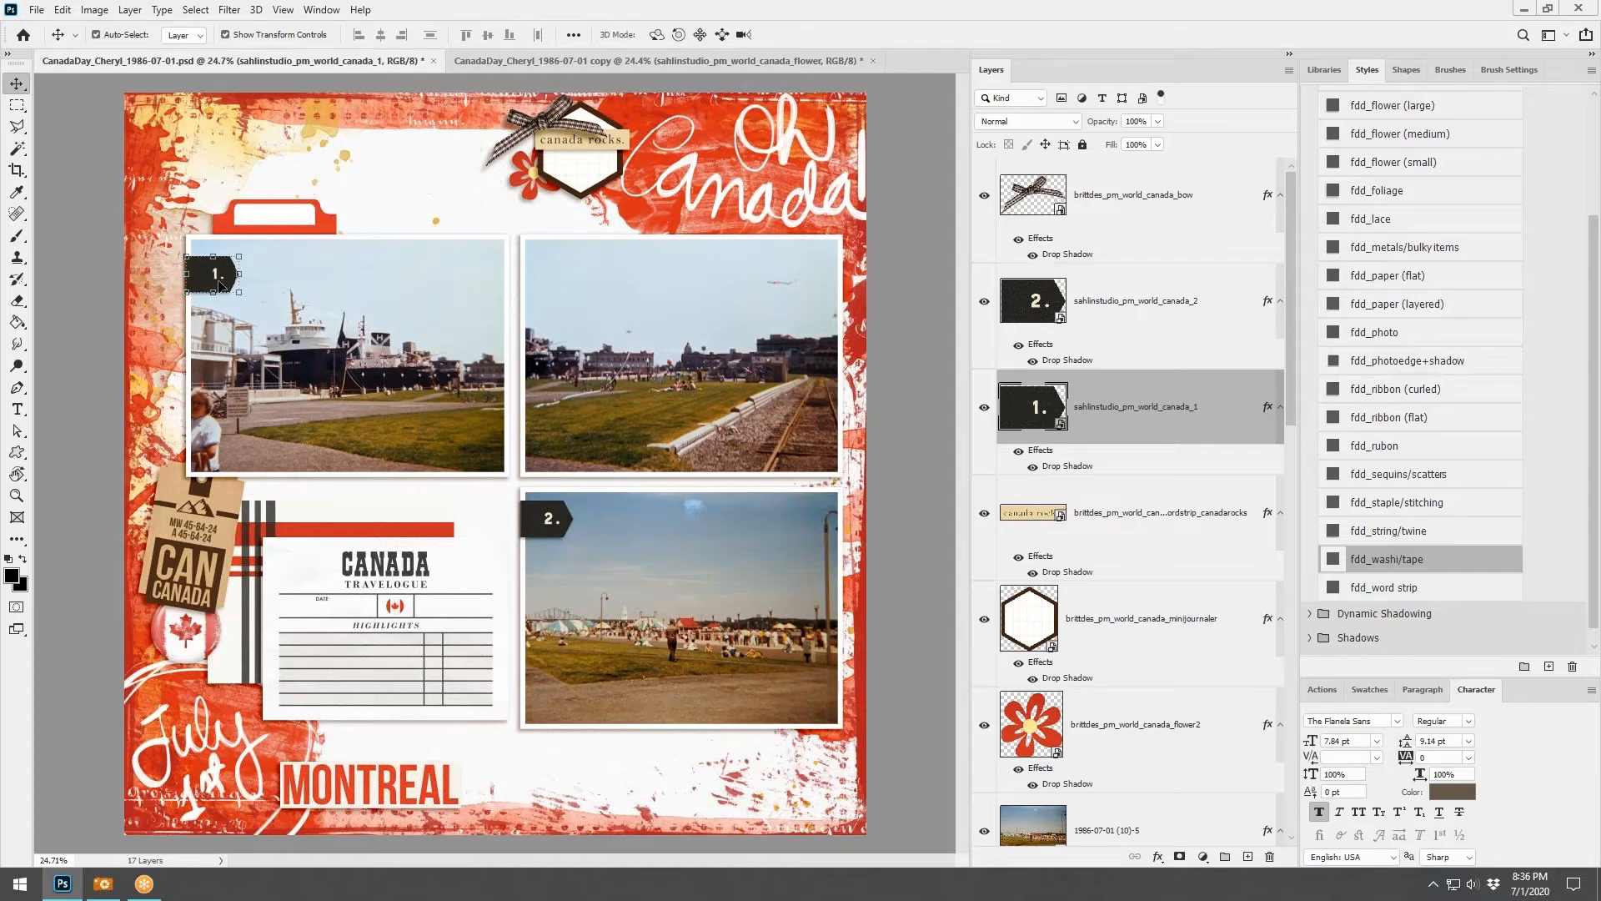
left_click(500, 61)
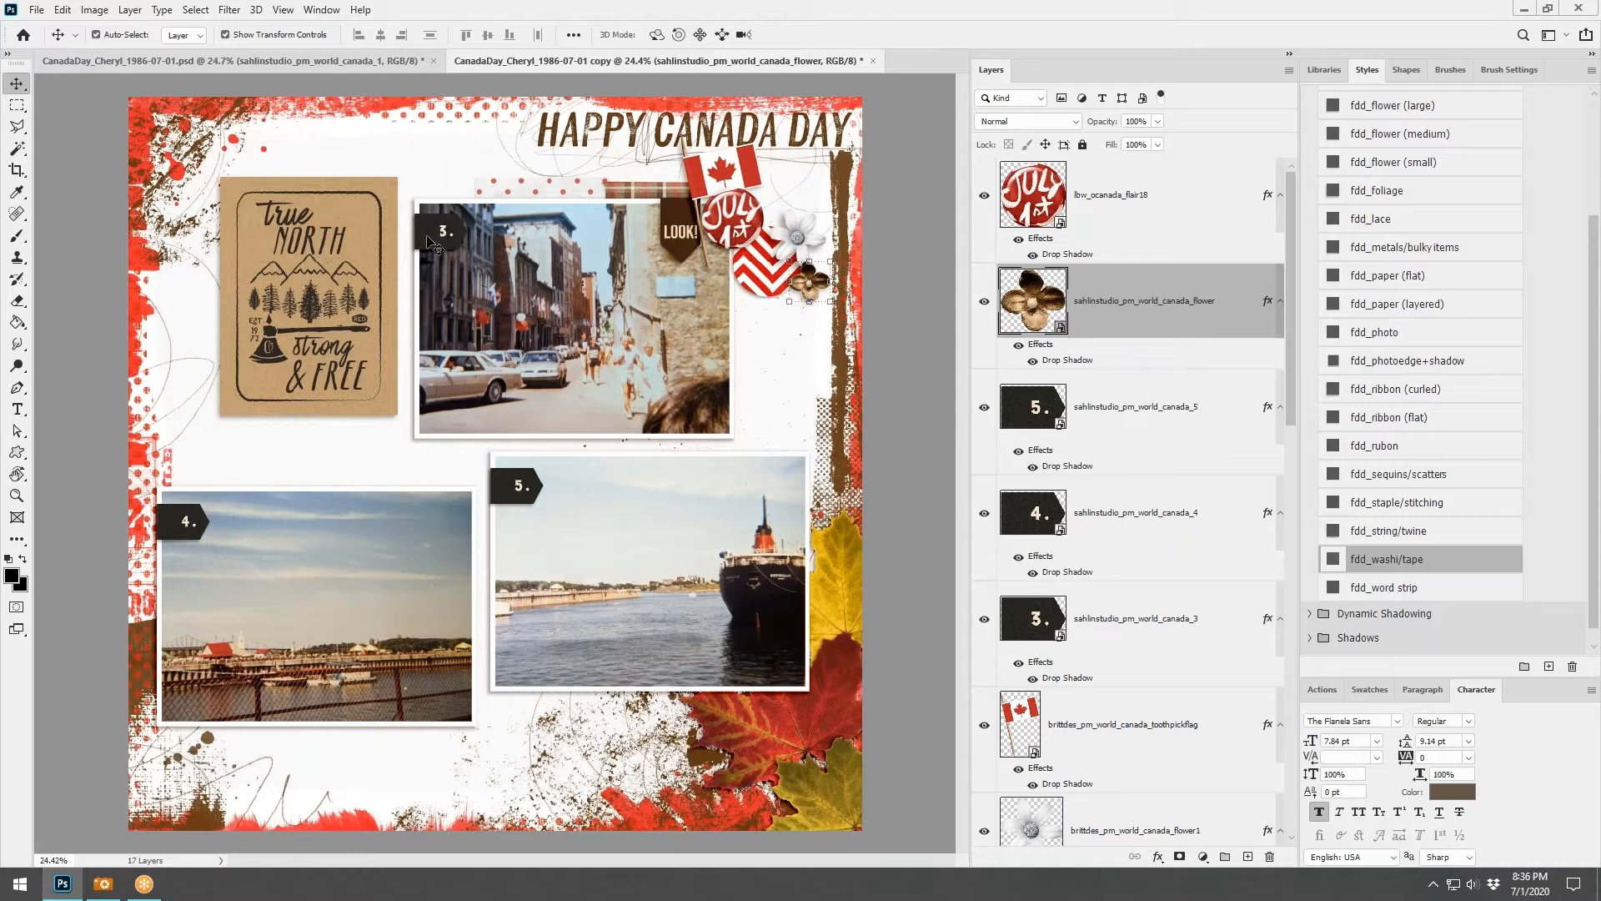
left_click(262, 62)
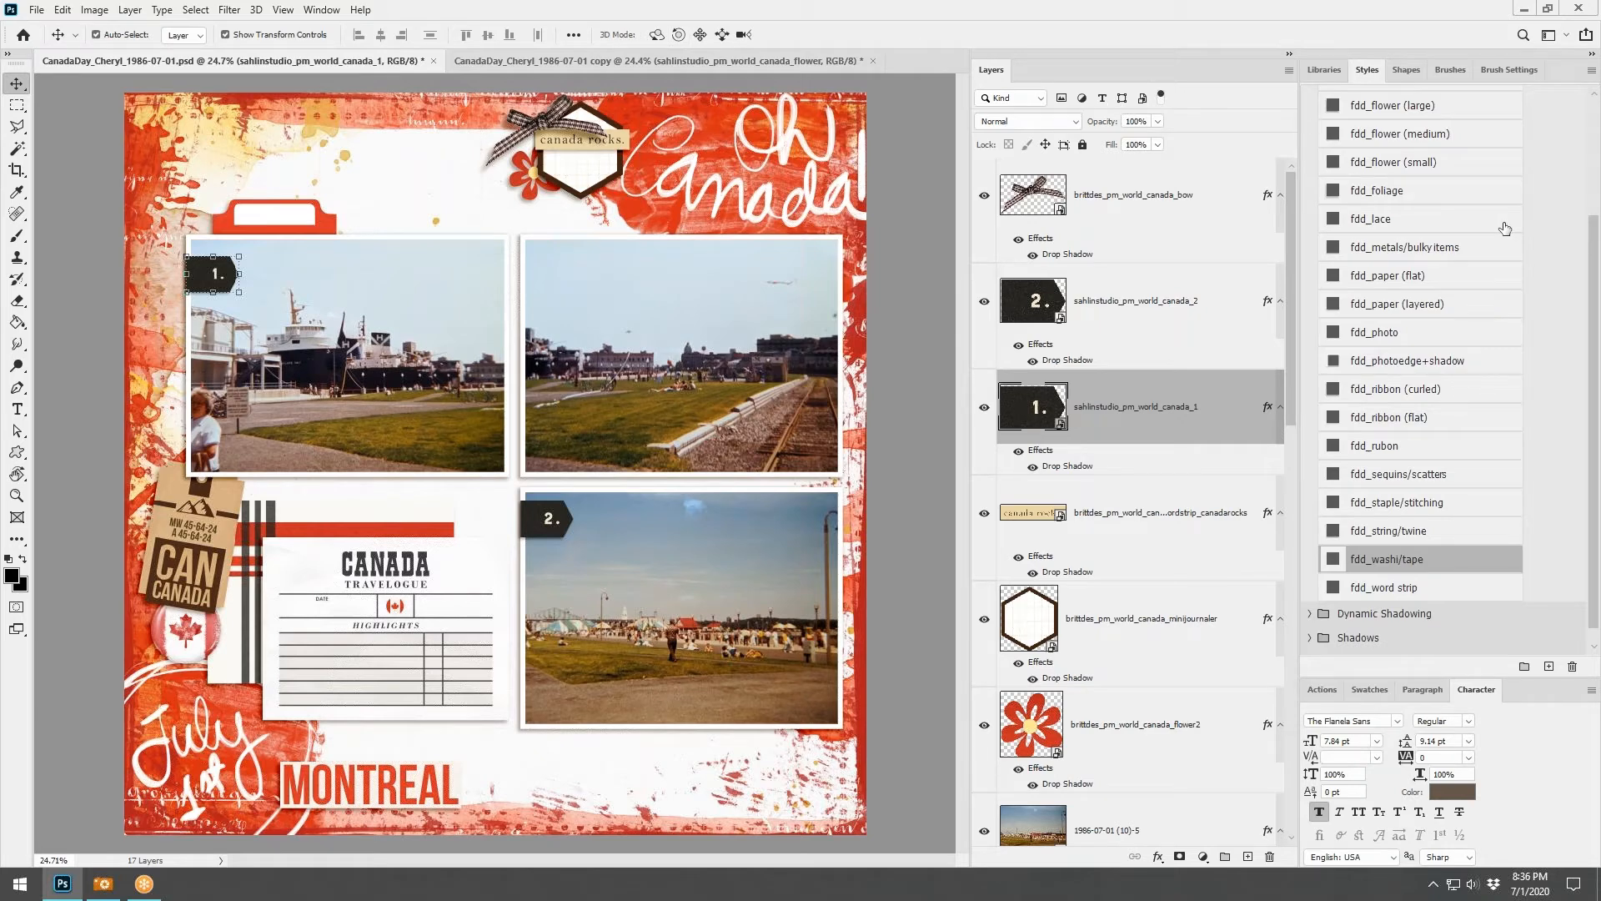
Add the sahlinstudio_pm_world_canada_pinebranch to the Oh Canada page, rotate it about -133°, tuck it behind the bow and apply the fdd_foliage style
key("F10")
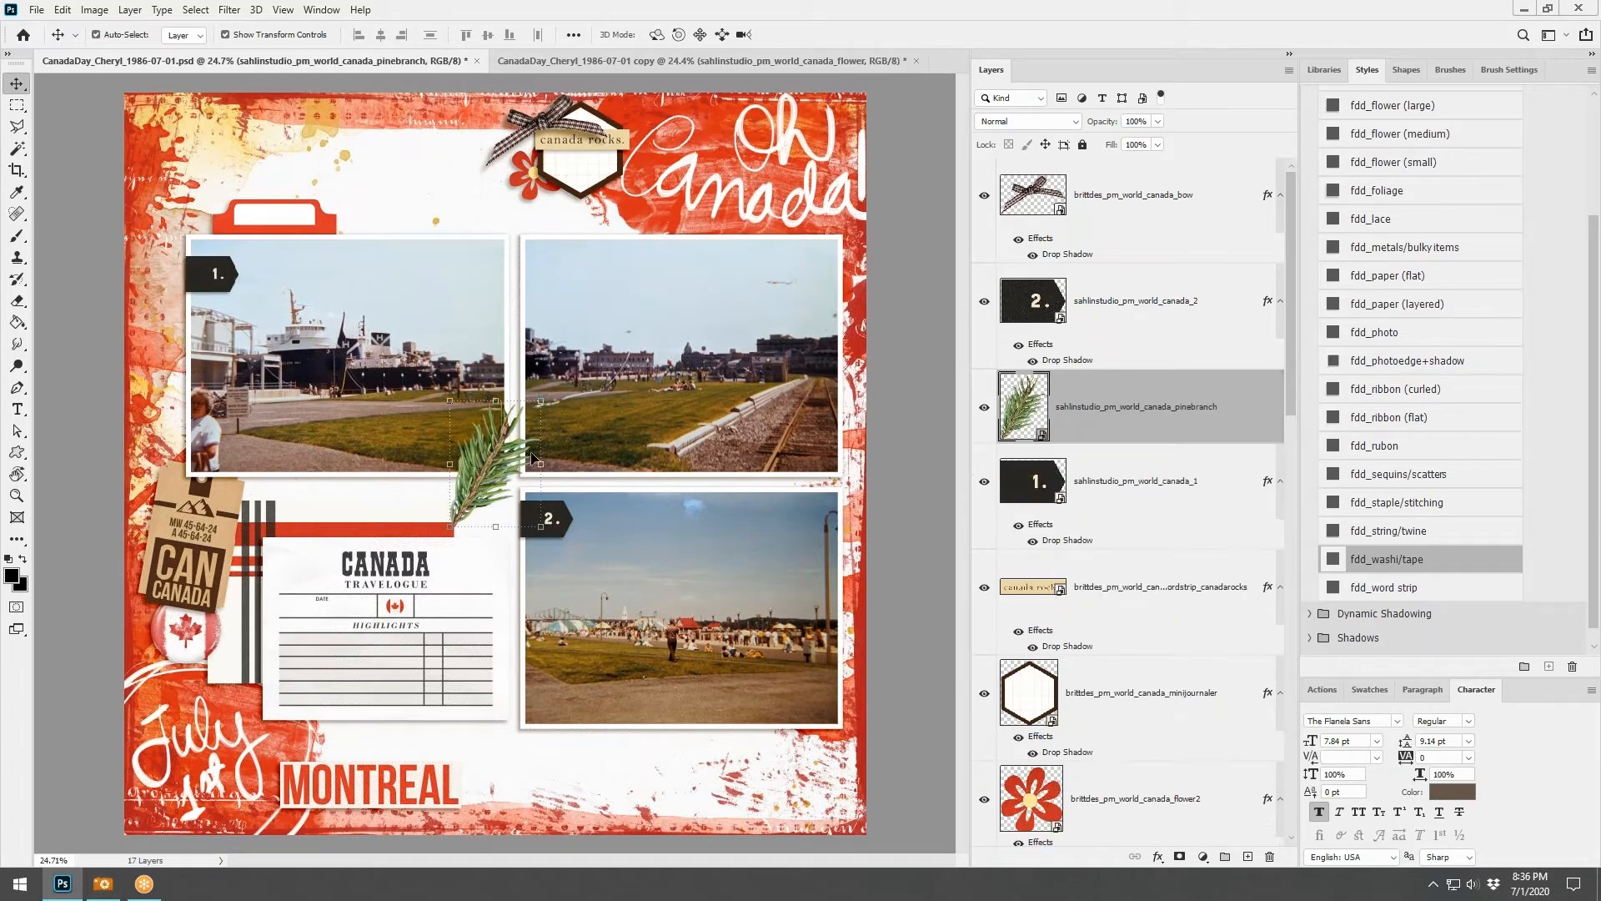
left_click_drag(482, 454, 461, 165)
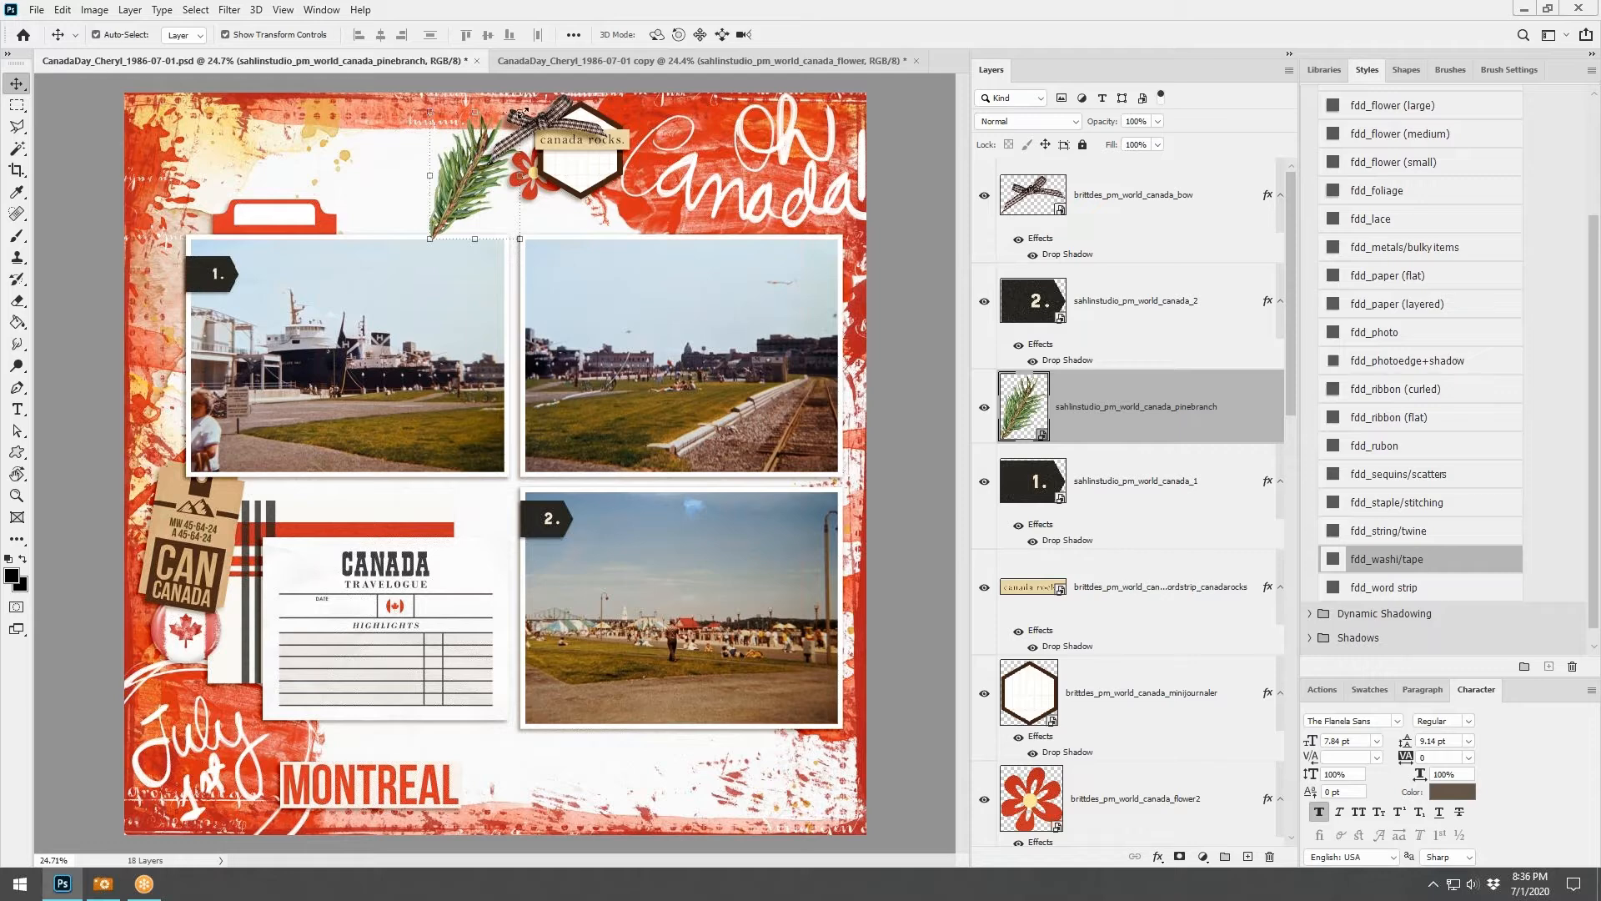
left_click_drag(519, 112, 414, 182)
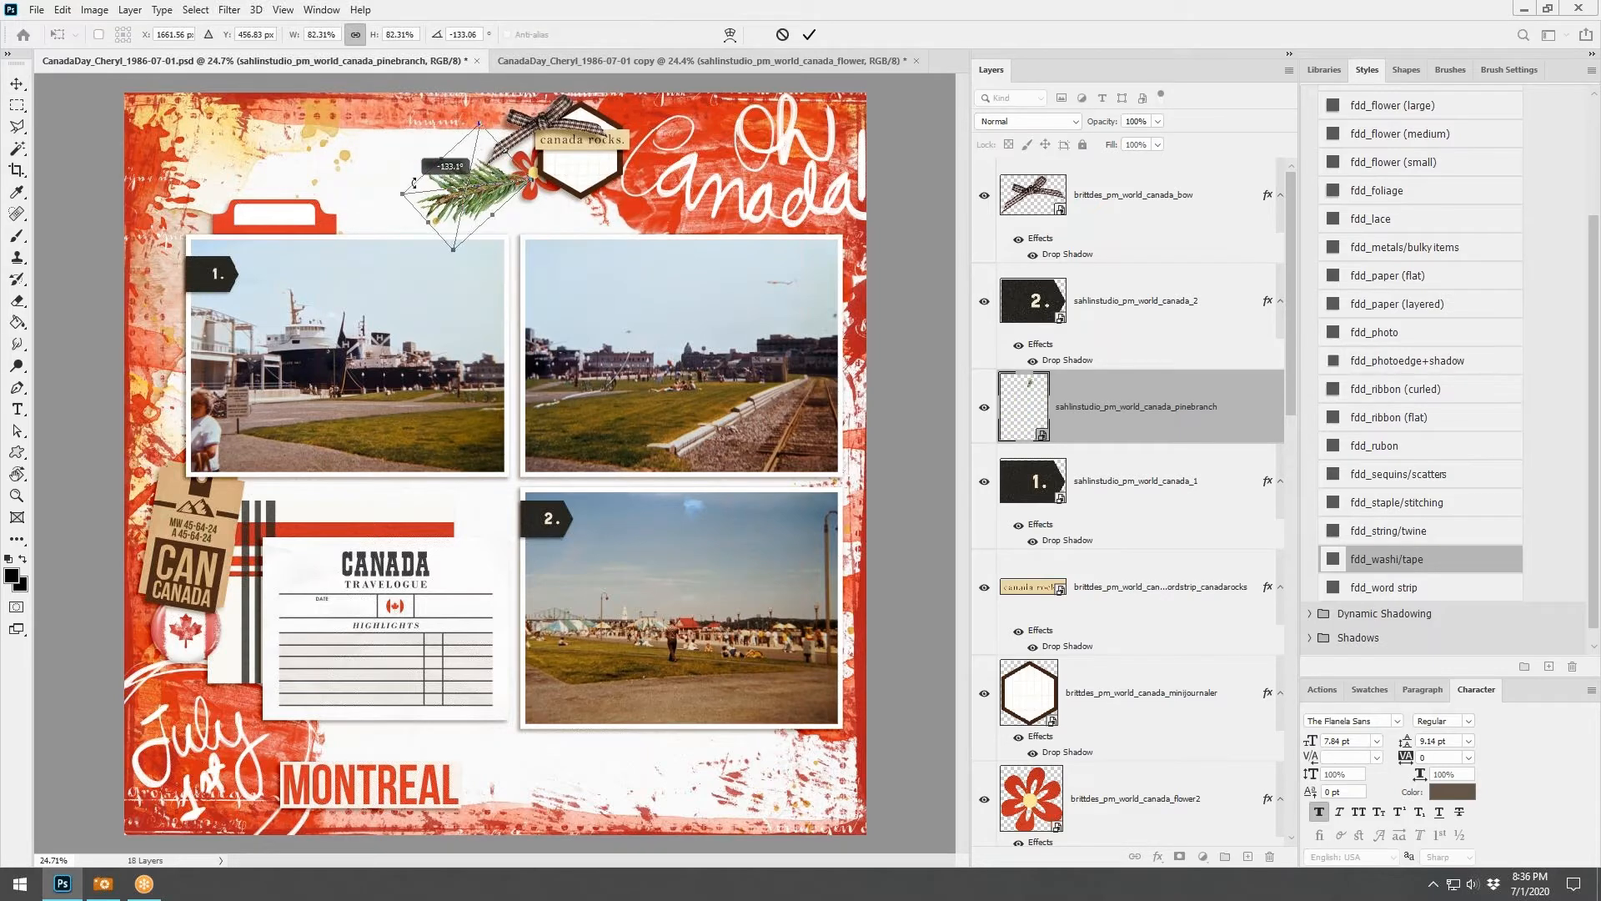
left_click(809, 34)
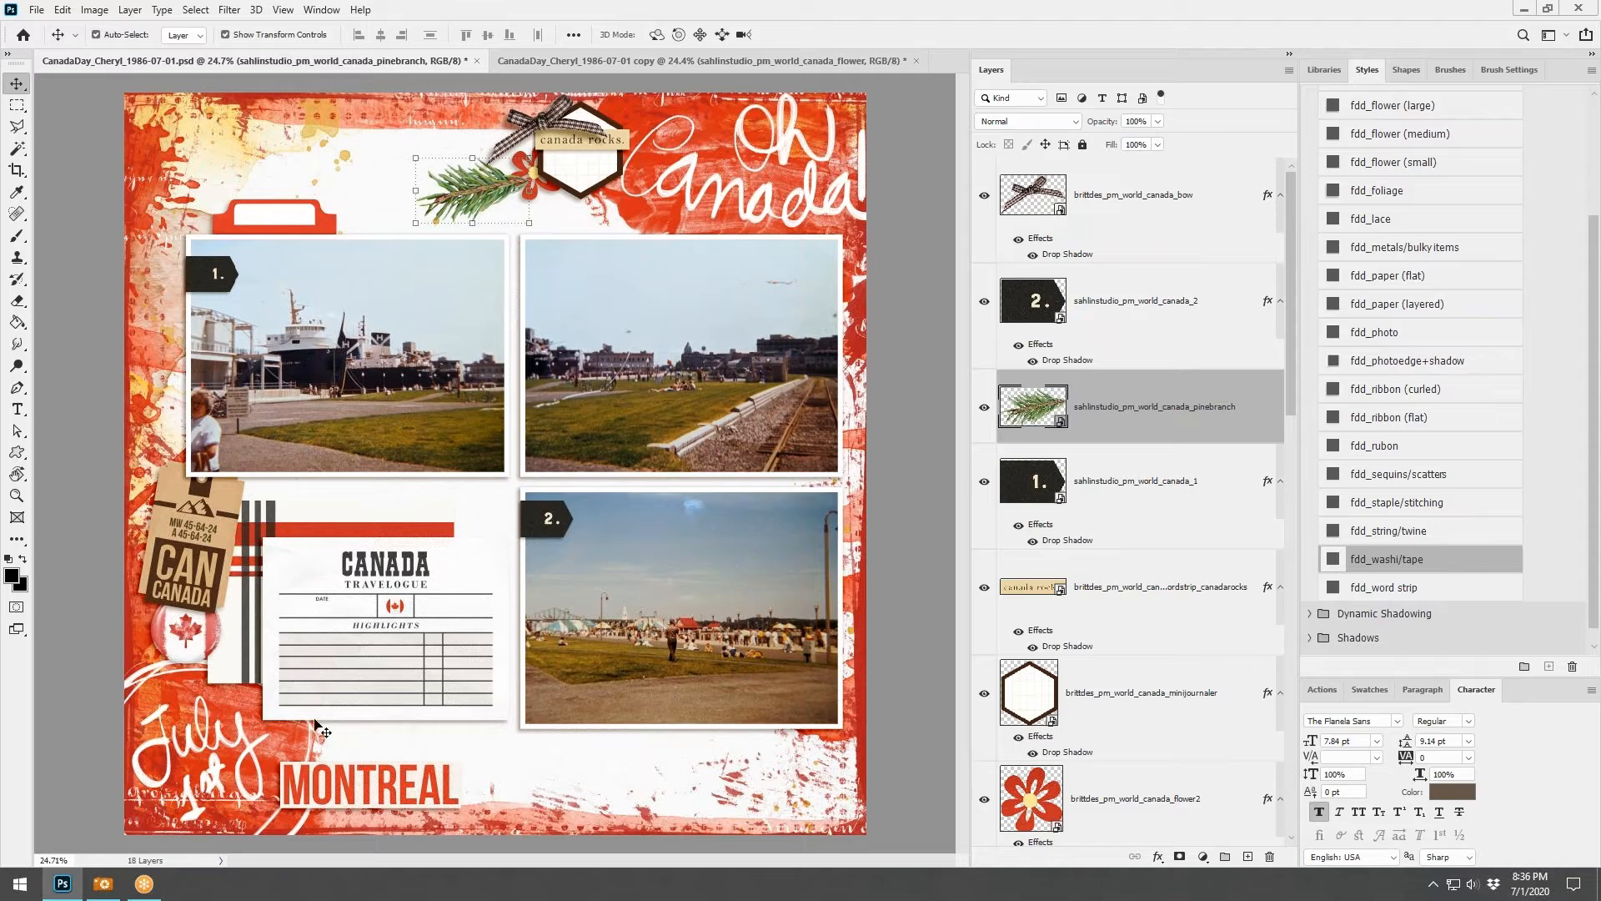
left_click_drag(515, 193, 516, 135)
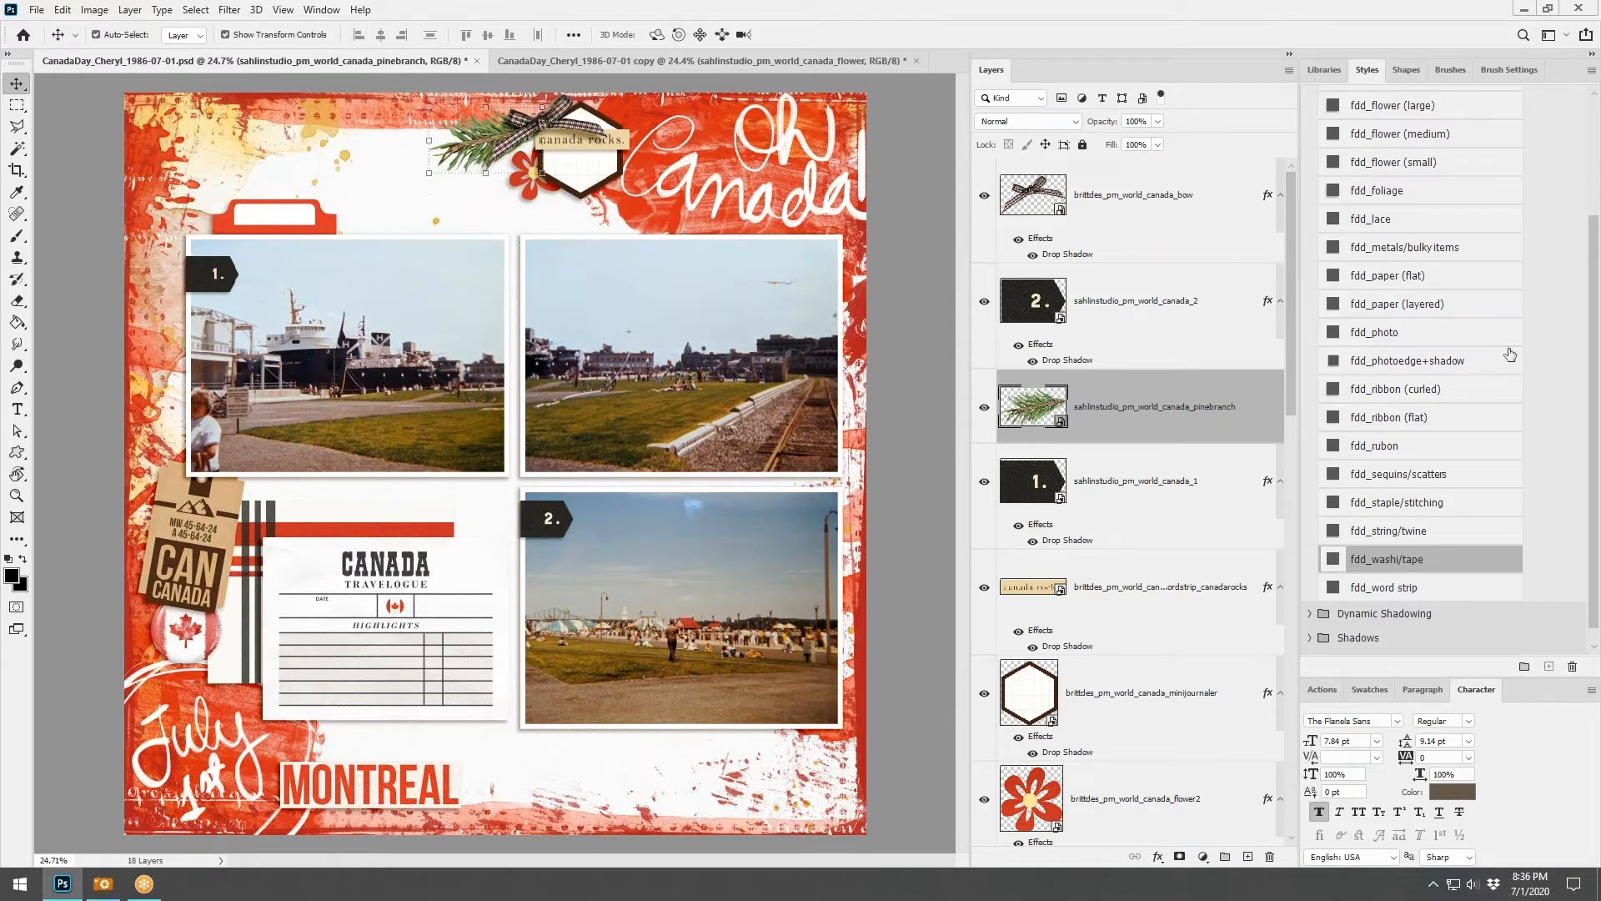
left_click(1380, 193)
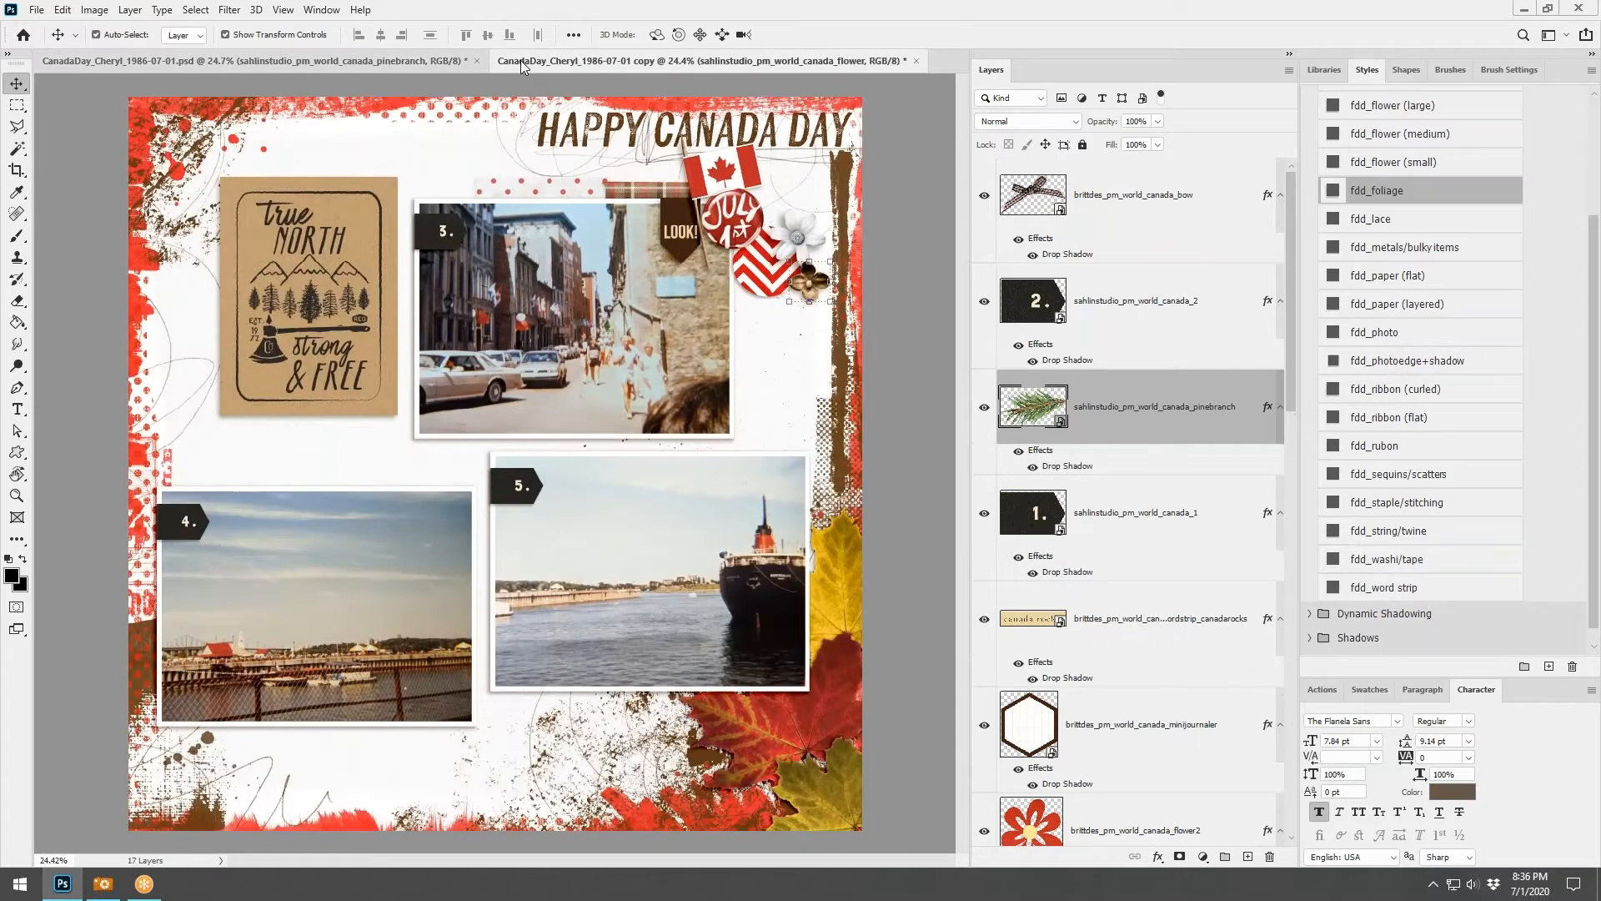
Add the green label2 and black label2_2 below Happy Canada Day's True North card, layered between card and photos, with the fdd_paper (flat) style
left_click(525, 61)
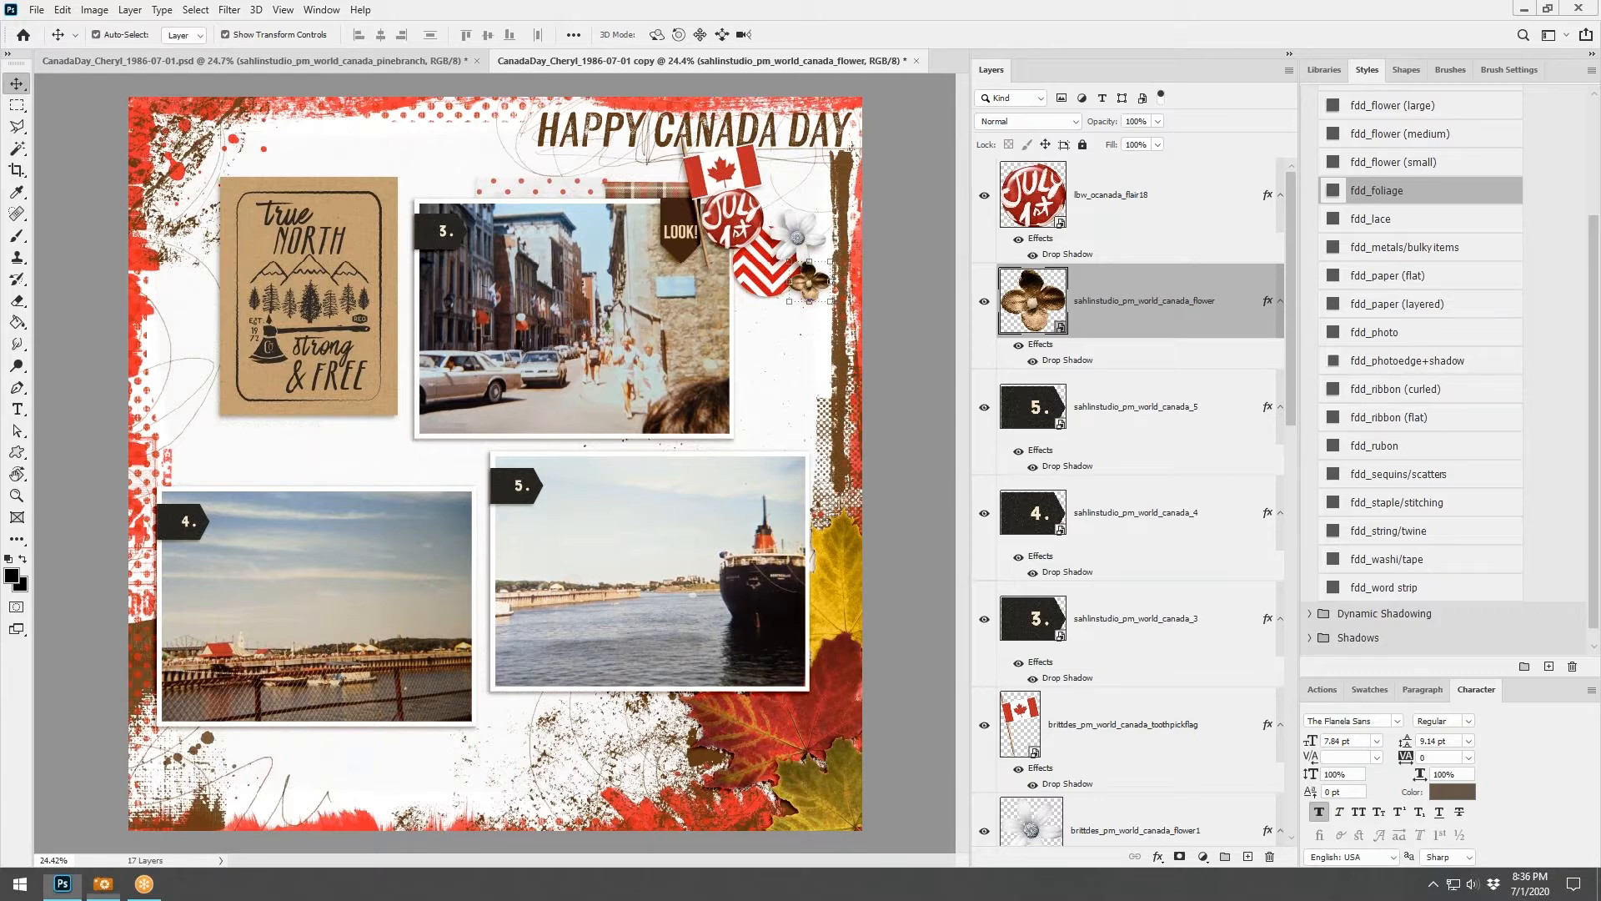
left_click_drag(1600, 447, 377, 451)
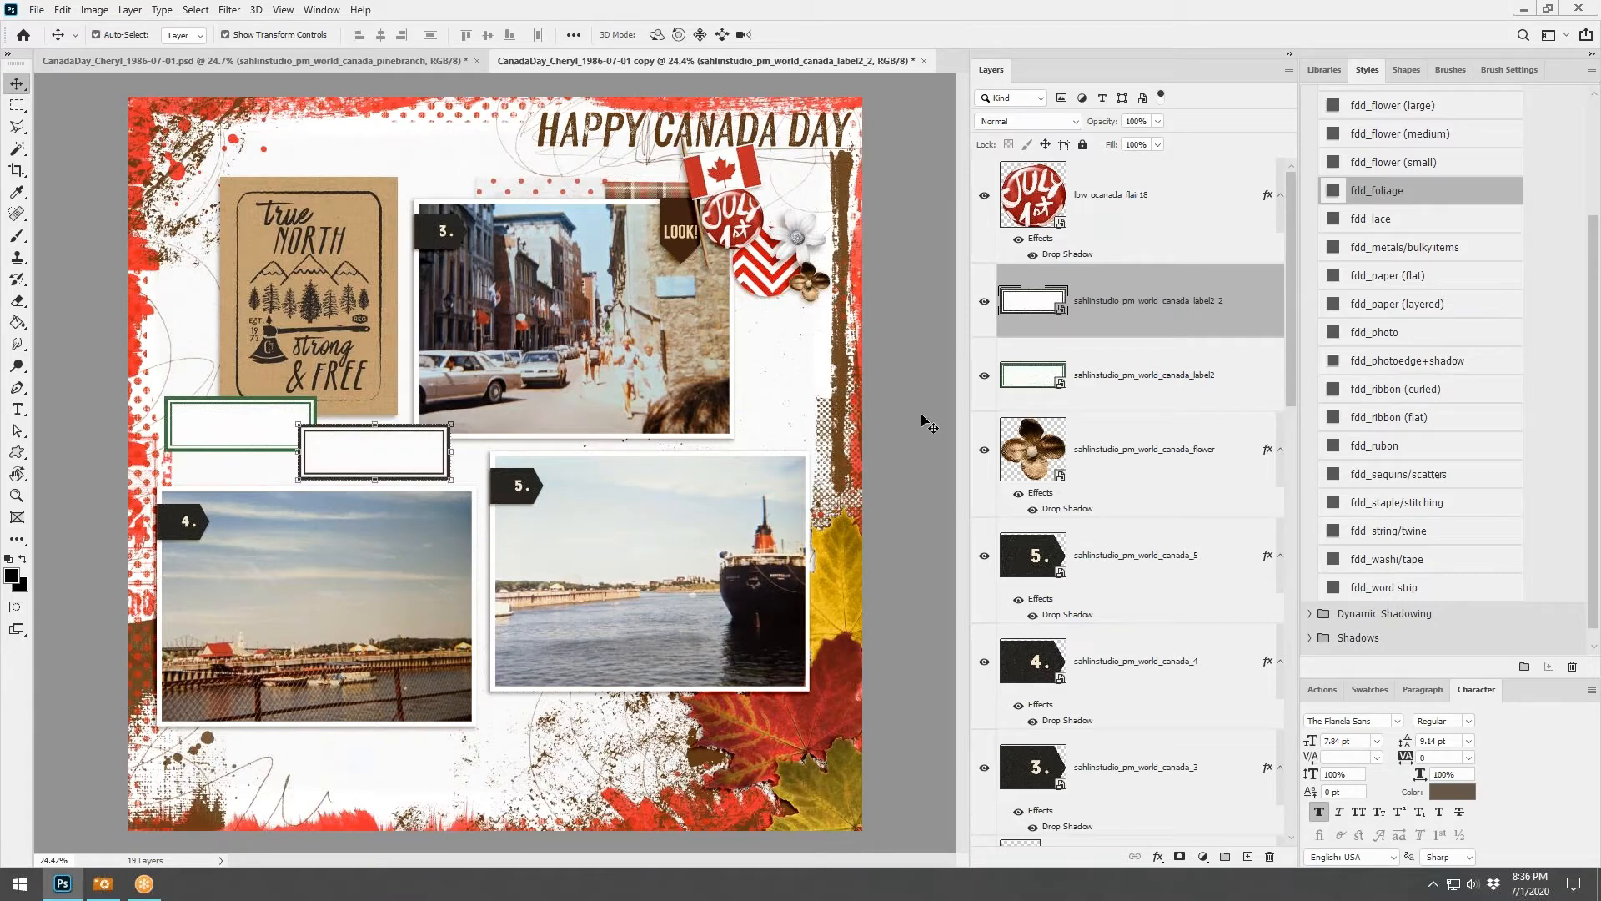
left_click(1139, 385, "shift")
left_click_drag(1139, 385, 1164, 640)
left_click_drag(345, 438, 353, 451)
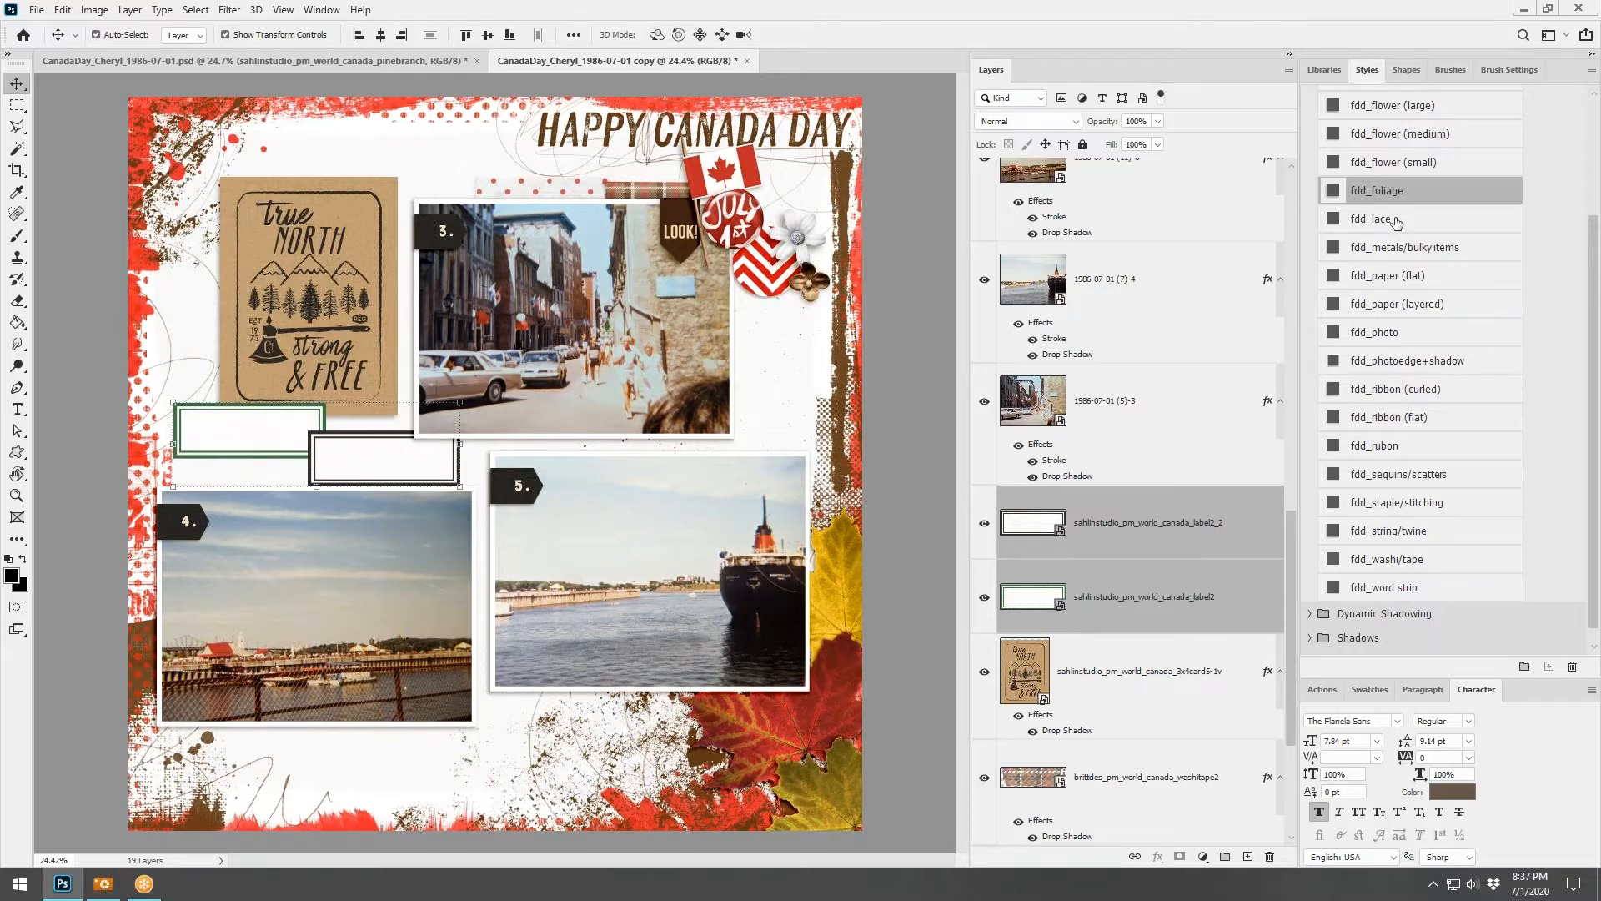
left_click(1388, 275)
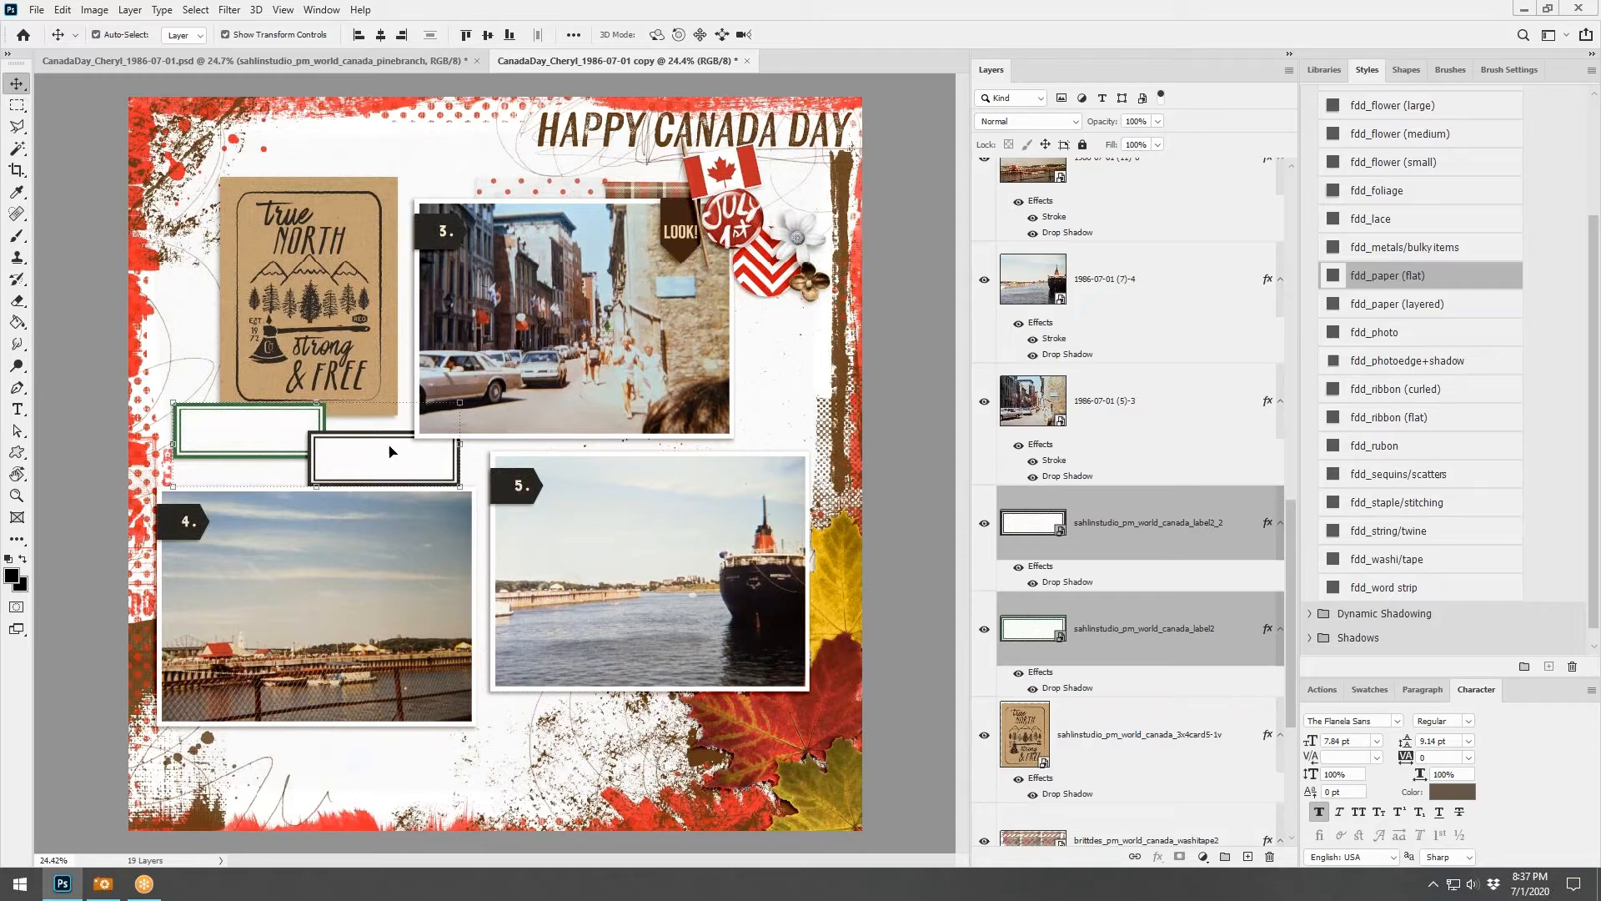
Shift the green and black labels slightly left and lower the True North card a little behind them
left_click(573, 506)
mouse_move(400, 464)
left_mouse_down()
mouse_move(385, 471)
mouse_move(400, 459)
left_mouse_up()
mouse_move(219, 425)
left_mouse_down()
mouse_move(240, 417)
mouse_move(193, 437)
mouse_move(209, 425)
left_mouse_up()
left_click_drag(350, 463, 328, 457)
left_click_drag(354, 351, 355, 362)
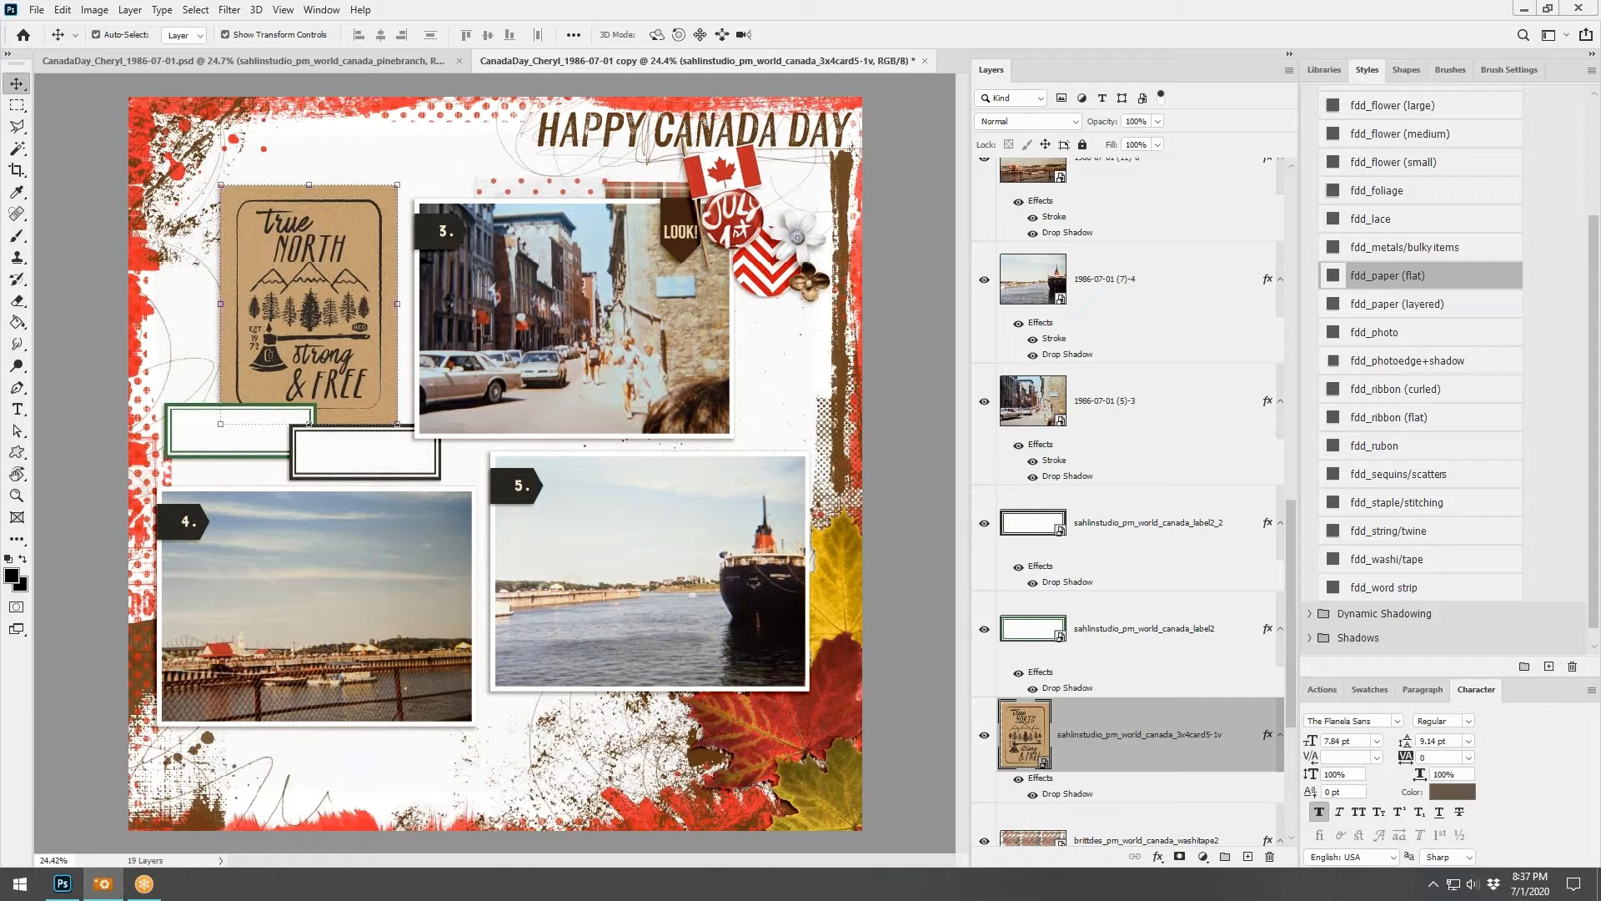
Add the sahlinstudio_pm_world_canada_wa-canadaline-bl along photo 2's lower edge on the Oh Canada page, layered just above the border
left_click(243, 62)
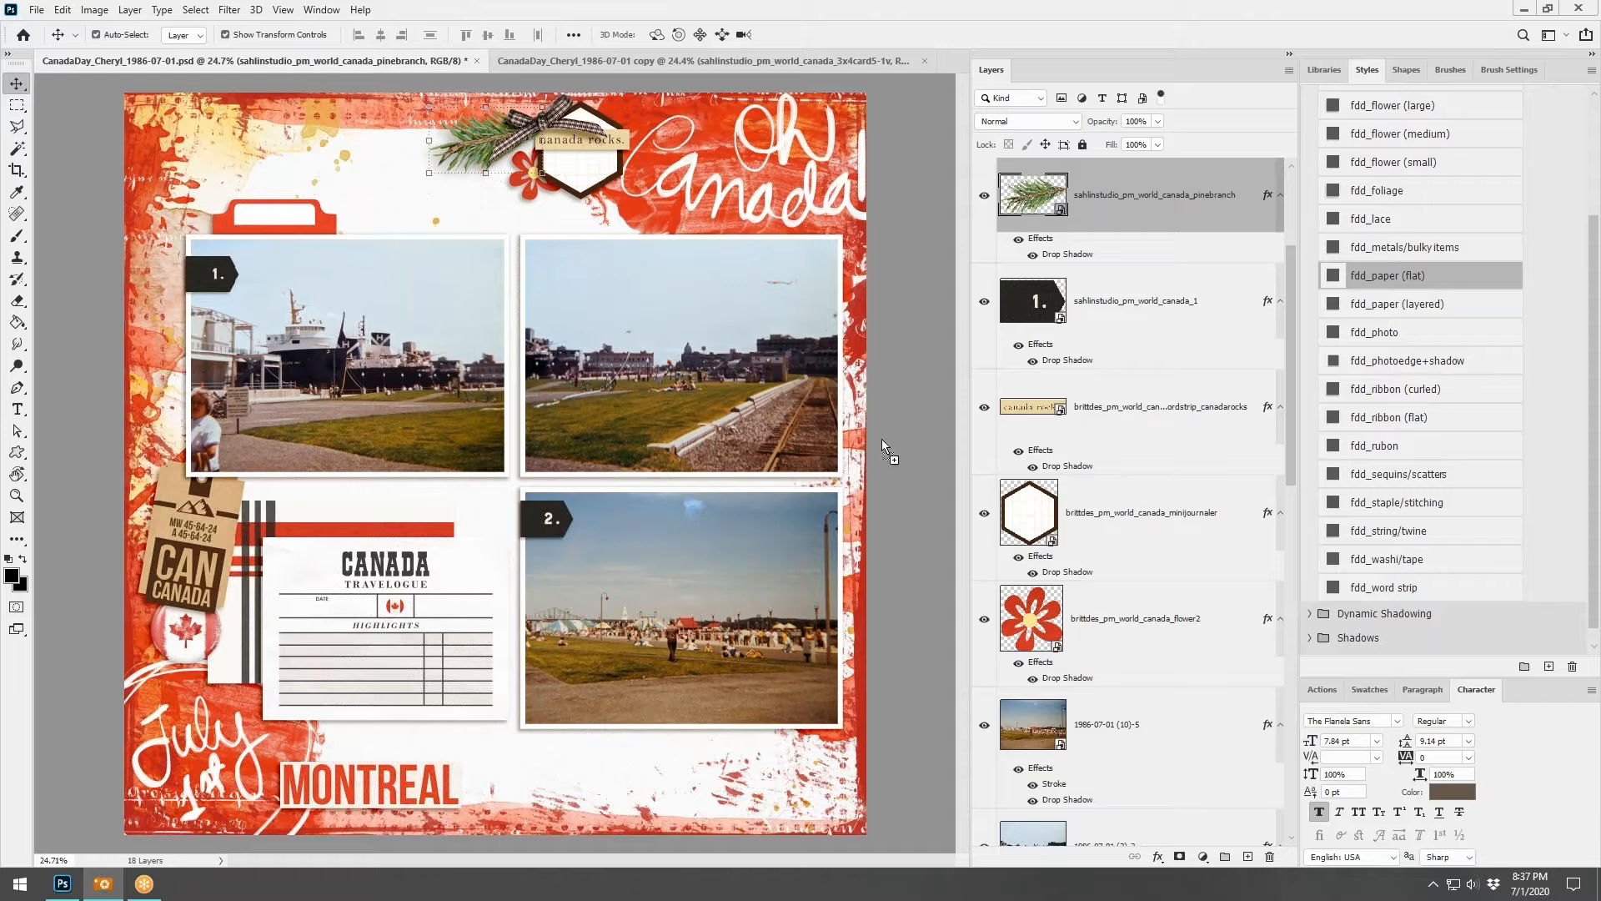
left_click_drag(883, 442, 465, 617)
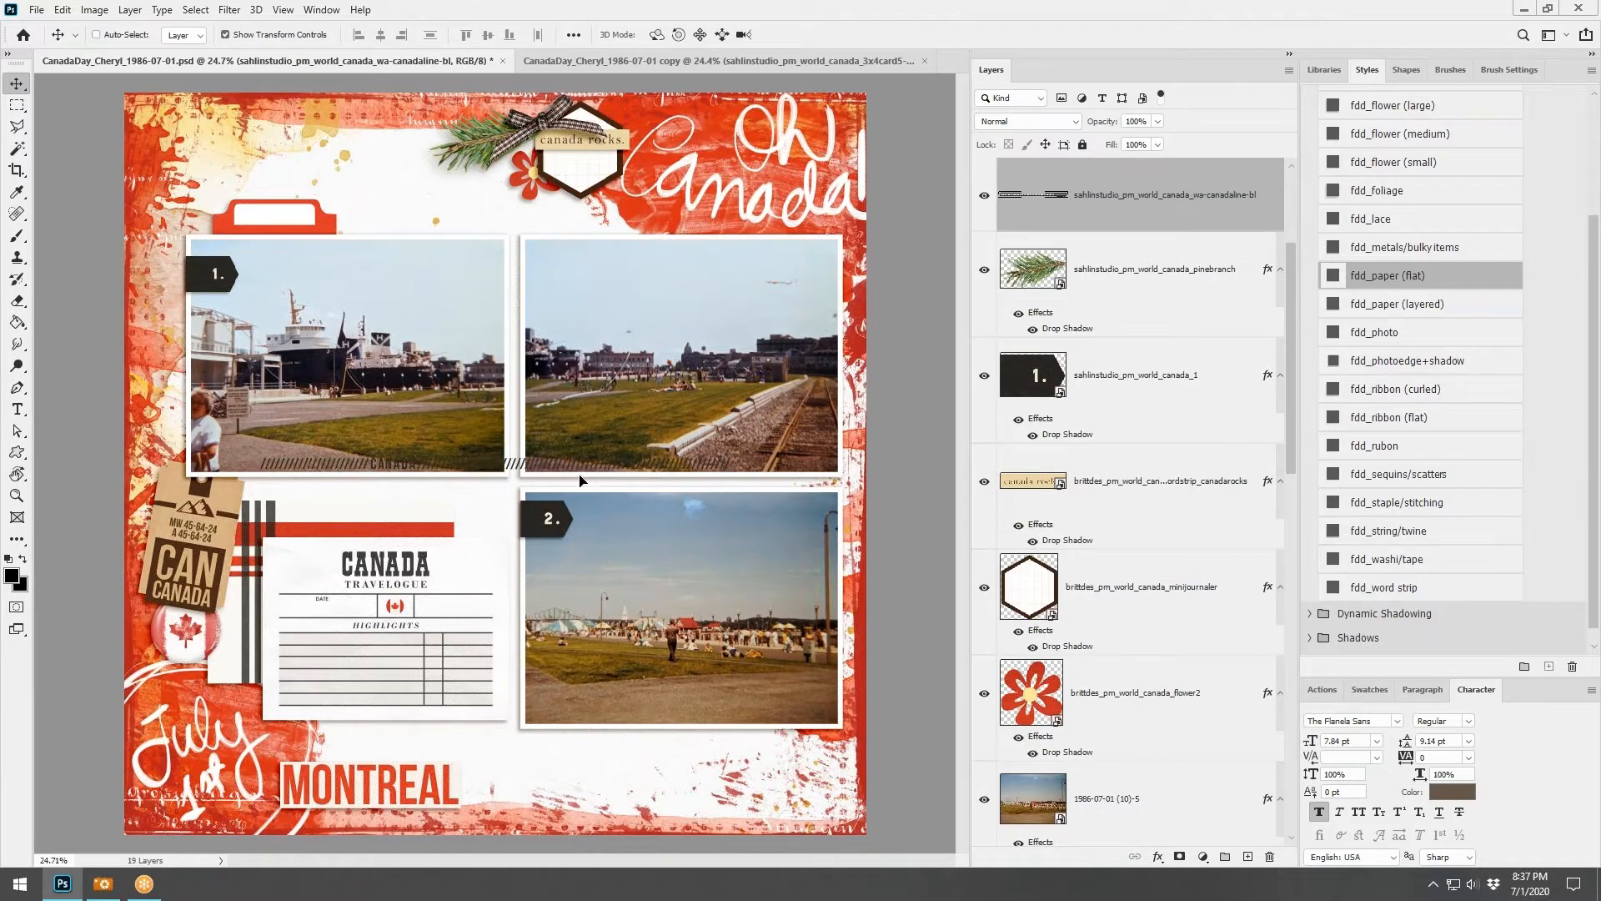
left_click_drag(584, 469, 843, 741)
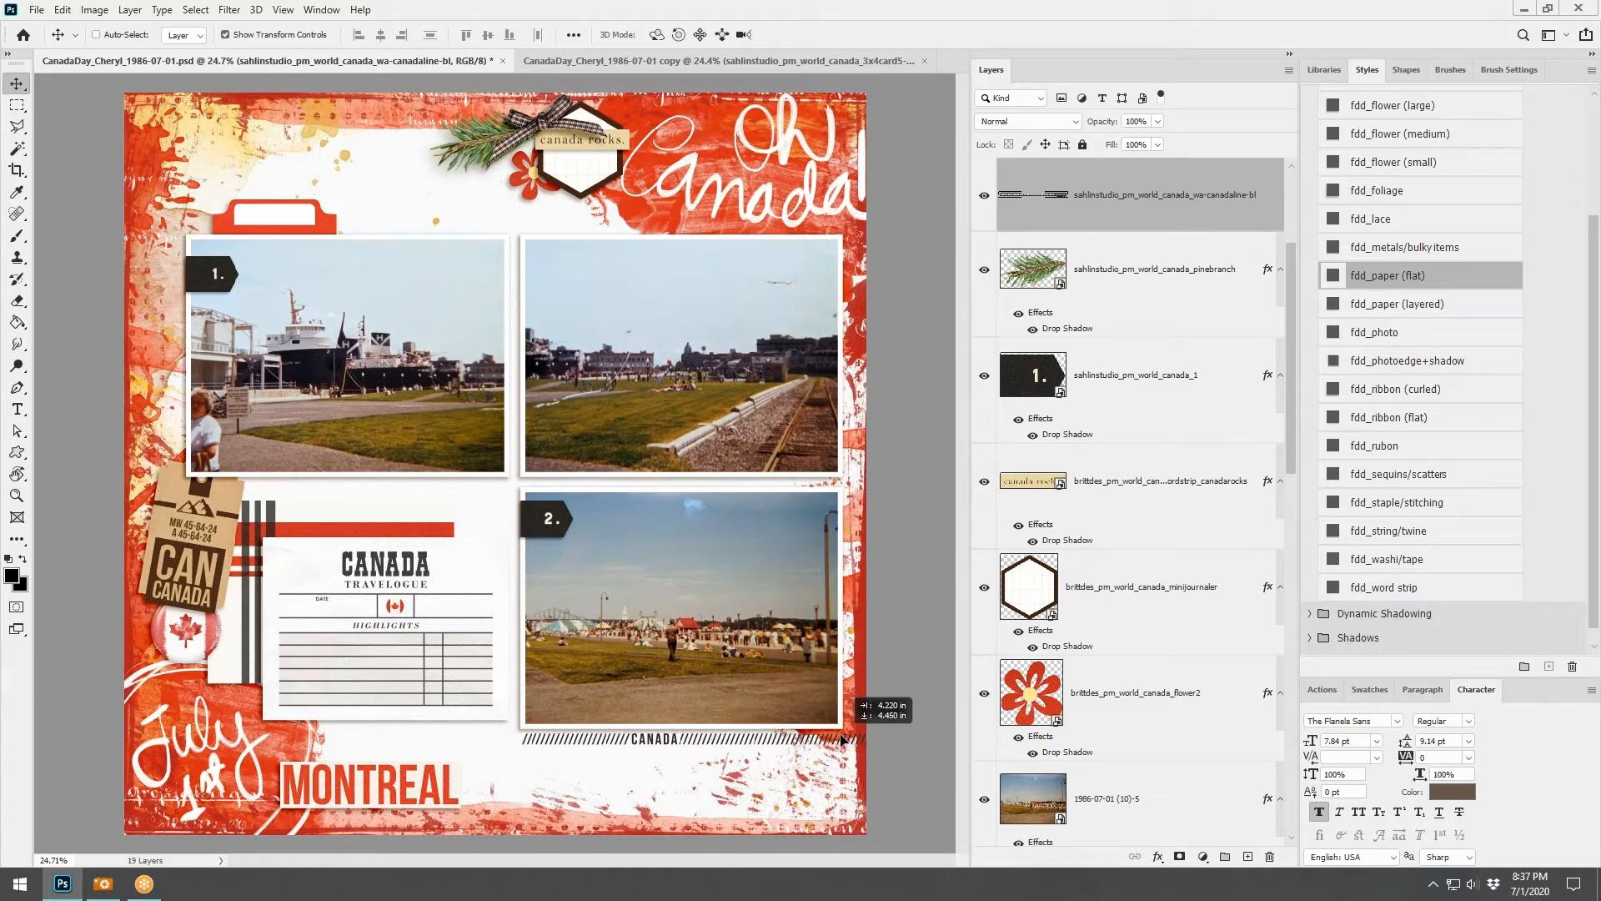
scroll(1168, 584, "down", 3)
left_click_drag(1217, 899, 1186, 707)
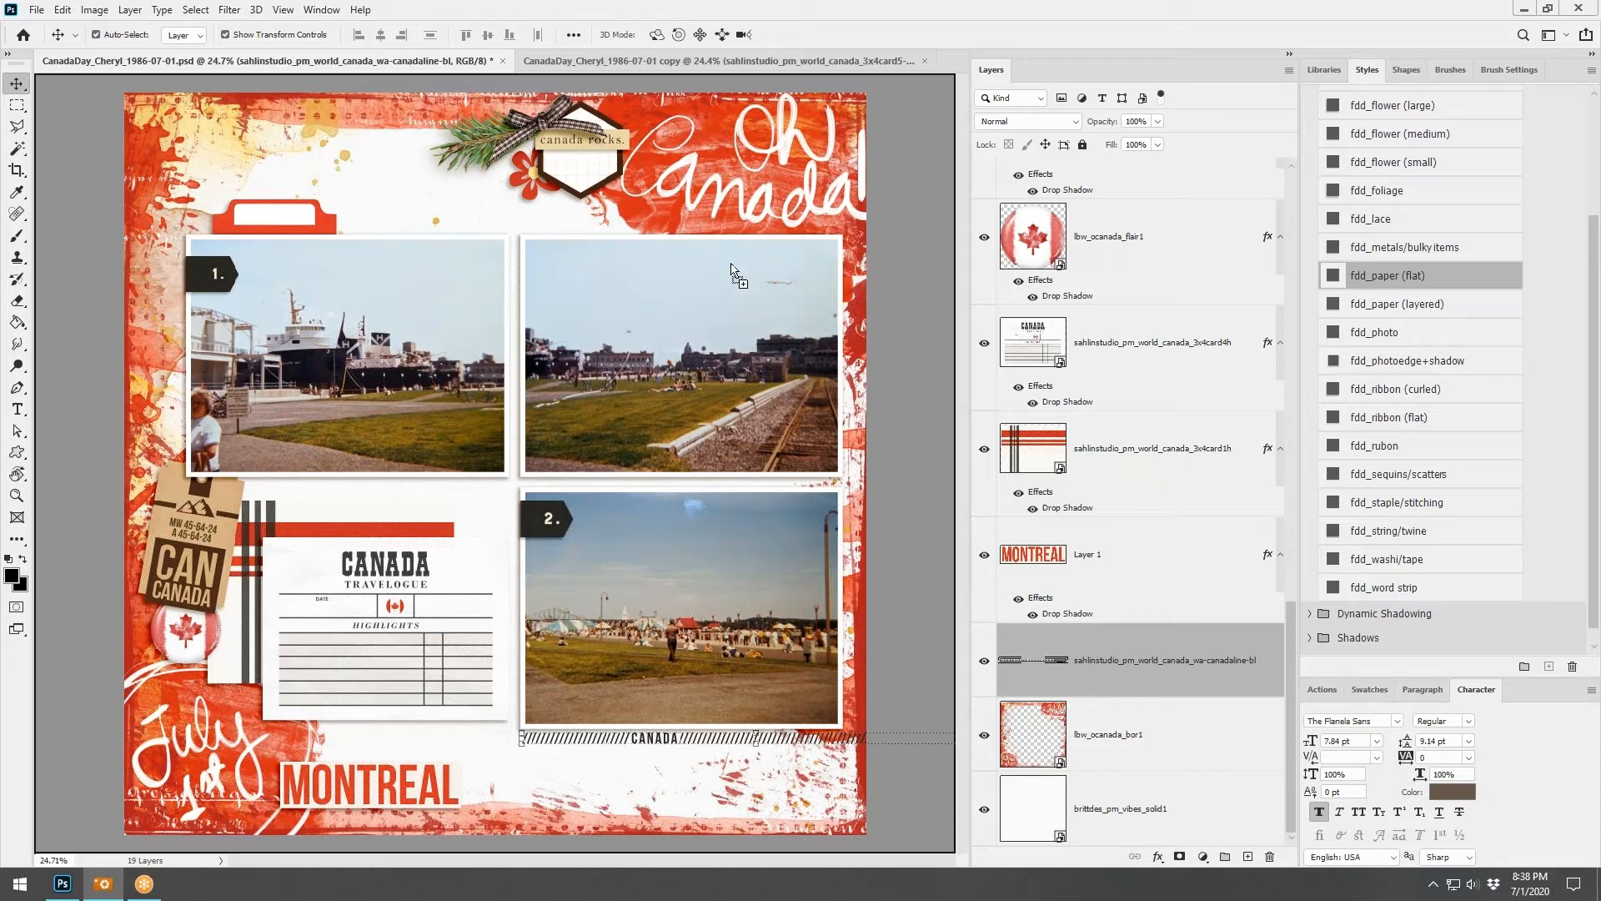
Add the sahlinstudio_pm_vibes_artsy_tornbit behind the pine branch and bow, and apply the fdd_paper (flat) shadow style
key("ctrl+v")
left_click_drag(515, 474, 486, 152)
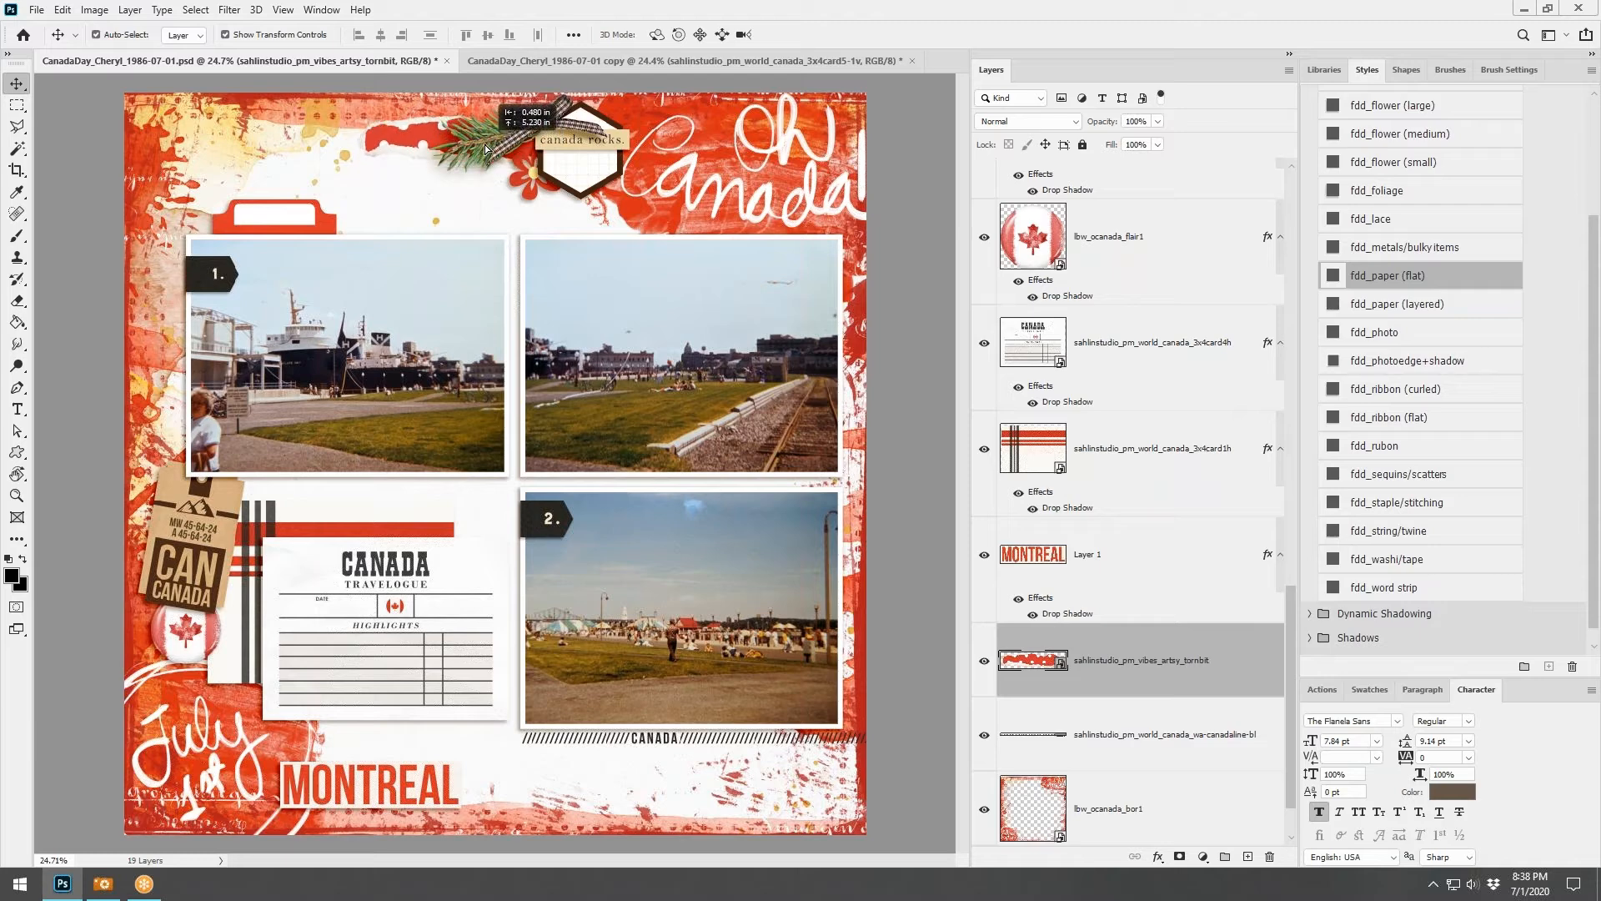
left_click(1392, 276)
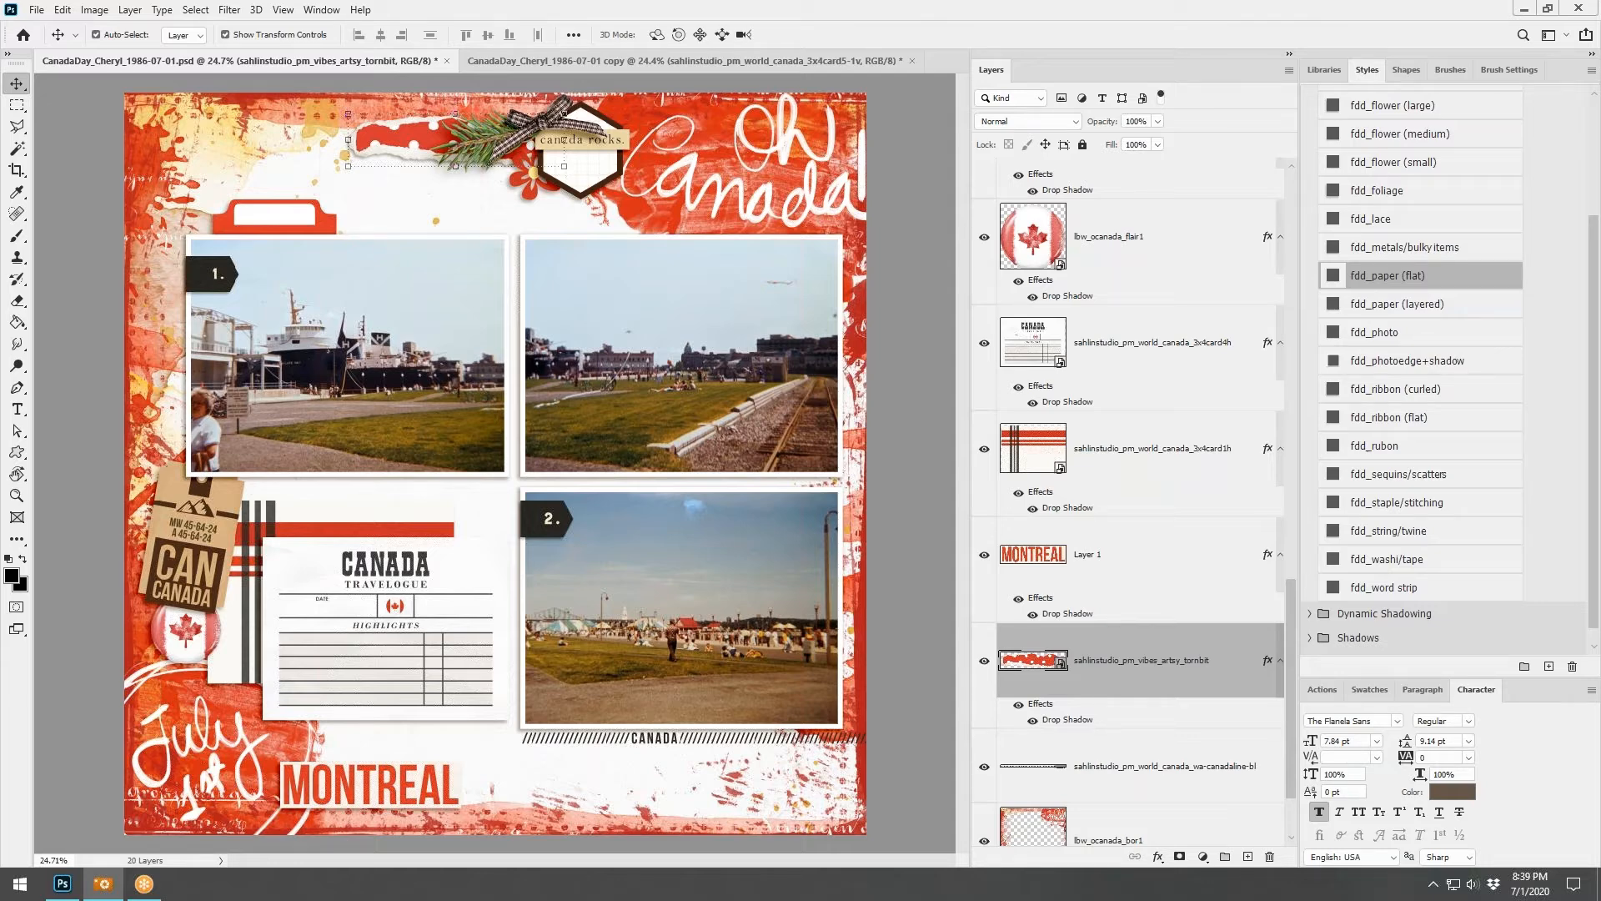
Add brittdes_pm_vibes_ticket1 beneath the flair cluster beside photo 3 on the Happy Canada Day page, rotated about 12°, with the fdd_paper (layered) style
left_click(542, 60)
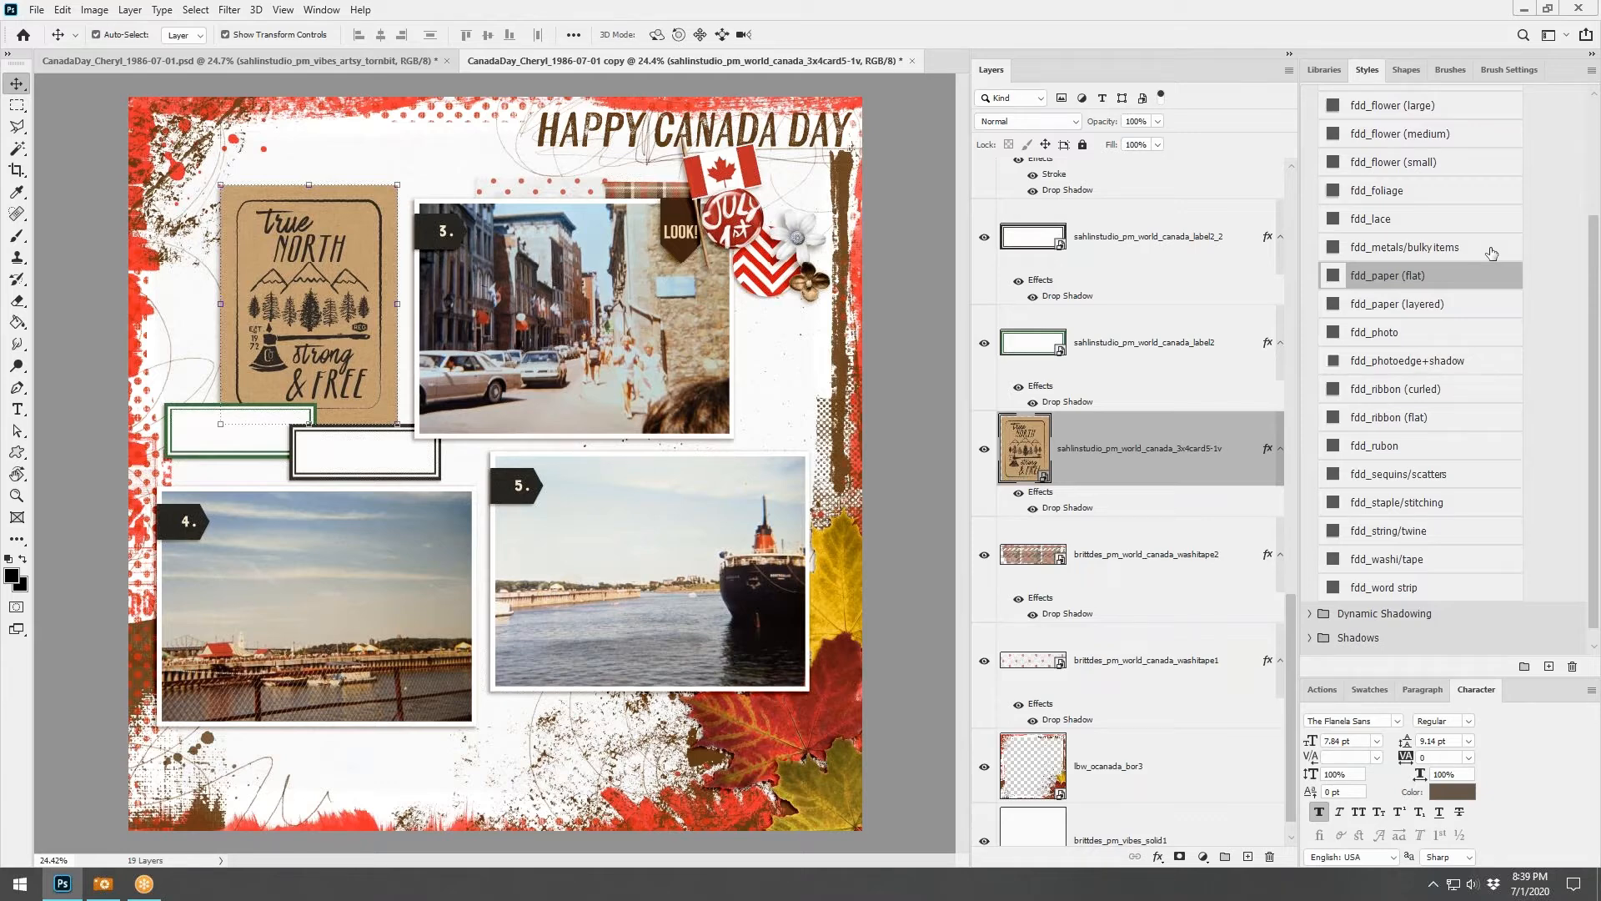
key("alt+Tab")
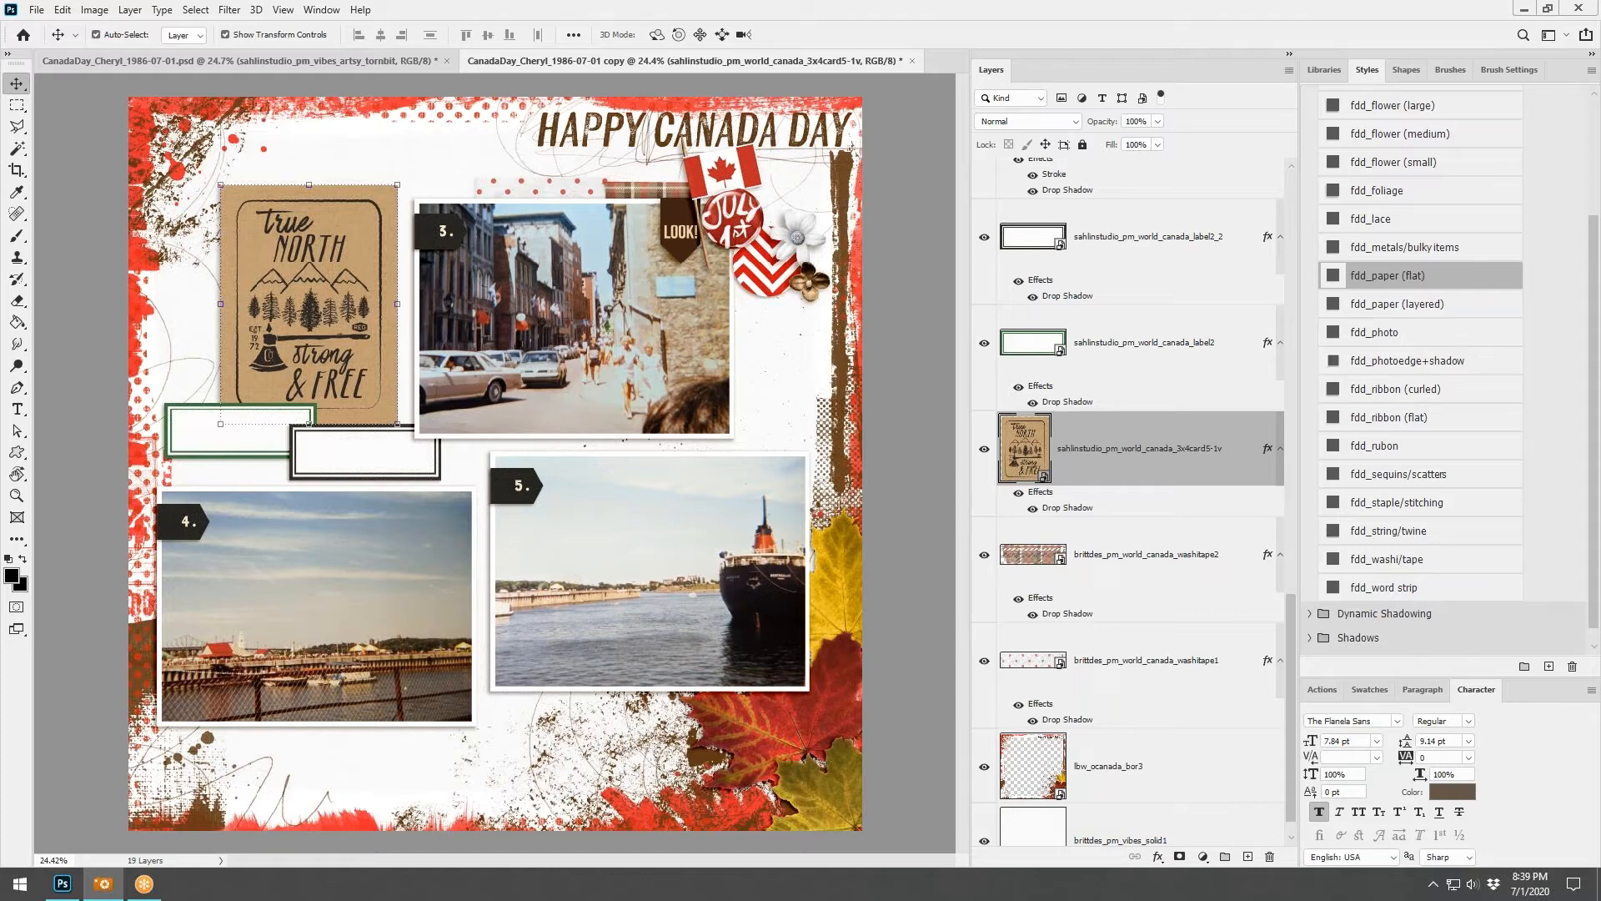
key("ctrl+v")
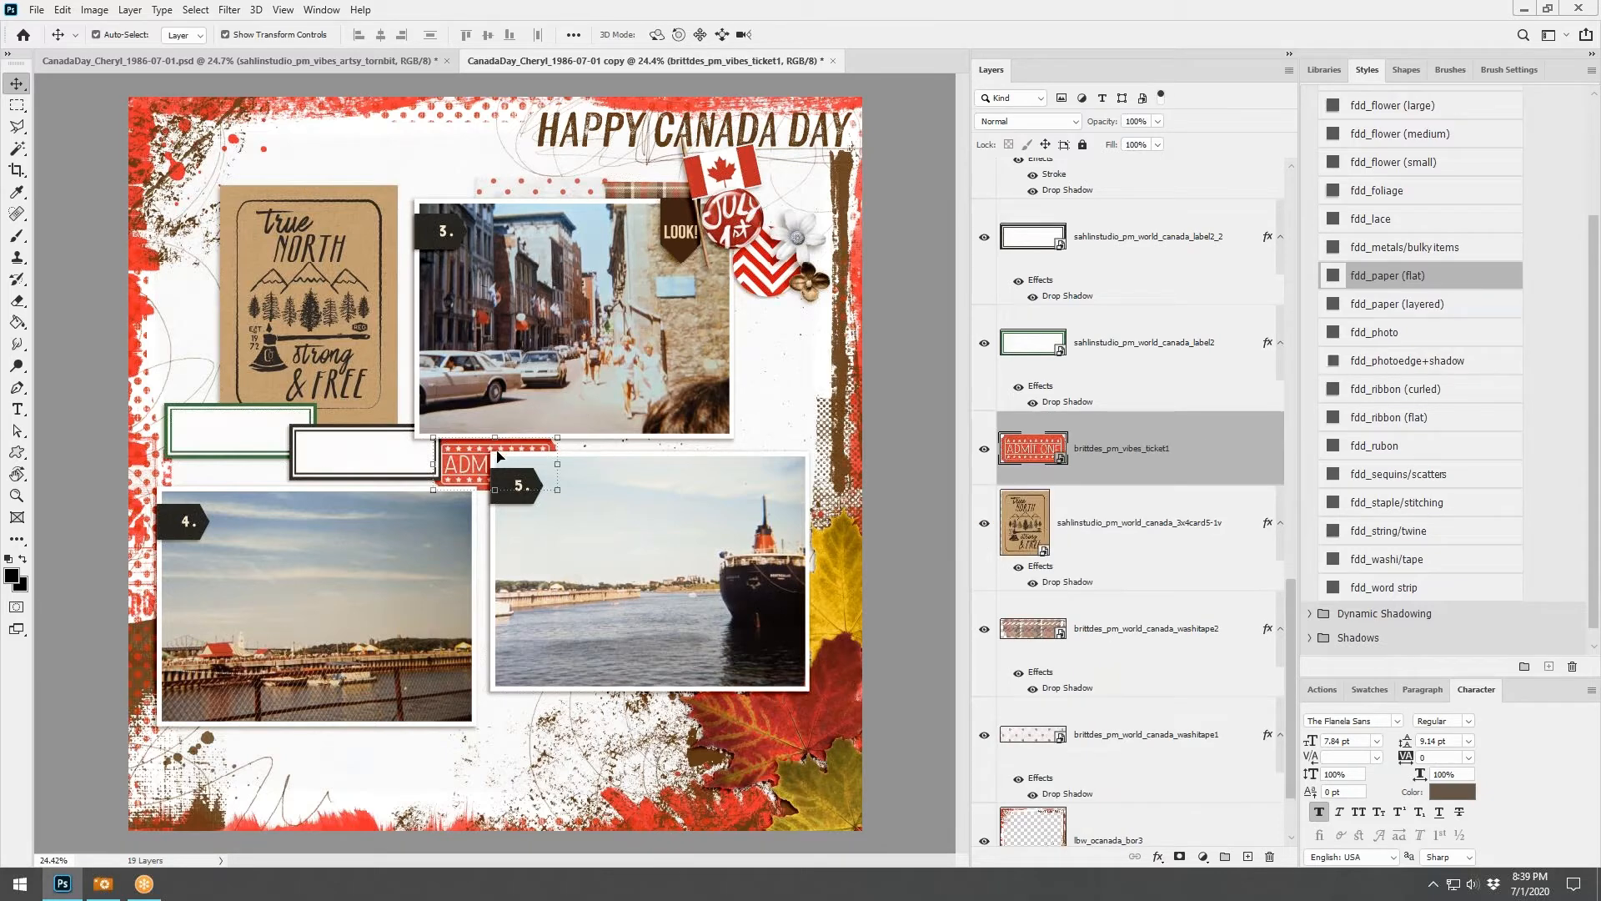
left_click_drag(508, 438, 786, 293)
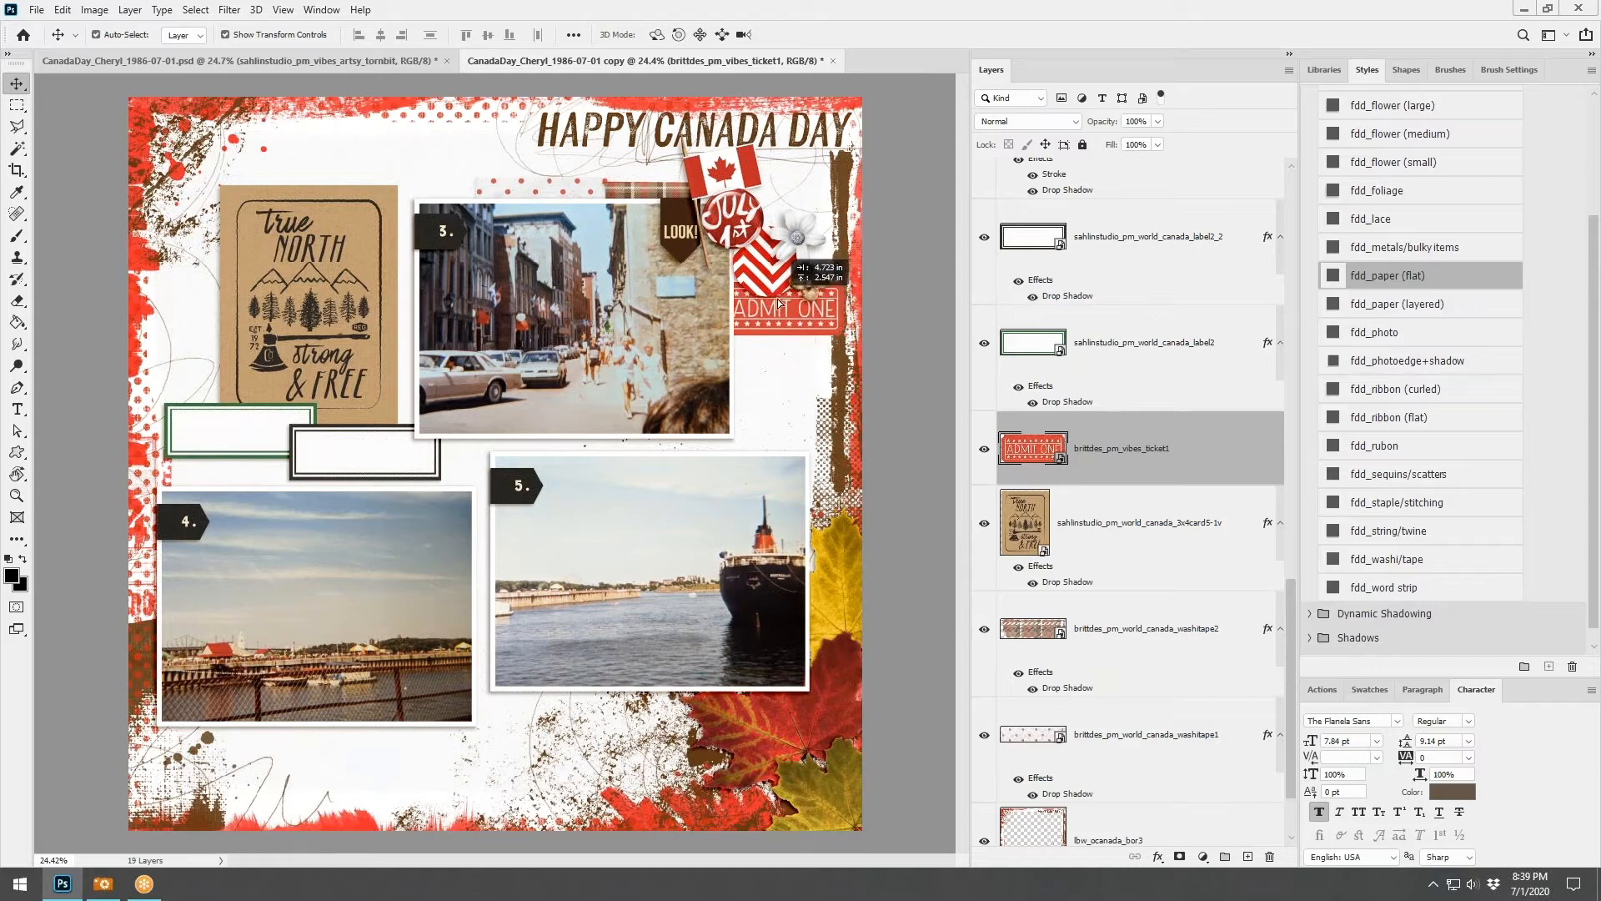
key("ctrl+t")
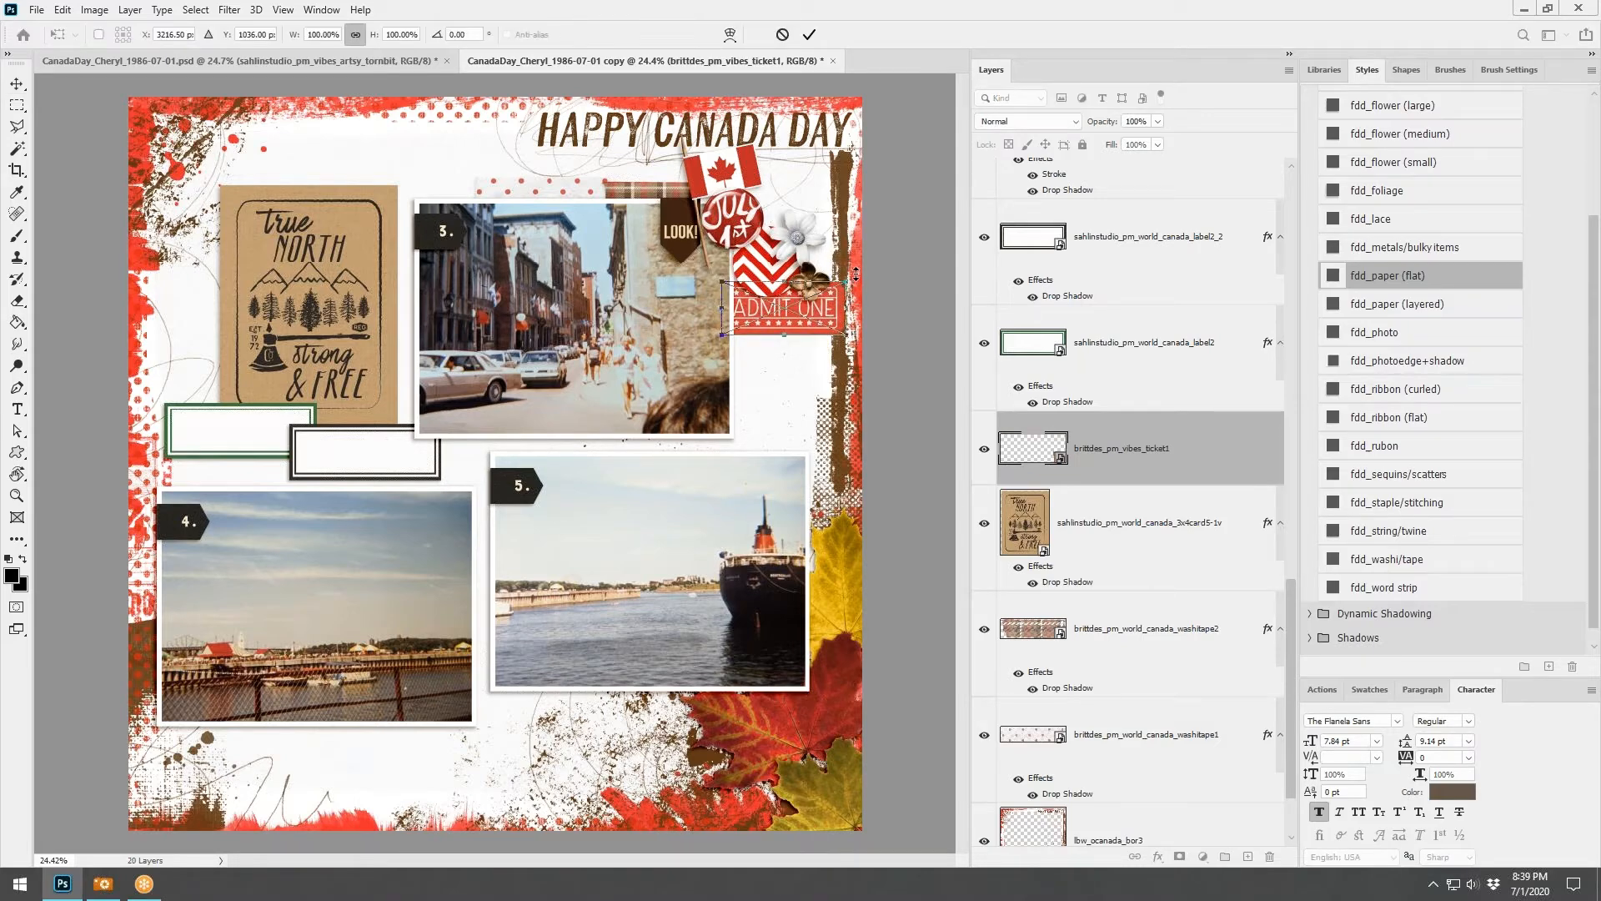
left_click_drag(857, 277, 862, 293)
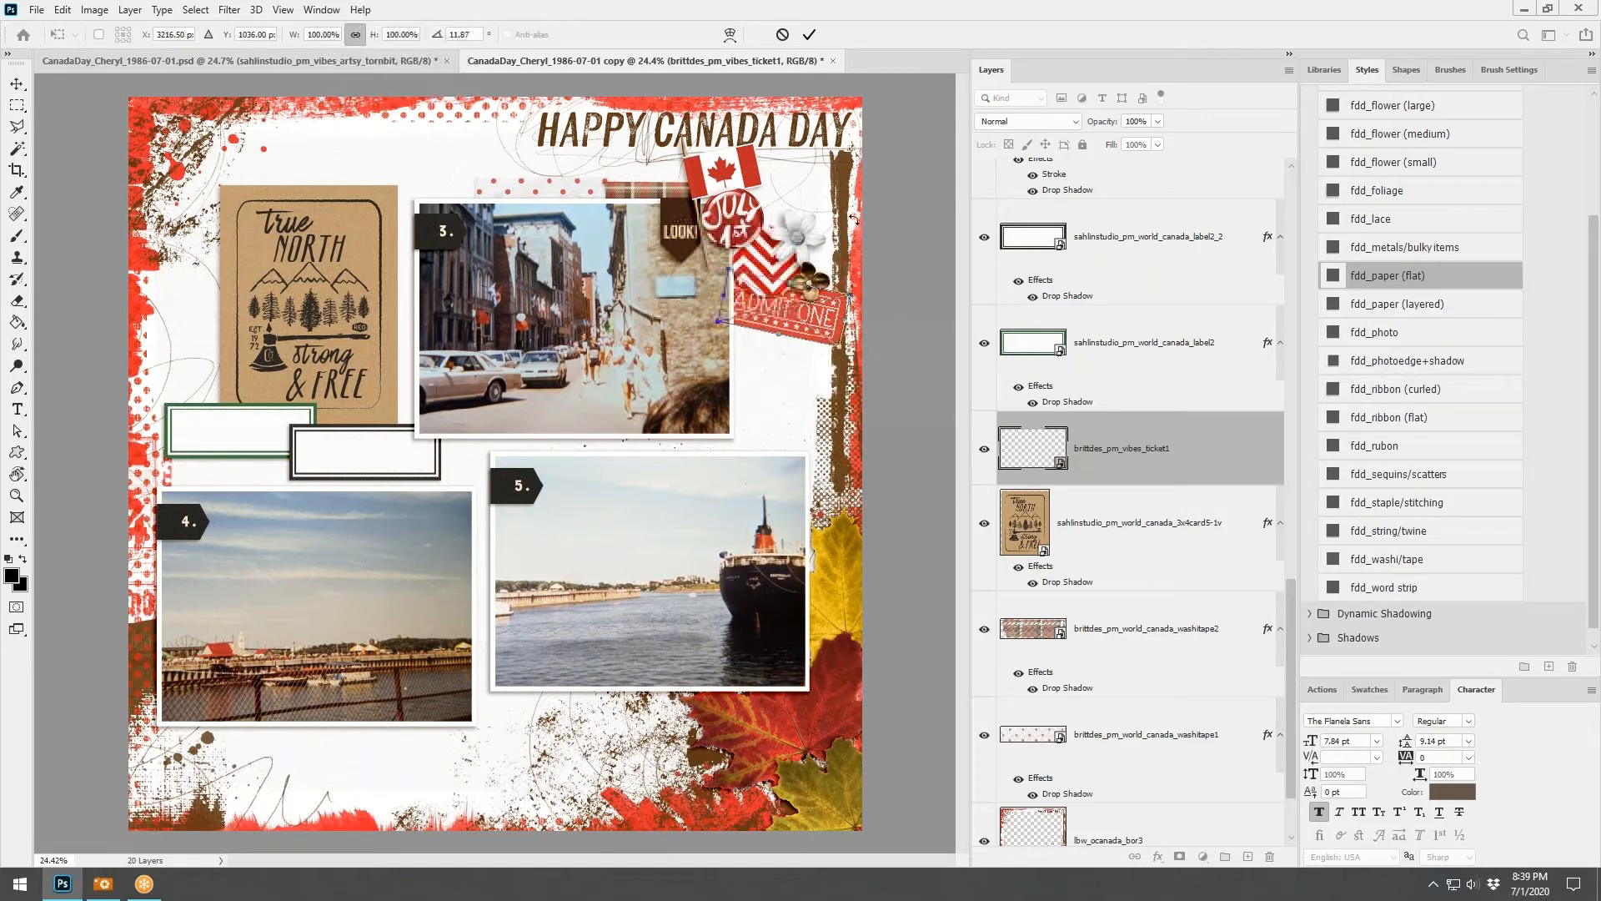
left_click(809, 34)
left_click(1359, 303)
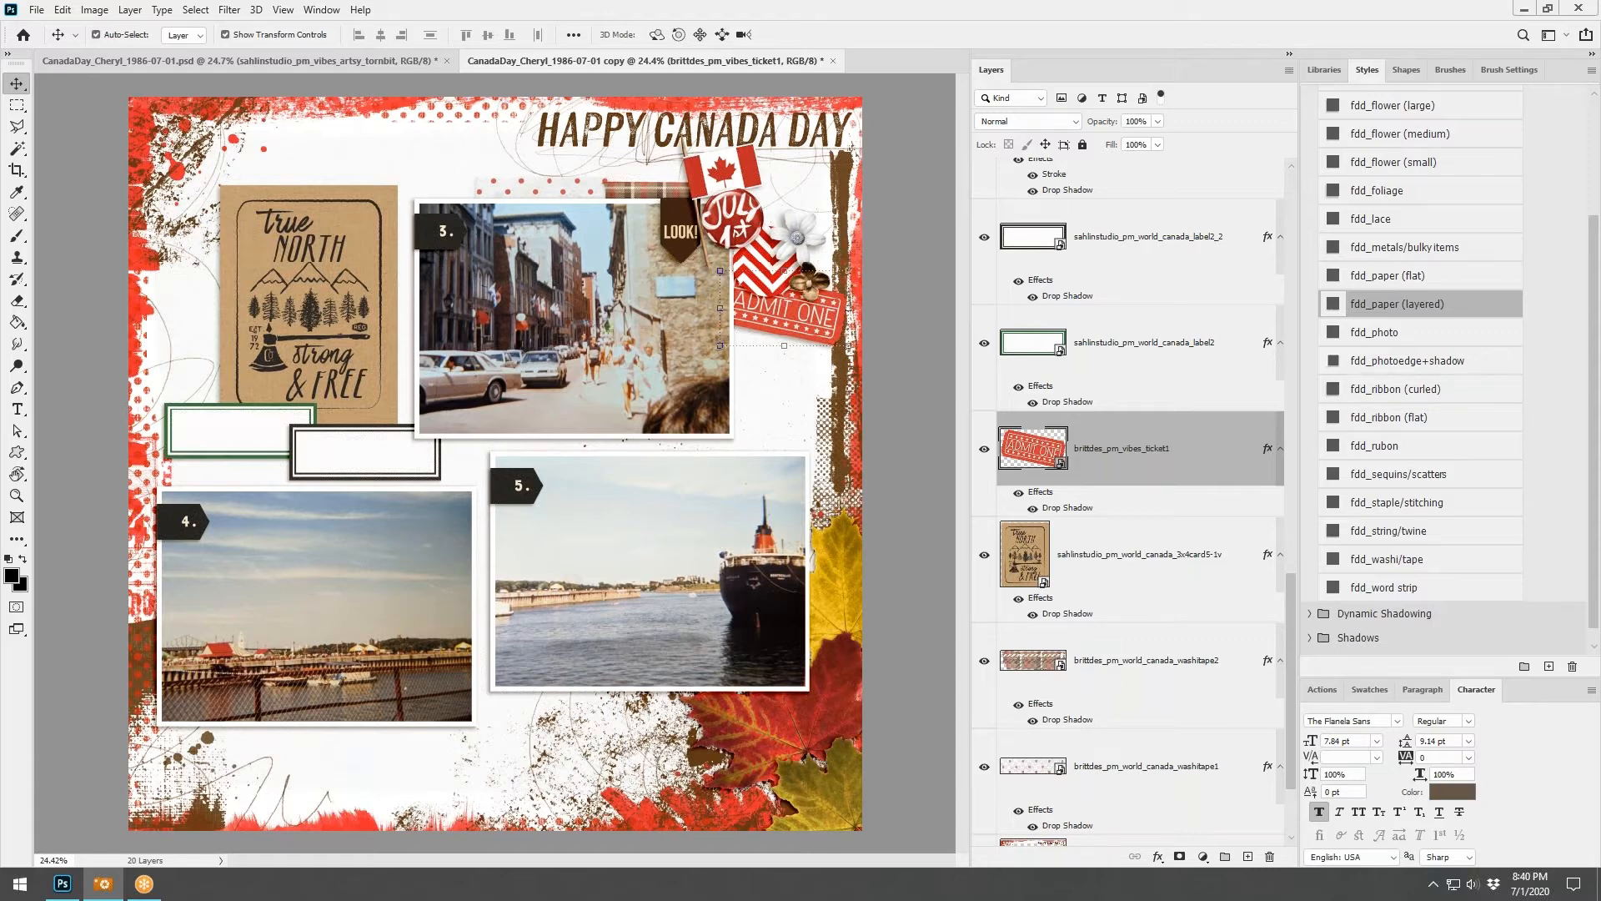
Add the brittdes_pm_adventure_pins_camera just below the Admit One ticket beside photo 3 and apply the fdd_paper (layered) style
left_click(257, 63)
left_click(656, 58)
key("ctrl+v")
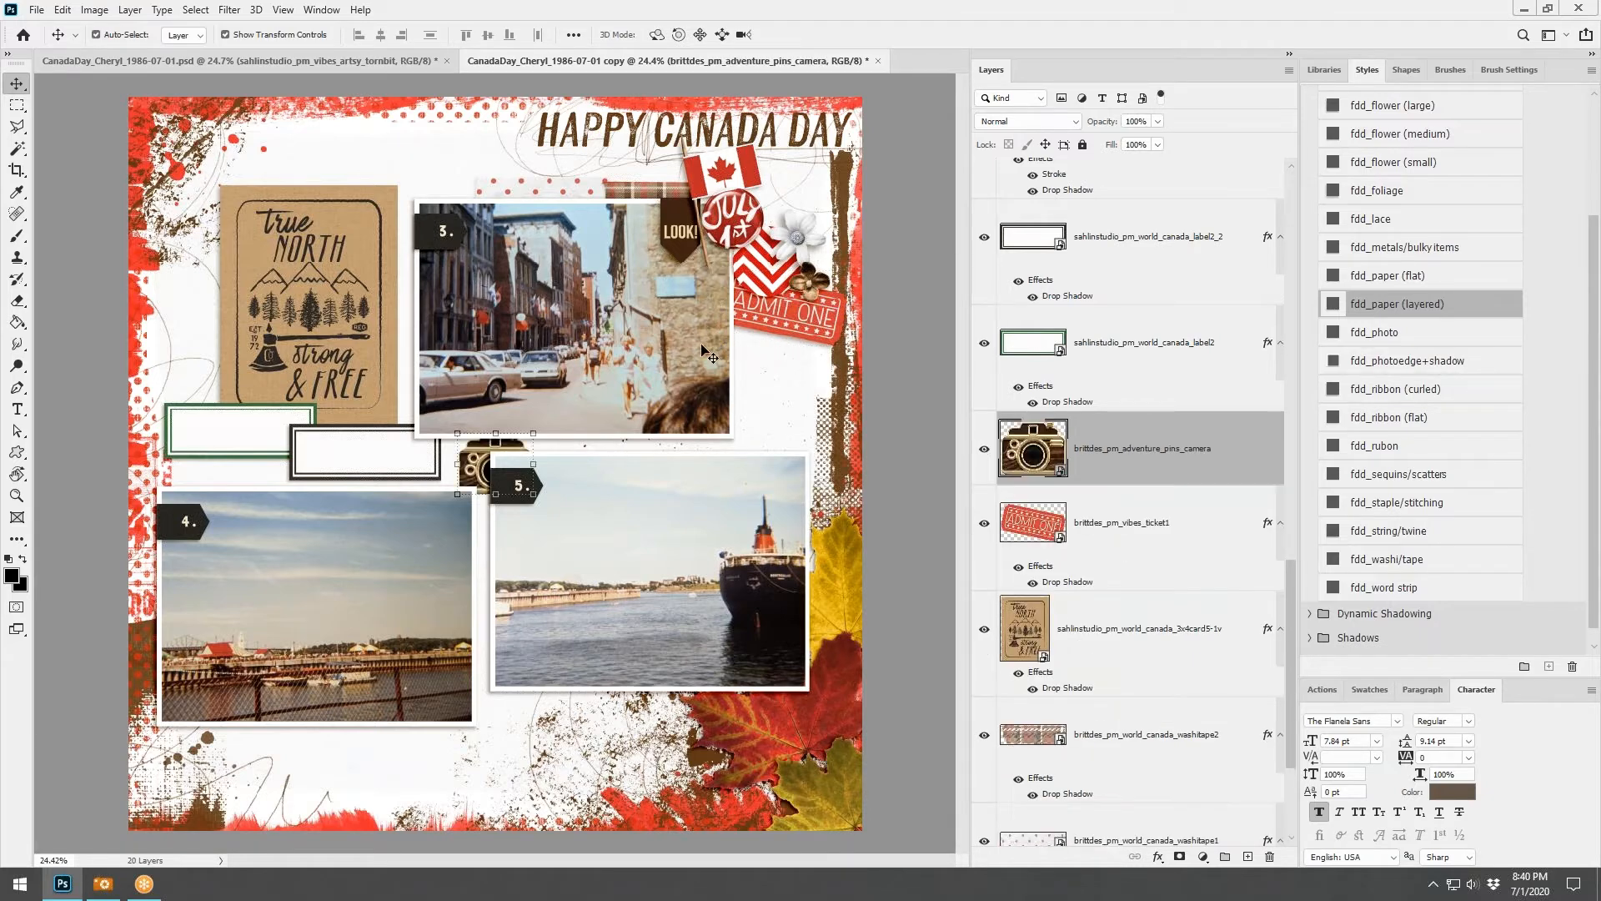
left_click_drag(479, 464, 782, 339)
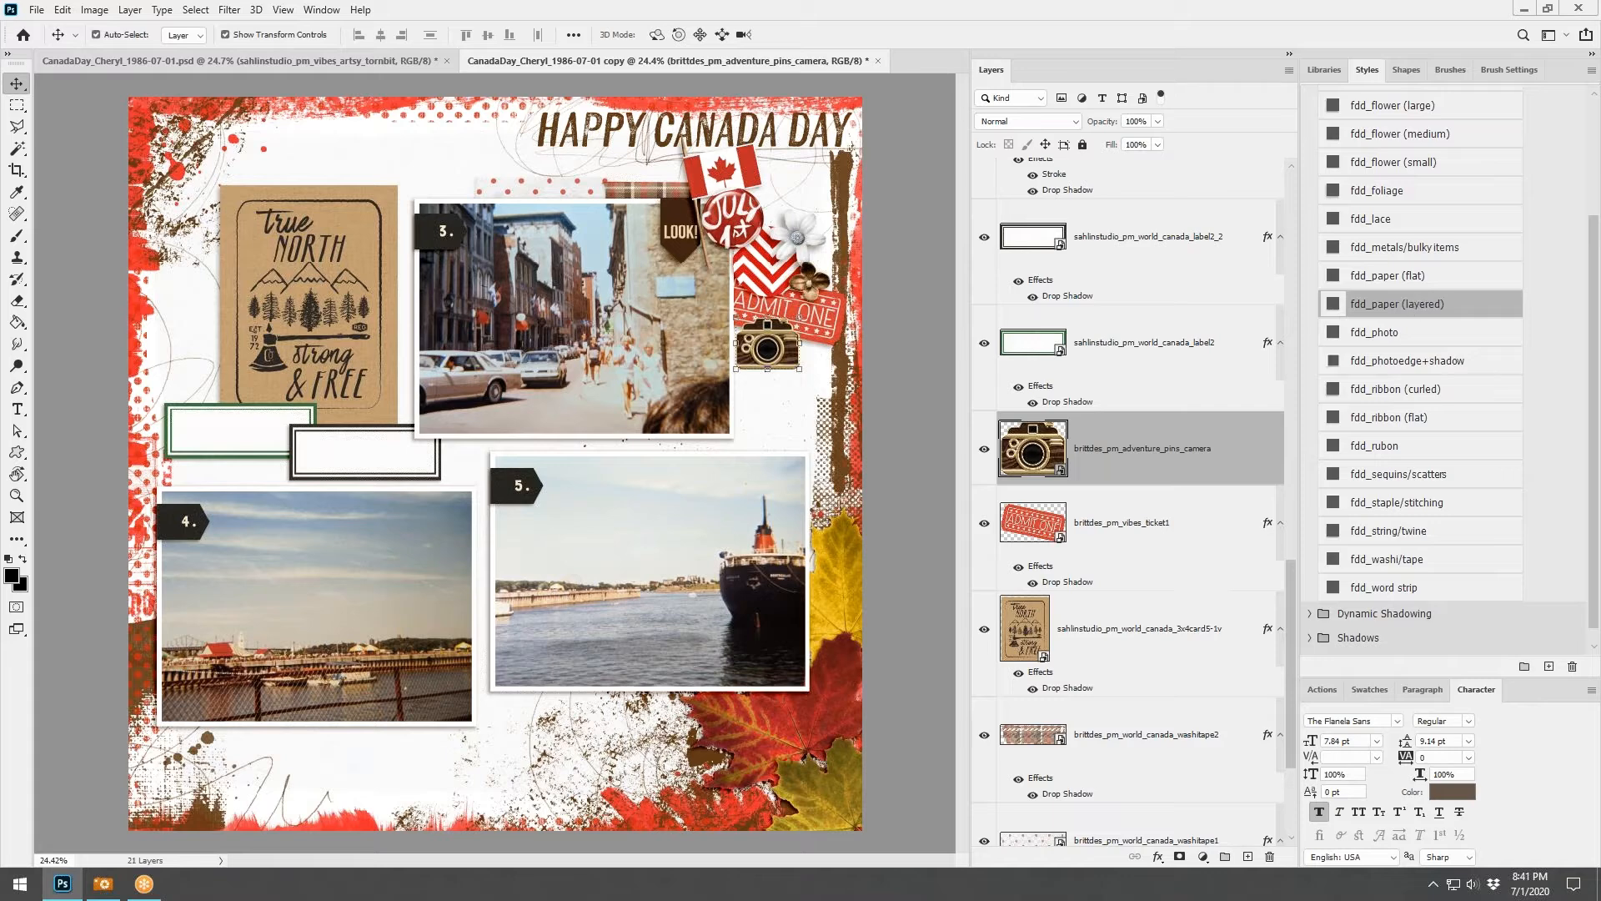
left_click(1416, 305)
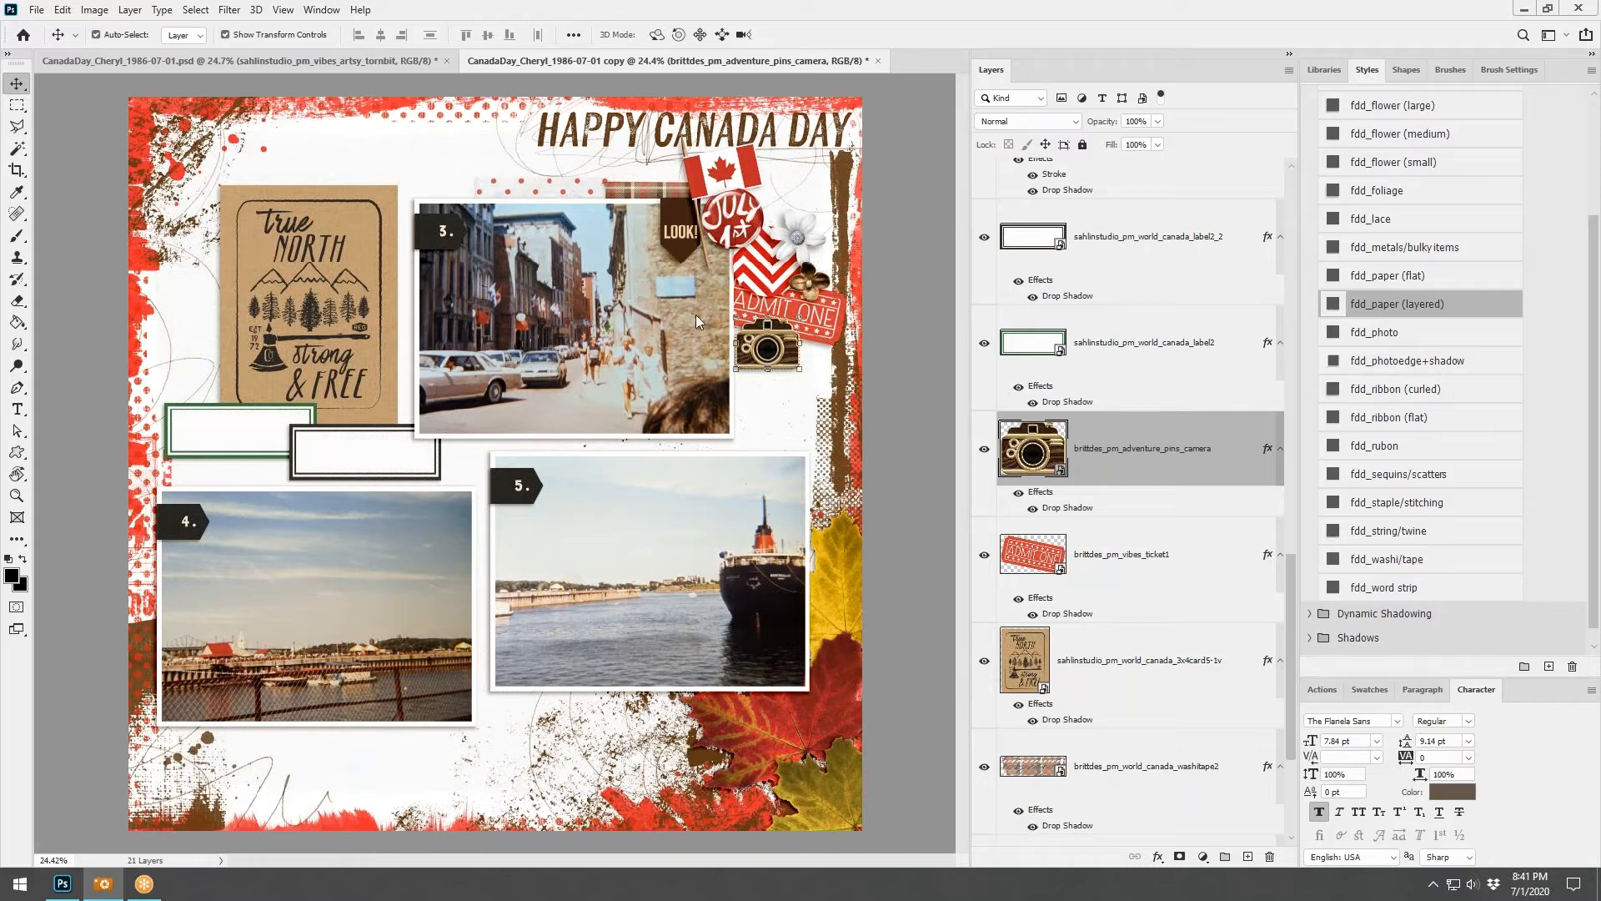
Replace the gold pins camera beside photo 3 with brittdes_pm_adventure_camera and apply the fdd_paper (layered) style to it
left_click_drag(1600, 399, 685, 393)
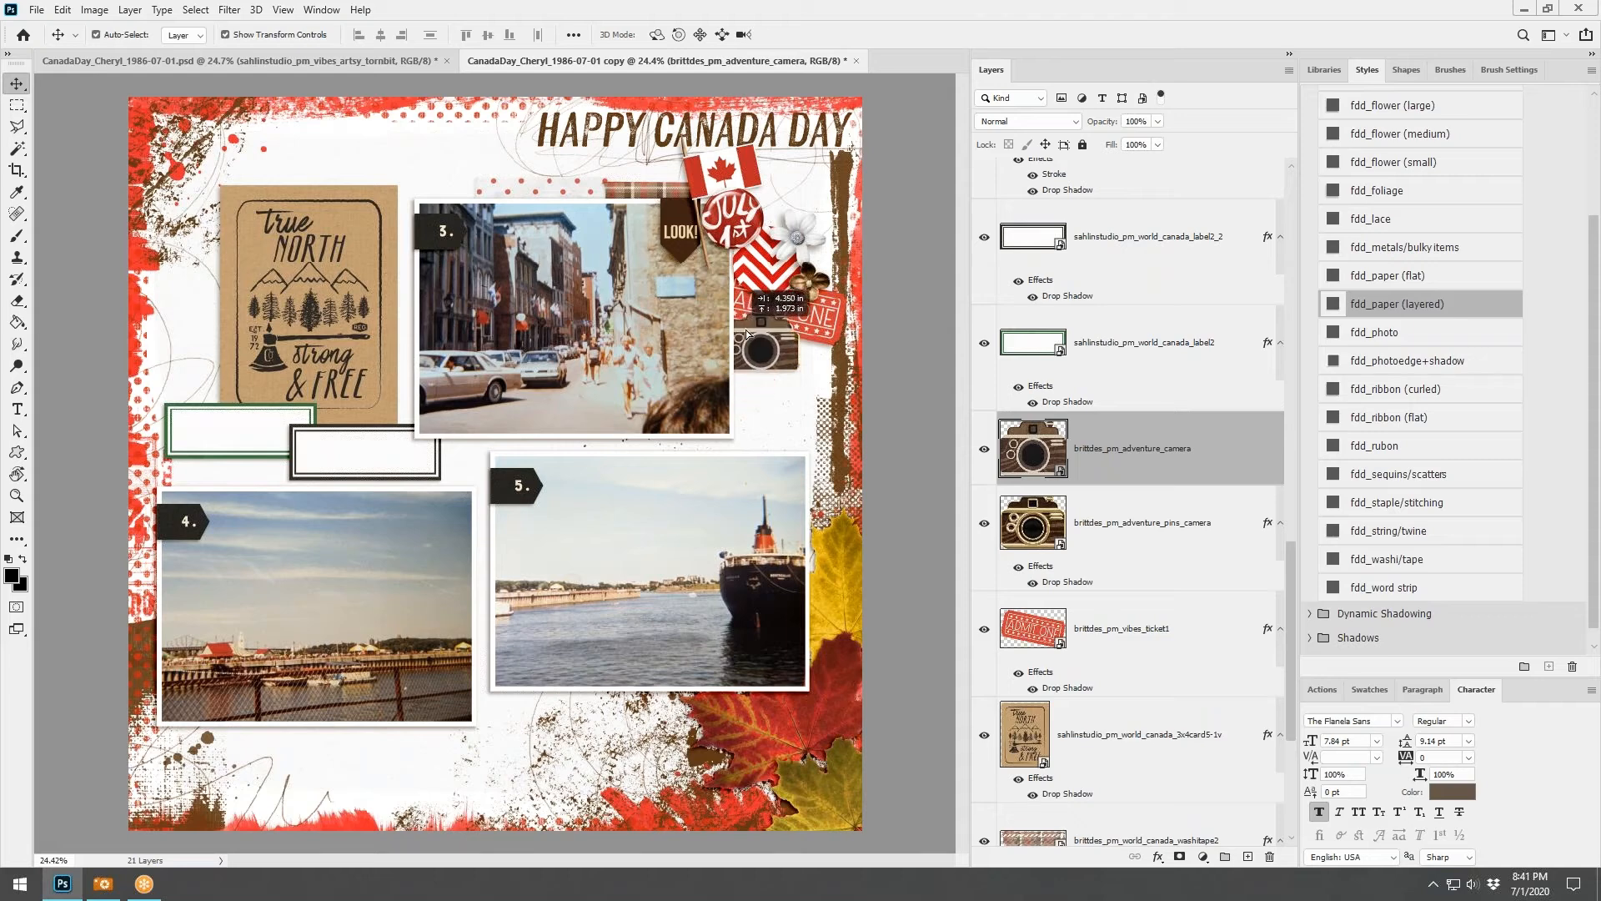
right_click(1178, 516)
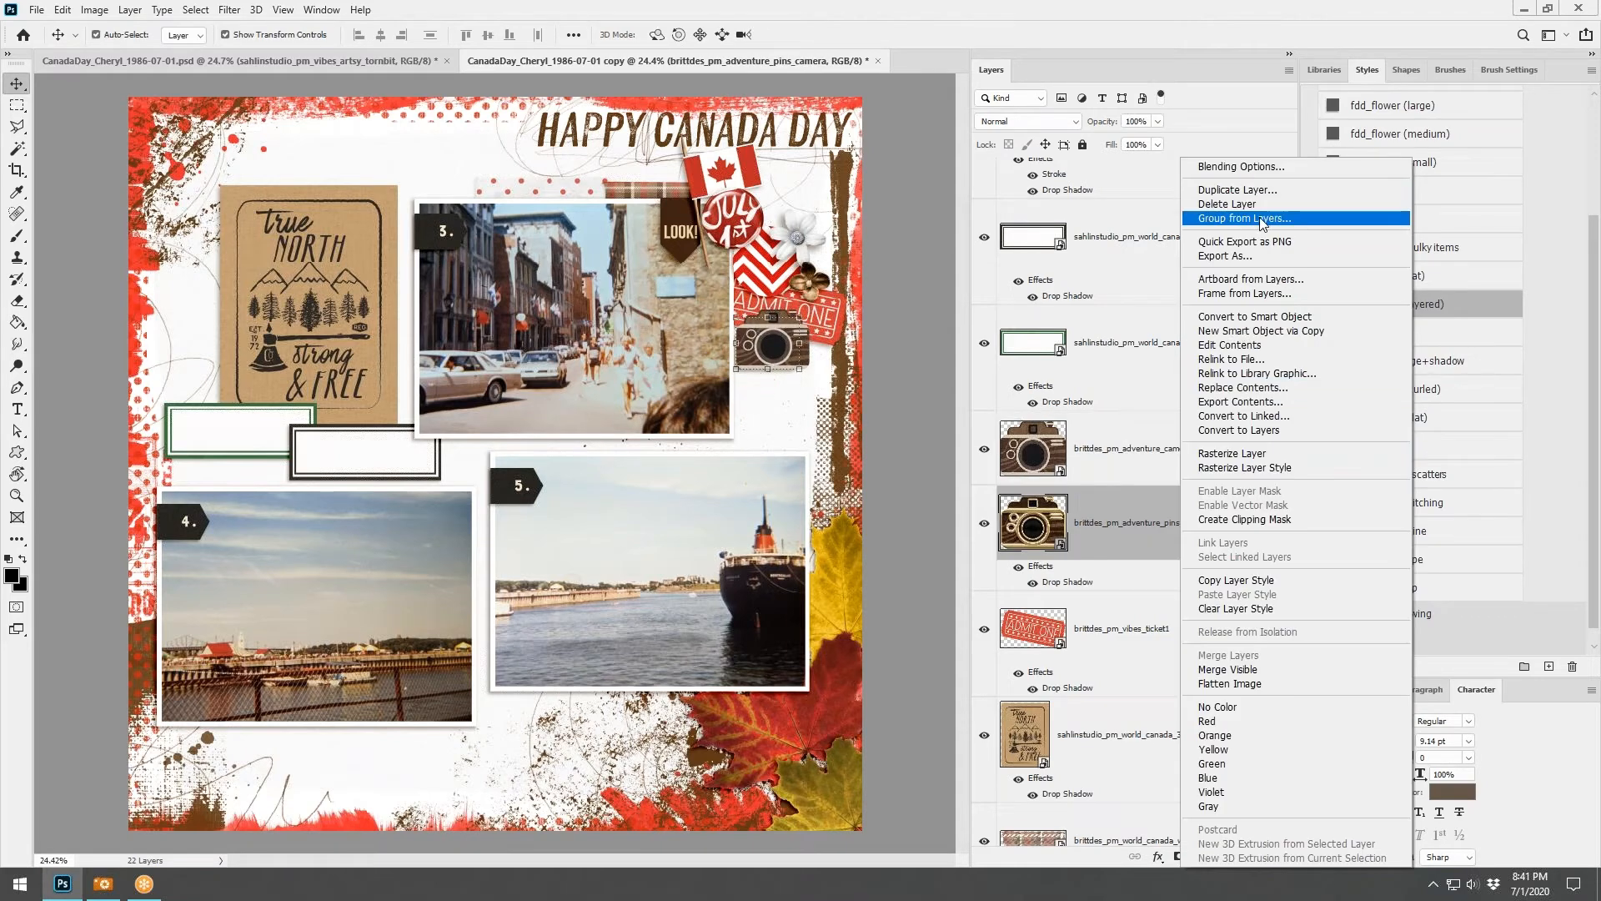
left_click(1226, 205)
left_click(1408, 313)
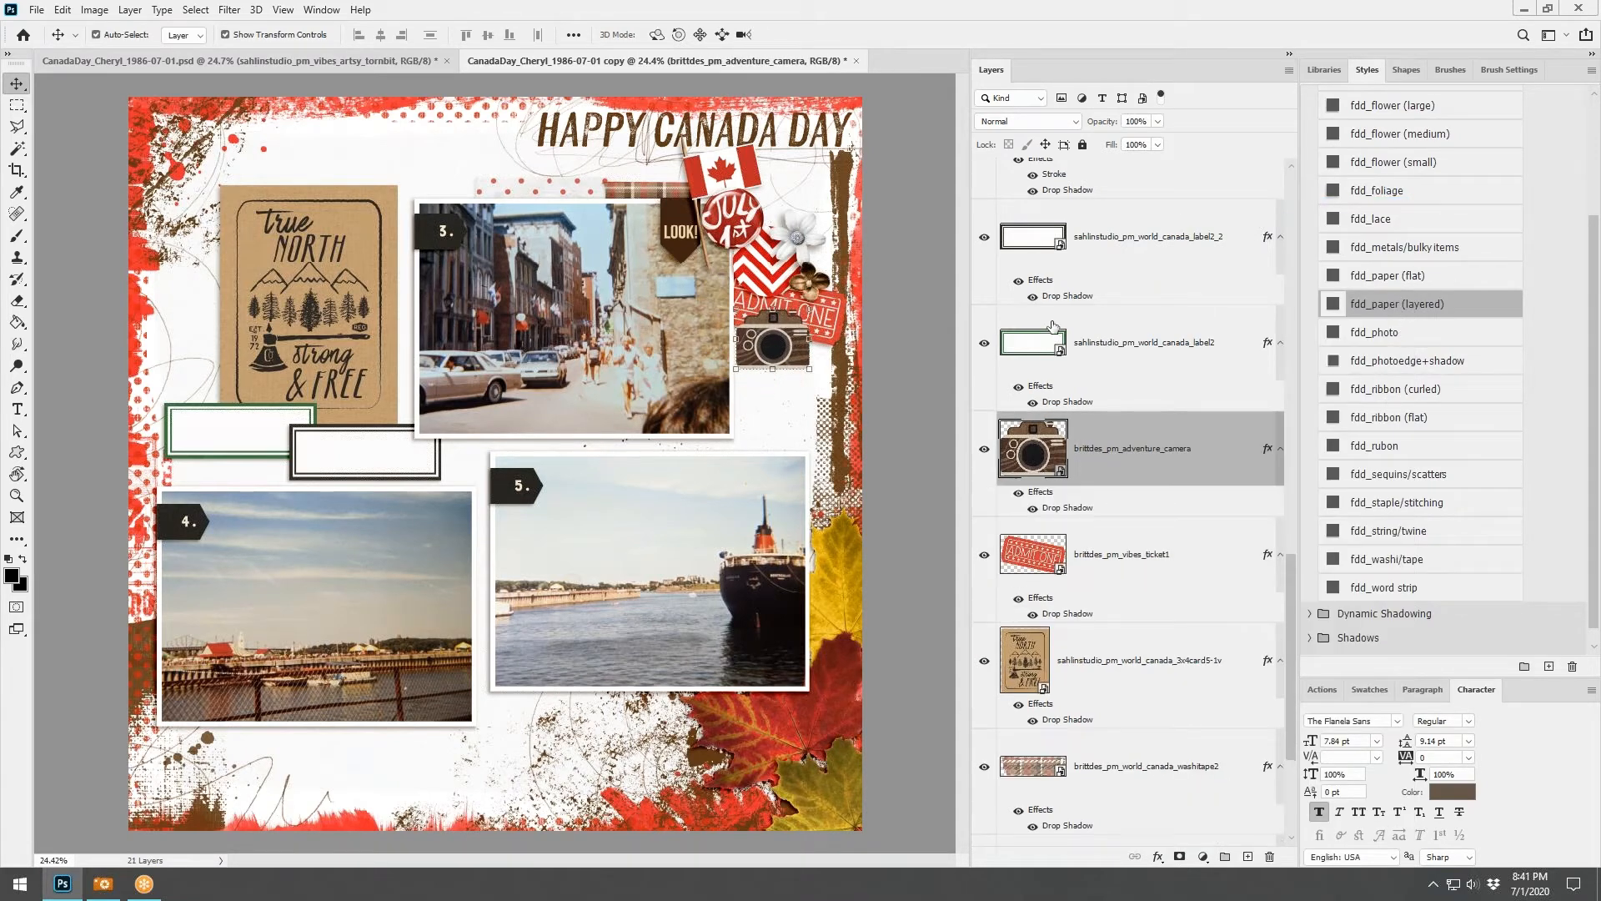
Scale the brown camera to about 92% and tuck it against photo 3's edge, just below the Admit One ticket
key("ctrl+t")
left_click_drag(806, 356, 777, 338)
left_click(809, 34)
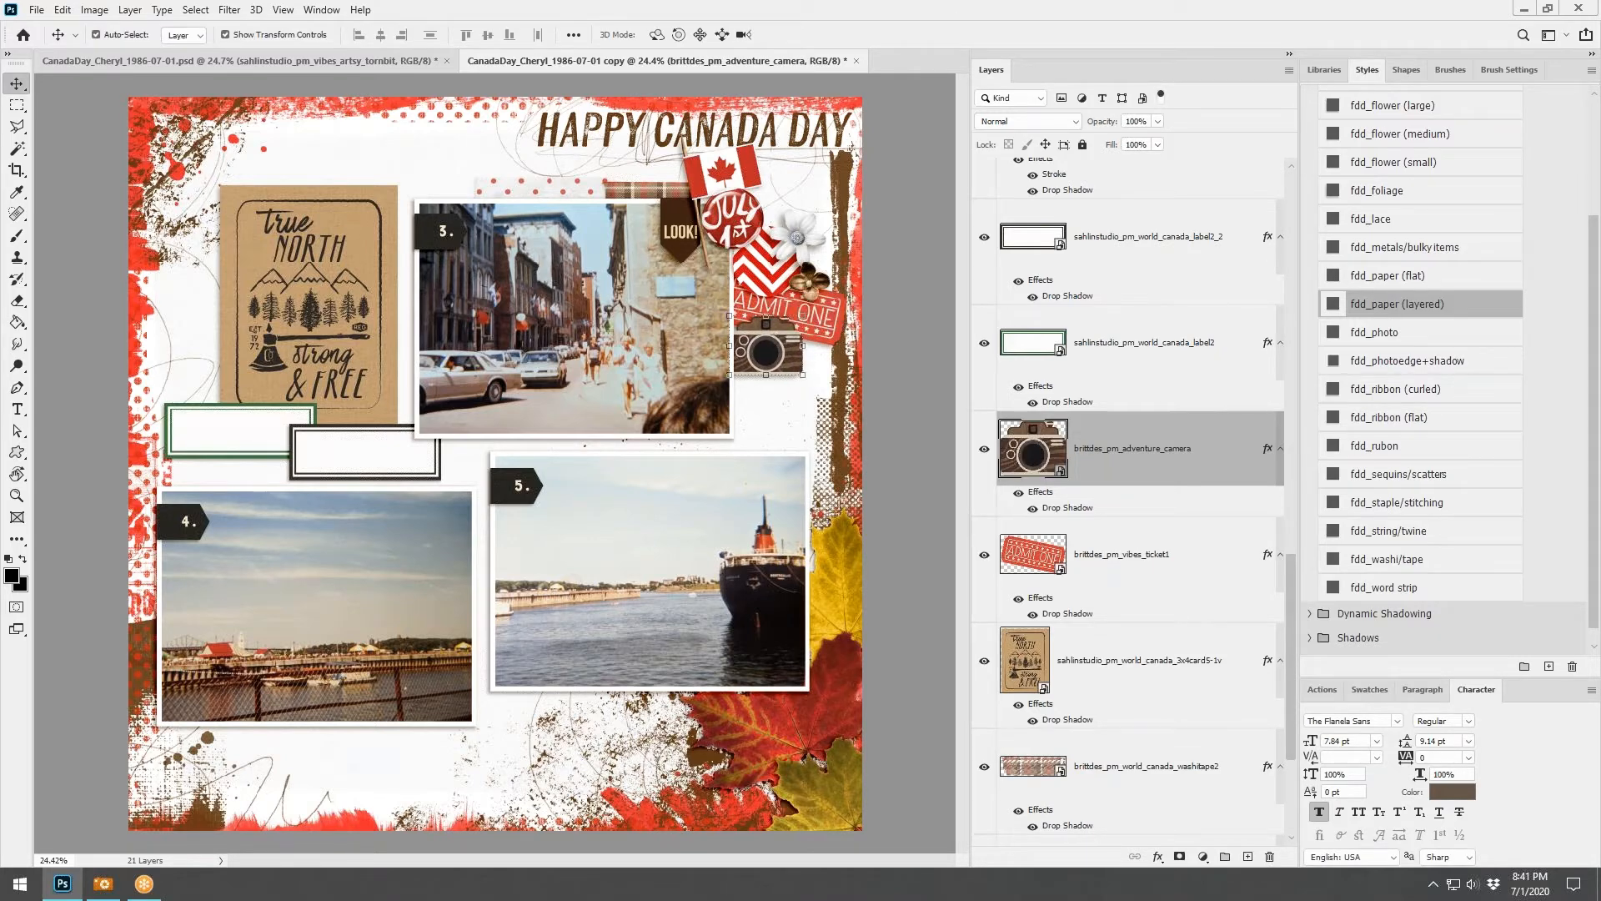
key("ctrl+t")
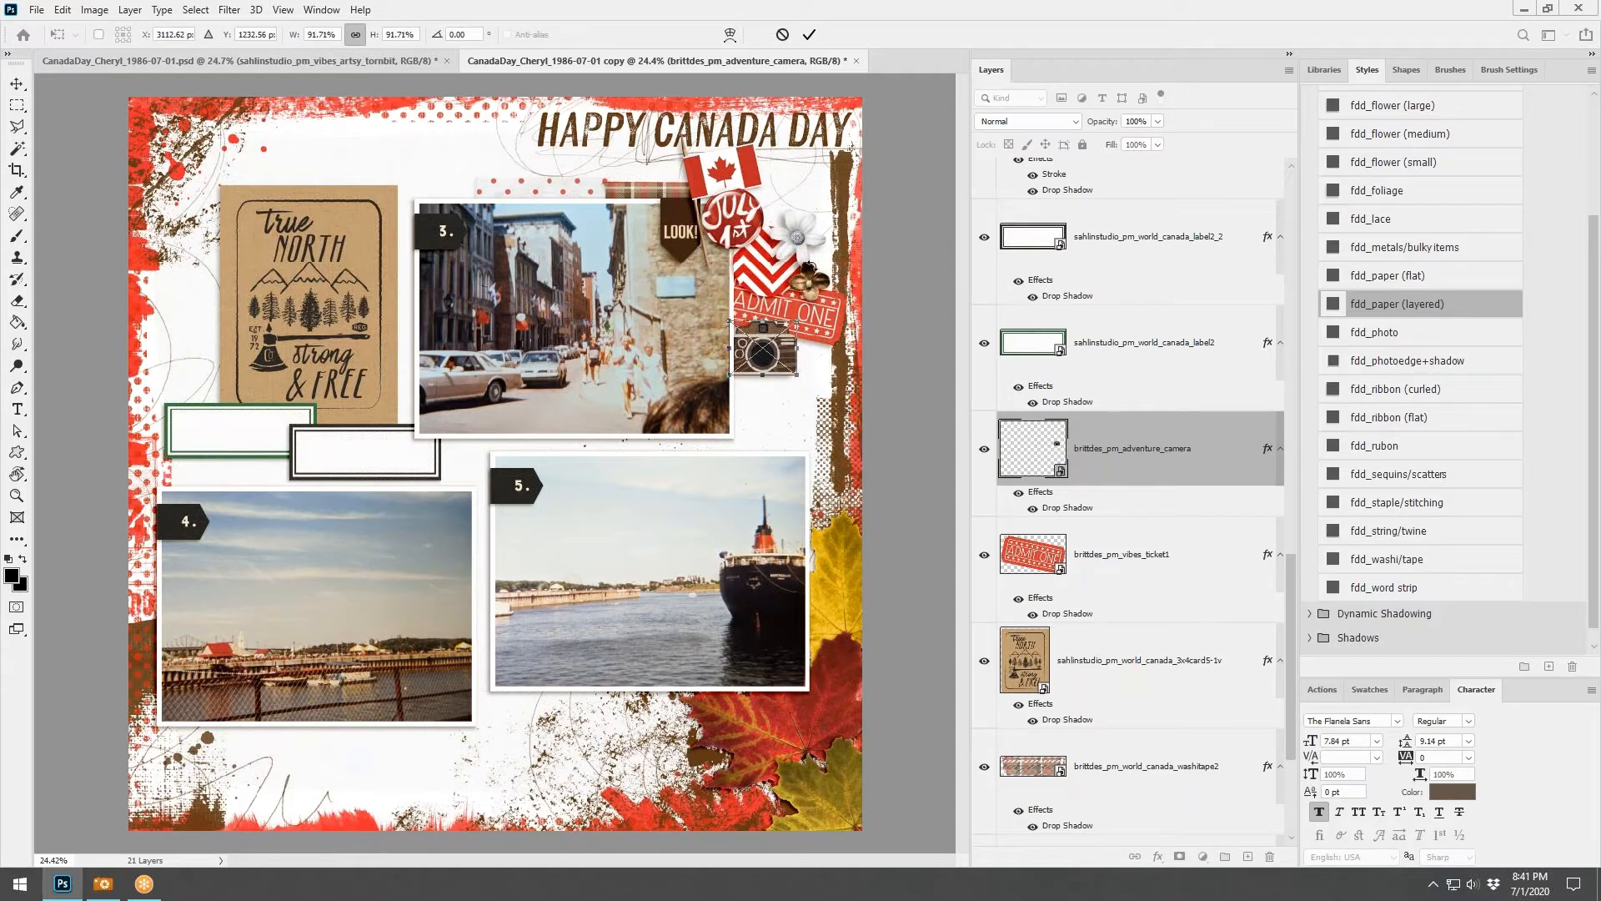
left_click(809, 34)
left_click_drag(770, 345, 777, 349)
Add brittdes_pm_adventure_tab1_blank at the outer edge of the photo beside photo 1 on the Oh Canada page, frontmost, with the fdd_paper (layered) style
left_click(253, 55)
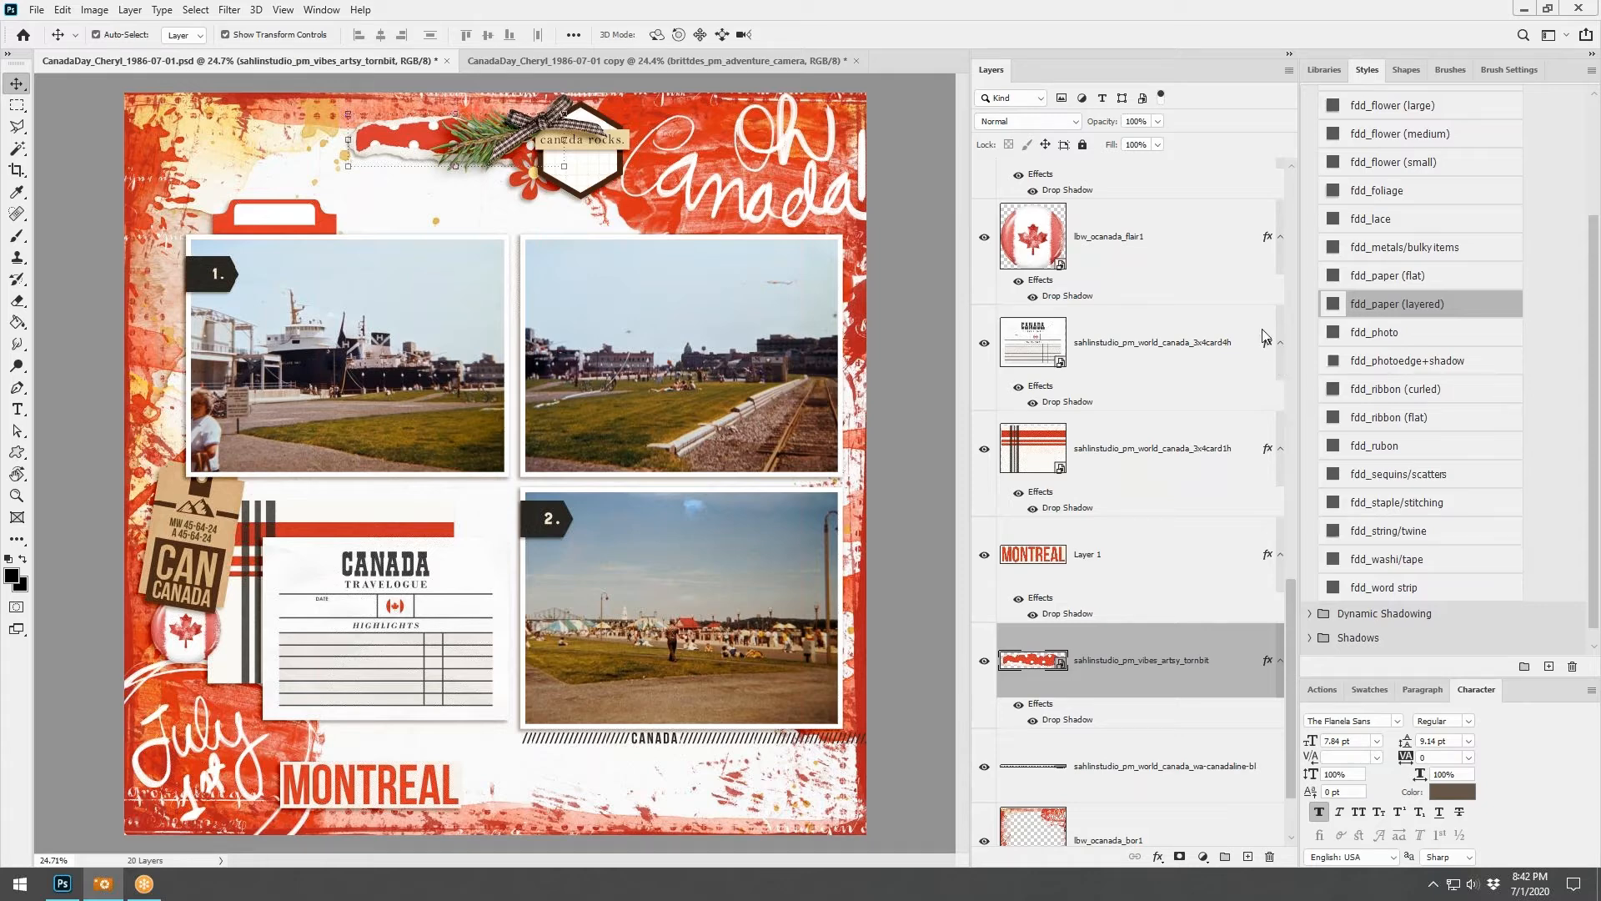
left_click(494, 59)
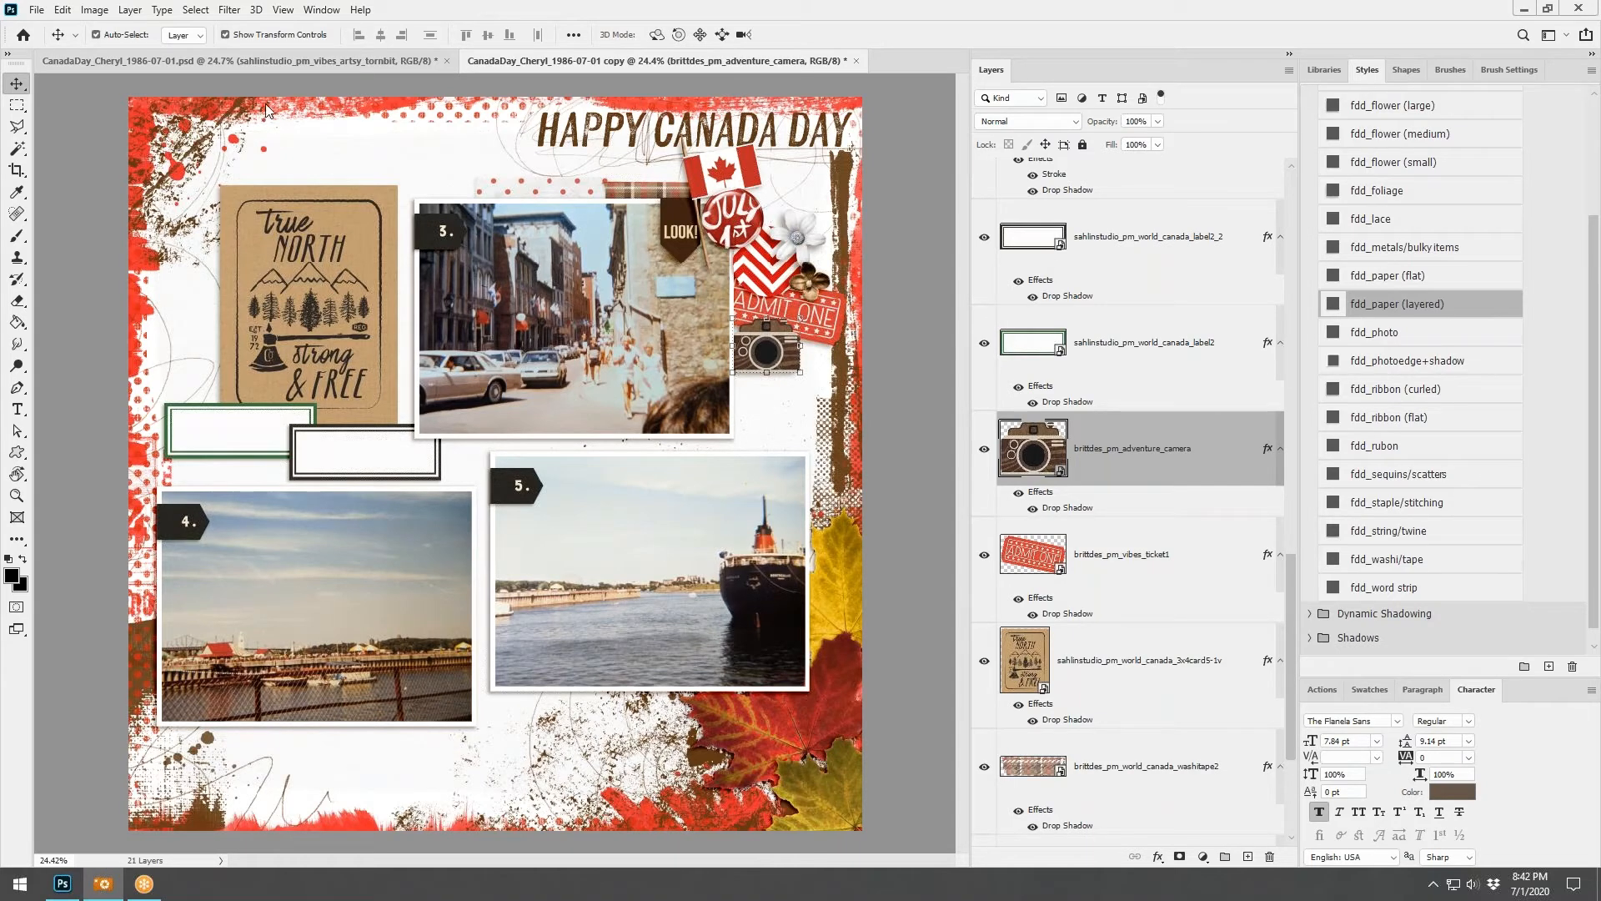
left_click(222, 61)
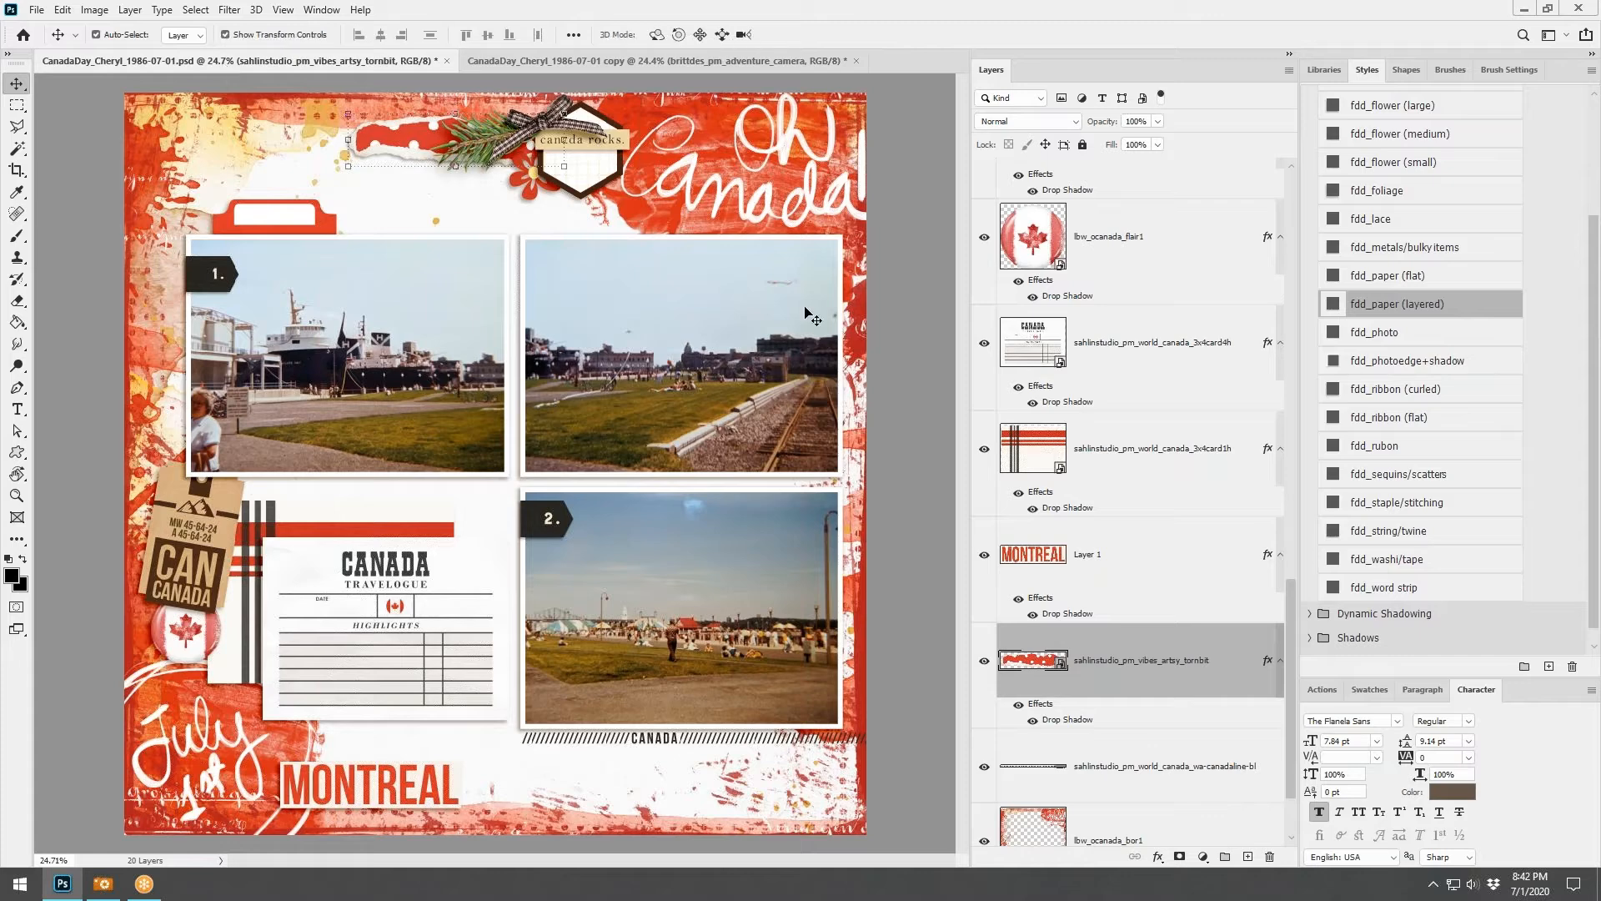
key("ctrl+v")
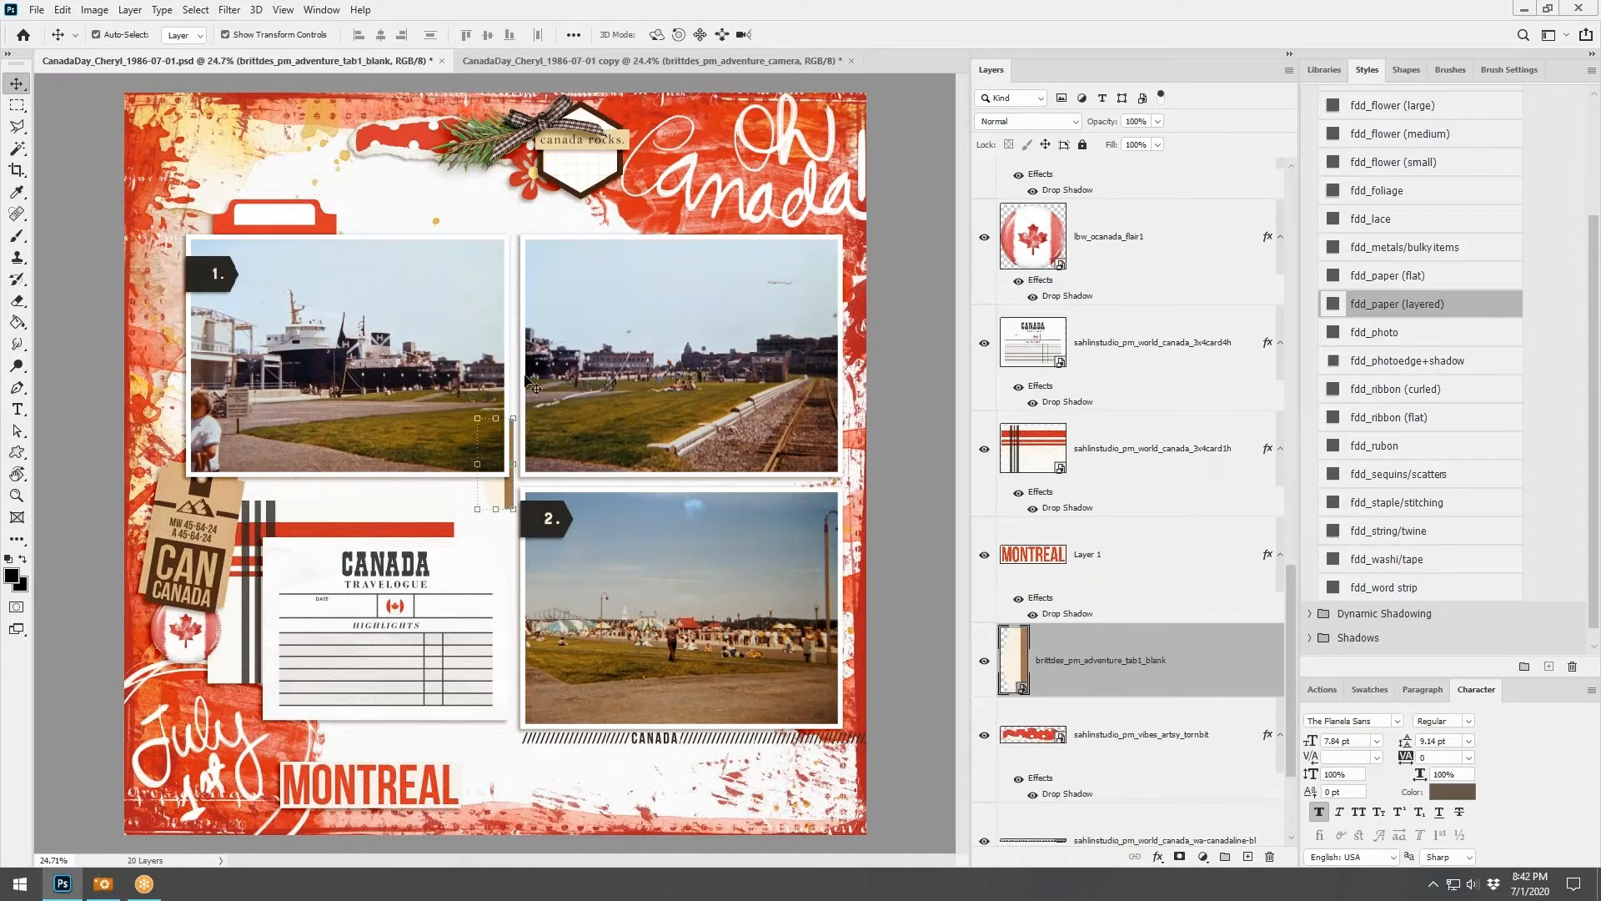
key("ctrl+shift+bracketright")
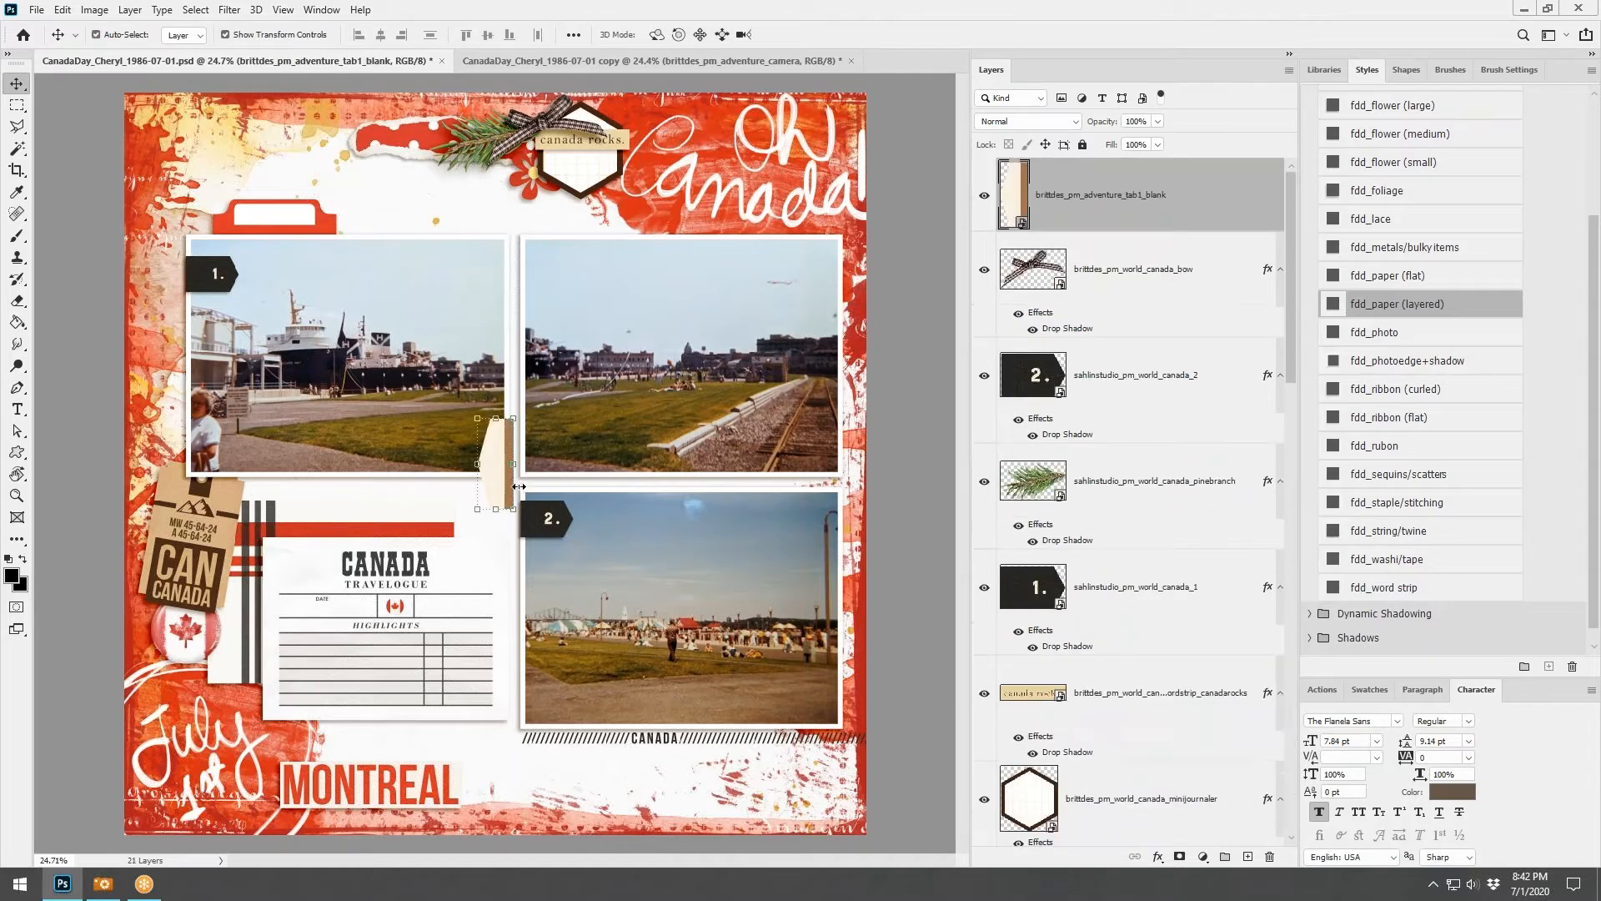
left_click_drag(519, 486, 827, 284)
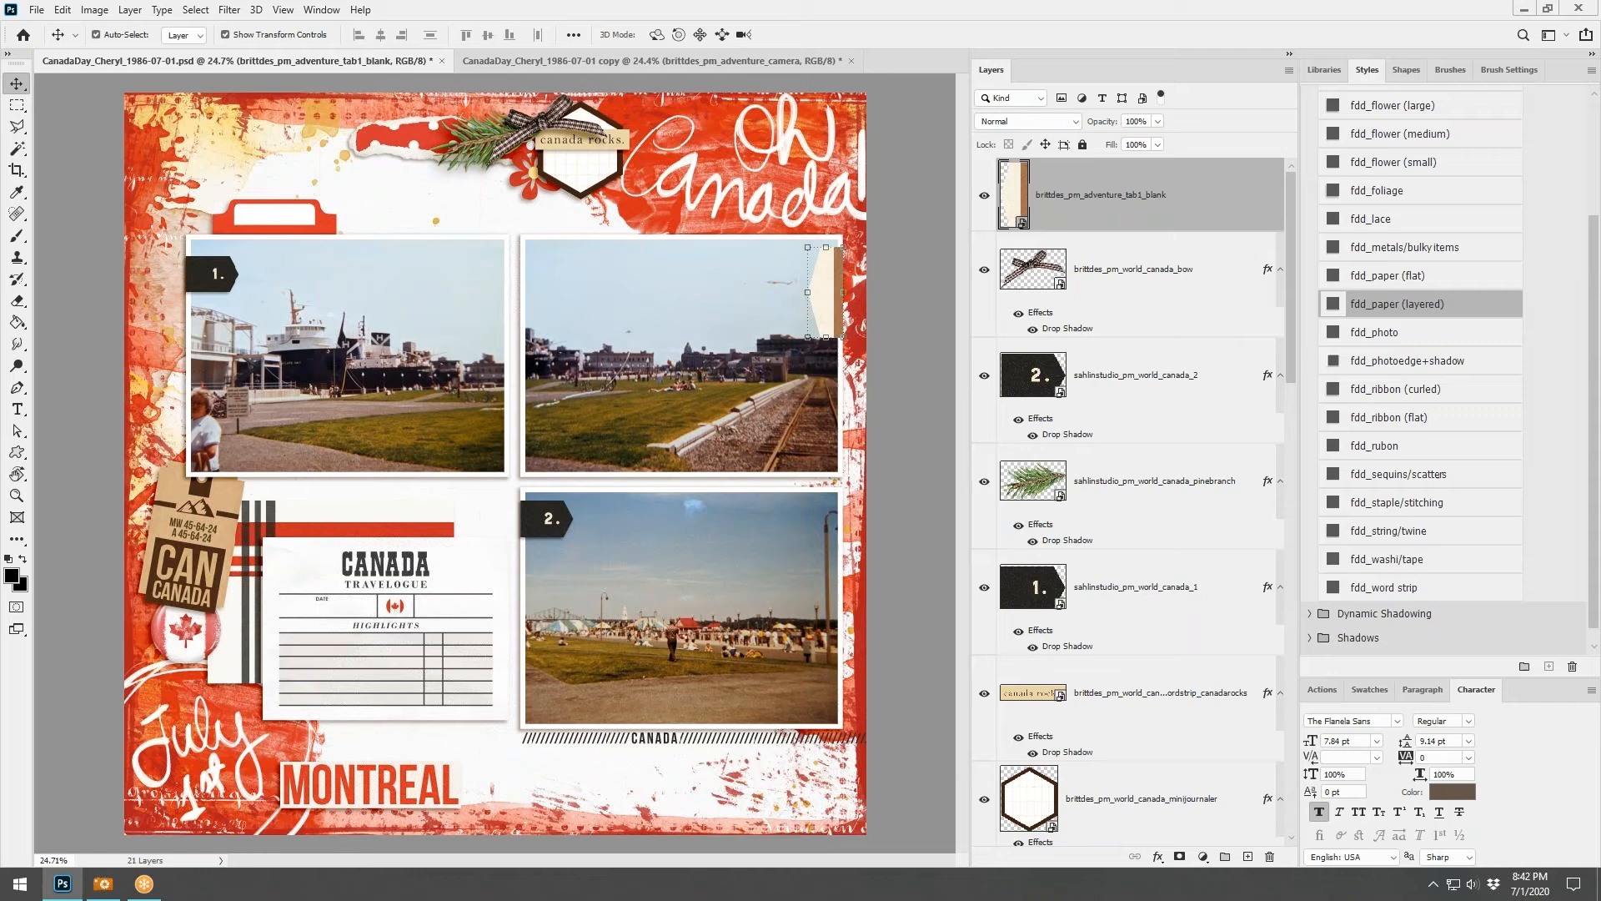
left_click(1382, 308)
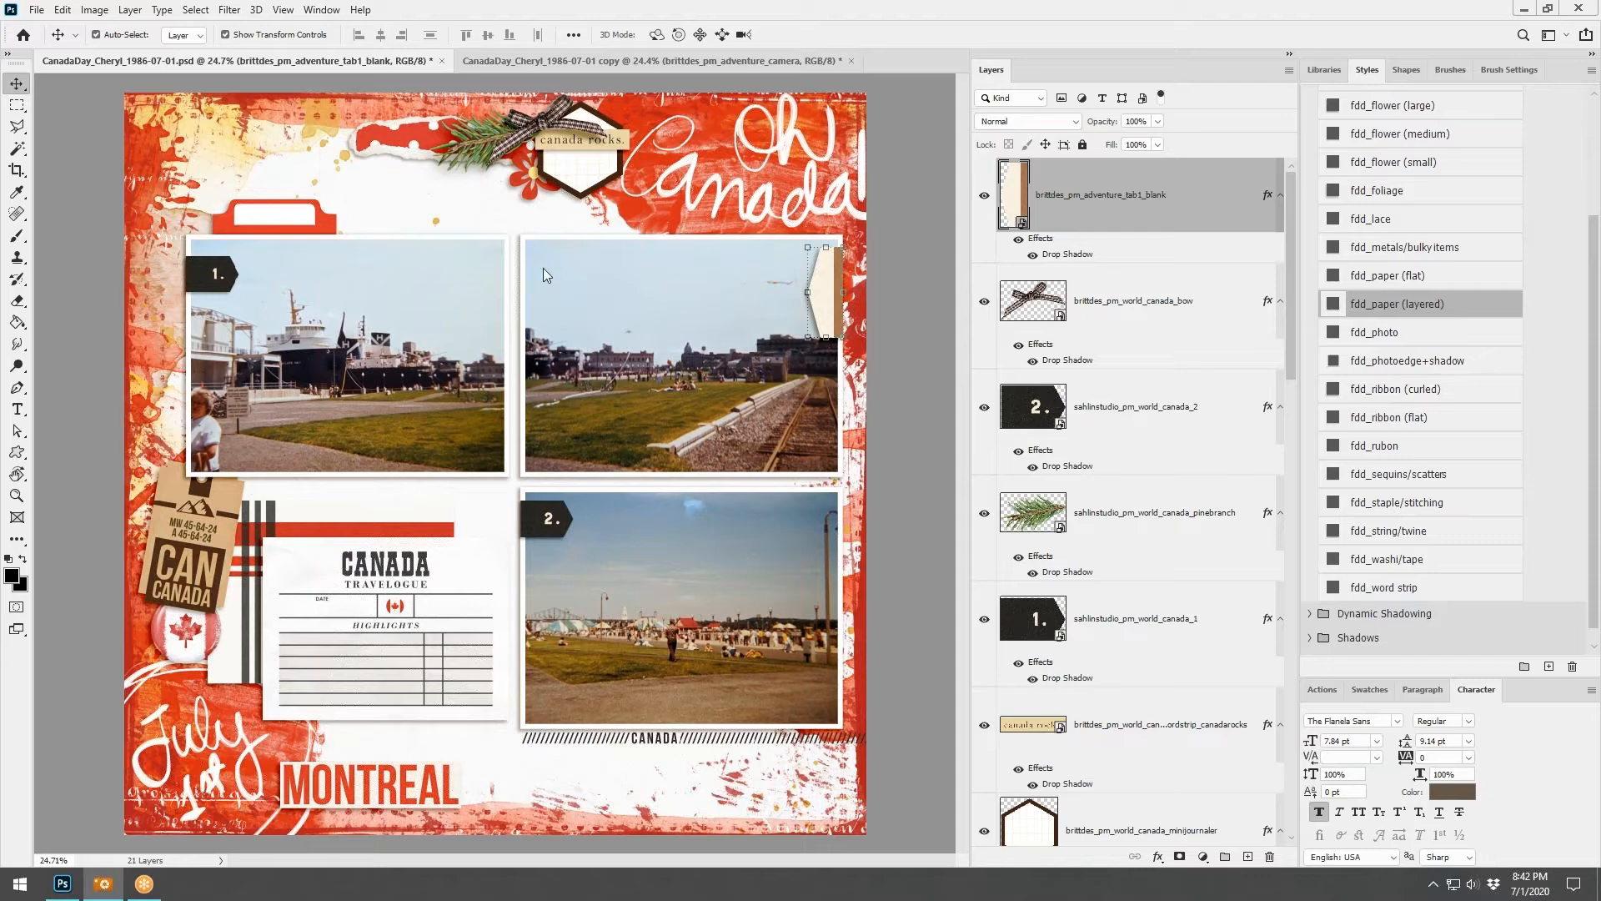
Add brittdes_pm_adventure_staples to the Oh Canada page, layered directly above the Canada Travelogue card
left_click(542, 63)
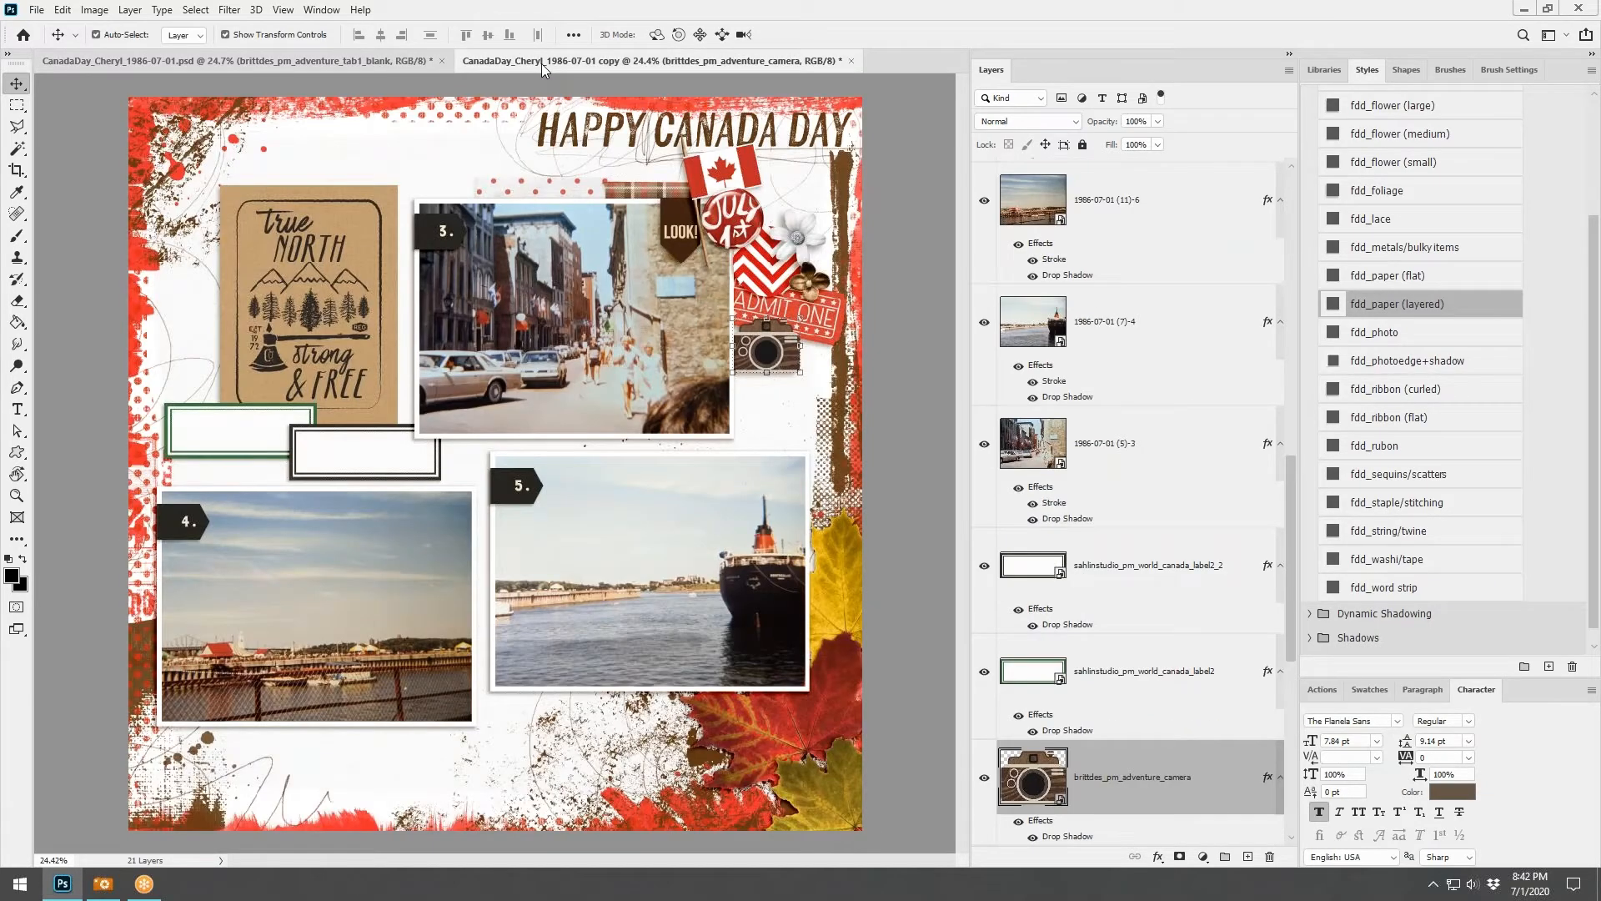
left_click(171, 64)
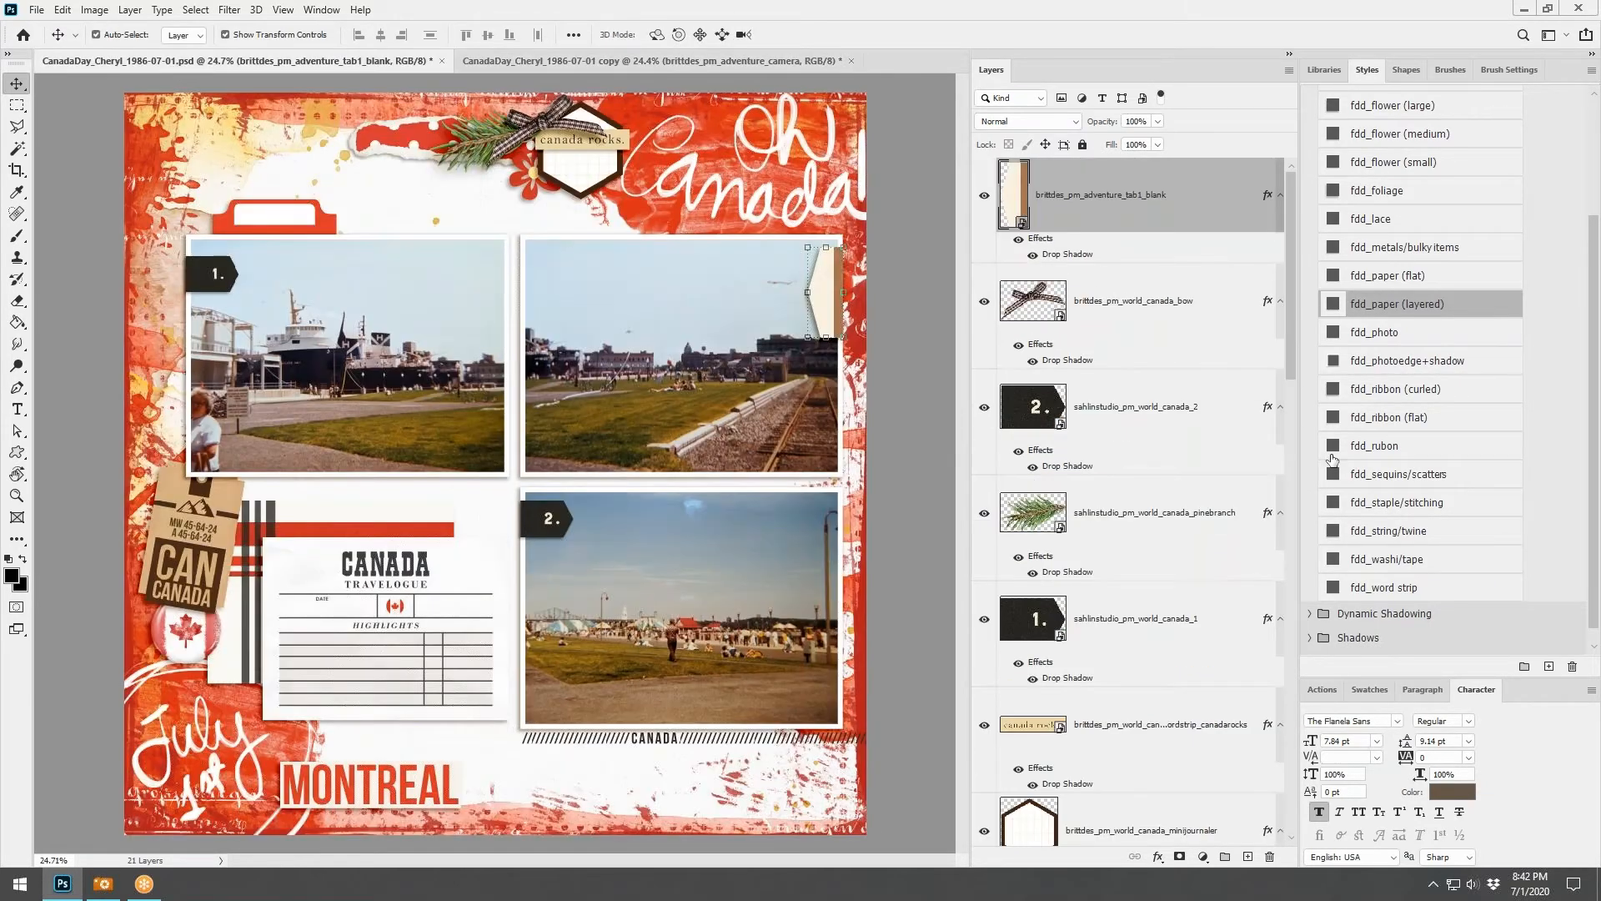
left_click(451, 555)
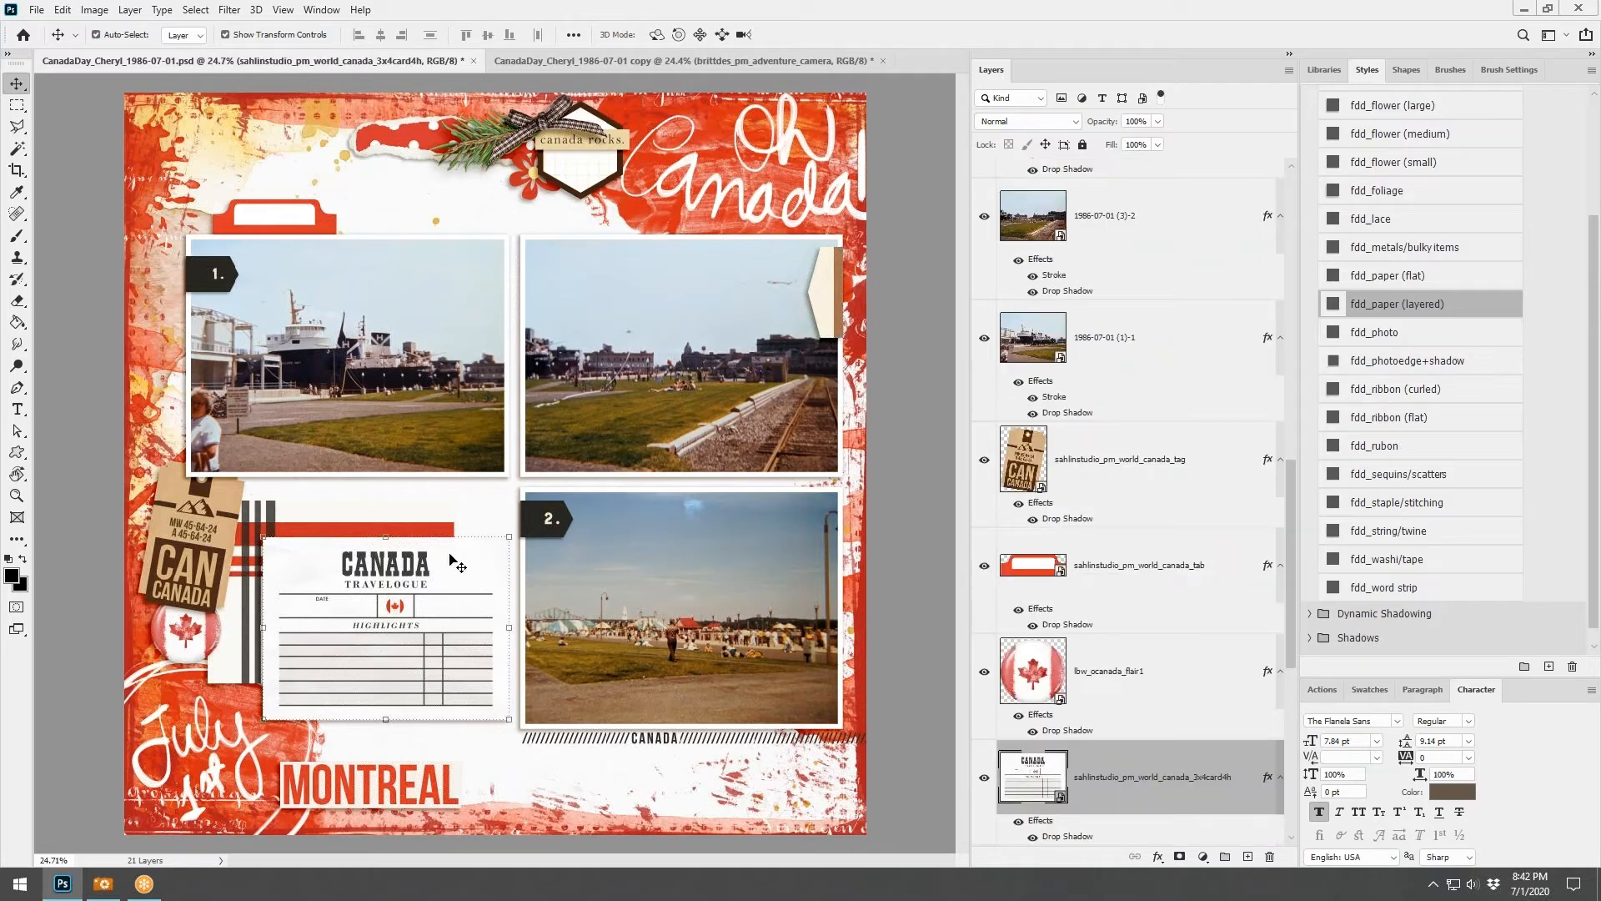
left_click_drag(0, 593, 501, 600)
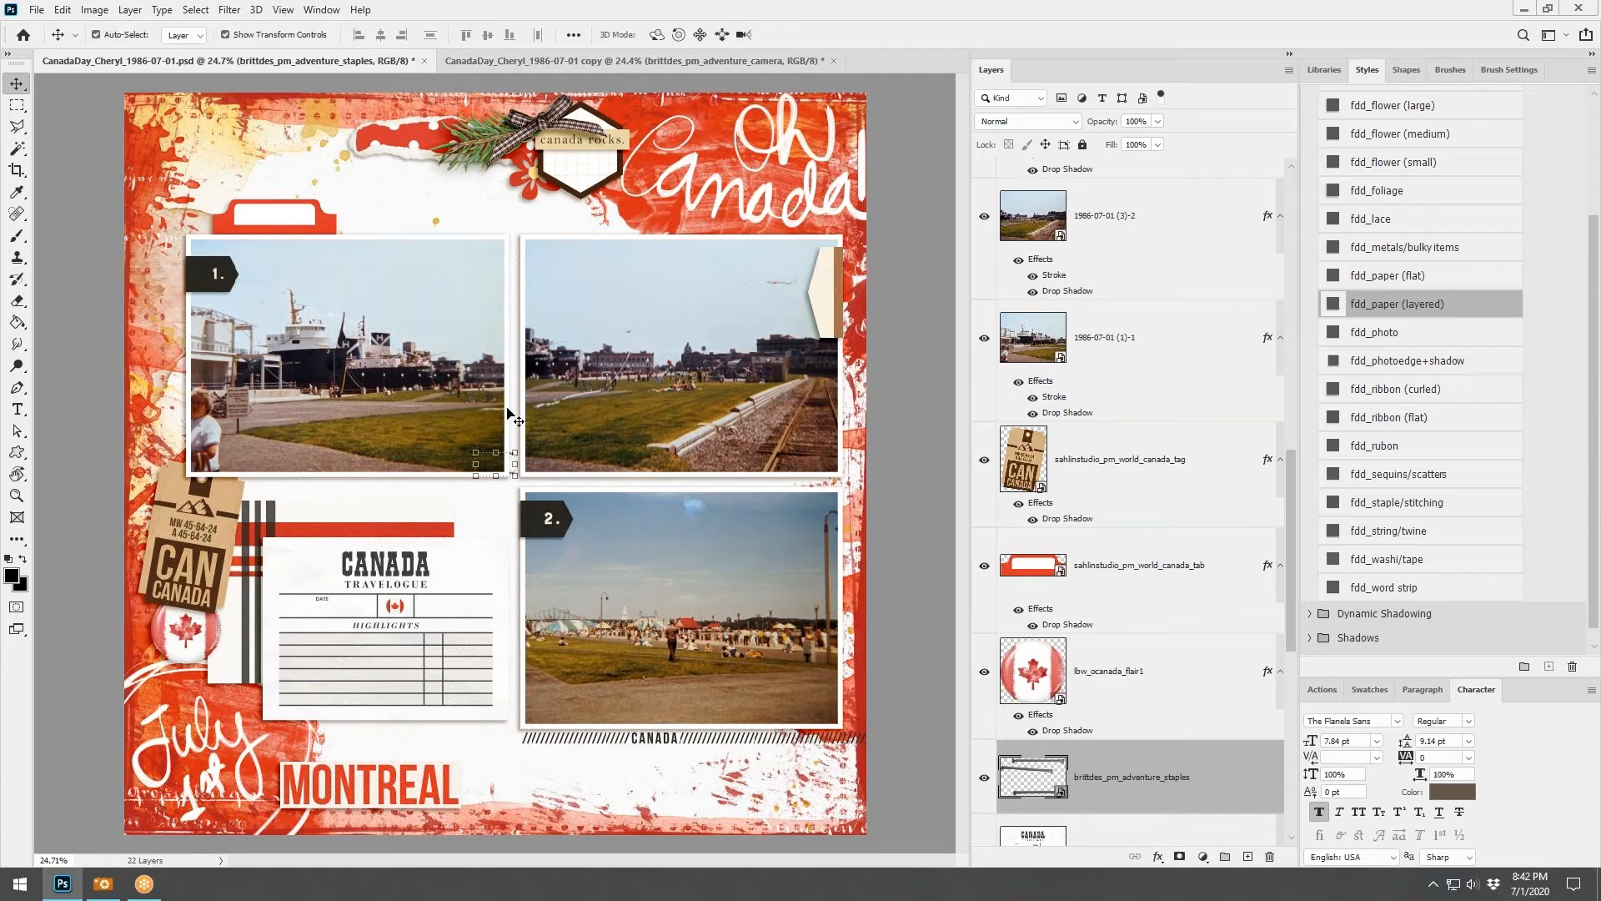
key("ctrl+t")
left_click_drag(495, 452, 496, 457)
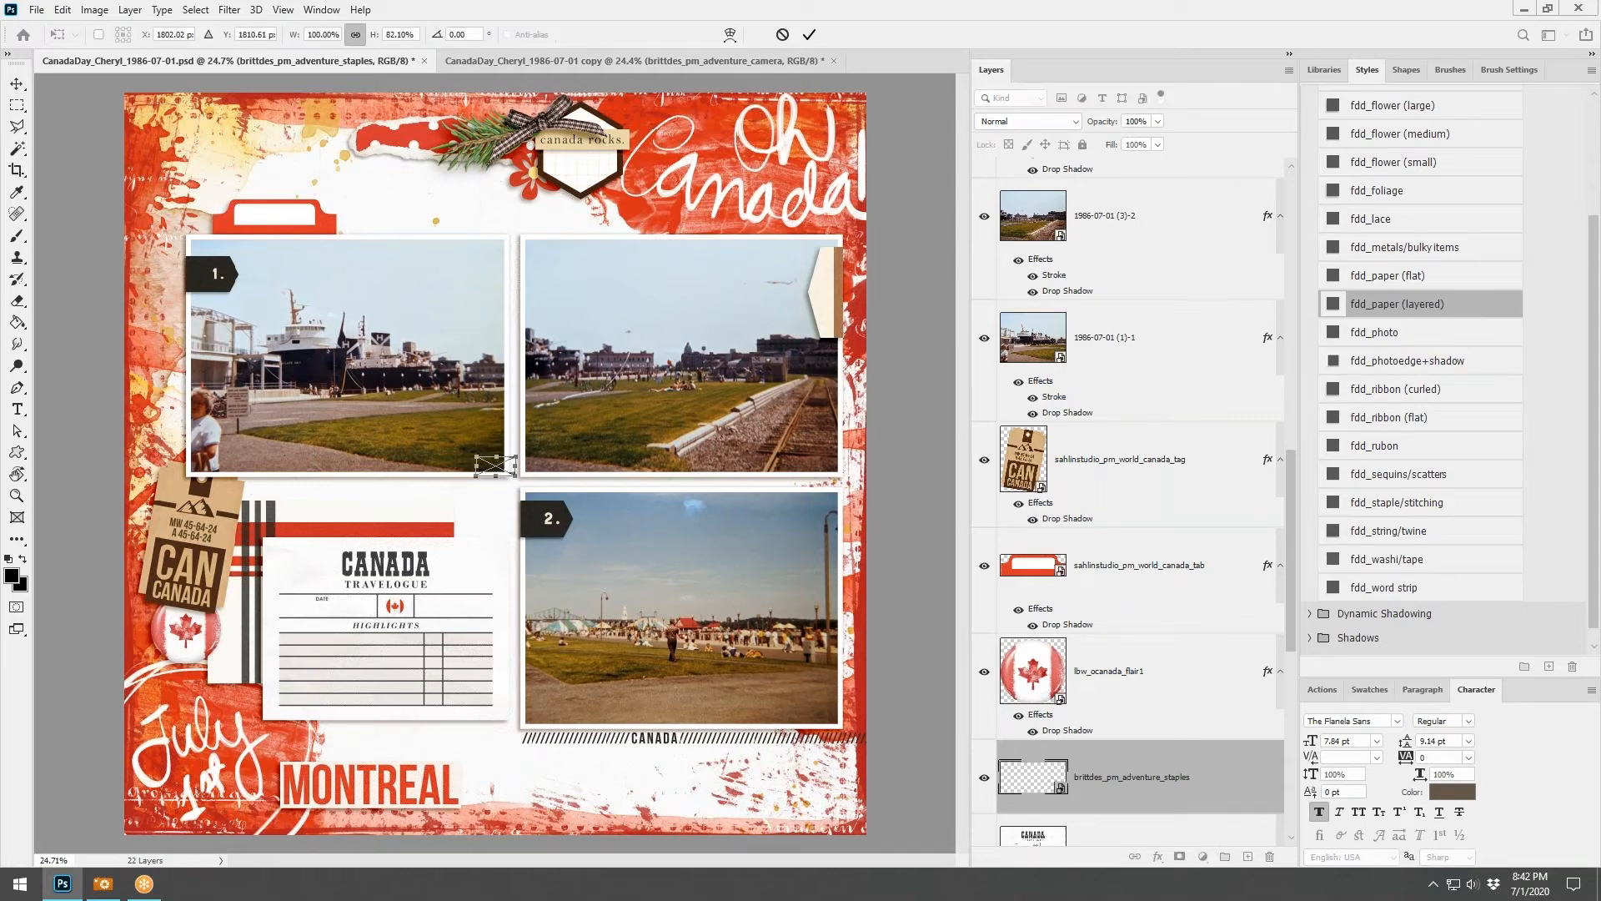
key("Return")
Position the staples in the Travelogue card's upper-left corner and apply the fdd_staple/stitching style
scroll(510, 467, "up", 3)
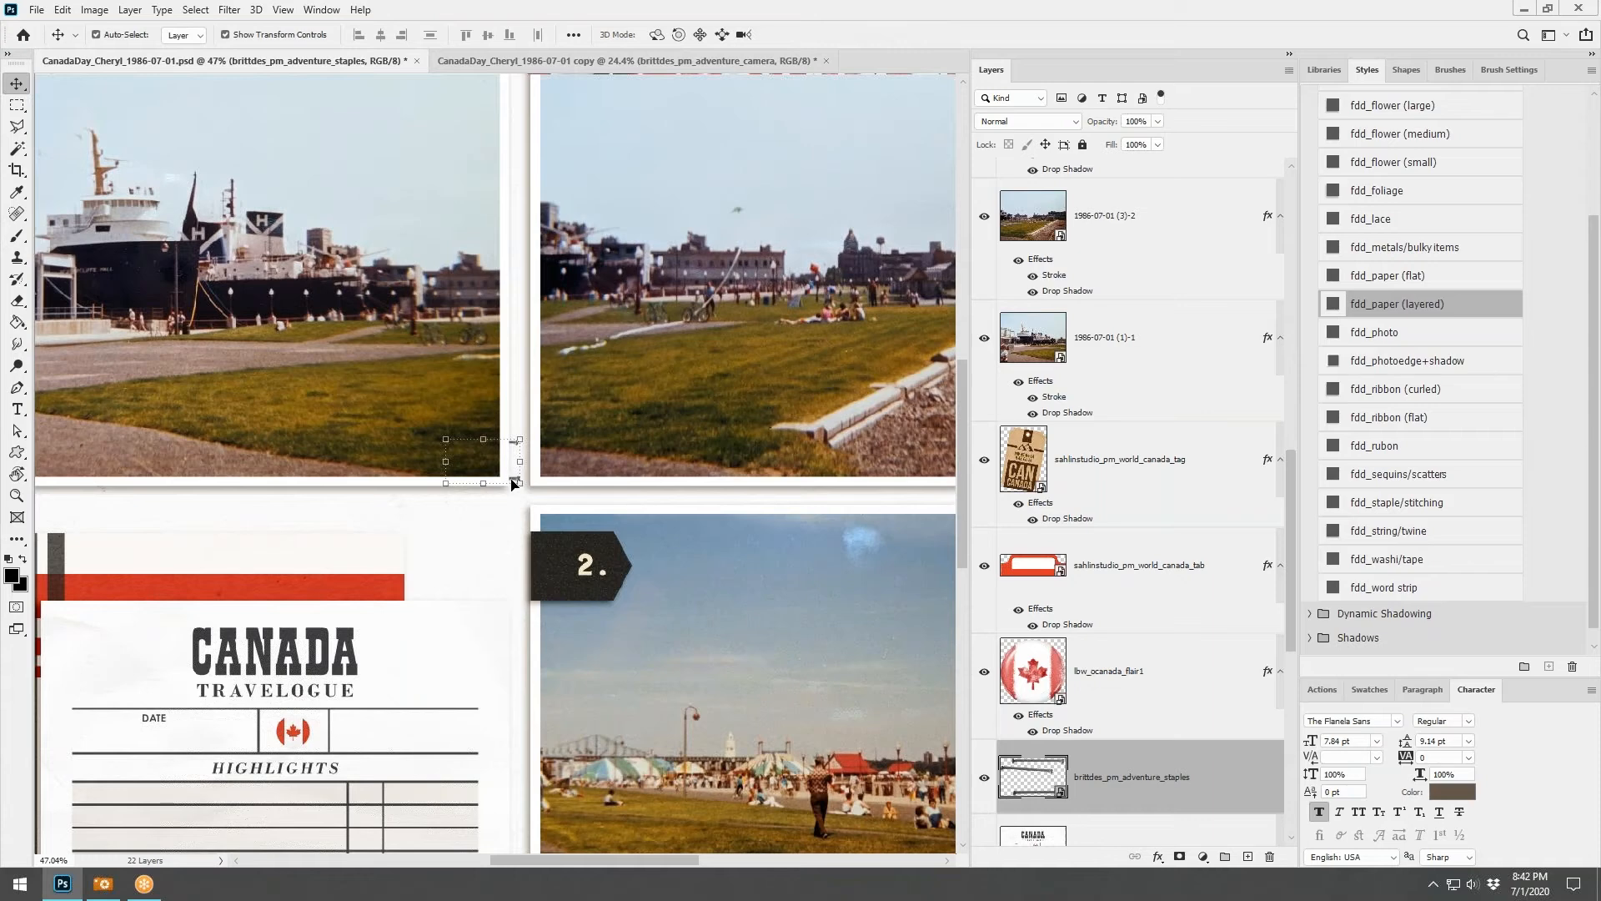
left_click_drag(512, 482, 129, 652)
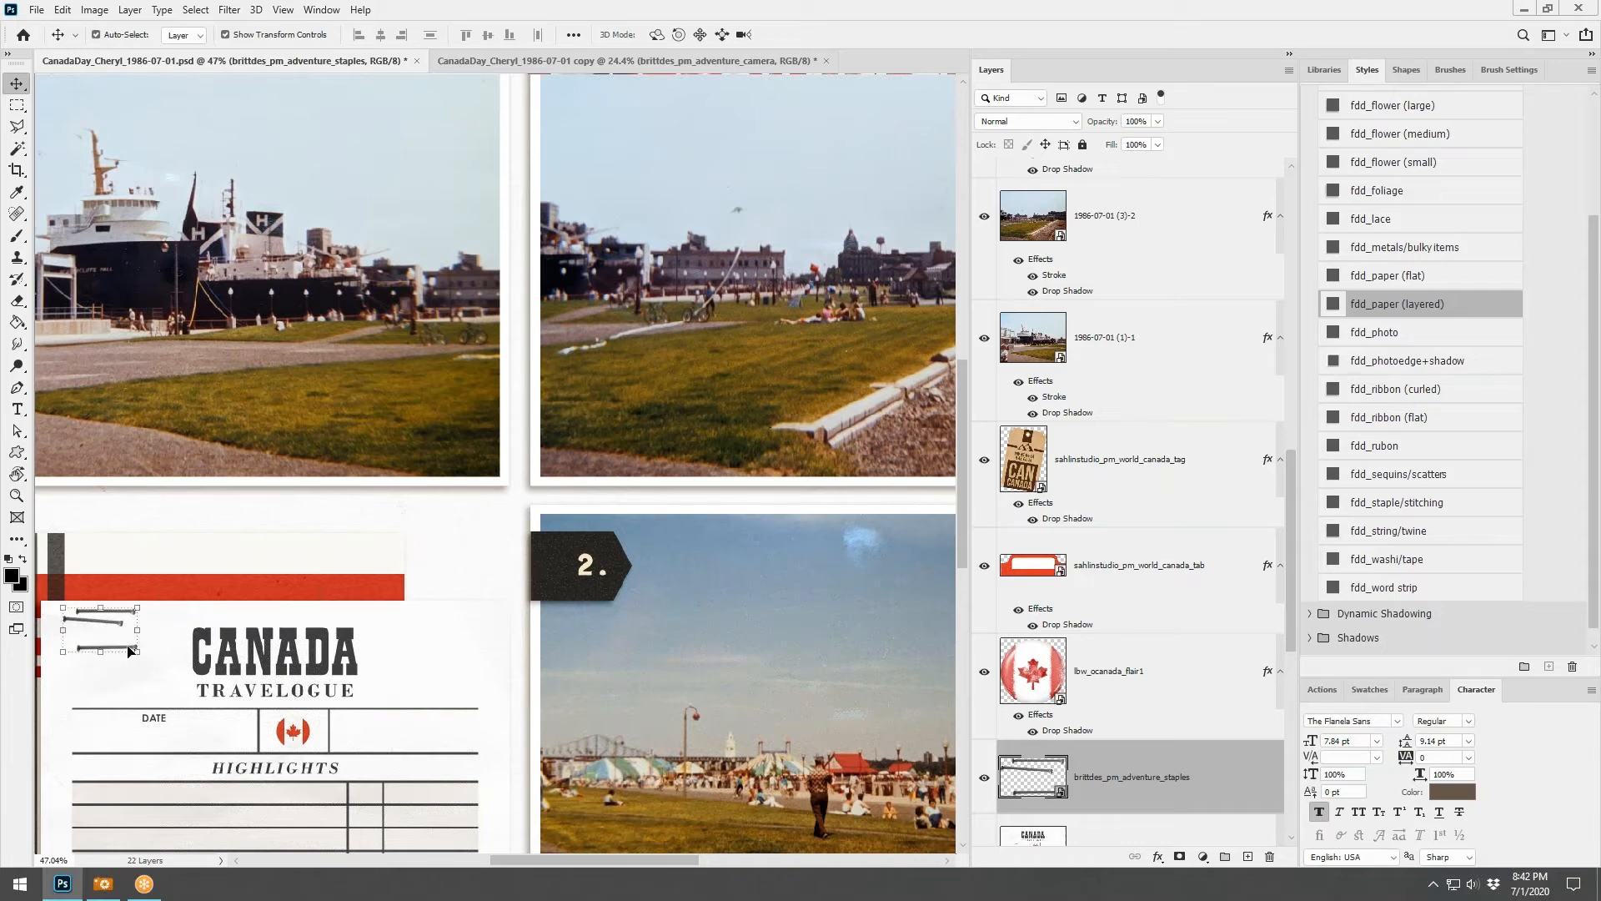
left_click(1388, 503)
scroll(624, 567, "down", 3)
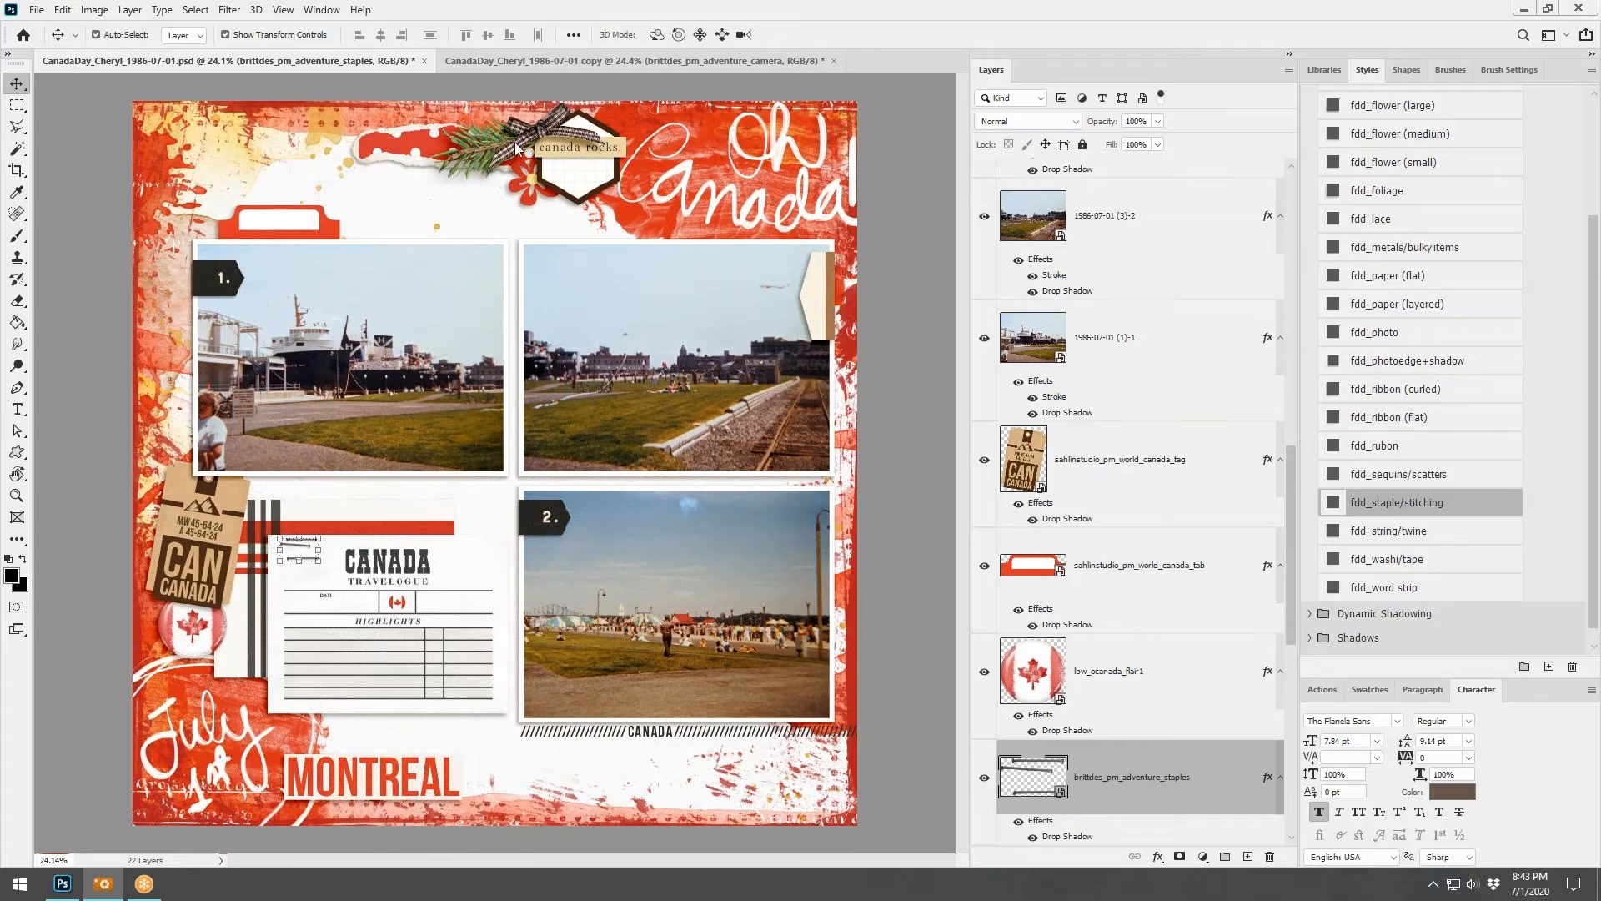
Add sahlinstudio_pm_adventure_ticket2 behind the True North card on the Happy Canada Day page, rotated about -7°, with the fdd_paper (layered) style
left_click(548, 62)
left_click_drag(500, 74, 615, 477)
left_click_drag(484, 465, 178, 315)
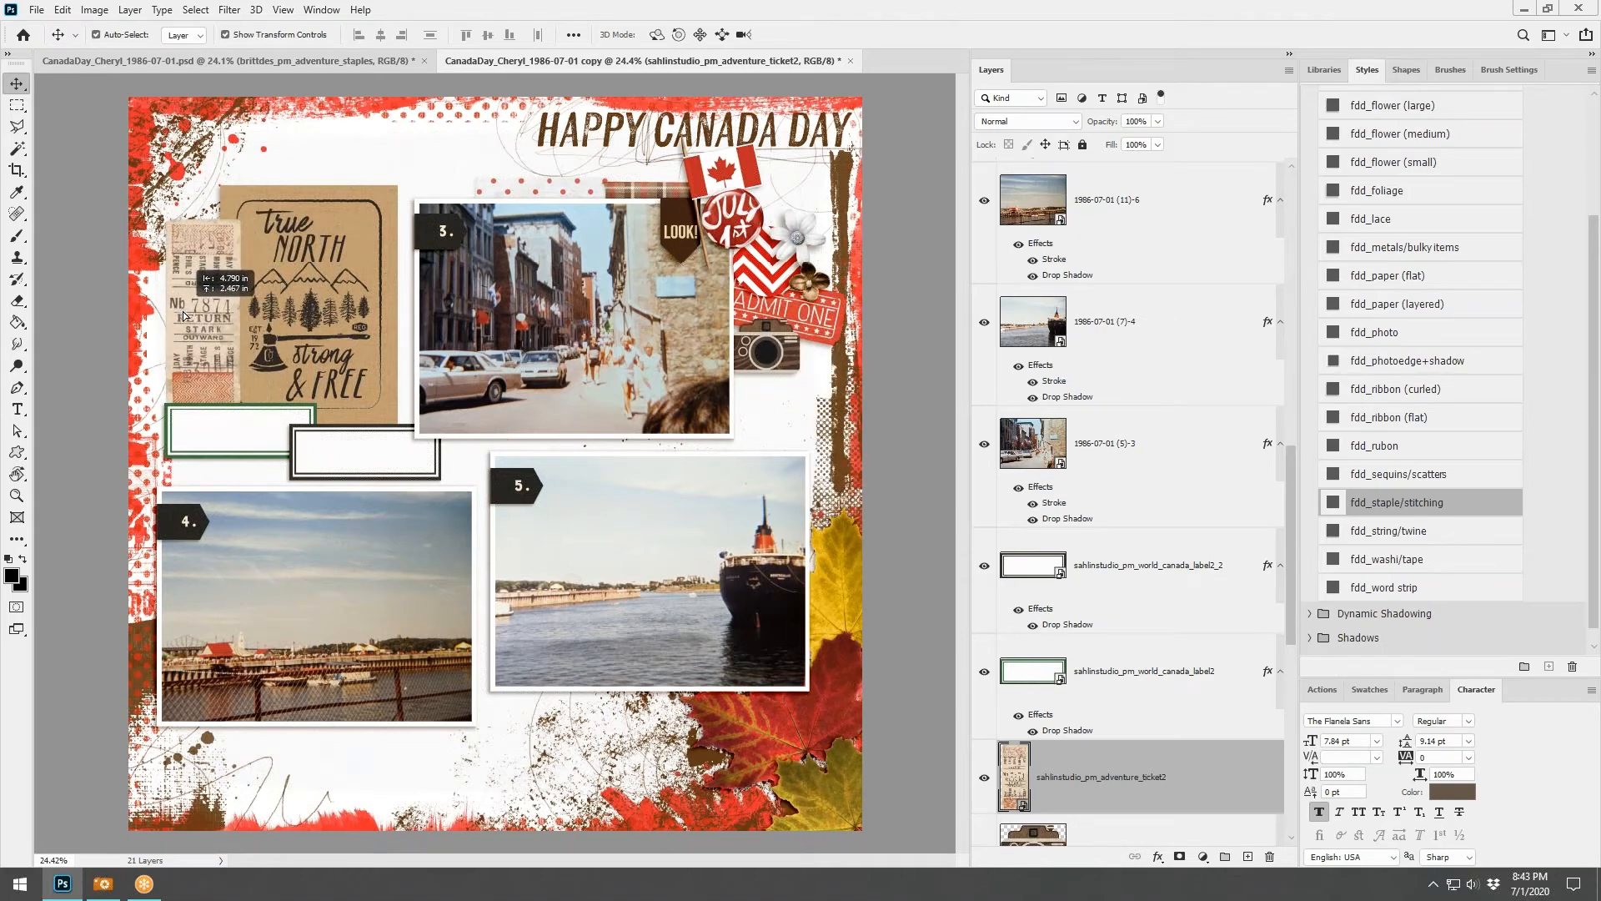
left_click_drag(246, 226, 234, 218)
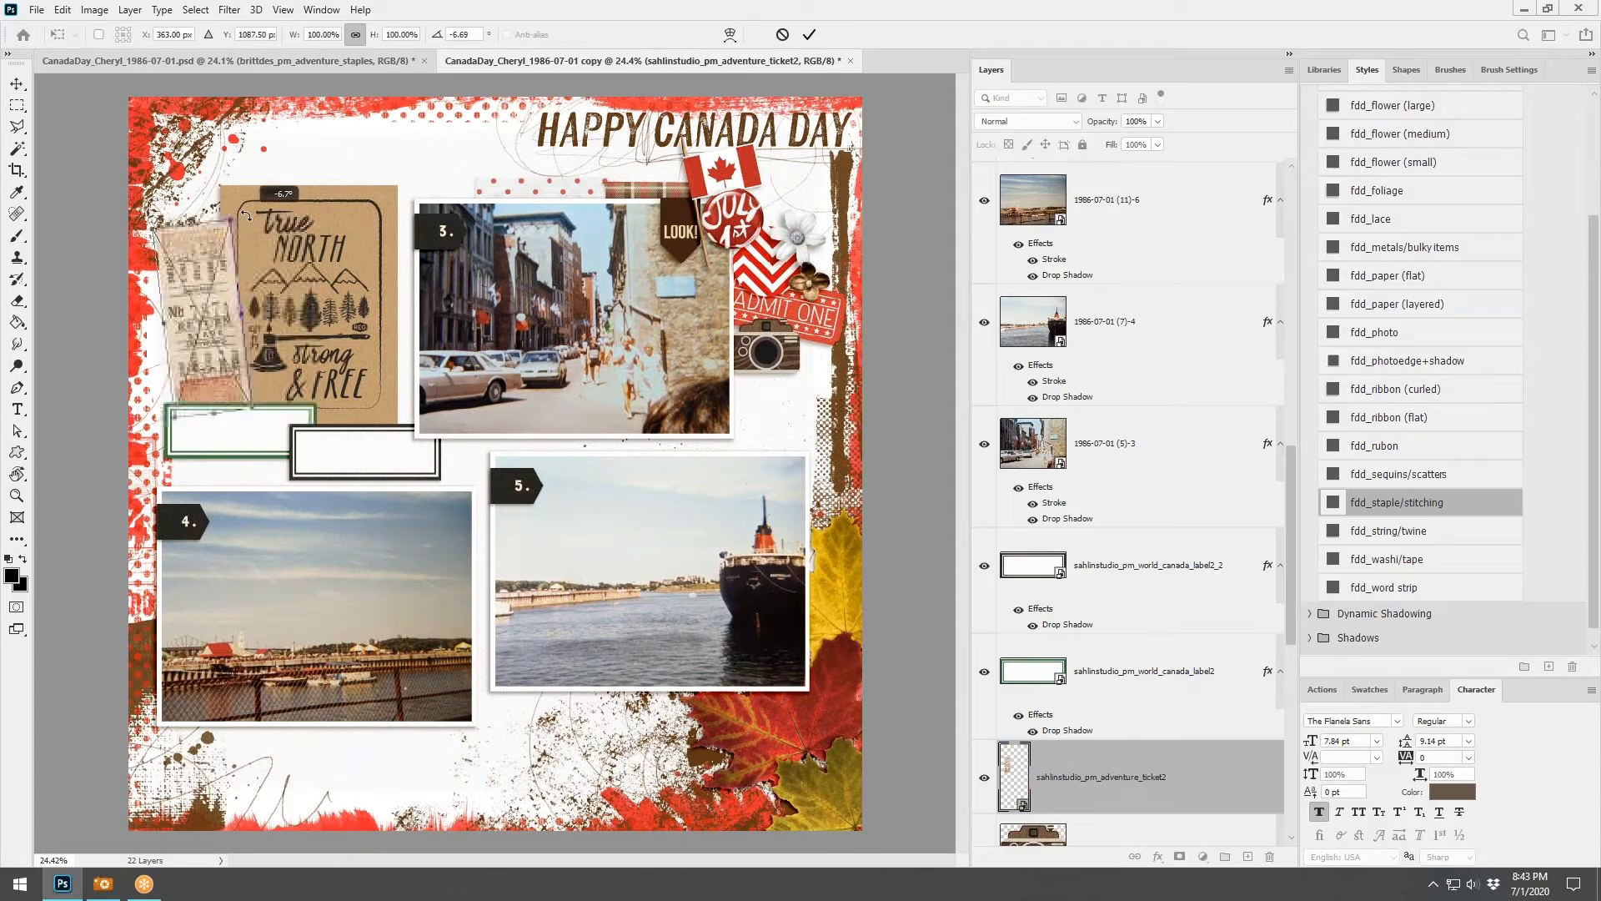
left_click(809, 35)
scroll(1073, 691, "down", 5)
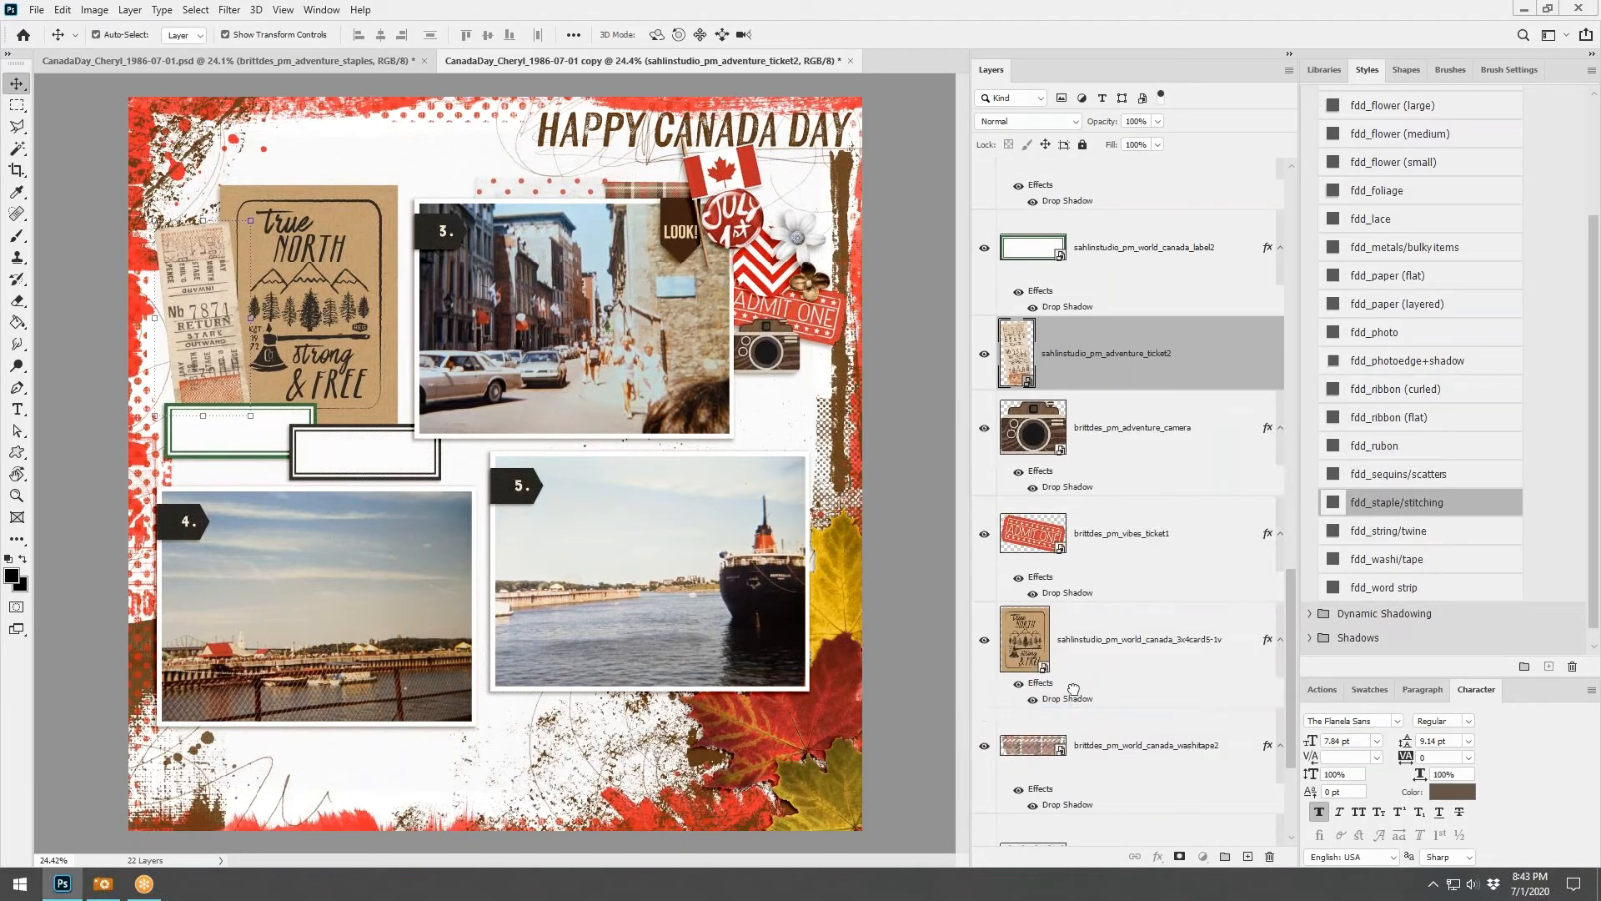
left_click_drag(1073, 690, 1073, 694)
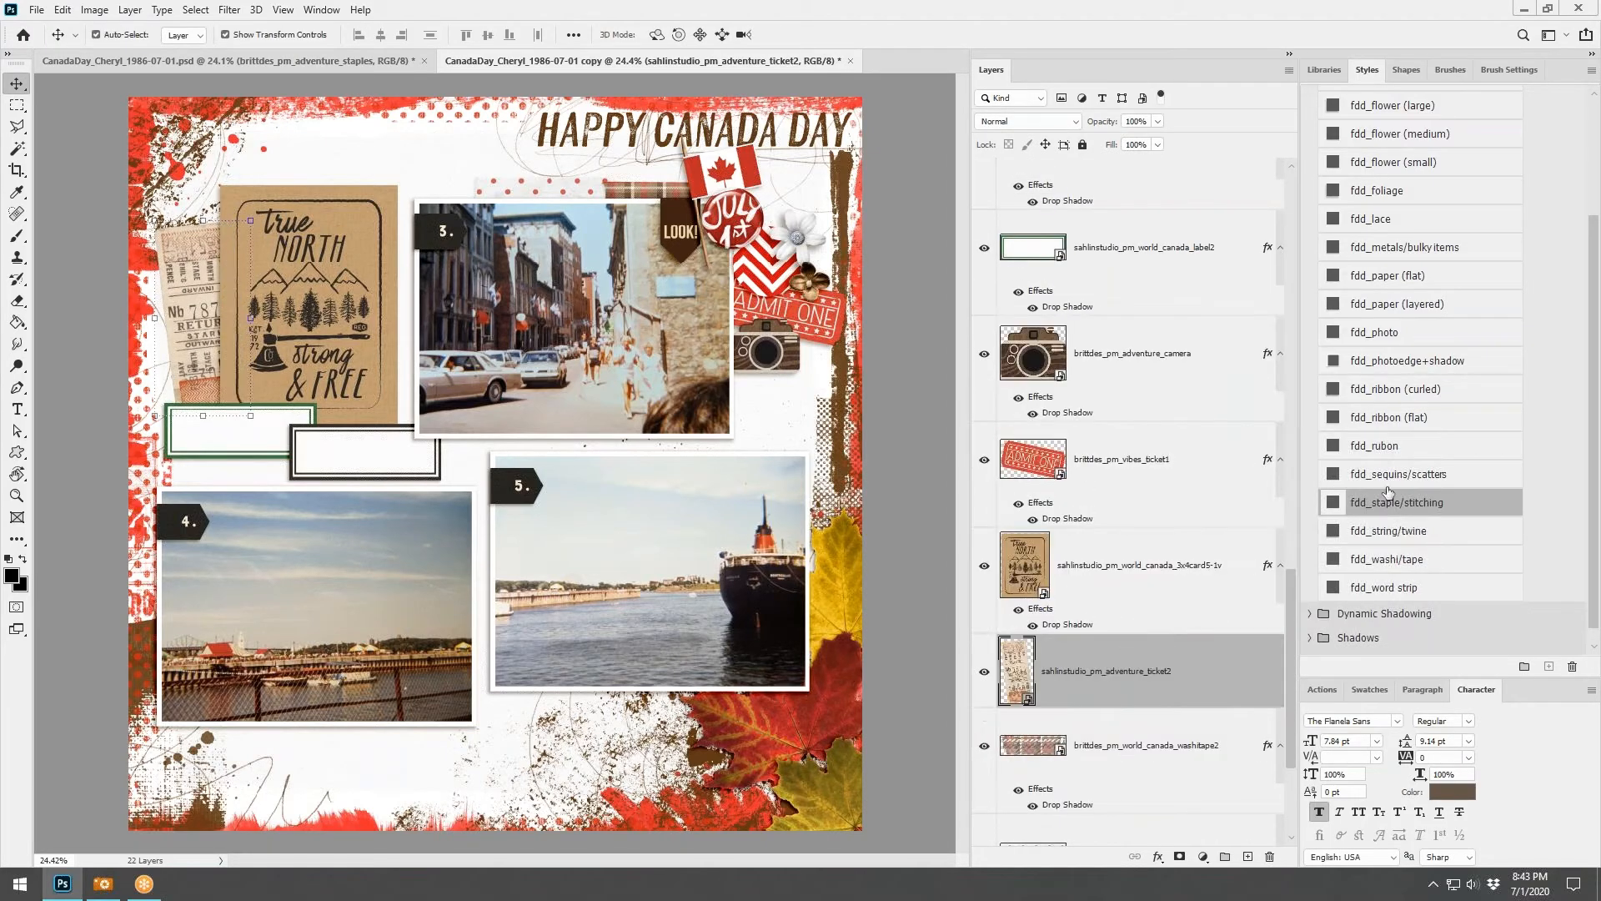
left_click(1389, 304)
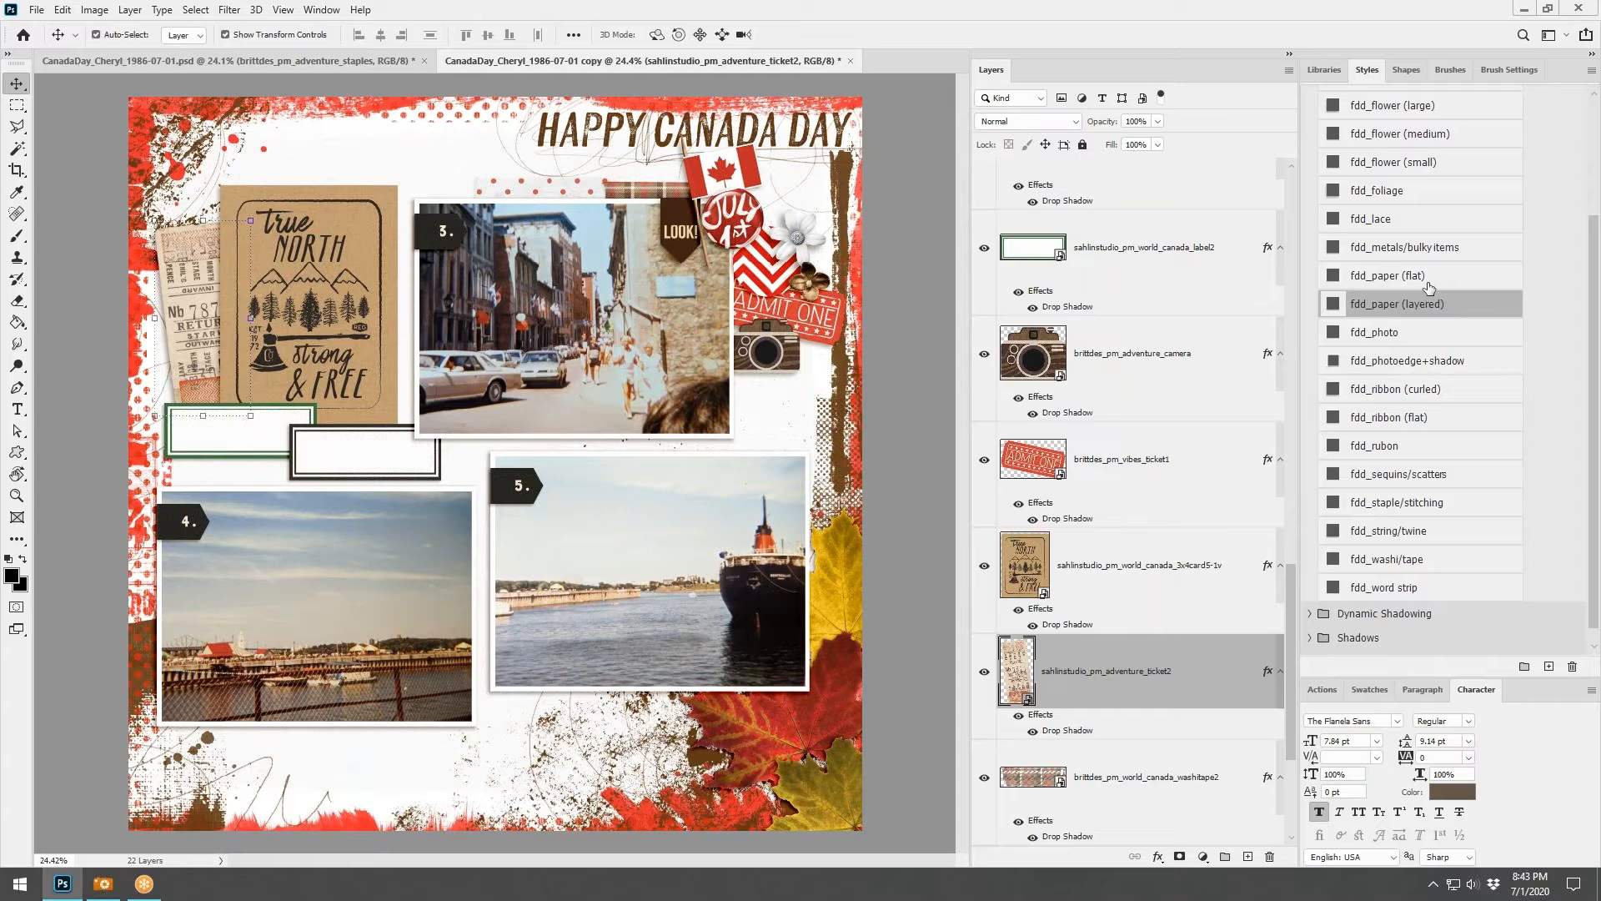
Add sahlinstudio_pm_adventure_label2a just below photo 5, scaled to about 77%, and apply the fdd_paper (flat) style
left_click_drag(817, 167, 658, 475)
left_click_drag(469, 461, 571, 698)
left_click_drag(697, 677, 654, 688)
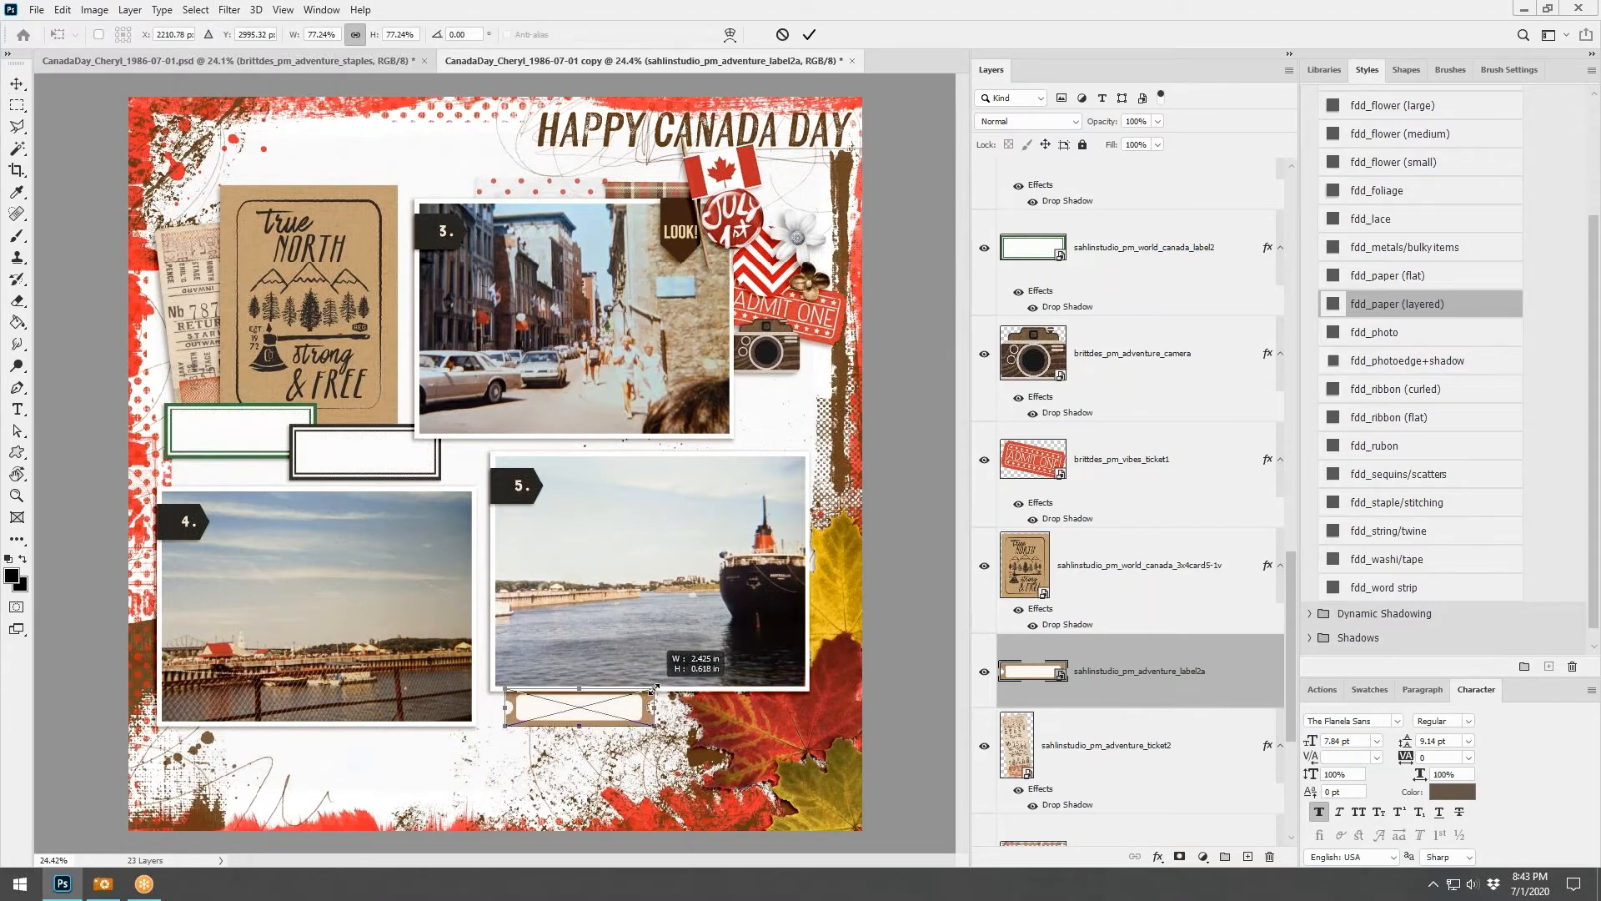
left_click(808, 34)
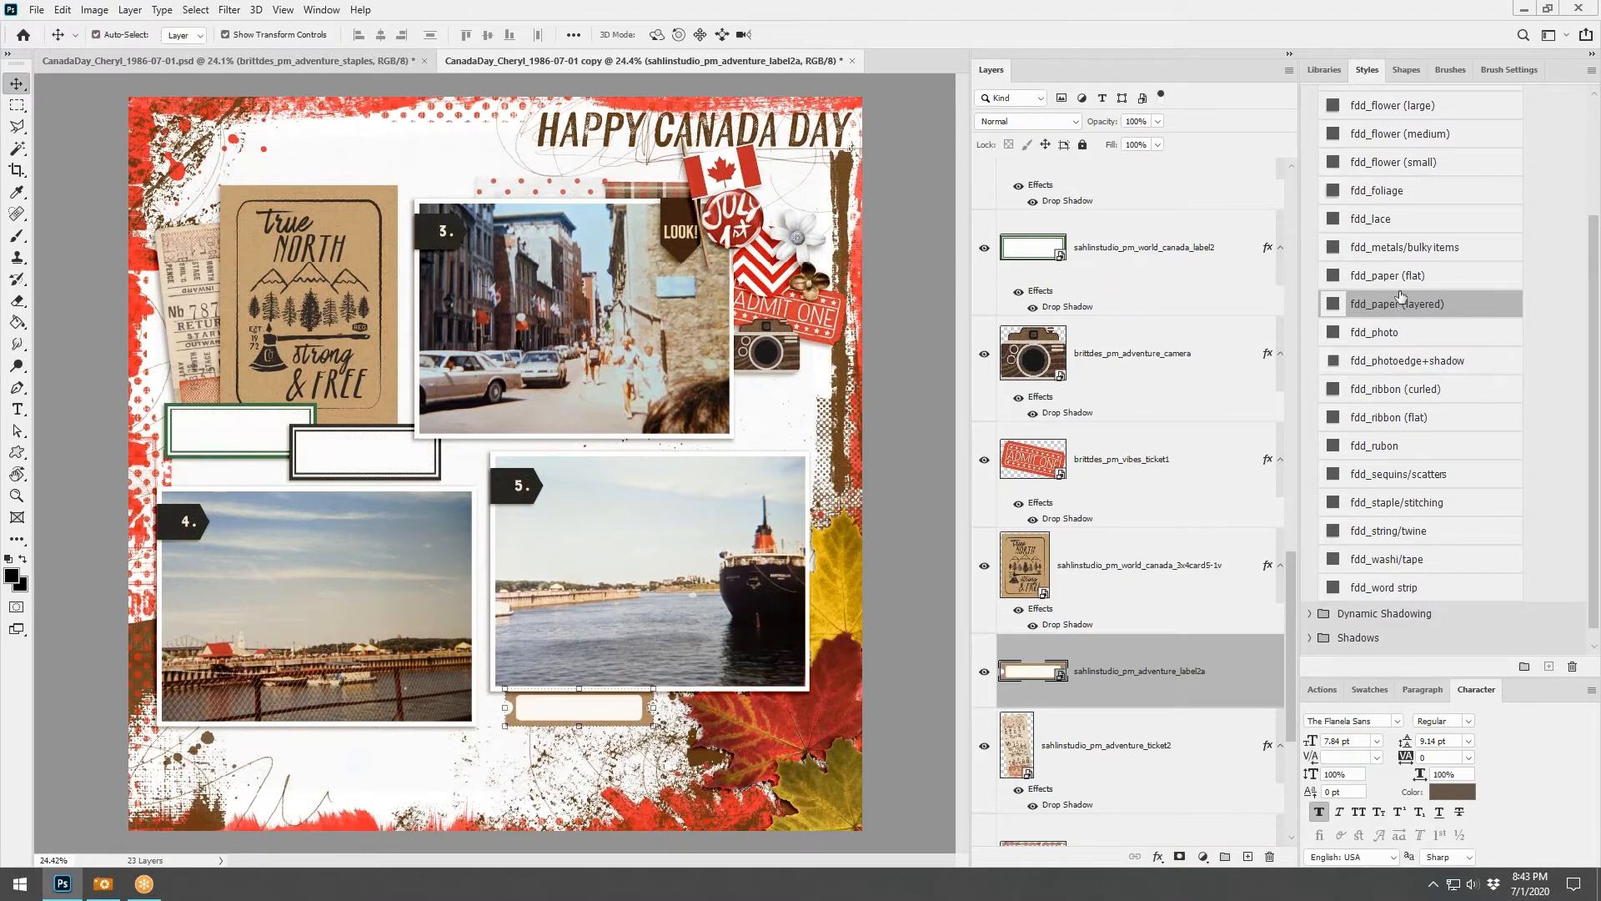
left_click(1423, 269)
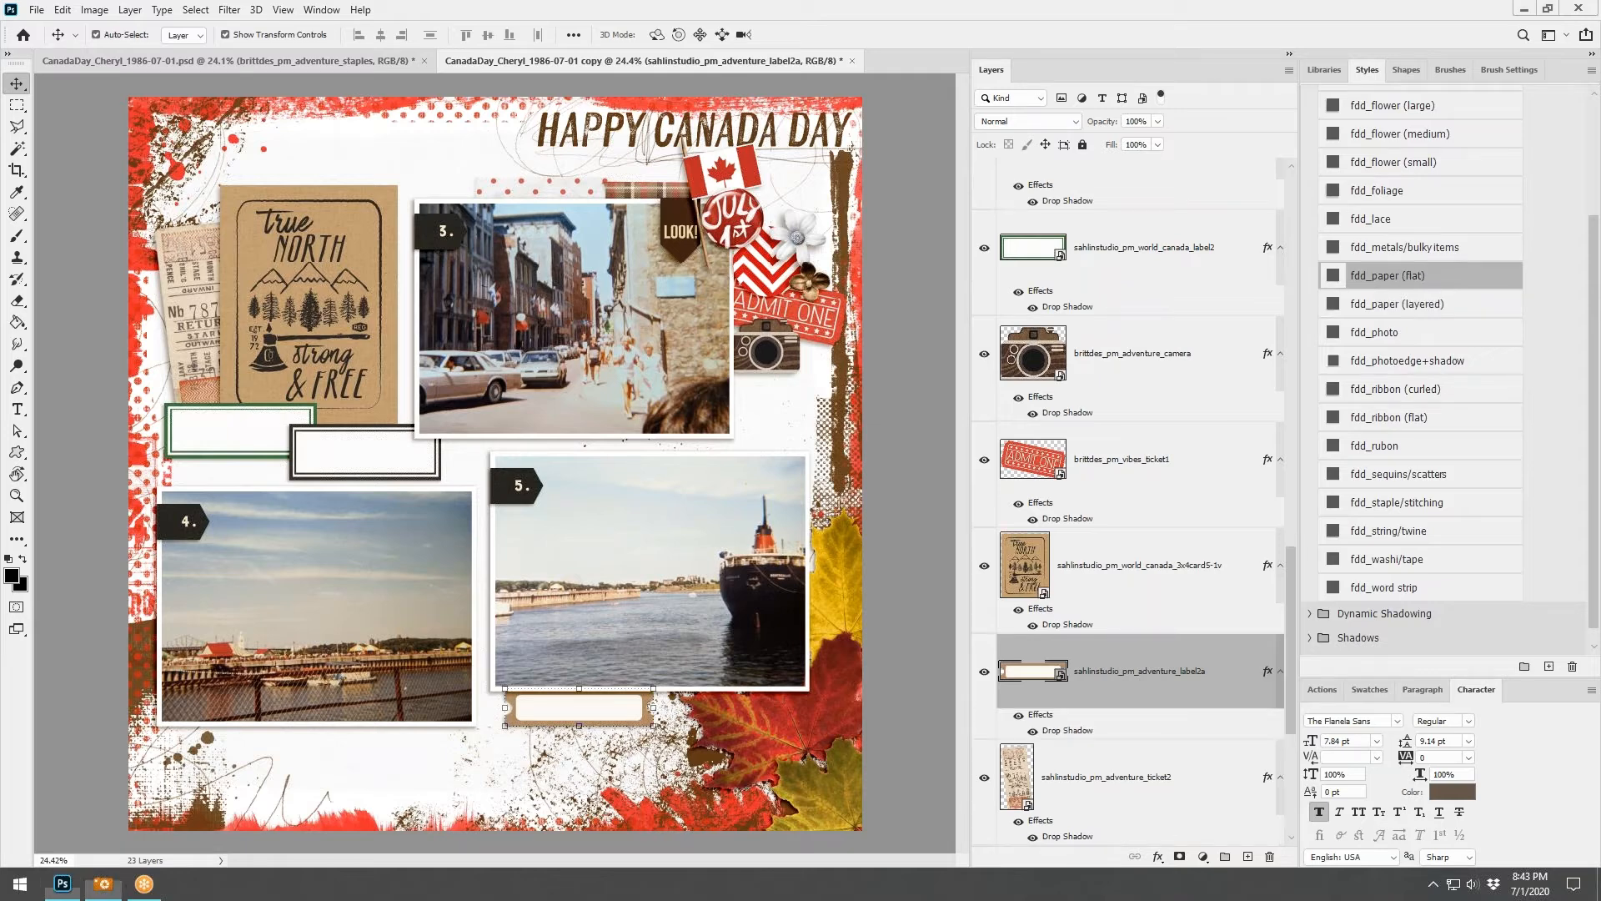
Add sahlinstudio_pm_adventure_label1d below photo 5, layered beneath label2a and offset toward photo 4, with the fdd_paper (flat) style
left_click_drag(1600, 400, 801, 527)
left_click_drag(572, 455, 575, 717)
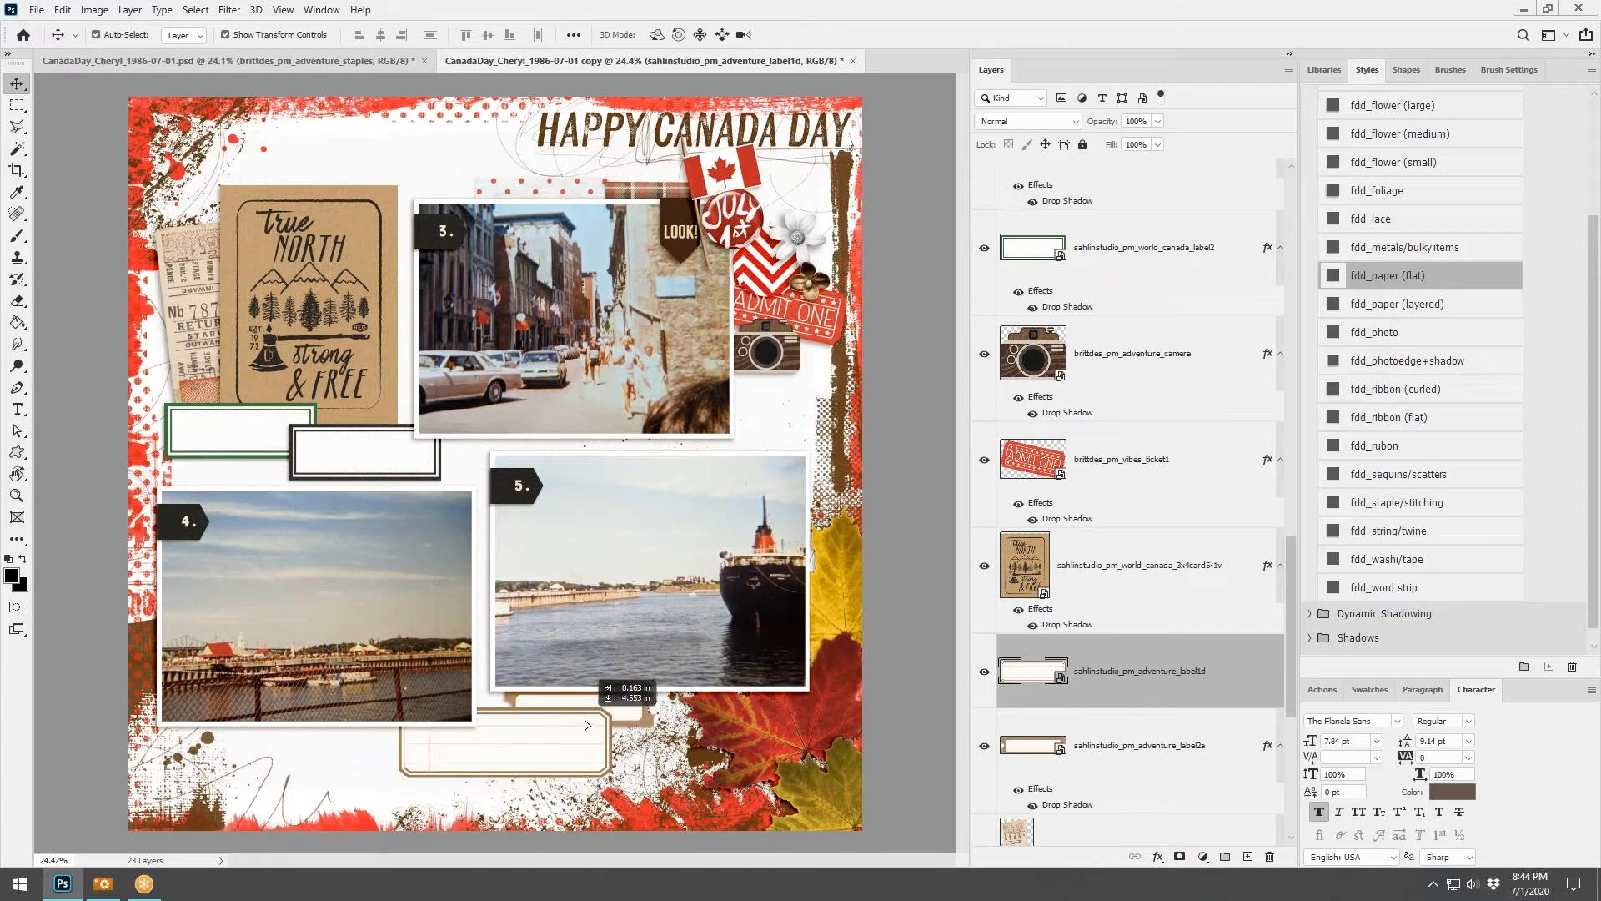
left_click_drag(1122, 671, 1114, 799)
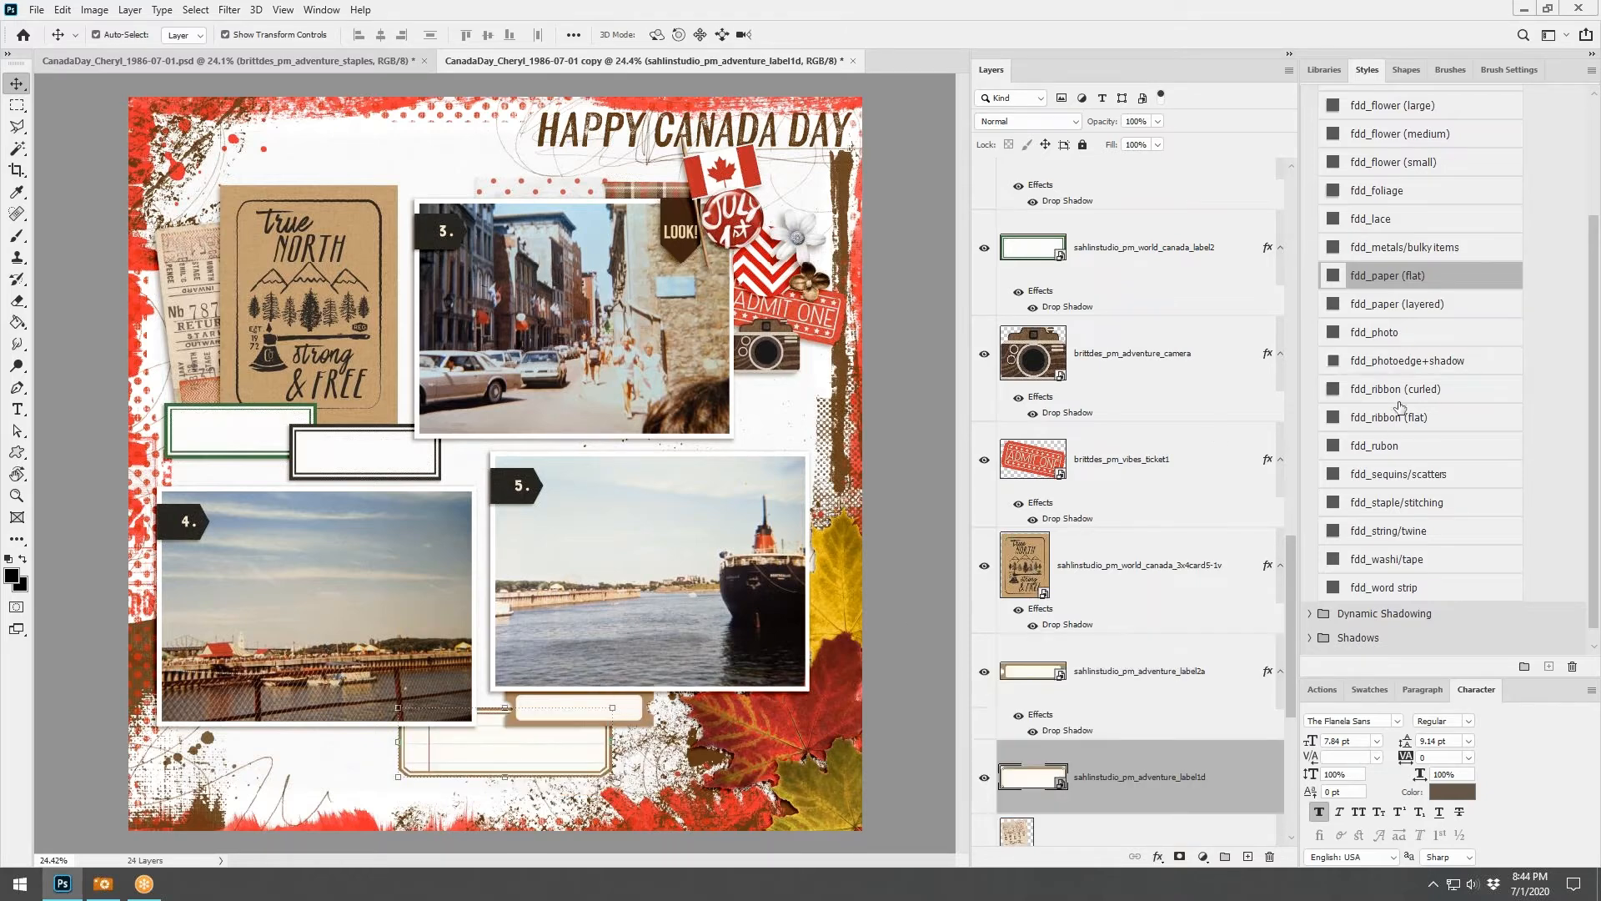
left_click_drag(549, 744, 547, 750)
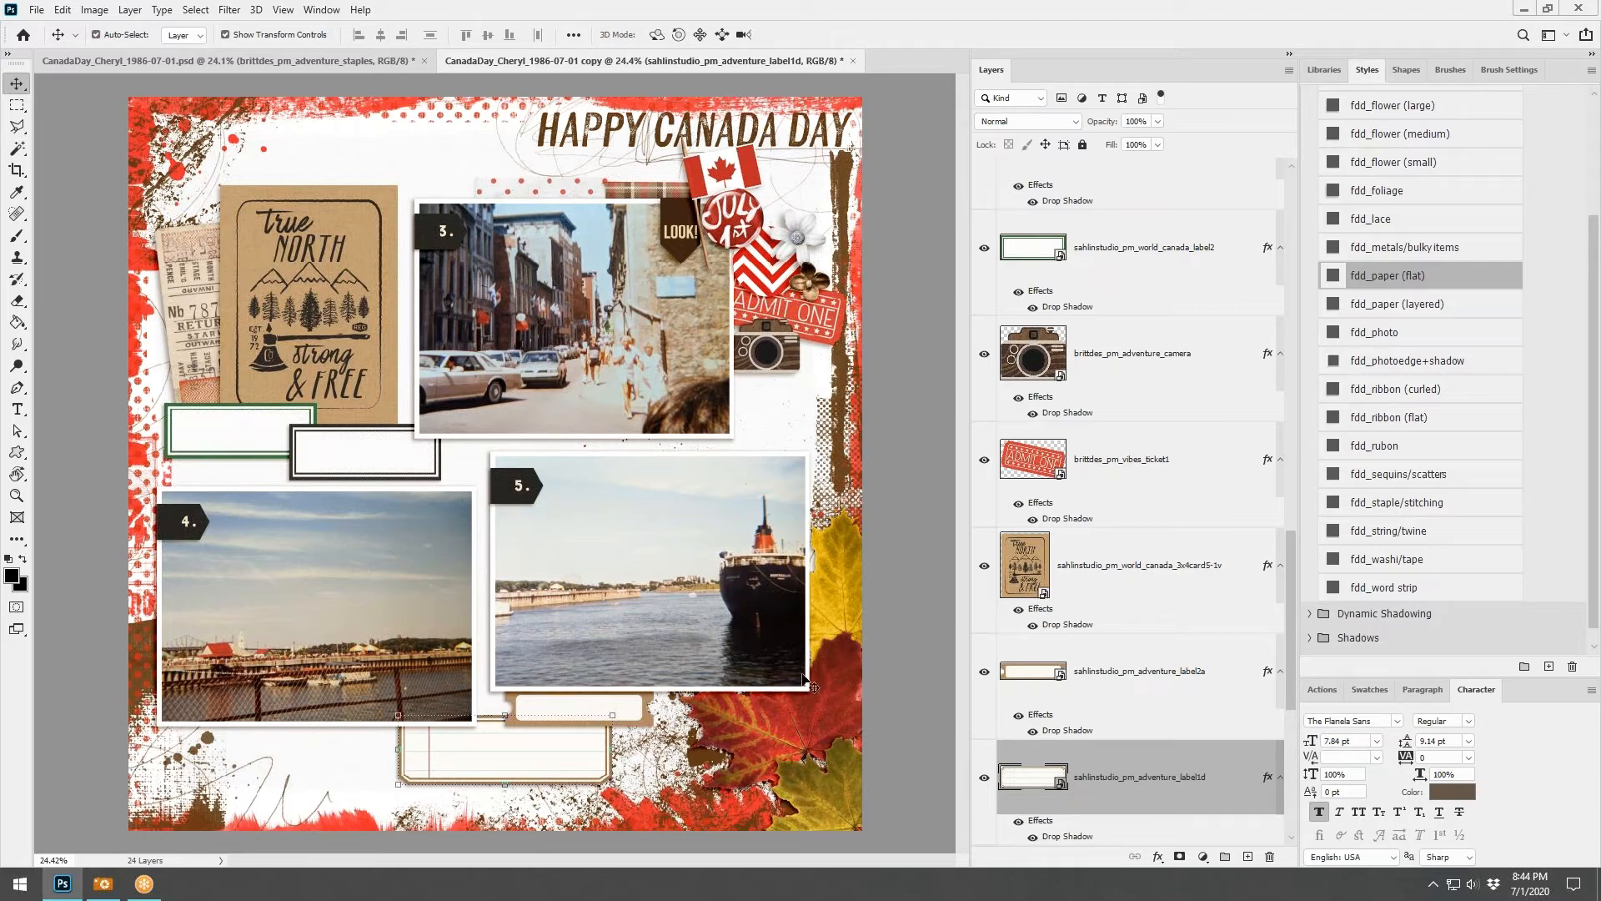
Add brittdes_pm_adventure_seedbeads1 to the Oh Canada page, rotated about -96° beneath the foliage and ribbon cluster, with the fdd_sequins/scatters style
key("alt+Tab")
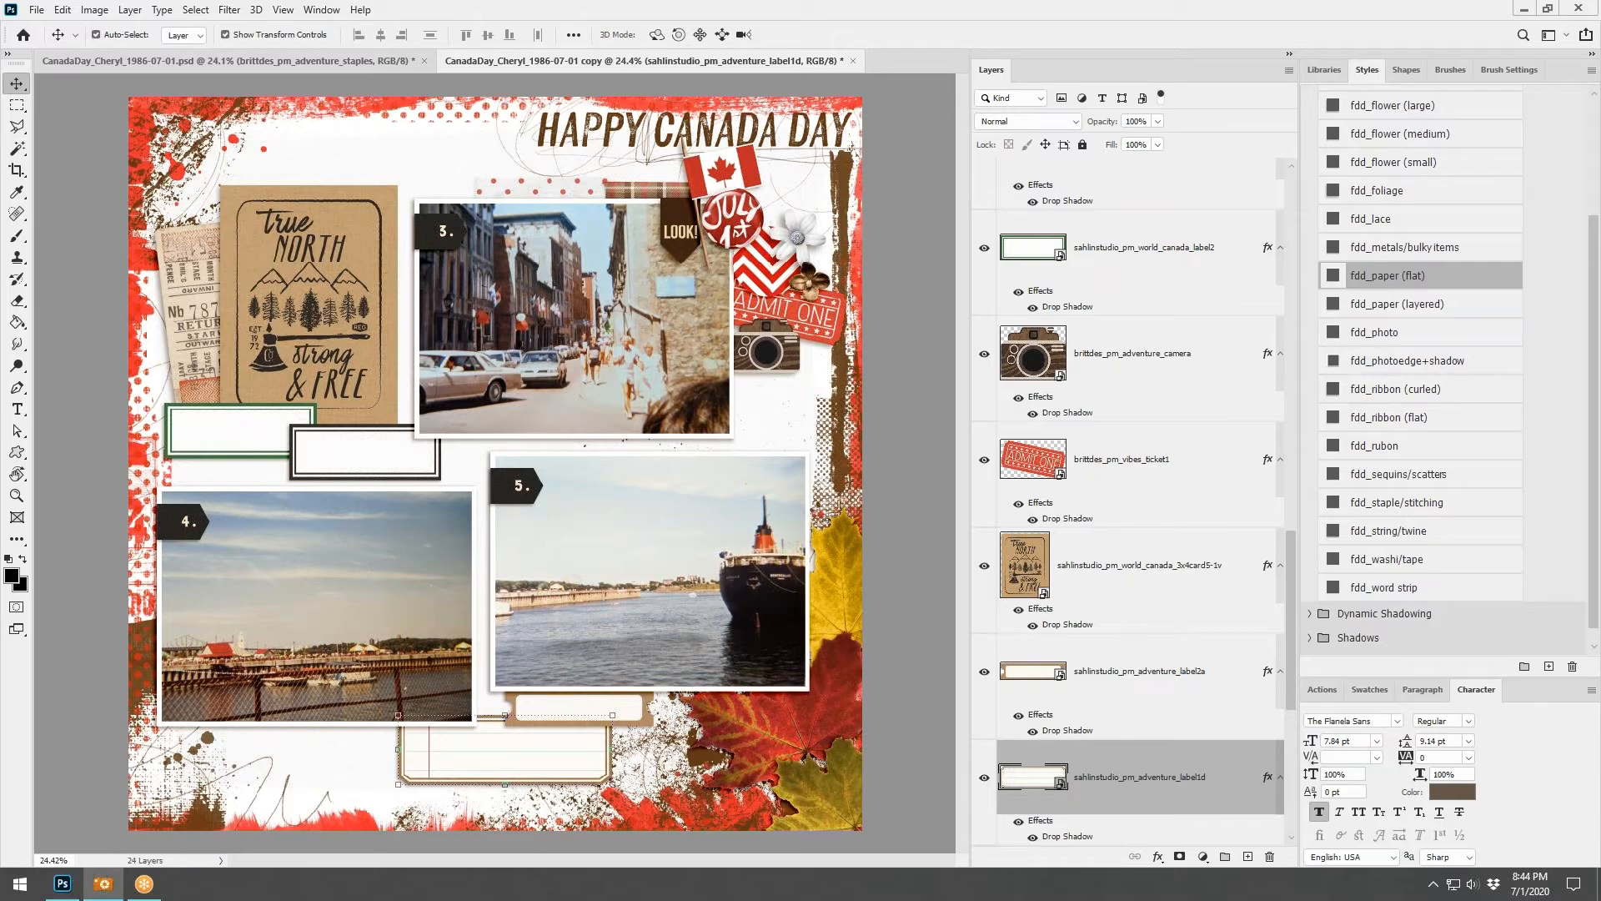
left_click(315, 61)
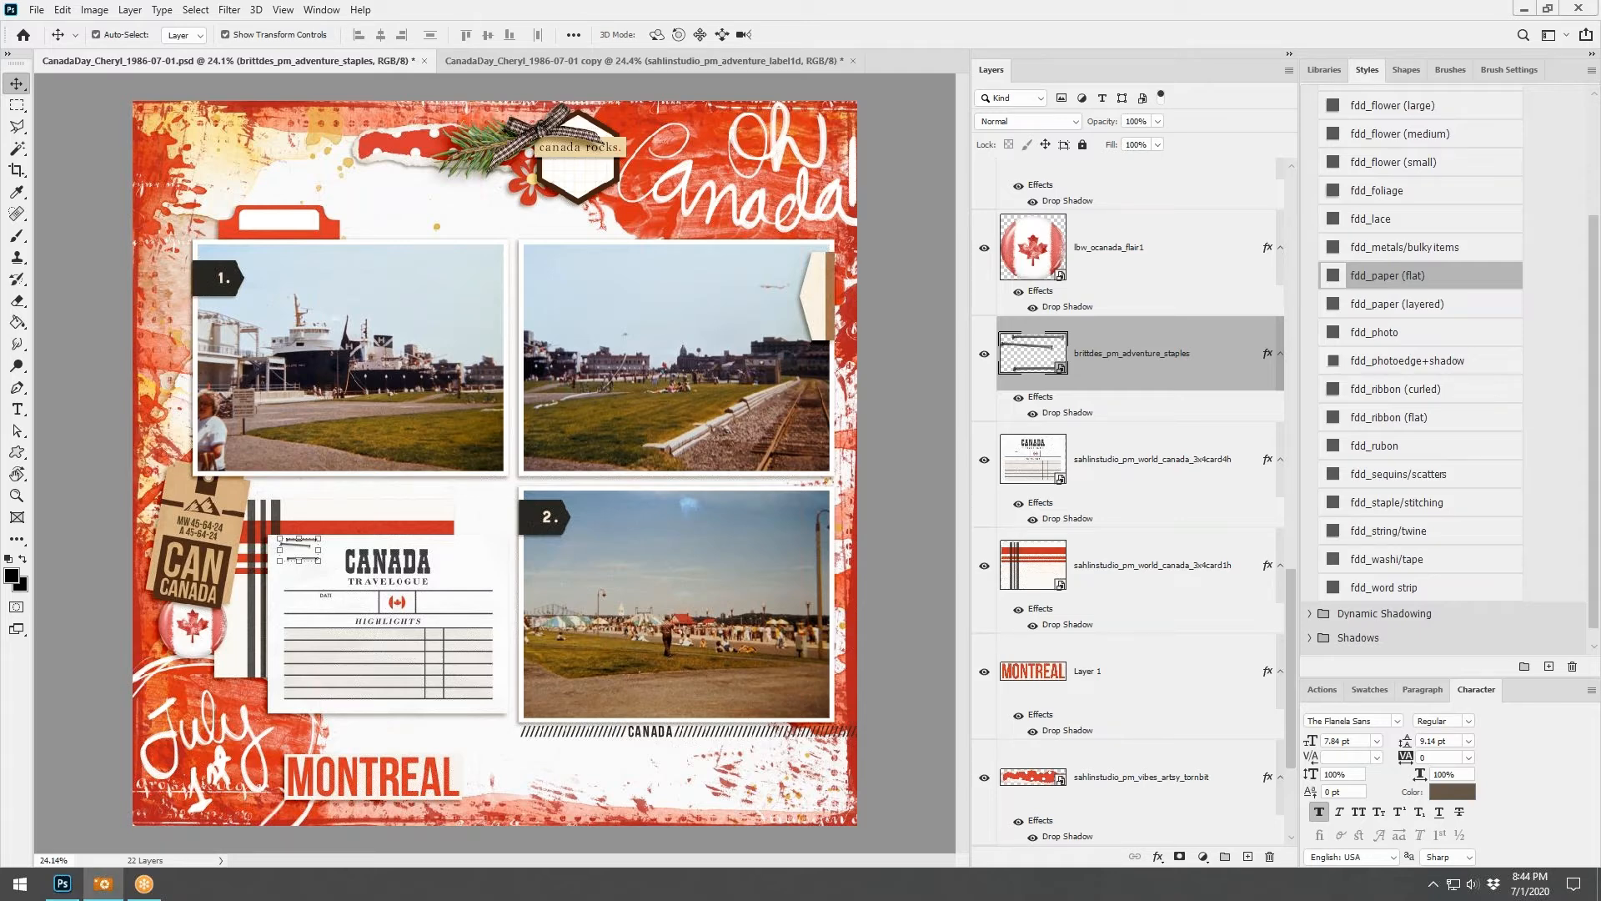
left_click_drag(0, 421, 403, 423)
left_click_drag(491, 490, 461, 195)
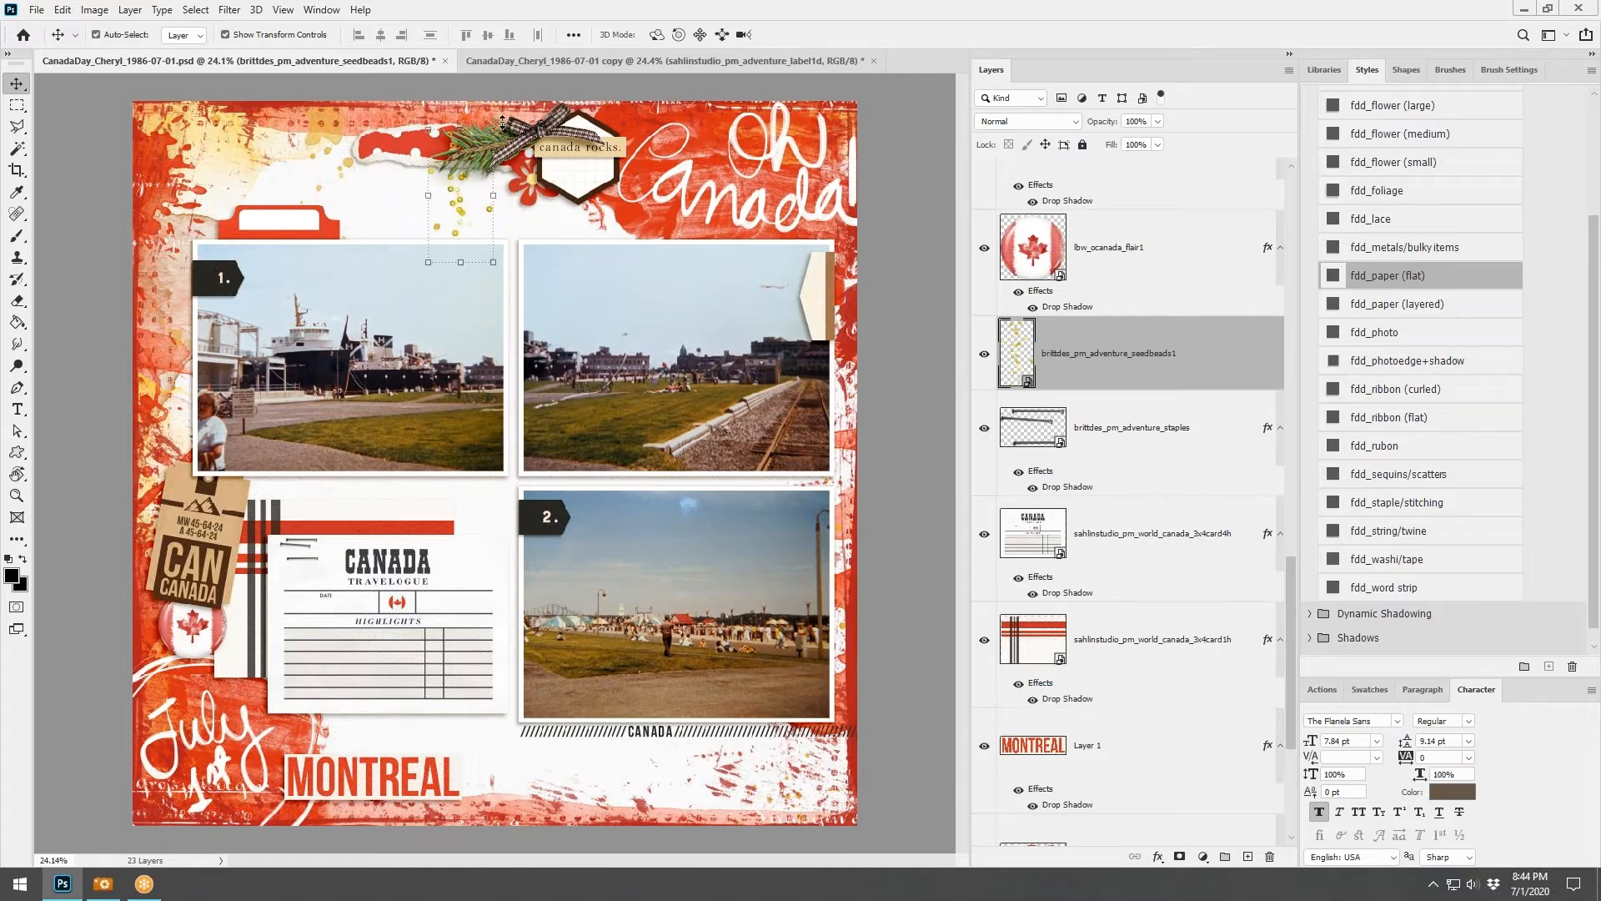
left_click_drag(502, 122, 381, 141)
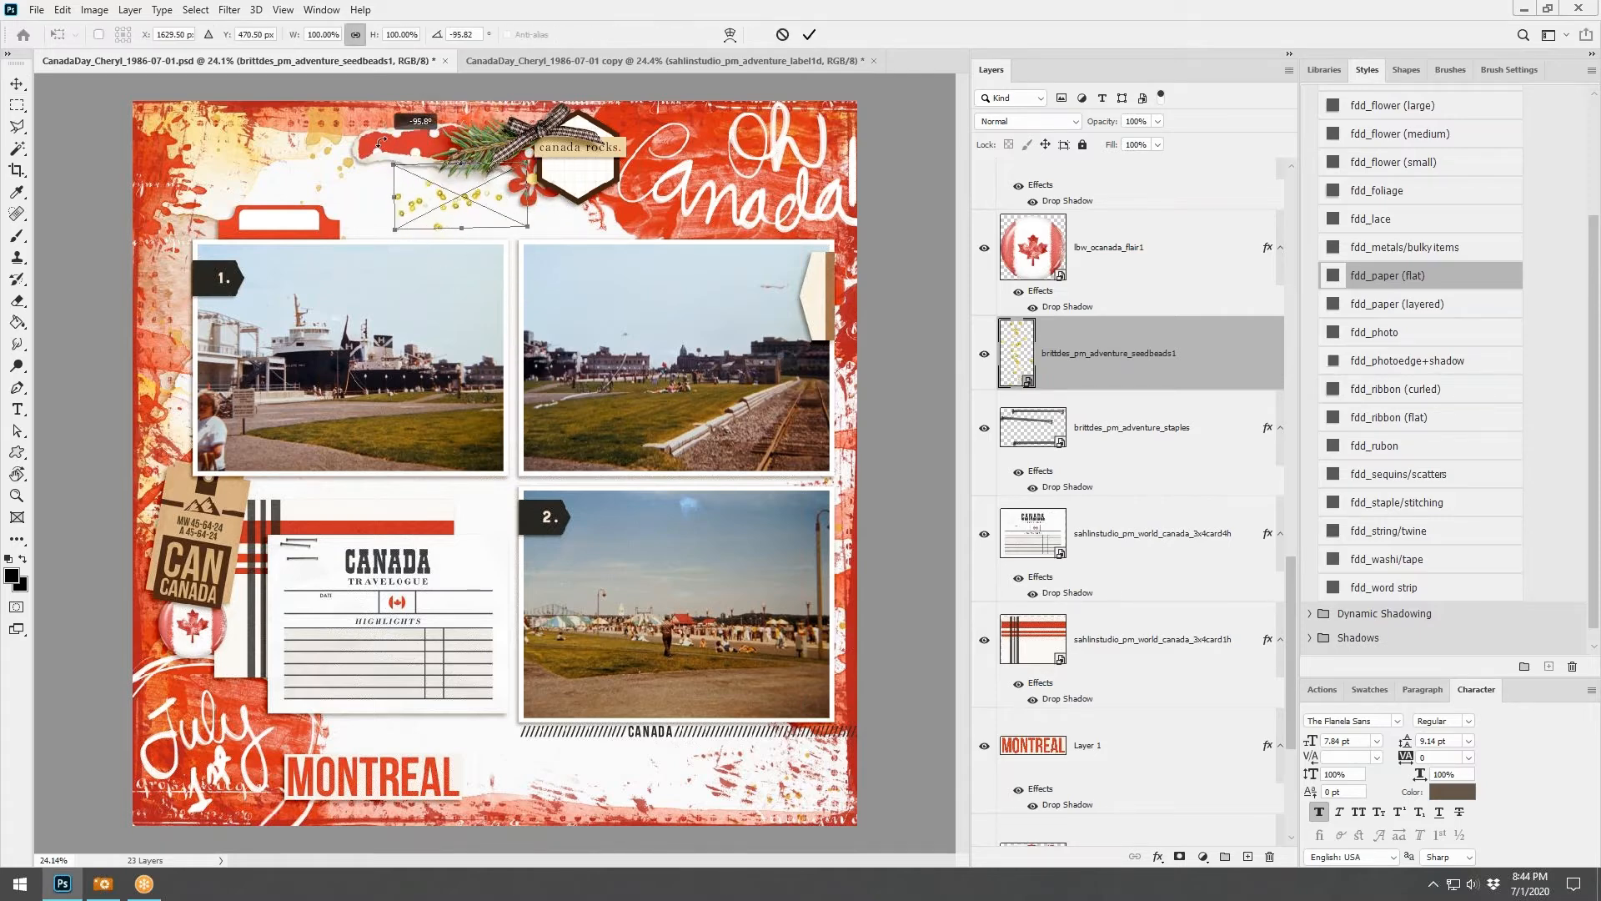
left_click(809, 35)
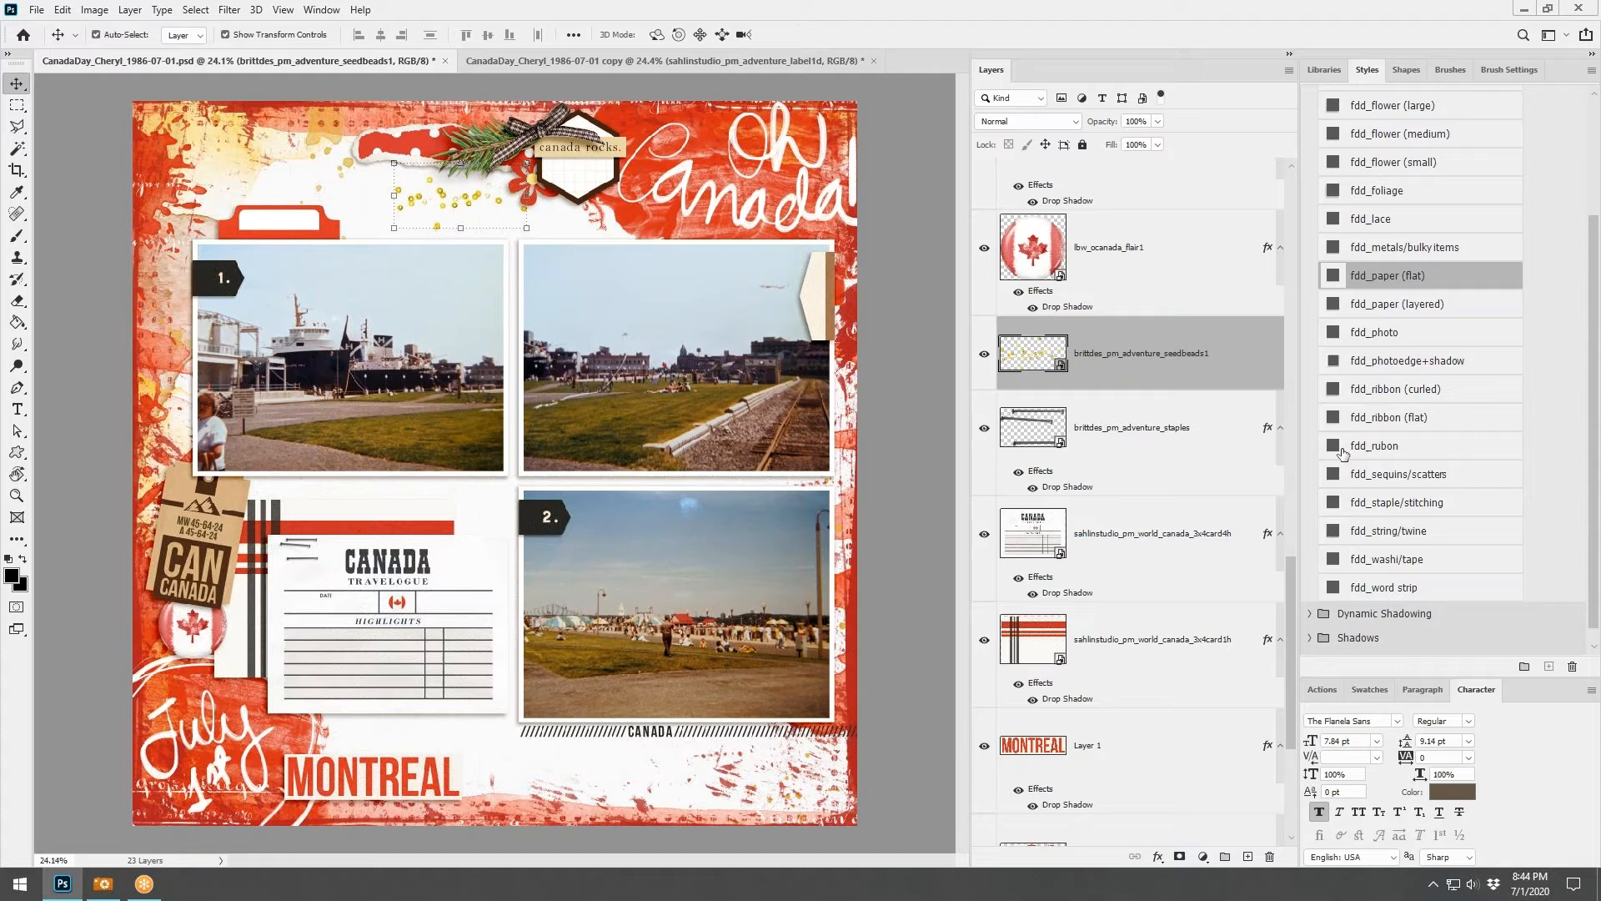
left_click(1409, 477)
left_click_drag(466, 203, 496, 179)
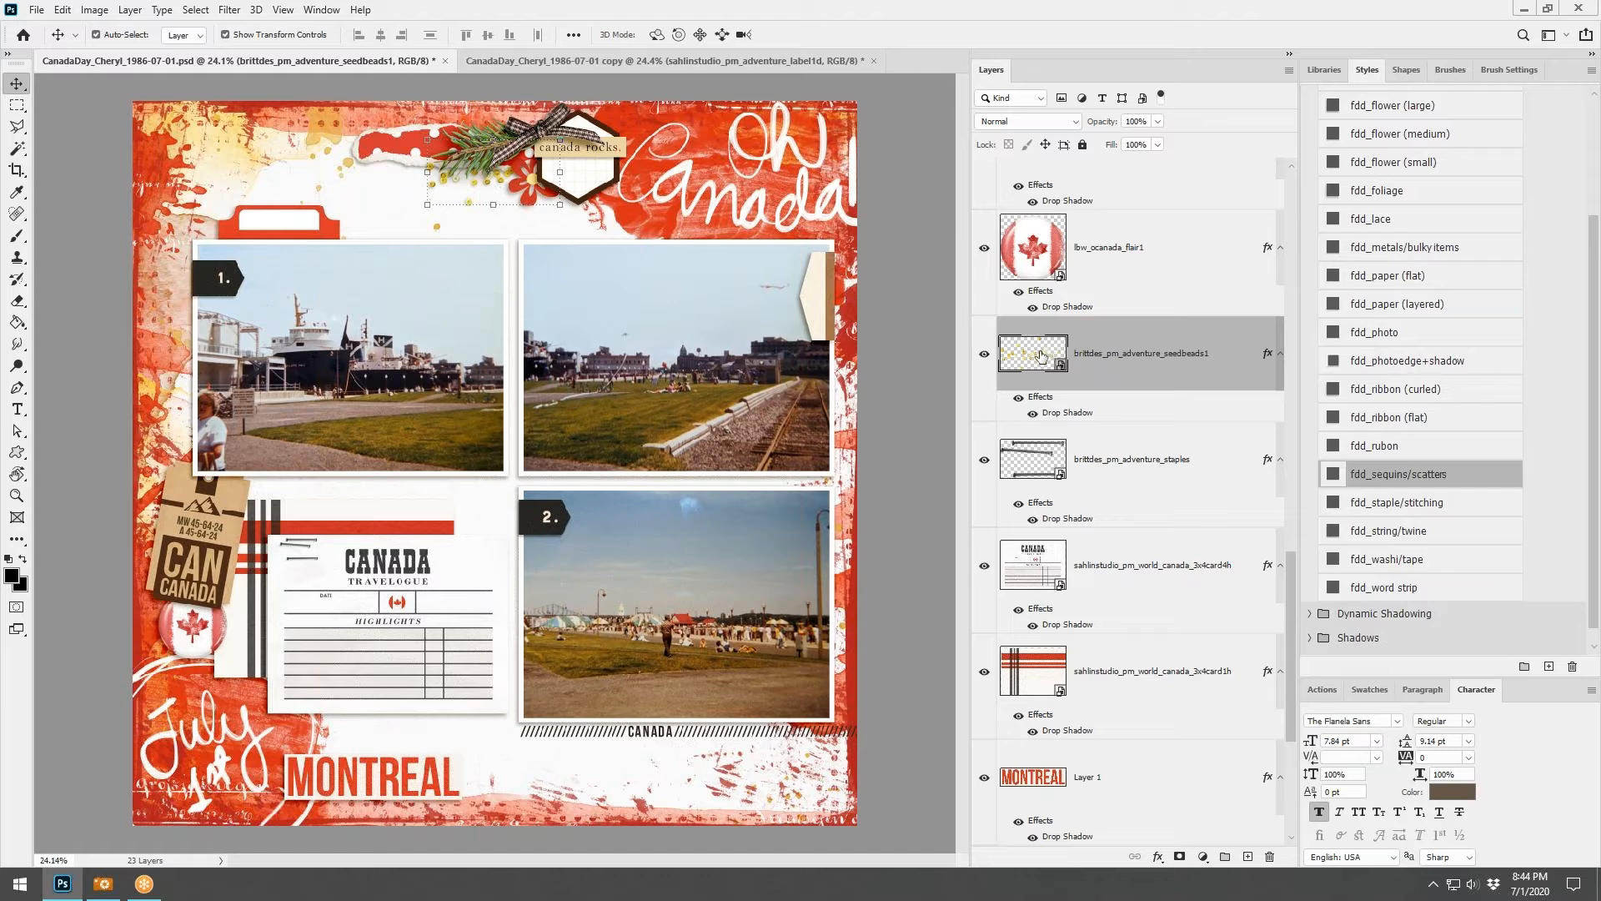
Copy the styled seed beads to the Happy Canada Day page and position them just behind and below the camera
left_click_drag(1040, 357, 469, 267)
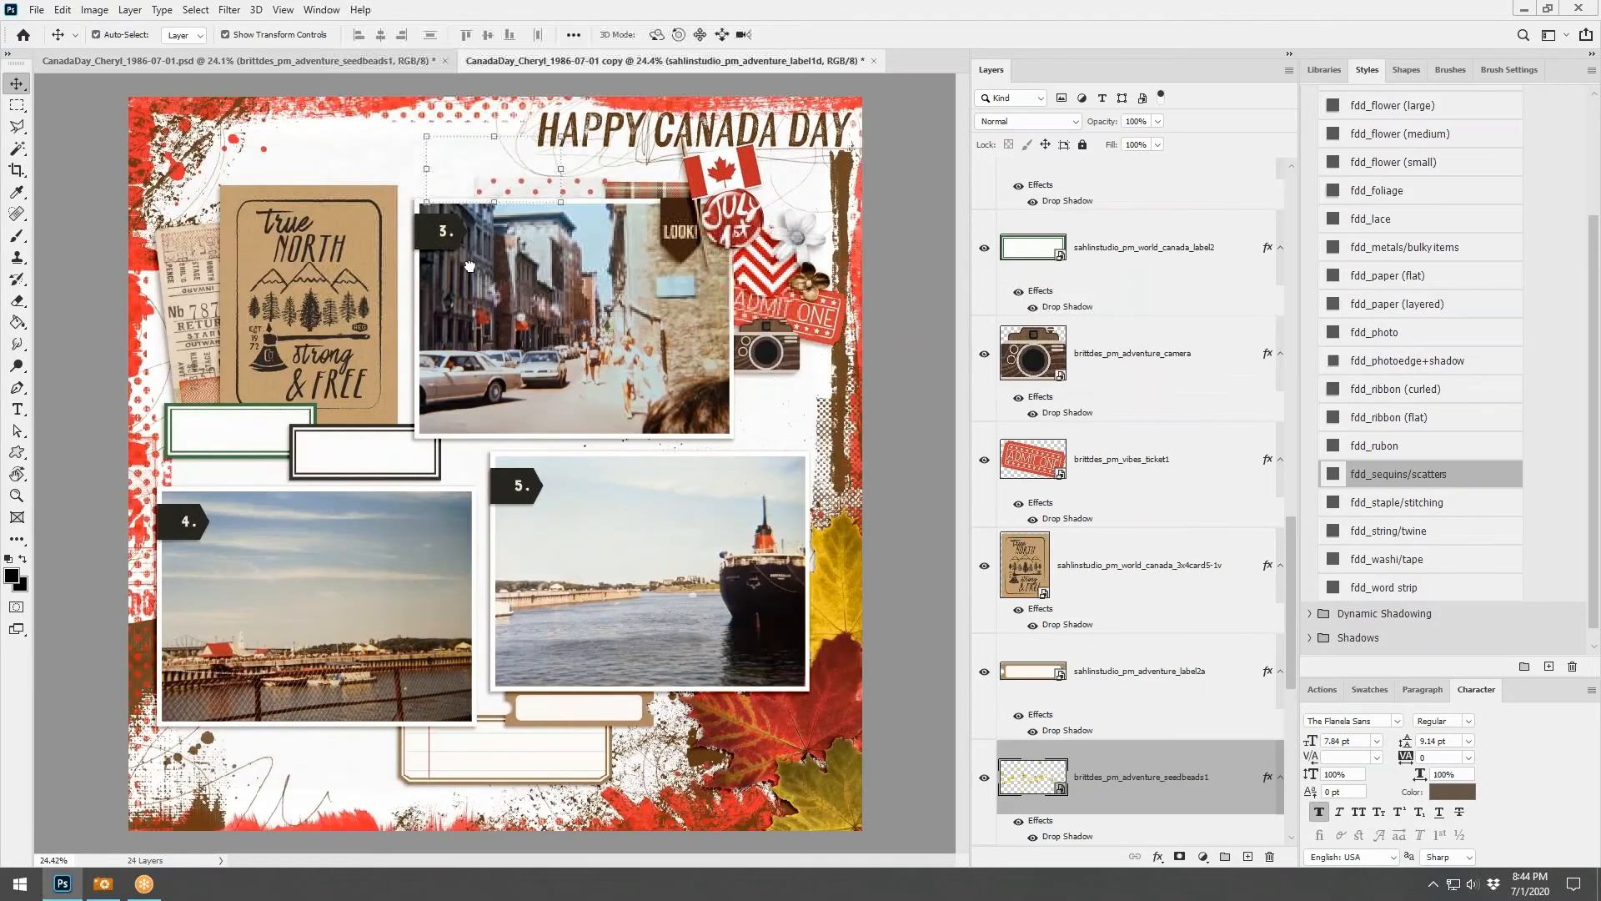
left_click_drag(497, 177, 797, 357)
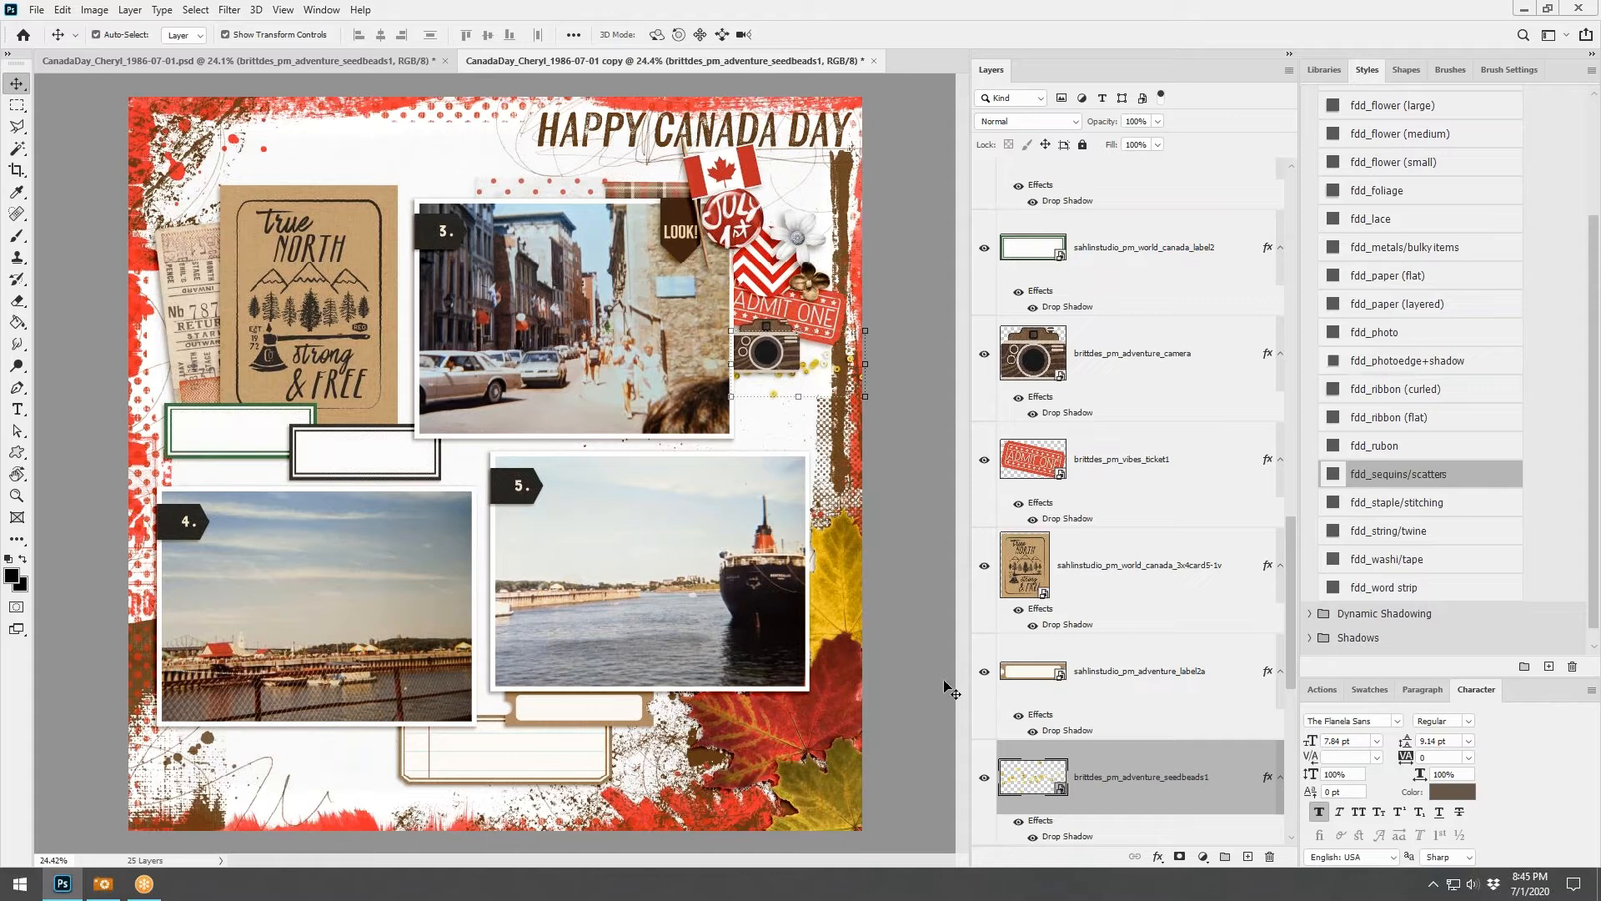
Try brittdes_pm_adventure_artsy_layeredpaint1 directly above the lbw_ocanada_bor3 border, behind the labels and photo 4, and delete it
scroll(948, 689, "down", 1)
scroll(1138, 644, "down", 5)
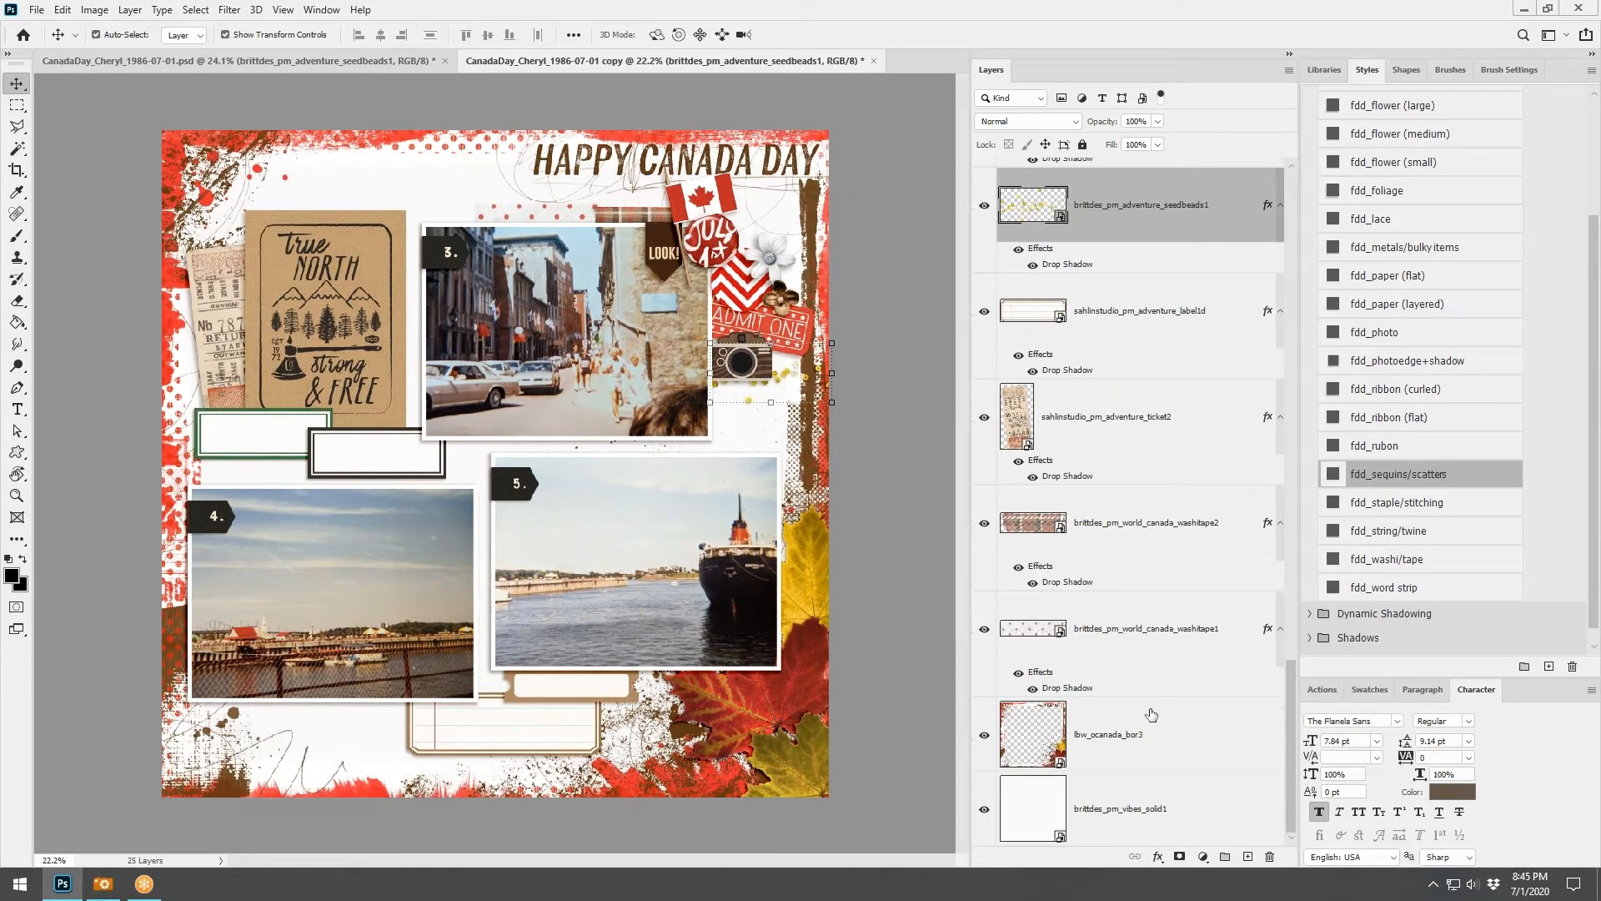
left_click(1151, 715)
scroll(732, 535, "up", 1)
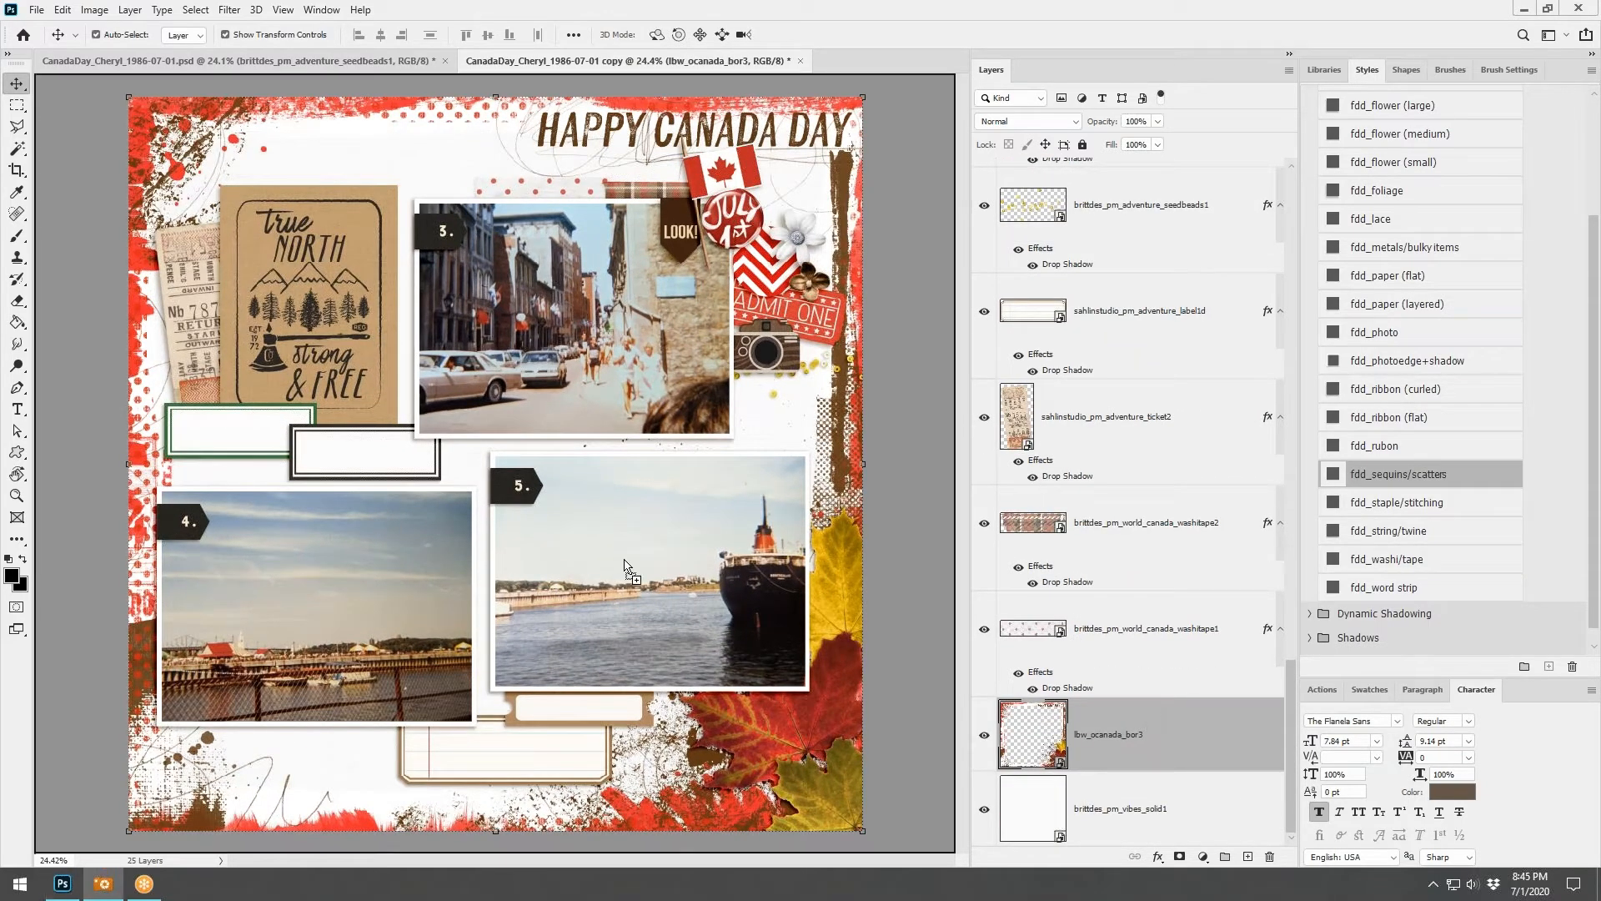
left_click_drag(625, 561, 632, 540)
mouse_move(460, 467)
left_mouse_down()
mouse_move(422, 371)
mouse_move(316, 450)
mouse_move(196, 442)
mouse_move(614, 454)
mouse_move(750, 383)
mouse_move(517, 430)
mouse_move(264, 546)
mouse_move(250, 479)
mouse_move(304, 534)
mouse_move(402, 520)
left_mouse_up()
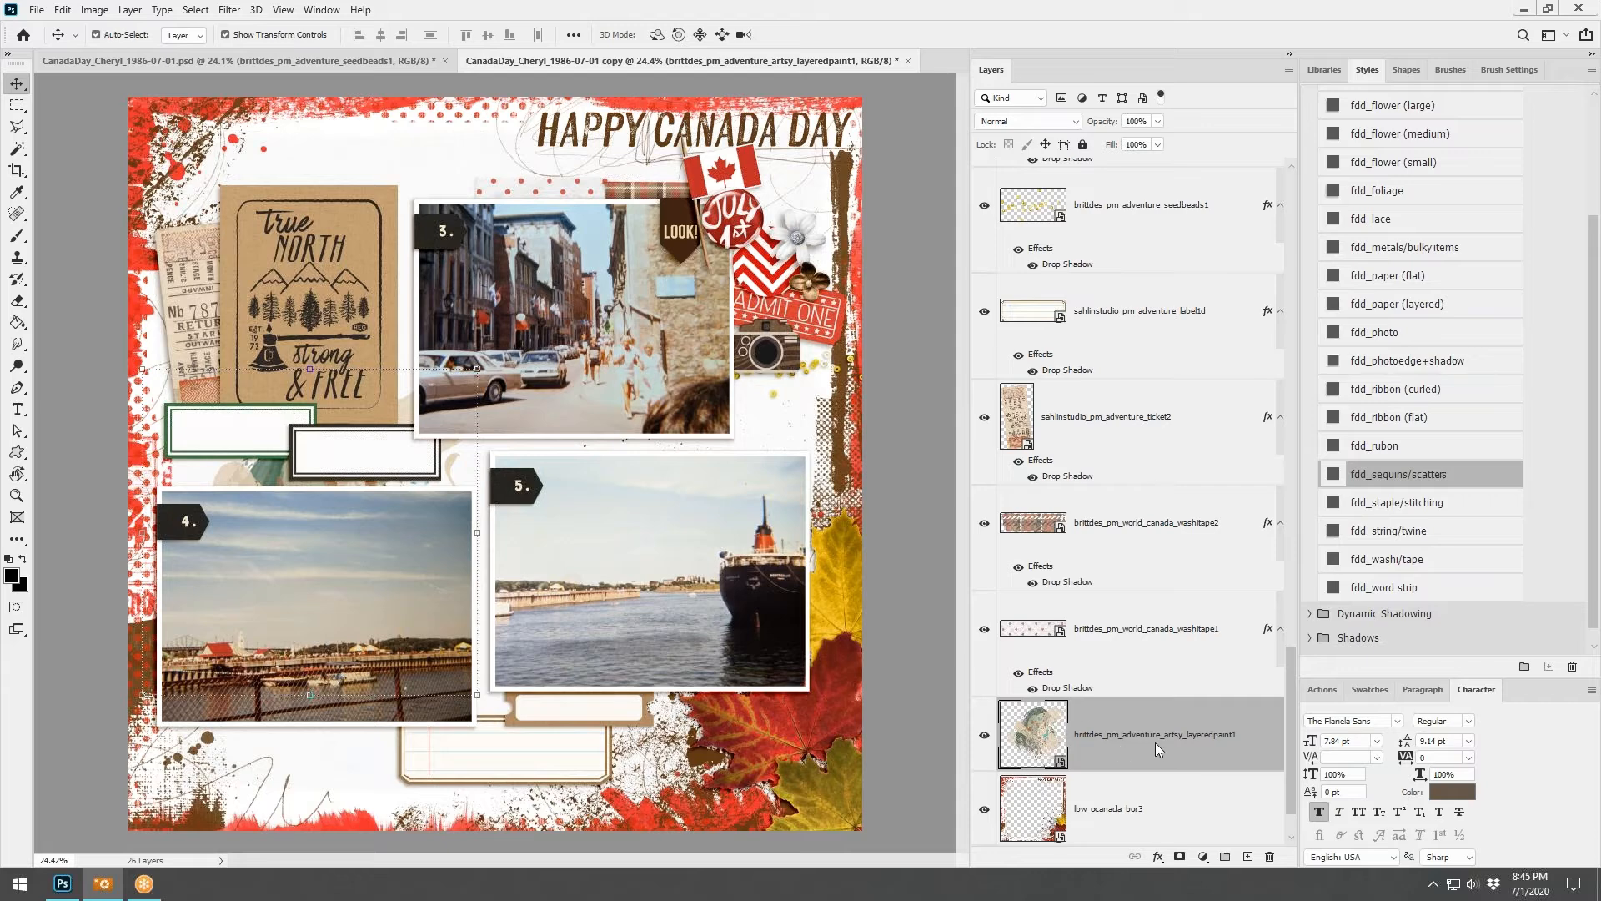
right_click(1141, 719)
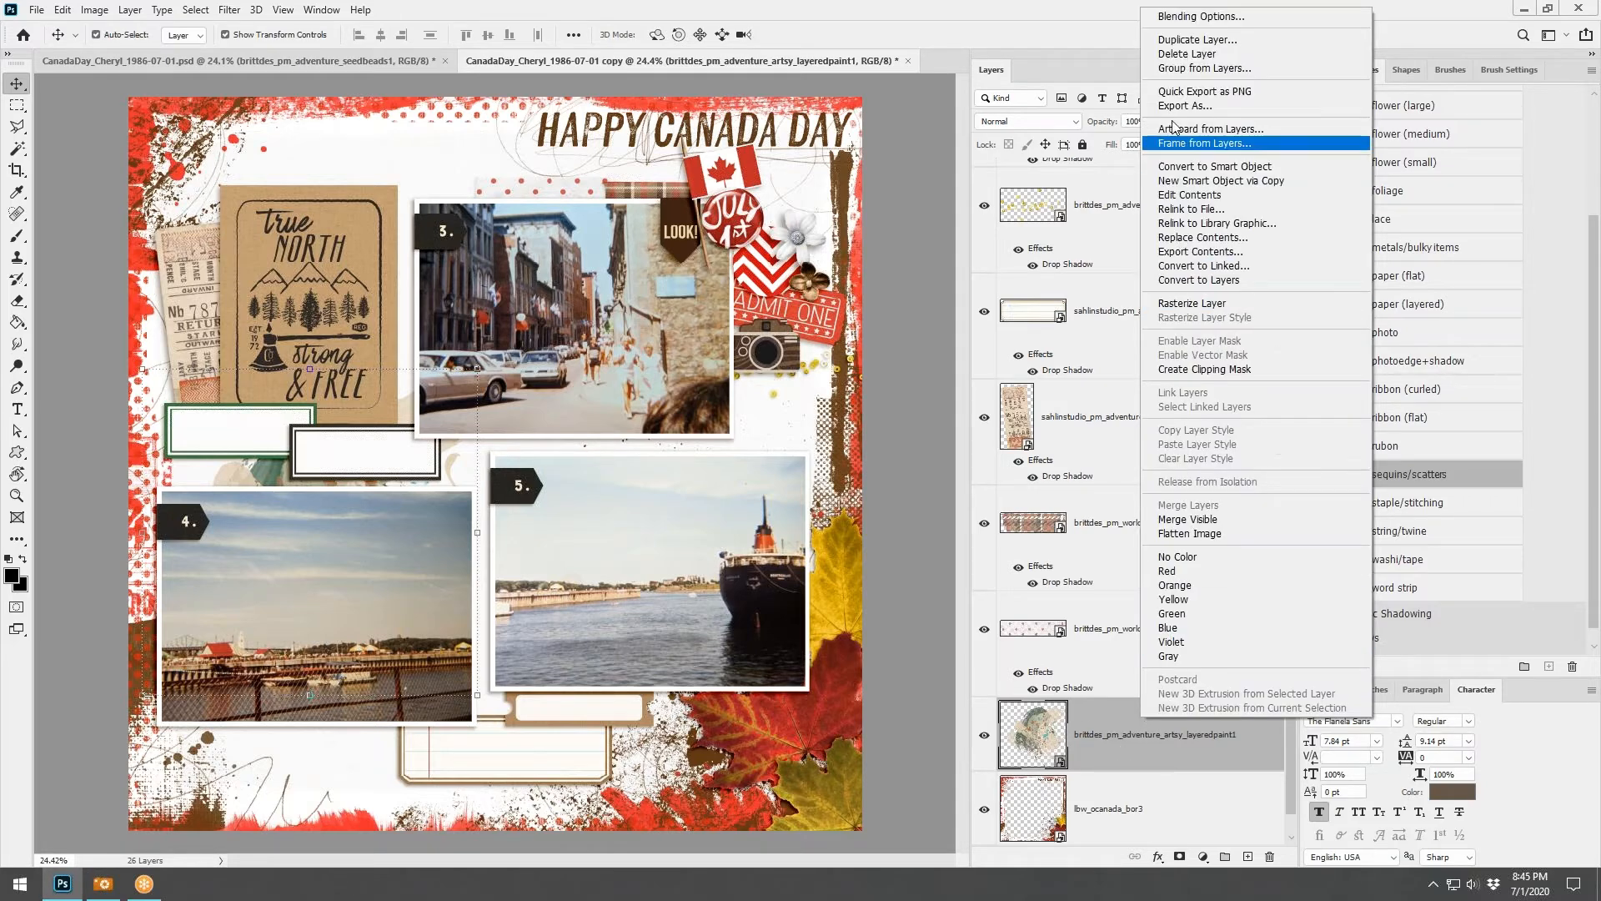
left_click(1184, 56)
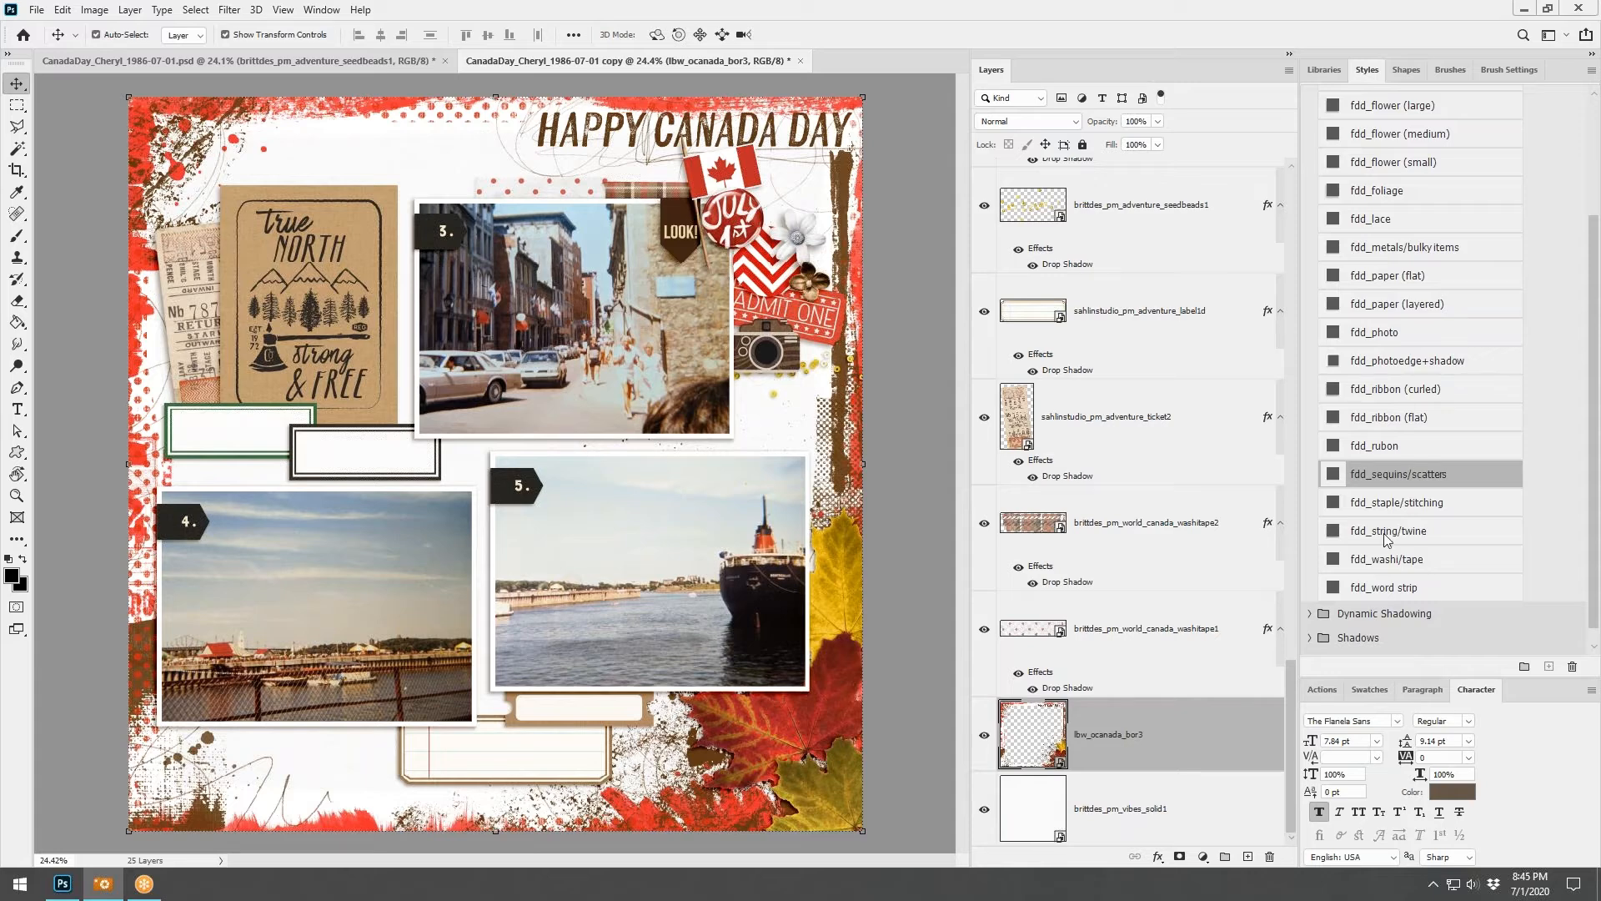
Add sahlinstudio_pm_adventure_artsy_paint behind the central photos, plus two copies of brittdes_pm_animal_paint2 behind label1d and beside photo 3
left_click_drag(1384, 534, 517, 567)
mouse_move(500, 470)
left_mouse_down()
mouse_move(342, 503)
mouse_move(378, 484)
left_mouse_up()
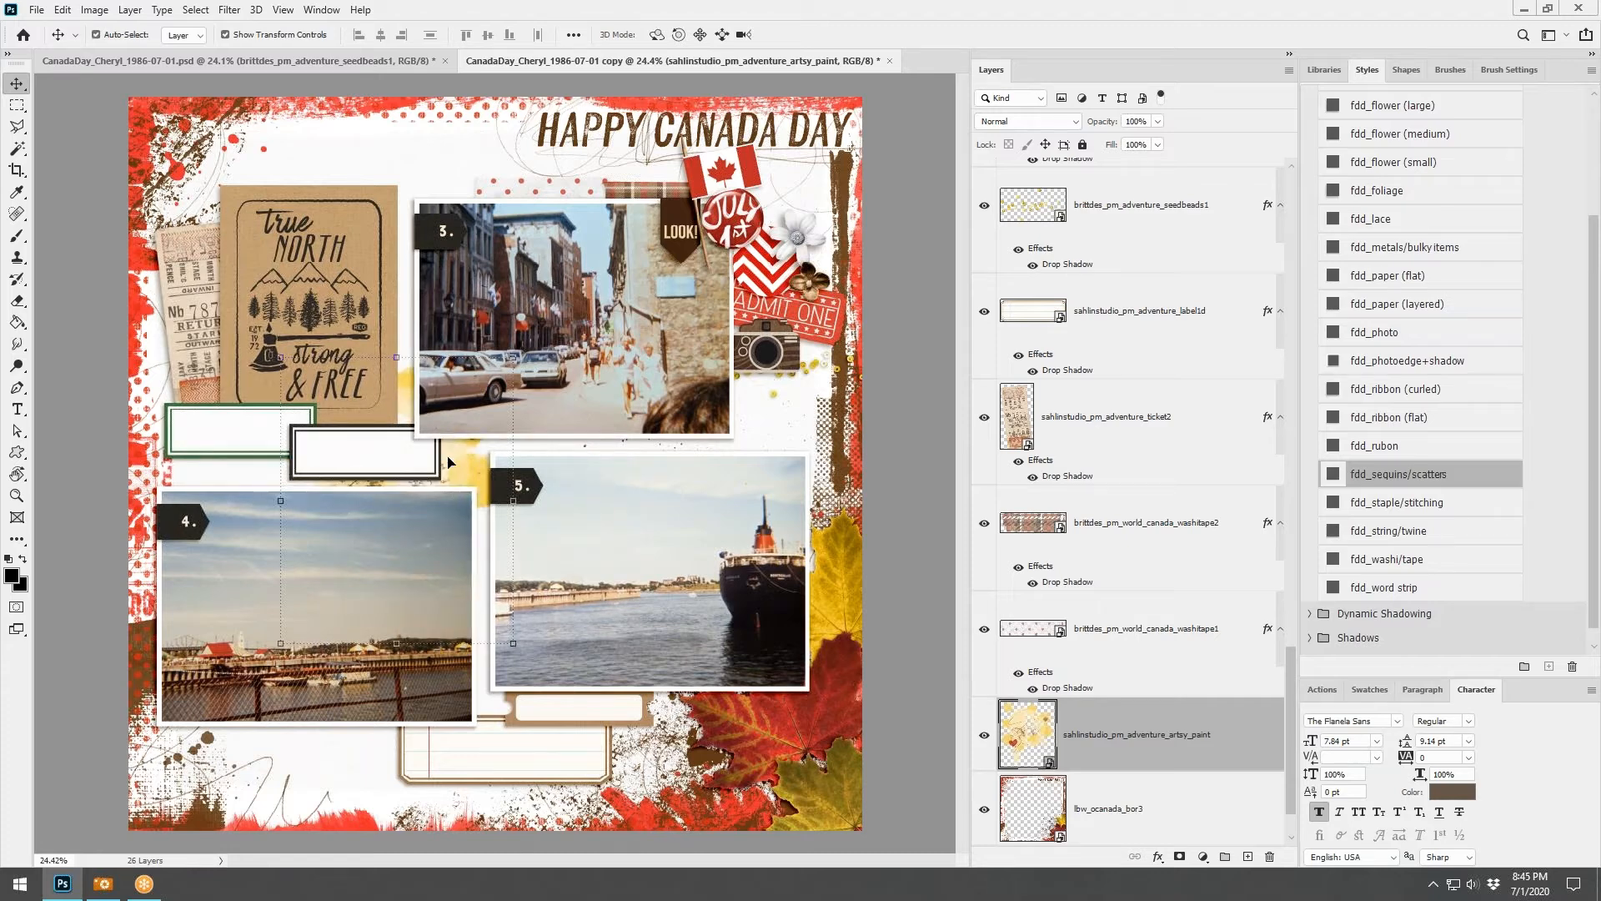
key("alt+Tab")
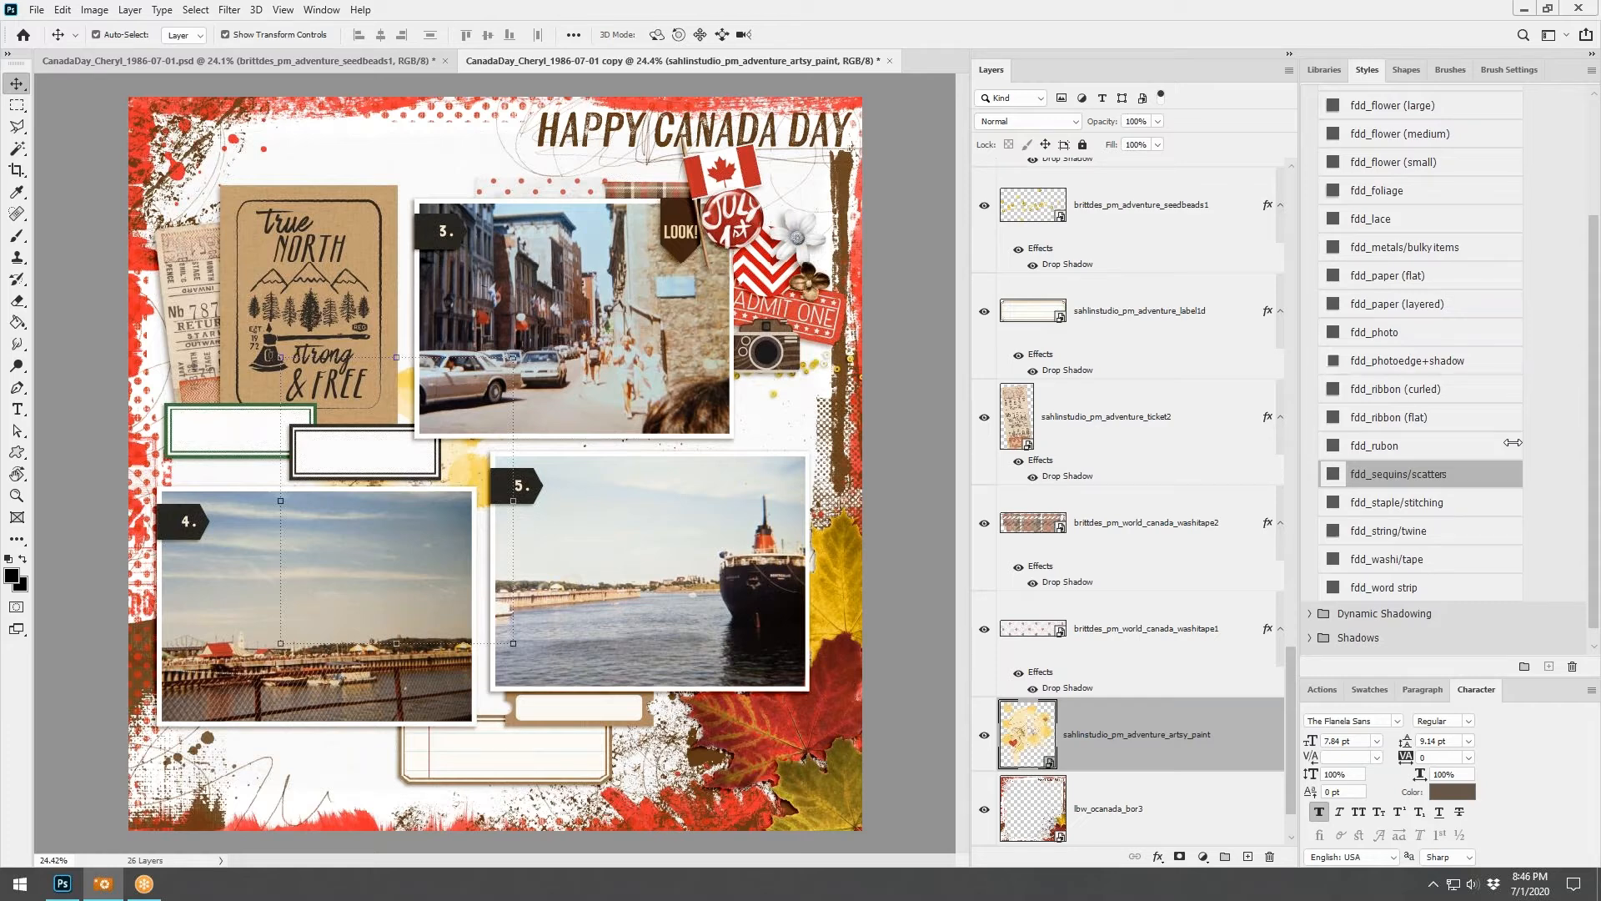
left_click_drag(1514, 442, 544, 503)
mouse_move(547, 449)
left_mouse_down()
mouse_move(763, 424)
mouse_move(853, 357)
mouse_move(569, 597)
mouse_move(400, 709)
mouse_move(440, 799)
mouse_move(488, 783)
left_mouse_up()
key("ctrl+j")
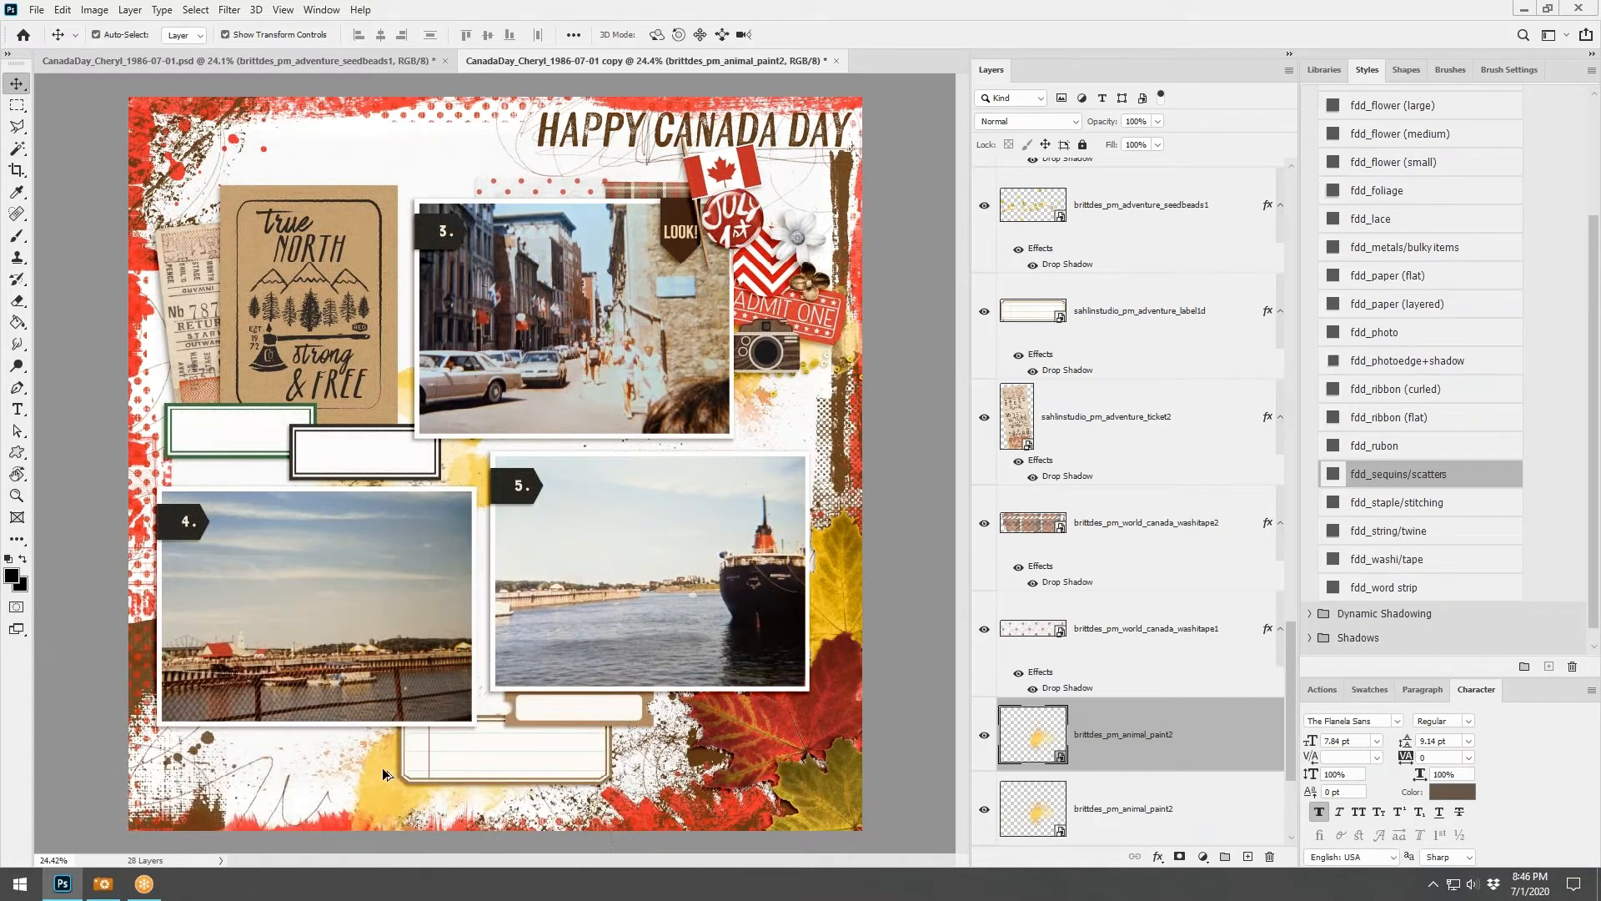
Copy brittdes_pm_animal_paint2 to the Oh Canada page, flip it vertically, and layer it directly above the lbw_ocanada_bor1 border
mouse_move(382, 765)
left_mouse_down()
mouse_move(274, 162)
mouse_move(283, 64)
mouse_move(376, 246)
mouse_move(482, 304)
mouse_move(513, 302)
mouse_move(537, 205)
mouse_move(513, 177)
mouse_move(395, 658)
mouse_move(507, 599)
mouse_move(534, 611)
mouse_move(553, 552)
mouse_move(538, 623)
mouse_move(292, 487)
mouse_move(378, 455)
left_mouse_up()
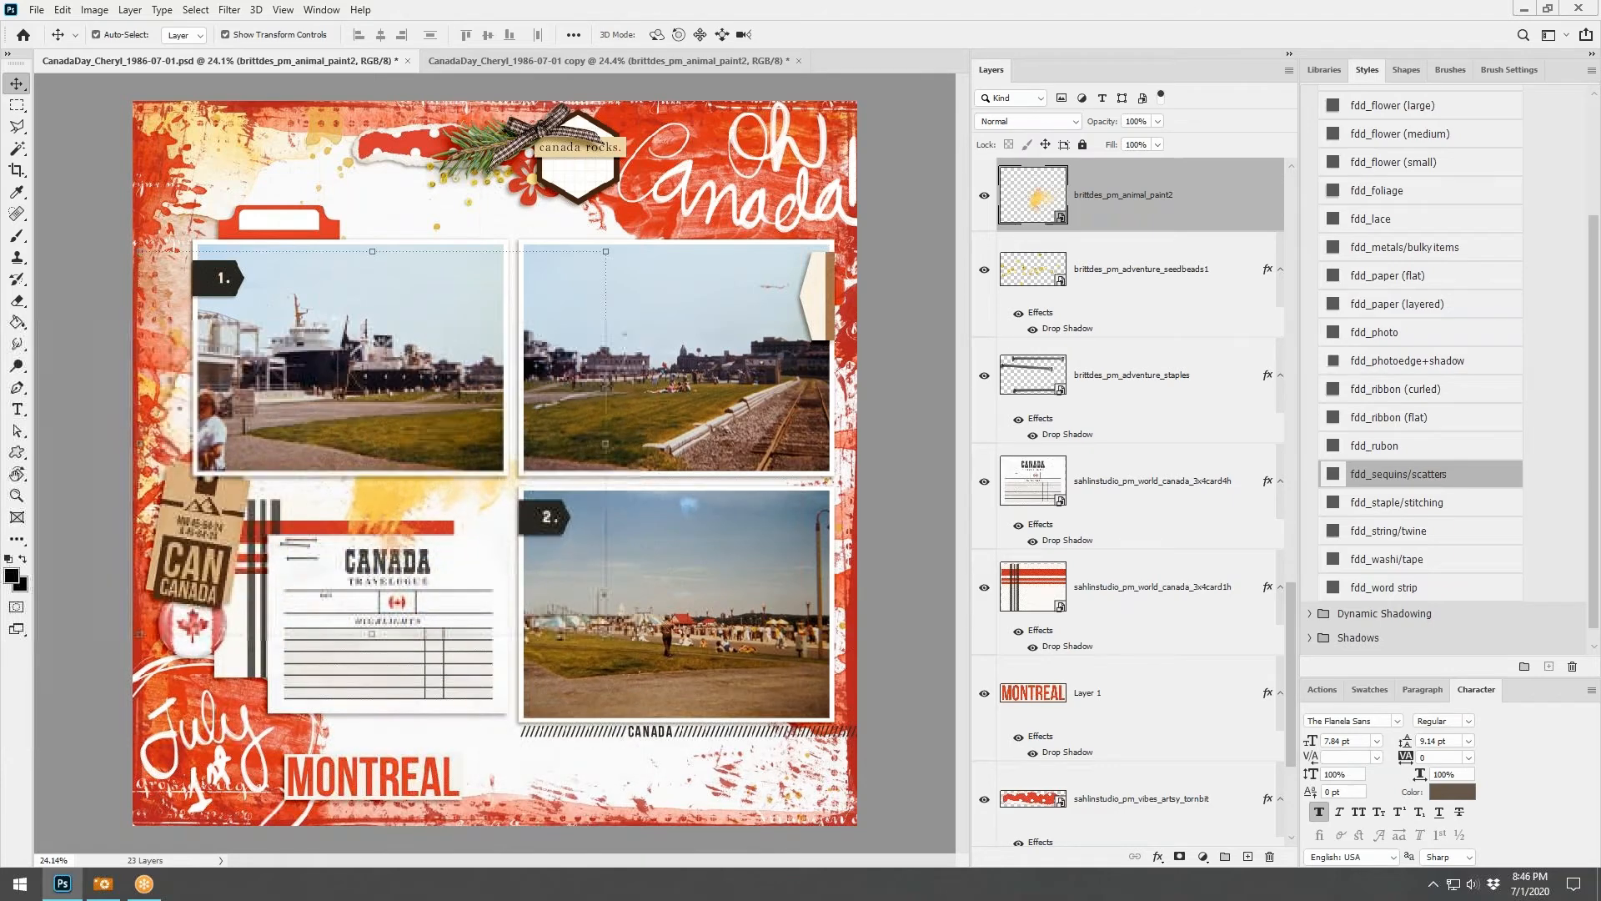
left_click(62, 9)
mouse_move(96, 390)
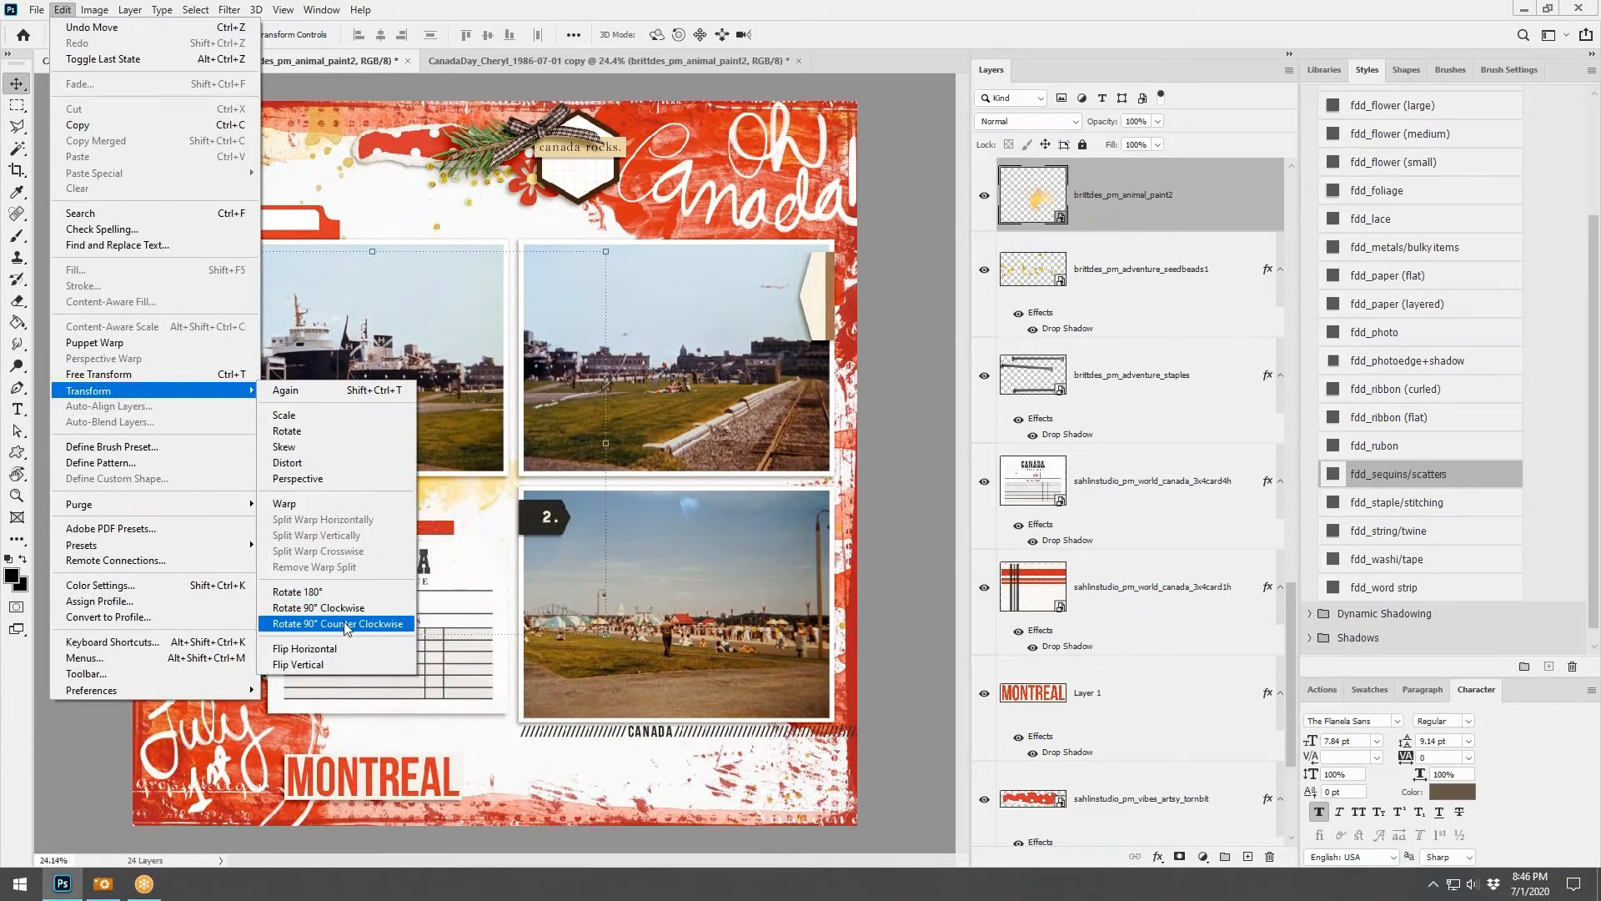
left_click(334, 664)
scroll(1130, 517, "down", 5)
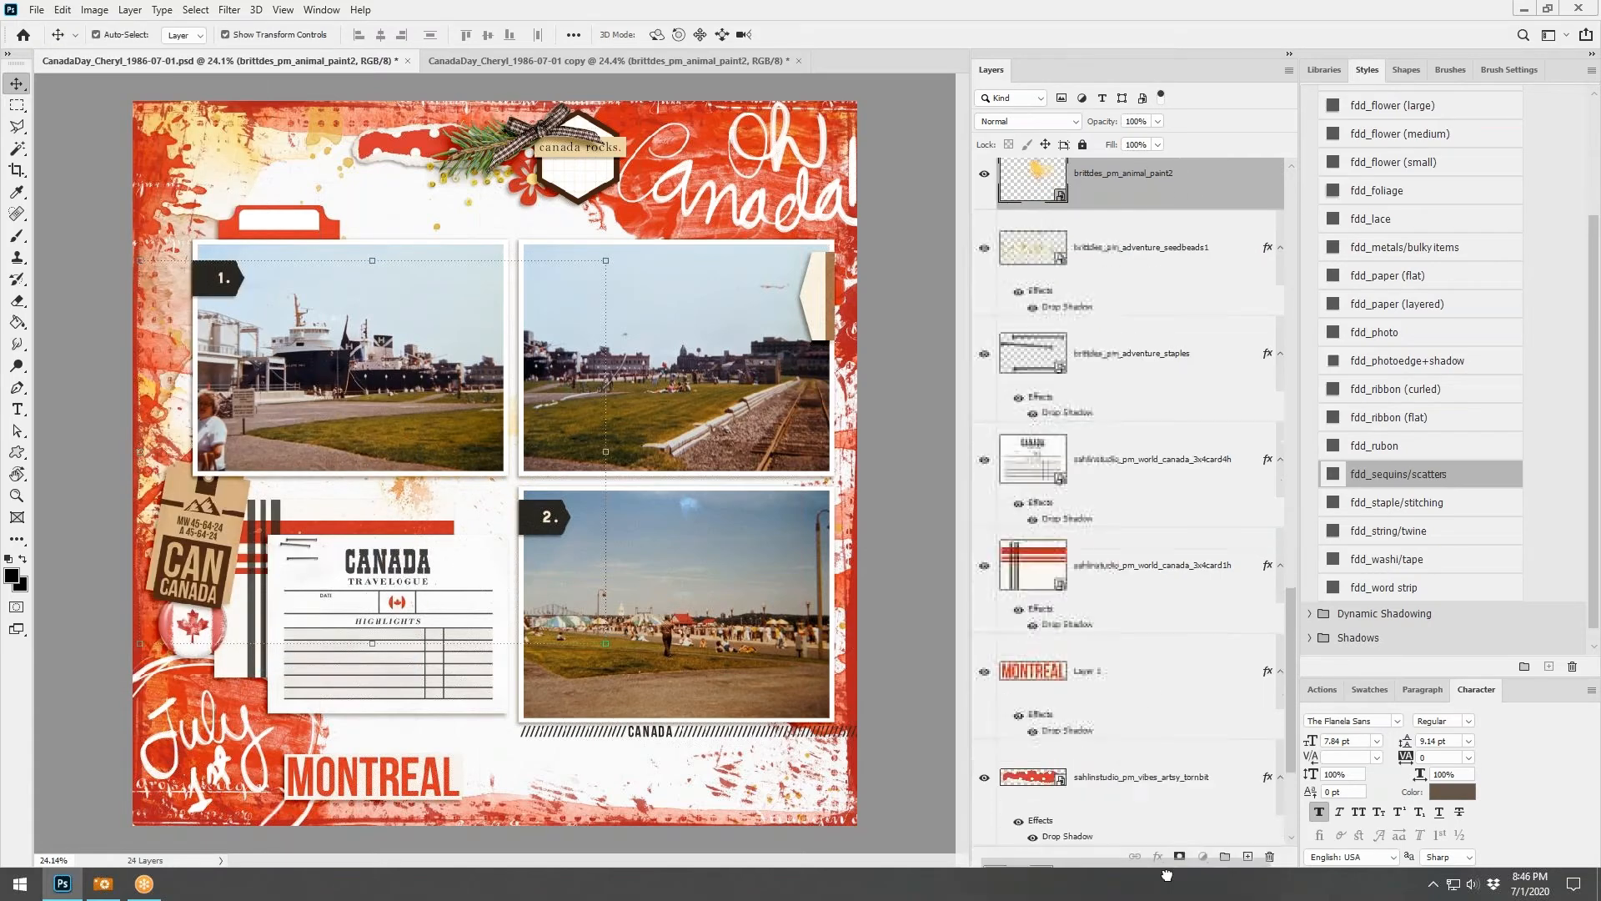
left_click_drag(1155, 874, 1158, 690)
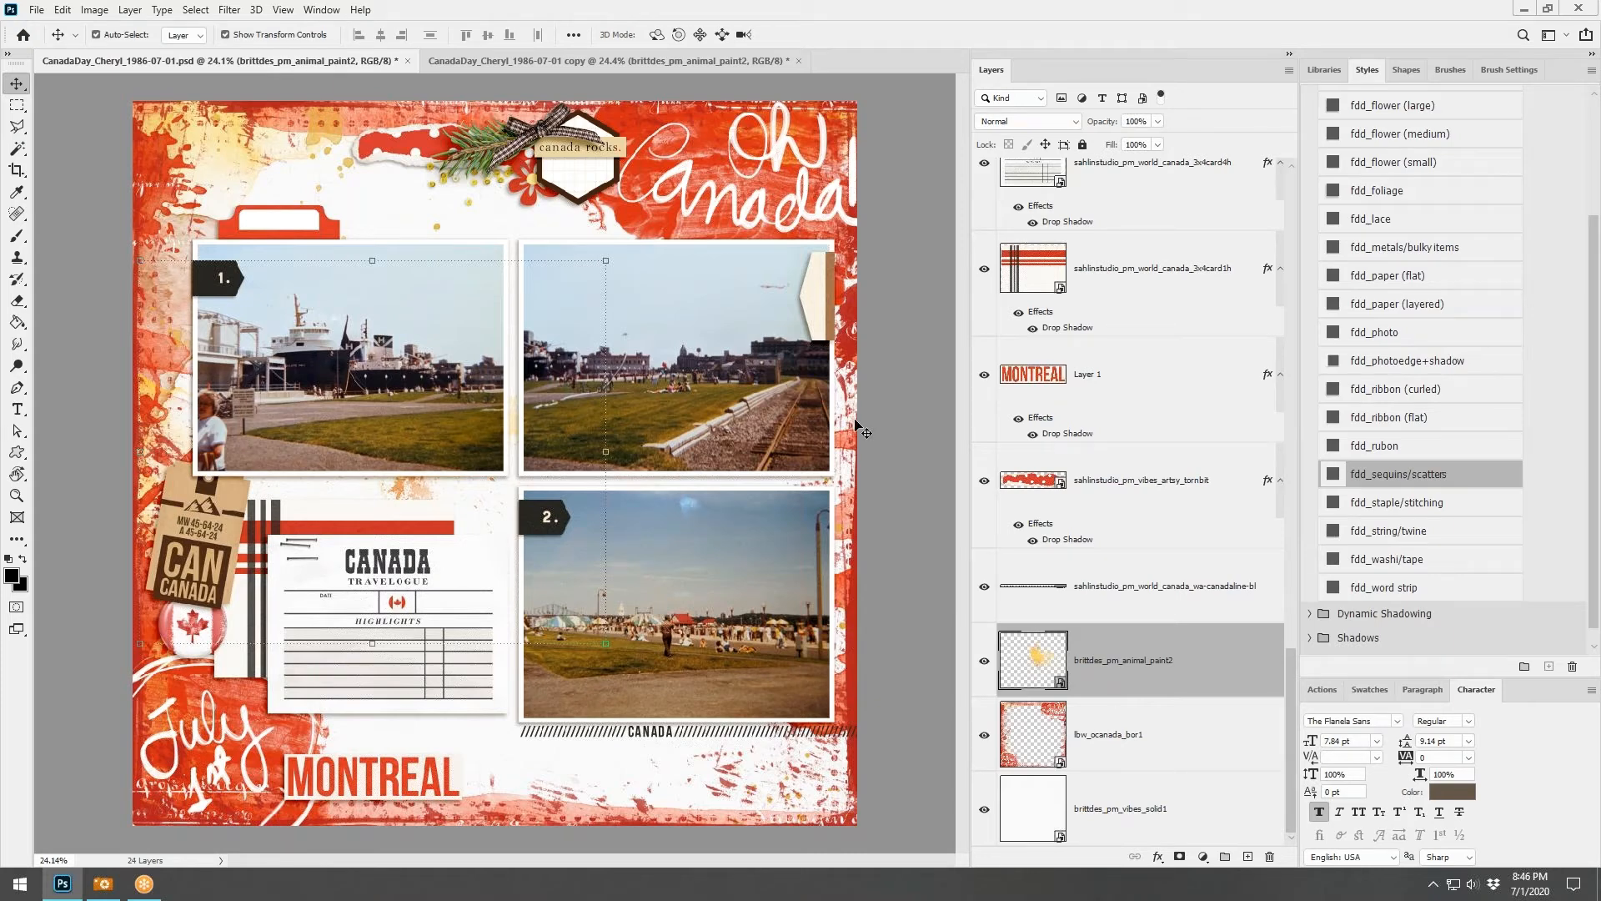
Try brittdes_pm_animal_photooverlays_lookwhat, scaled down onto the red tab above photo 1, and delete it
key("alt+Tab")
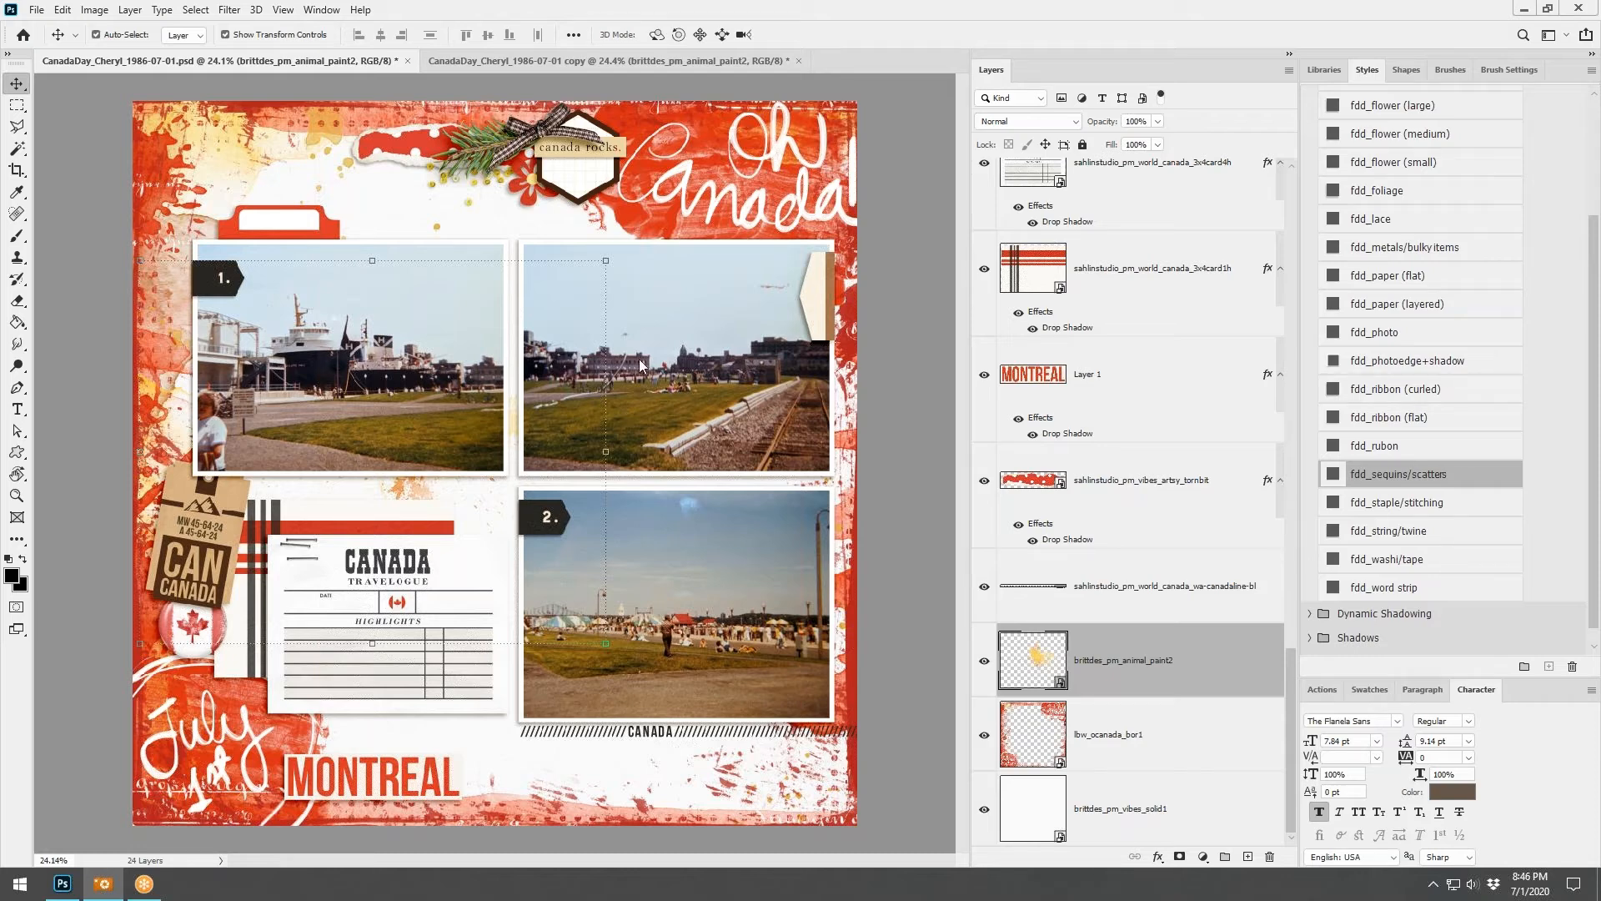
left_click(263, 225)
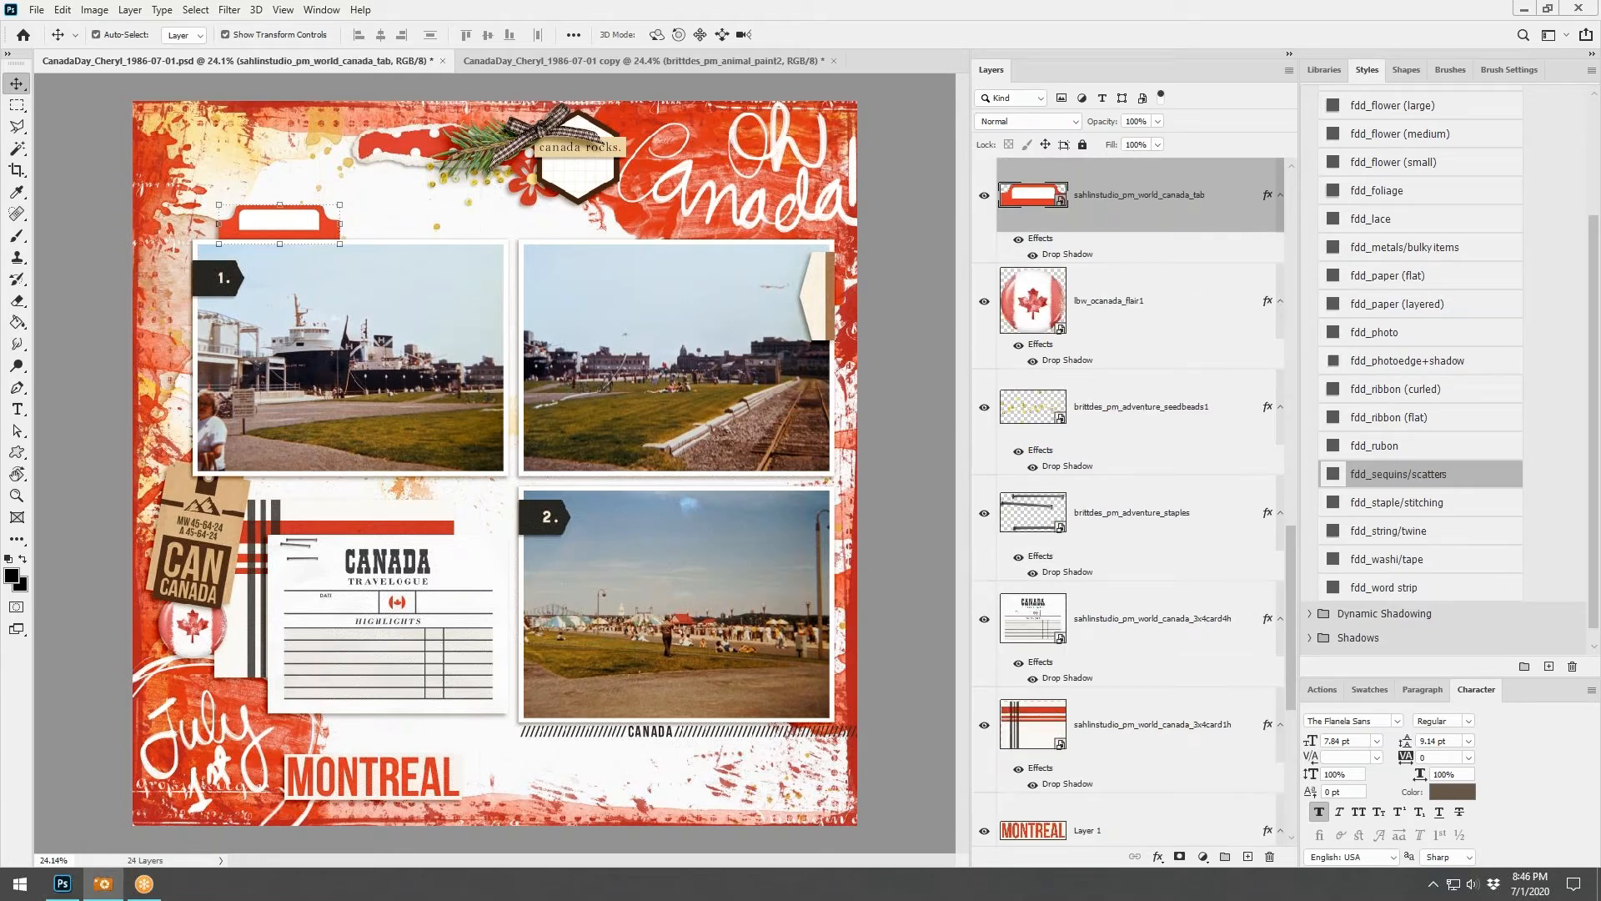
left_click_drag(1037, 374, 401, 249)
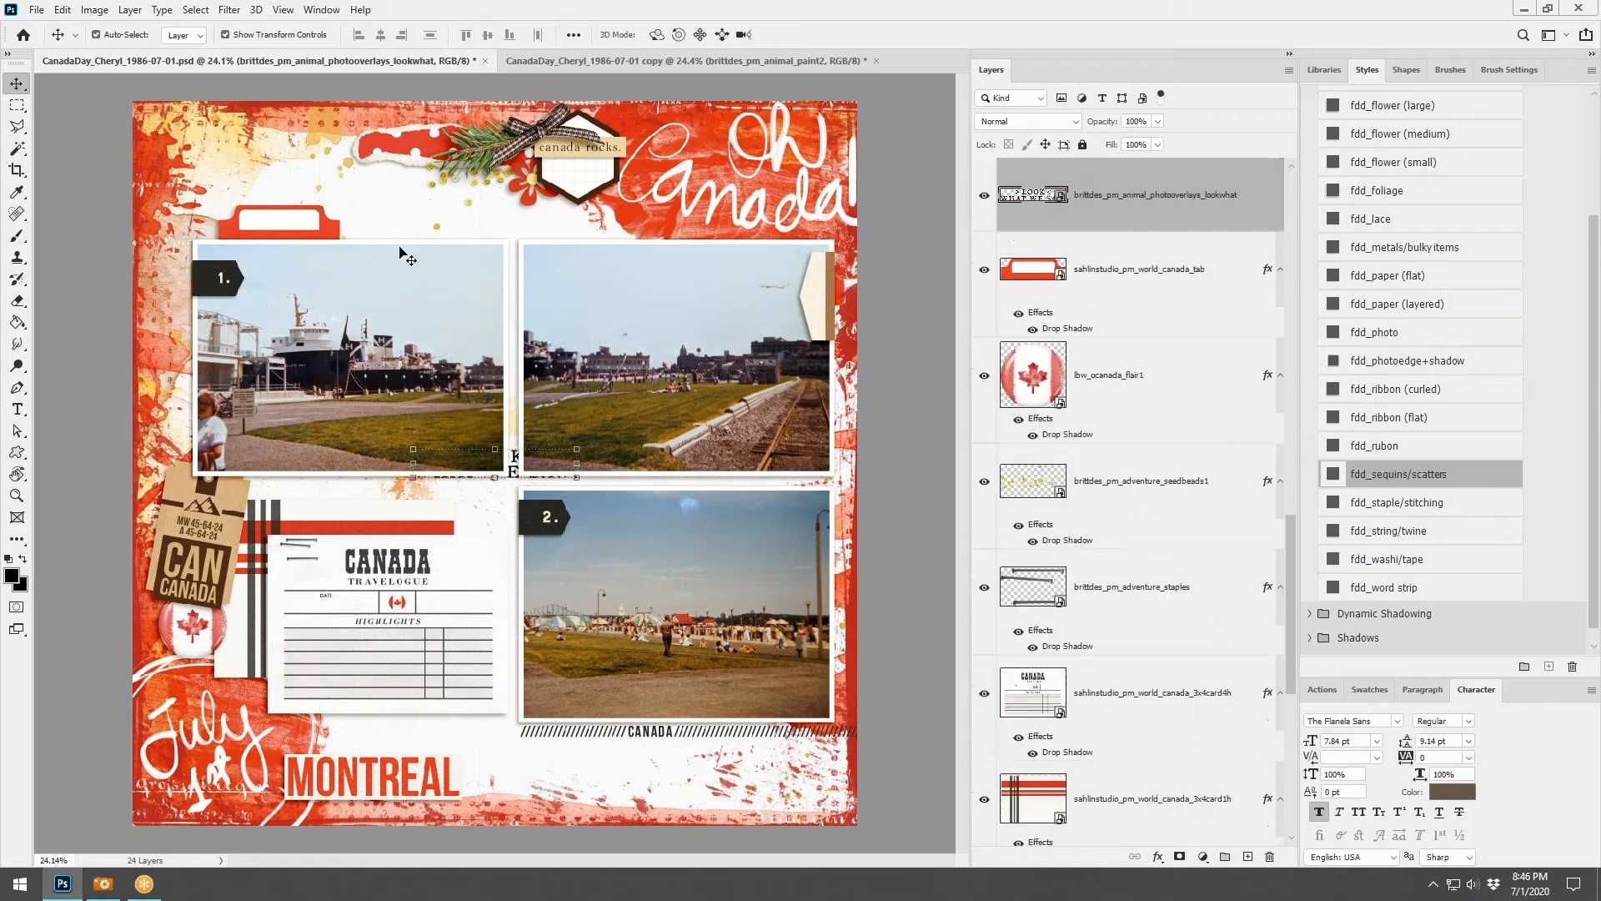
left_click_drag(510, 463, 324, 206)
left_click(807, 33)
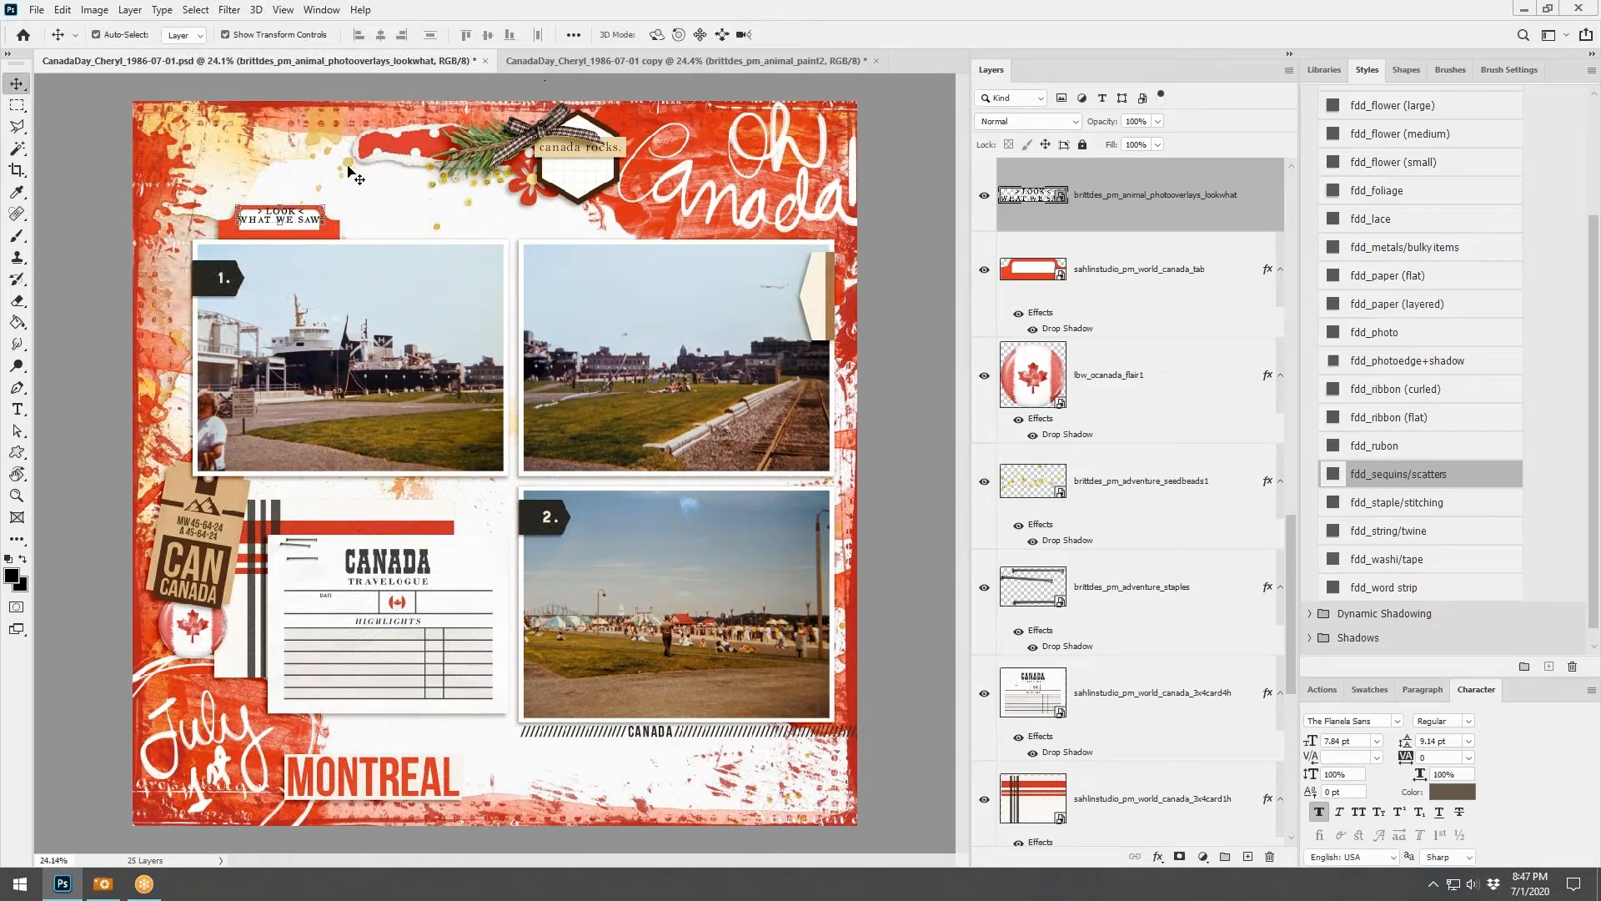
left_click(290, 219)
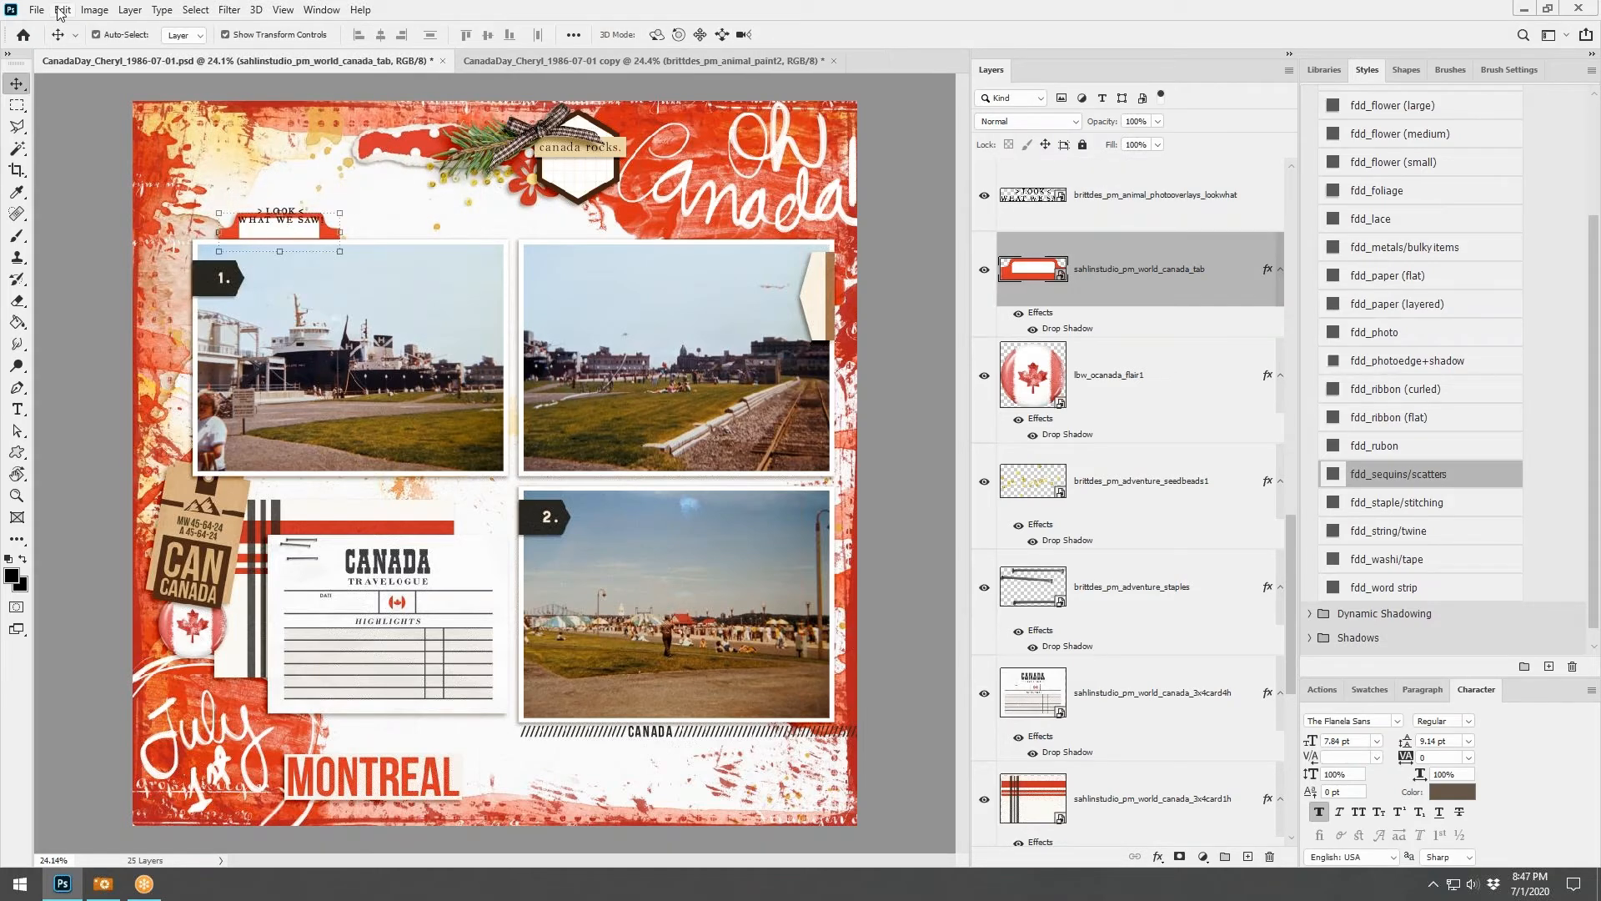
left_click(61, 10)
left_click(74, 32)
right_click(1135, 206)
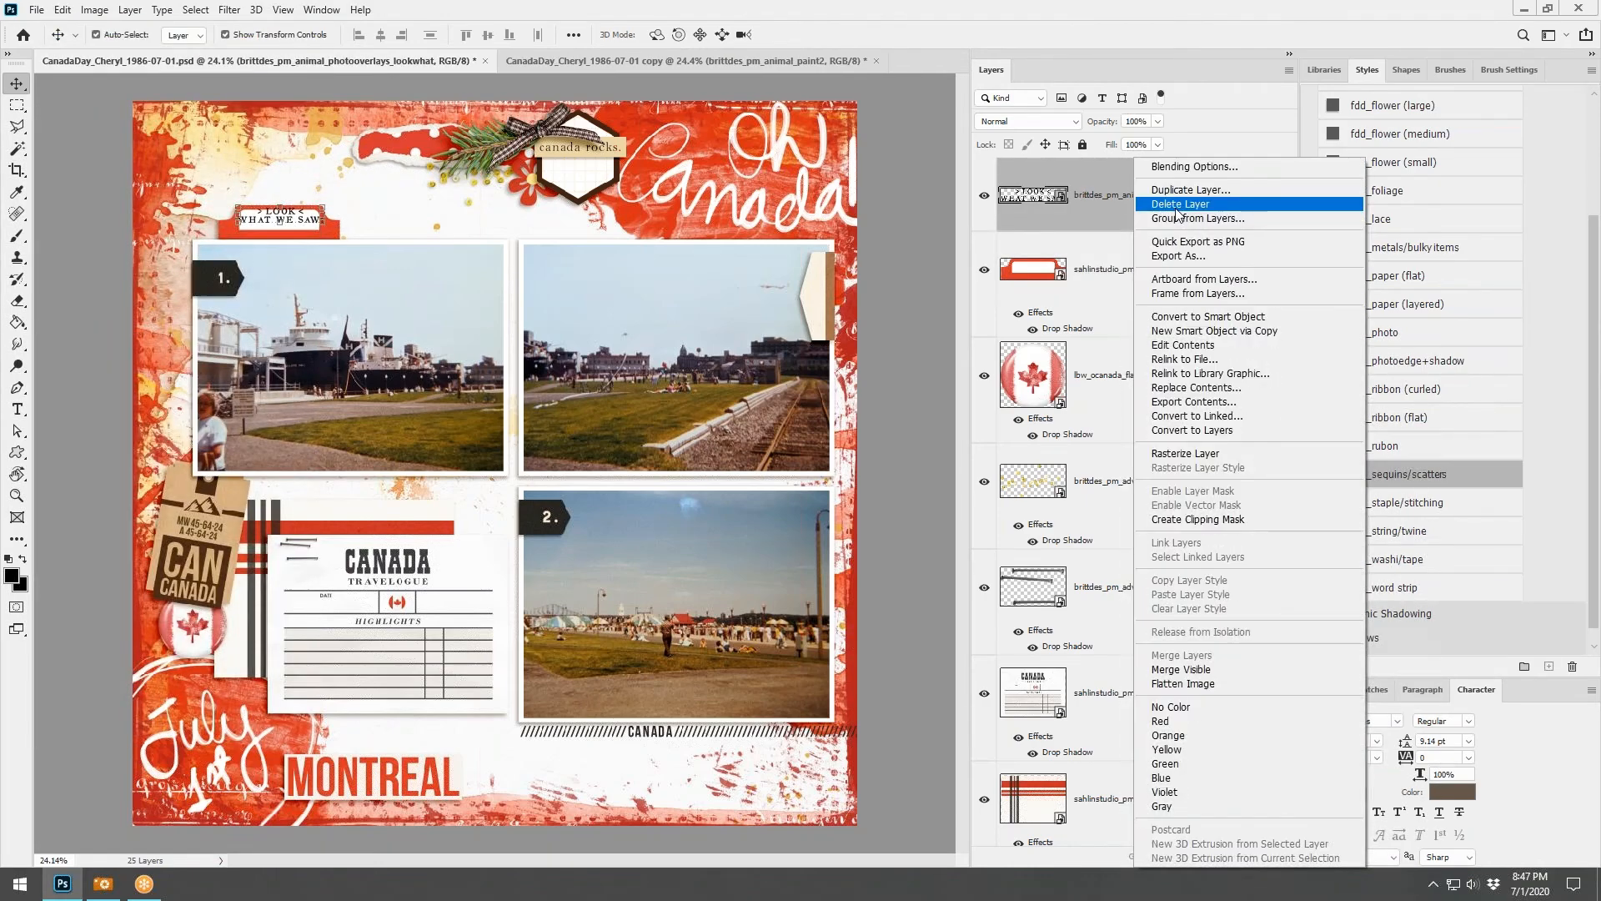
left_click(1174, 204)
Add brittdes_pm_animal_photooverlays_lookwhat to the Happy Canada Day page over label2a, scaled to about 72%
left_click(564, 65)
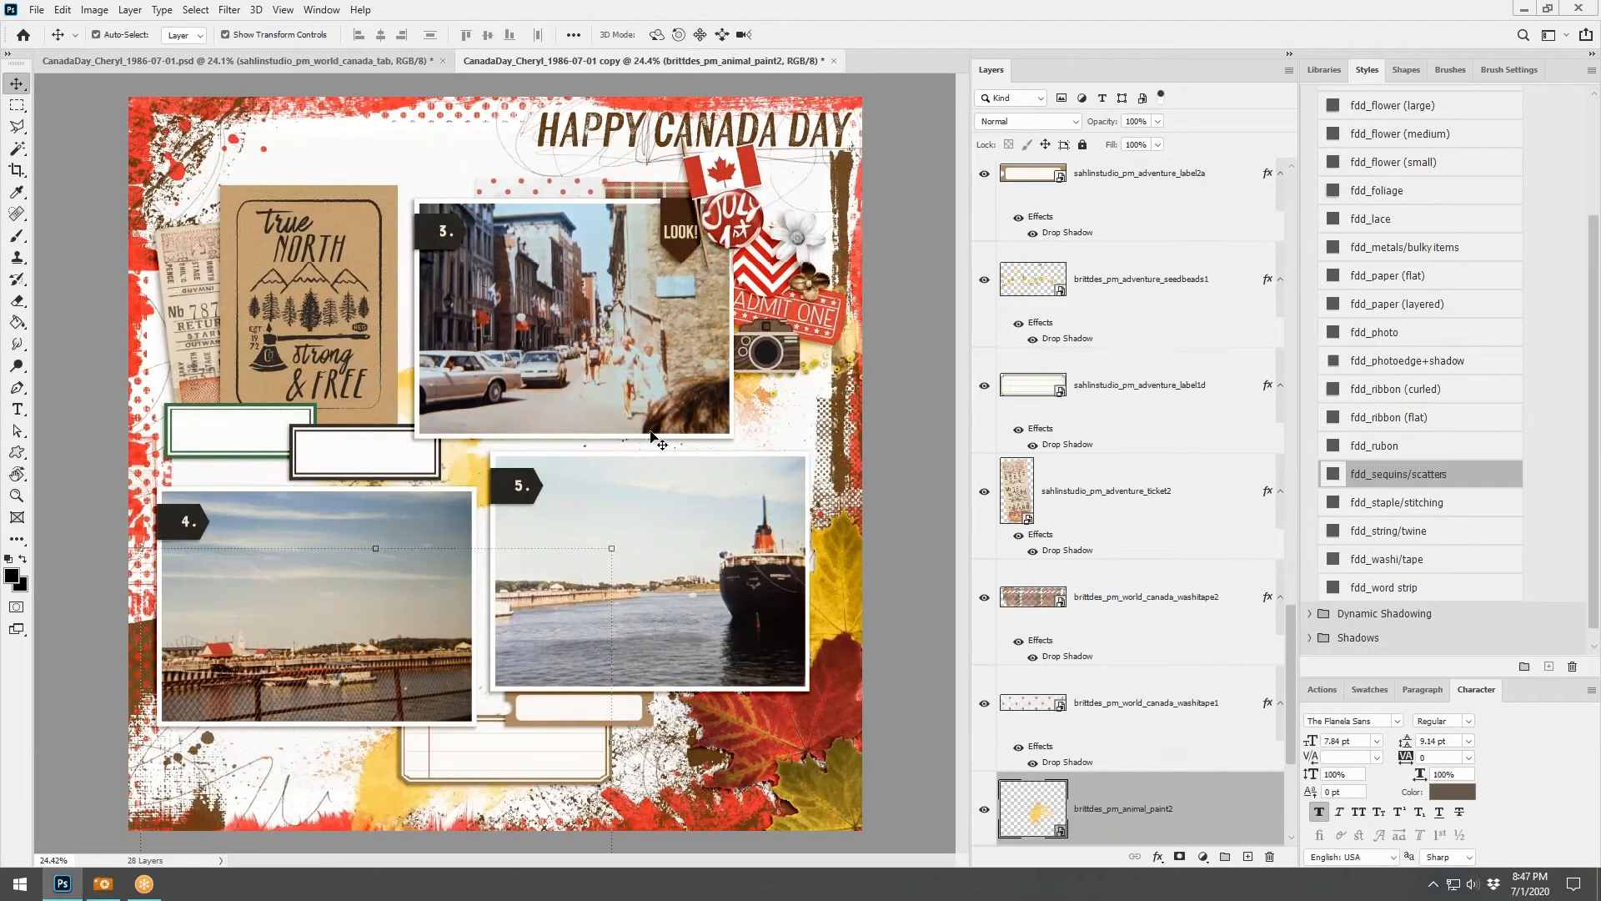
left_click(583, 718)
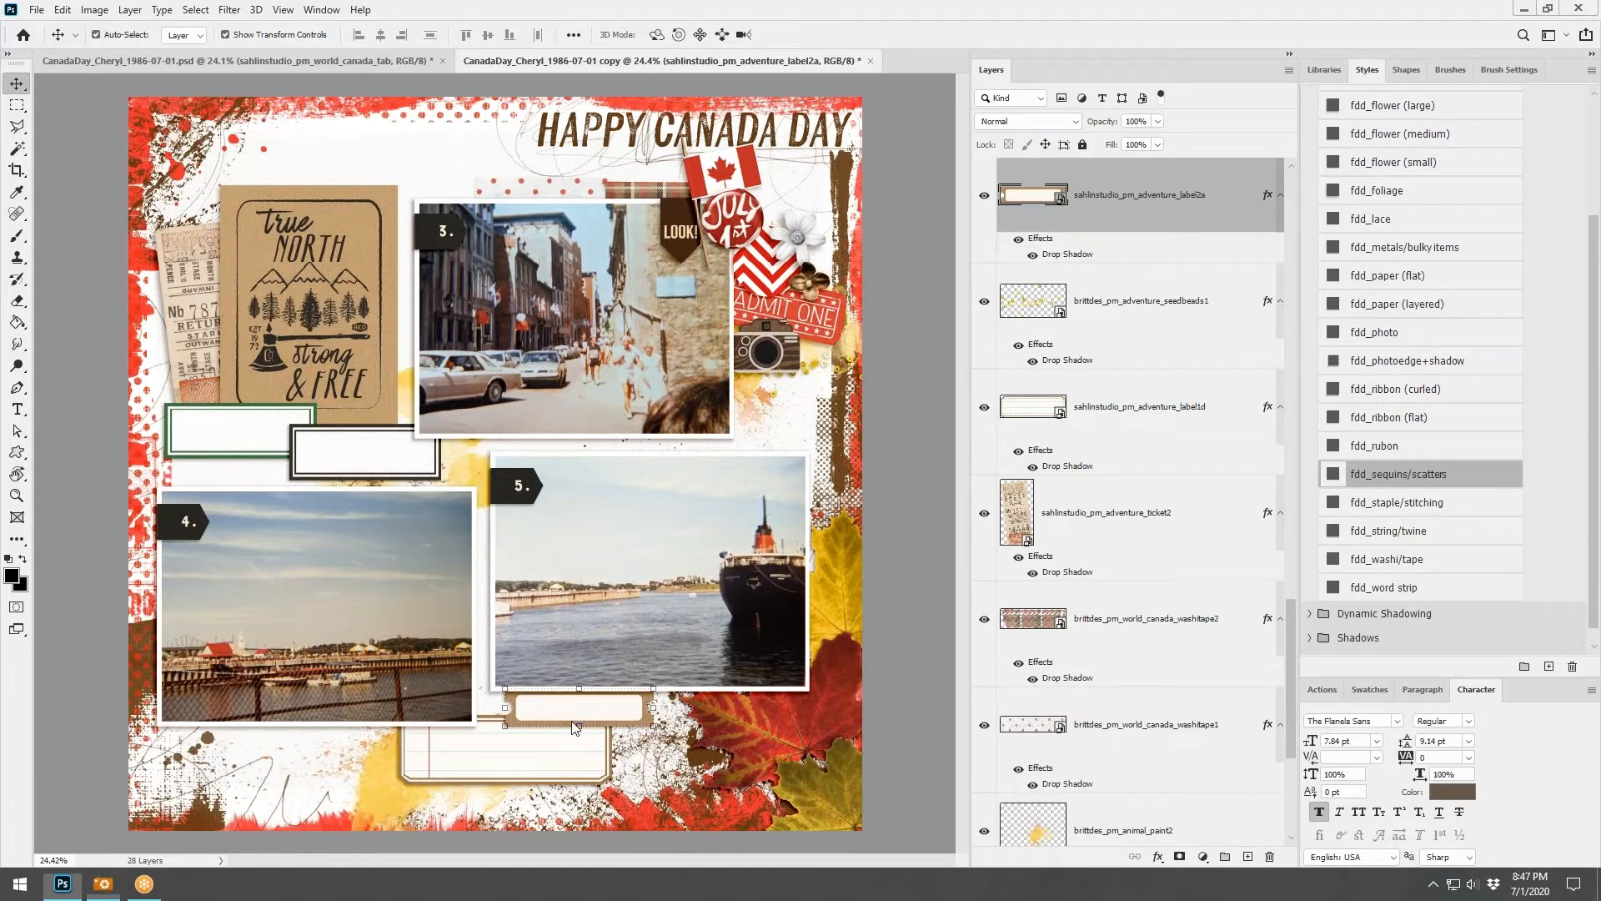
key("ctrl+v")
left_click_drag(494, 463, 653, 717)
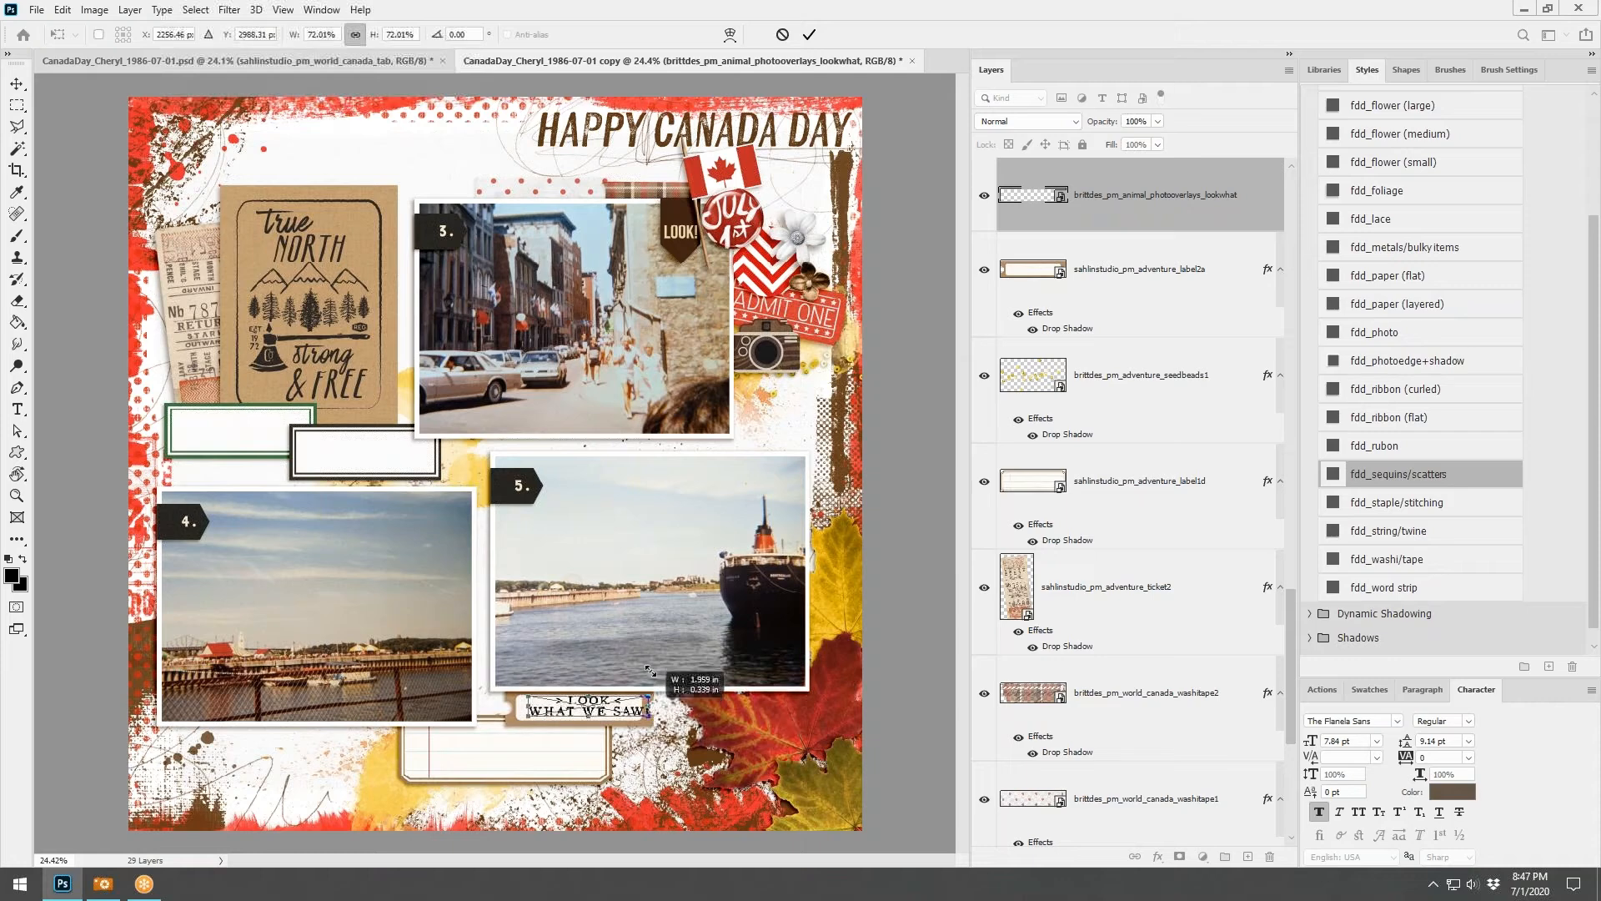
left_click(809, 34)
left_click(638, 718)
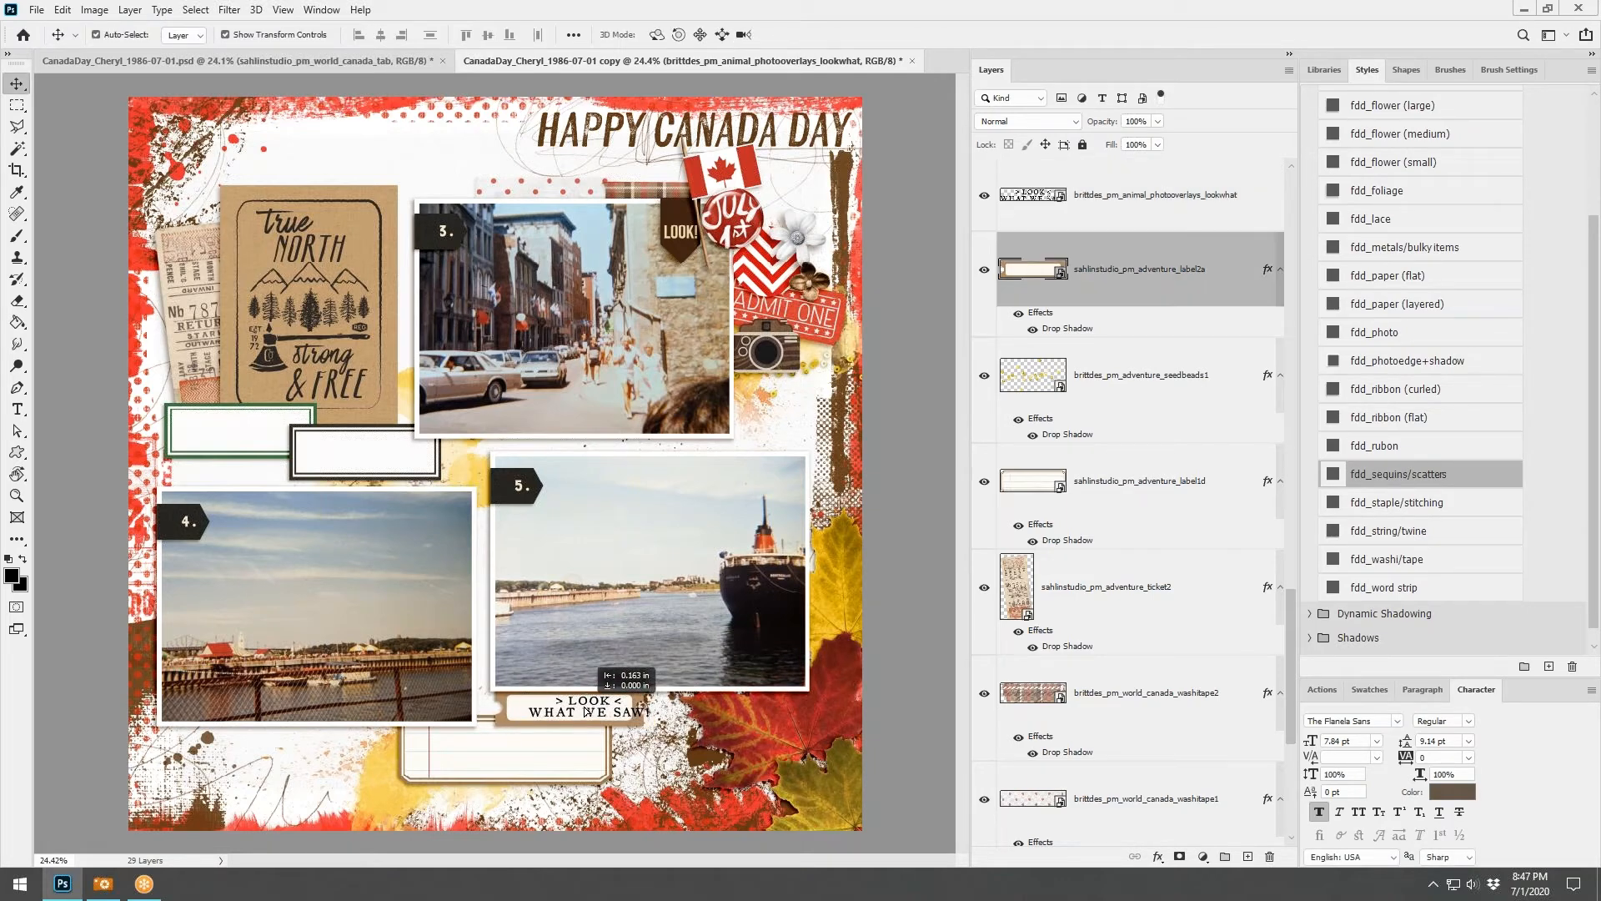
left_click(62, 9)
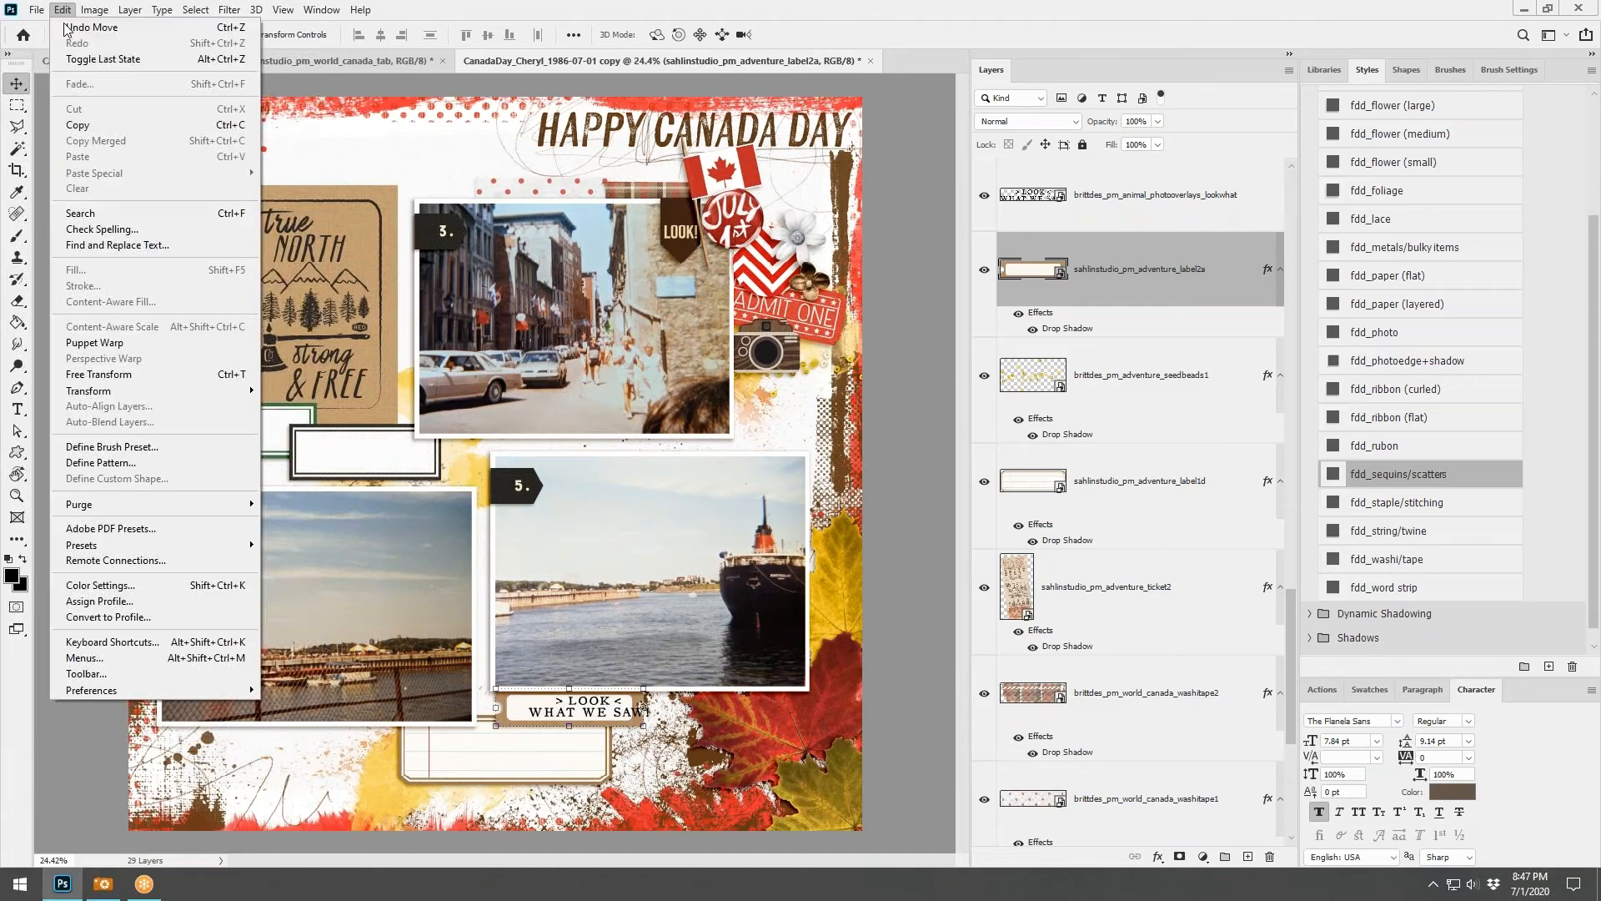
left_click(92, 27)
Shift the "Look what we saw!" word art slightly so it sits centred on label2a below photo 5
scroll(616, 671, "up", 2)
left_click(636, 715)
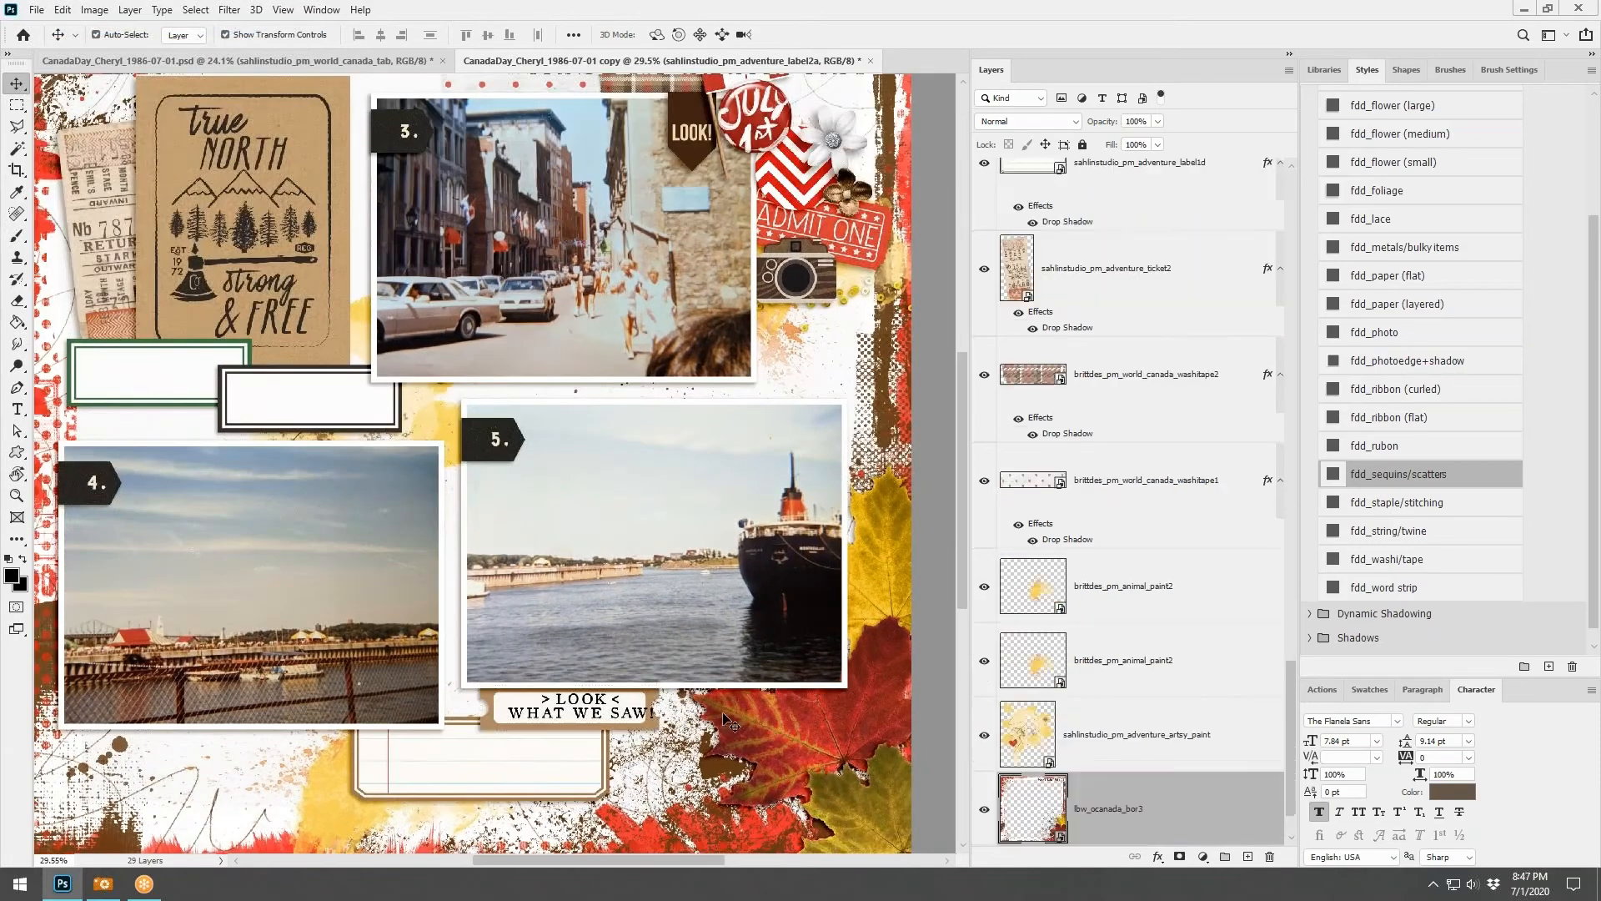
left_click(638, 714)
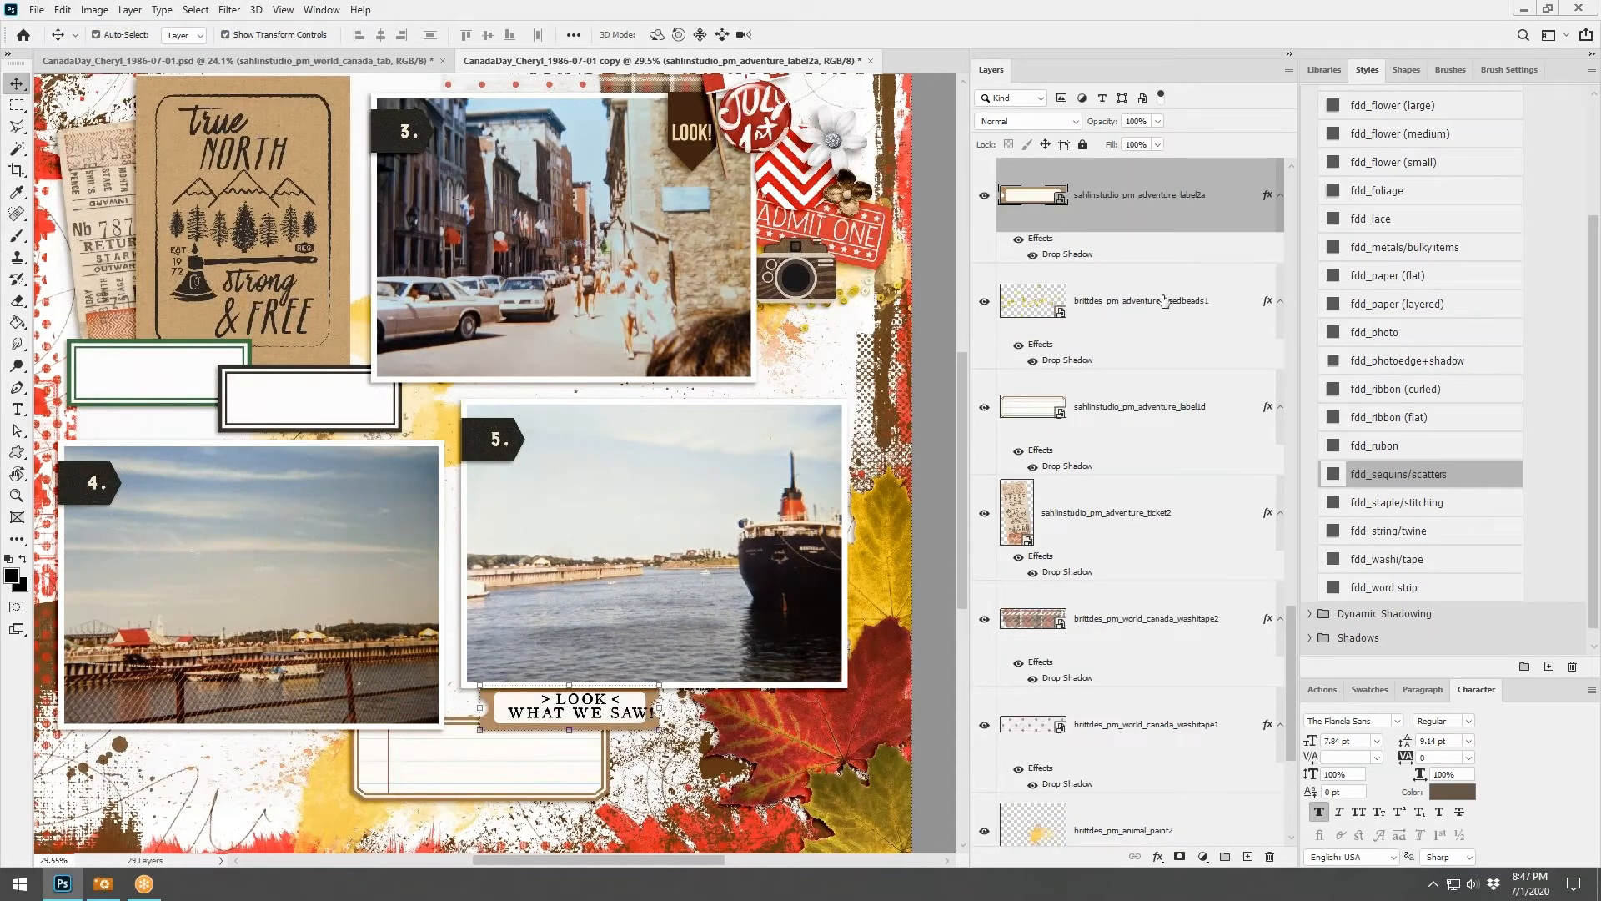
scroll(1156, 300, "up", 3)
left_click(1111, 341)
left_click_drag(601, 708, 590, 710)
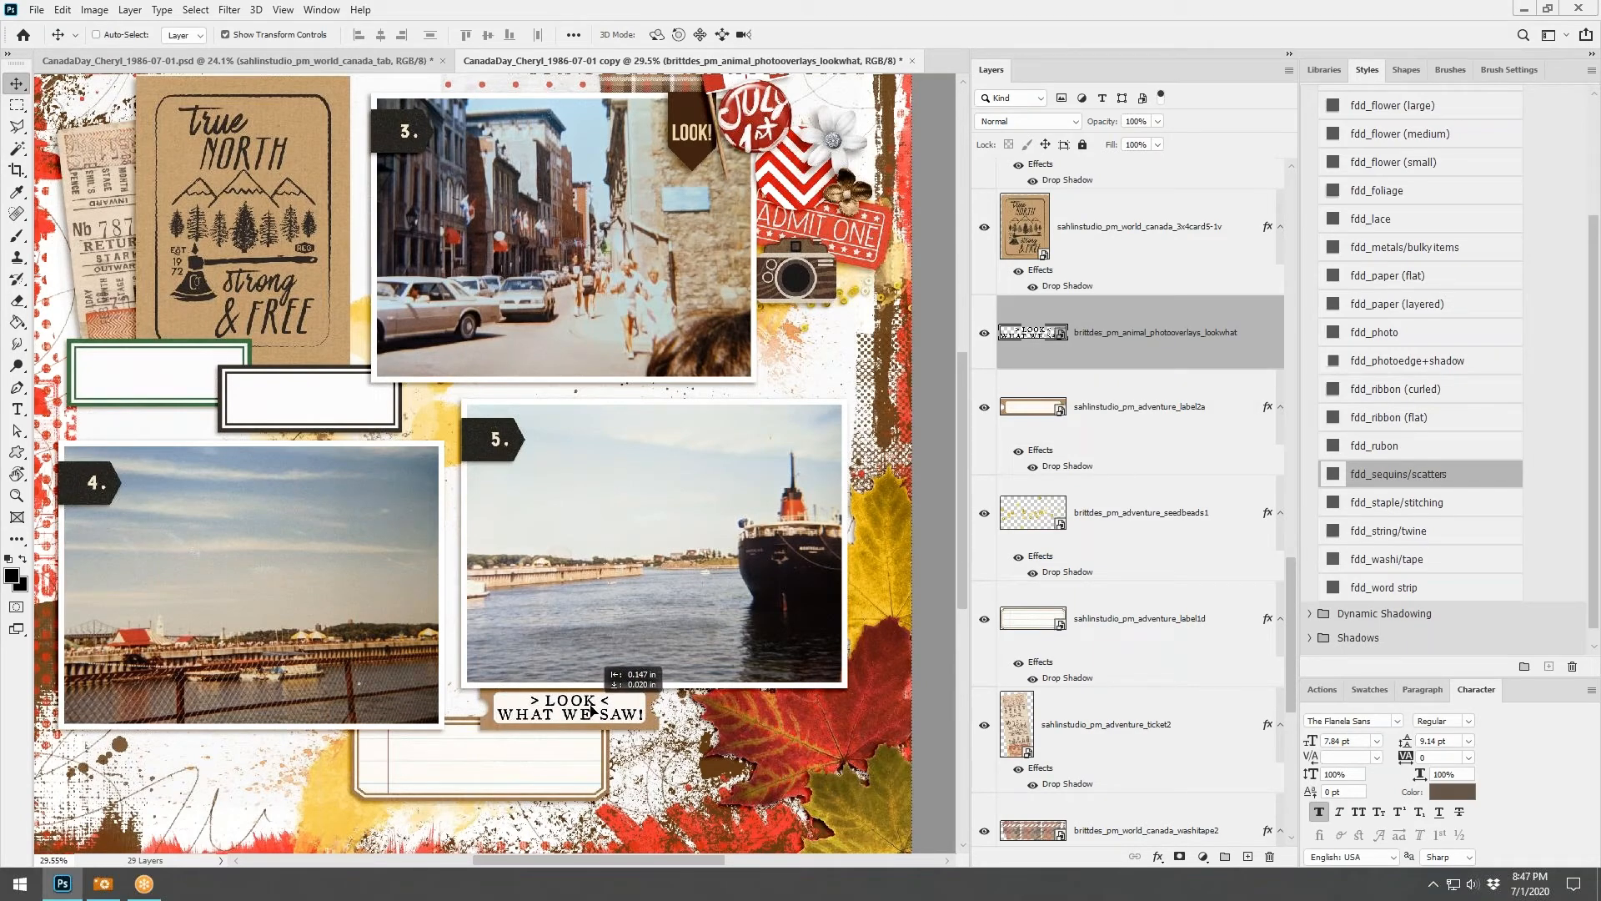
key("ctrl+0")
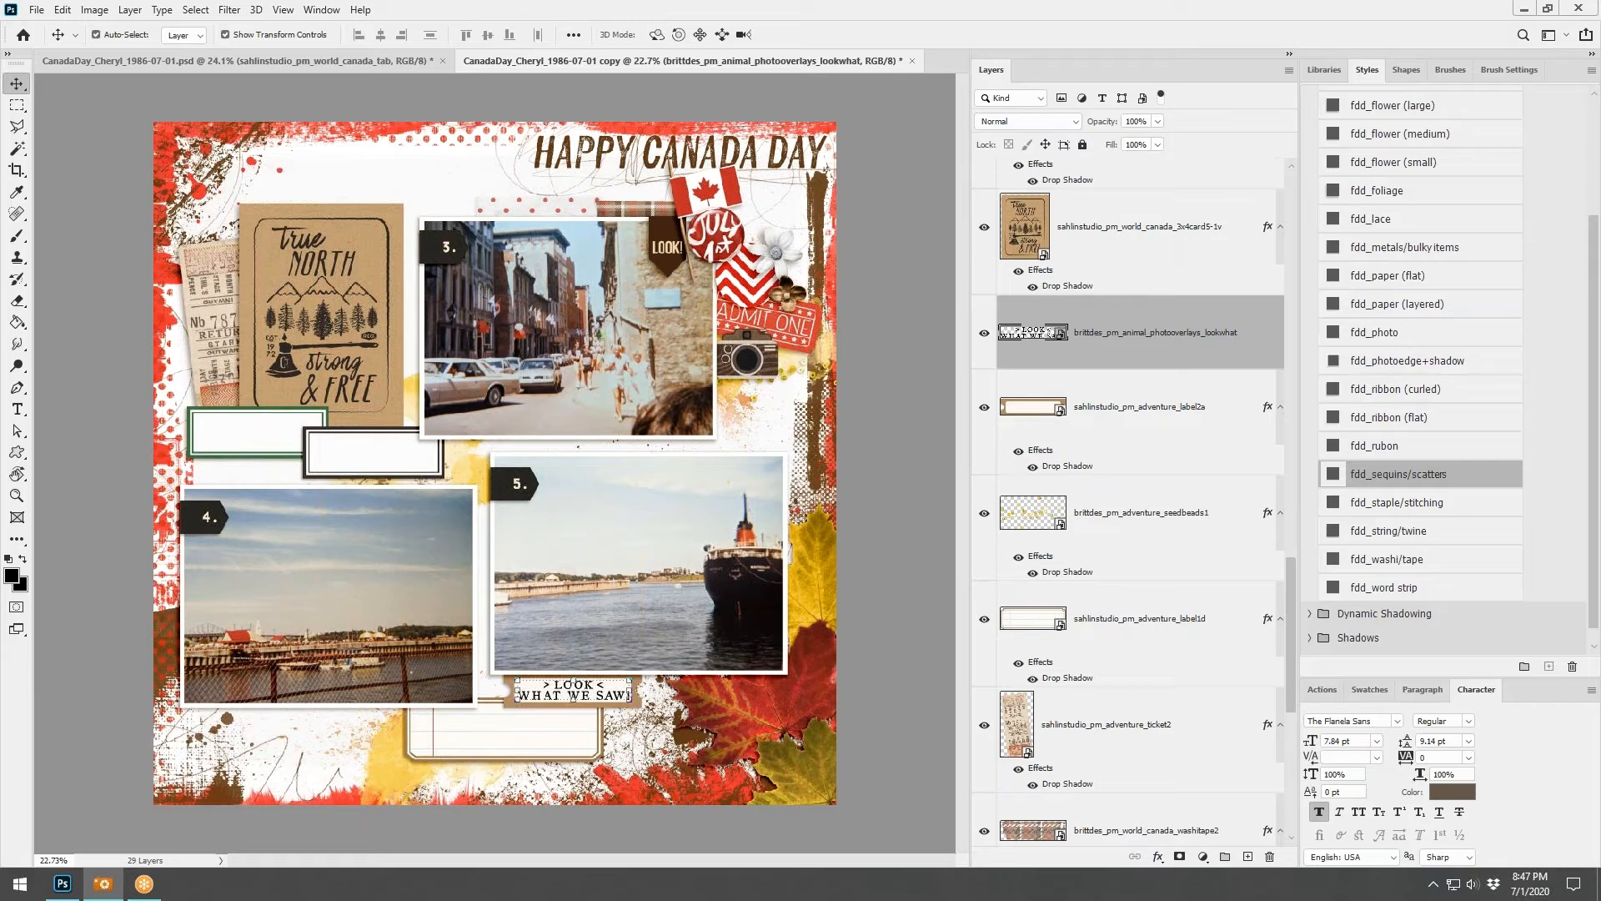
Add sahlinstudio_pm_adventure_adventure_2 to the Oh Canada page beneath the greenery beside the hexagon, with the fdd_paper (flat) style
left_click(167, 58)
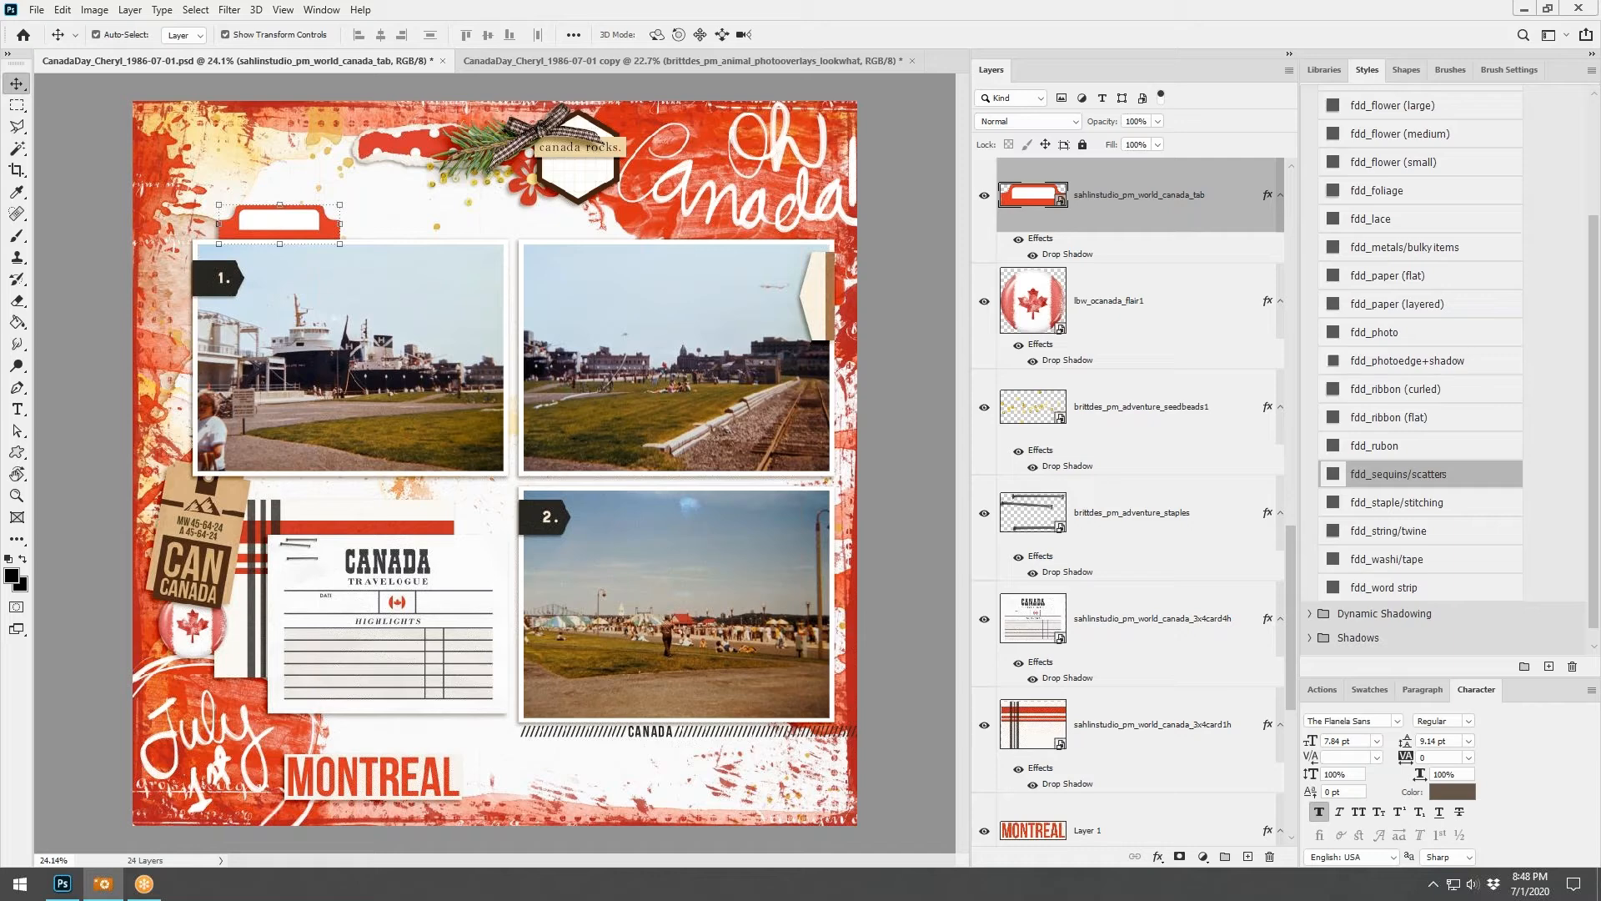
left_click_drag(1600, 317, 651, 315)
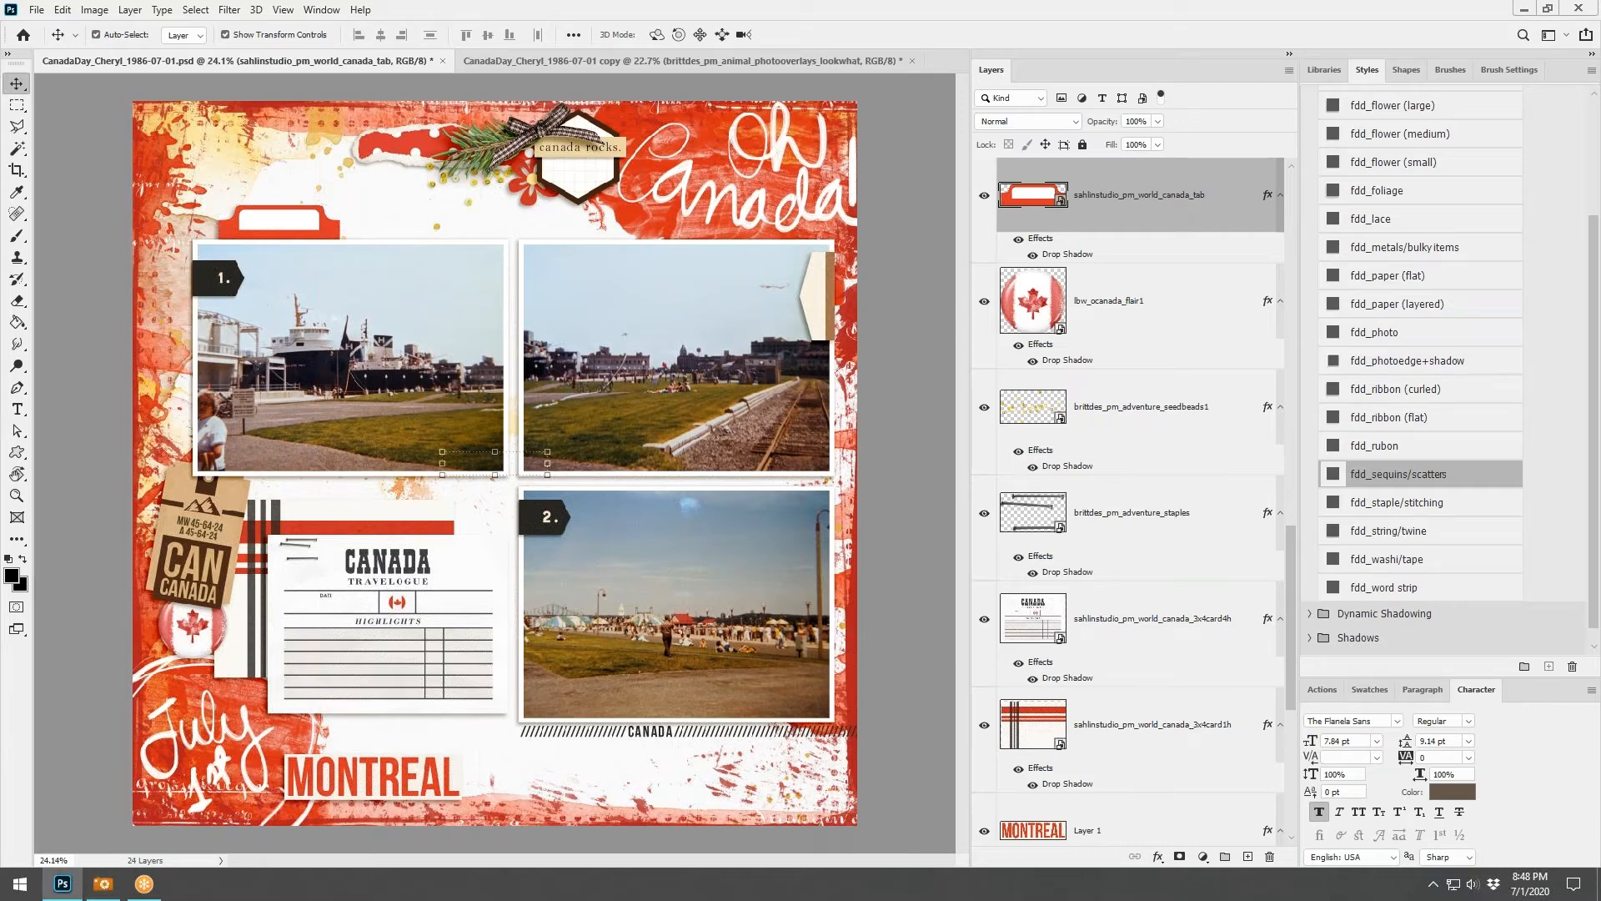
left_click_drag(517, 464, 486, 182)
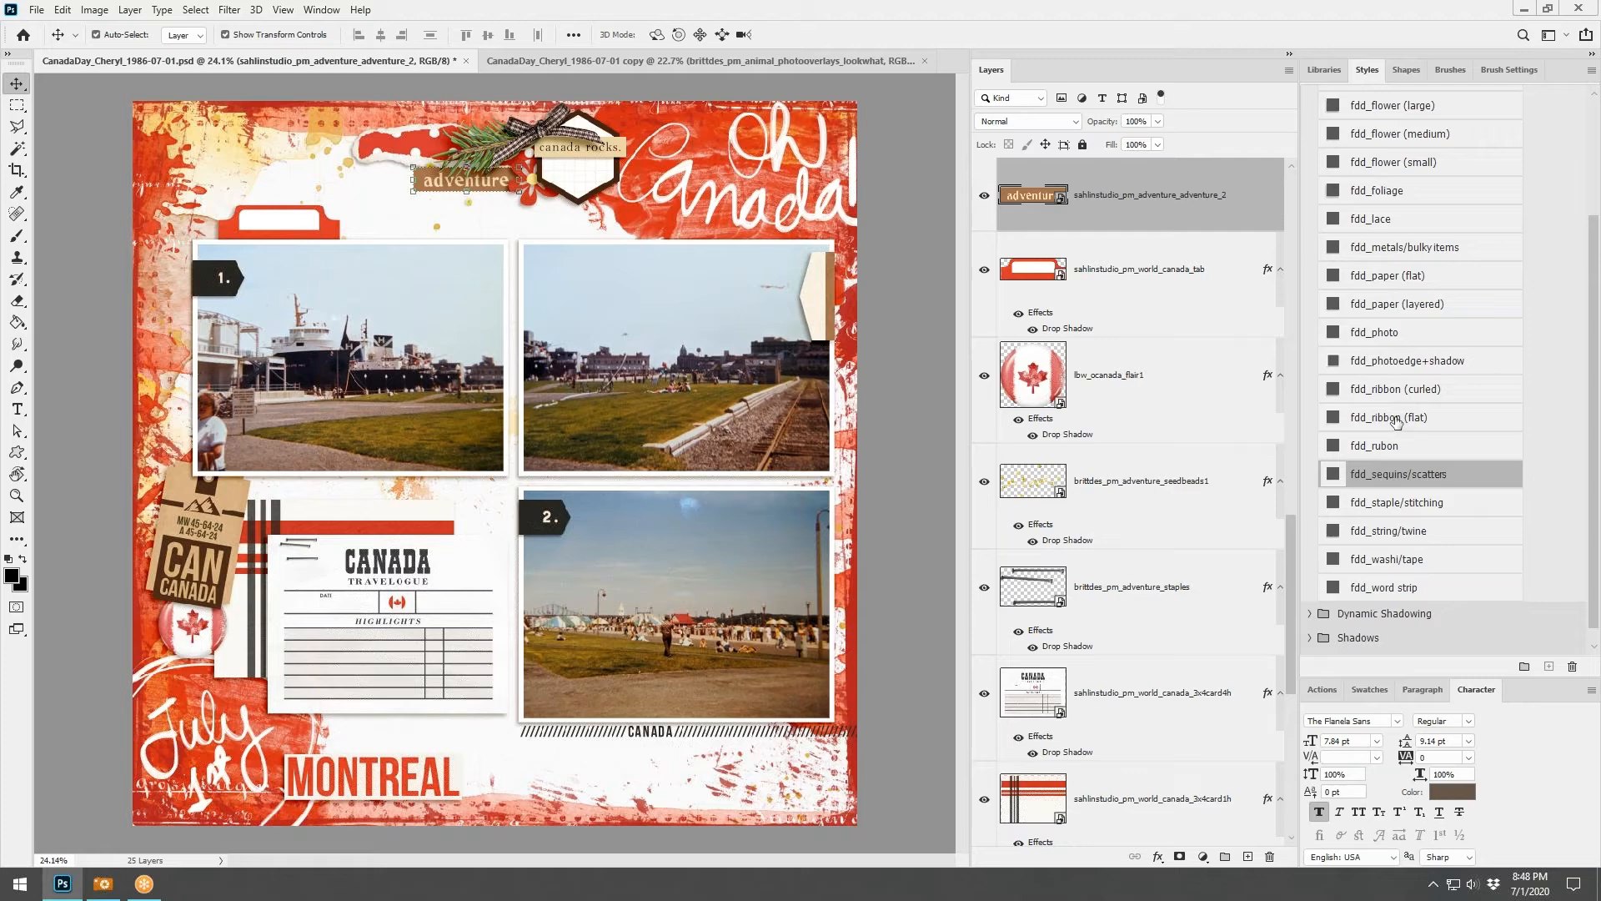
left_click(1393, 278)
Add brittdes_projectmouse_tape1 to the Happy Canada Day page across the upper edge of the True North card
left_click(558, 62)
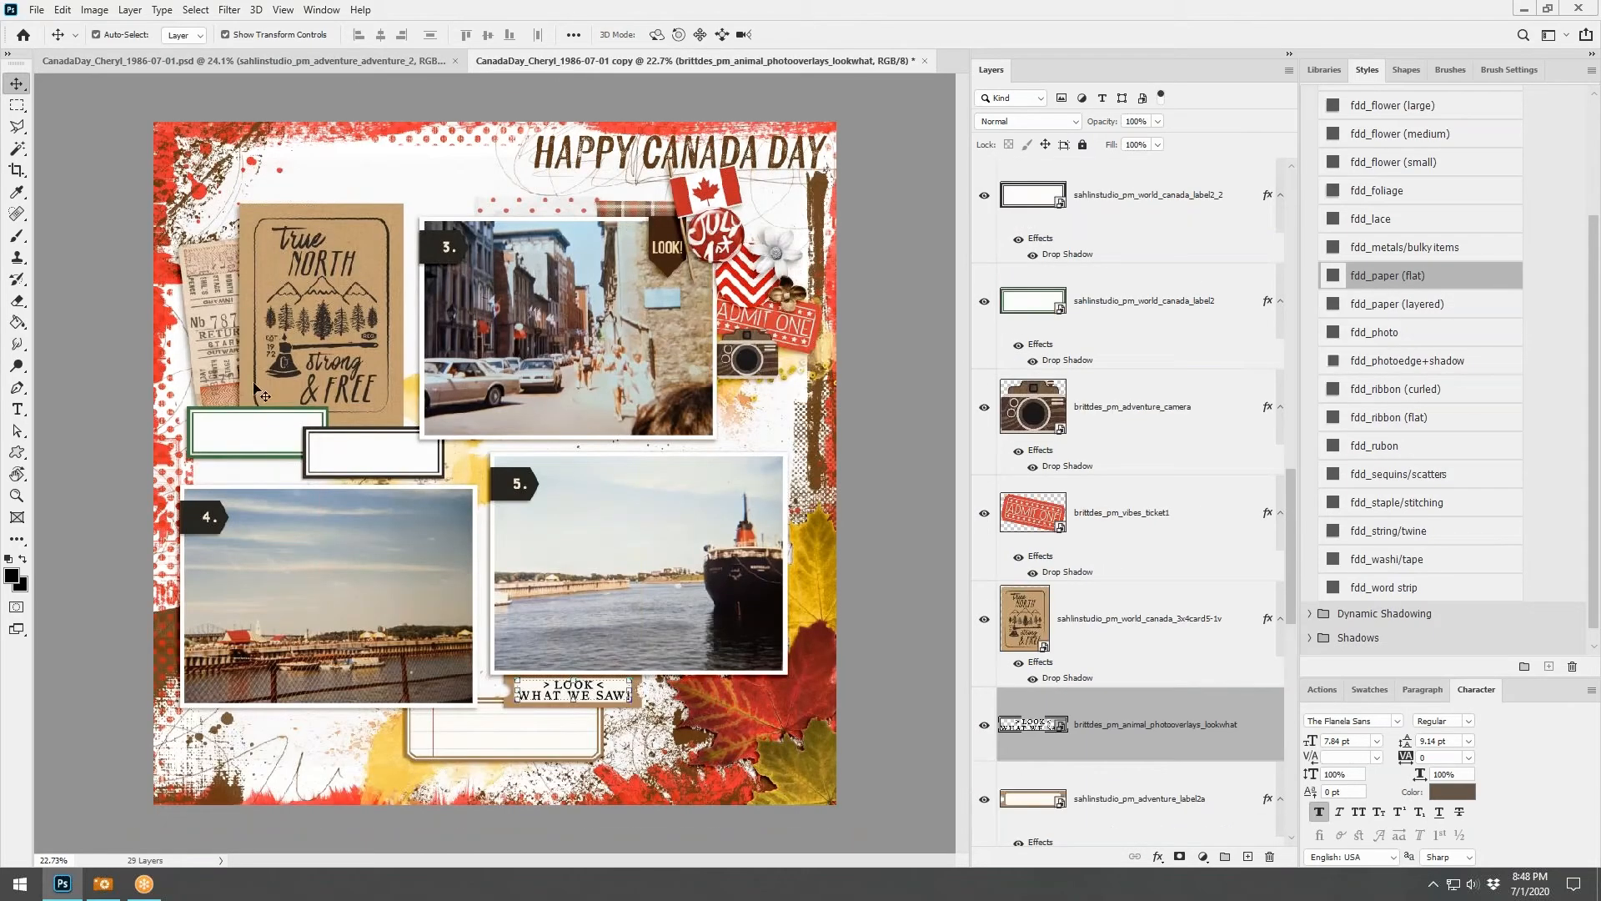
left_click(277, 62)
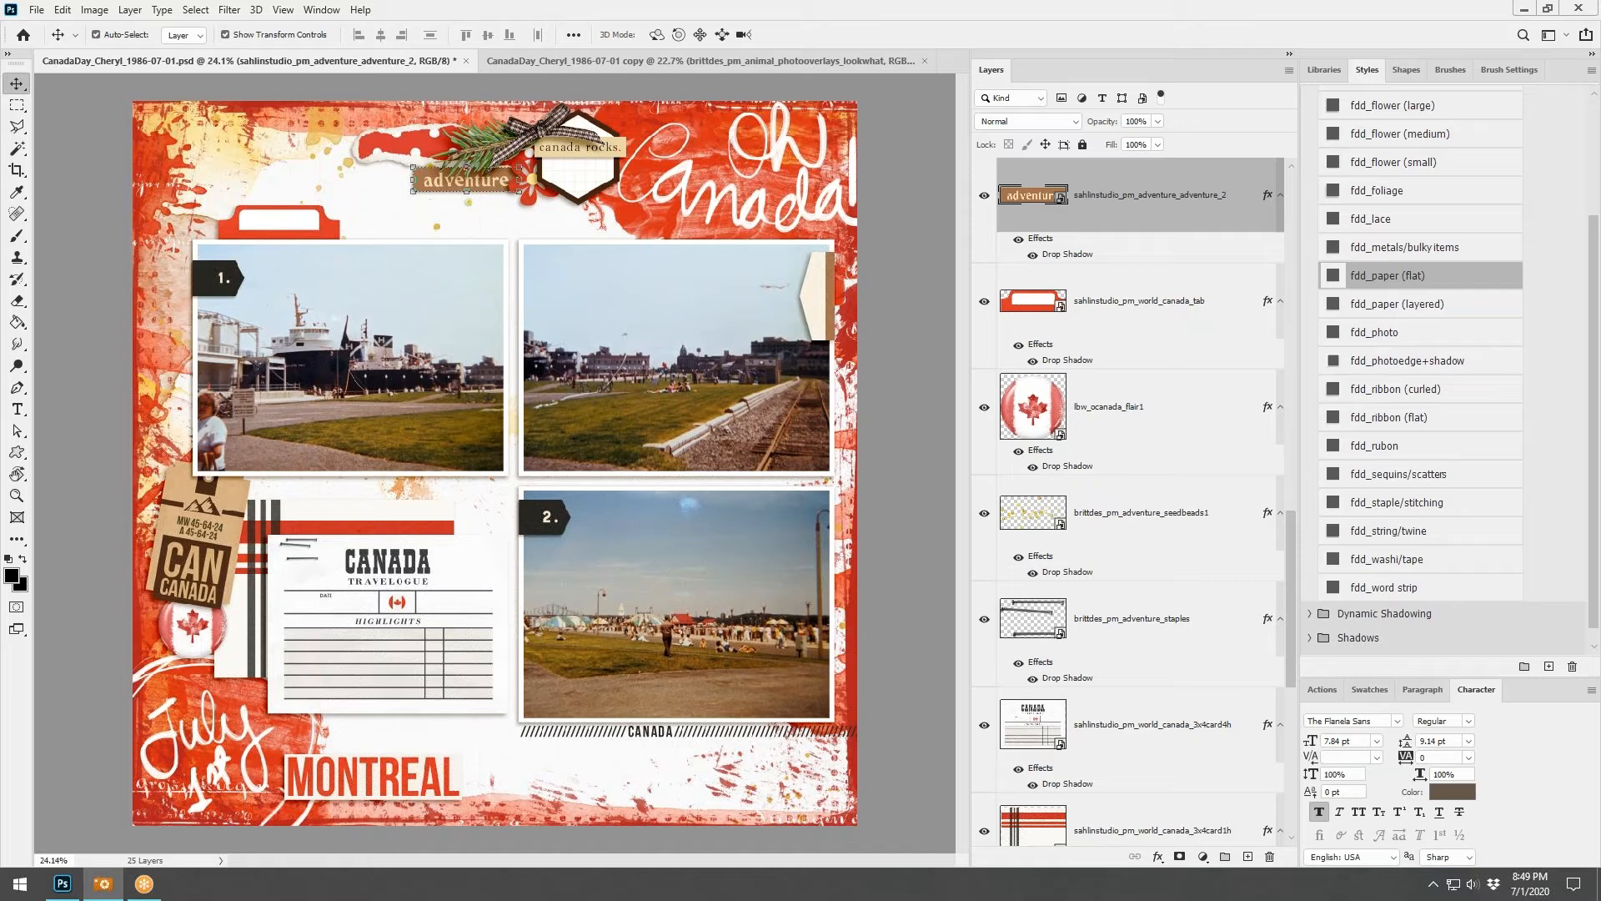
left_click(834, 58)
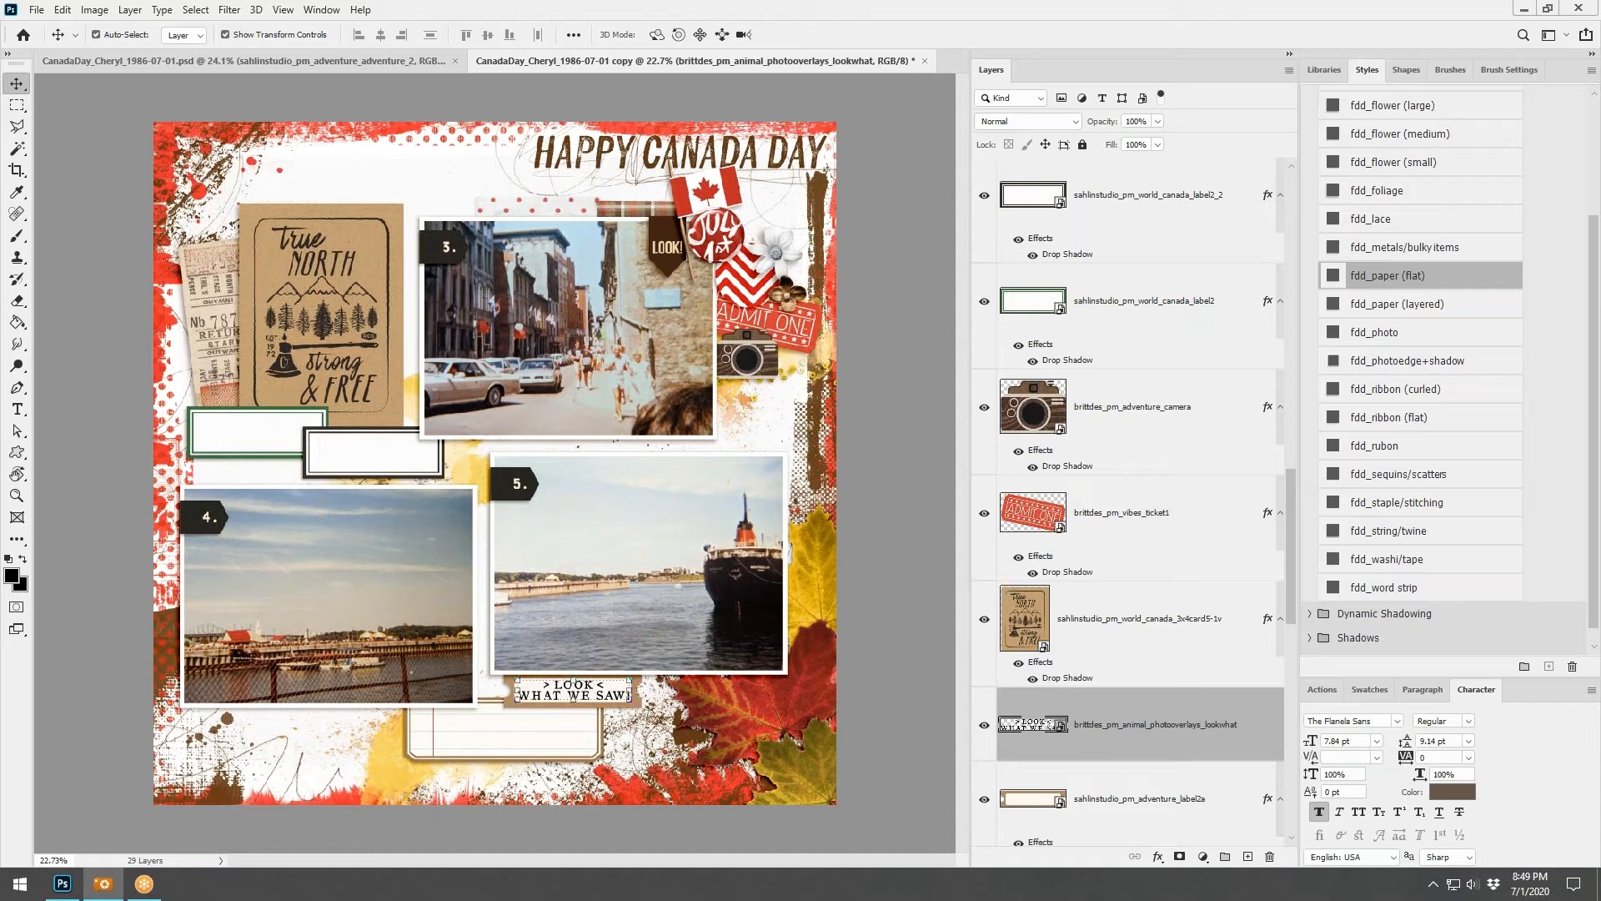
left_click_drag(1600, 375, 581, 388)
left_click_drag(473, 453, 277, 207)
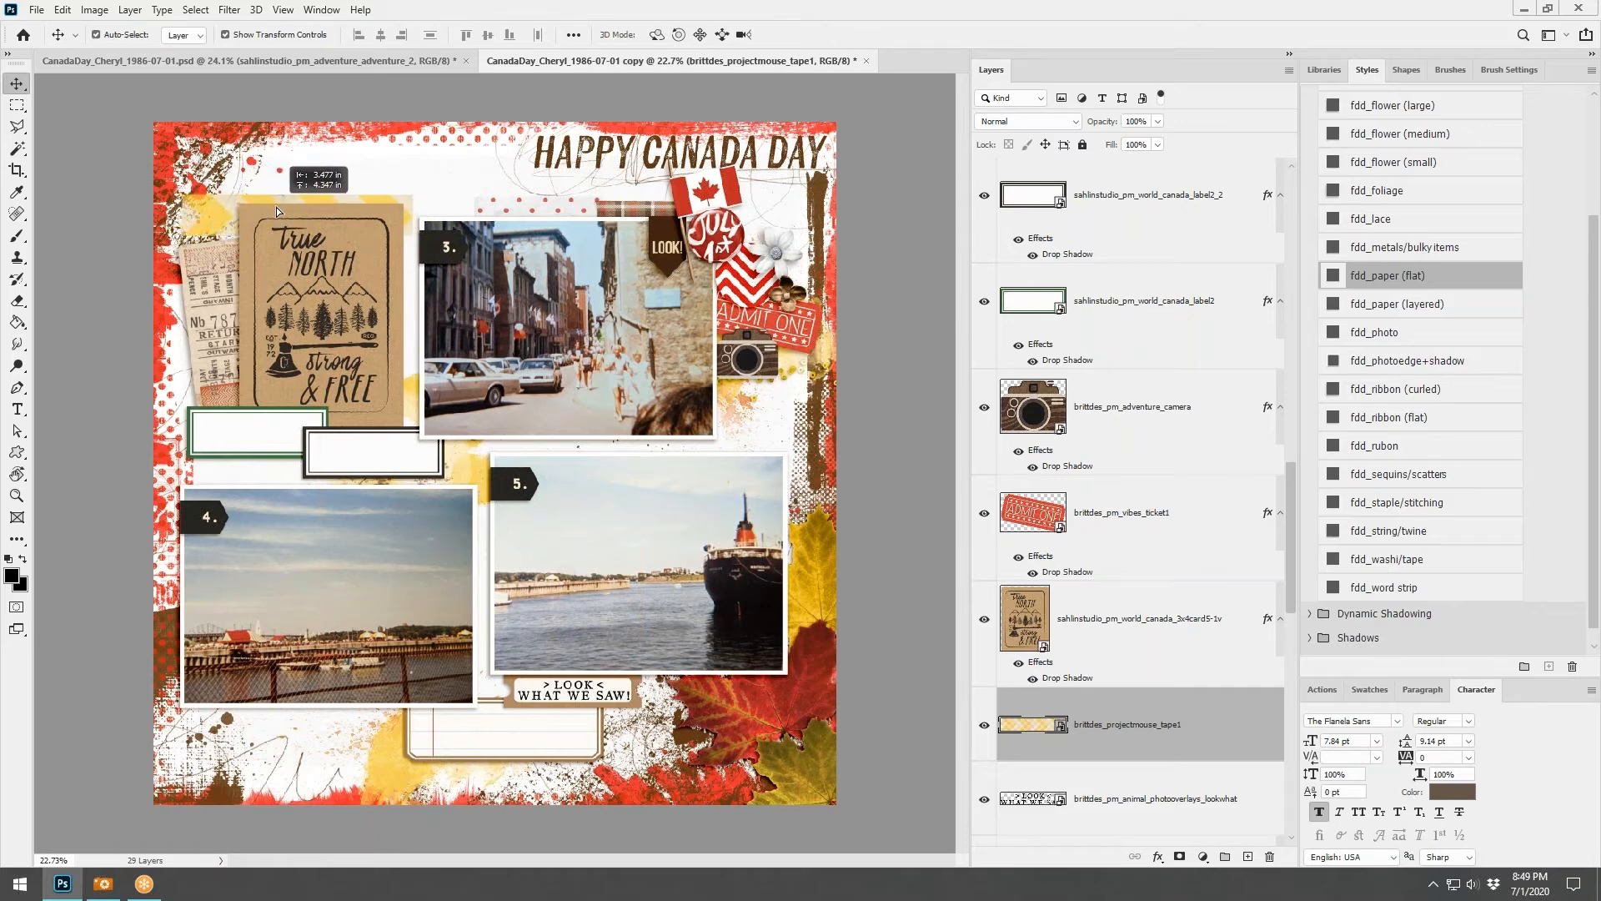
left_click(422, 401)
left_click_drag(214, 223, 210, 202)
Layer the yellow chevron tape above the True North card, apply the fdd_washi/tape style, and scale it down slightly
scroll(1108, 467, "up", 3)
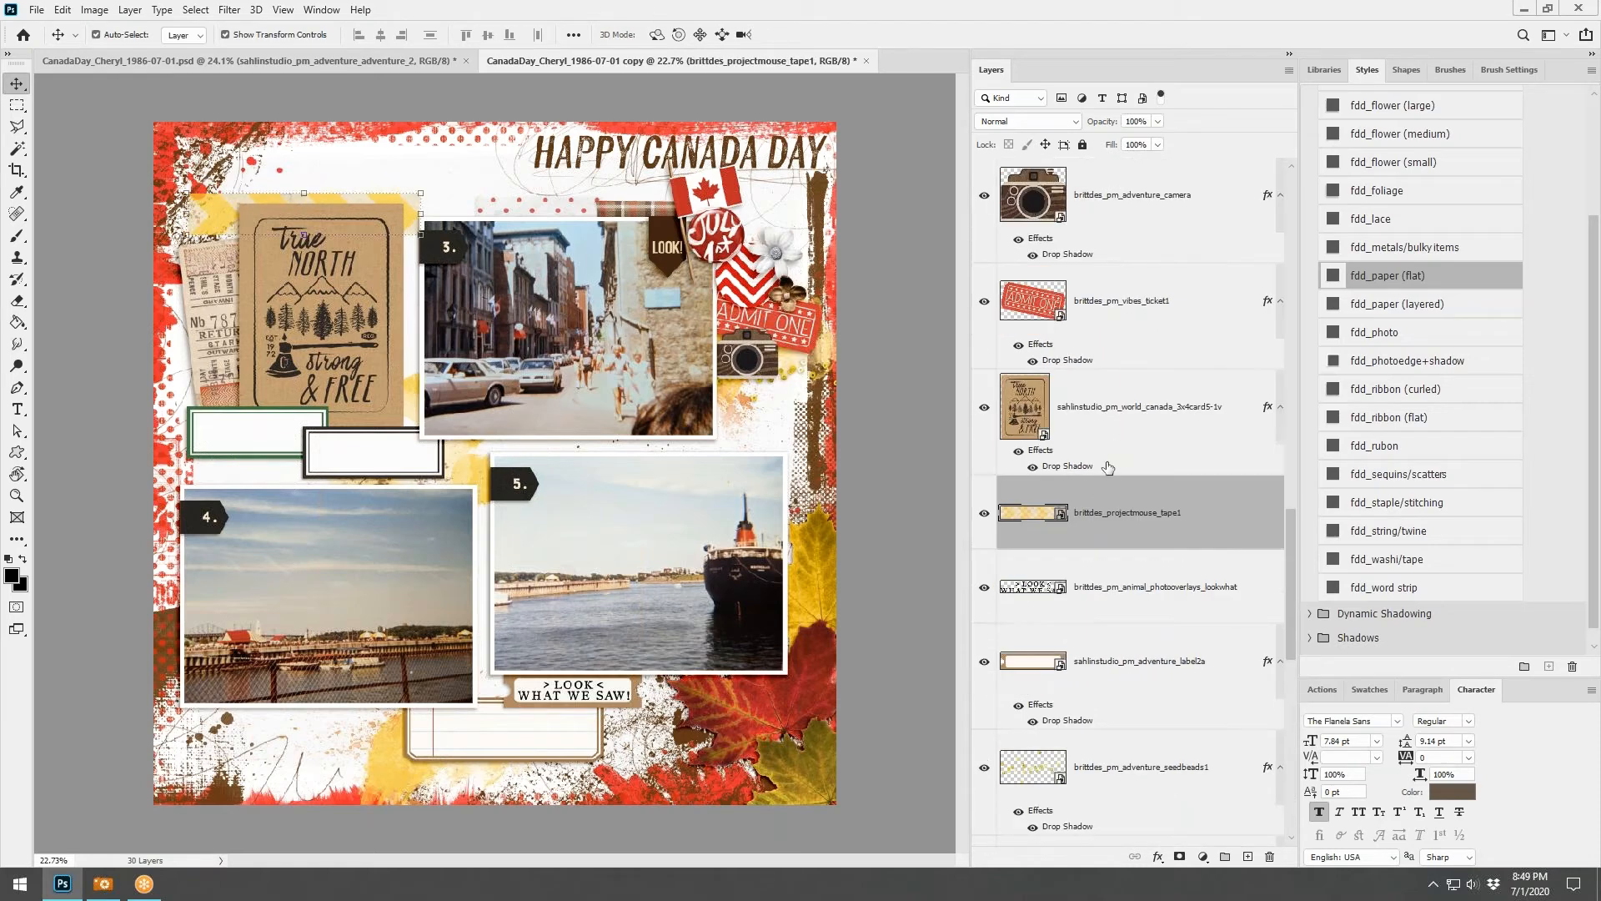
left_click_drag(1103, 507, 1103, 376)
scroll(1413, 492, "down", 1)
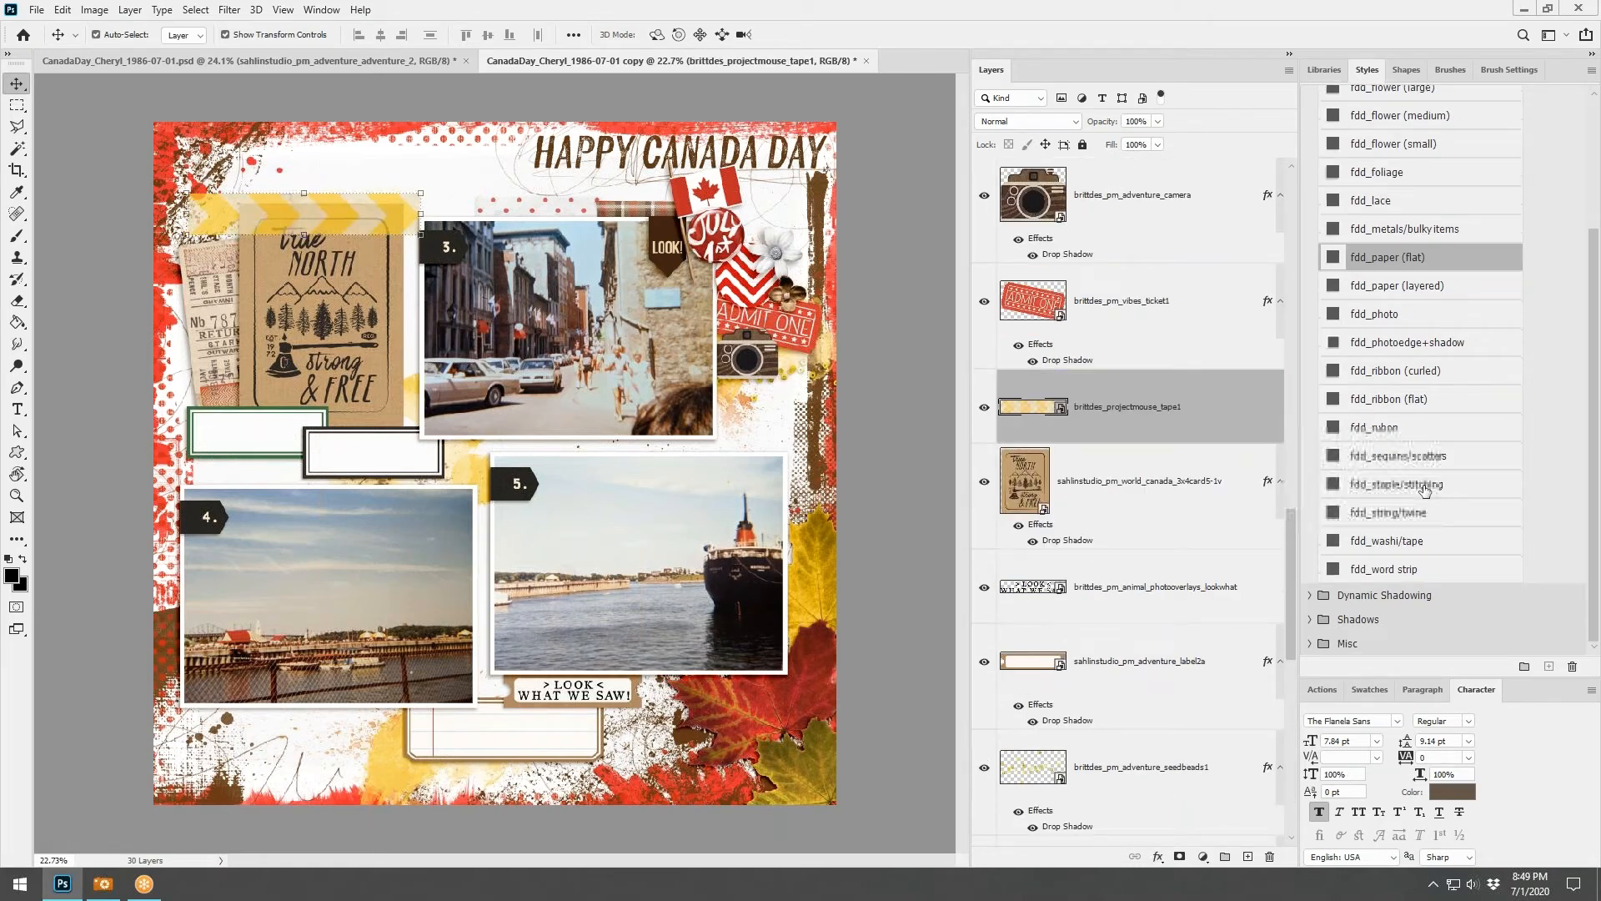
left_click(1399, 538)
key("ctrl+t")
mouse_move(421, 193)
left_mouse_down()
mouse_move(399, 188)
mouse_move(408, 197)
left_mouse_up()
left_click(809, 34)
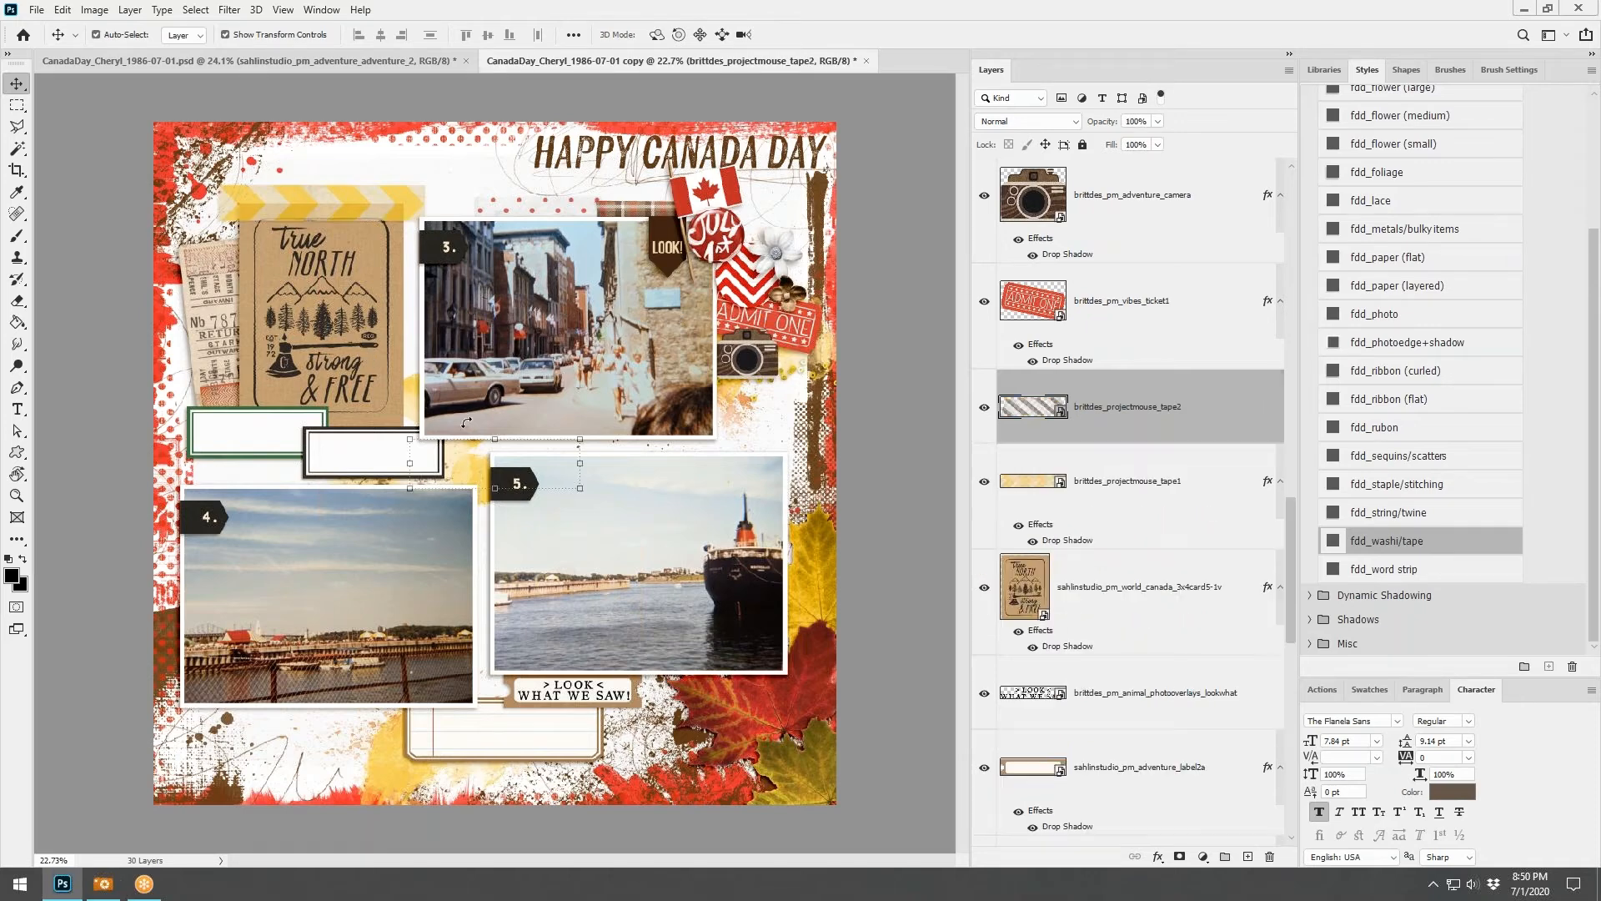
Scale brittdes_projectmouse_tape2 to about 84%, place it beneath the two labels above photo 4, and apply fdd_washi/tape
left_click_drag(459, 447, 382, 173)
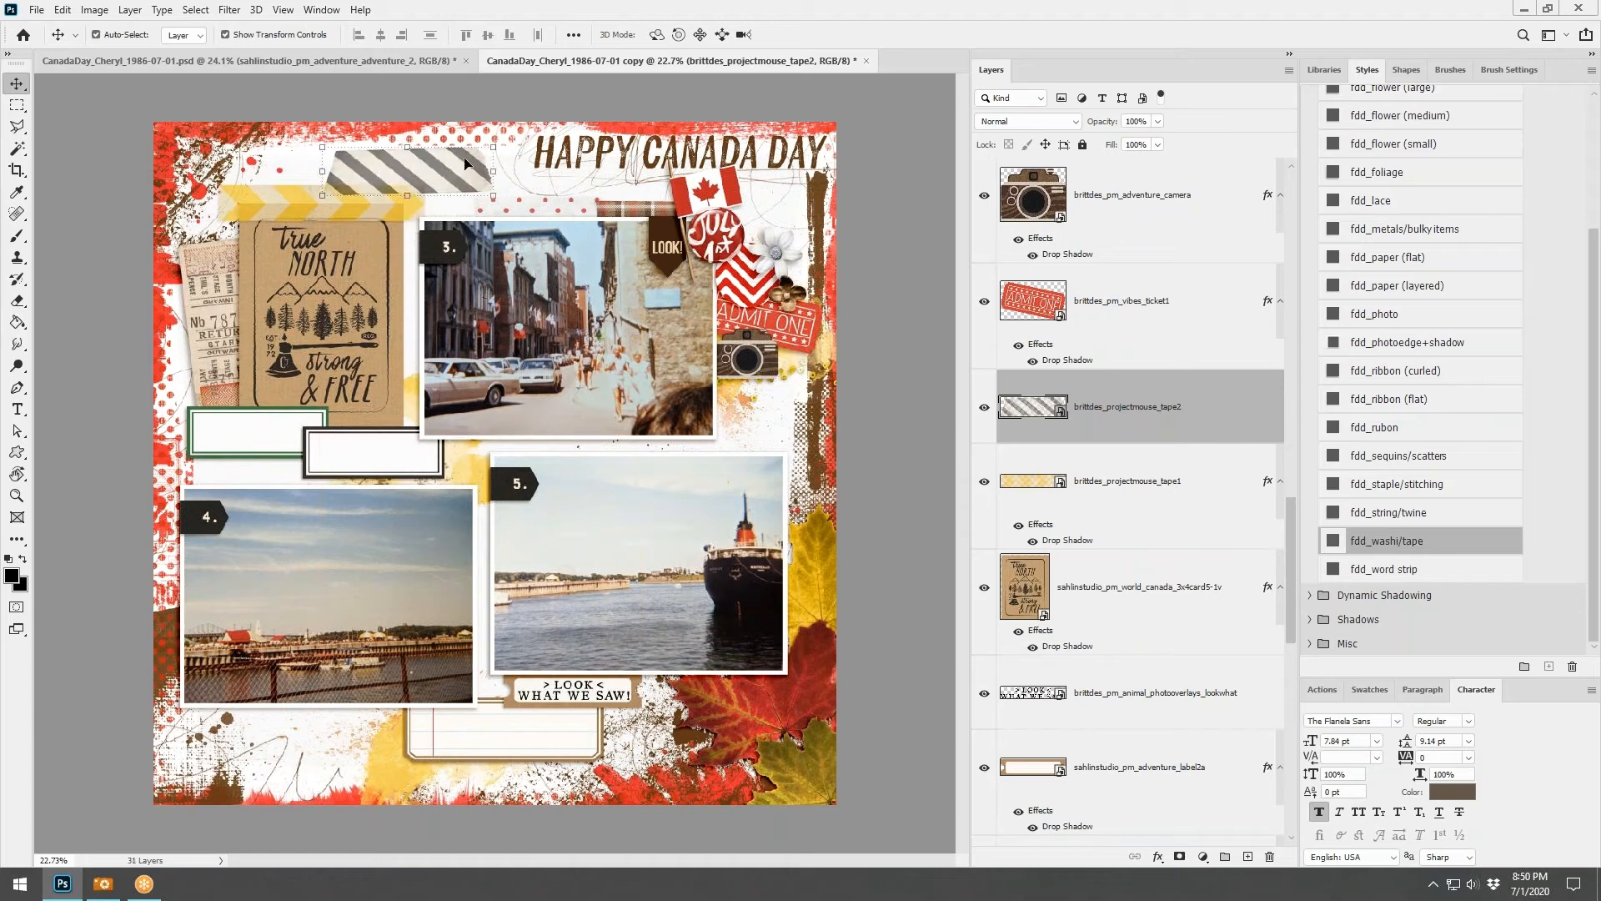
key("ctrl+t")
left_click_drag(492, 149, 470, 149)
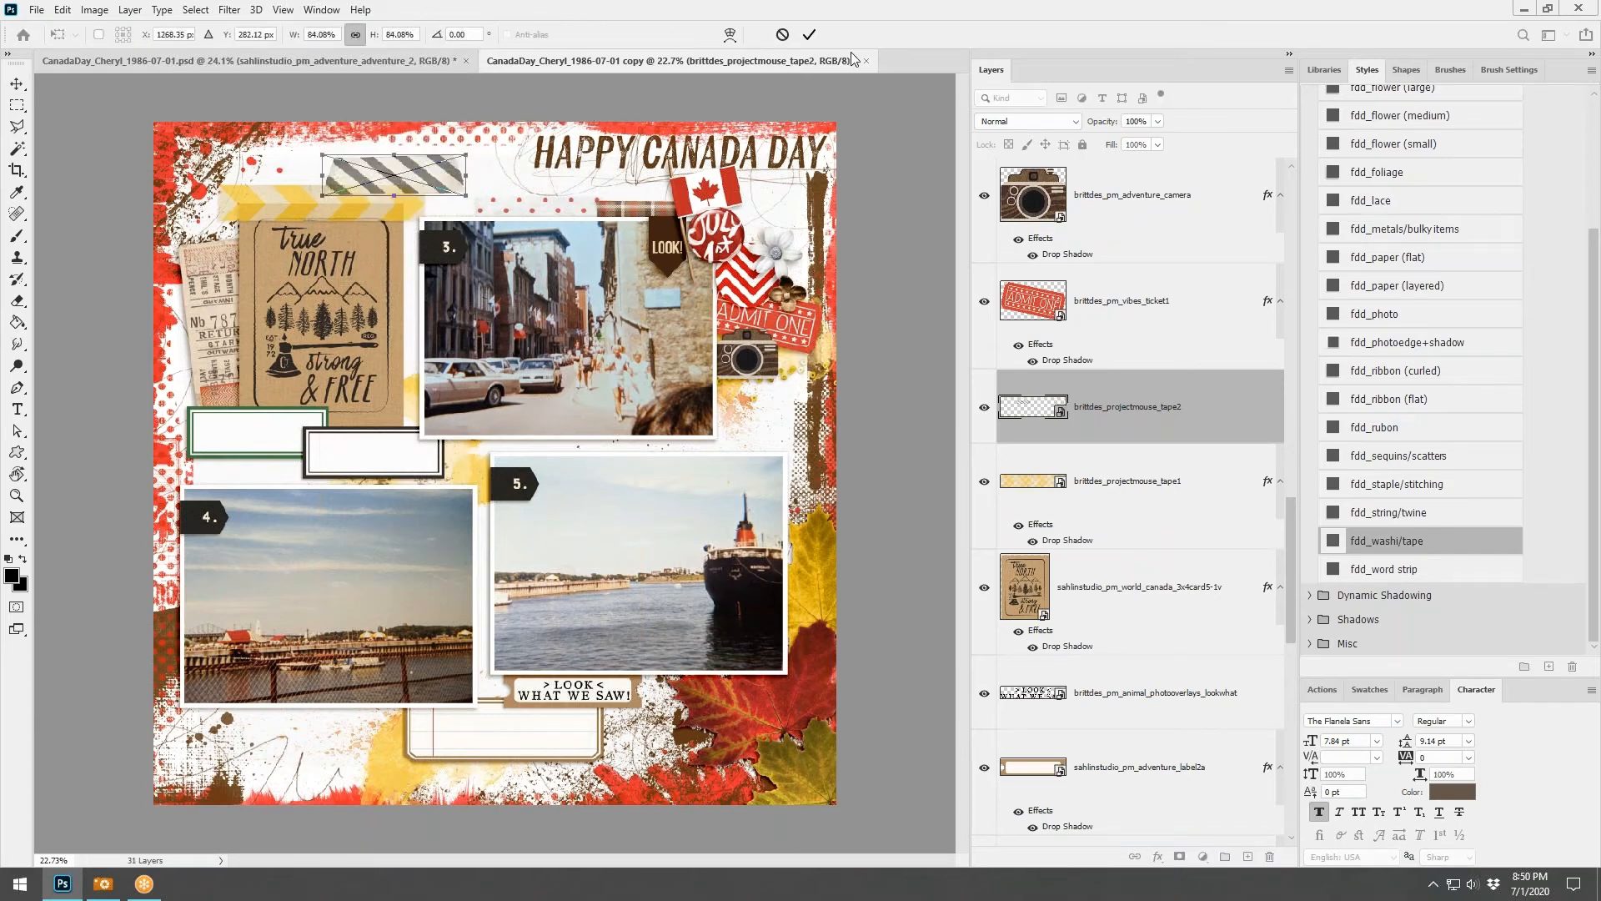
left_click(809, 34)
left_click_drag(393, 173, 307, 468)
left_click(1410, 534)
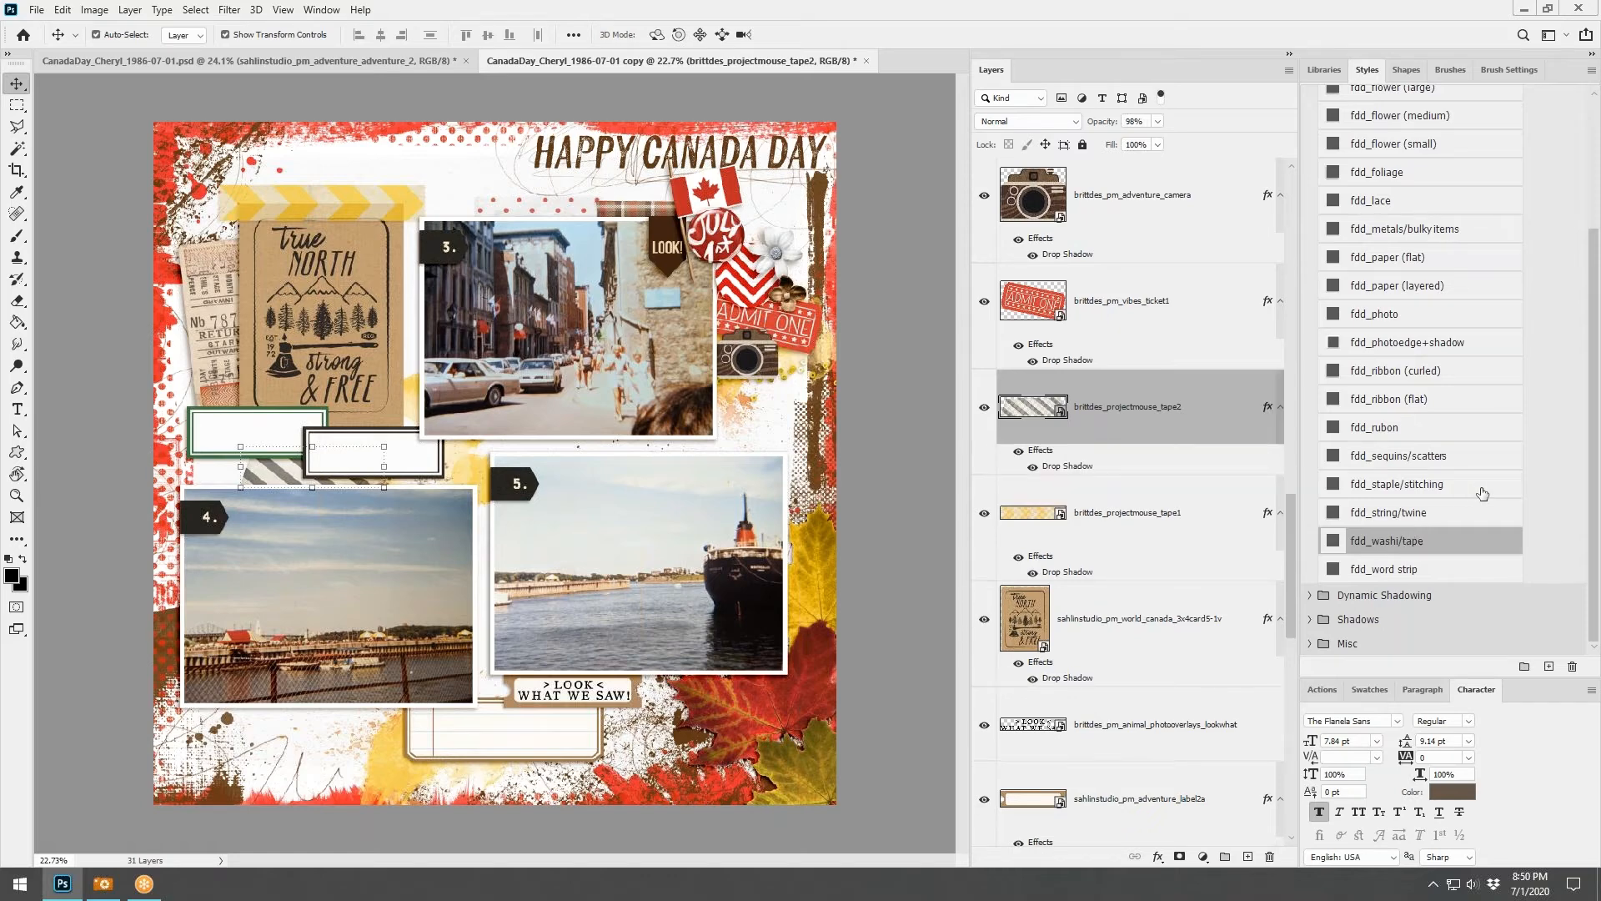
Add sahlinstudio_projectmouse_stars to the Happy Canada Day page, scaled down around the flag and camera cluster, with the fdd_paper (layered) style
left_click(444, 63)
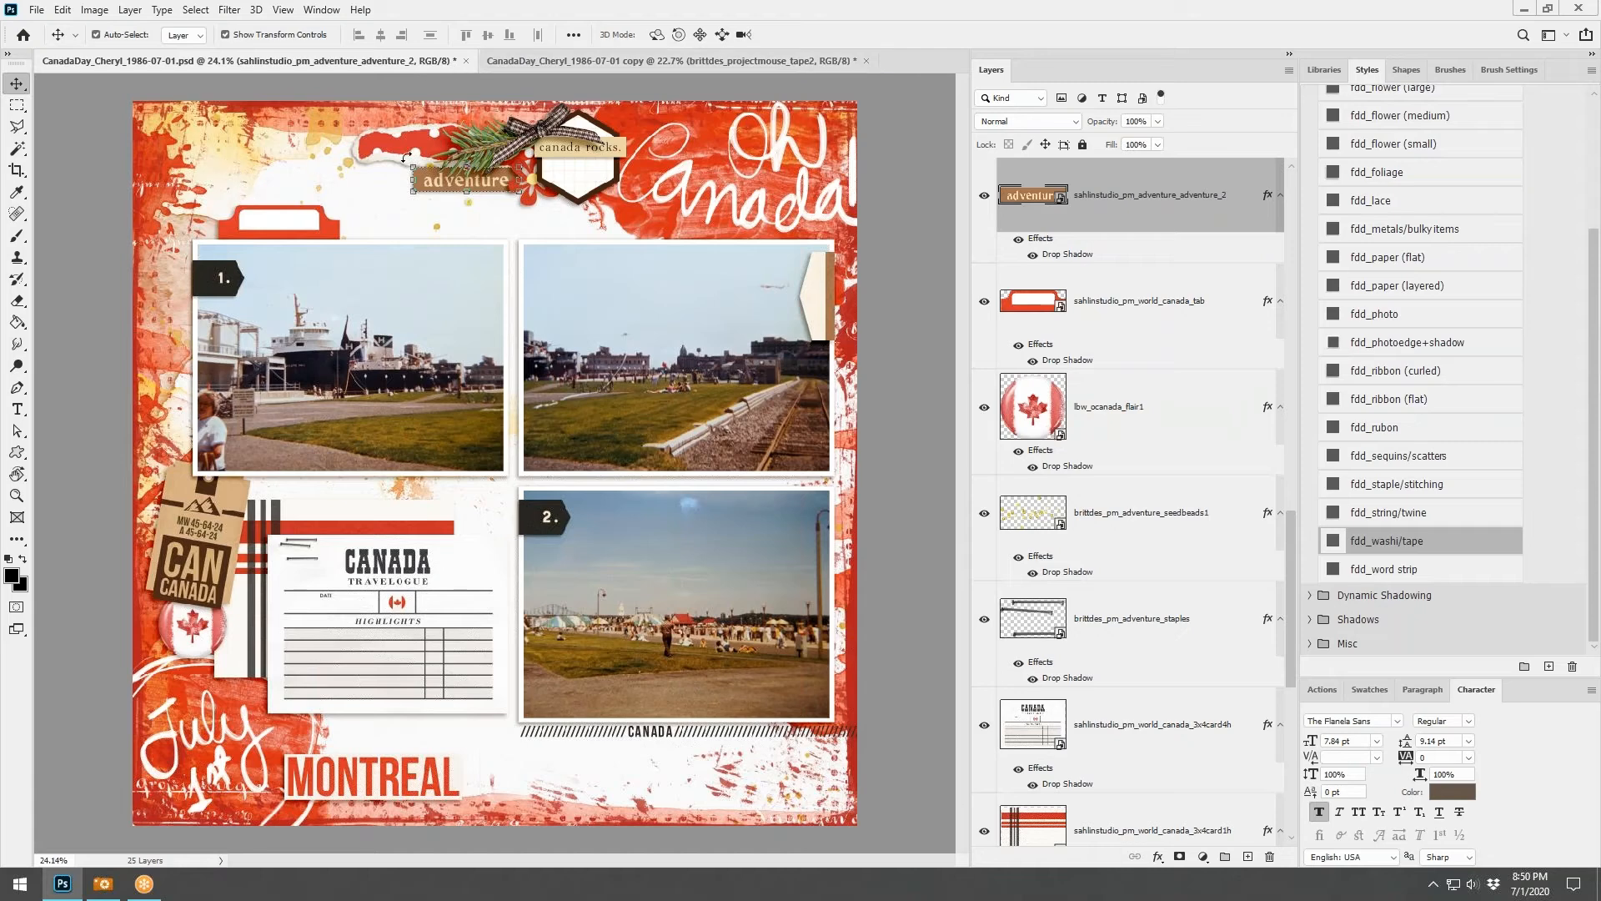
left_click(644, 62)
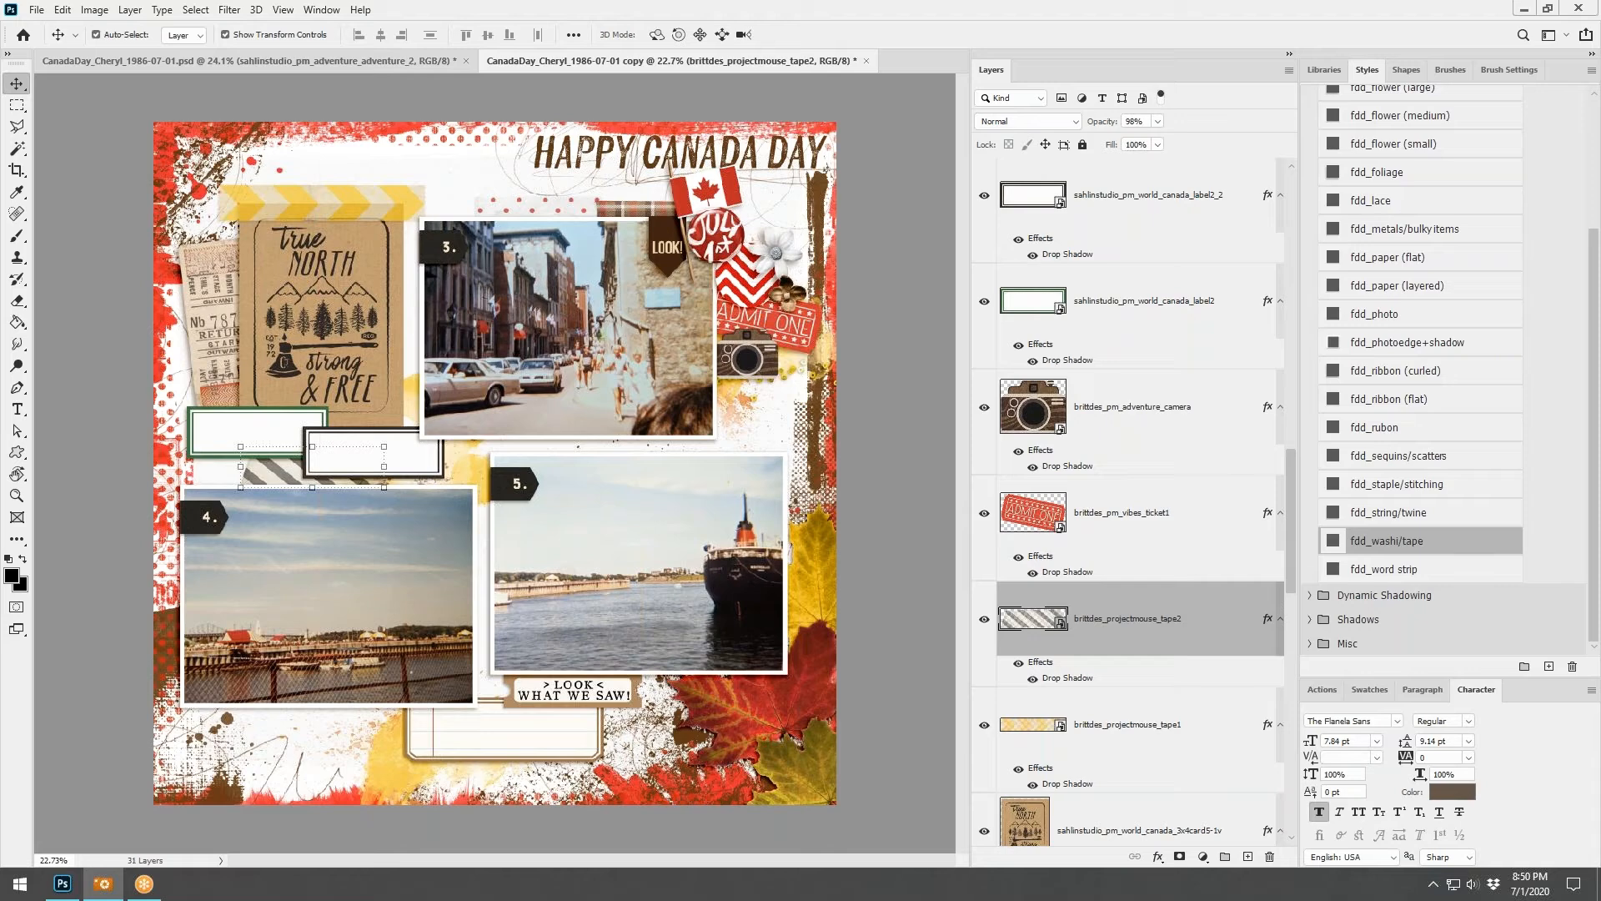
left_click_drag(62, 883, 612, 432)
left_click_drag(505, 464, 769, 299)
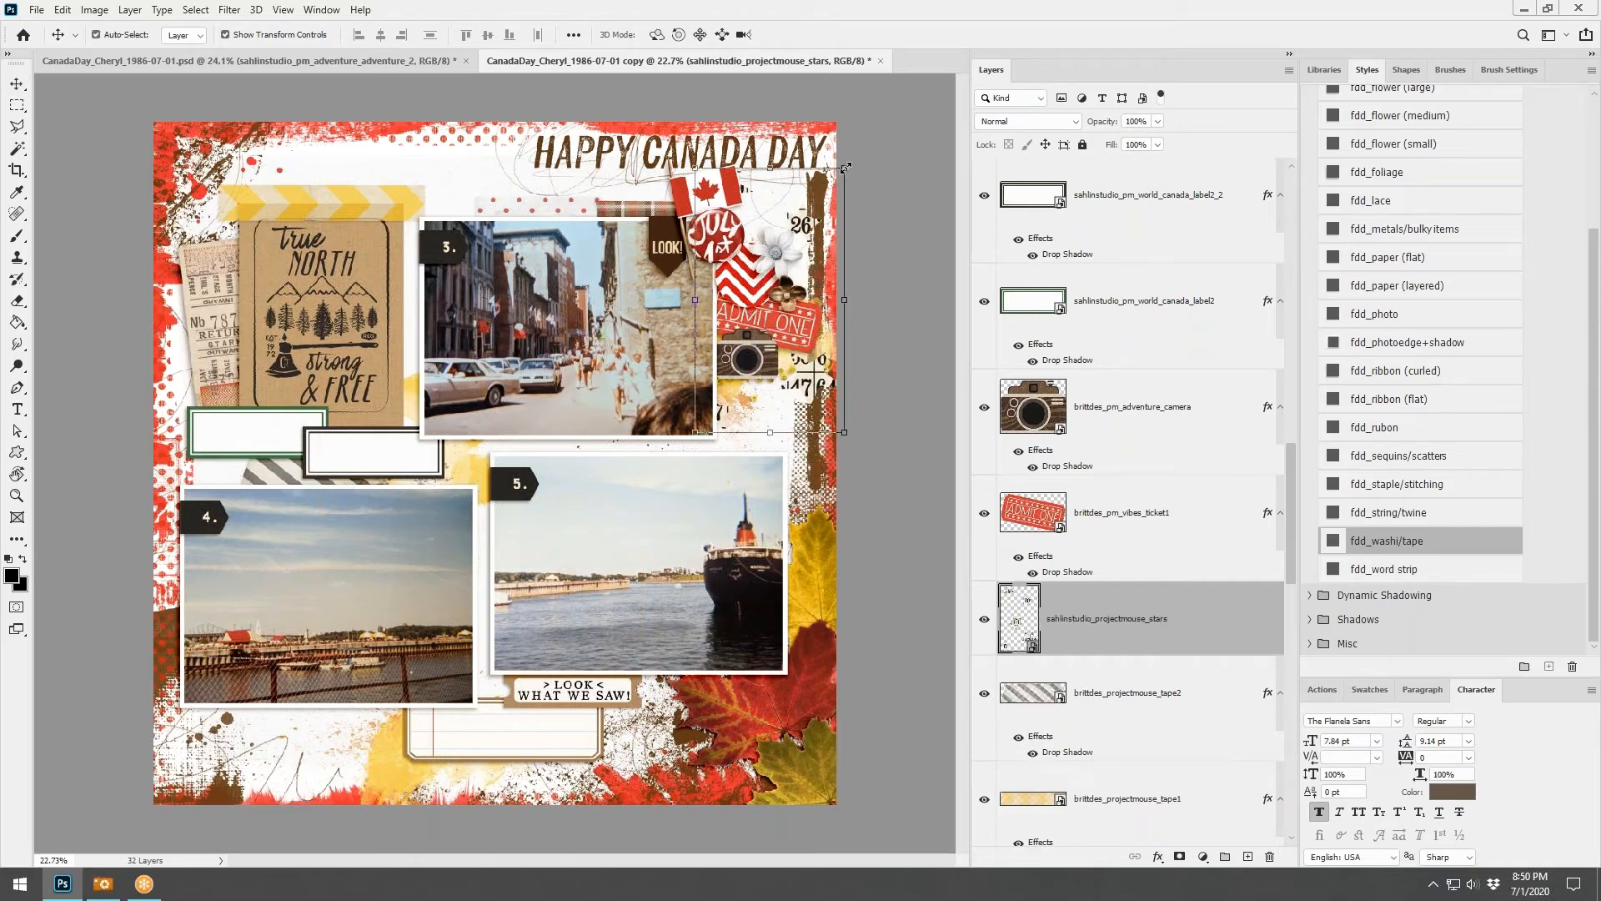
left_click_drag(844, 167, 791, 230)
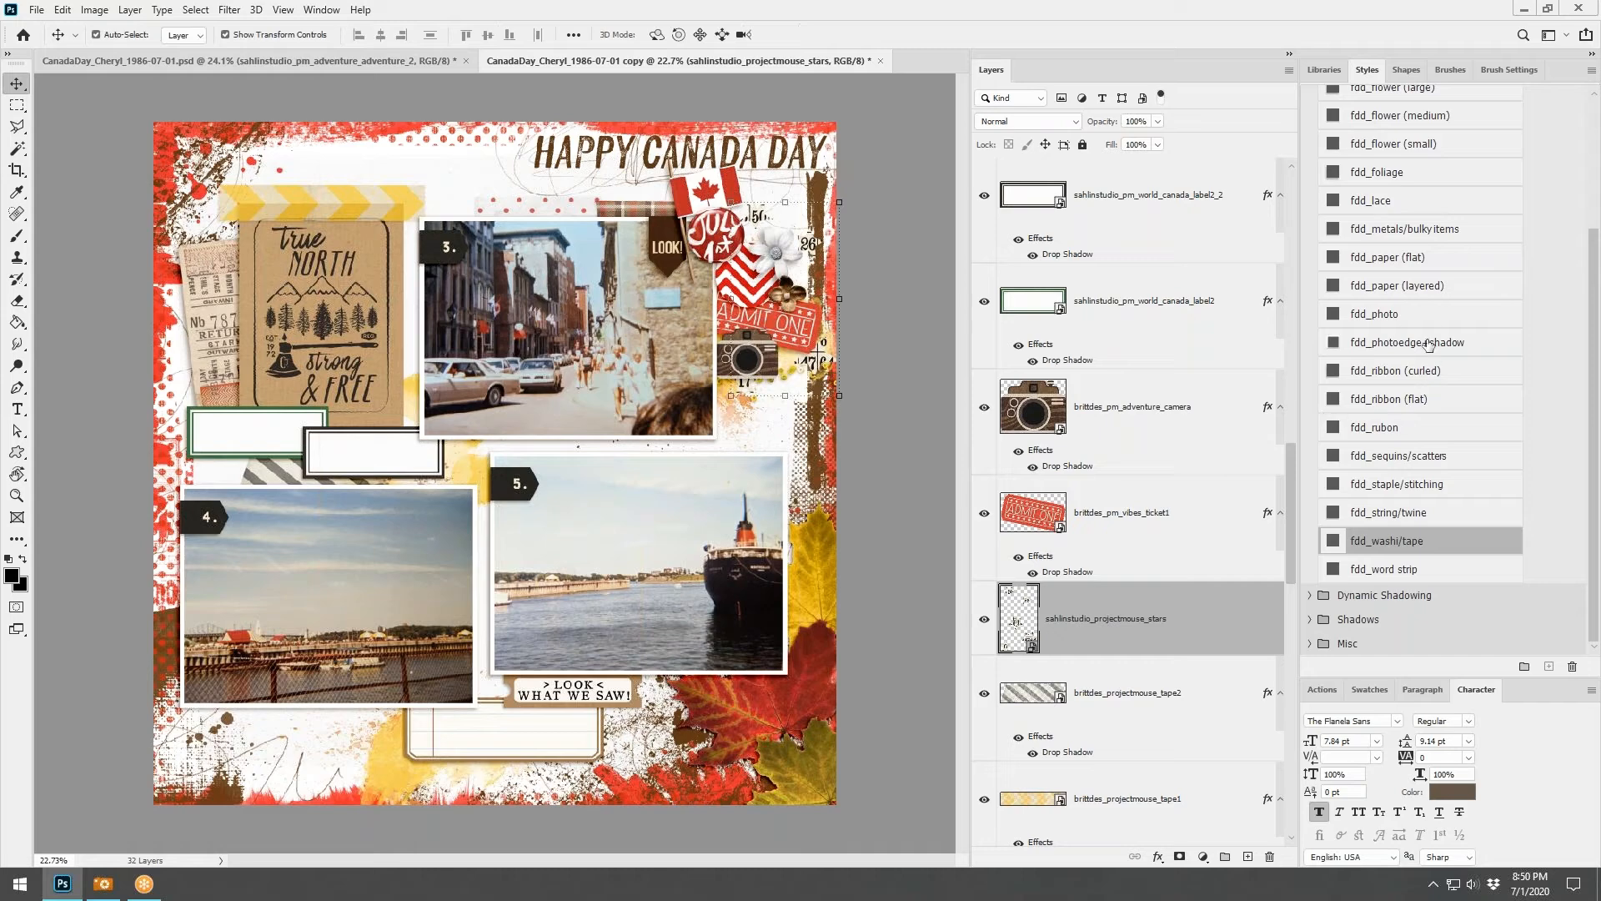
left_click(1409, 285)
left_click_drag(822, 364, 812, 375)
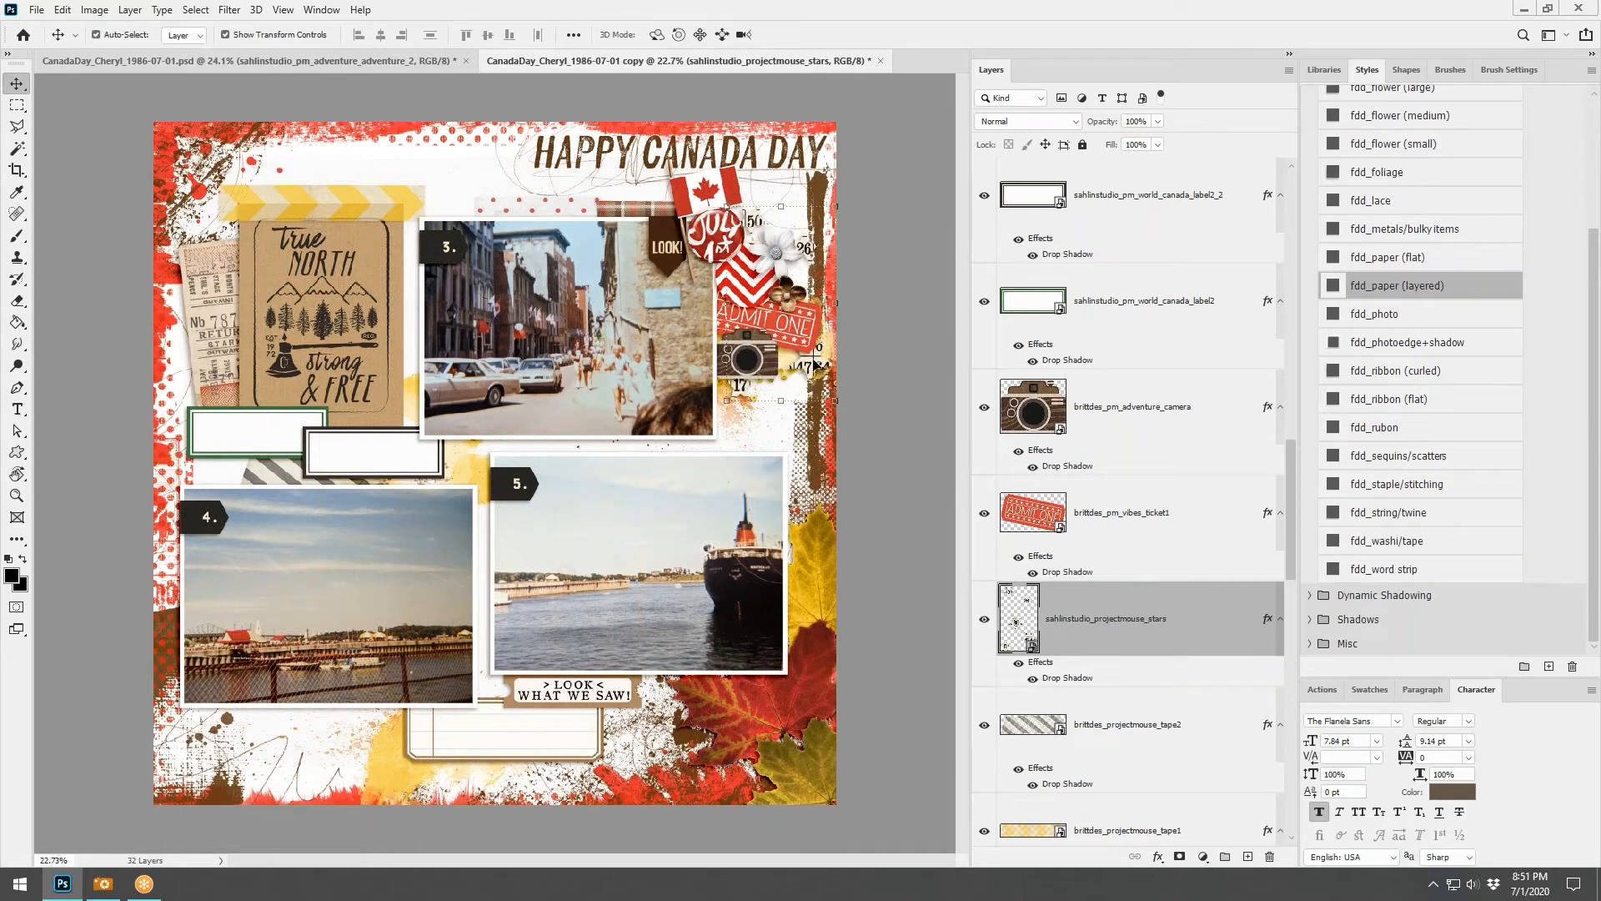
Copy the stars scatter to the Oh Canada page below the adventure strip and duplicate it around the flag flair and July 1st
left_click(274, 56)
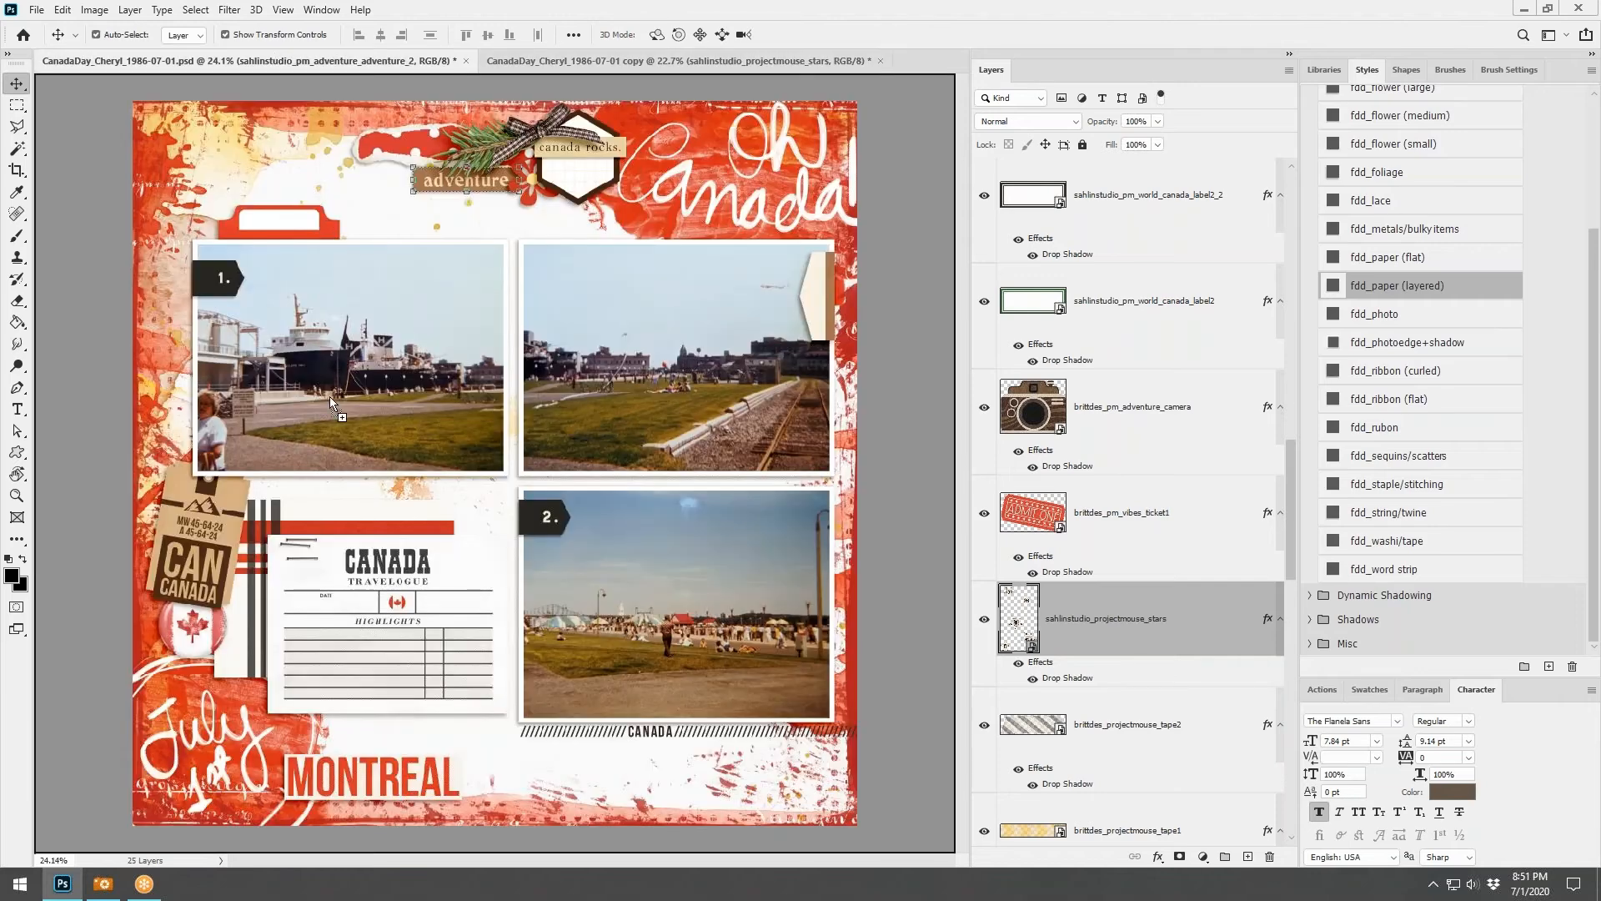
key("ctrl+v")
left_click(95, 34)
left_click_drag(343, 417, 550, 115)
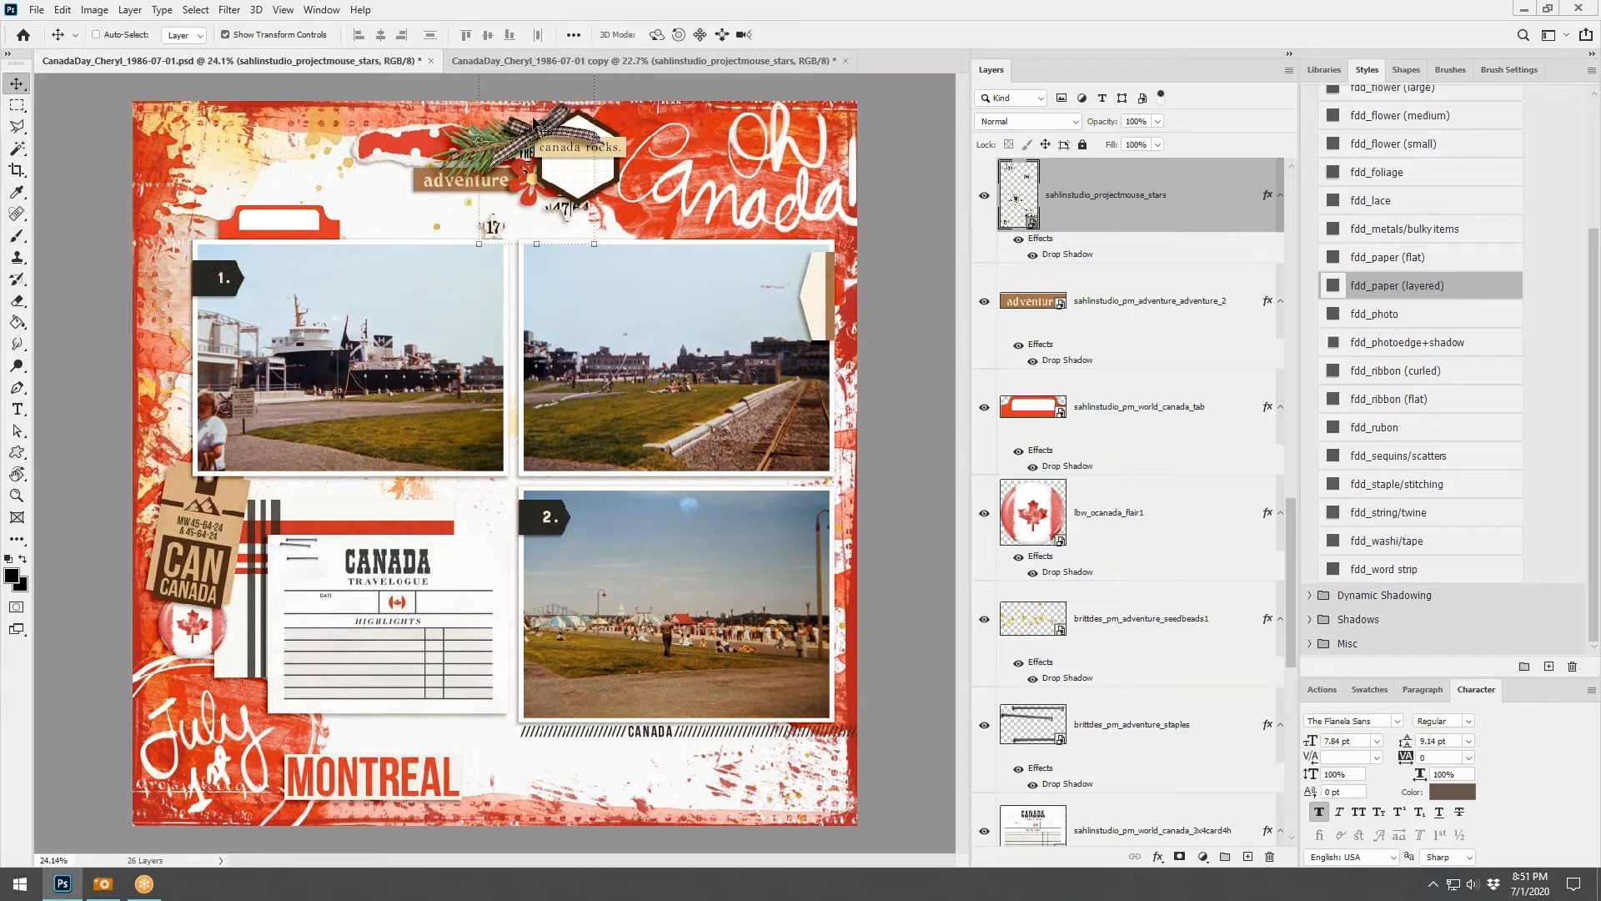
left_click_drag(490, 227, 232, 728)
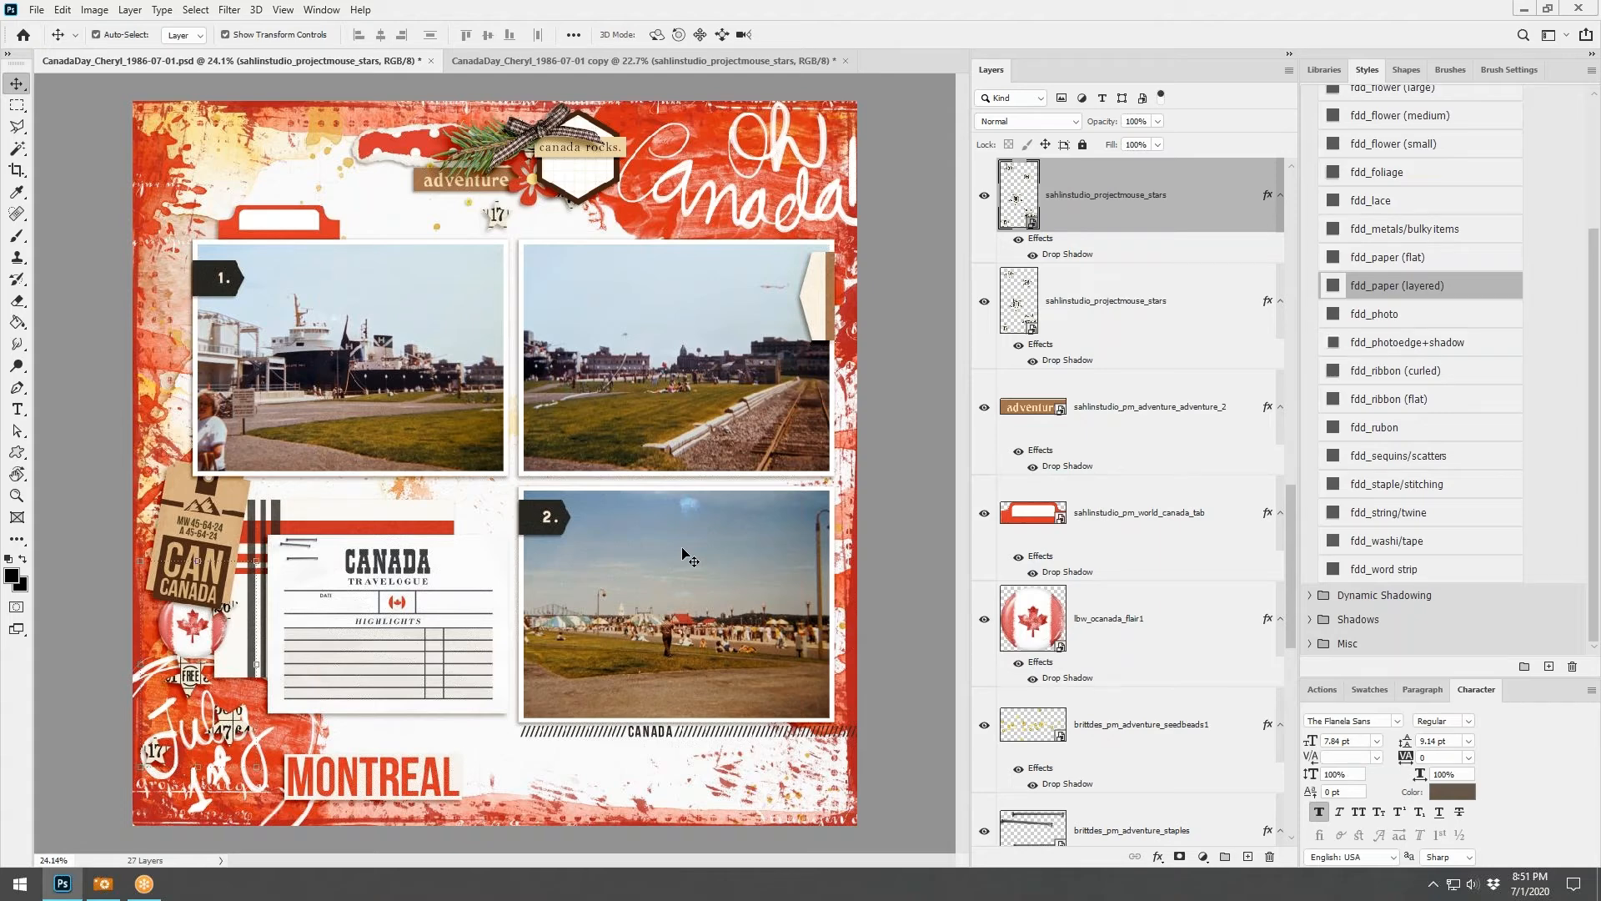
Add brittdes_pm_artsy_sequinsspill directly above the brittdes_pm_animal_paint2 layer, position it around the adventure strip, and apply fdd_sequins/scatters
key("alt+Tab")
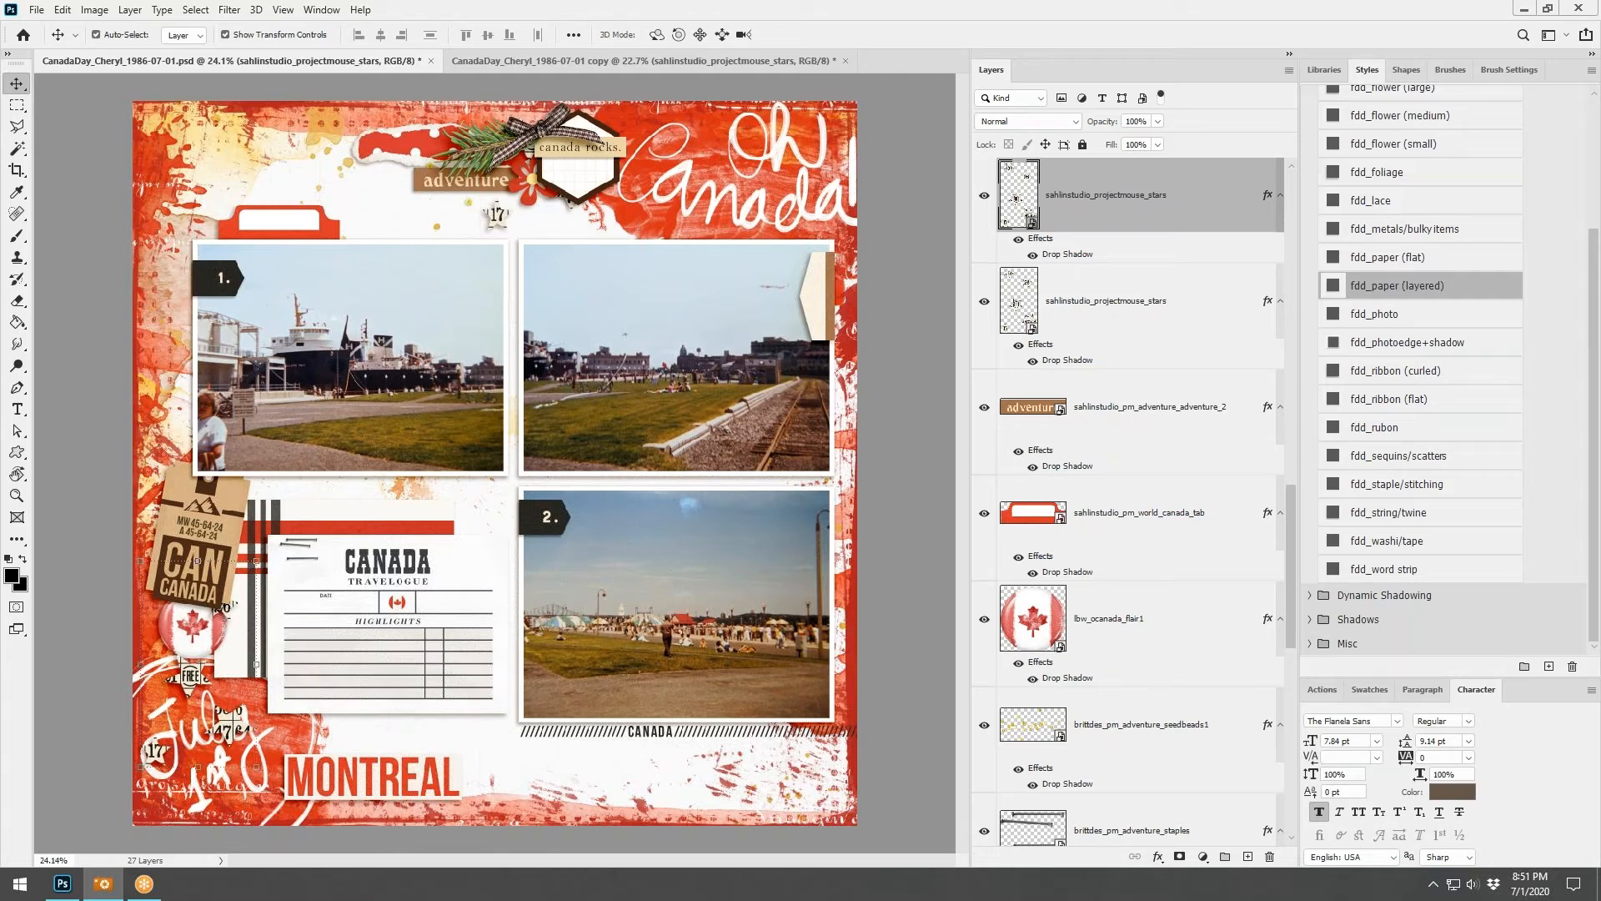
left_click(442, 209)
left_click(1173, 705)
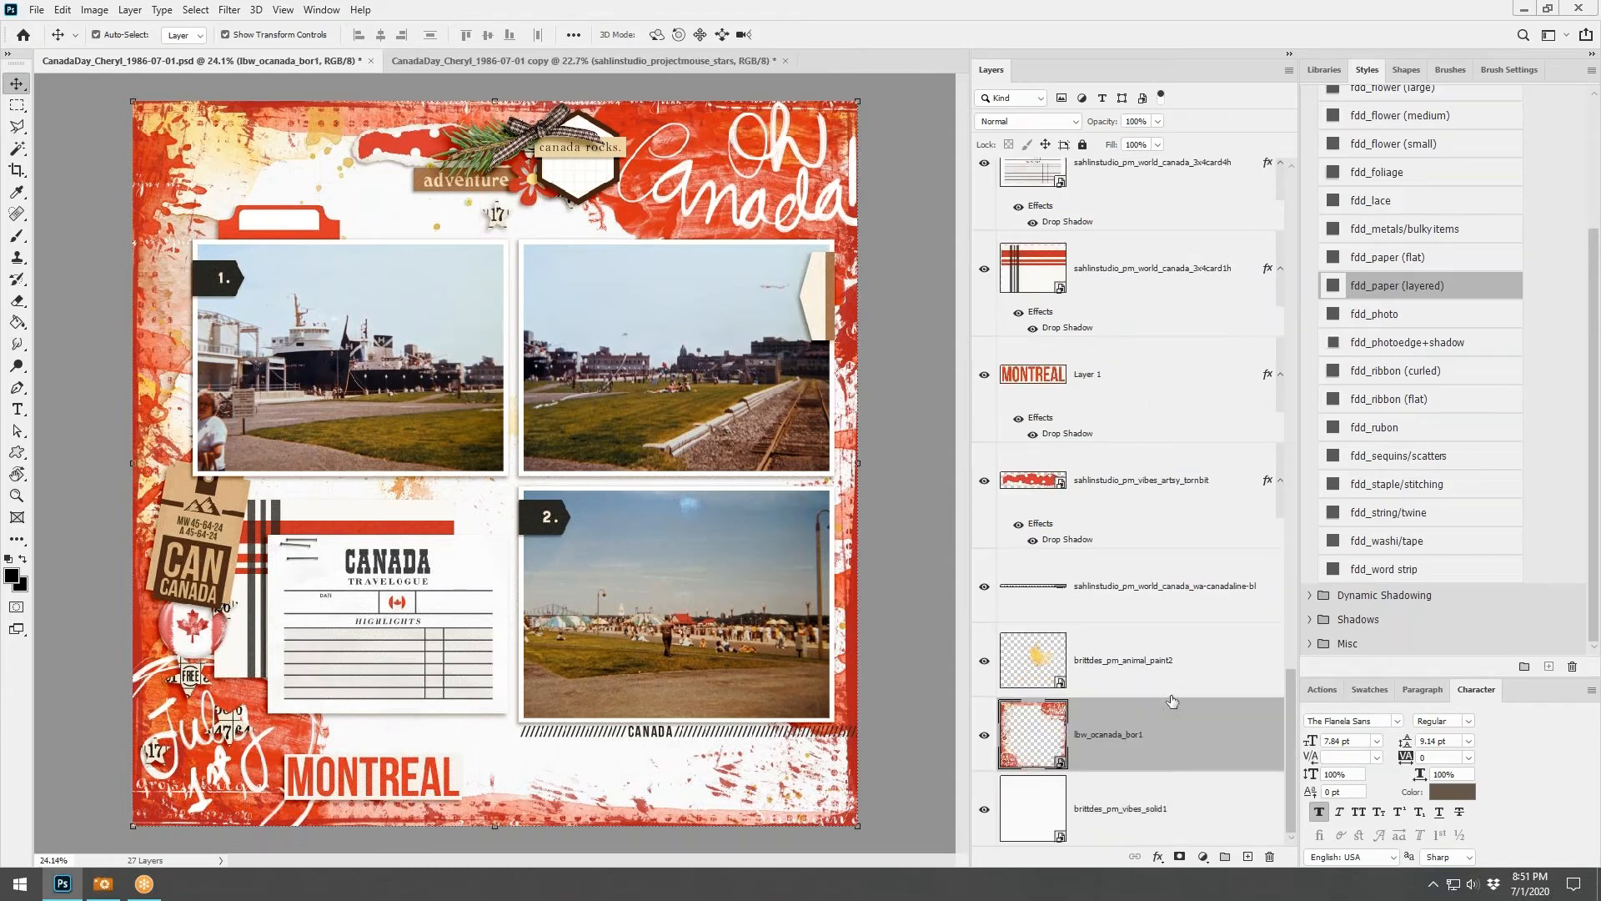
left_click(1175, 664)
left_click_drag(0, 434, 347, 429)
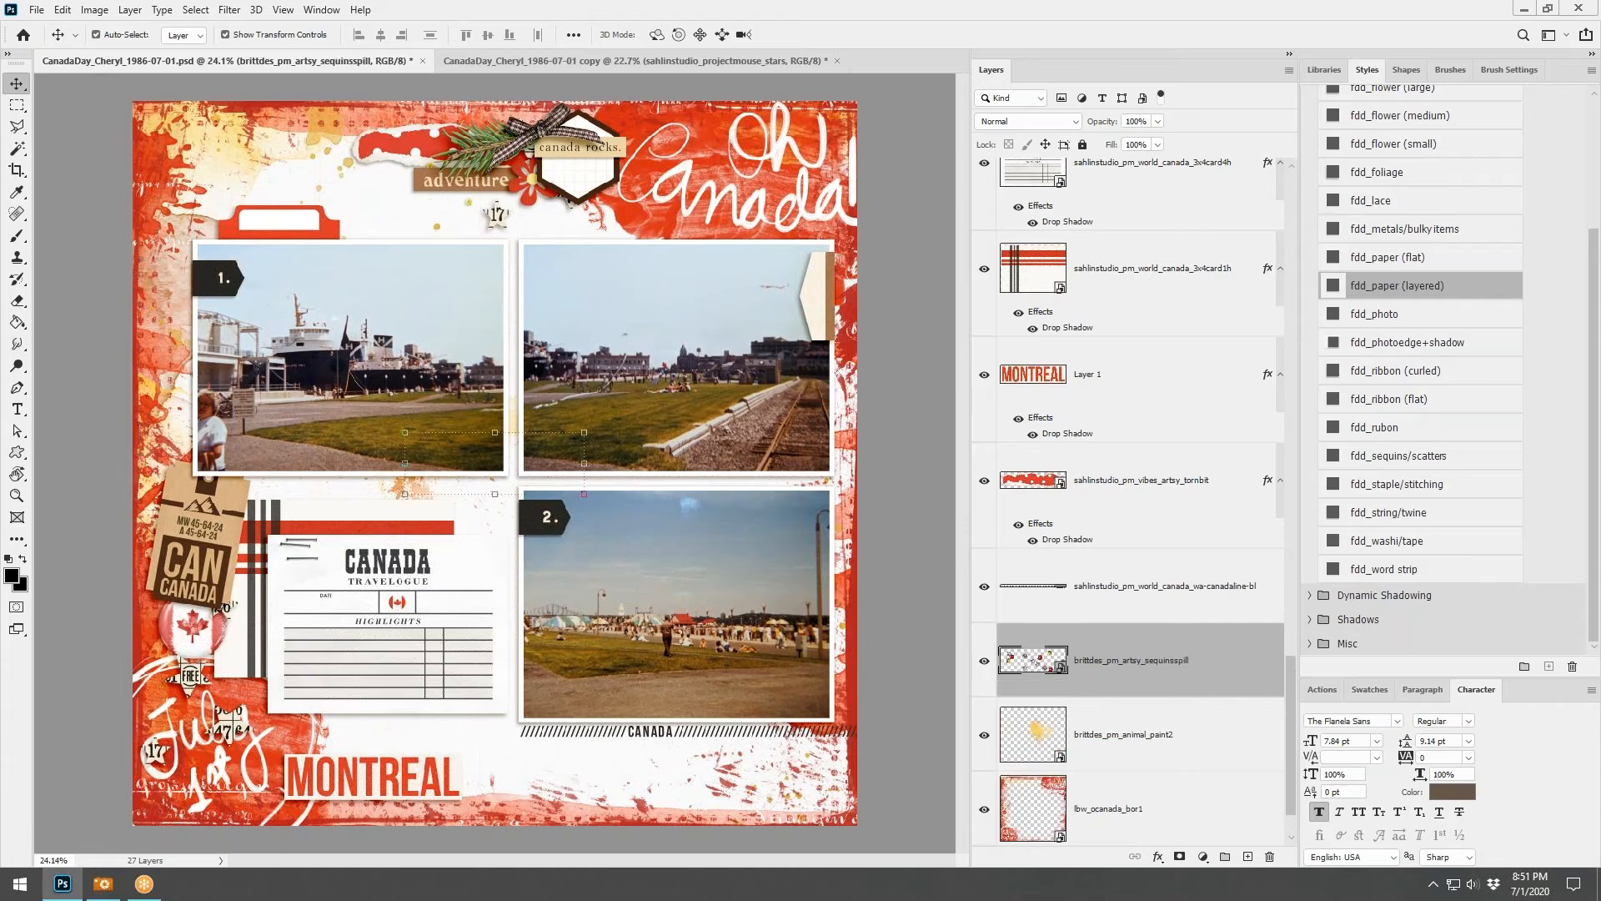
left_click_drag(473, 474, 412, 199)
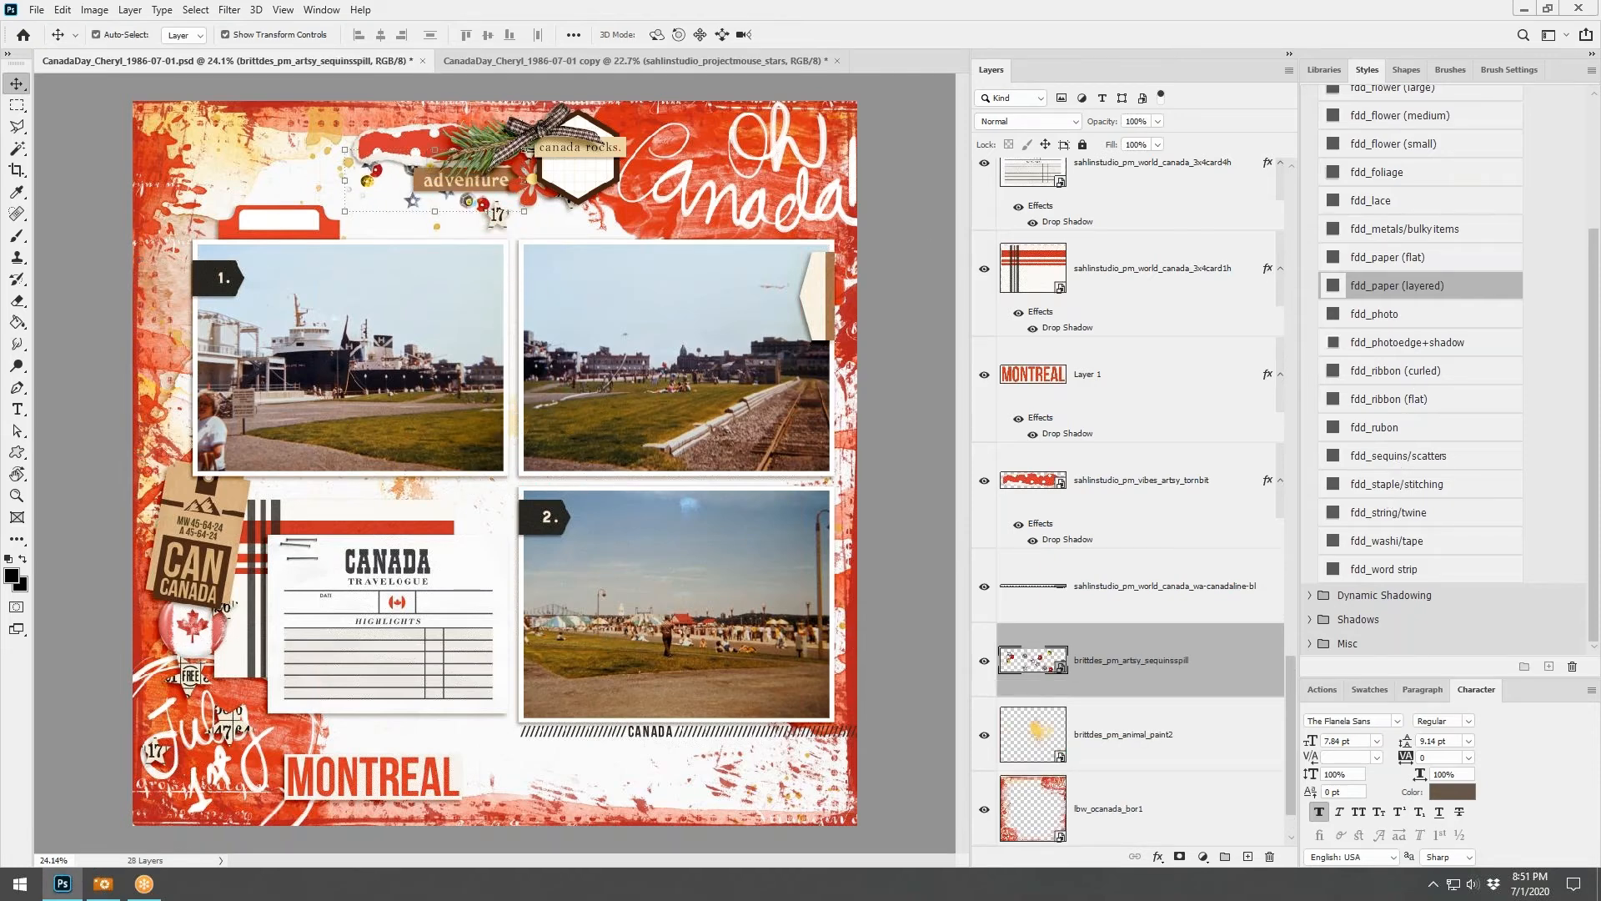
left_click(1395, 459)
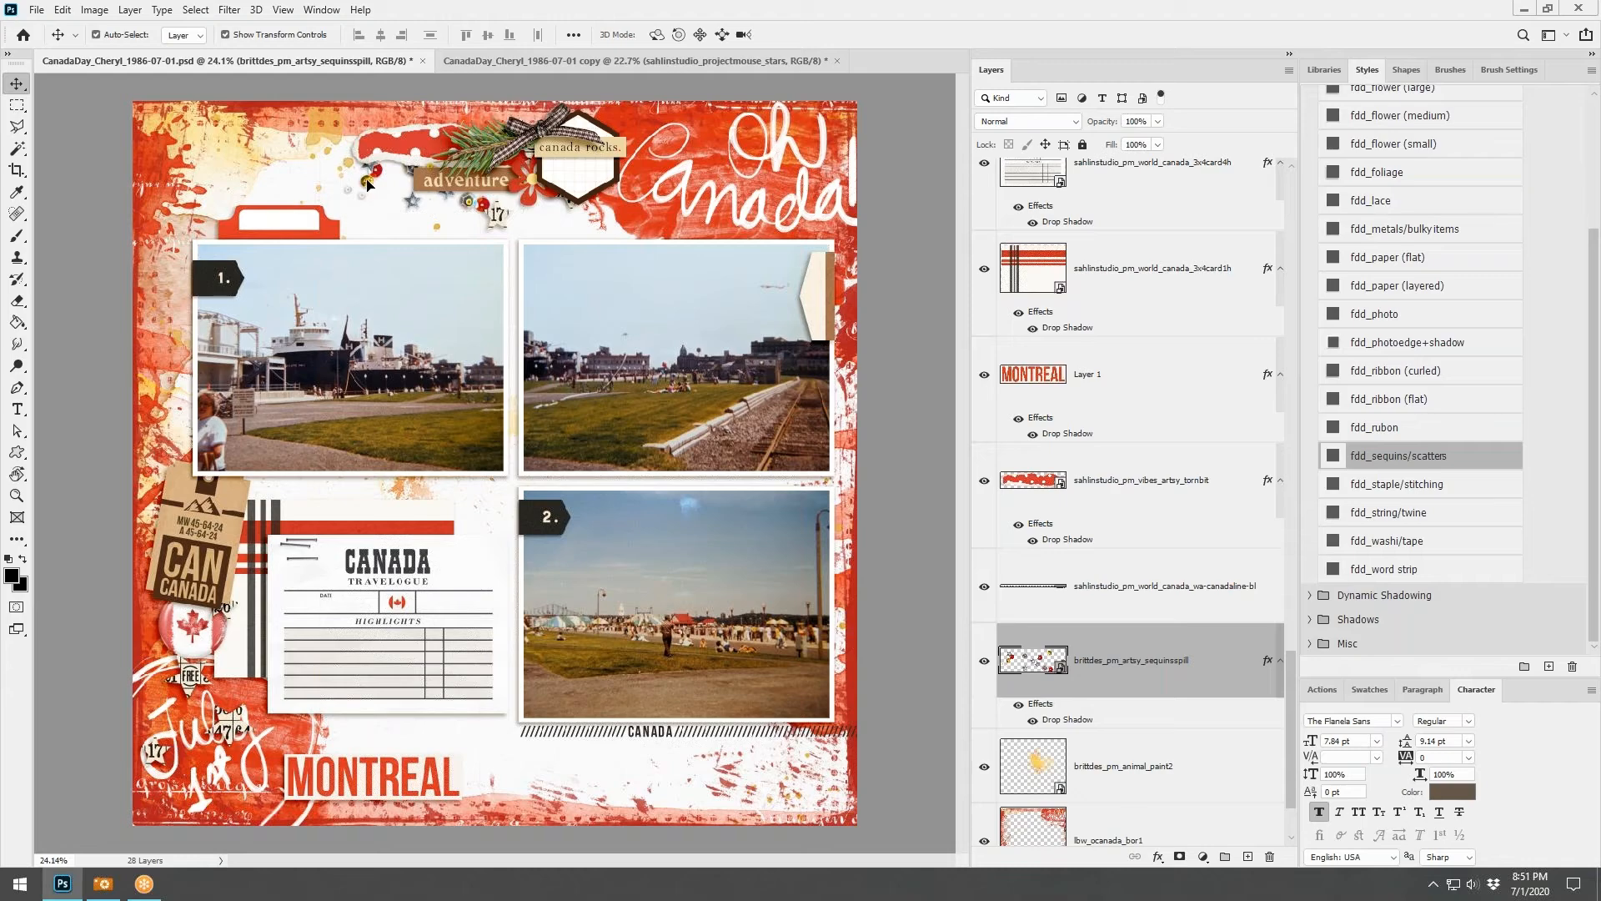
left_click_drag(365, 185, 359, 267)
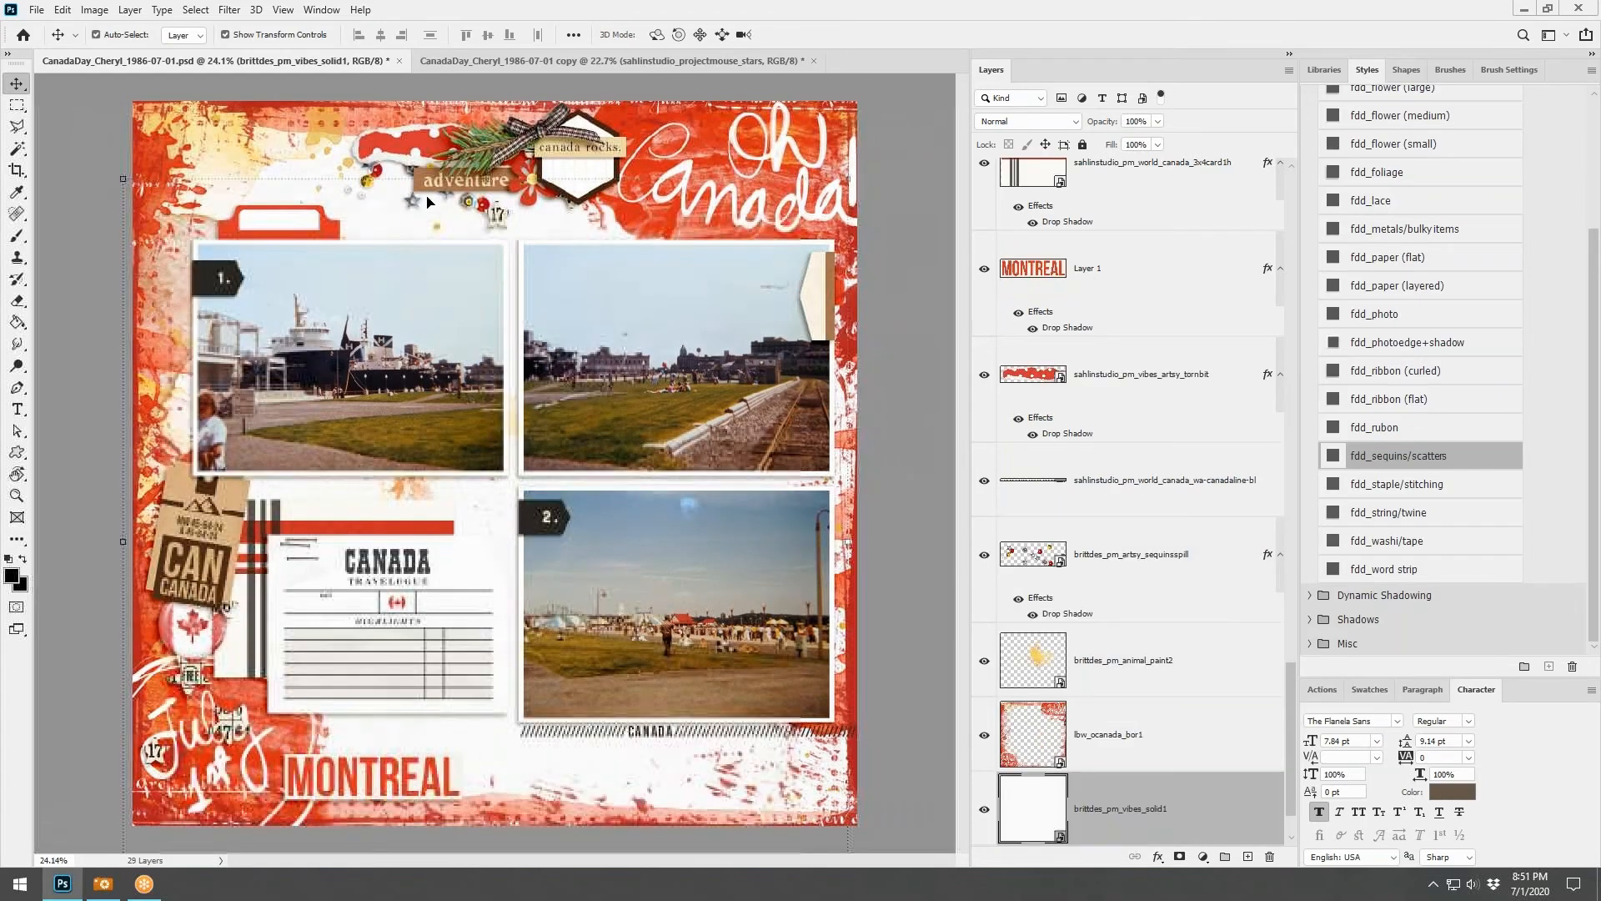
left_click(62, 9)
left_click(92, 27)
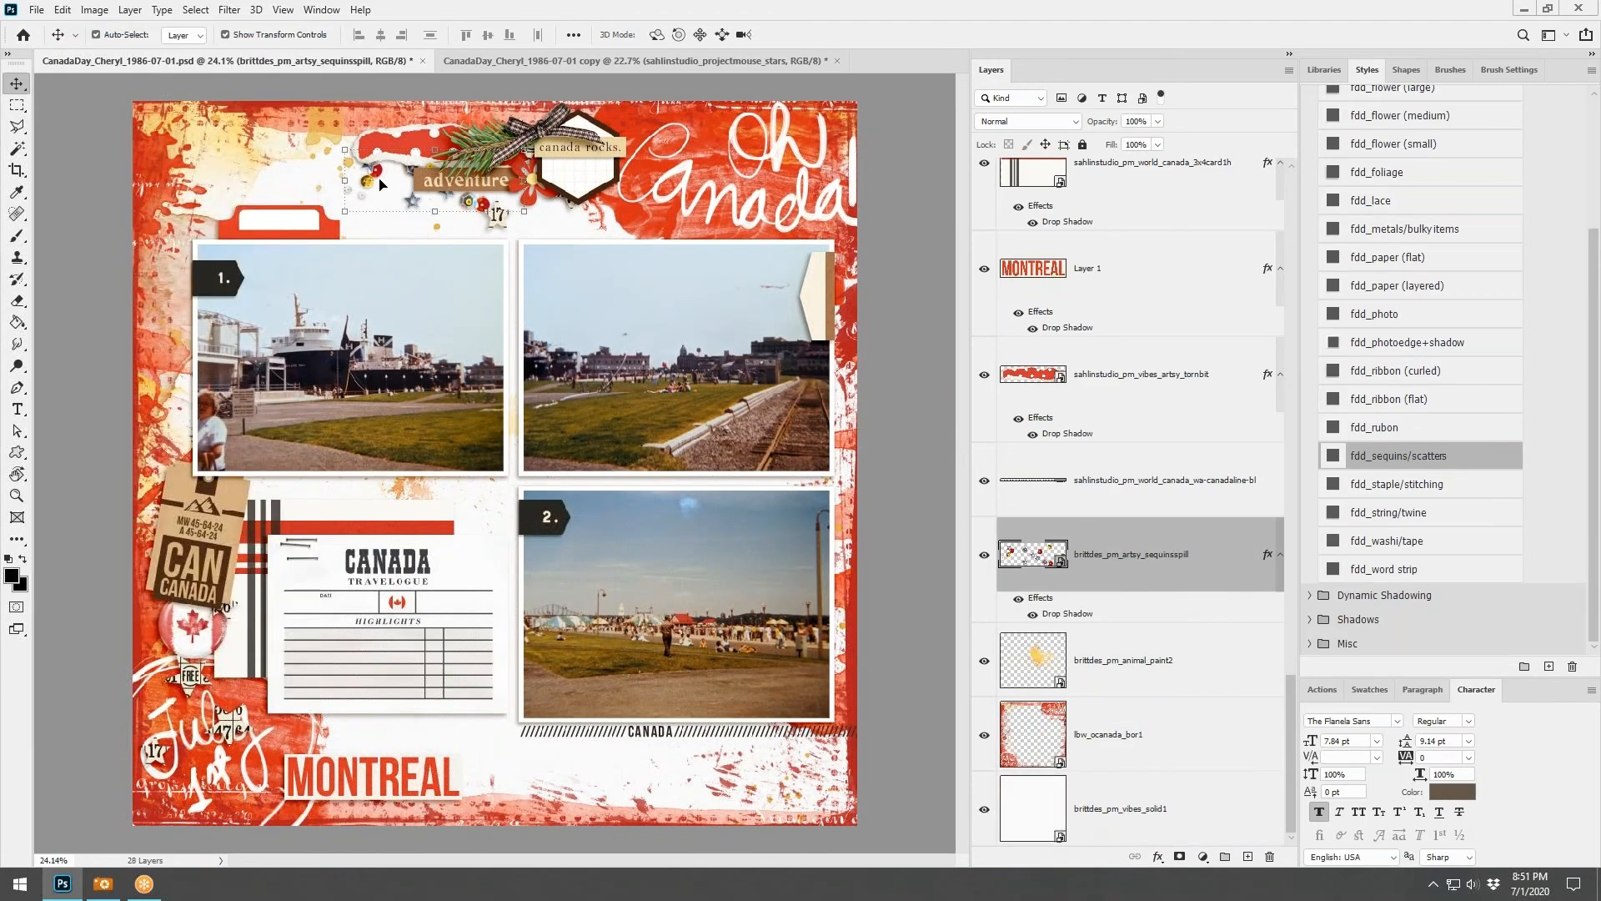
Place copies of the sequin spill below the flag flair, on the Happy Canada Day flag cluster, and beneath the labels above photo 4
left_click_drag(373, 201, 69, 685)
left_click_drag(169, 702, 767, 227)
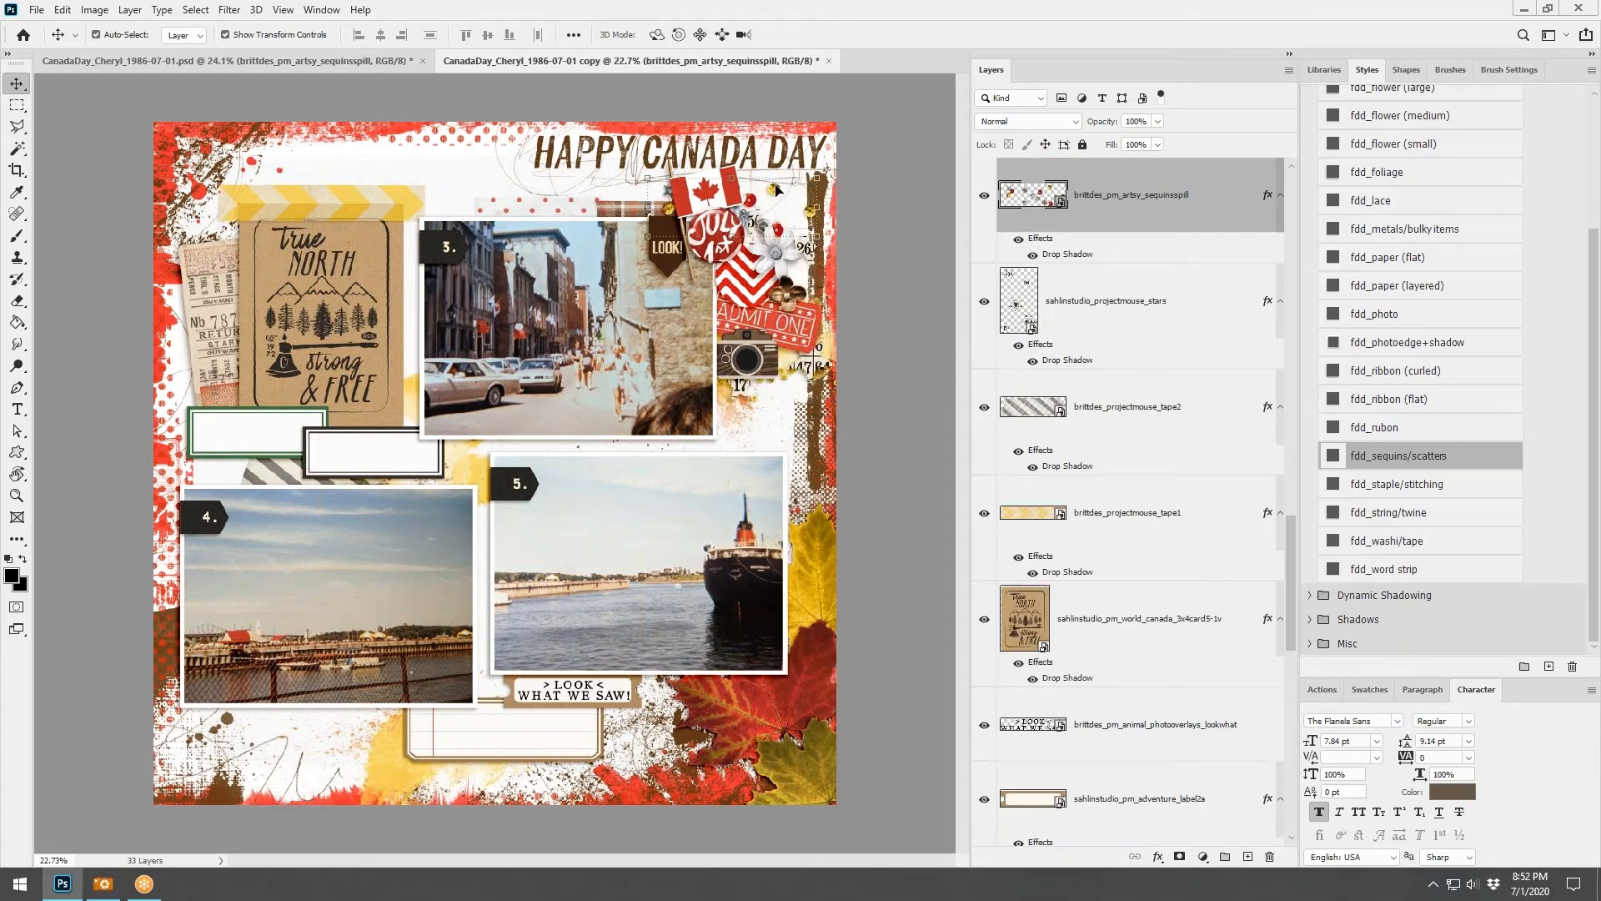
left_click_drag(775, 190, 284, 454)
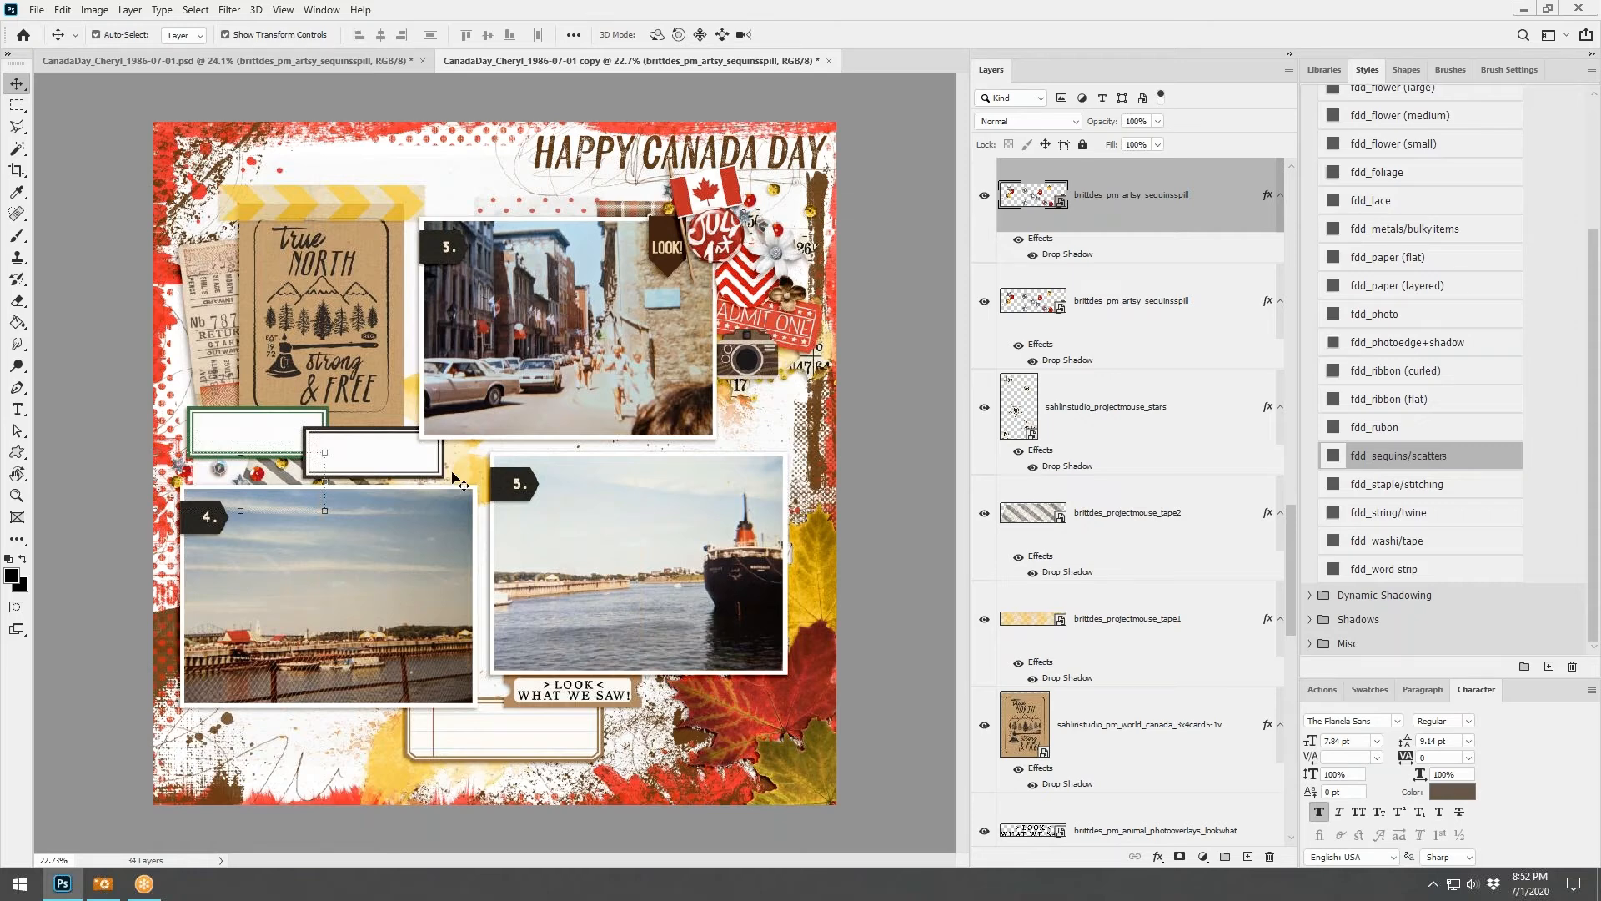
left_click(293, 57)
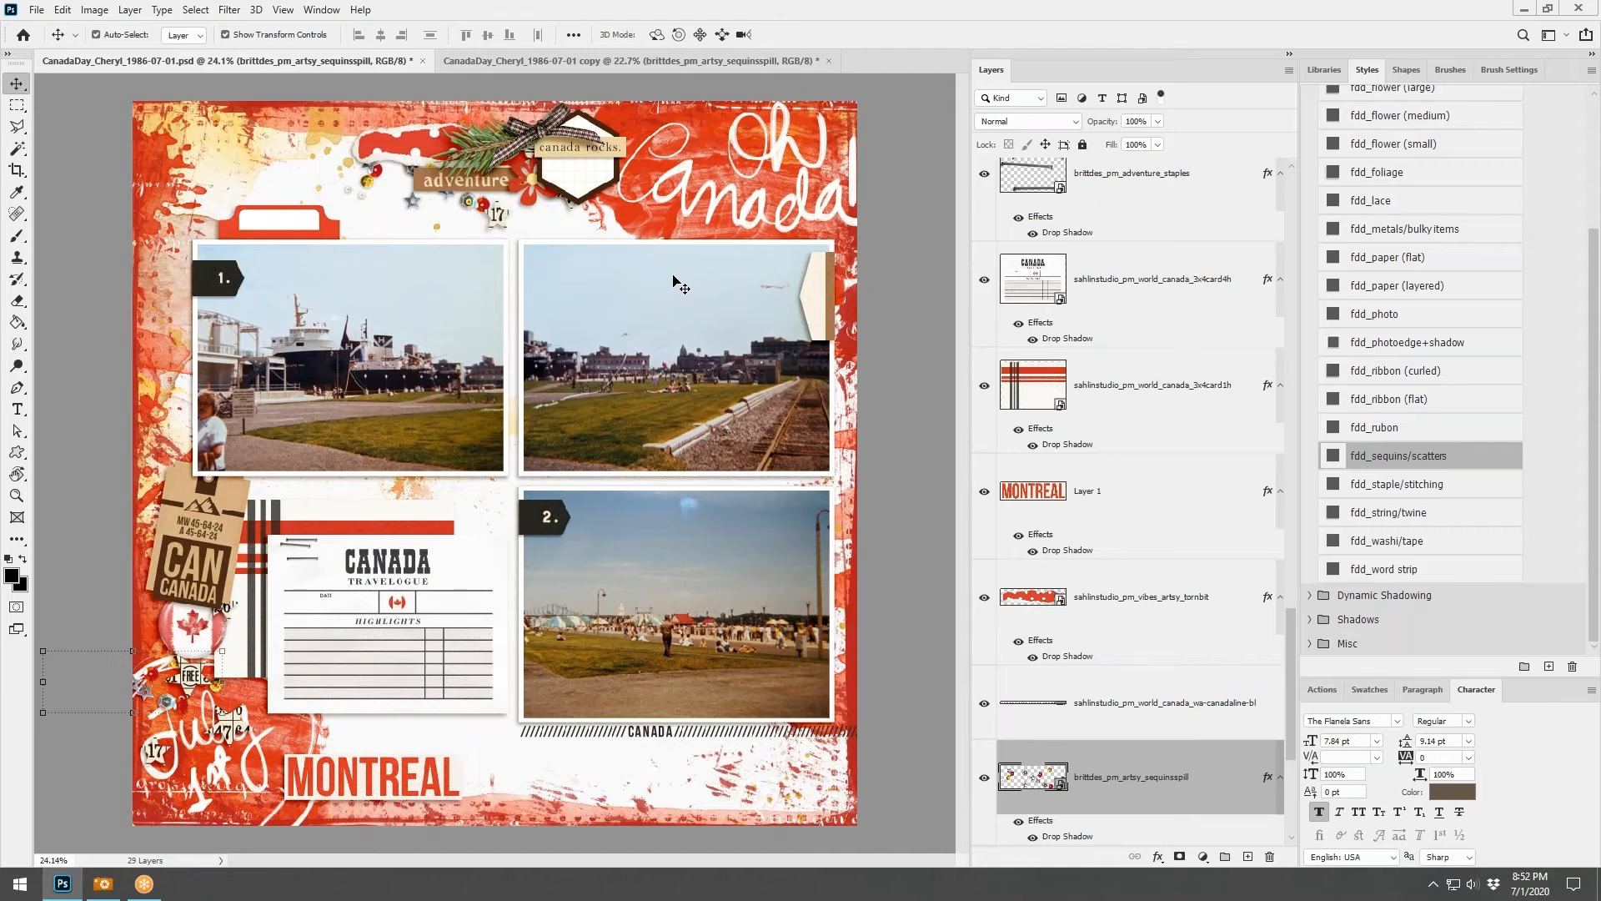
left_click(305, 235)
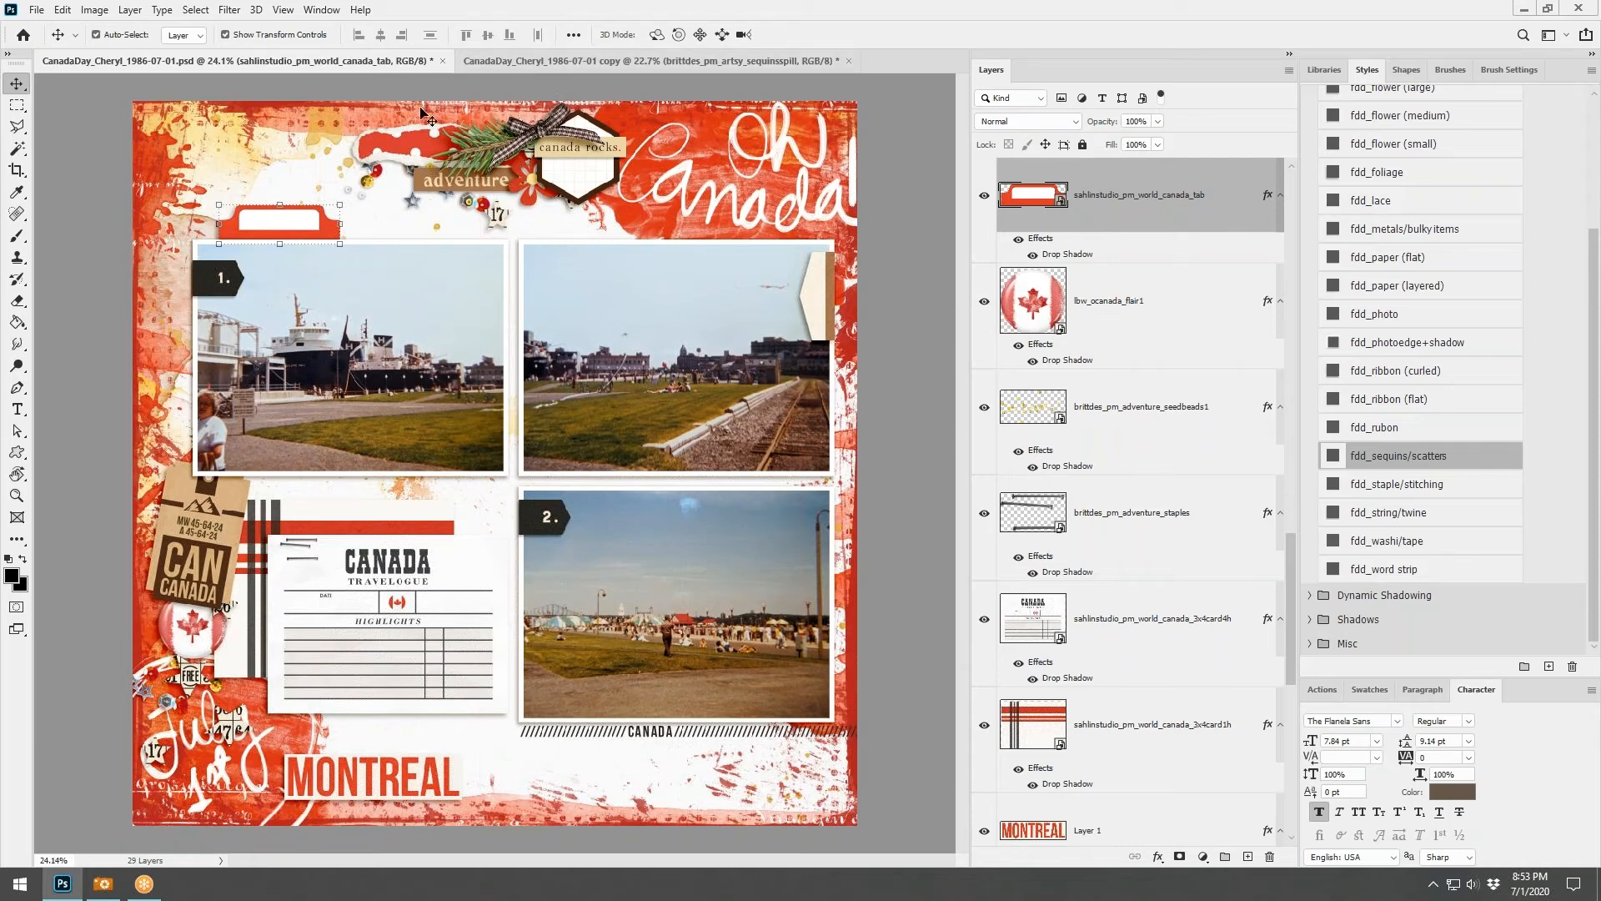
left_click(504, 55)
key("ctrl+plus")
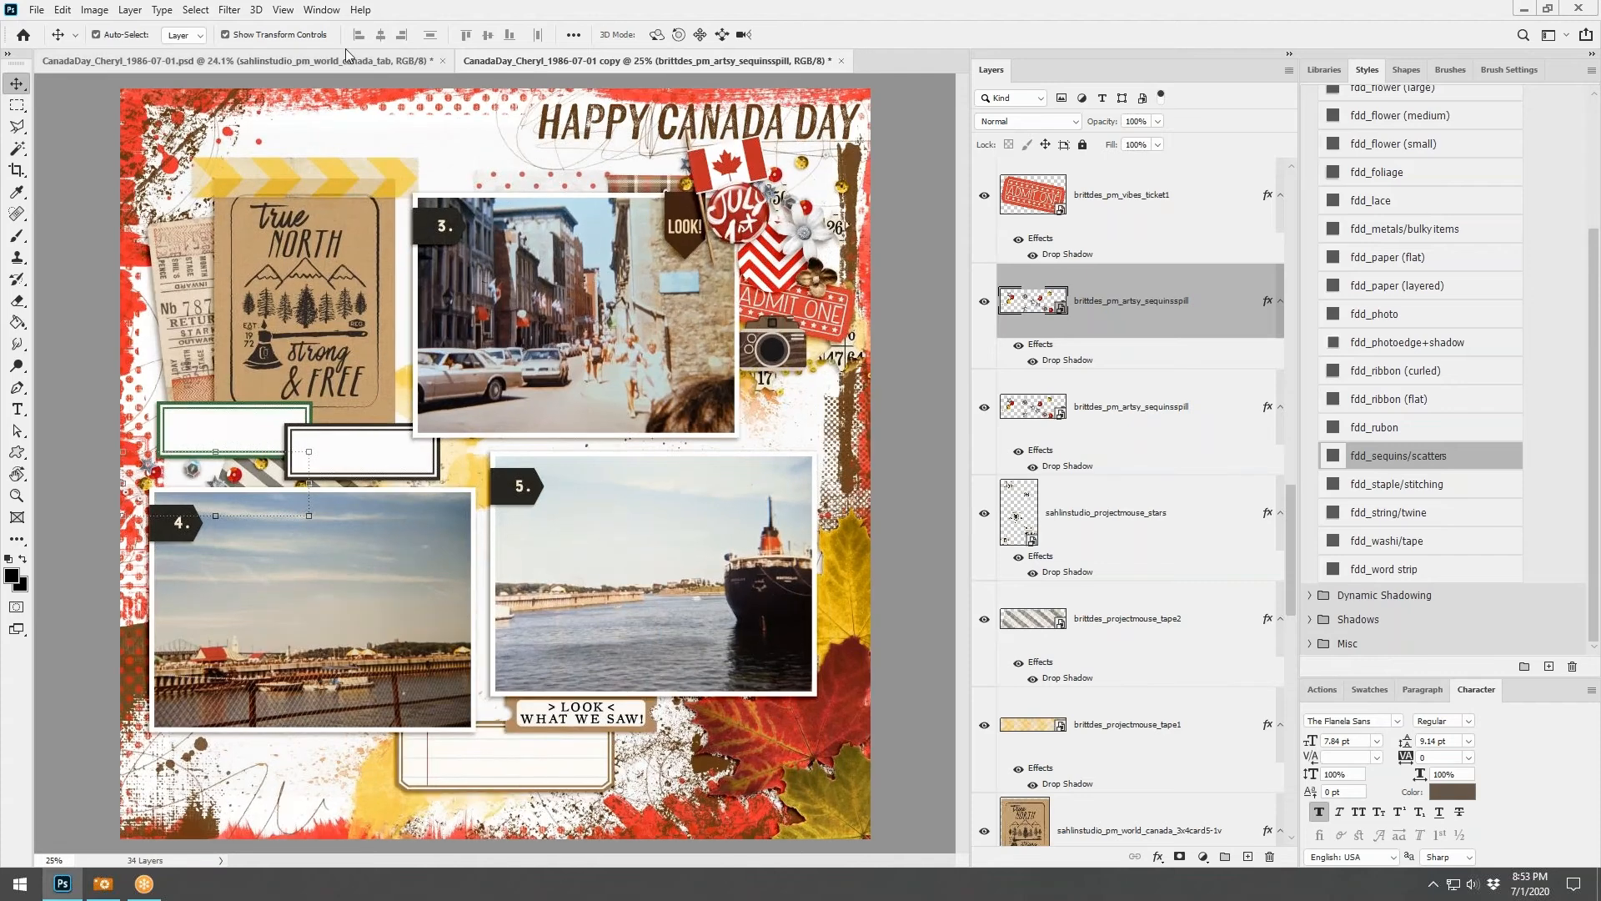
left_click(238, 60)
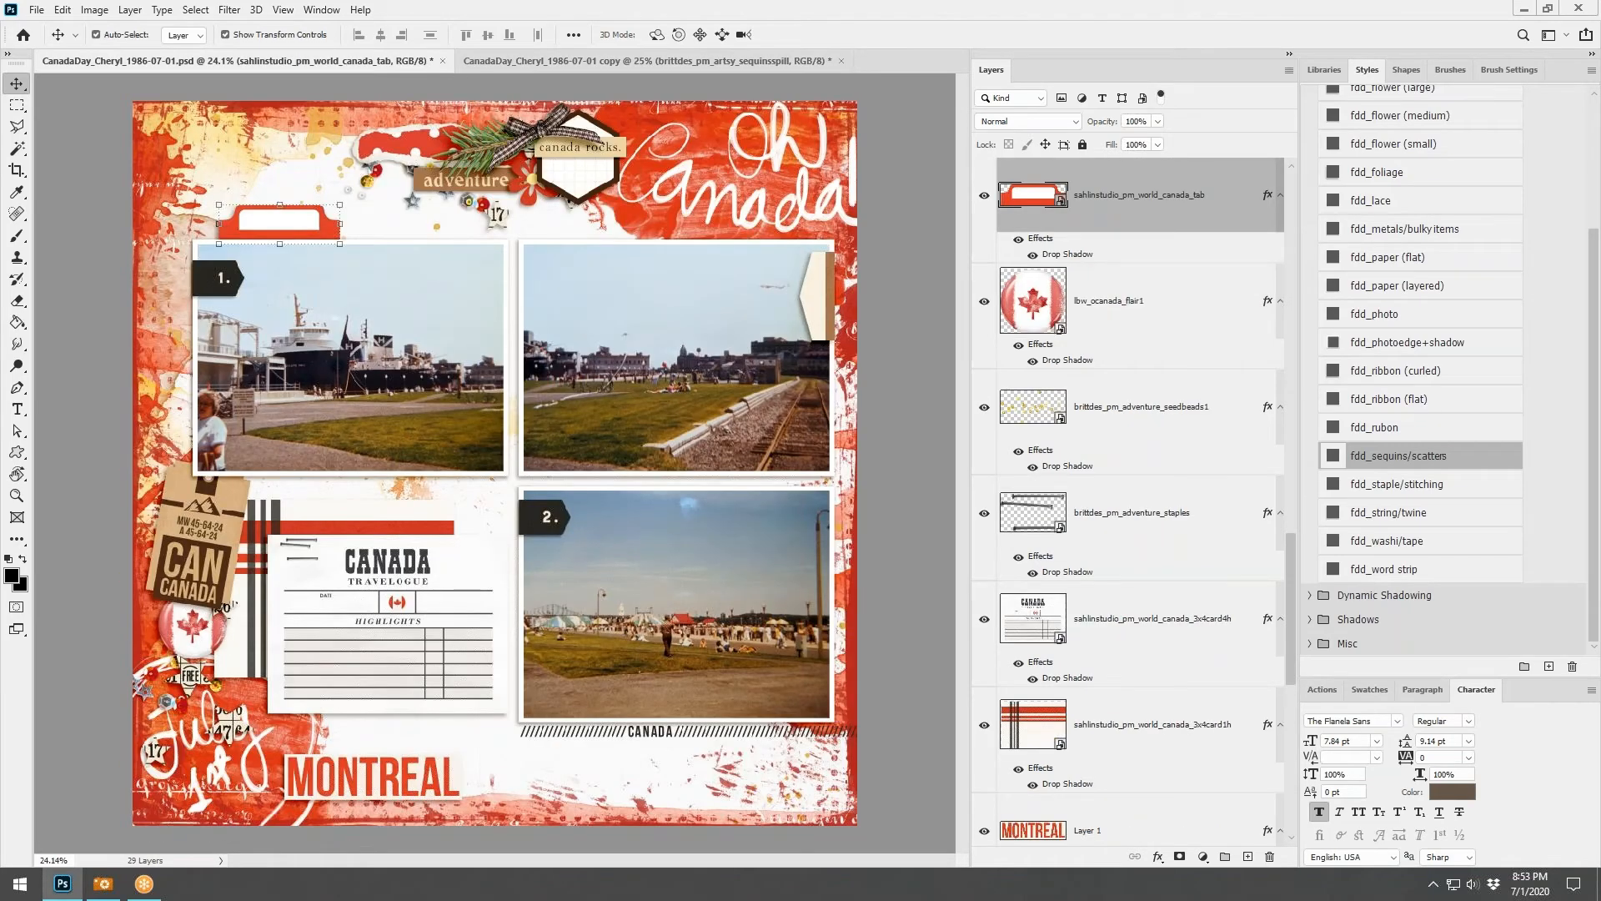
left_click(601, 357)
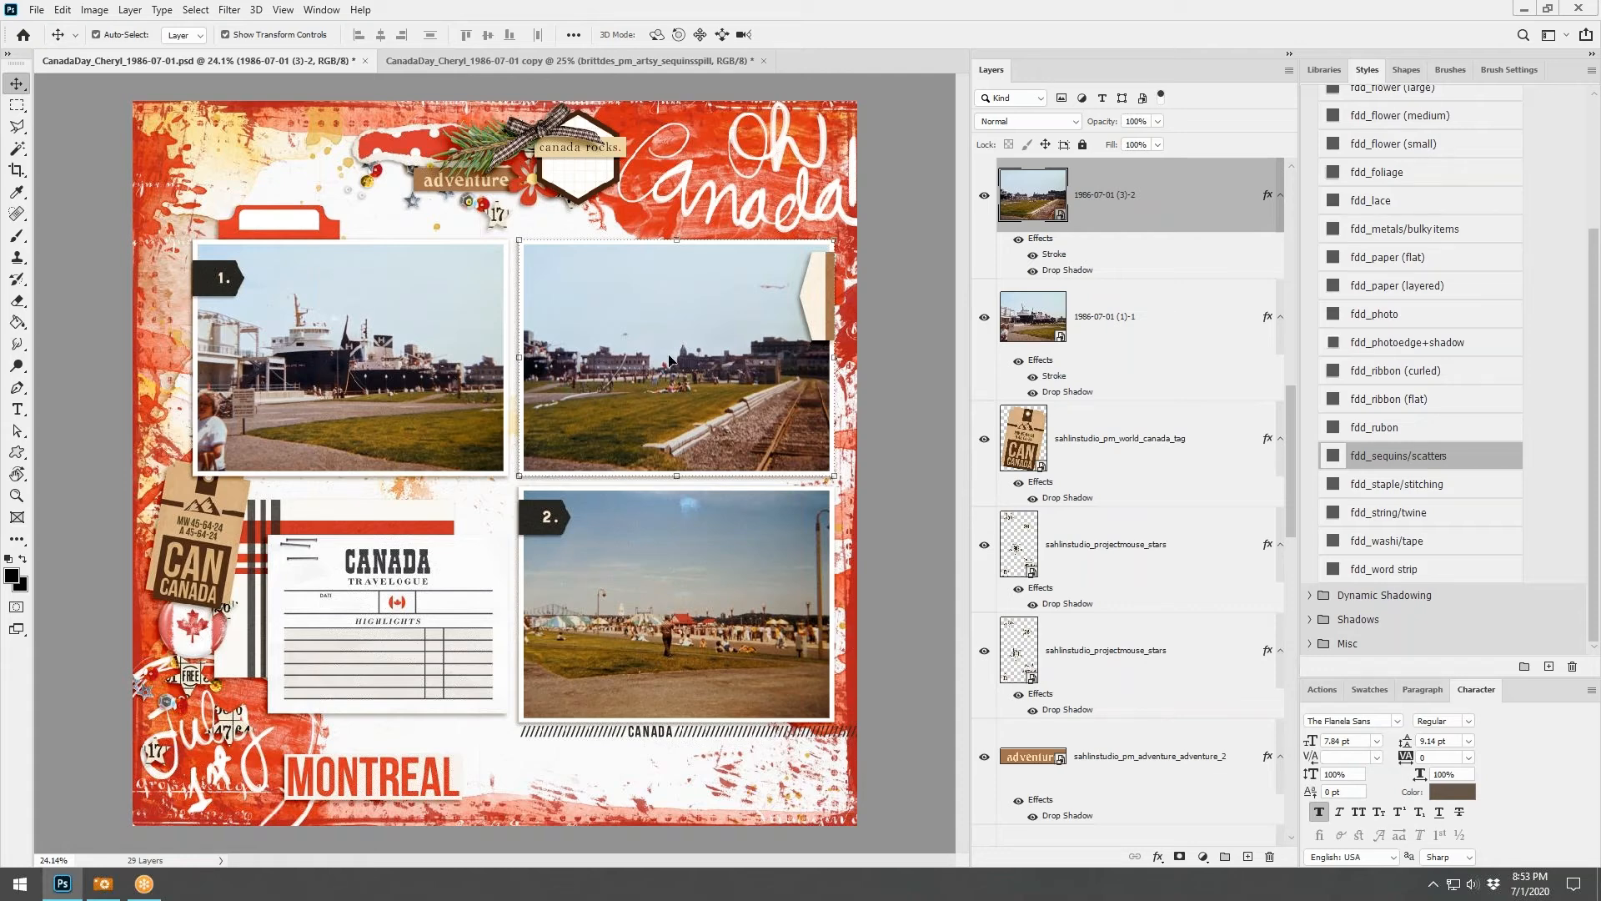
Shift the railway-track photo and its side tab about 0.4 in left and 0.35 in down, and nudge photo 2 with its number tag
left_click_drag(709, 339, 691, 353)
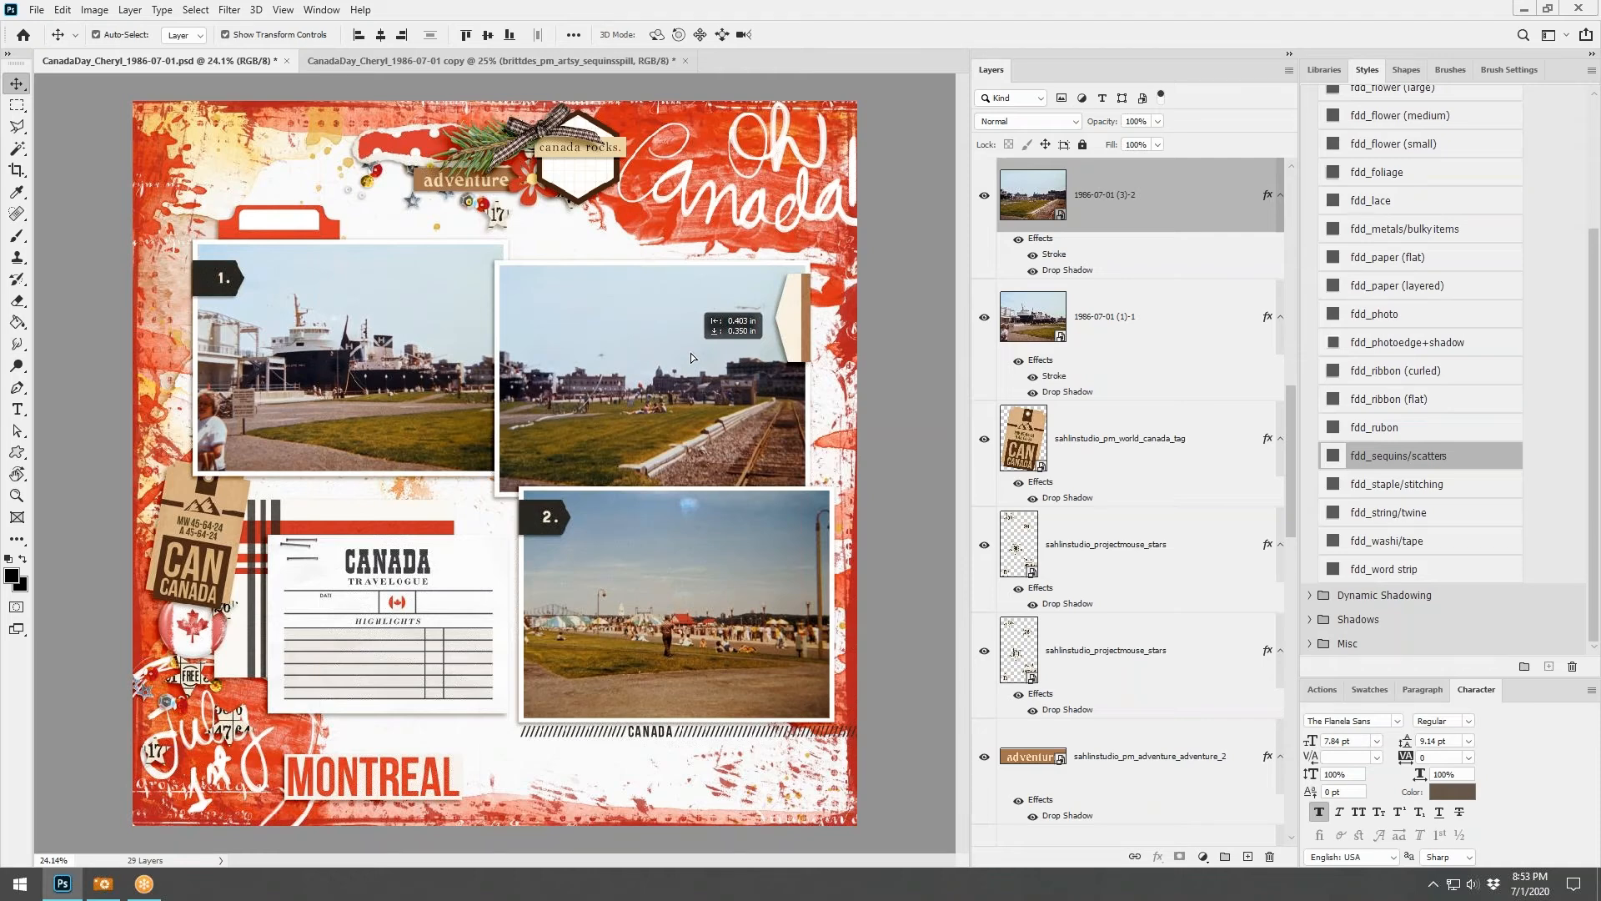
left_click(734, 579)
left_click(529, 517, "shift")
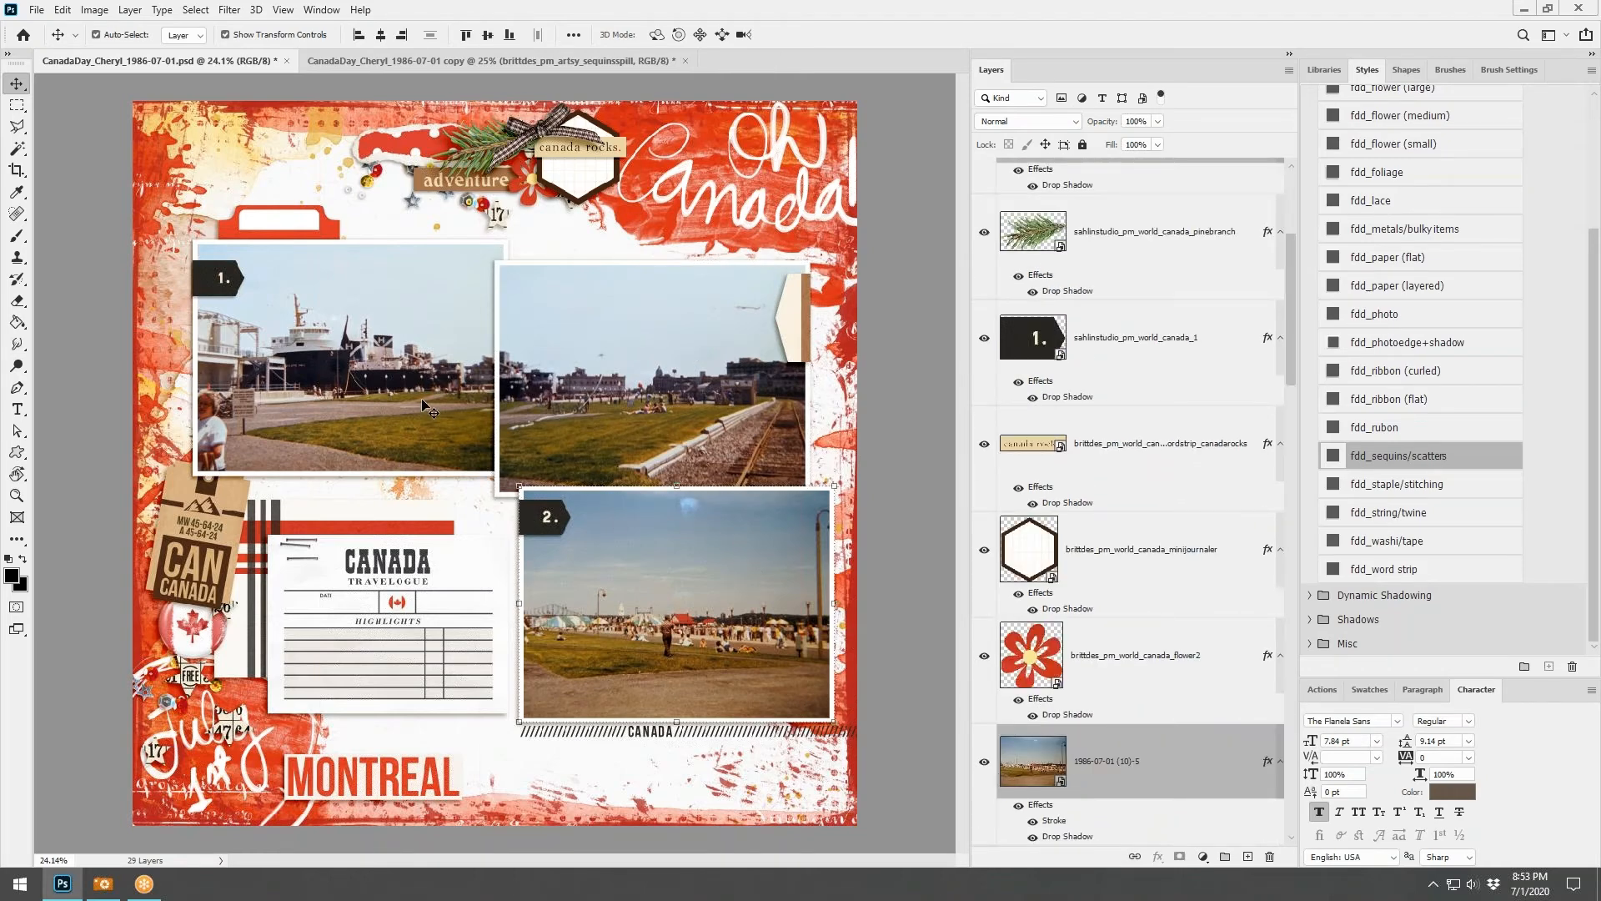
left_click_drag(643, 556, 640, 556)
Shift the Canada Travelogue card with its staples right to meet photo 2, and move the striped card behind it right and up under photo 1
left_click(426, 569)
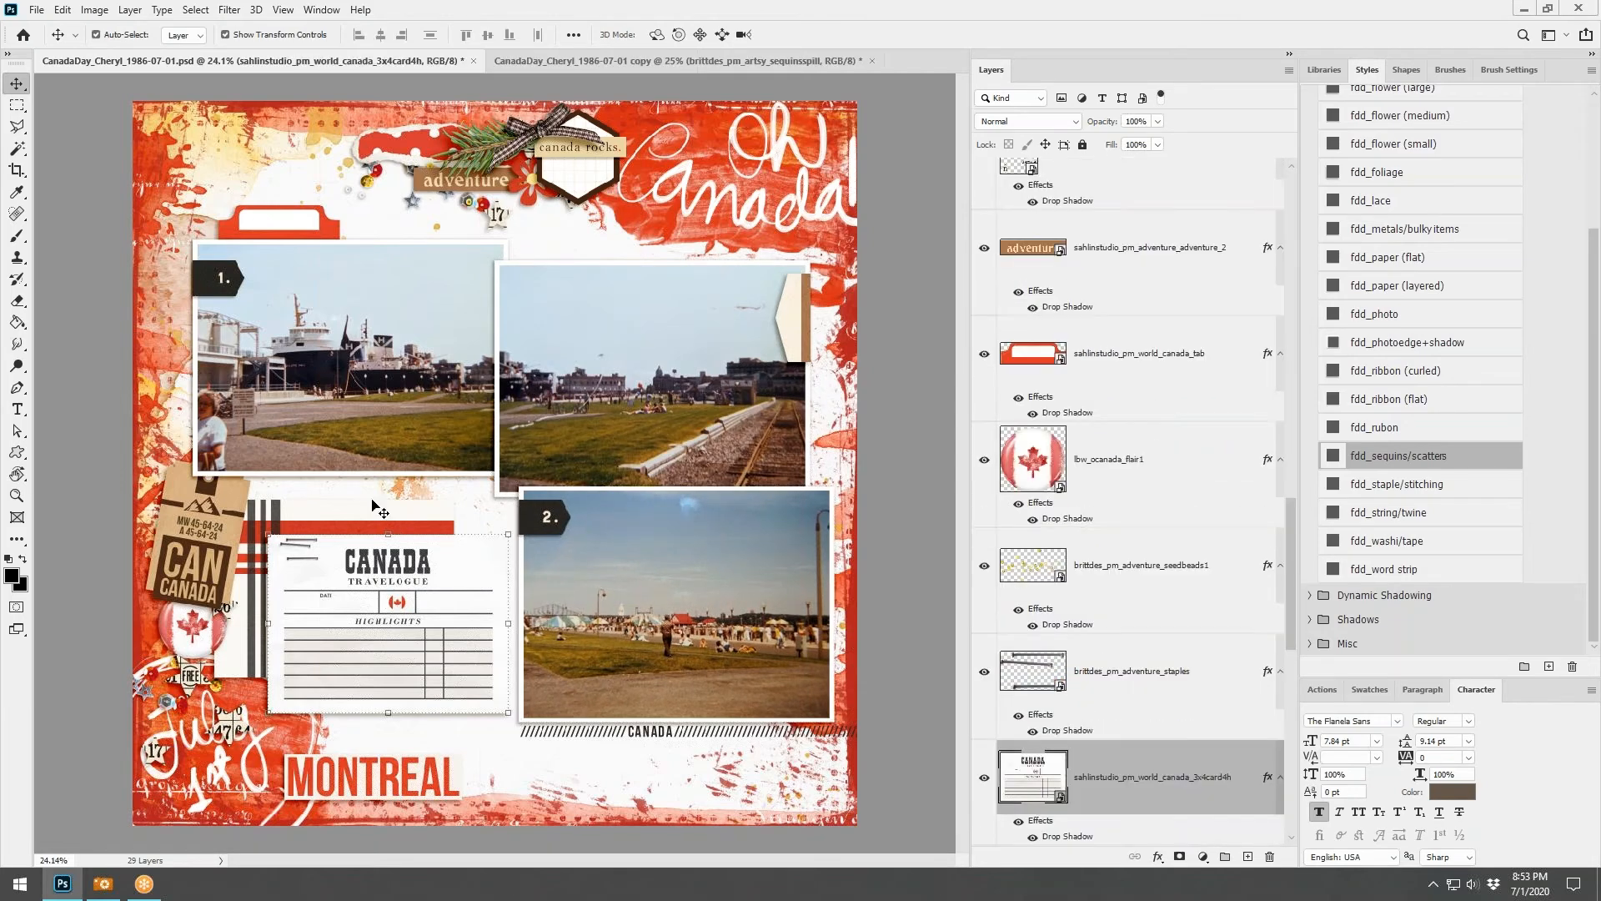
left_click(1128, 678, "shift")
mouse_move(454, 574)
left_mouse_down()
mouse_move(479, 587)
mouse_move(469, 570)
left_mouse_up()
left_click_drag(371, 510, 392, 483)
Raise the Canada Travelogue card together with its staples, and place the MONTREAL title directly beneath the card
left_click(435, 581)
left_click(1088, 581, "shift")
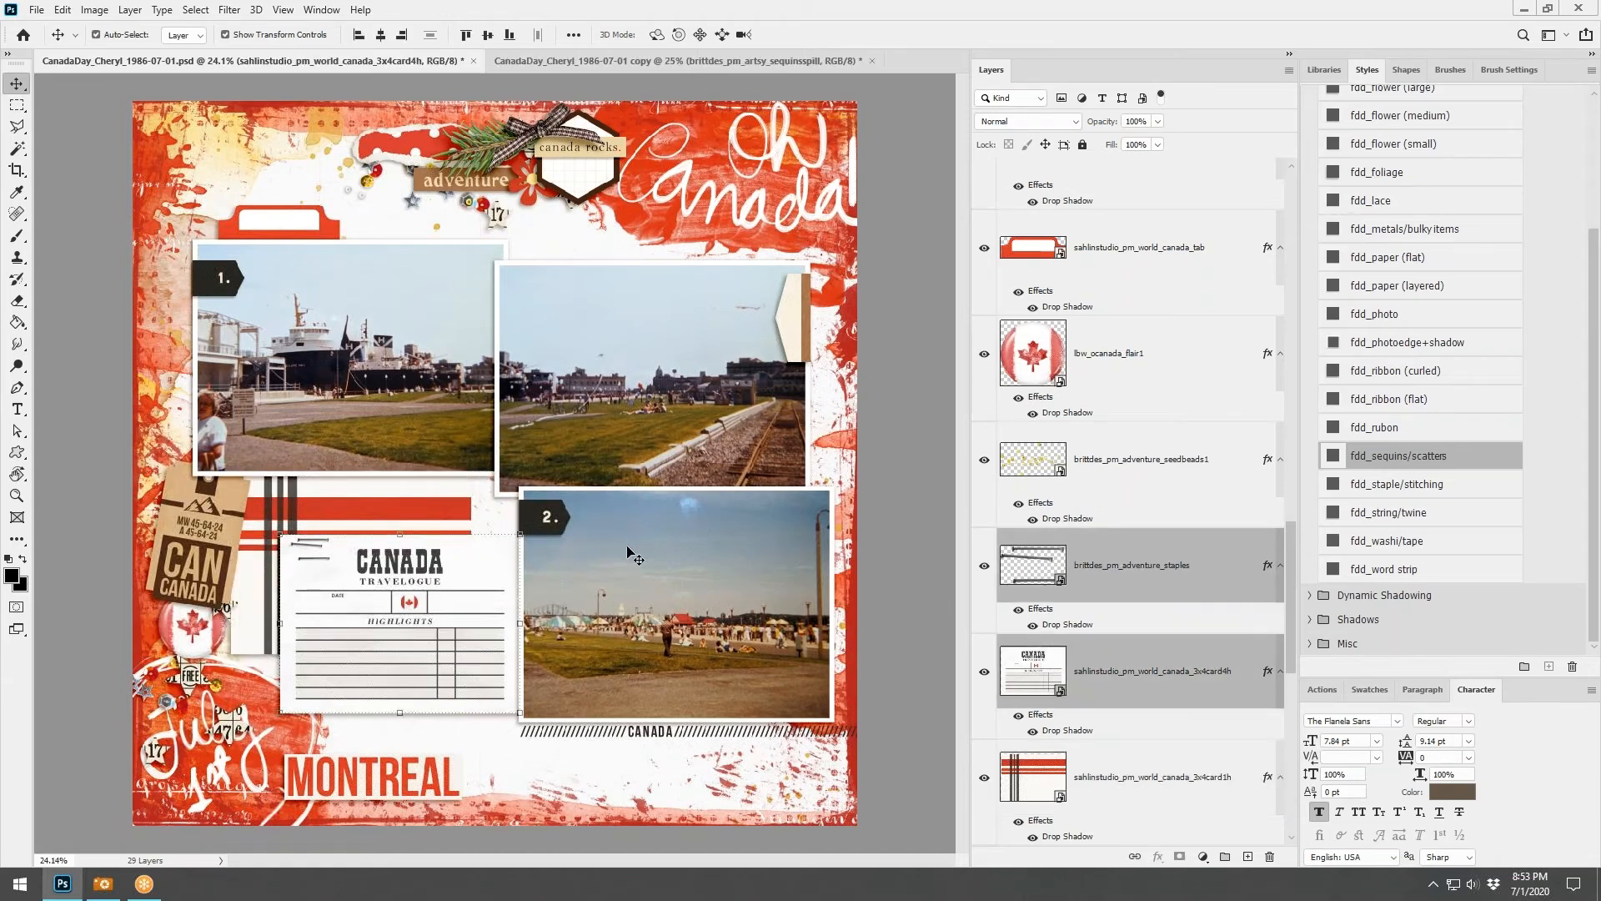
mouse_move(442, 581)
left_mouse_down()
mouse_move(442, 548)
mouse_move(447, 565)
left_mouse_up()
left_click(403, 767)
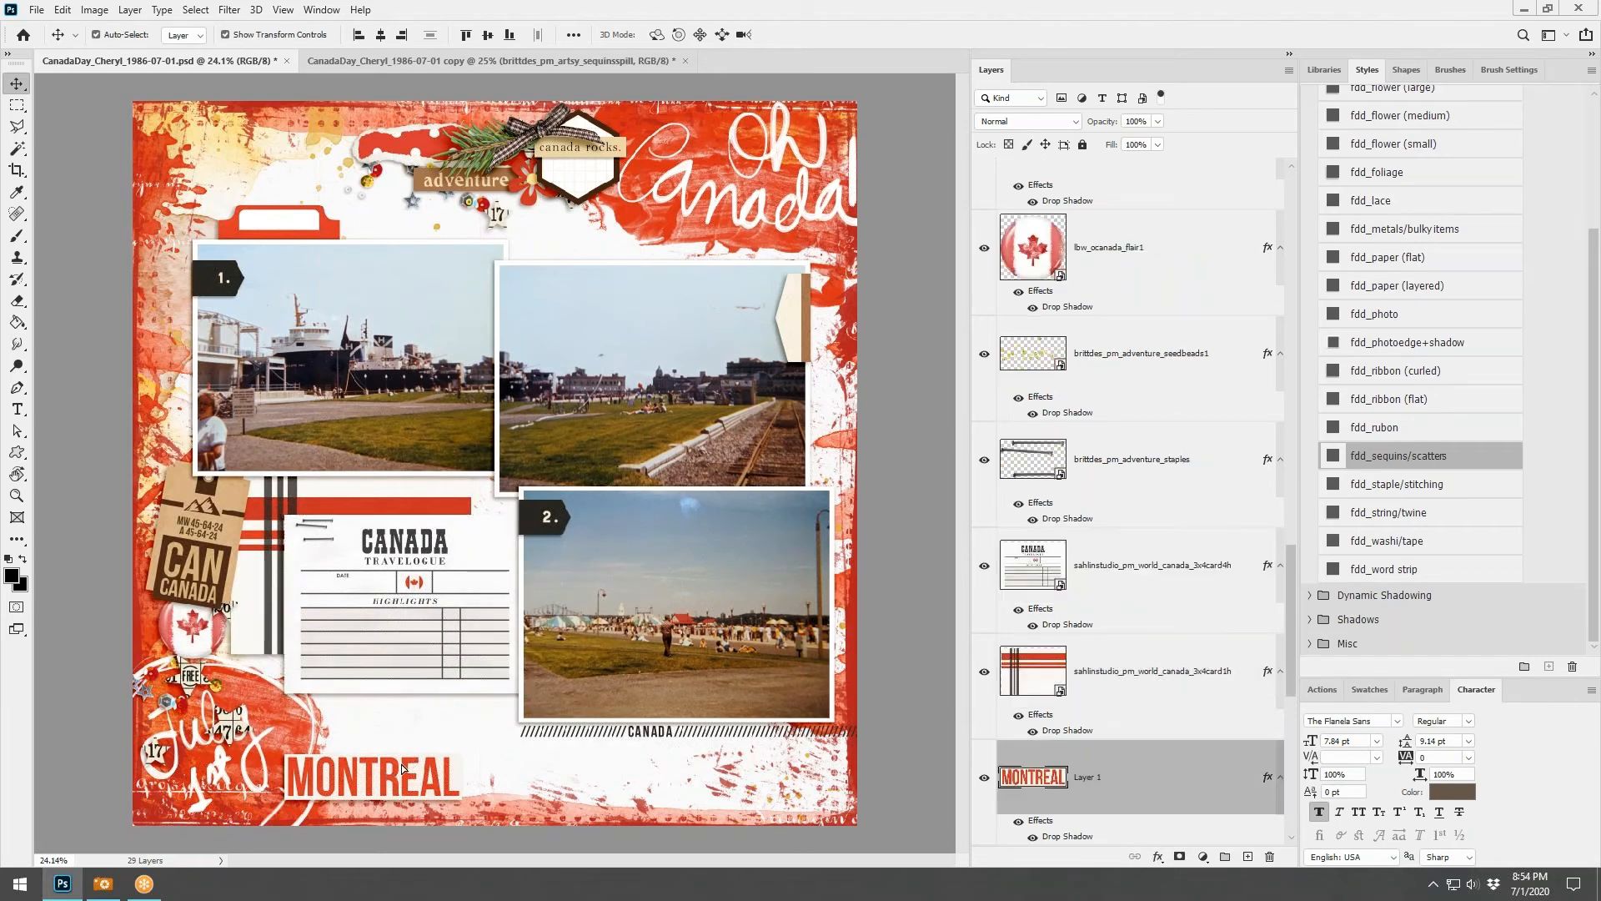
left_click_drag(402, 767, 444, 714)
On the Happy Canada Day page, move photo 3 with its number tag and LOOK! tab down to meet photo 5
left_click(525, 60)
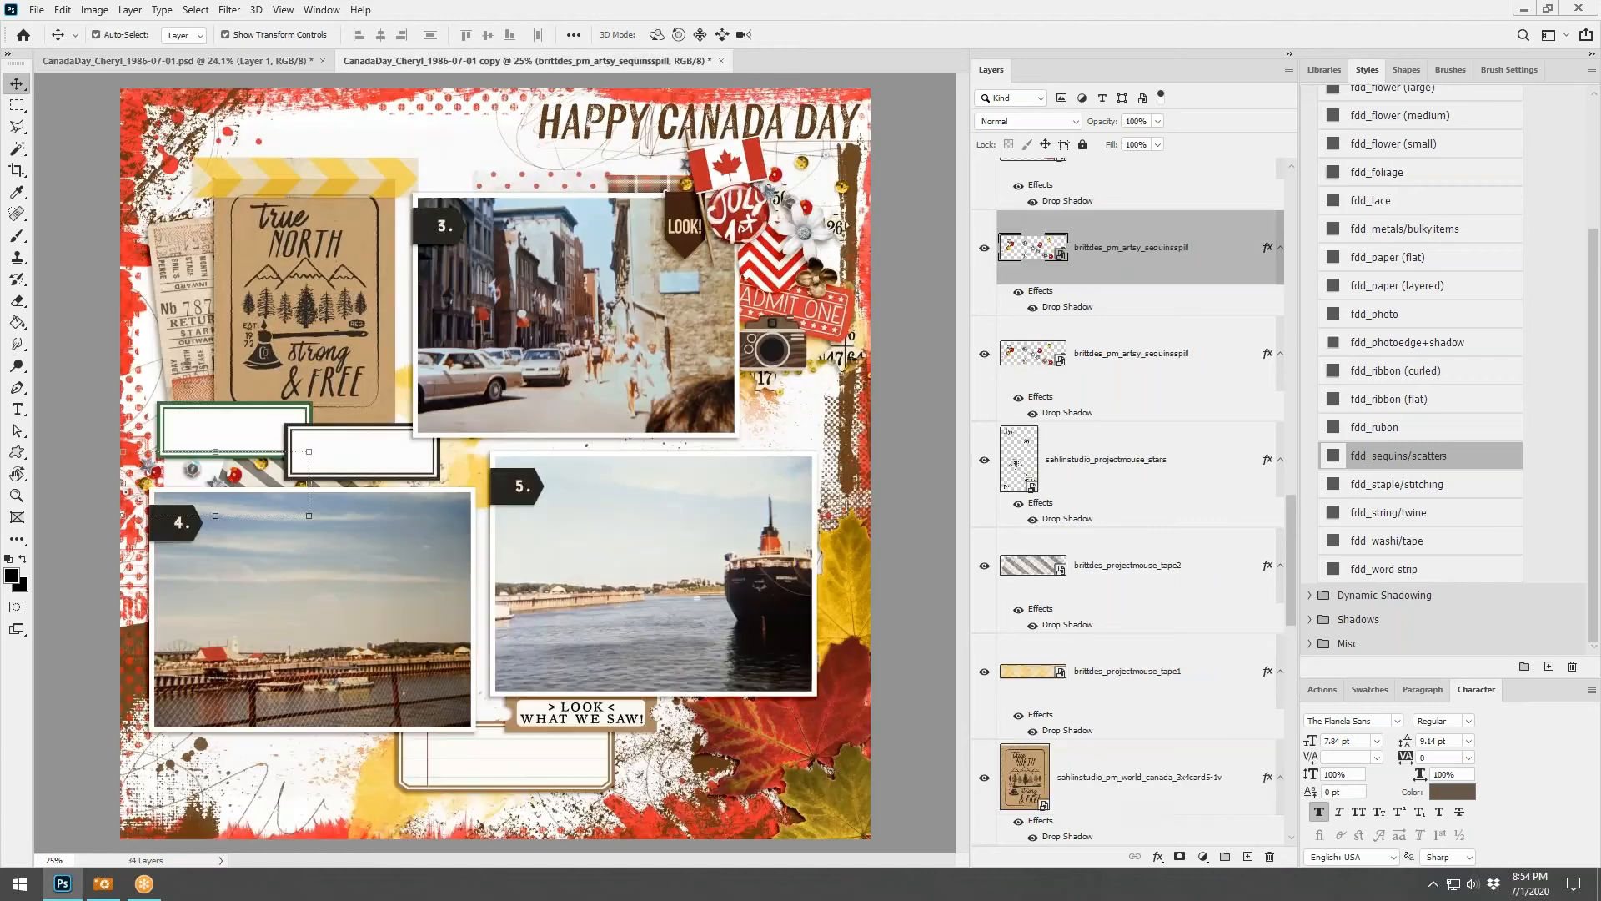
left_click(631, 375)
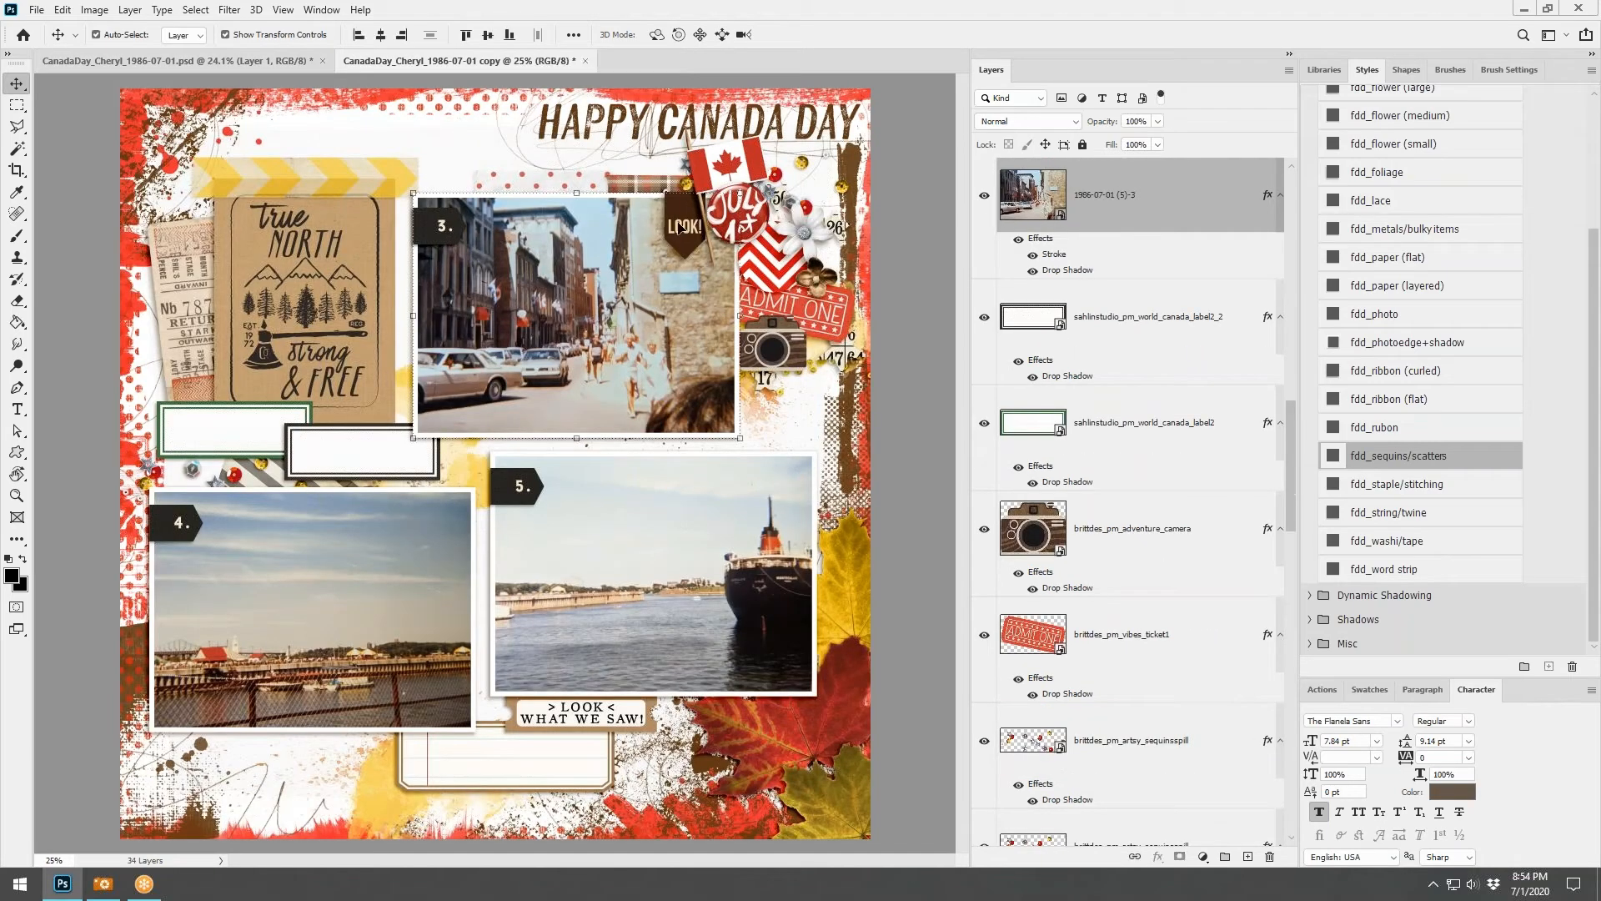
left_click_drag(663, 317, 662, 337)
left_click(170, 527)
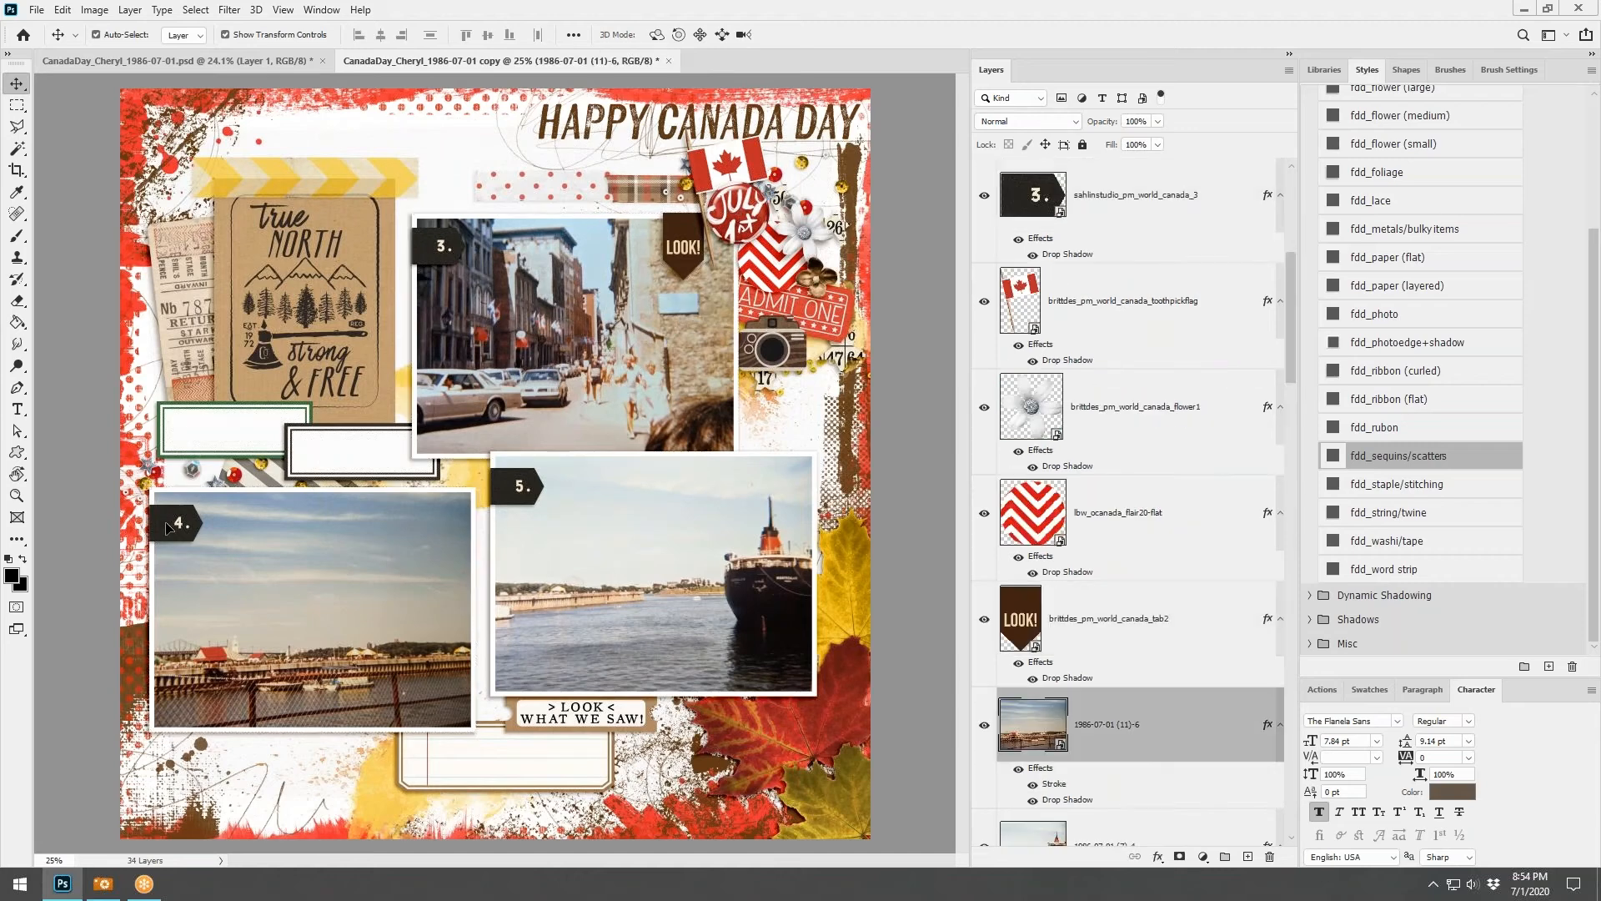
left_click_drag(333, 540, 352, 534)
left_click_drag(355, 540, 358, 538)
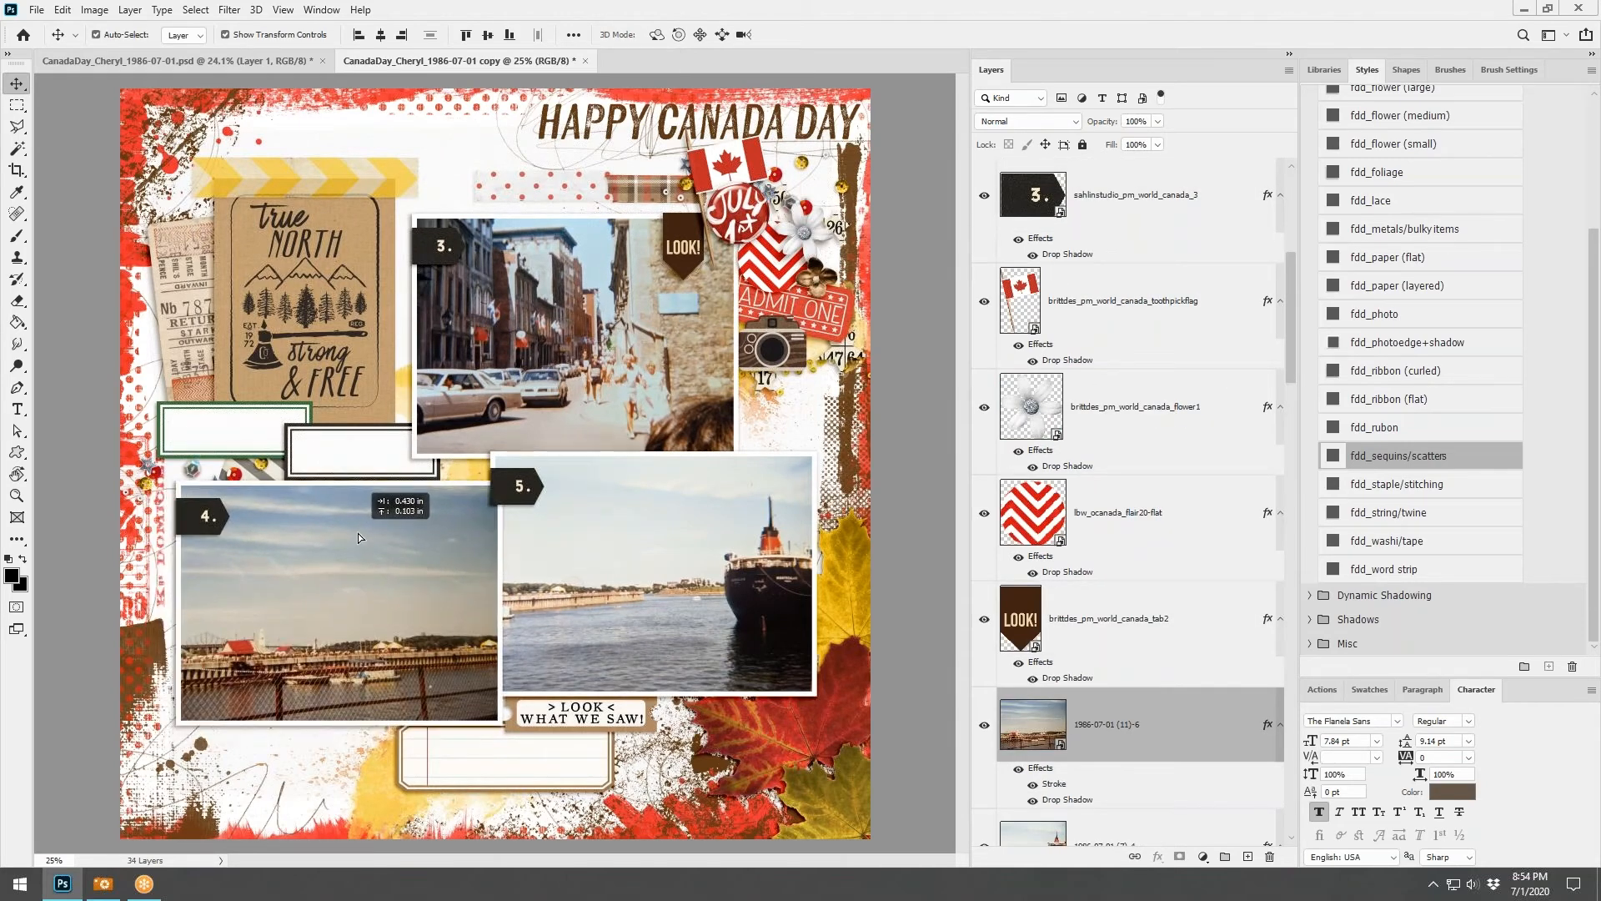
left_click(63, 9)
left_click(74, 27)
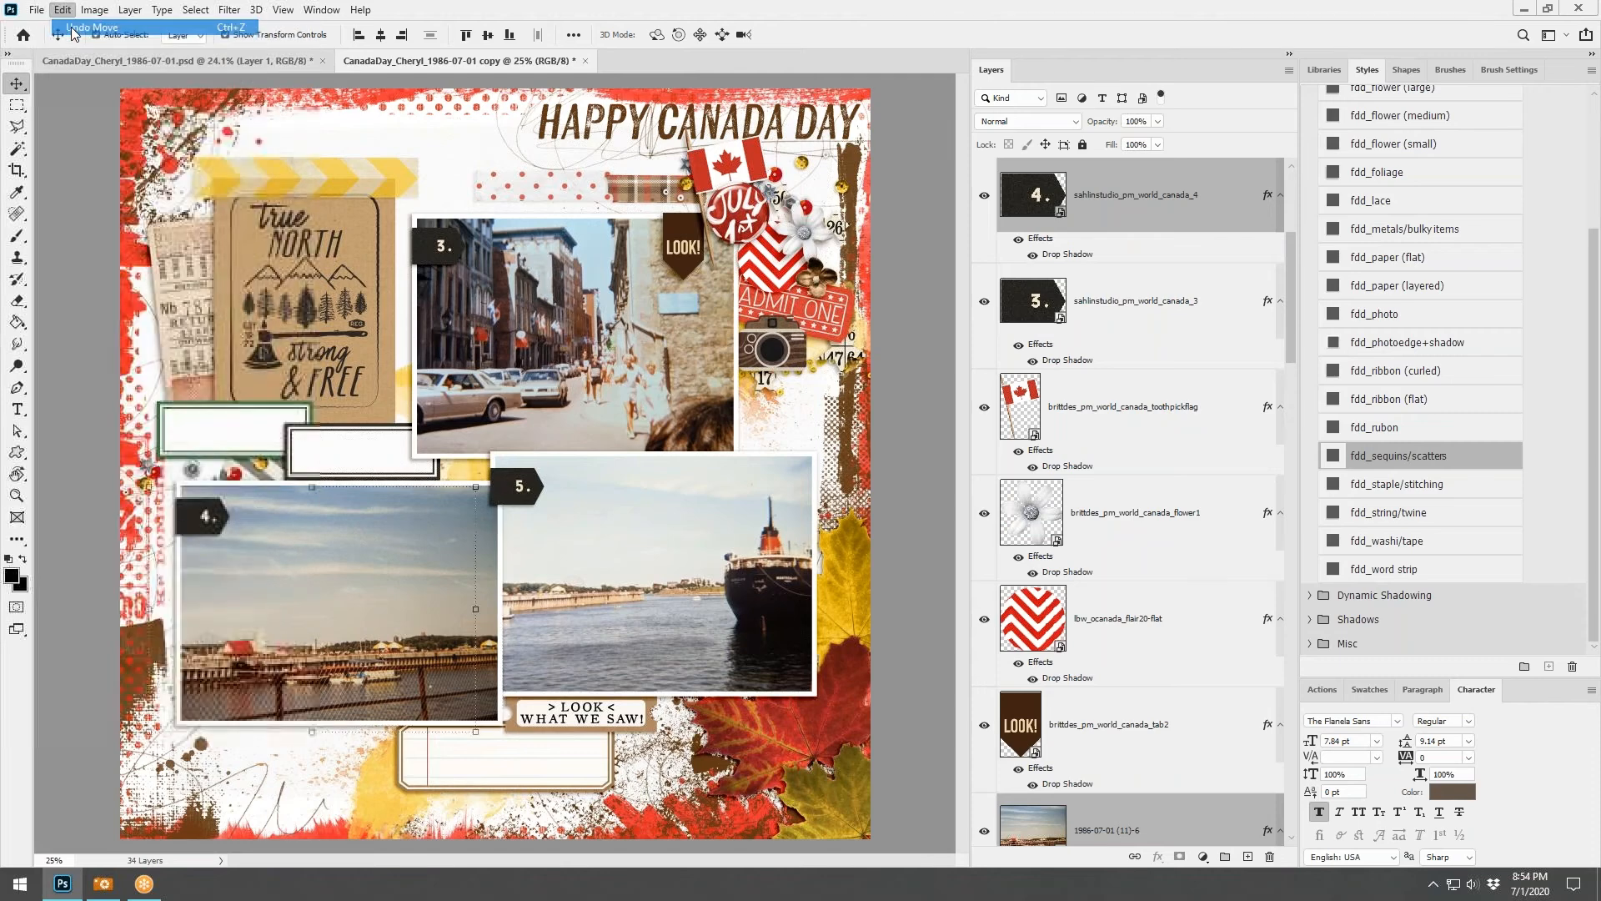
Move photo 4 with its number tag 0.48 in right against photo 5, and lower the lined label below the photos slightly
left_click(367, 593, "shift")
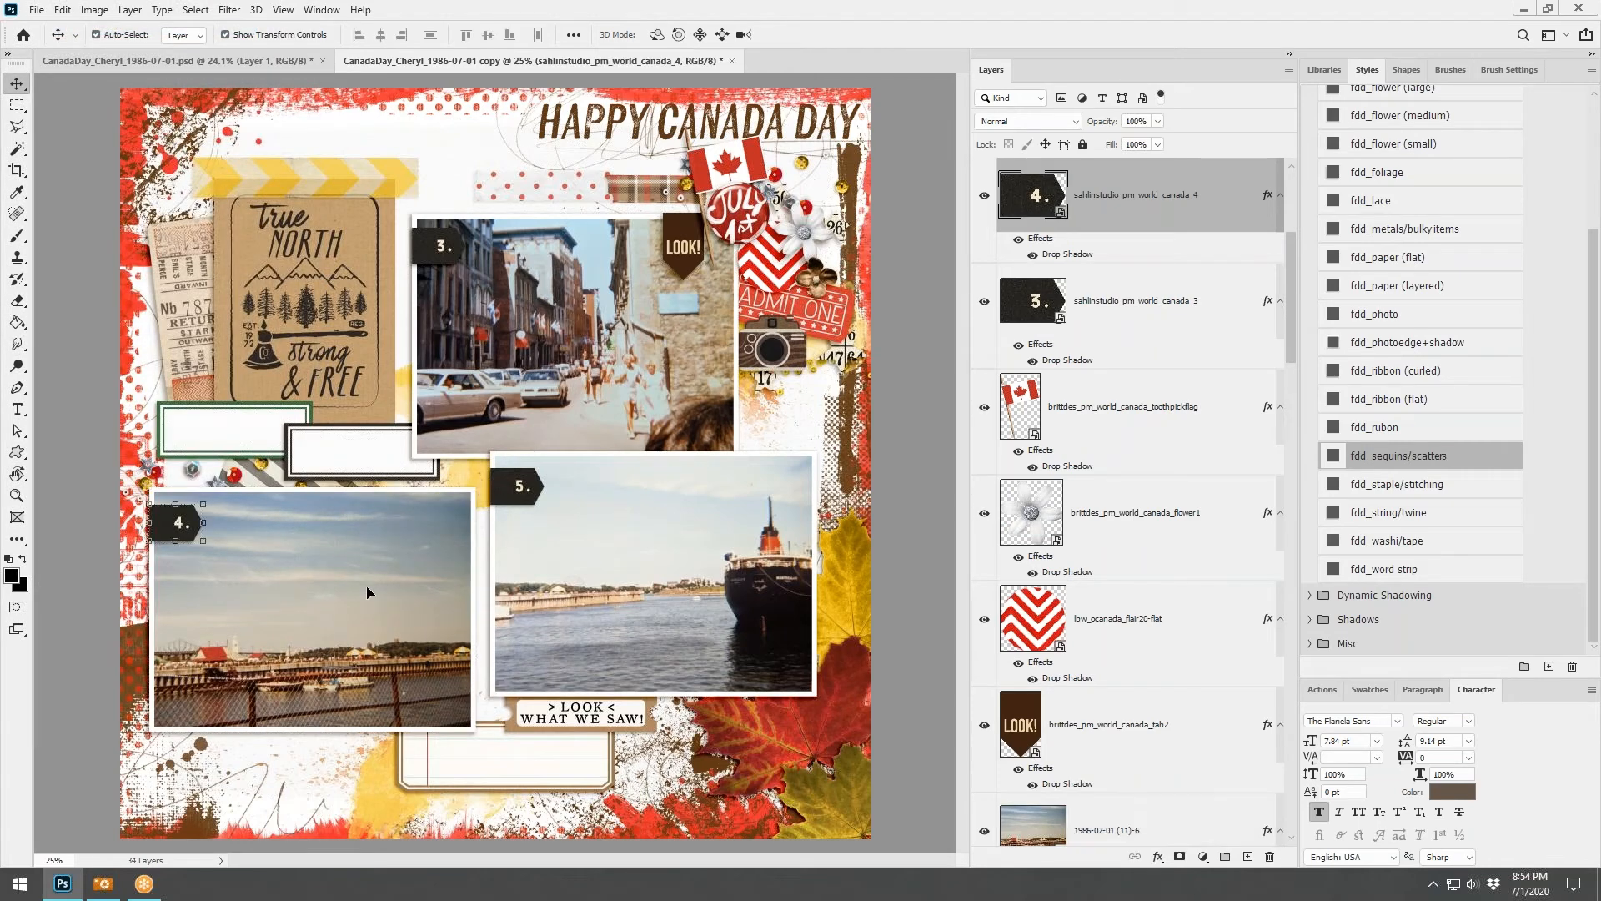
left_click_drag(367, 593, 397, 590)
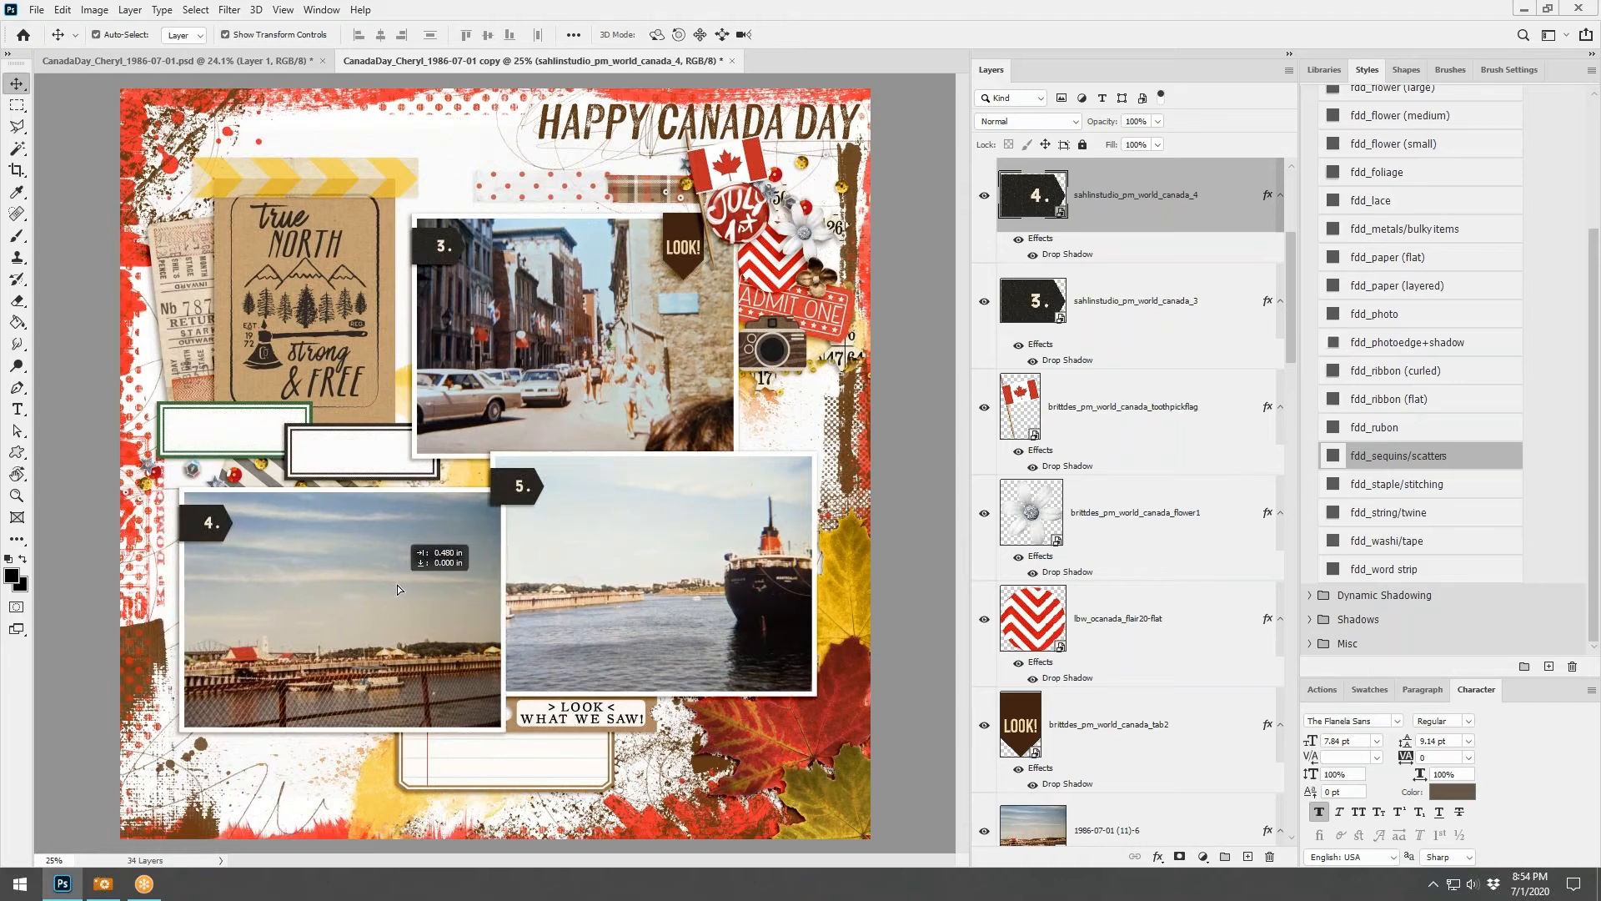
left_click(575, 771)
left_click_drag(581, 758, 581, 769)
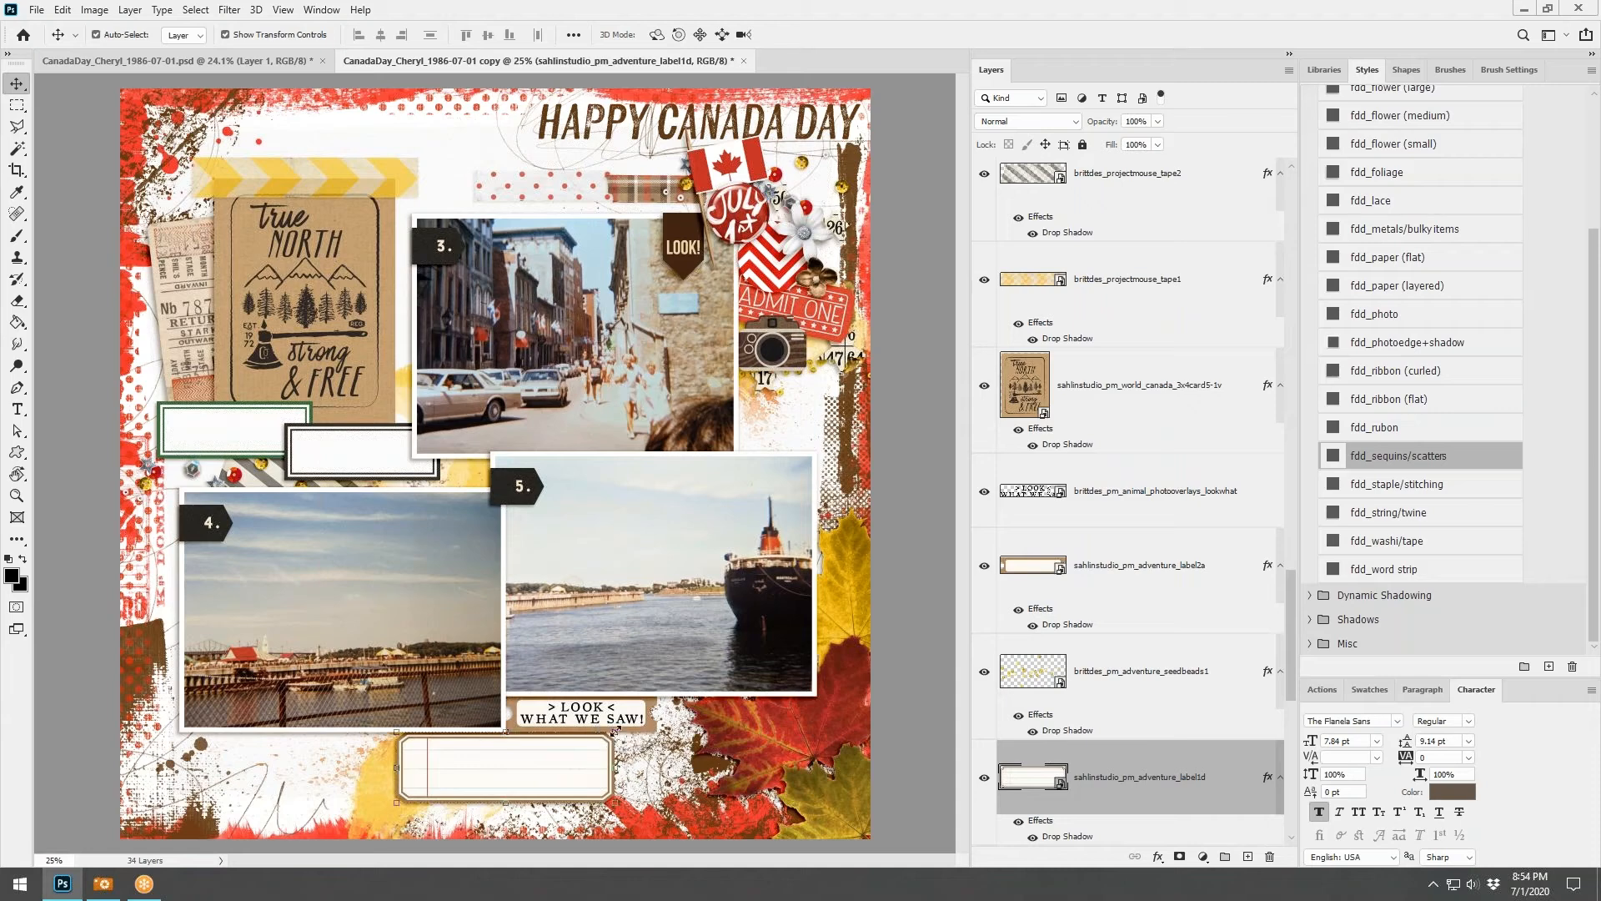
Add brittdes_pm_stamps_guarantee_distressed to the Oh Canada page and tuck it behind the upper edge of photo 1 beside the red tab
key("alt+Tab")
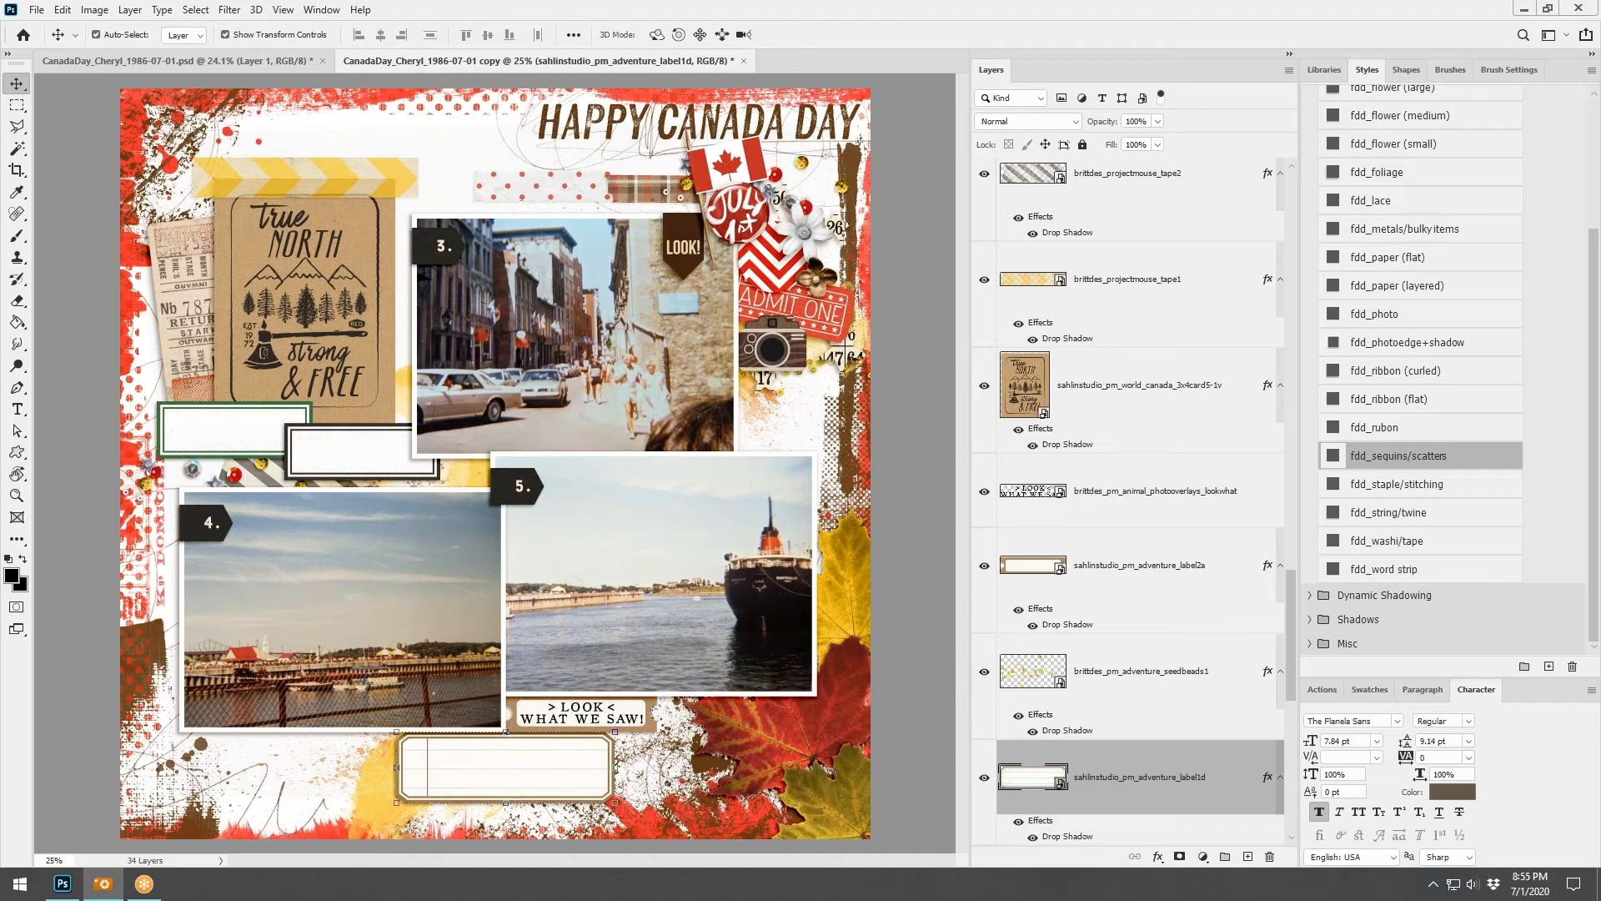
left_click(195, 63)
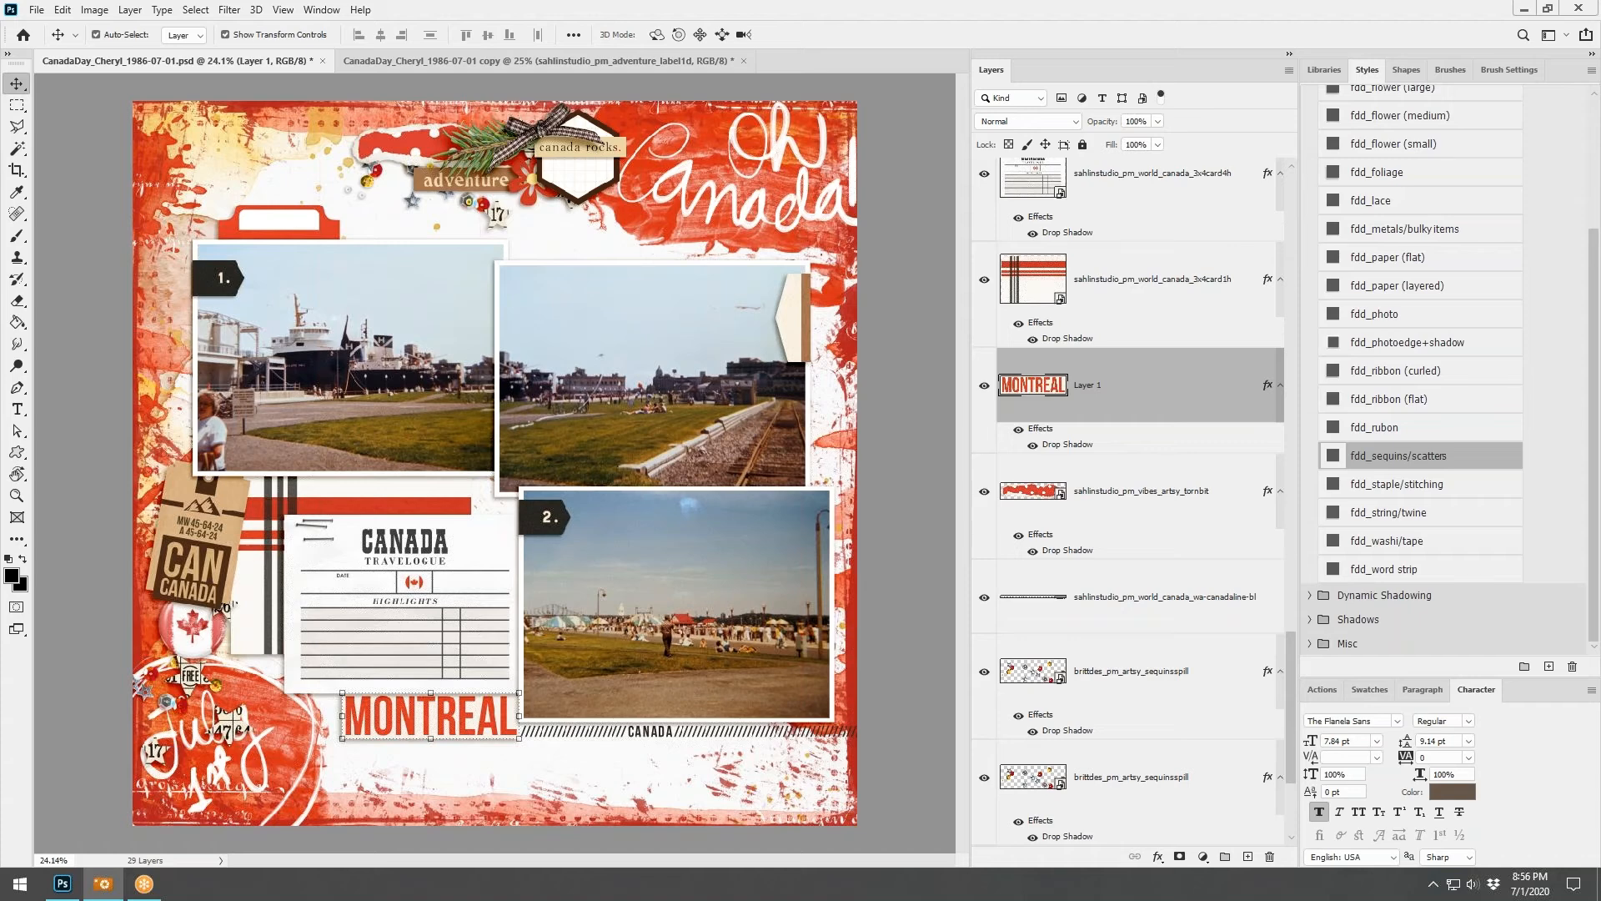
left_click_drag(1600, 384, 535, 361)
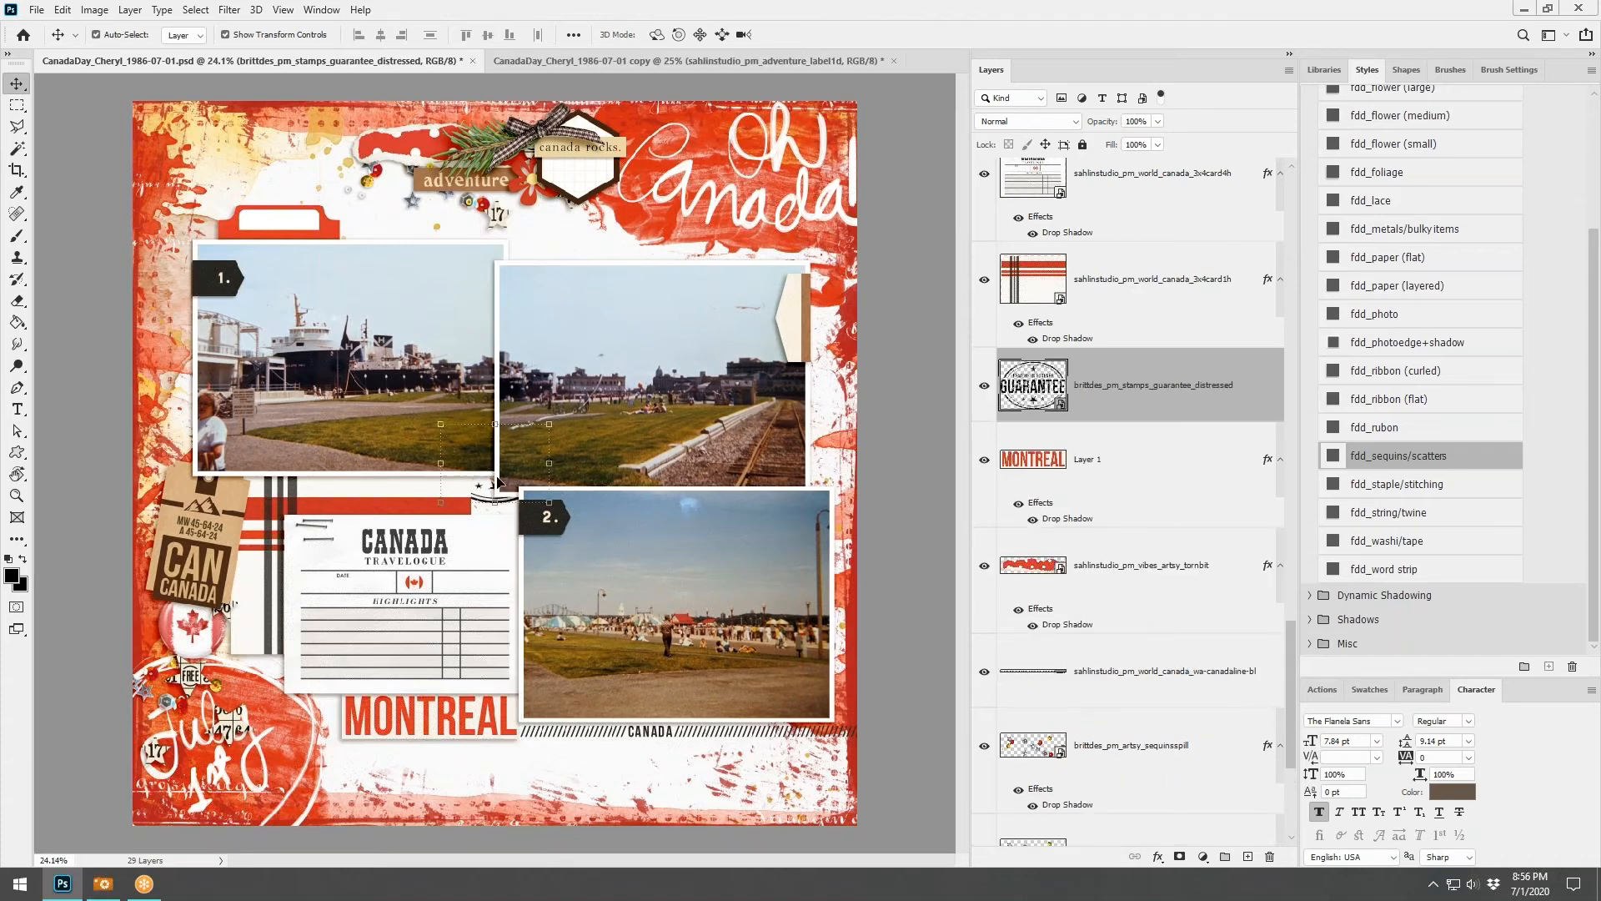
left_click_drag(512, 444, 401, 248)
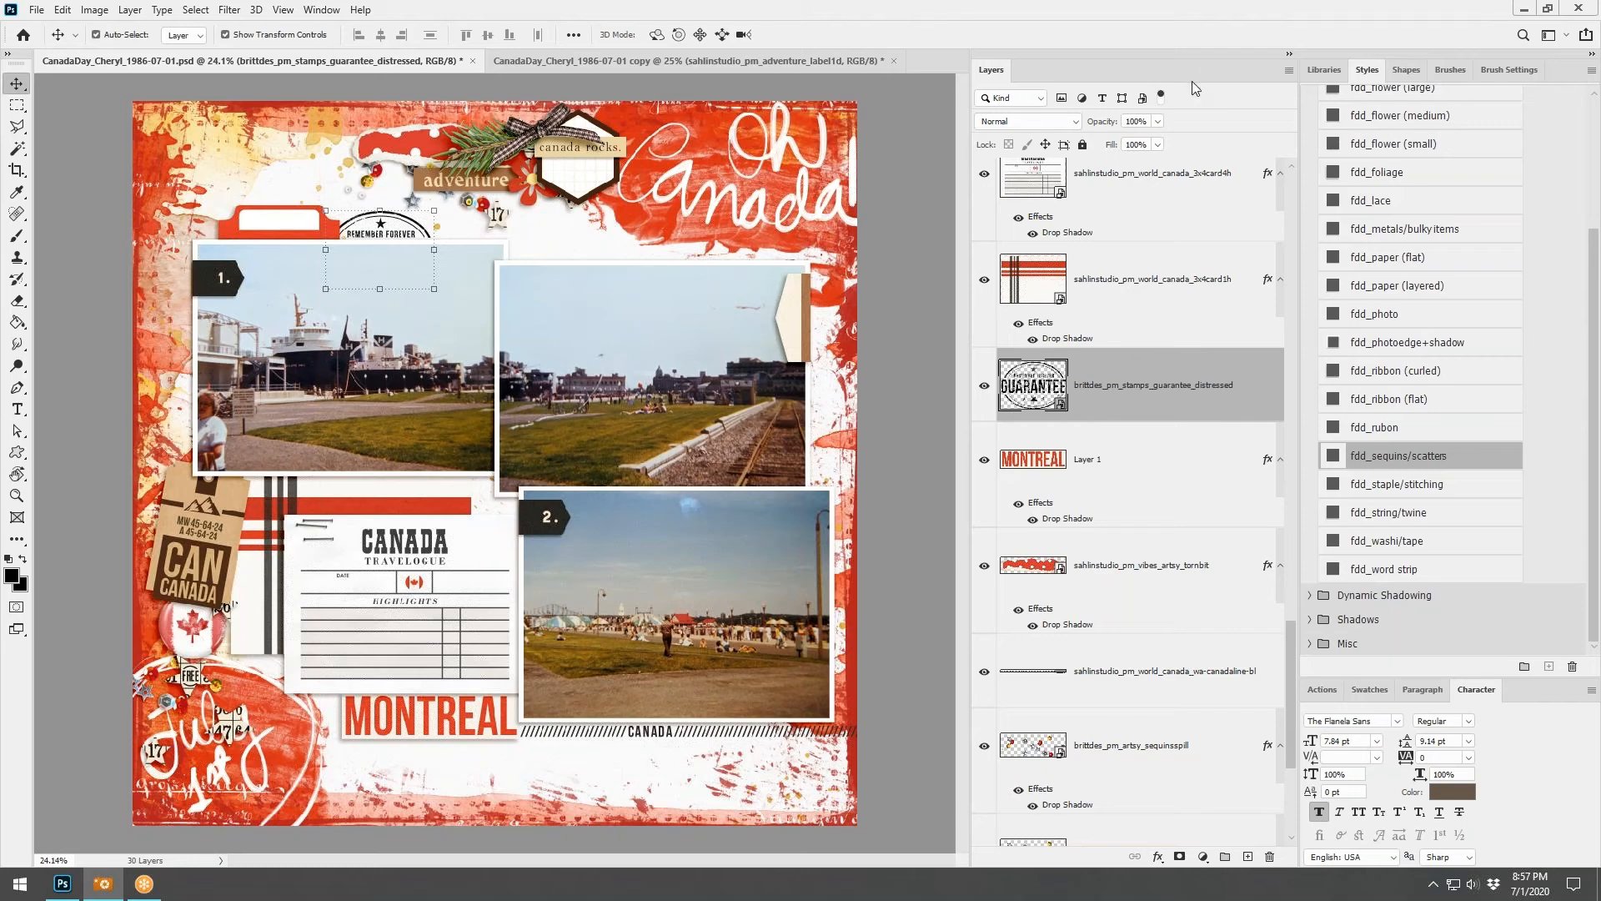
left_click(608, 63)
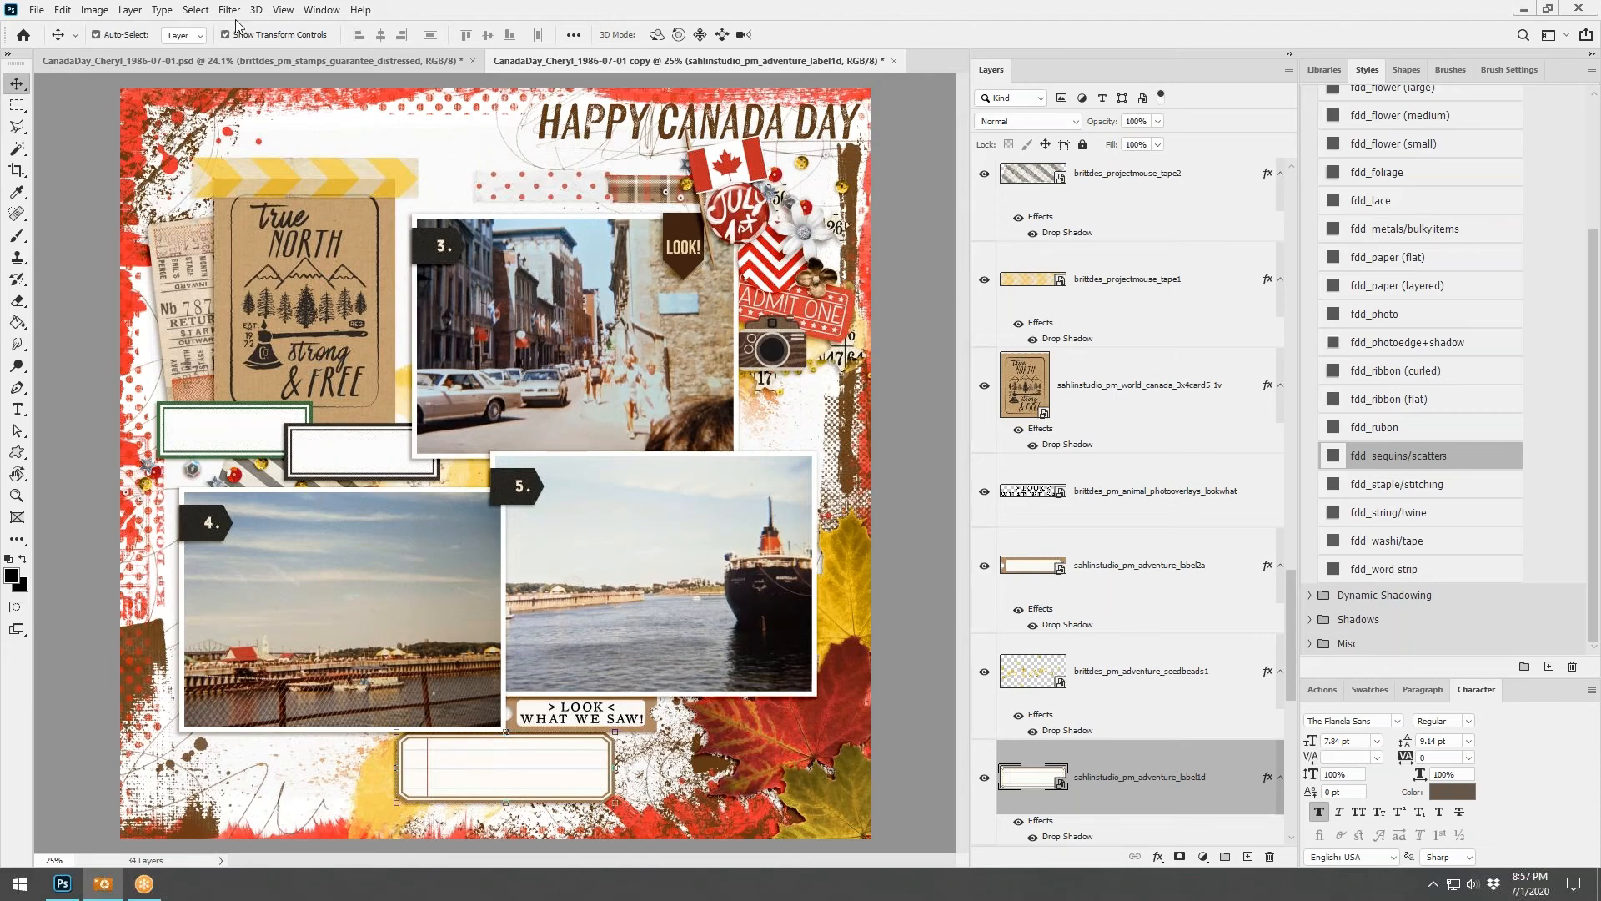
left_click(261, 55)
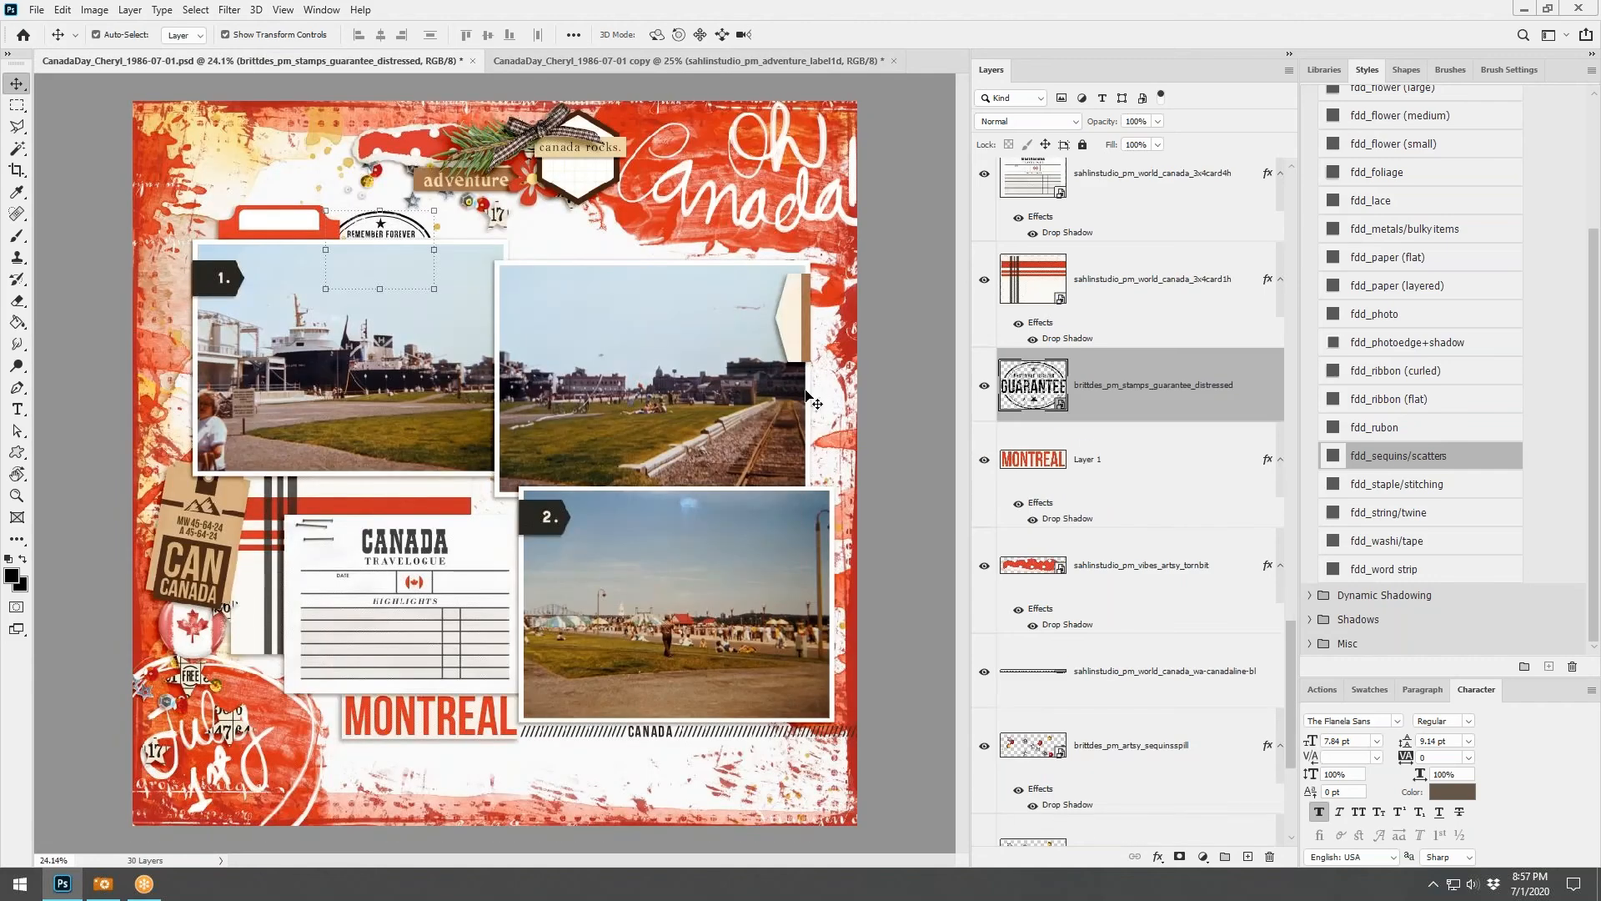
Add sahlinstudio_pm_pirates_flower3, bring it to the front, place it by the maple leaf flair, and apply fdd_flower (small)
key("ctrl+v")
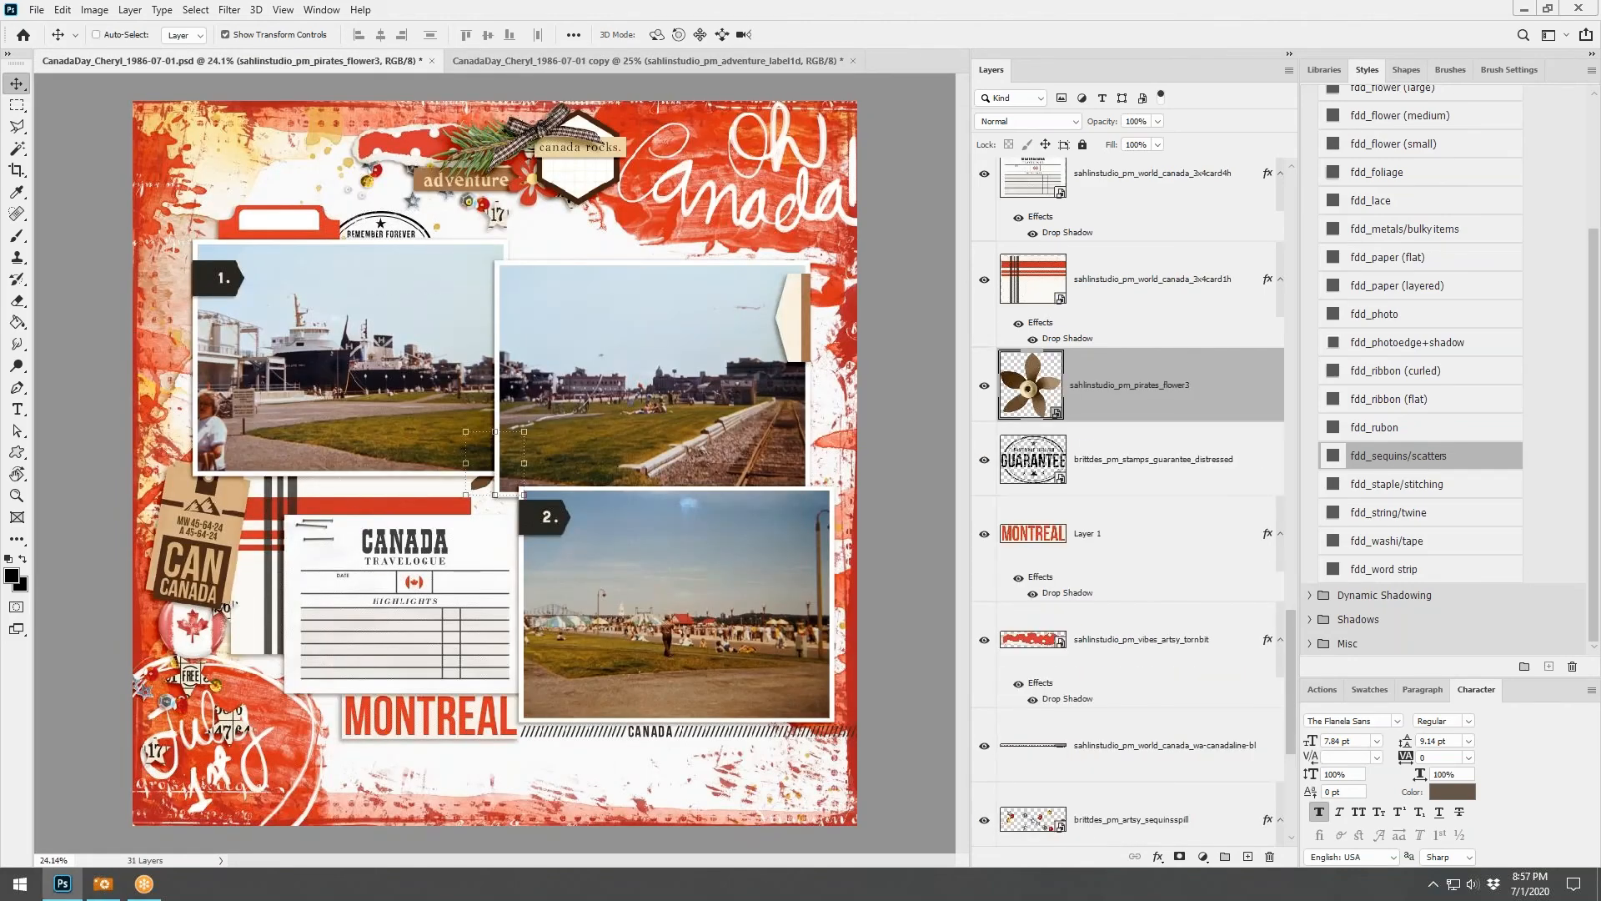
key("ctrl+shift+bracketright")
left_click_drag(490, 477, 219, 663)
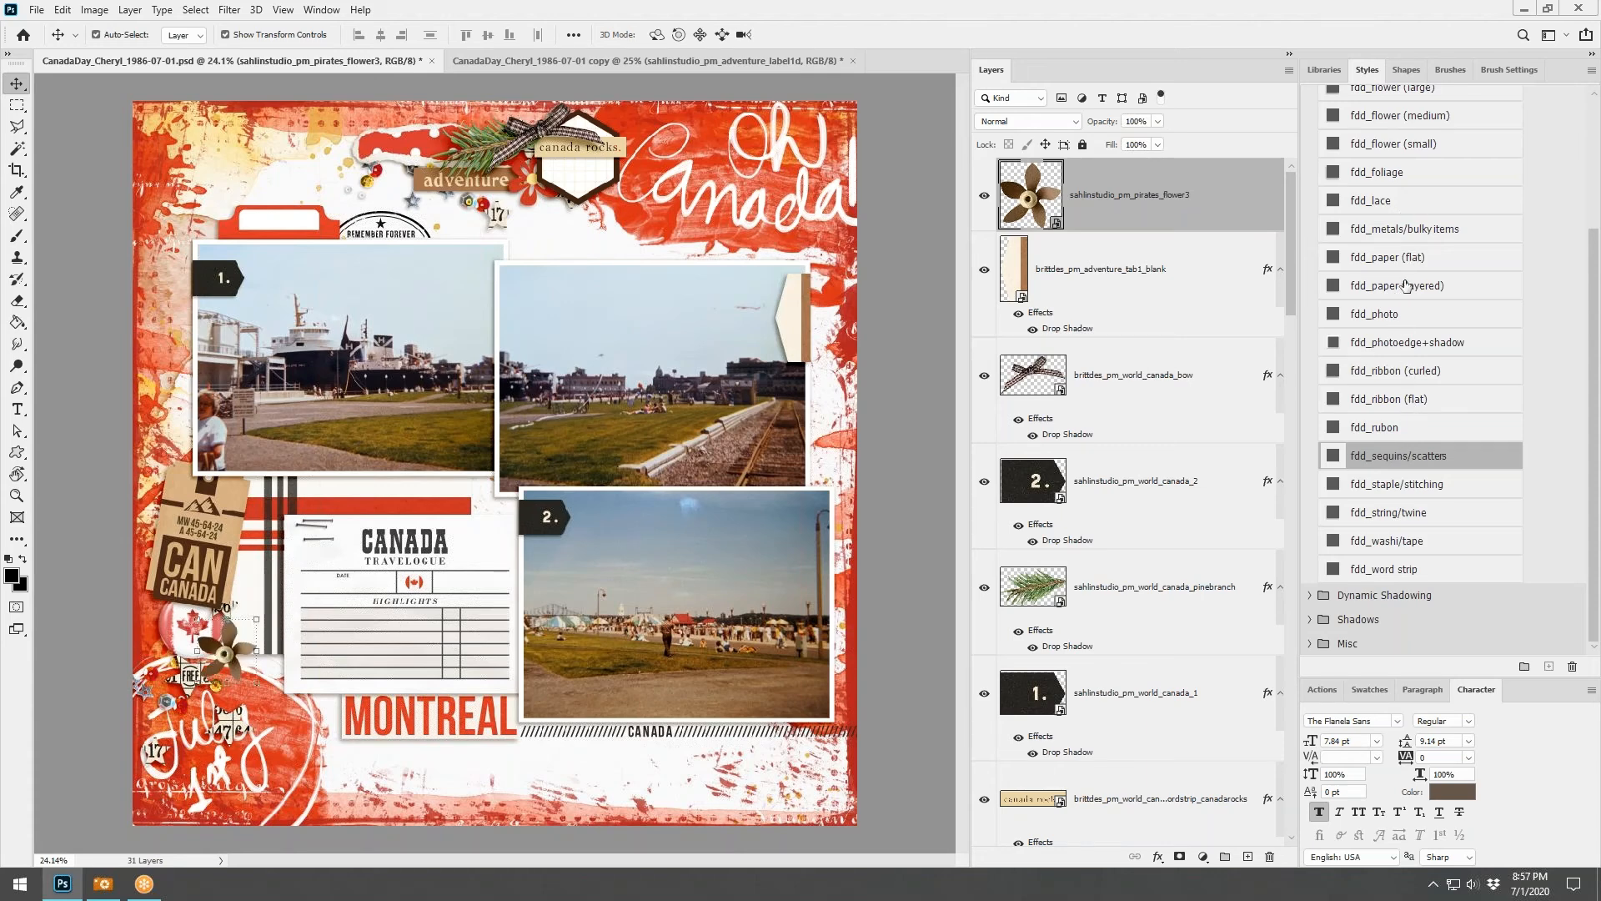
left_click(1409, 144)
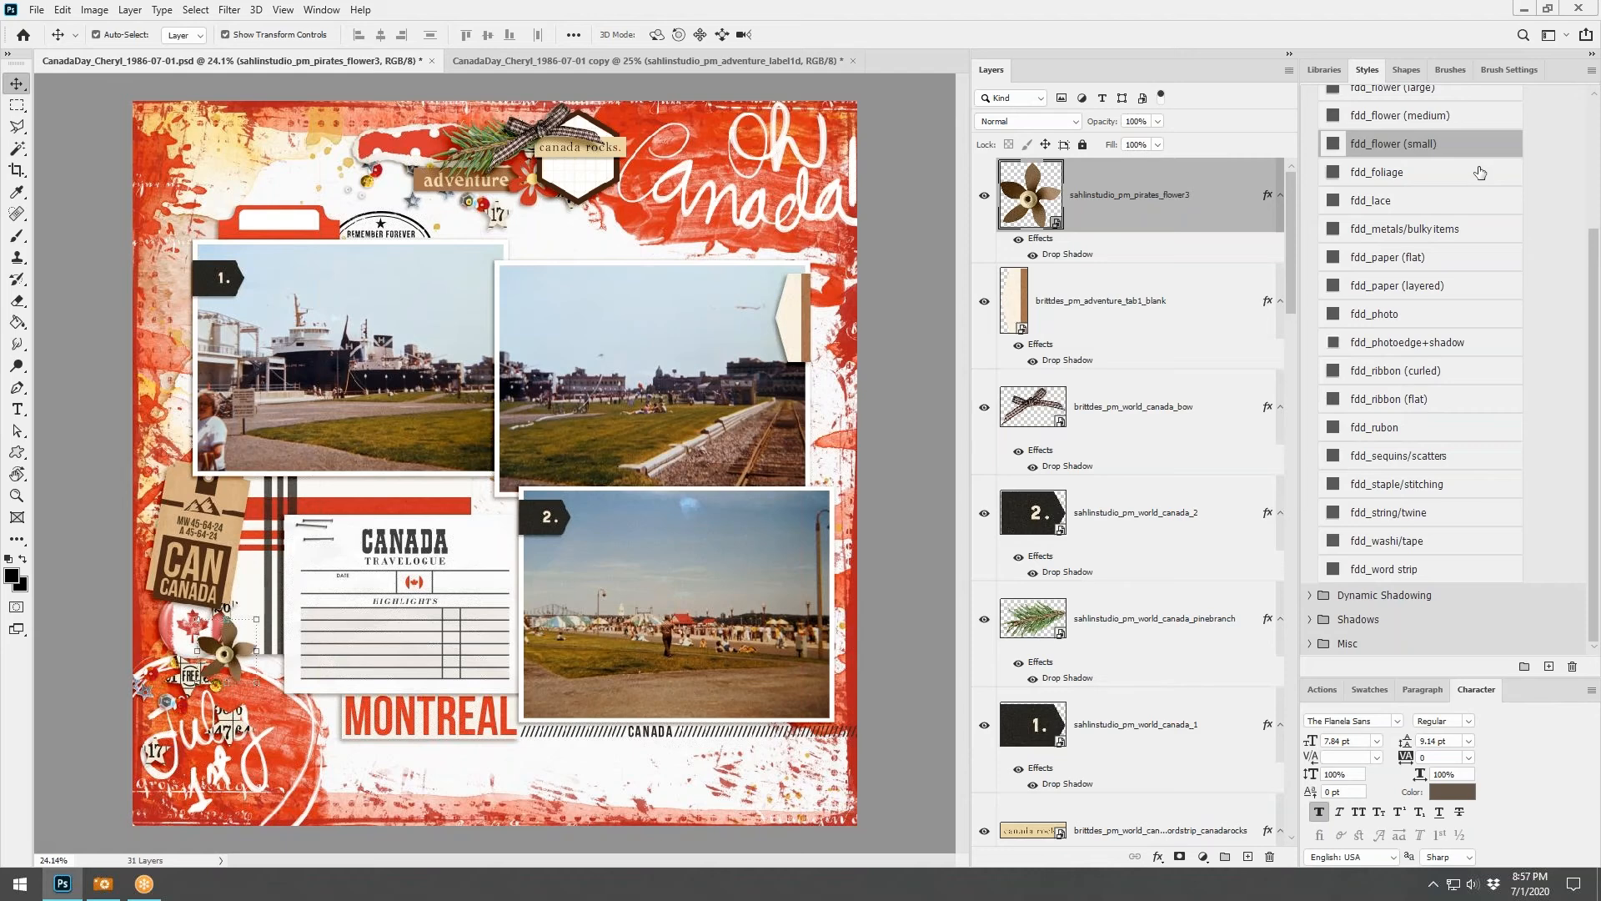
Add sahlinstudio_pm_pirates_flower1_2 beside the brown flower and apply fdd_flower (medium) to both flowers
key("ctrl+v")
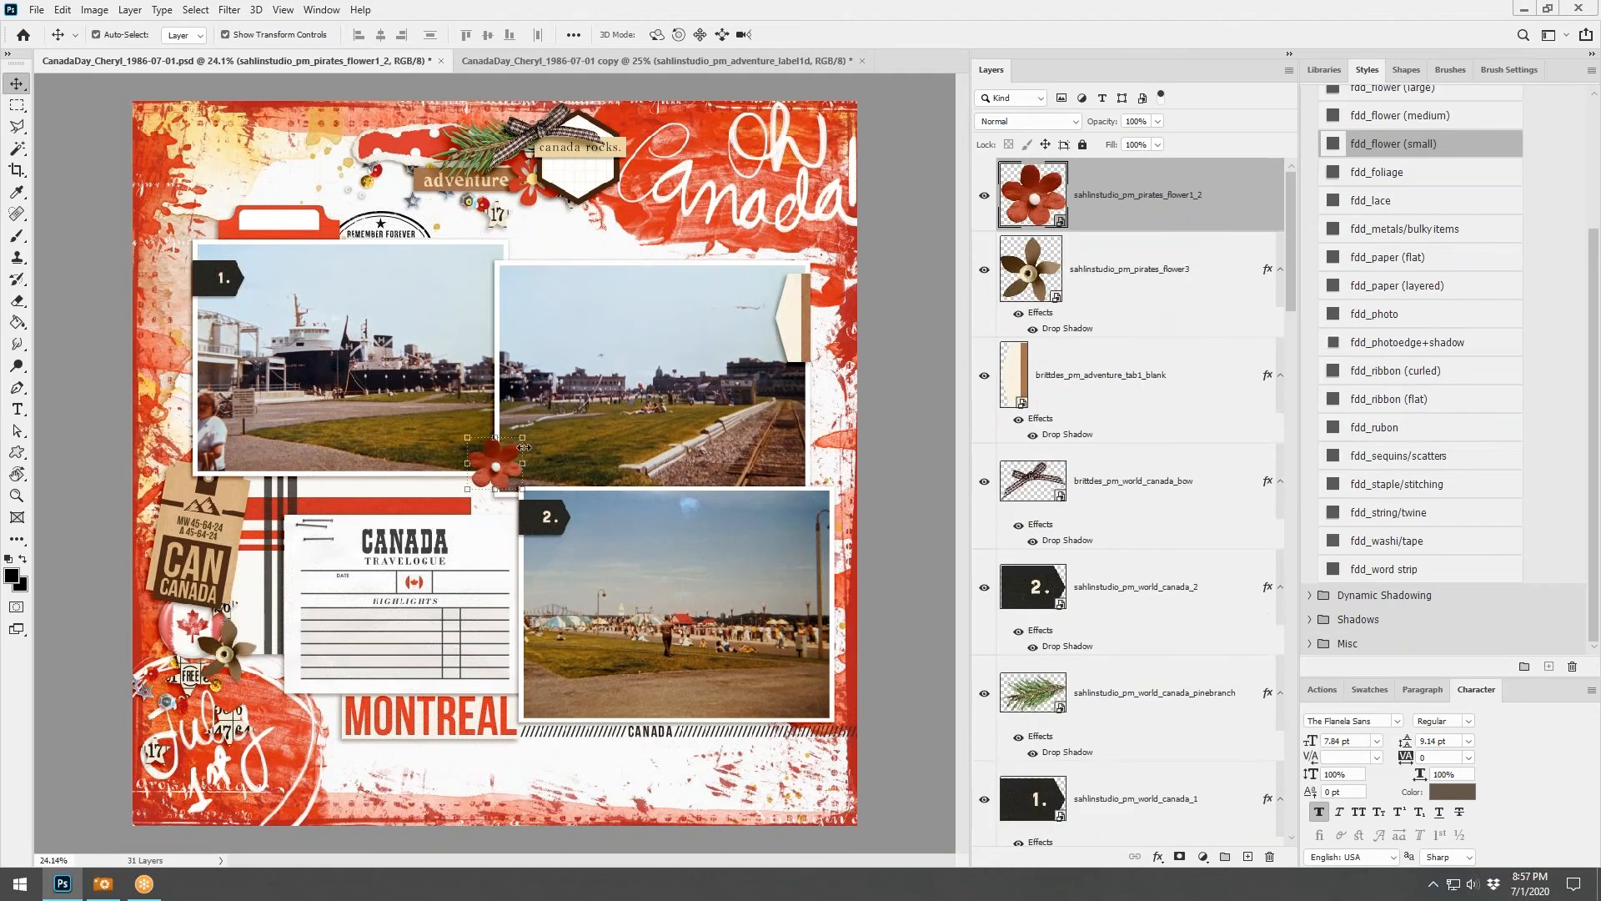
left_click_drag(490, 492, 254, 694)
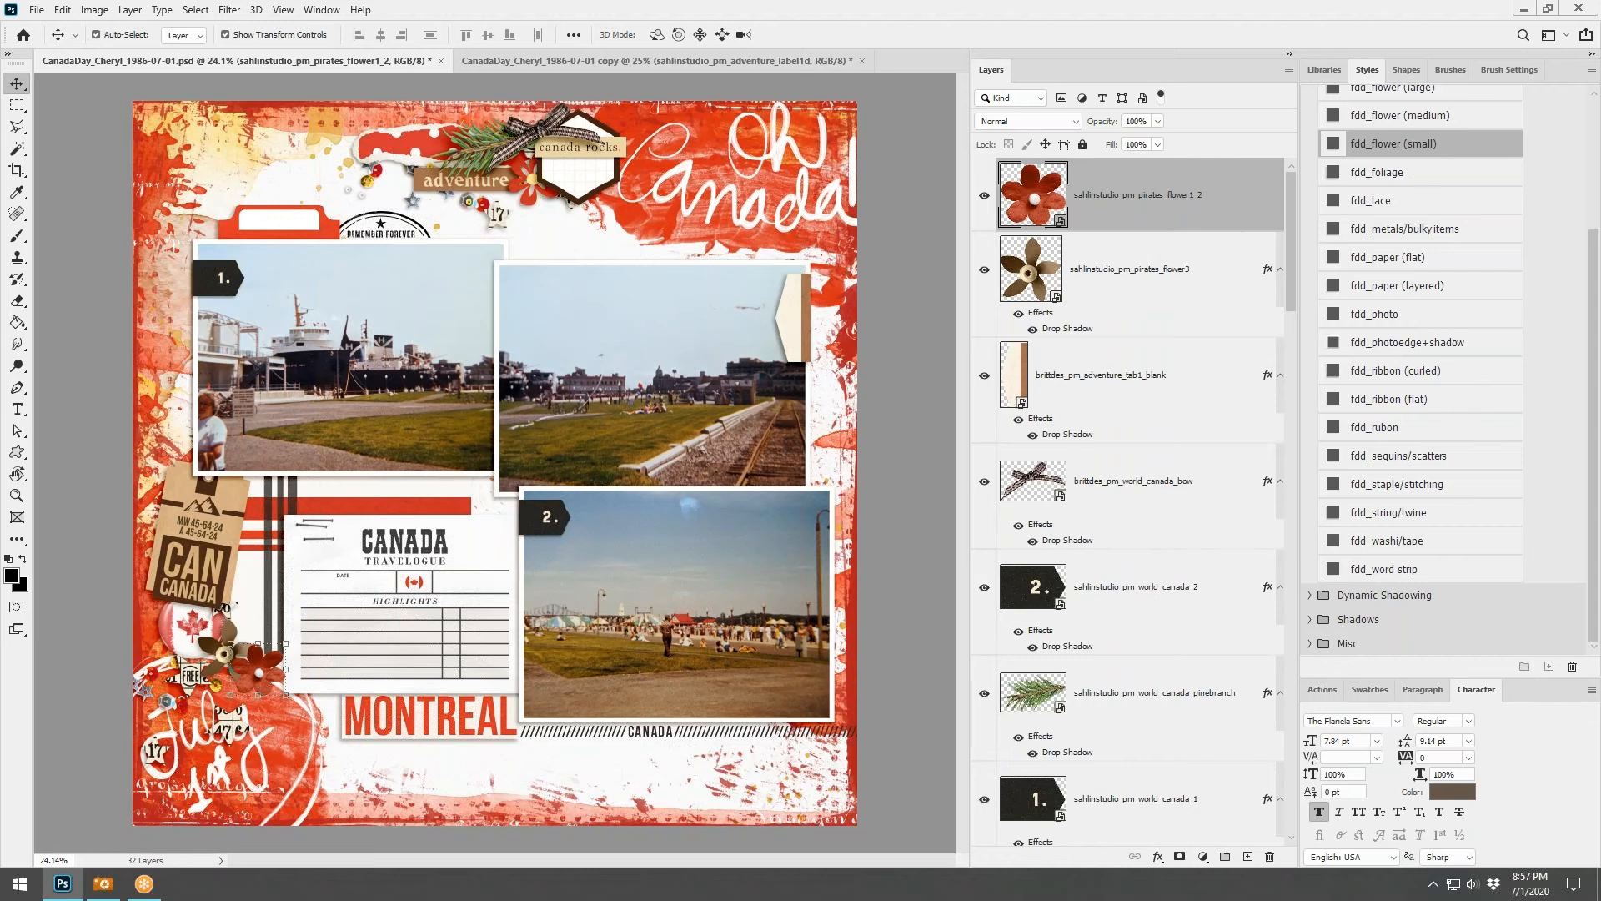
left_click(1418, 122)
left_click(1249, 269)
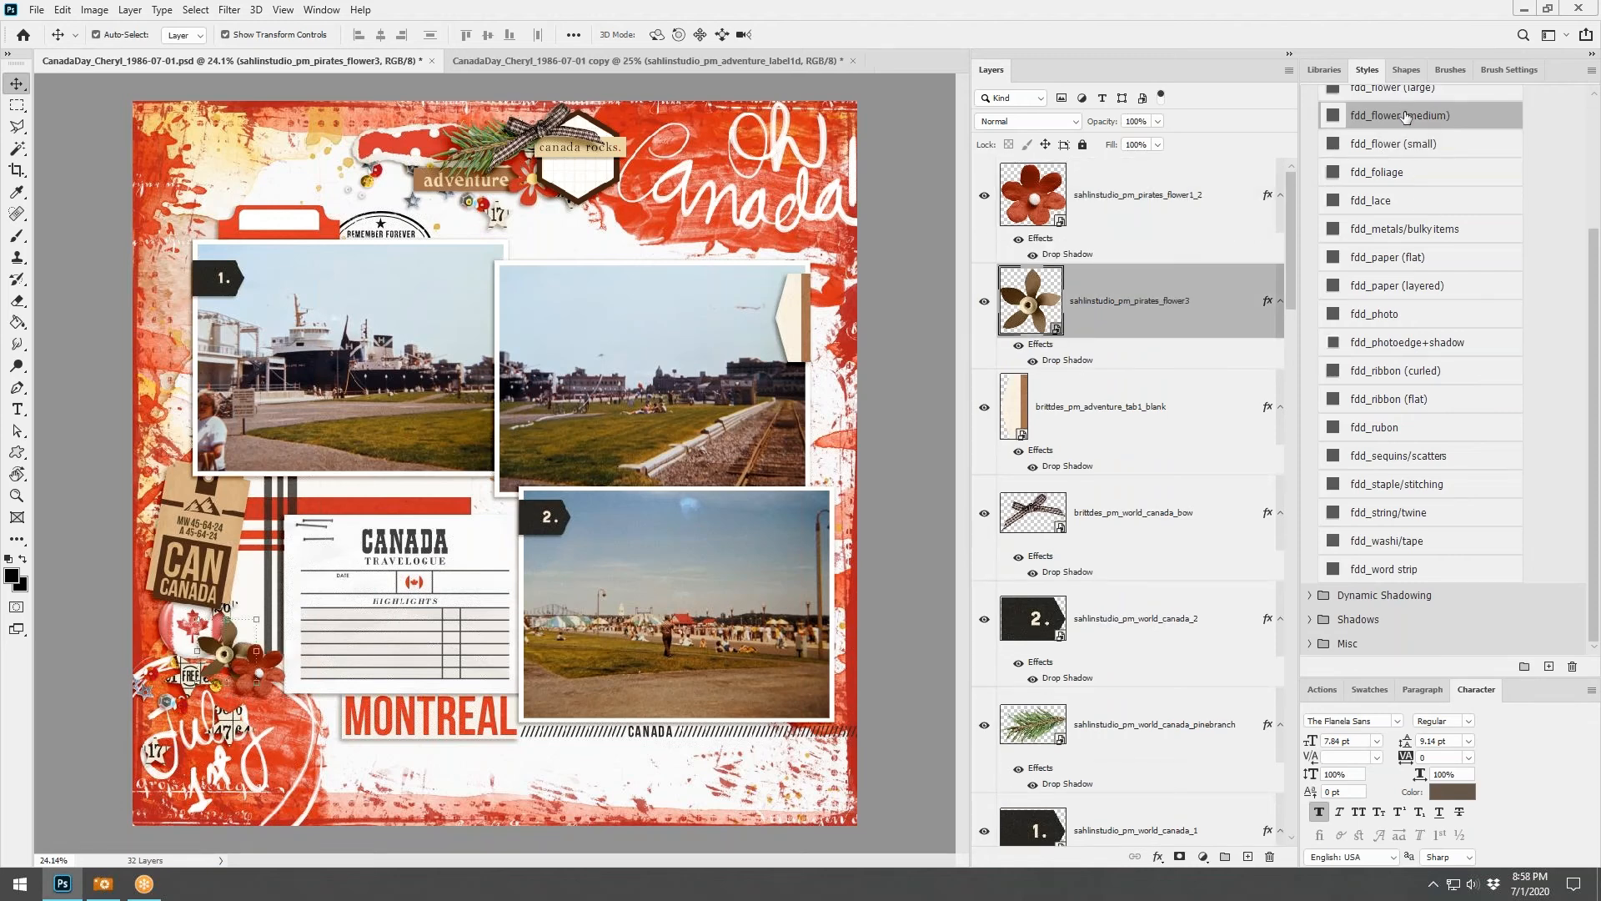
left_click(1443, 115)
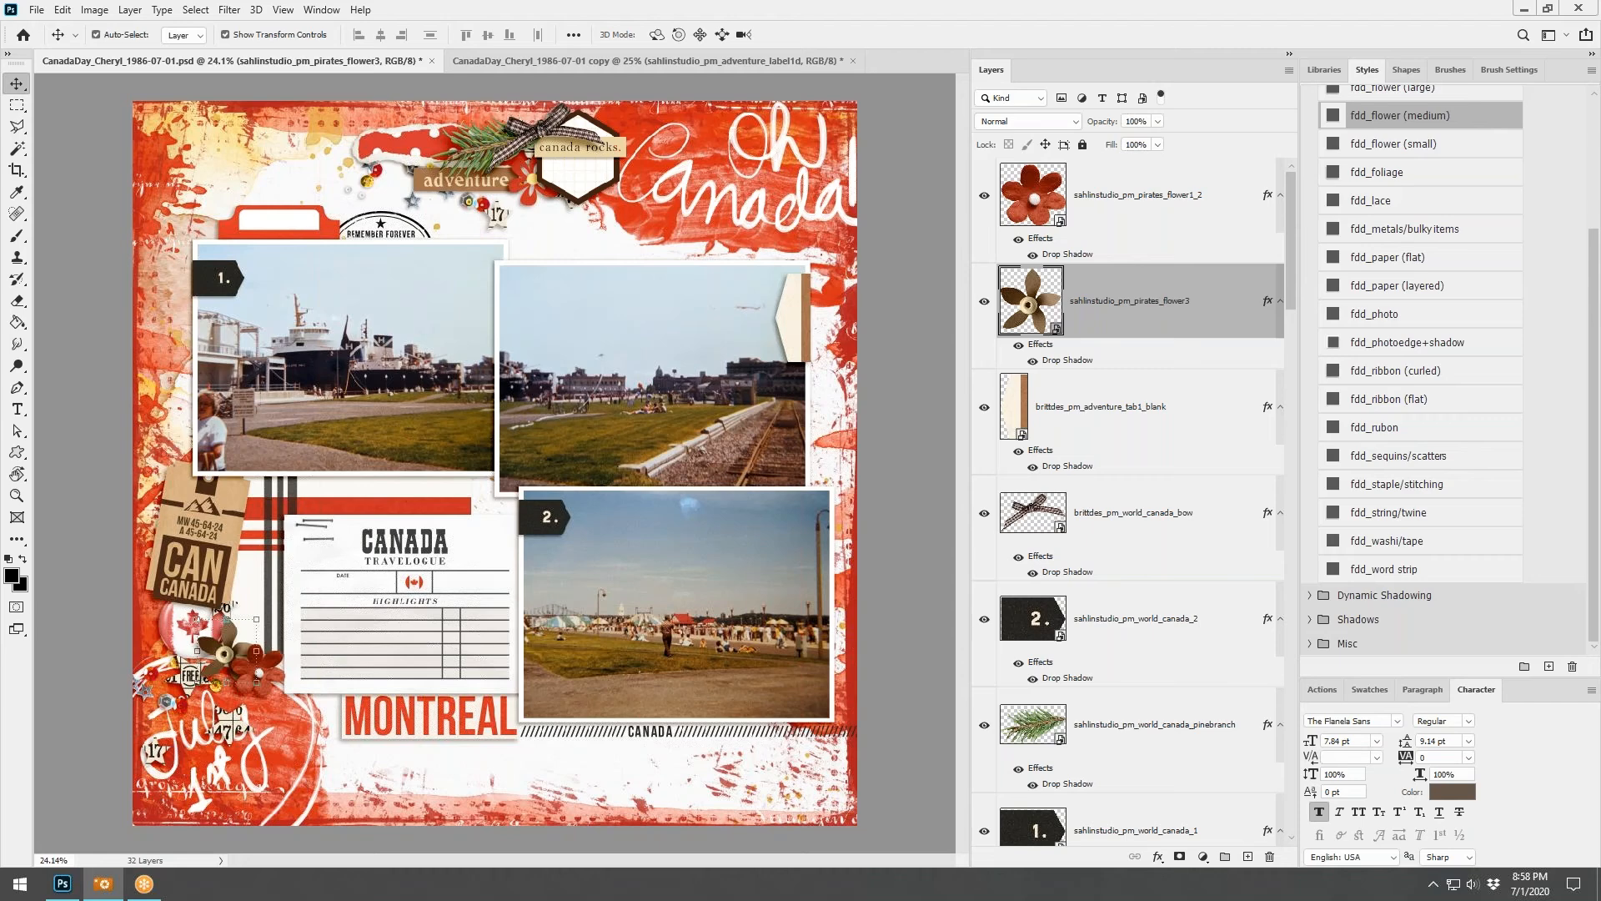
Add brittdes_pm_wilderness_arrow1 across the CAN CANADA tag and the upper edge of the Travelogue card, with the fdd_paper (flat) style
left_click_drag(63, 883, 467, 546)
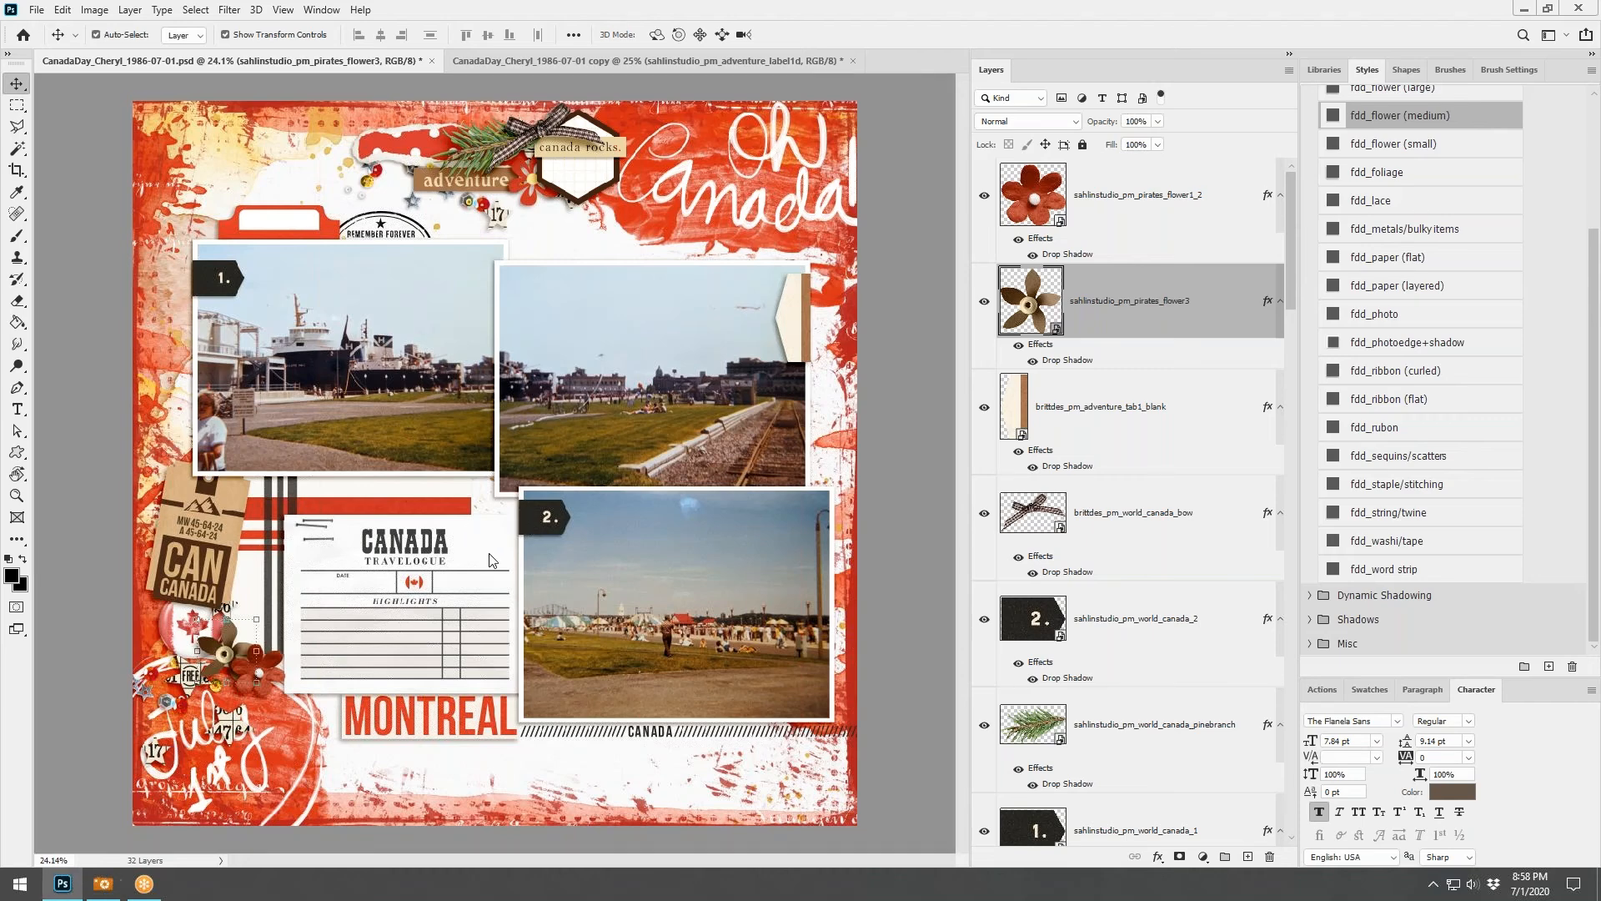
key("Return")
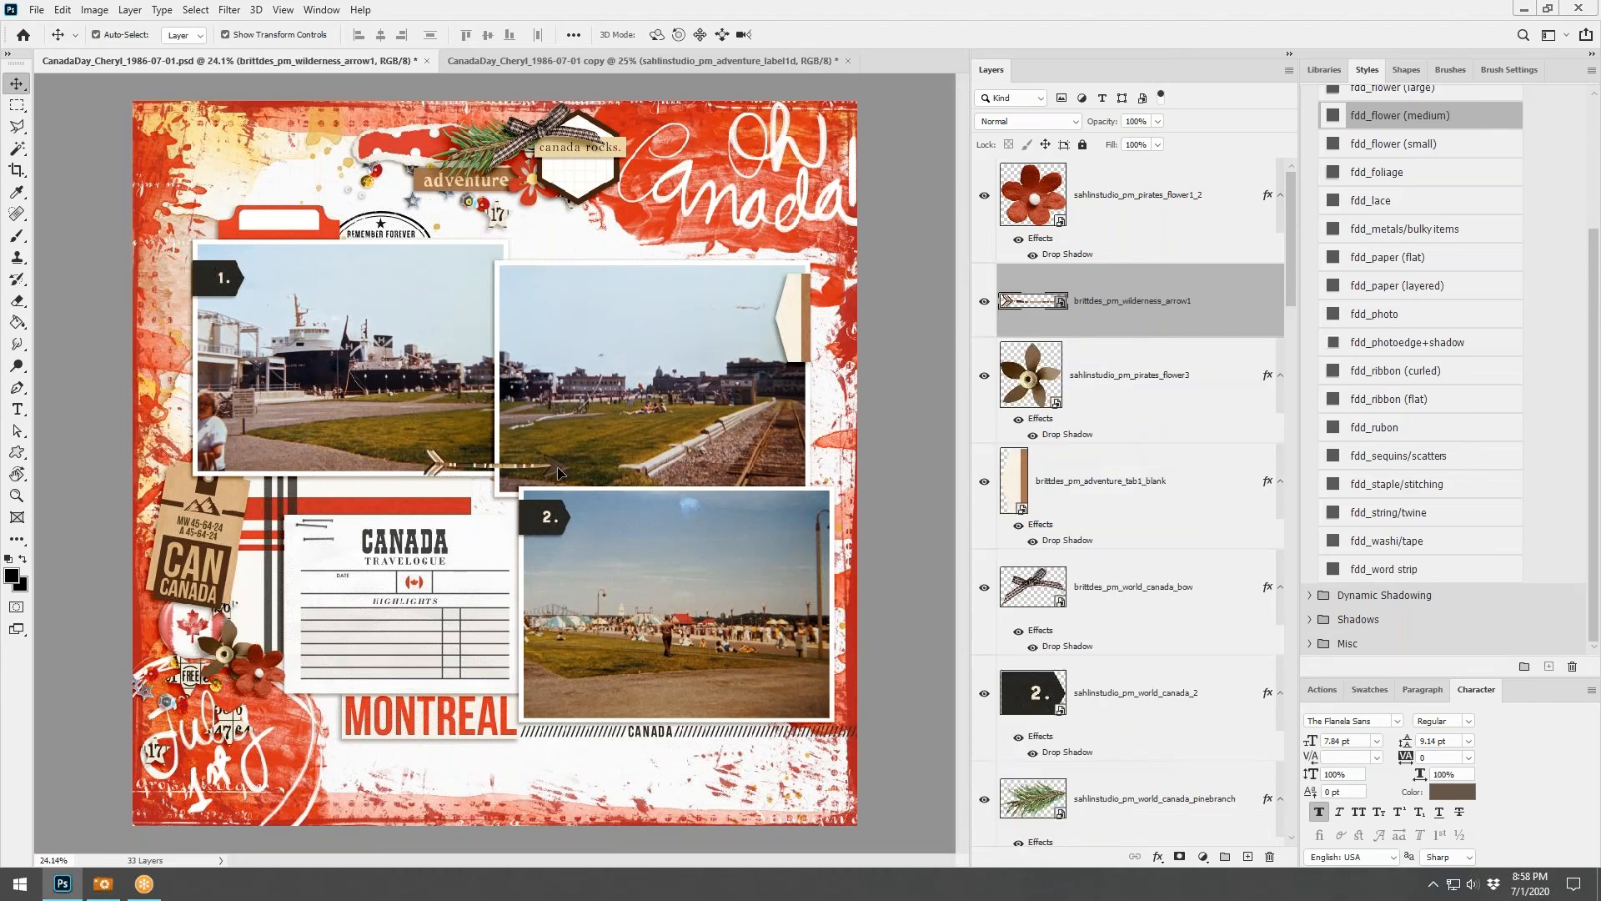
left_click_drag(558, 464, 375, 523)
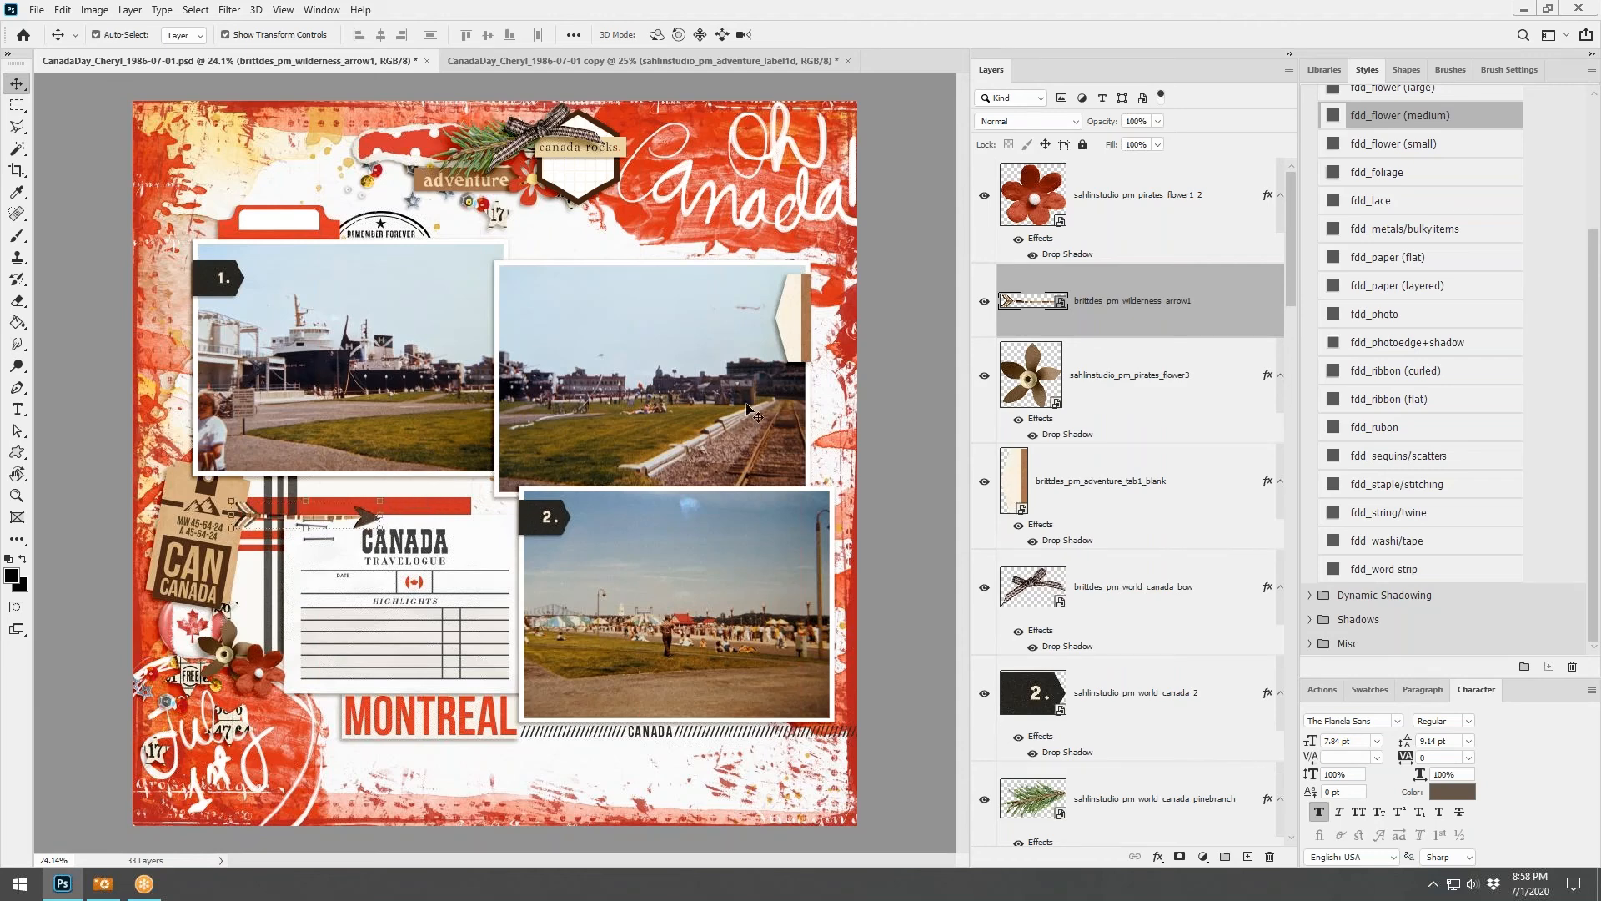
left_click(1399, 256)
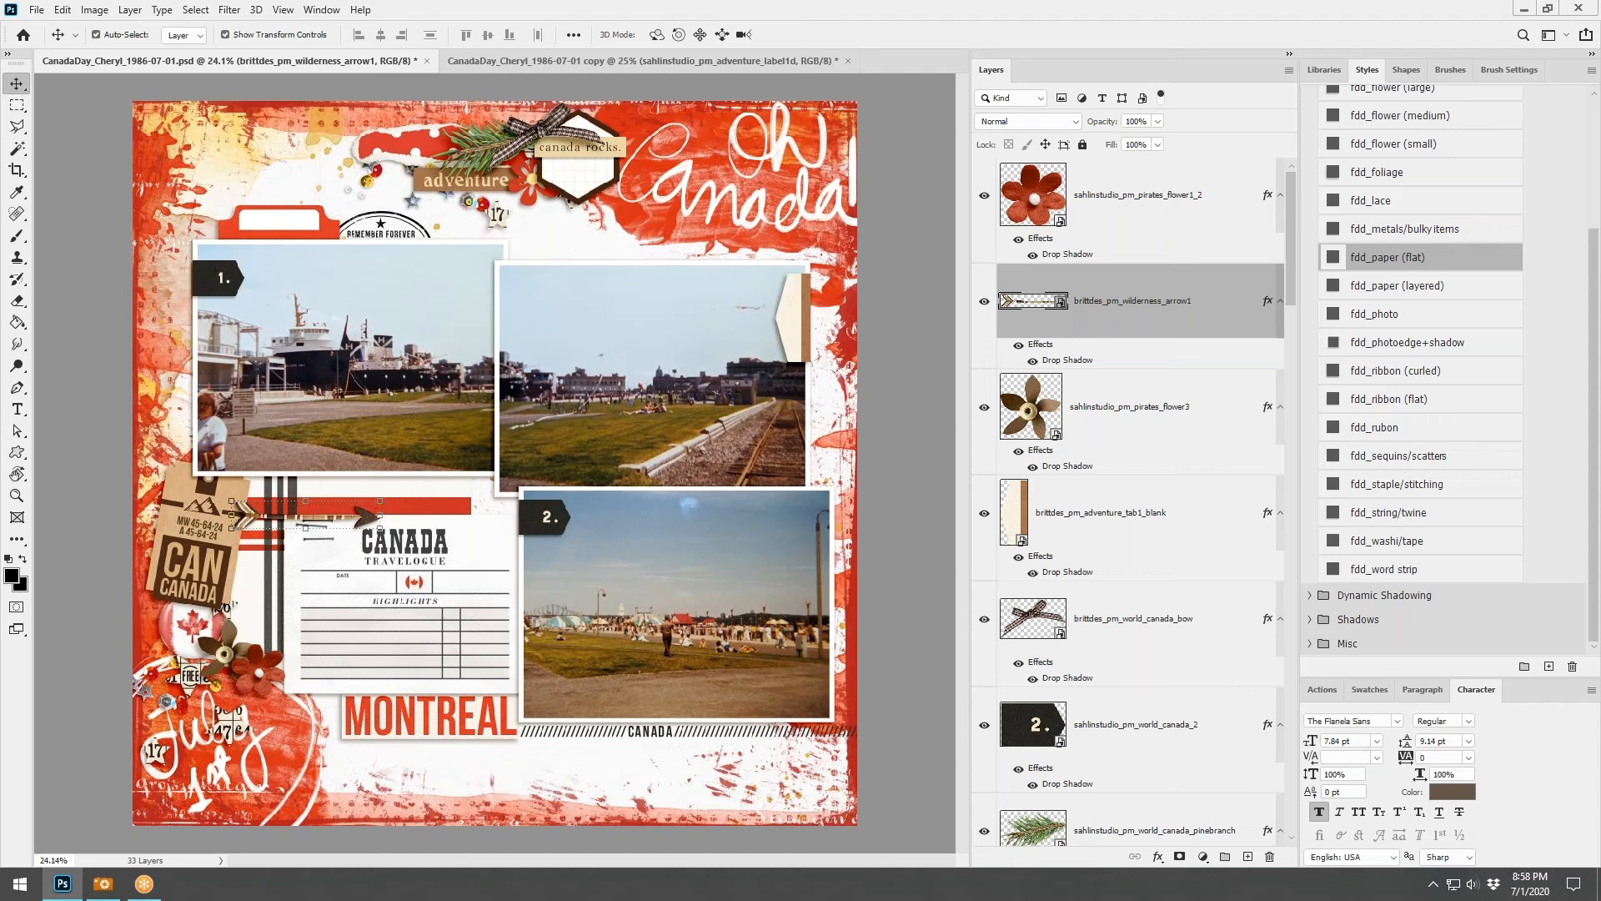
Add brittdes_pm_wilderness_flower2 above the CAN CANADA tag beside photo 1 and apply fdd_flower (small)
left_click_drag(1600, 333, 566, 349)
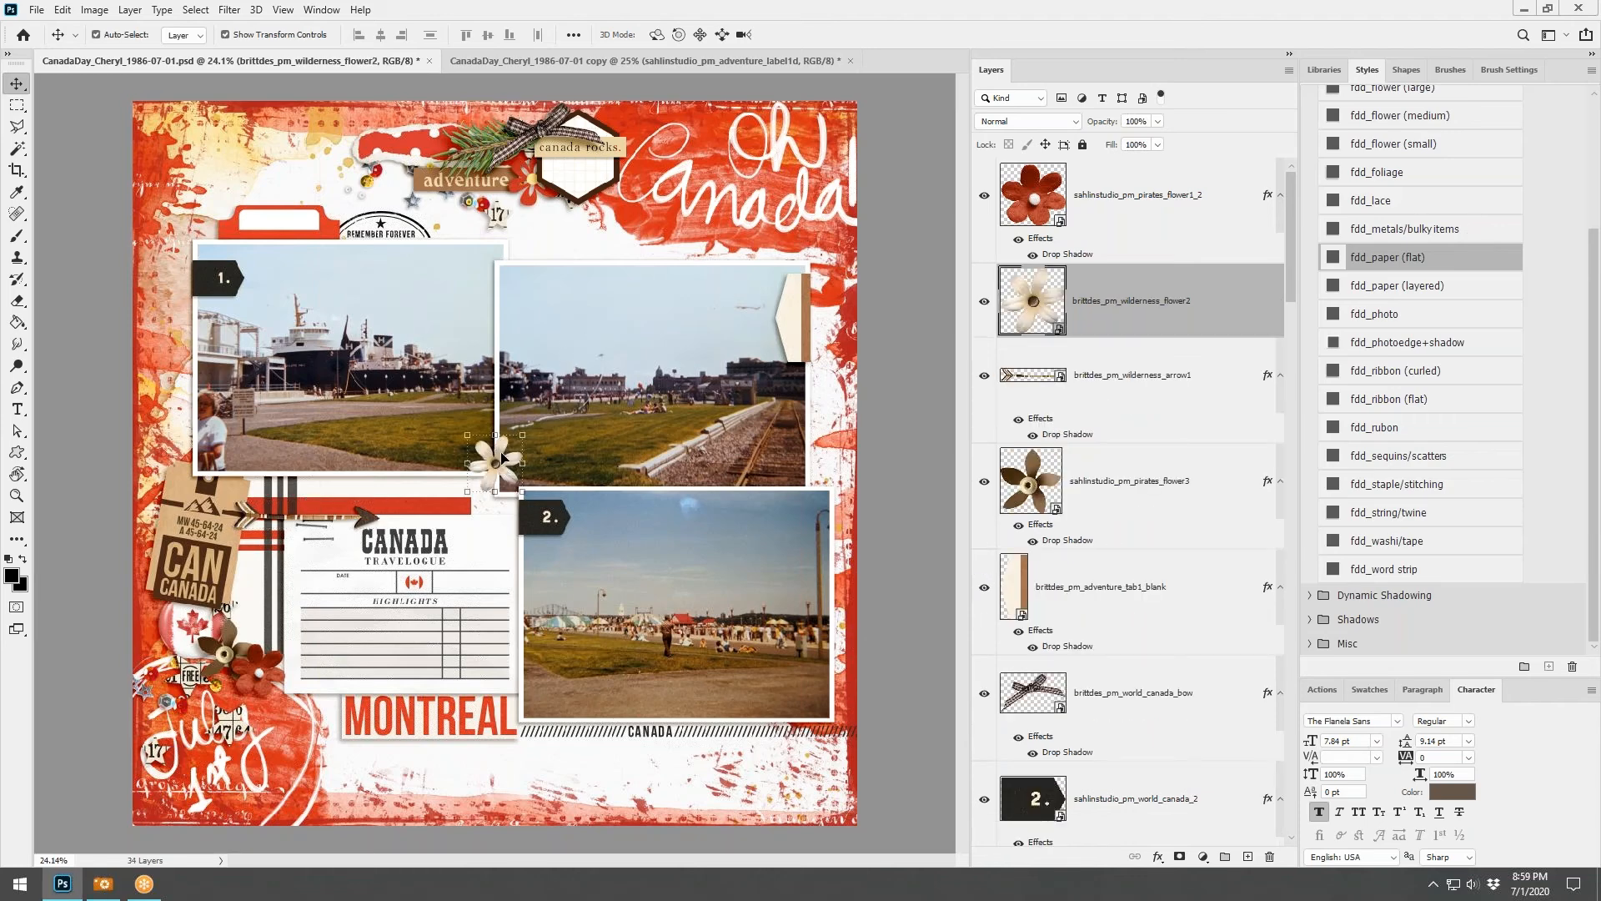
left_click_drag(509, 471, 177, 430)
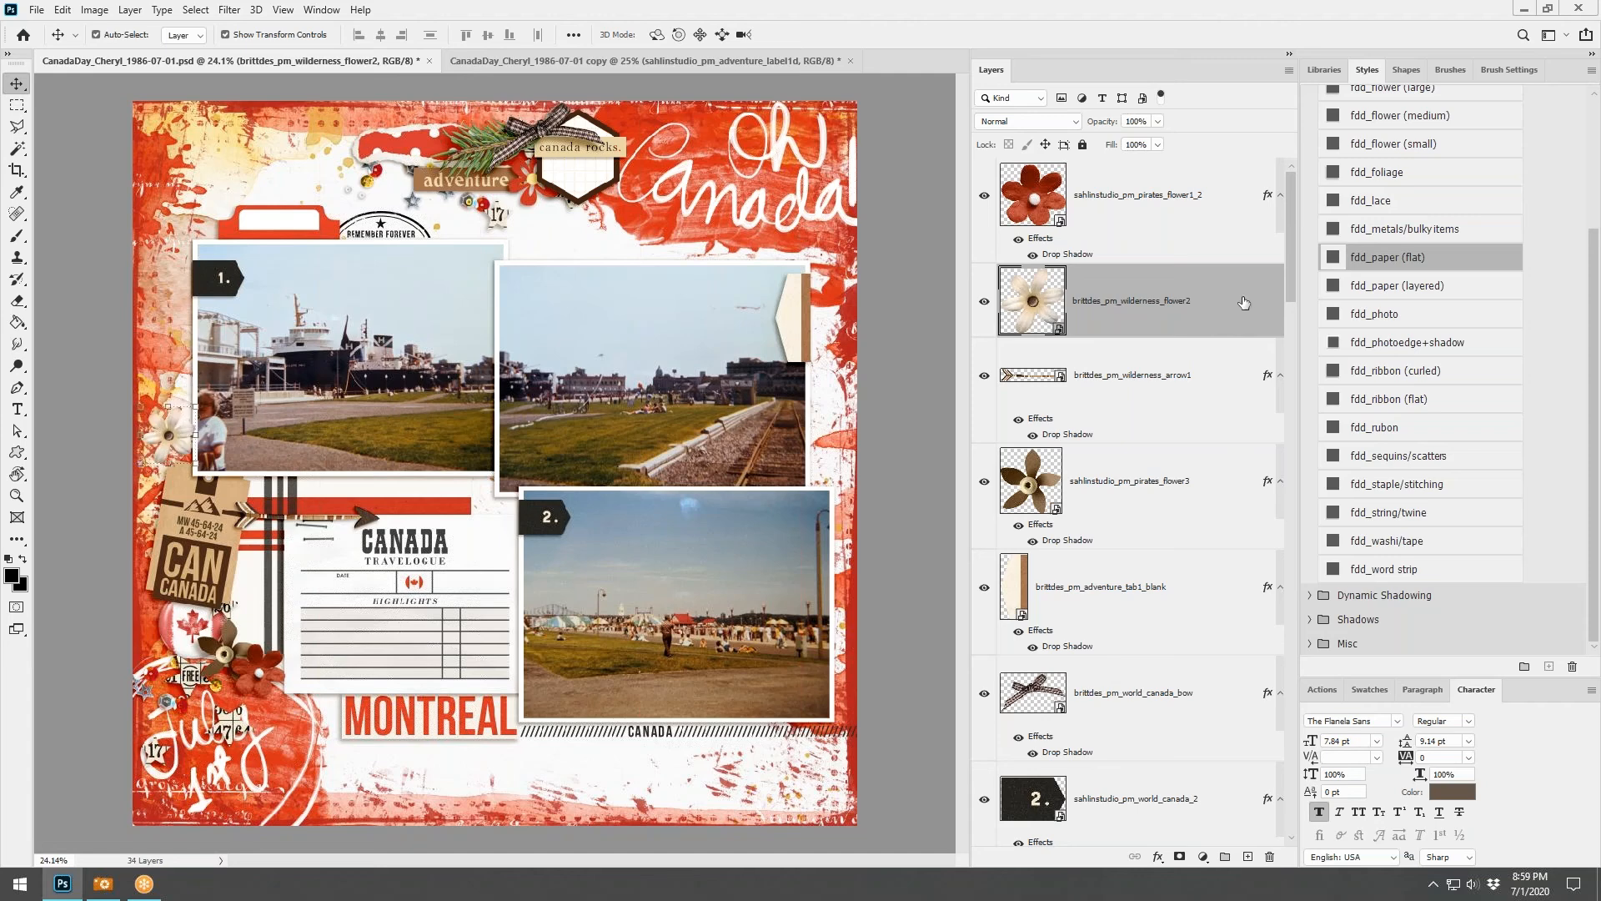
left_click(1391, 143)
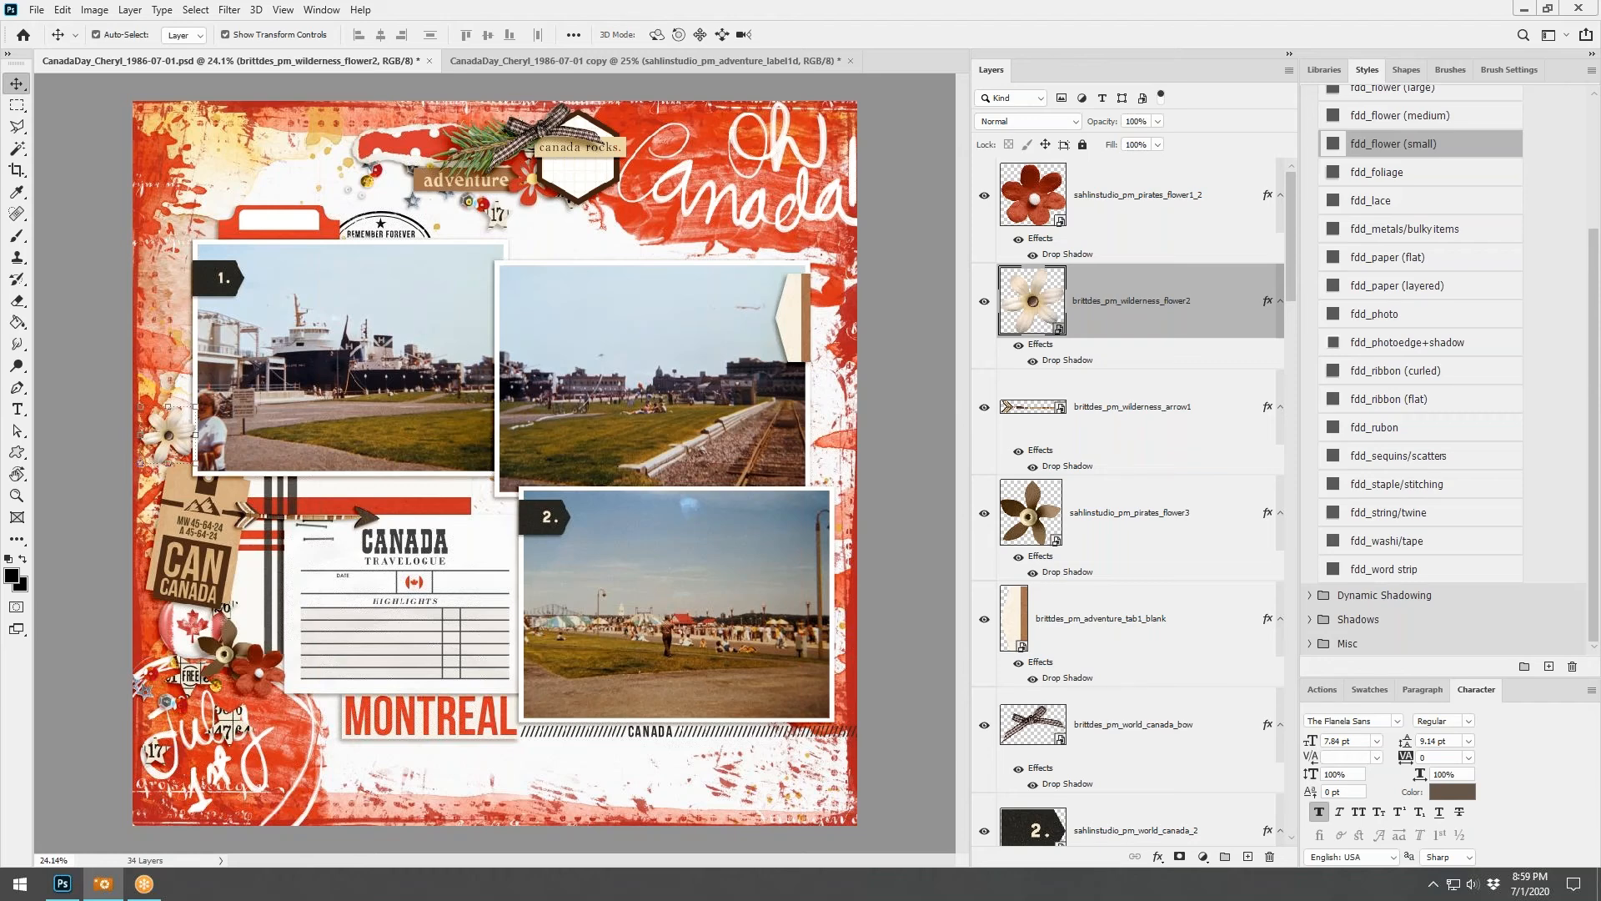
Try the brittdes_pm_wilderness_wa_onanadventure word art above photo 3 on the Happy Canada Day page, and delete that layer
left_click(517, 59)
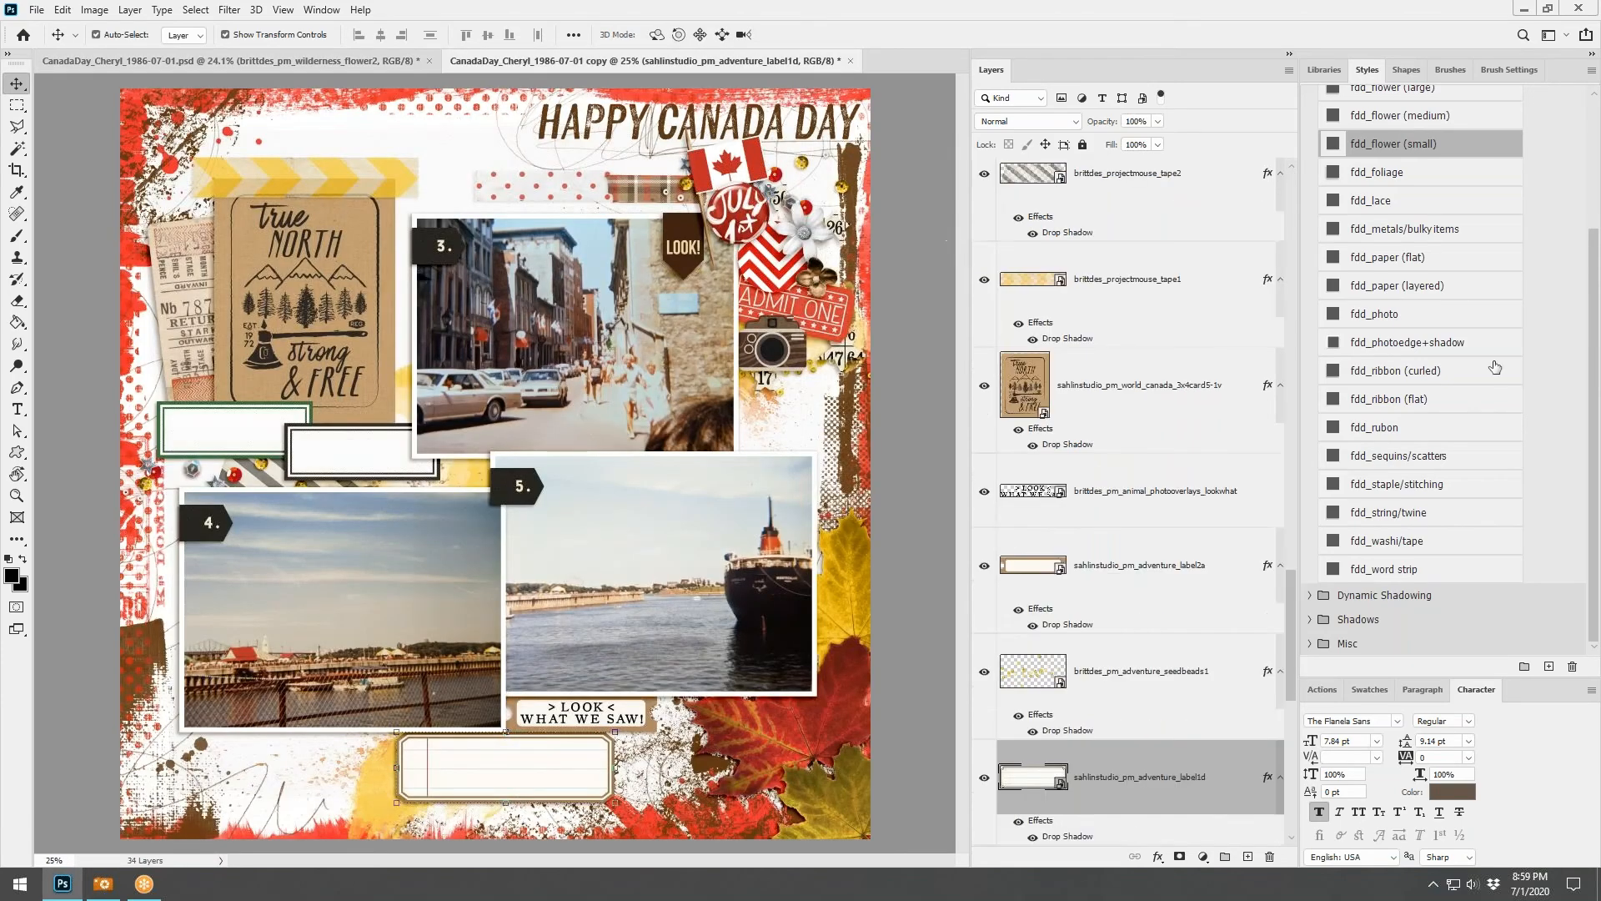
key("ctrl+v")
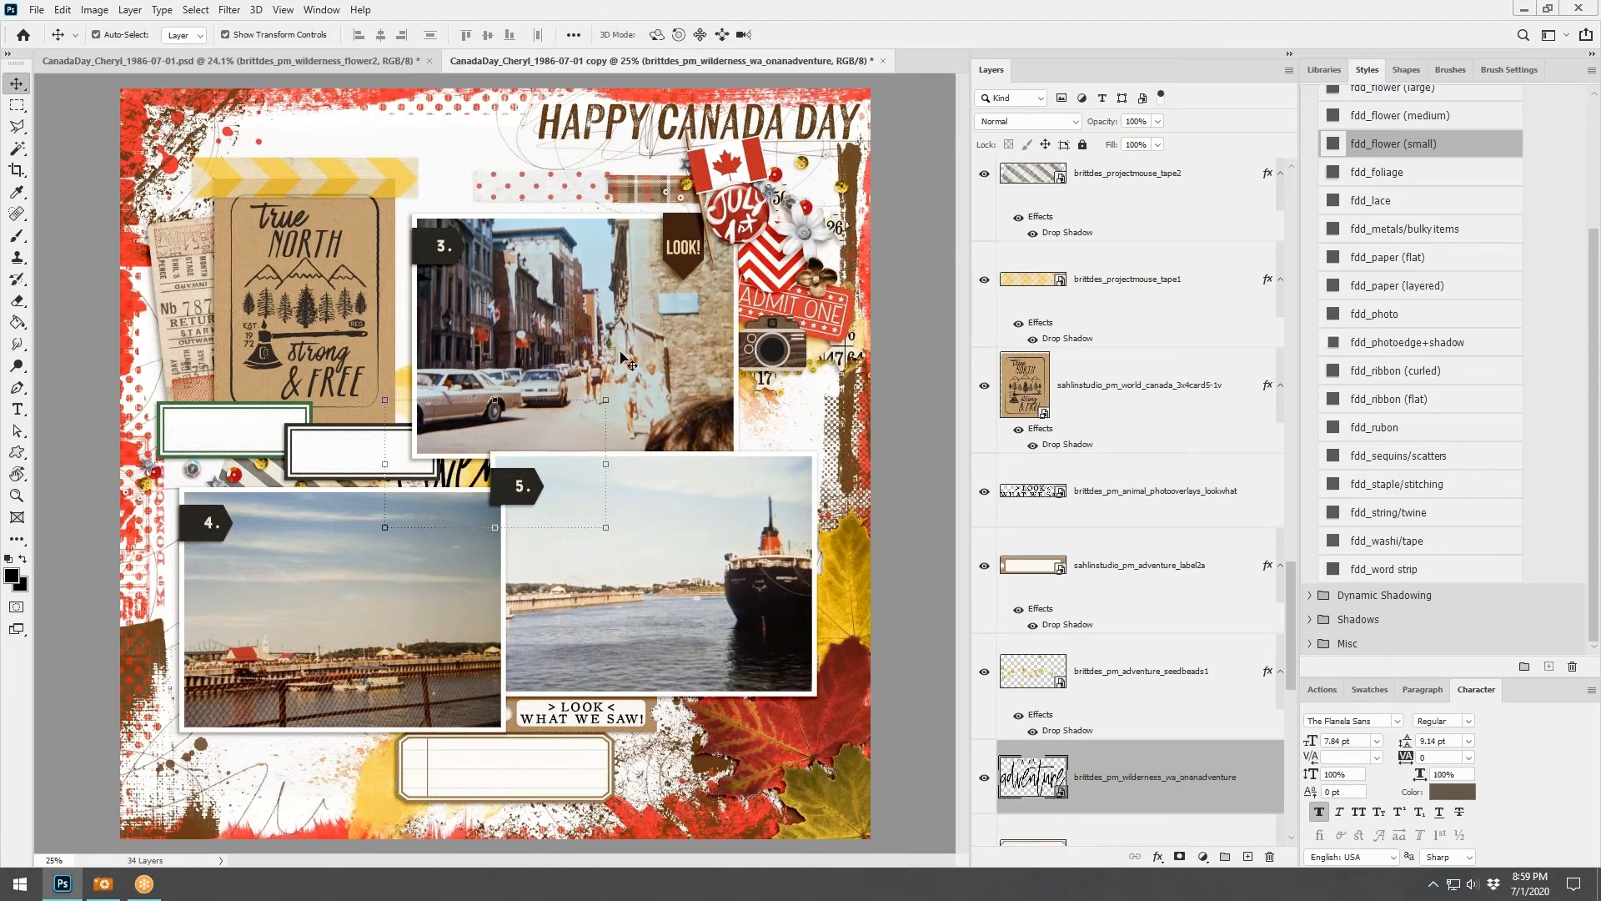
left_click_drag(486, 476, 498, 184)
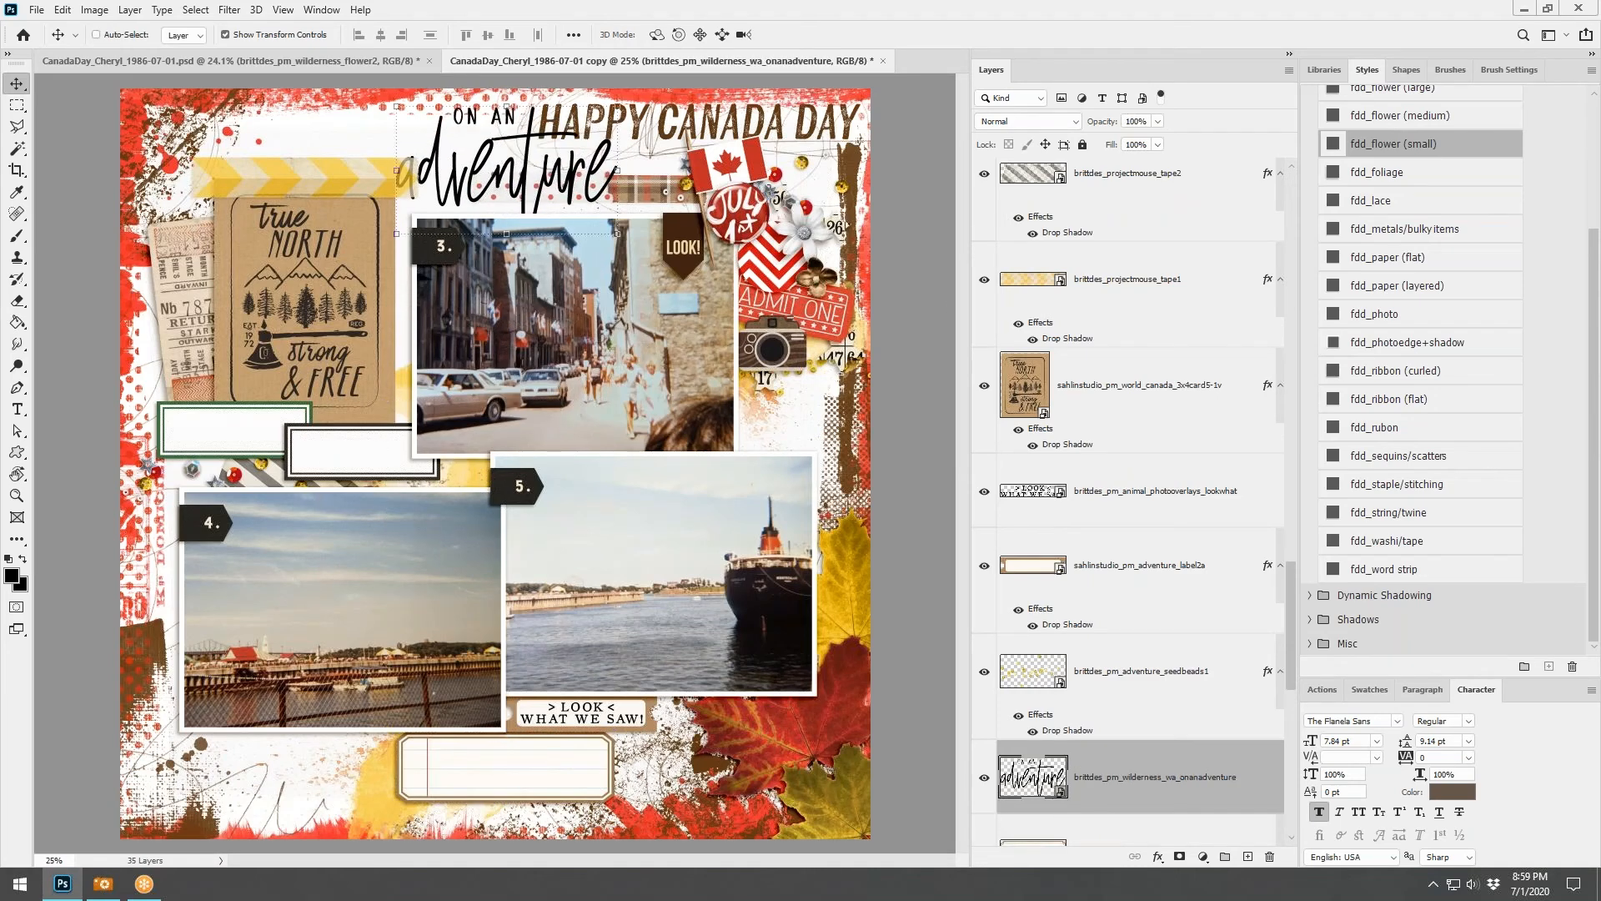
right_click(1152, 760)
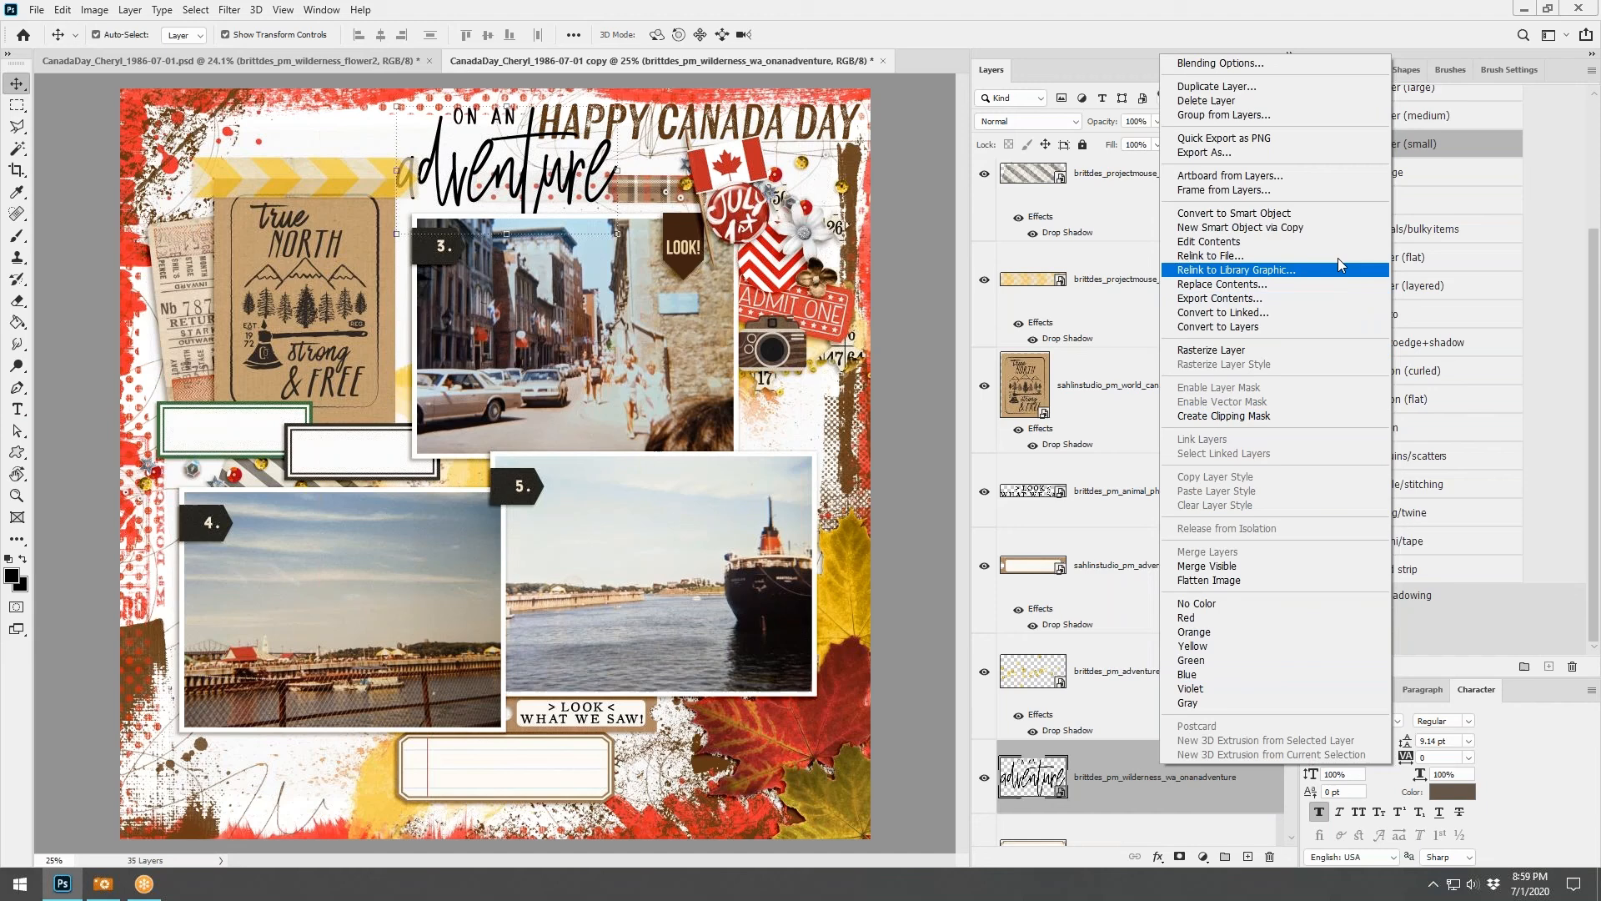
left_click(1267, 104)
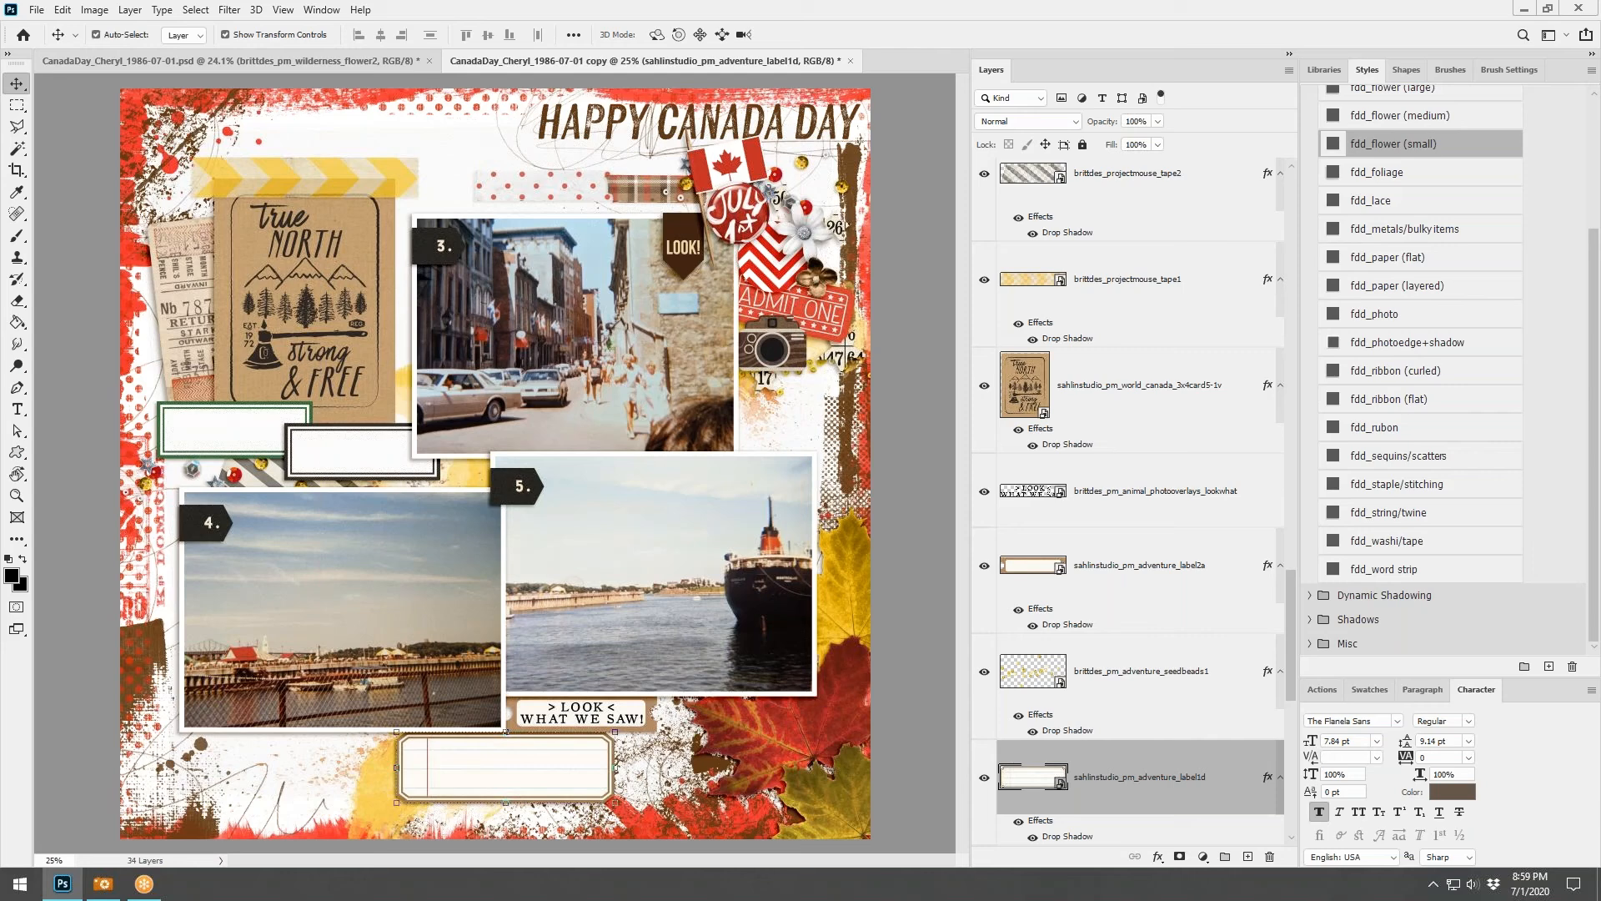
Add sahlinstudio_pm_wilderness_flower1, scale it to about 66%, place it just below the camera, and apply fdd_flower (small)
key("alt+Tab")
key("alt+Tab")
key("ctrl+v")
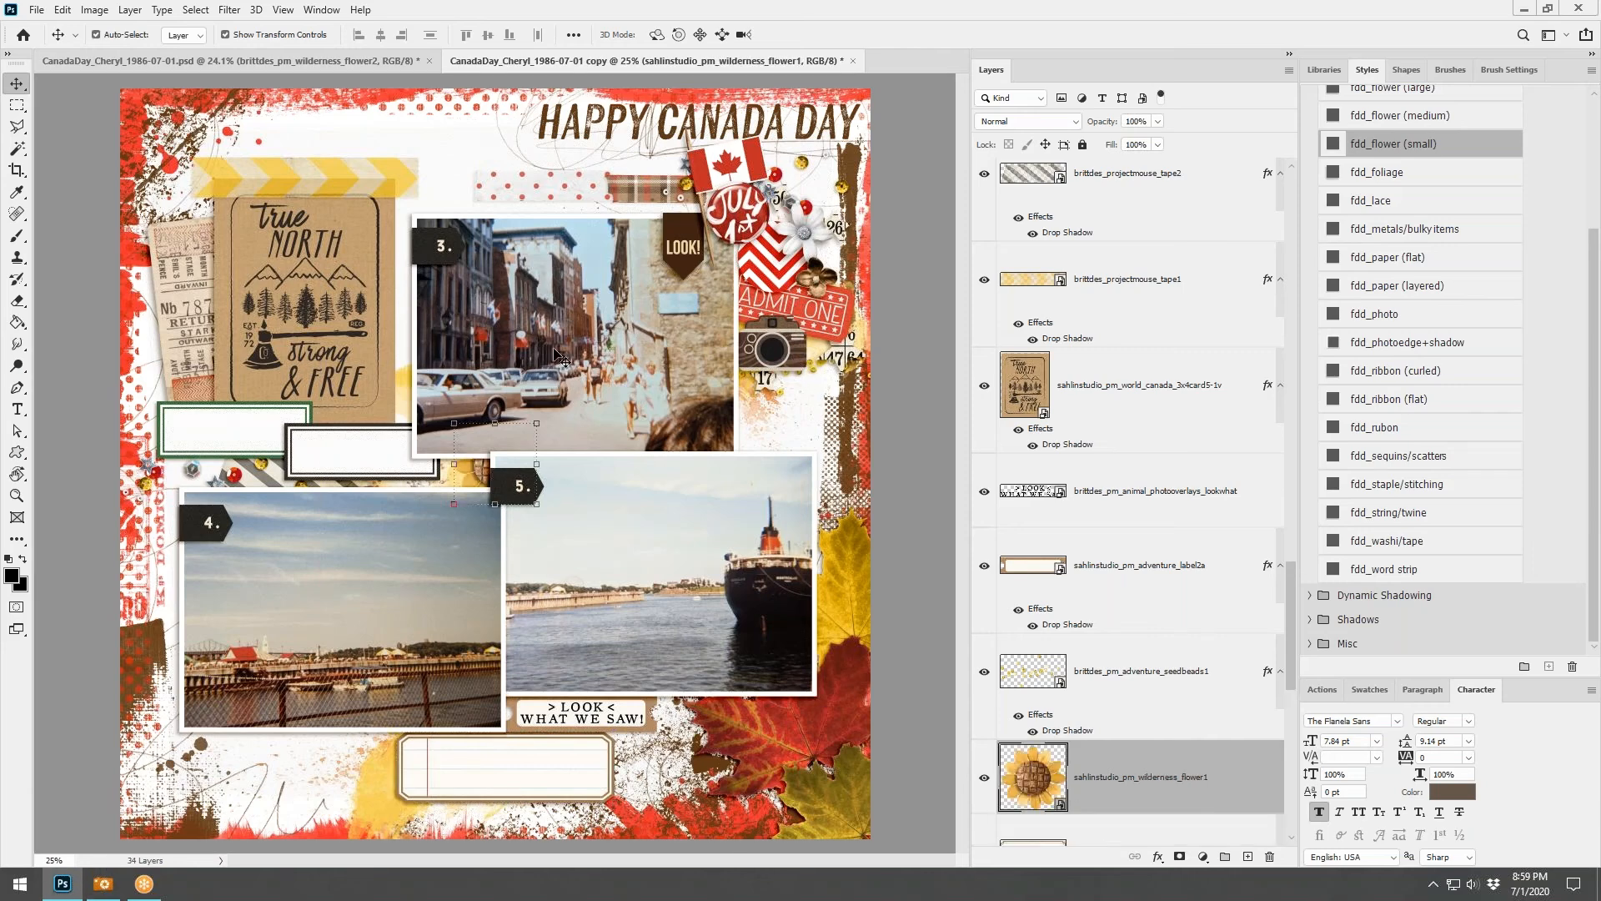
left_click_drag(482, 474, 807, 403)
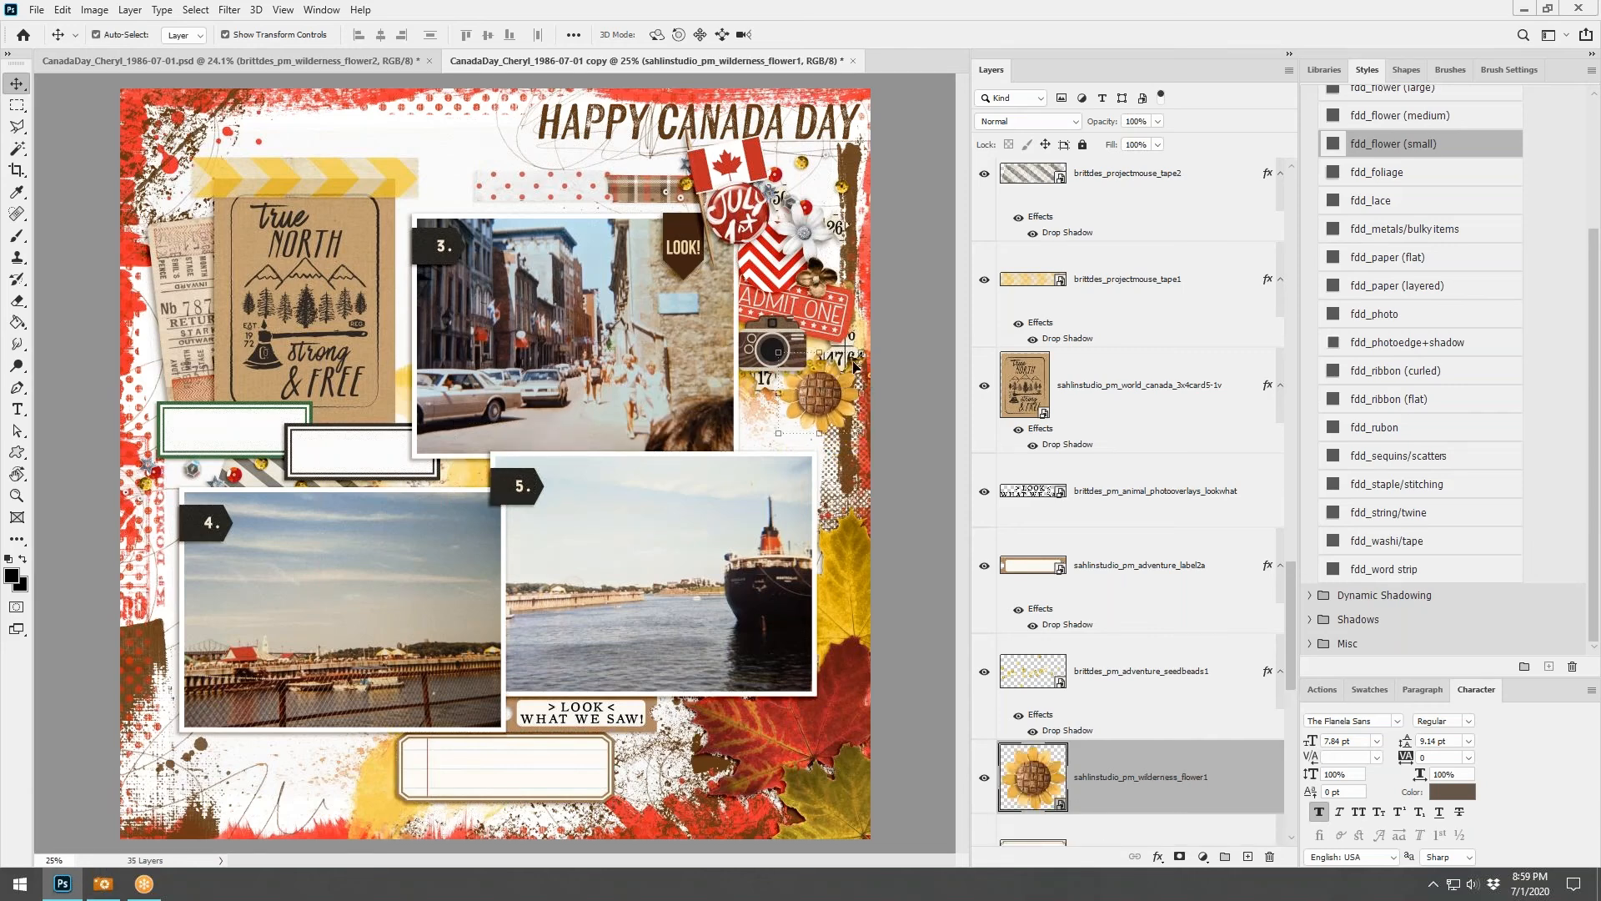
key("ctrl+t")
left_click_drag(859, 353, 833, 382)
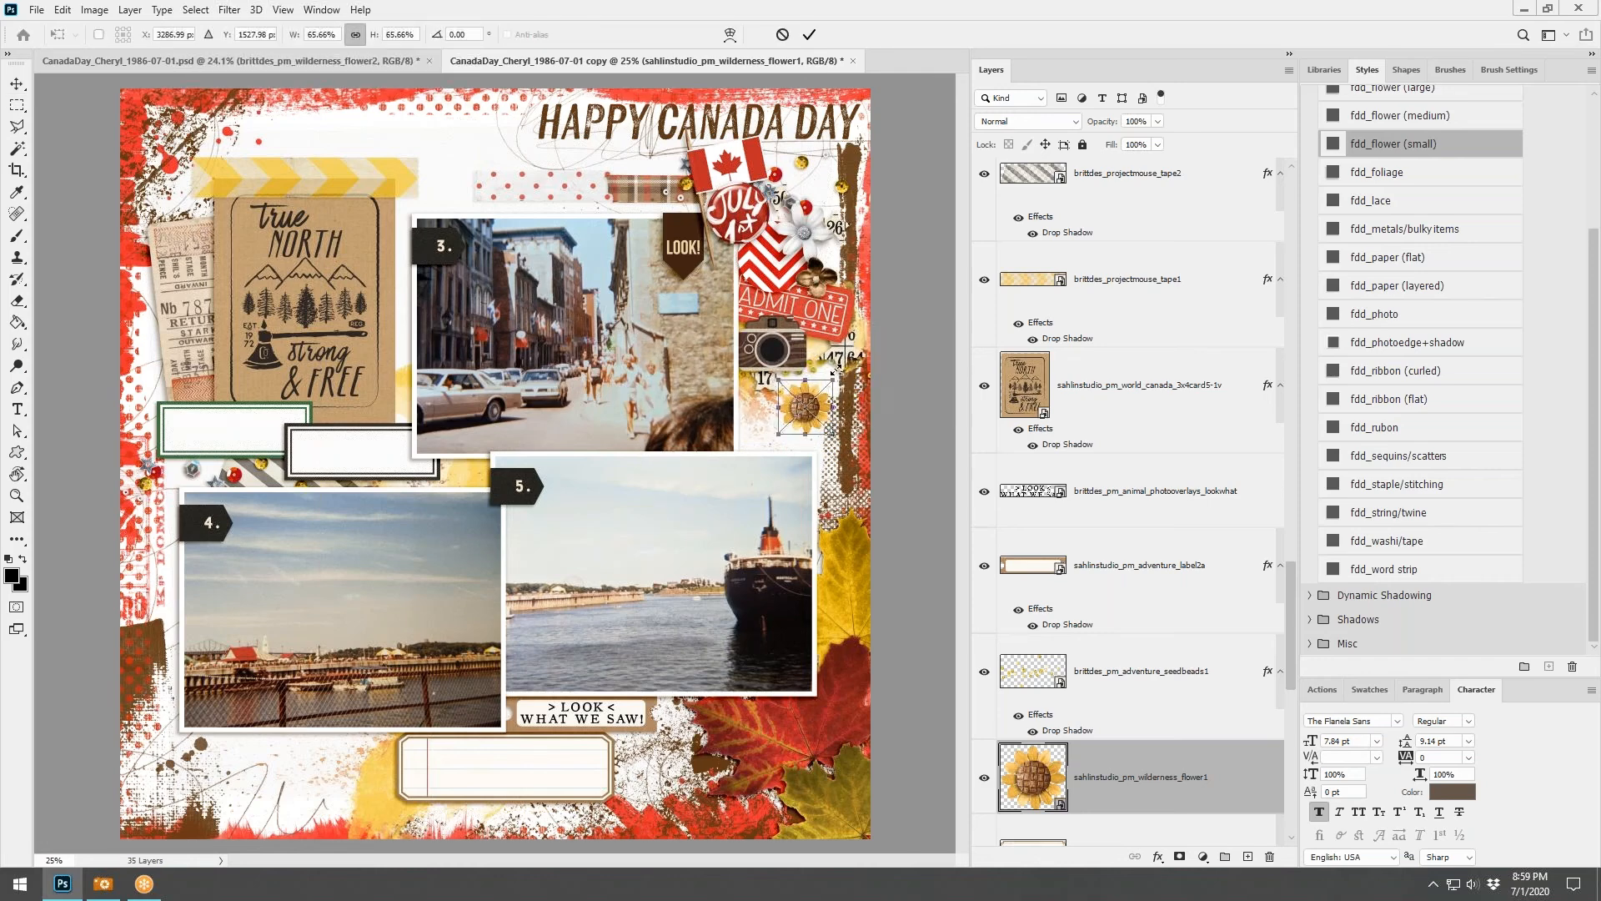
left_click(808, 35)
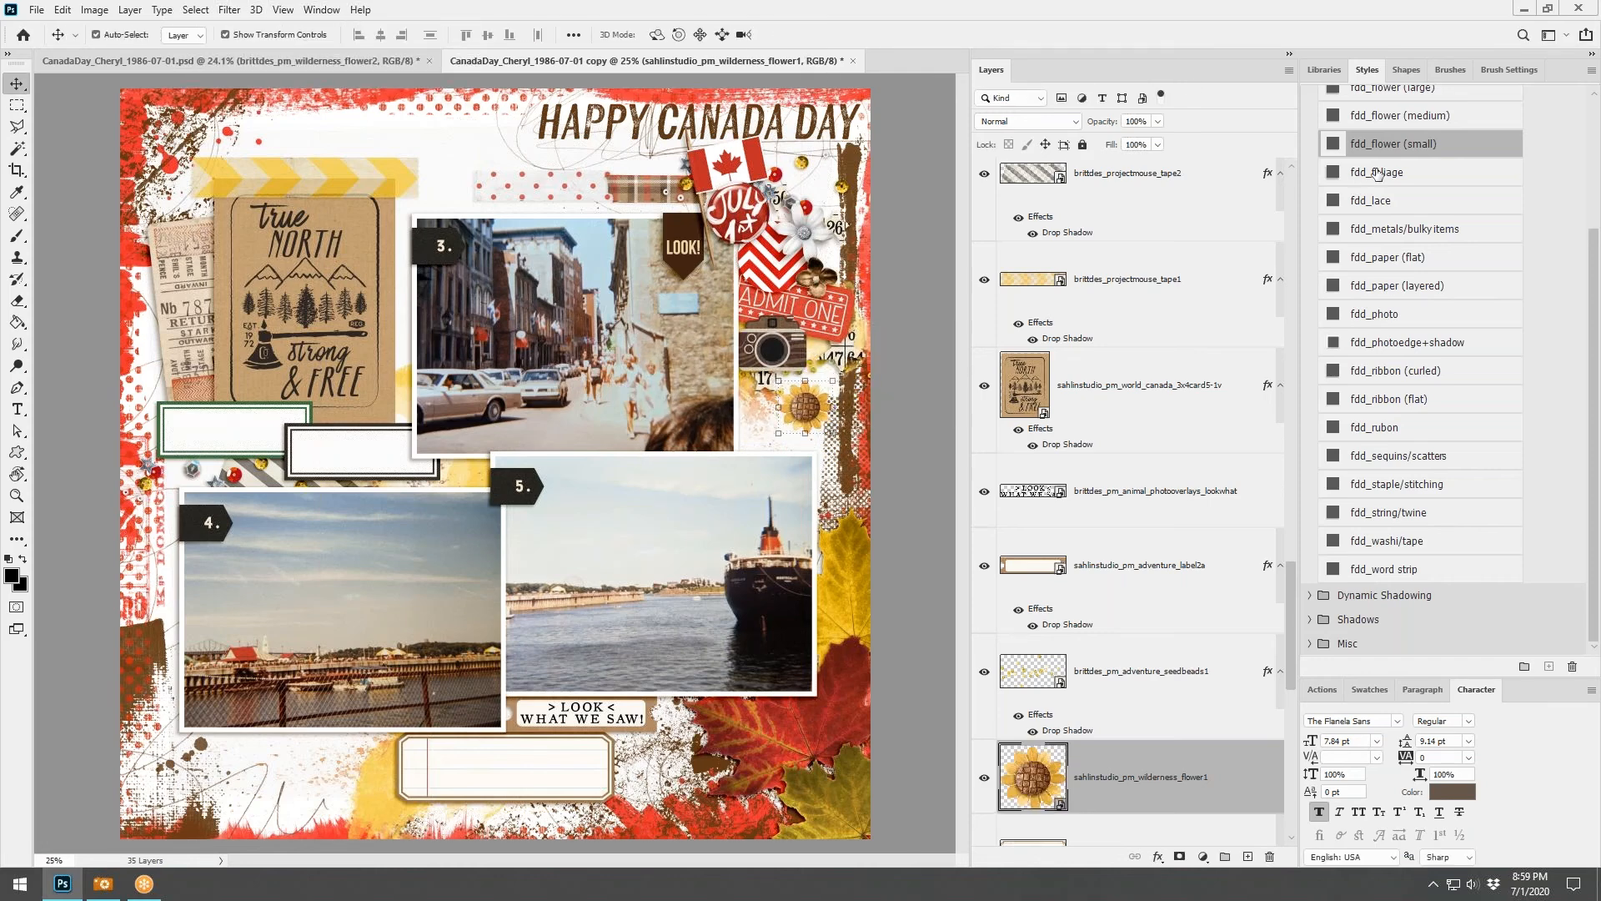
left_click(1386, 119)
left_click(1436, 144)
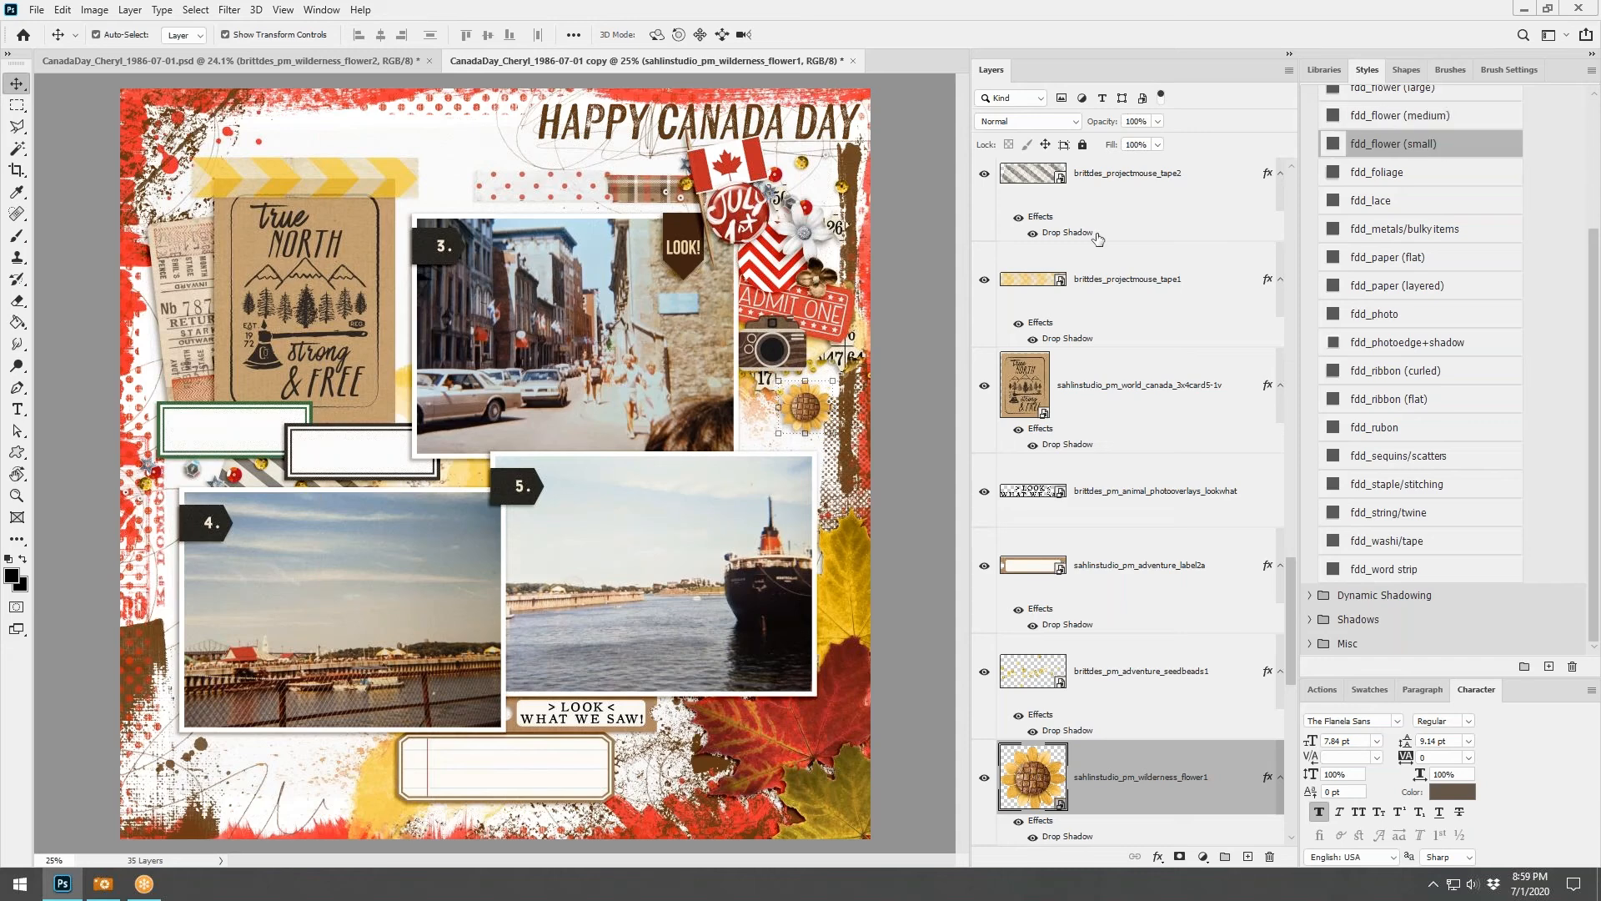
left_click_drag(802, 397, 809, 399)
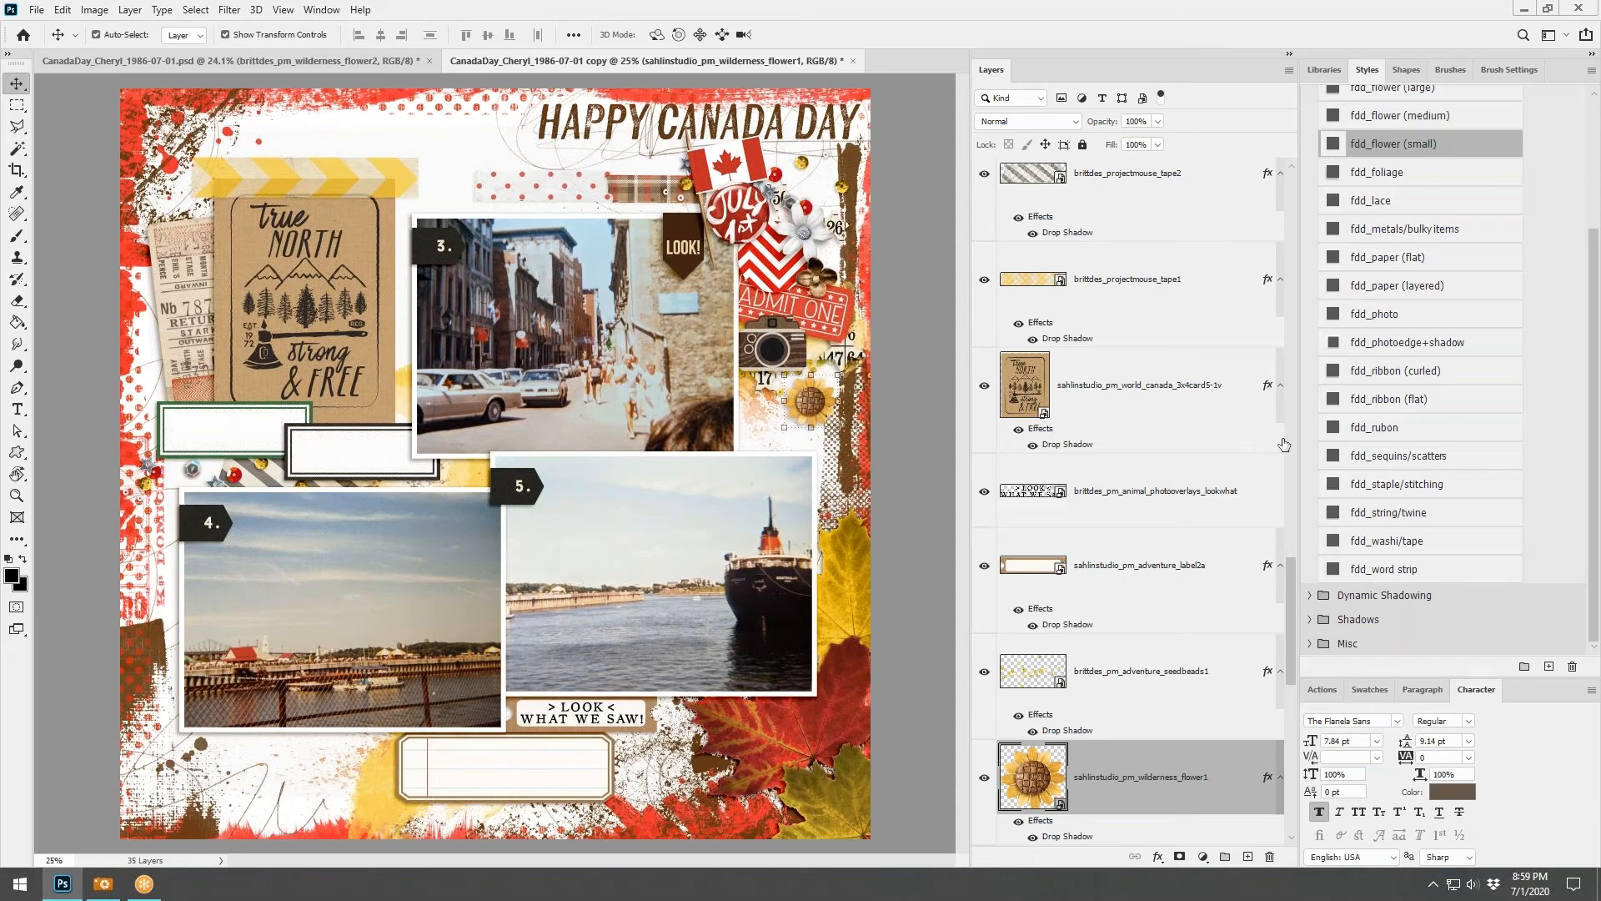
On the Oh Canada page, add sahlinstudio_pm_wilderness_flower3 over the hexagon journaler below the canada rocks strip, with the fdd_flower (small) style
key("F10")
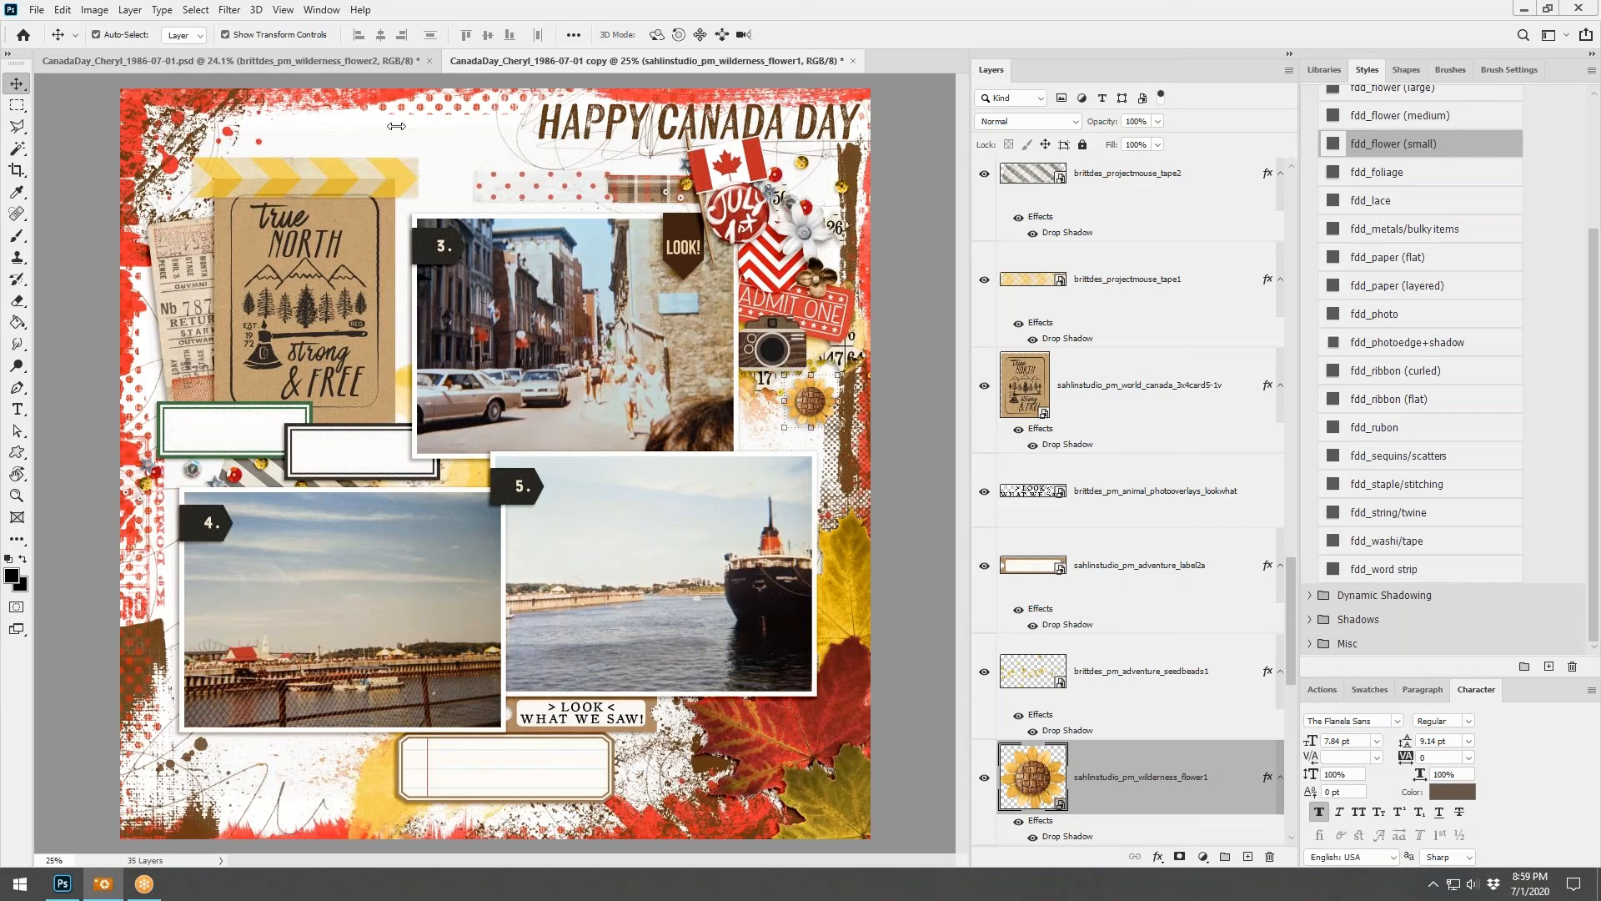
left_click(295, 70)
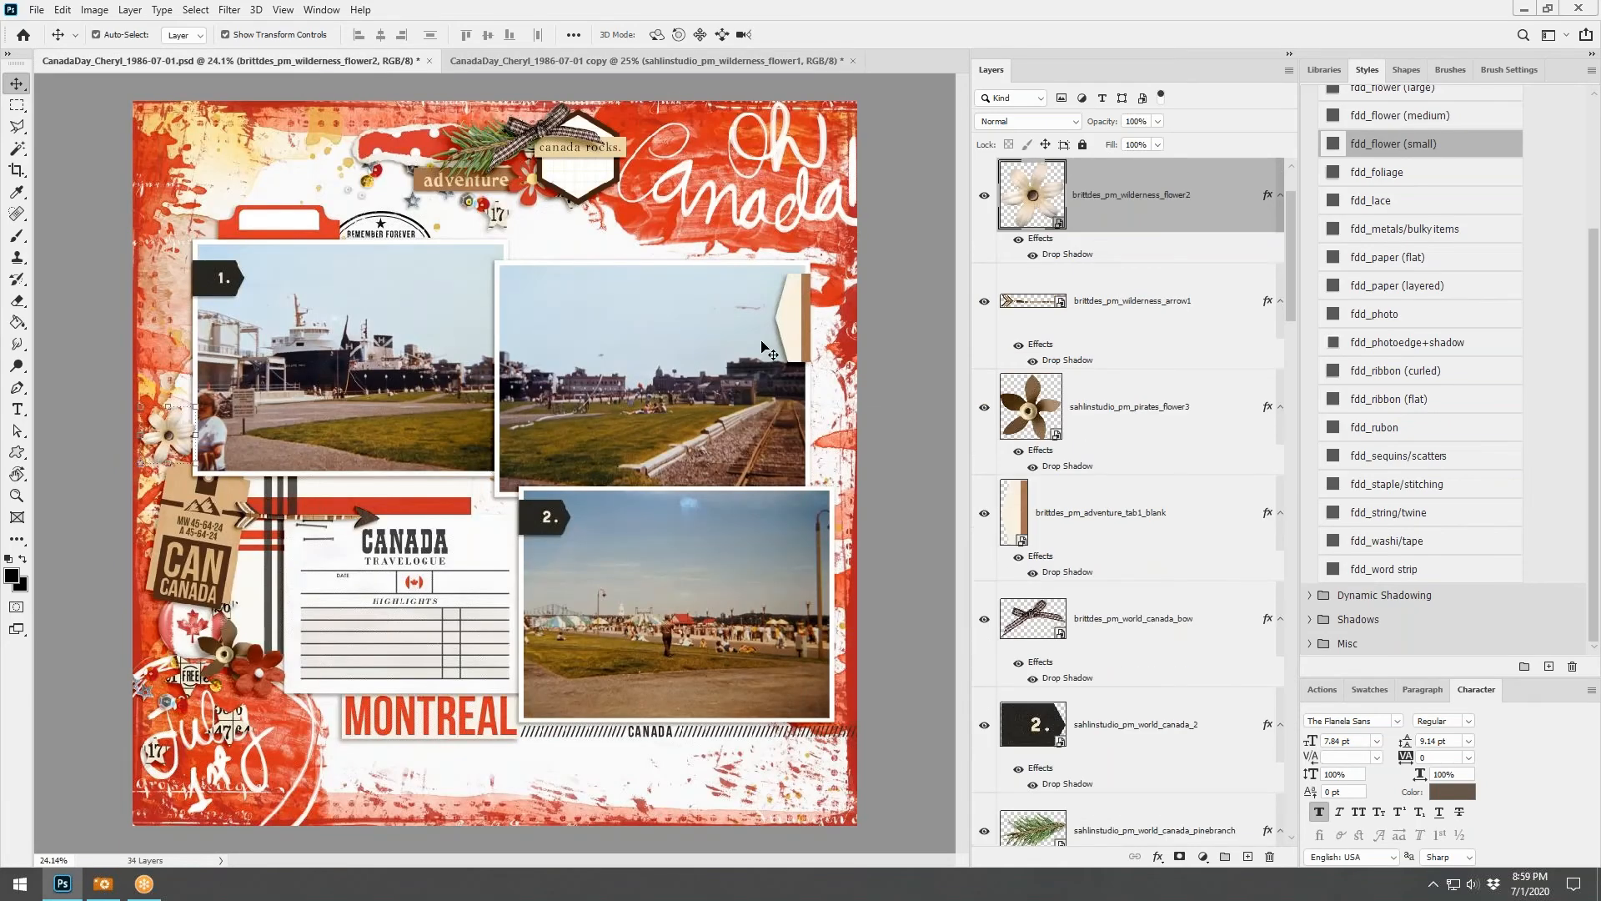
left_click_drag(1600, 400, 614, 346)
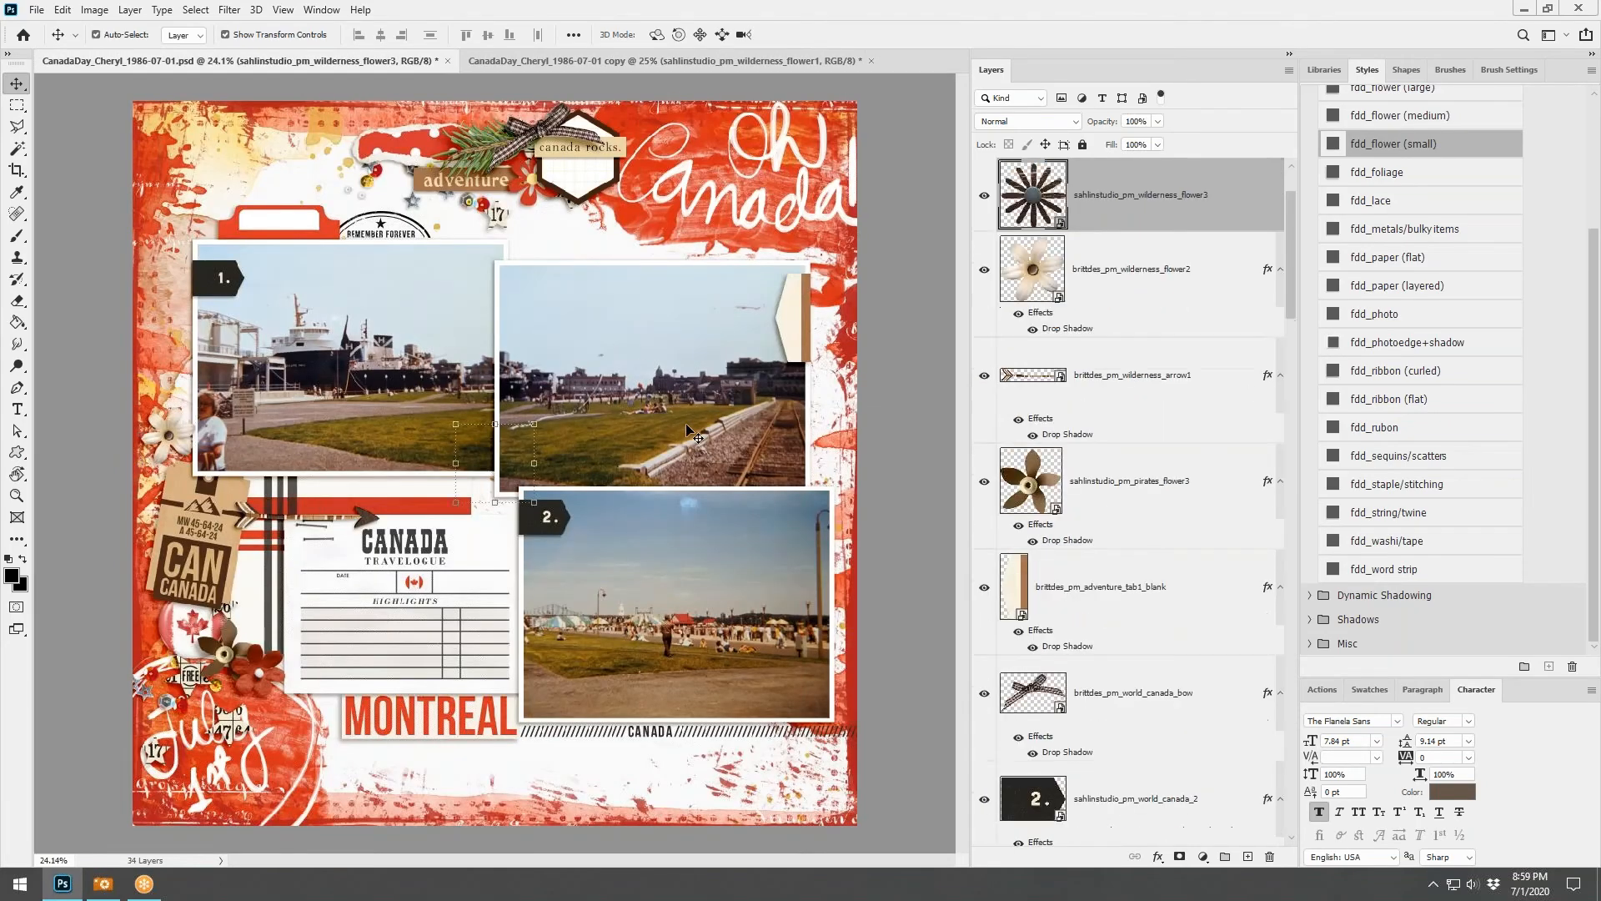
key("Return")
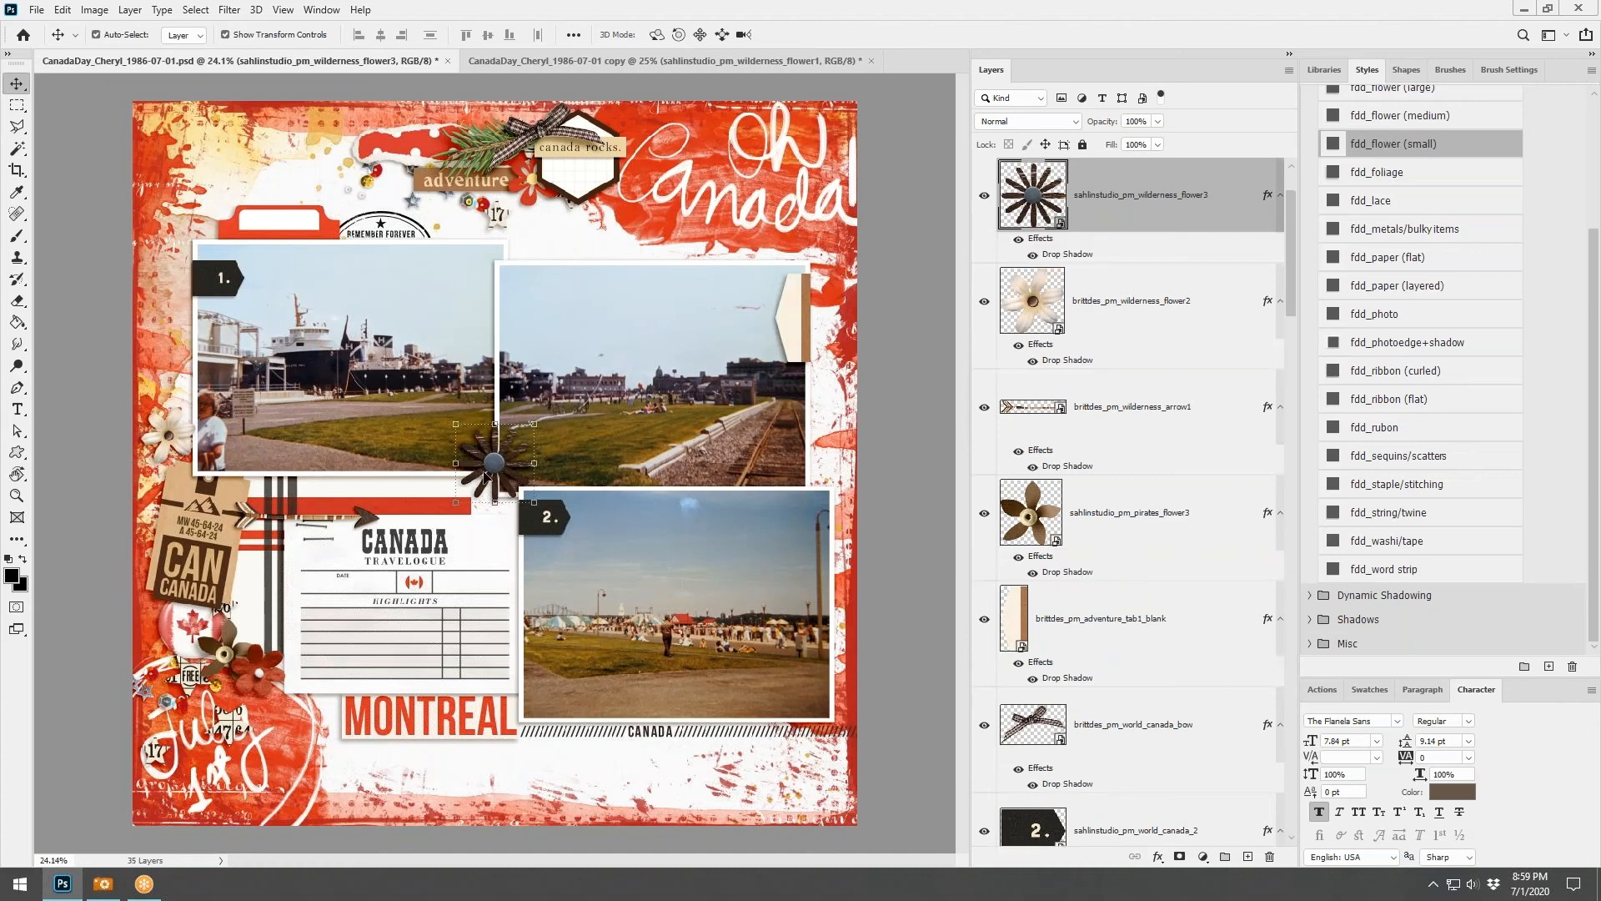
left_click_drag(462, 461, 606, 204)
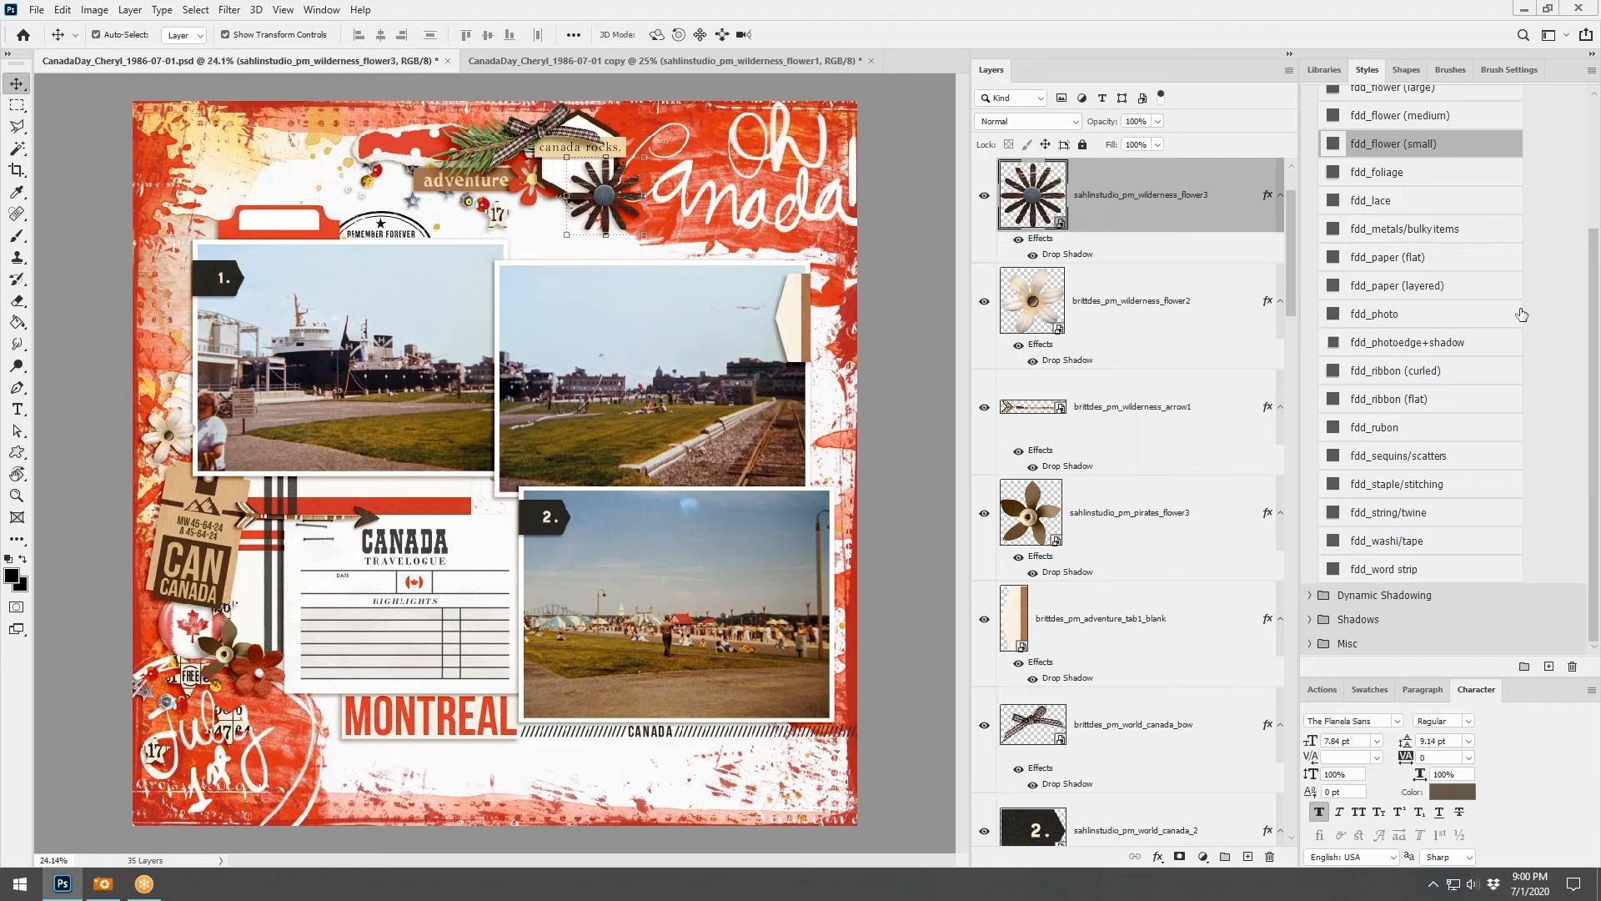
On the Happy Canada Day page, insert sahlinstudio_pm_wilderness_washitape1 above the brittdes_pm_animal_paint2 layers and place it beside the black-framed label
key("alt+Tab")
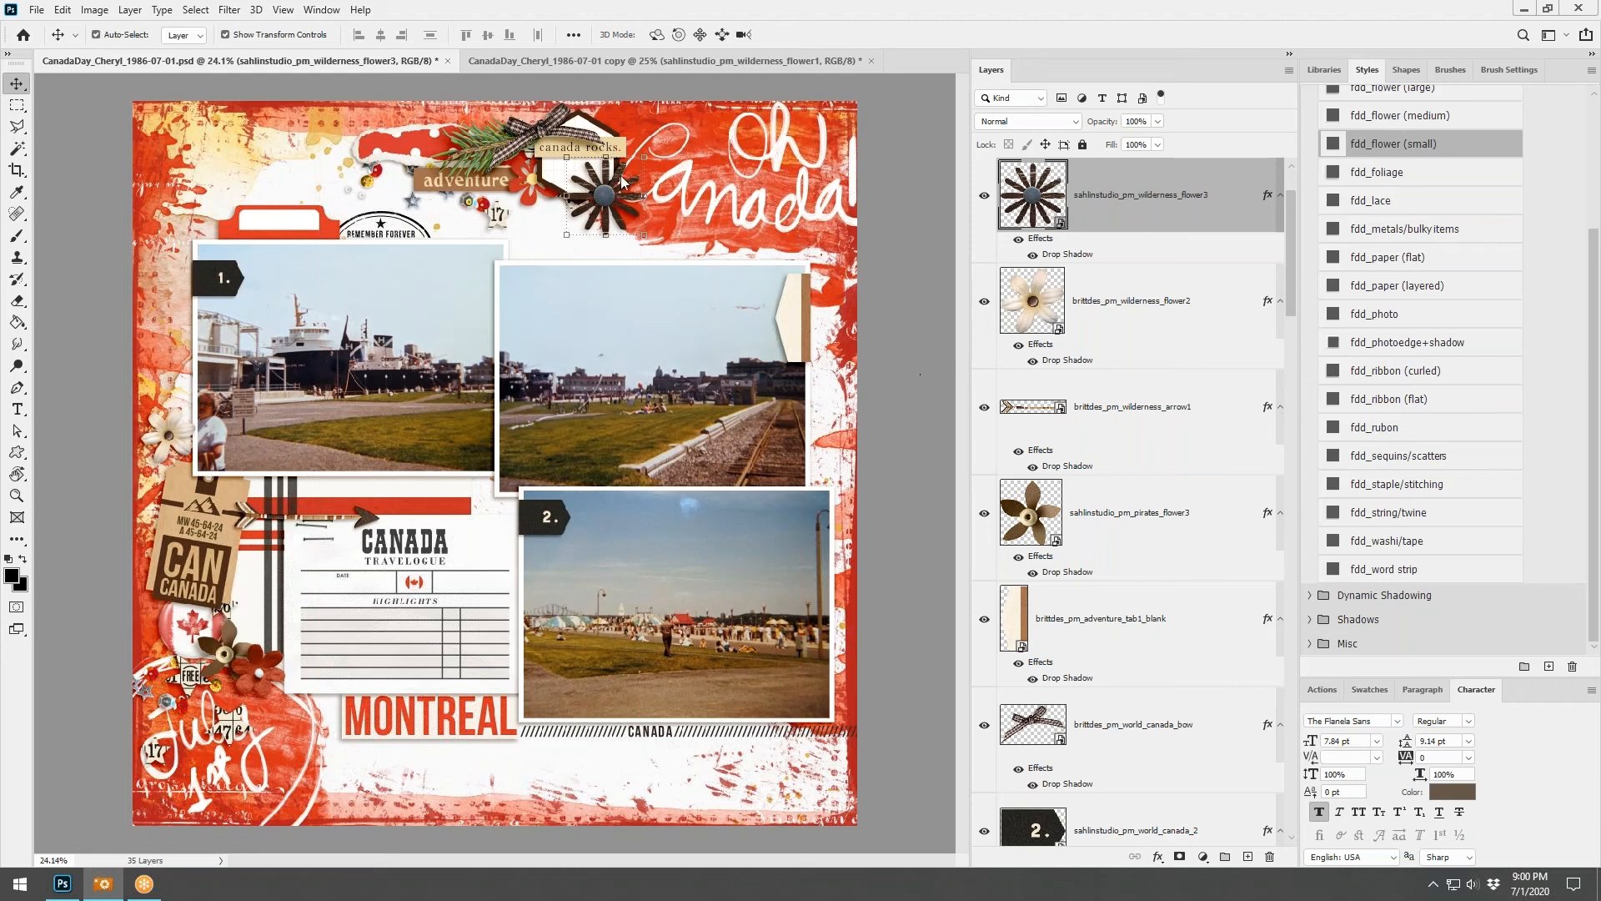
left_click(317, 66)
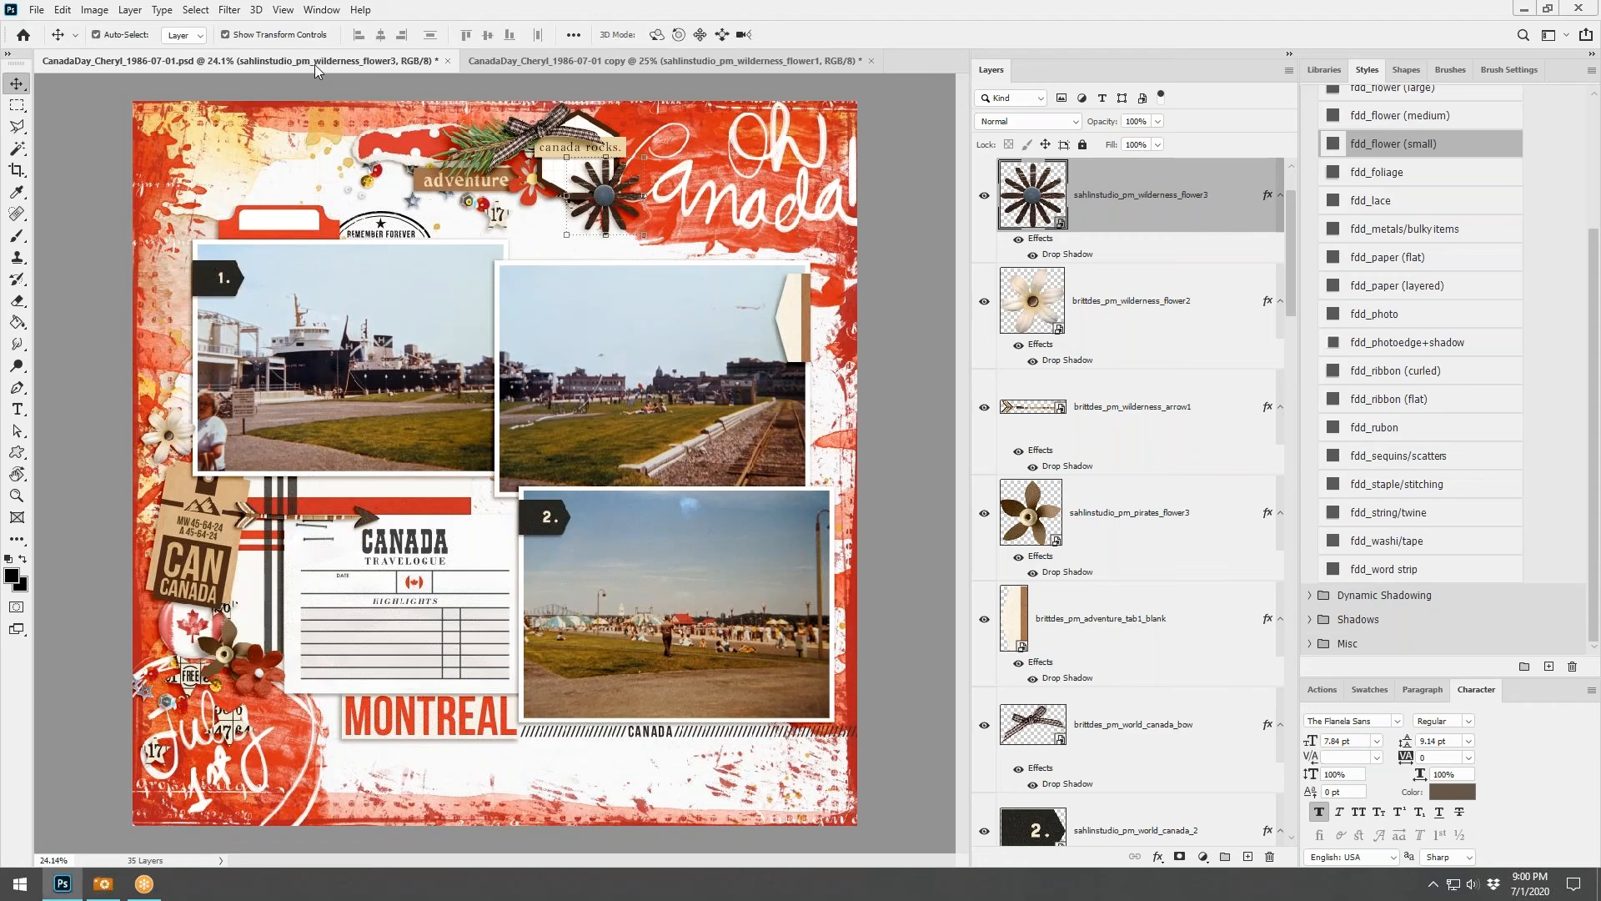
left_click(593, 59)
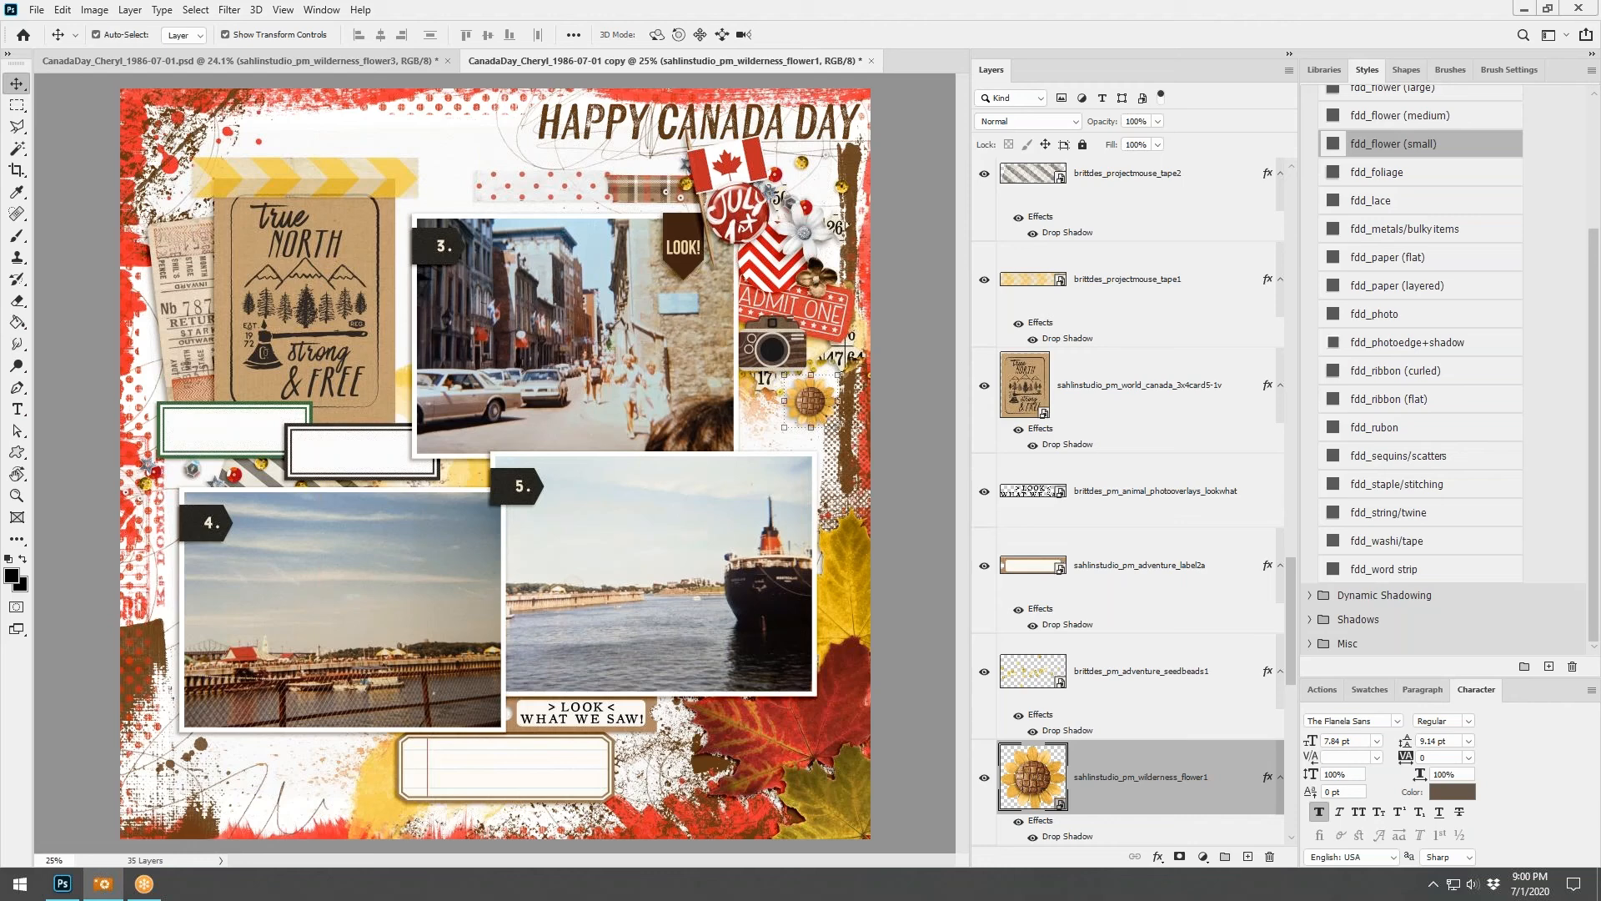
left_click(473, 477)
left_click(1132, 672)
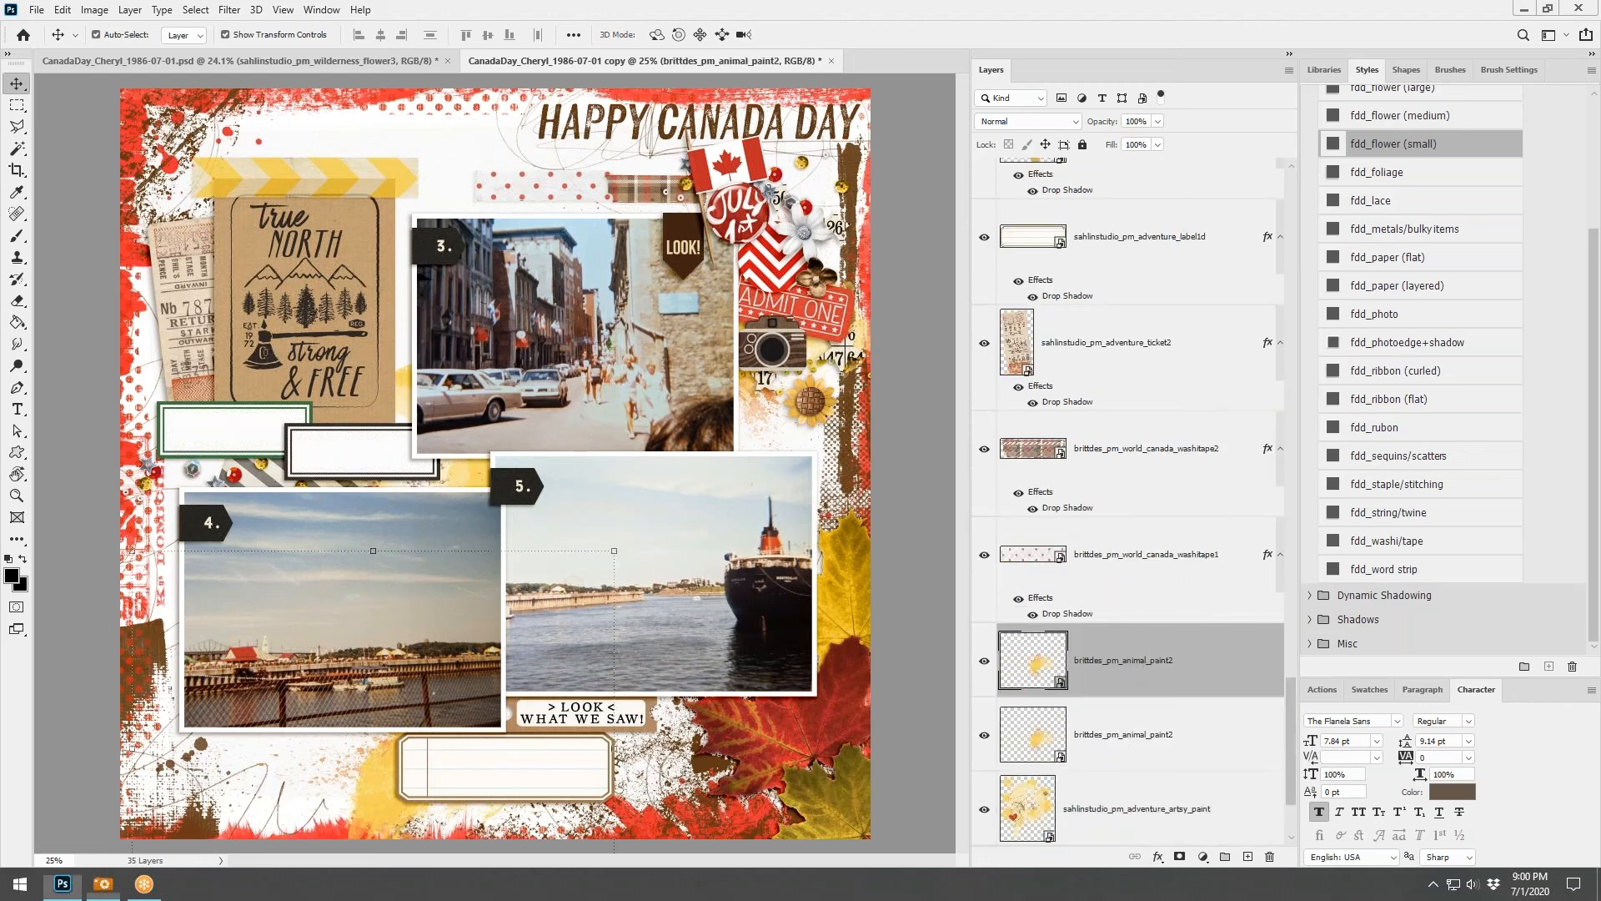
left_click_drag(628, 578, 549, 514)
left_click_drag(466, 468, 422, 478)
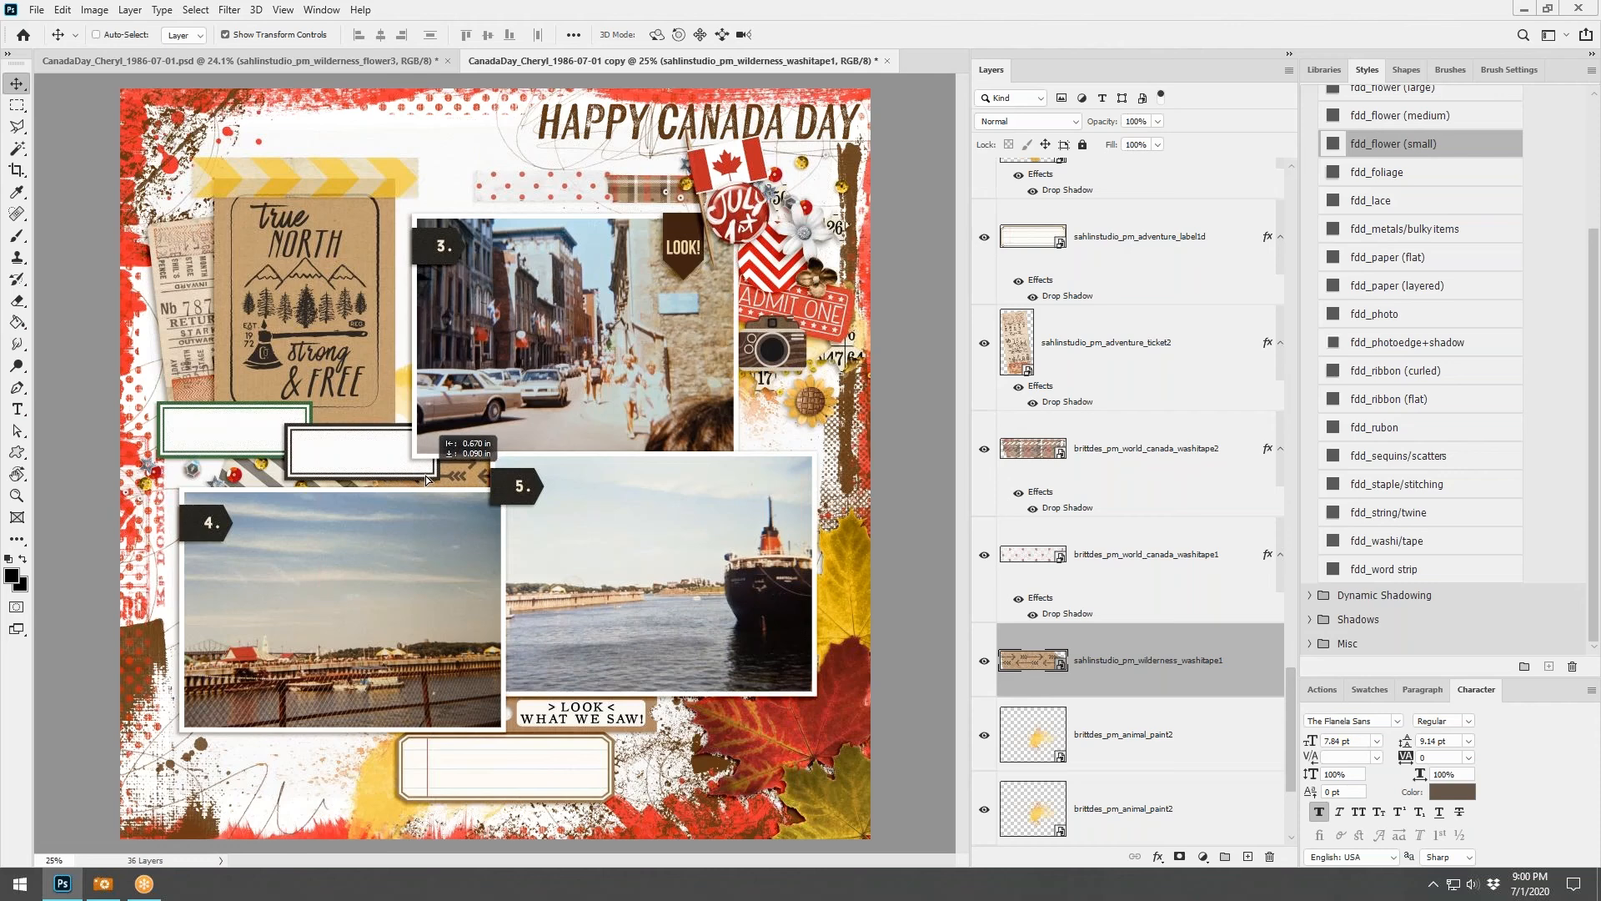
Adjust the arrow washi tape between the black-framed label and photo 5, and apply the fdd_washi/tape style
left_click(432, 477, "ctrl")
left_click(455, 475)
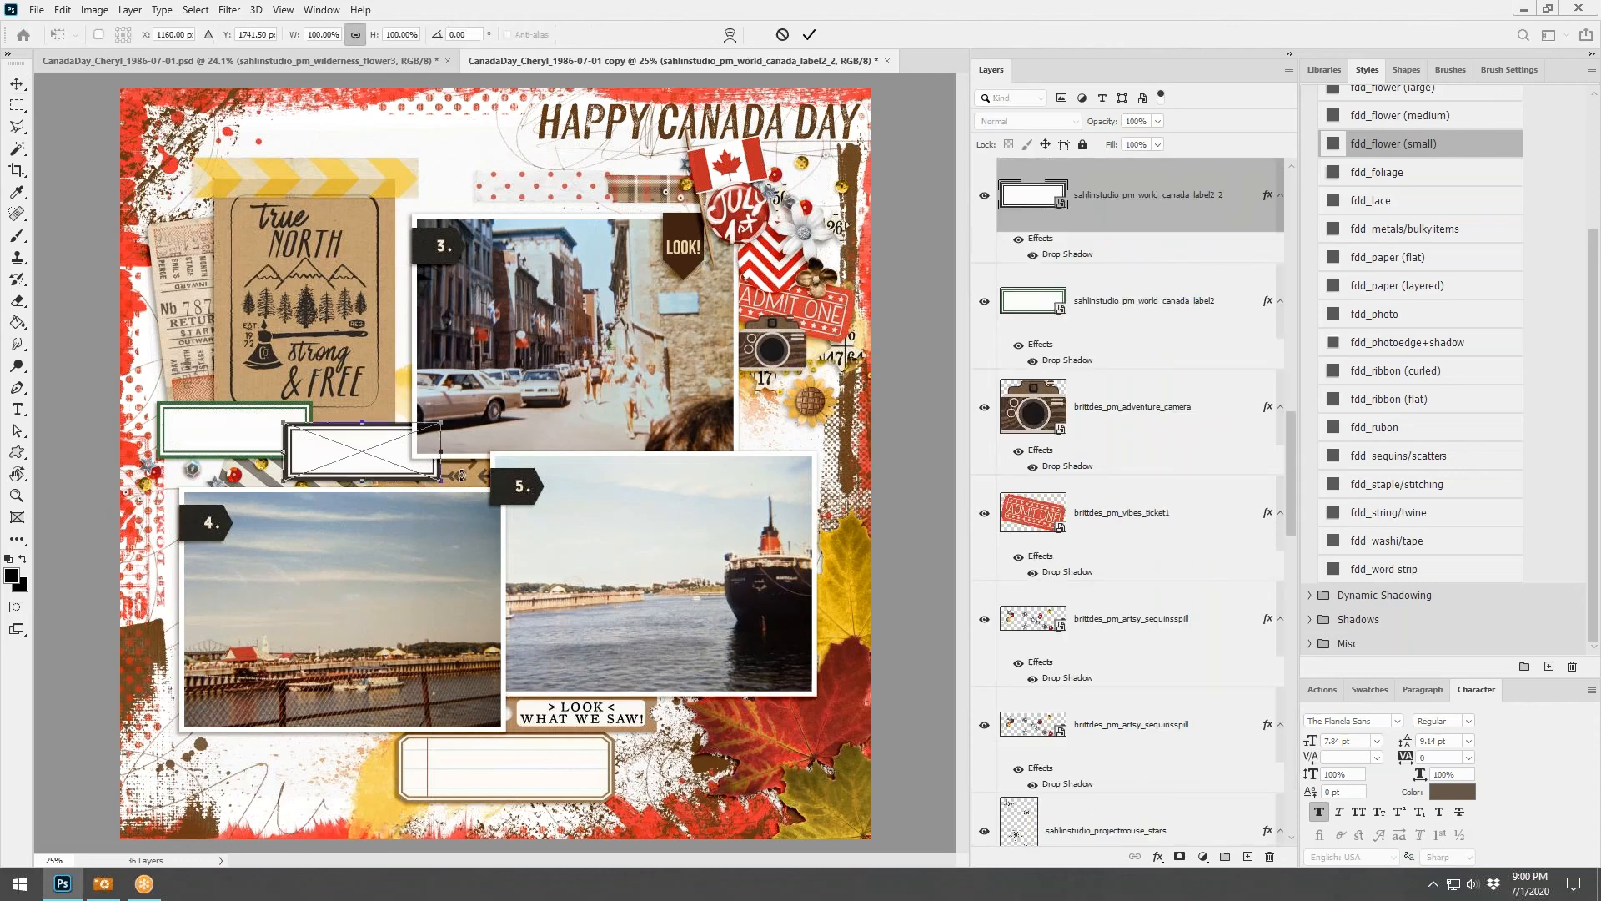
left_click(783, 35)
left_click_drag(474, 469, 484, 480)
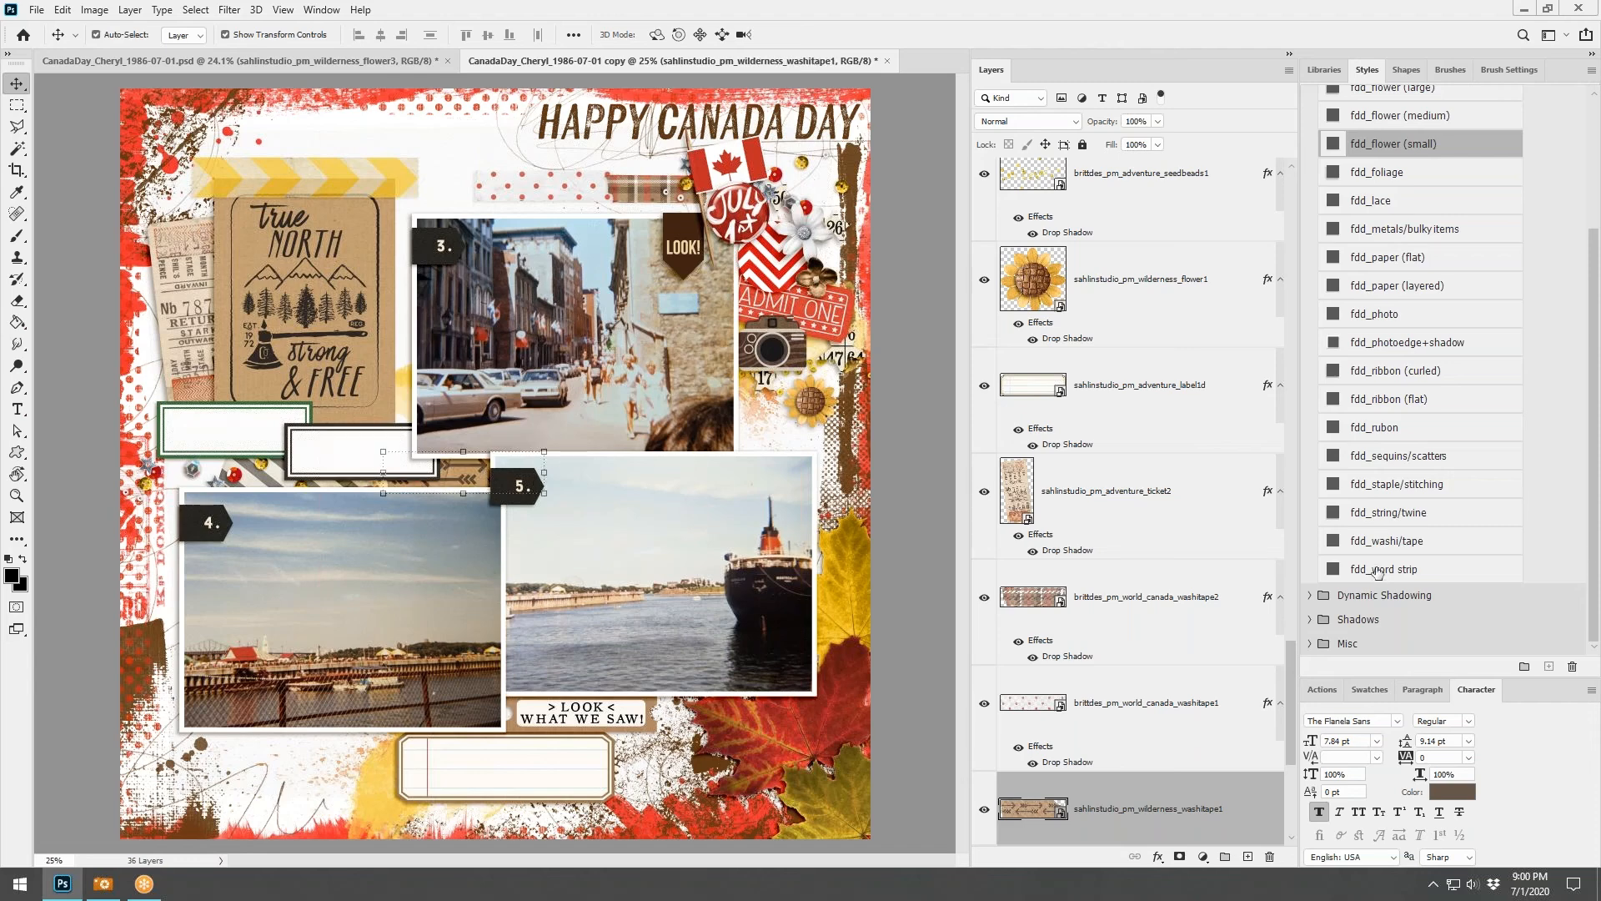
left_click(1368, 541)
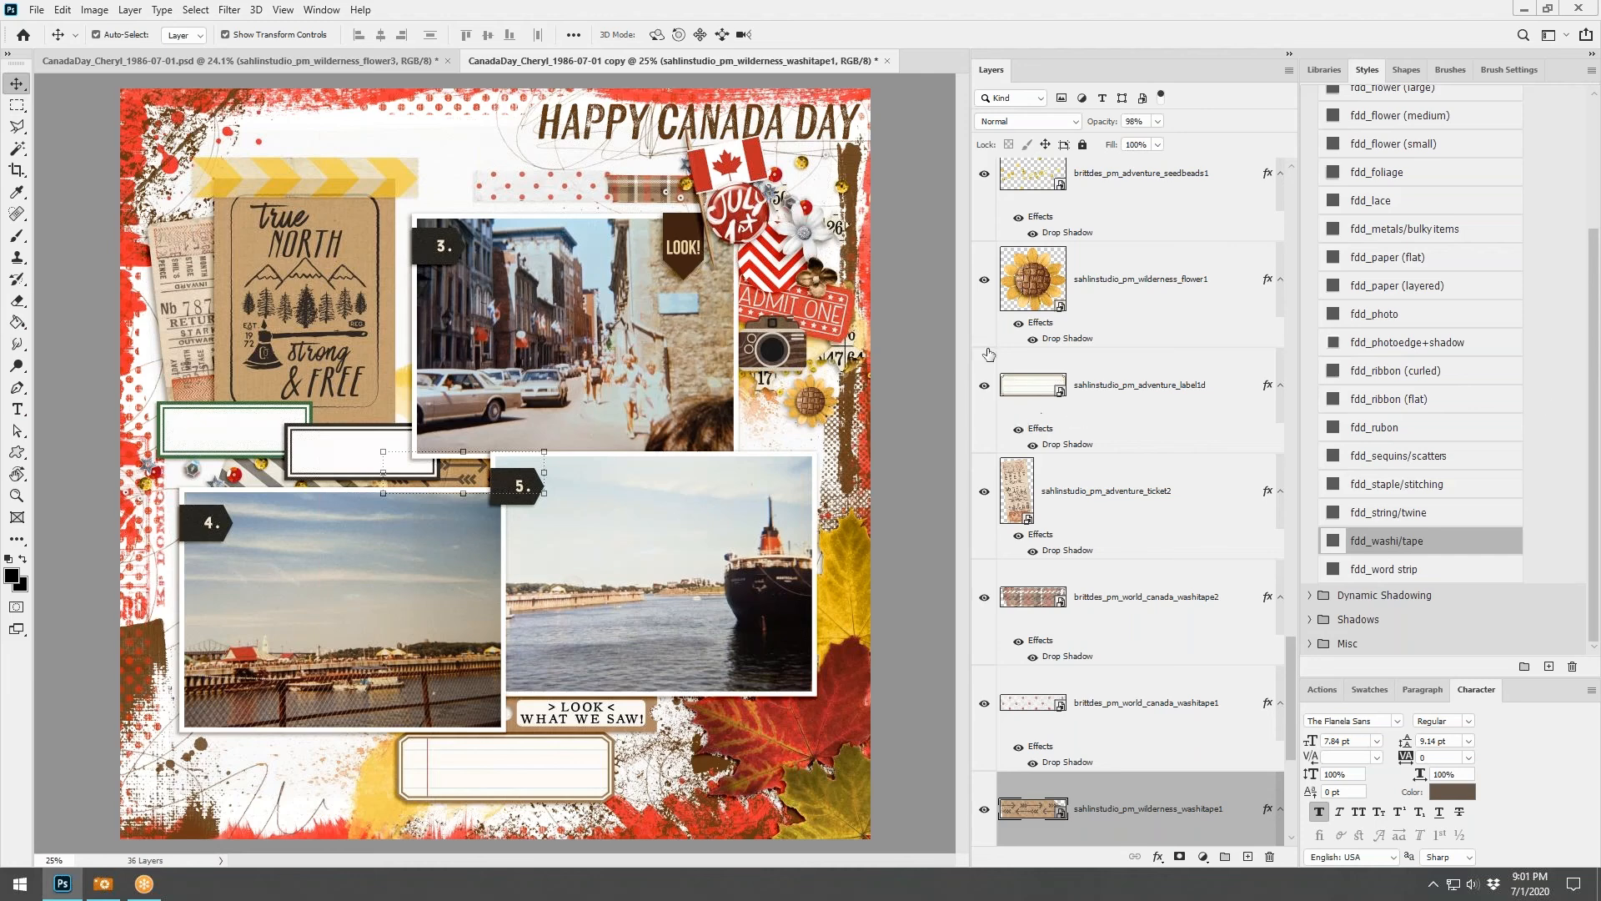
left_click(926, 302)
Copy the pine branch from the Oh Canada page to the Happy Canada Day page, rotated upright below the camera
left_click(416, 61)
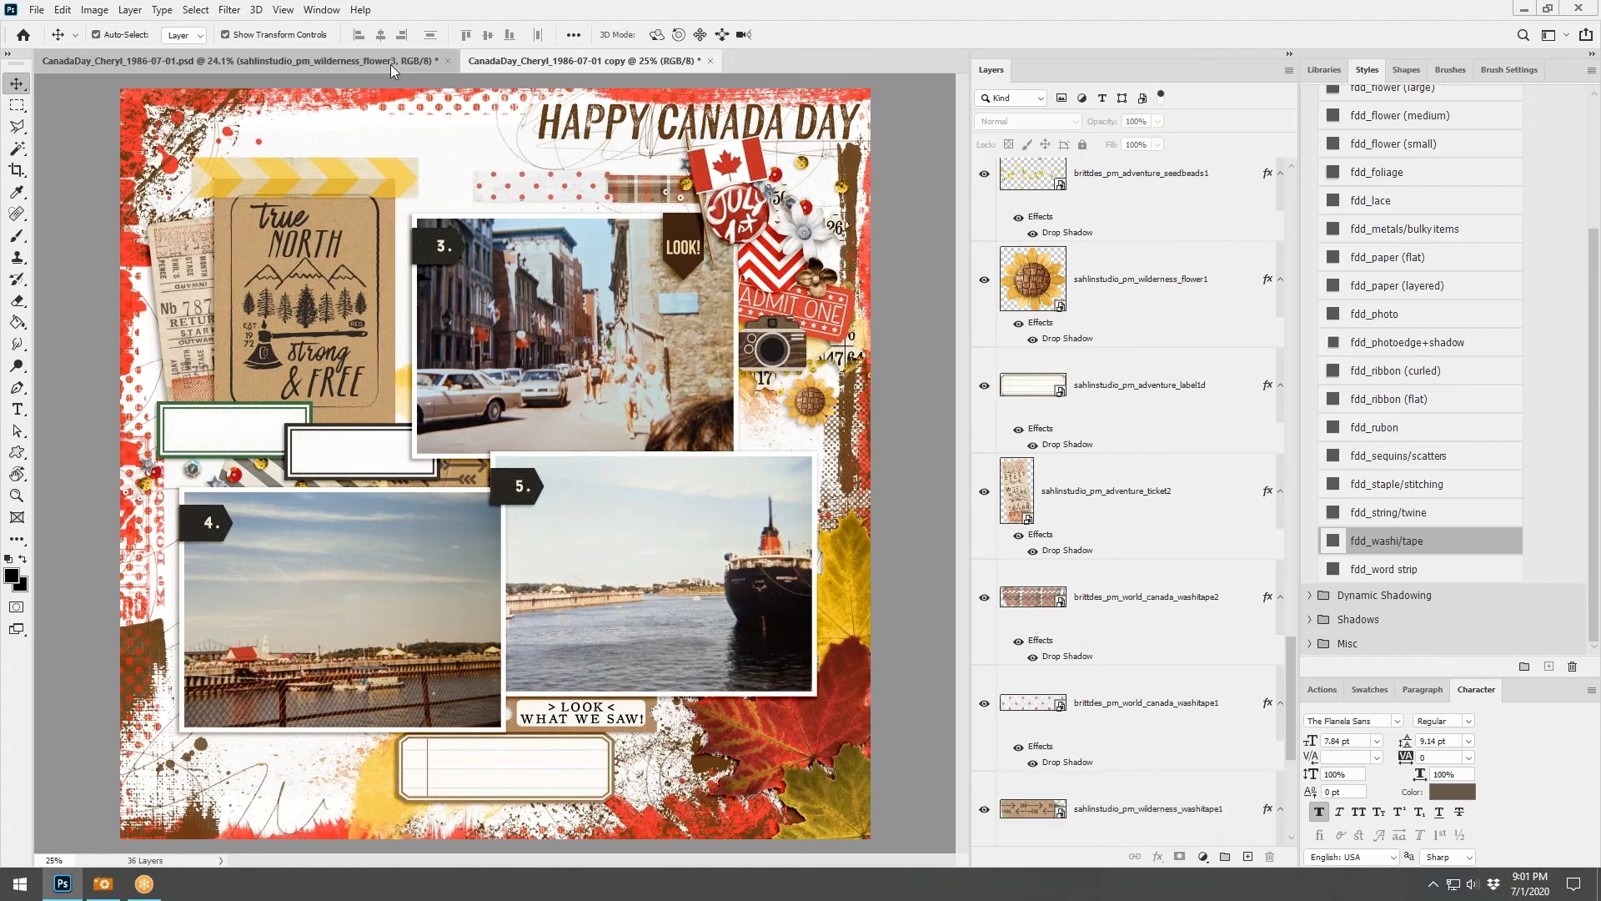
left_click(478, 148)
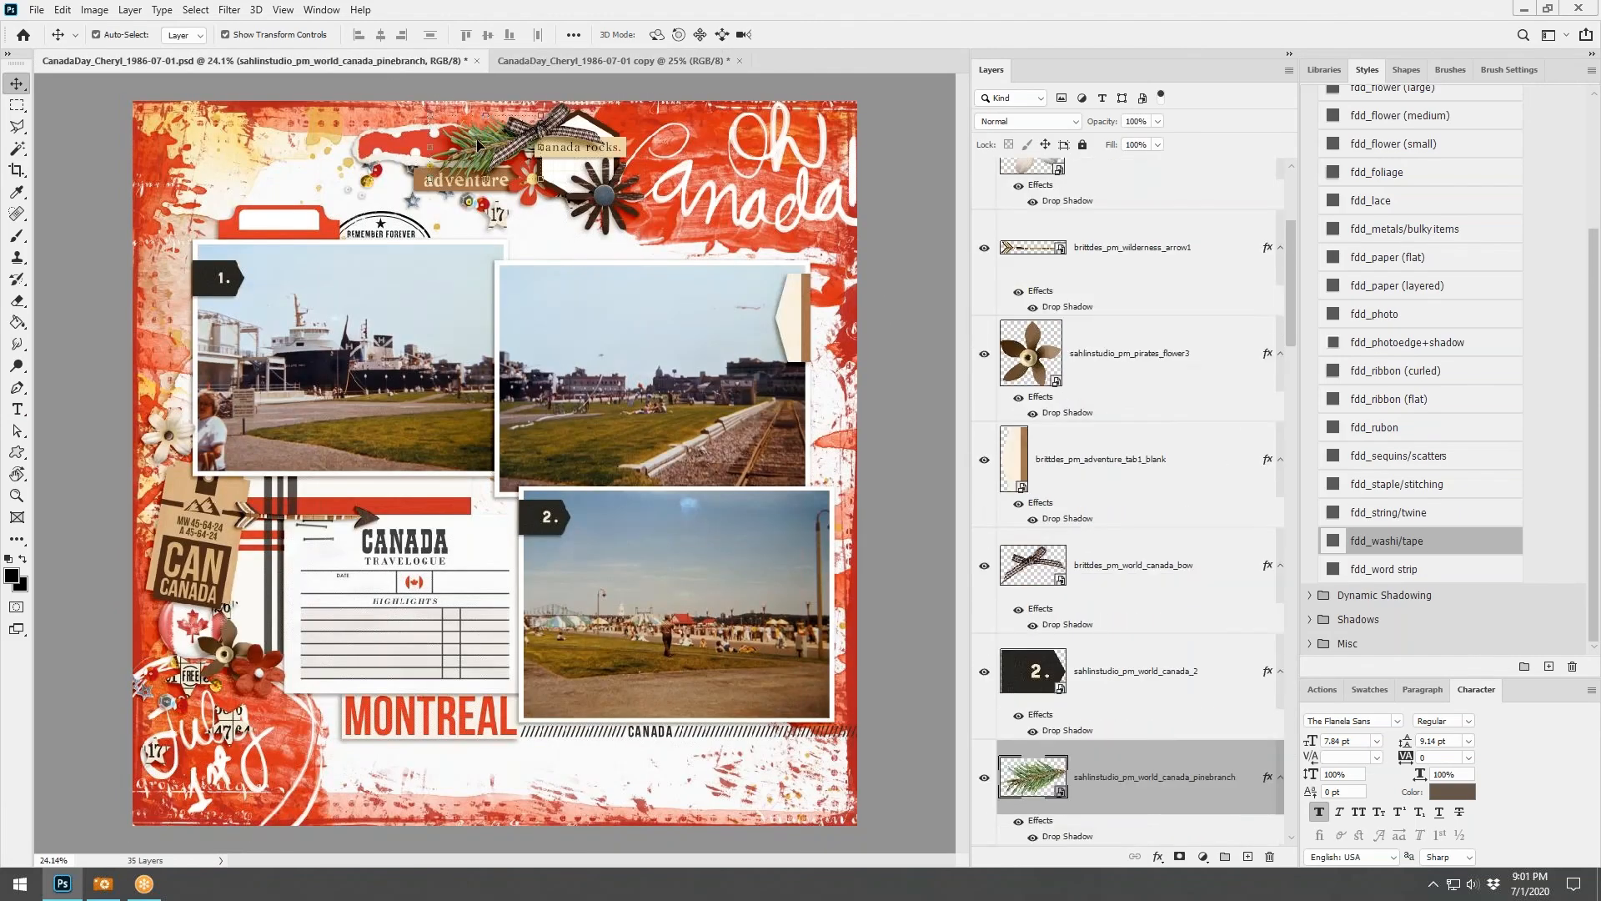
left_click_drag(478, 147, 782, 379)
left_click(809, 34)
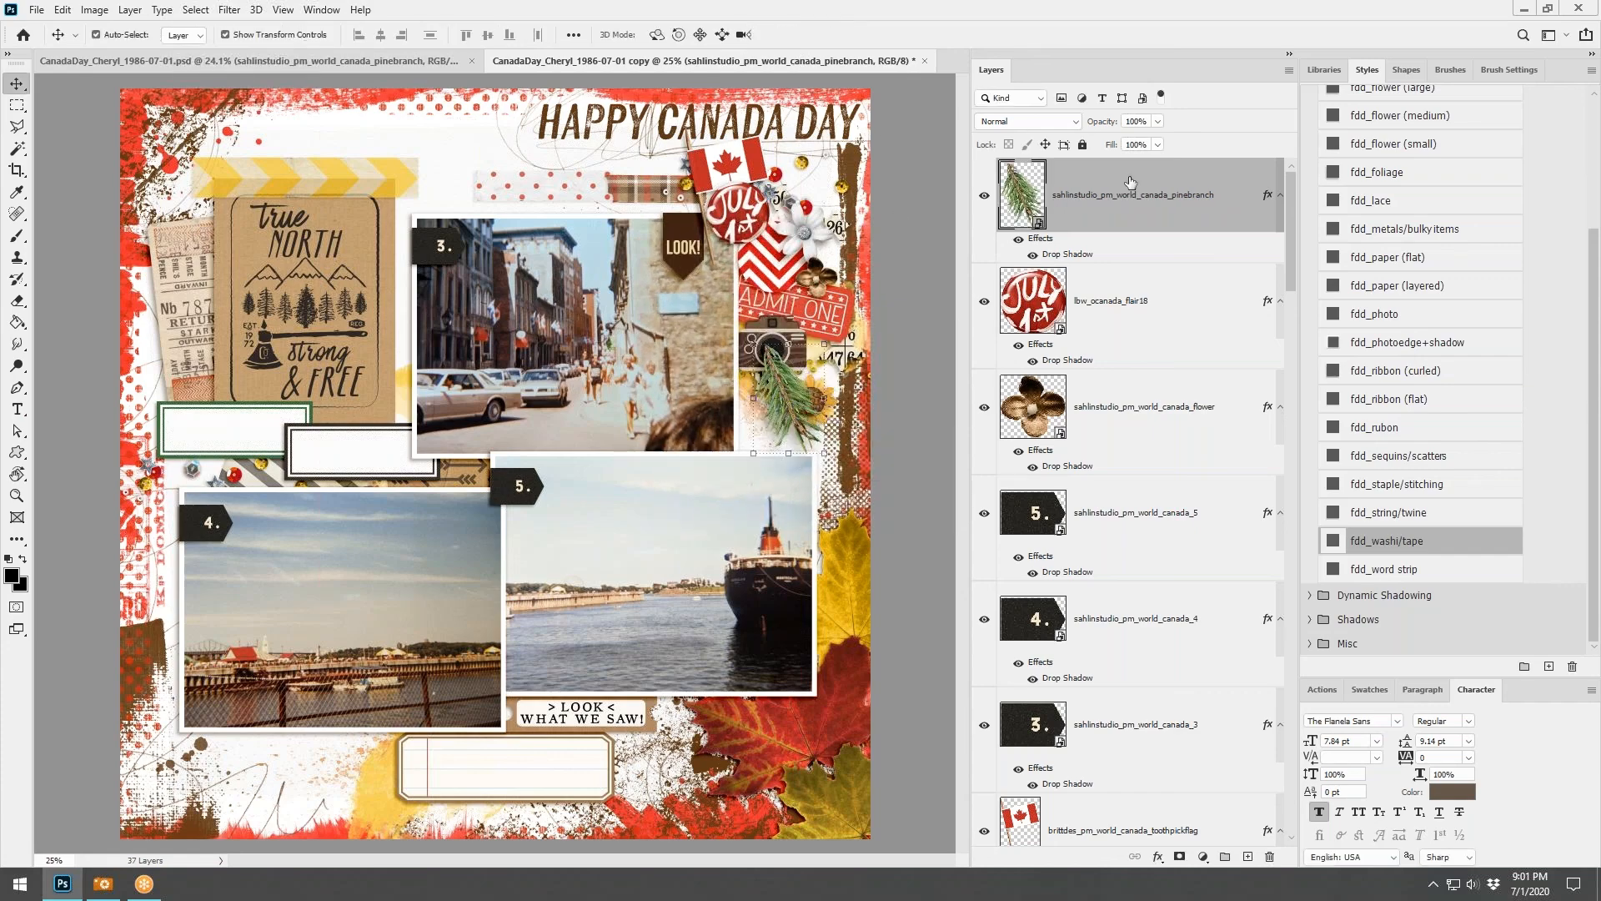
Apply fdd_foliage to the pine branch, move its layer below brittdes_projectmouse_tape1, and tuck it between photo 3 and the sunflower
left_click_drag(1133, 192, 1121, 672)
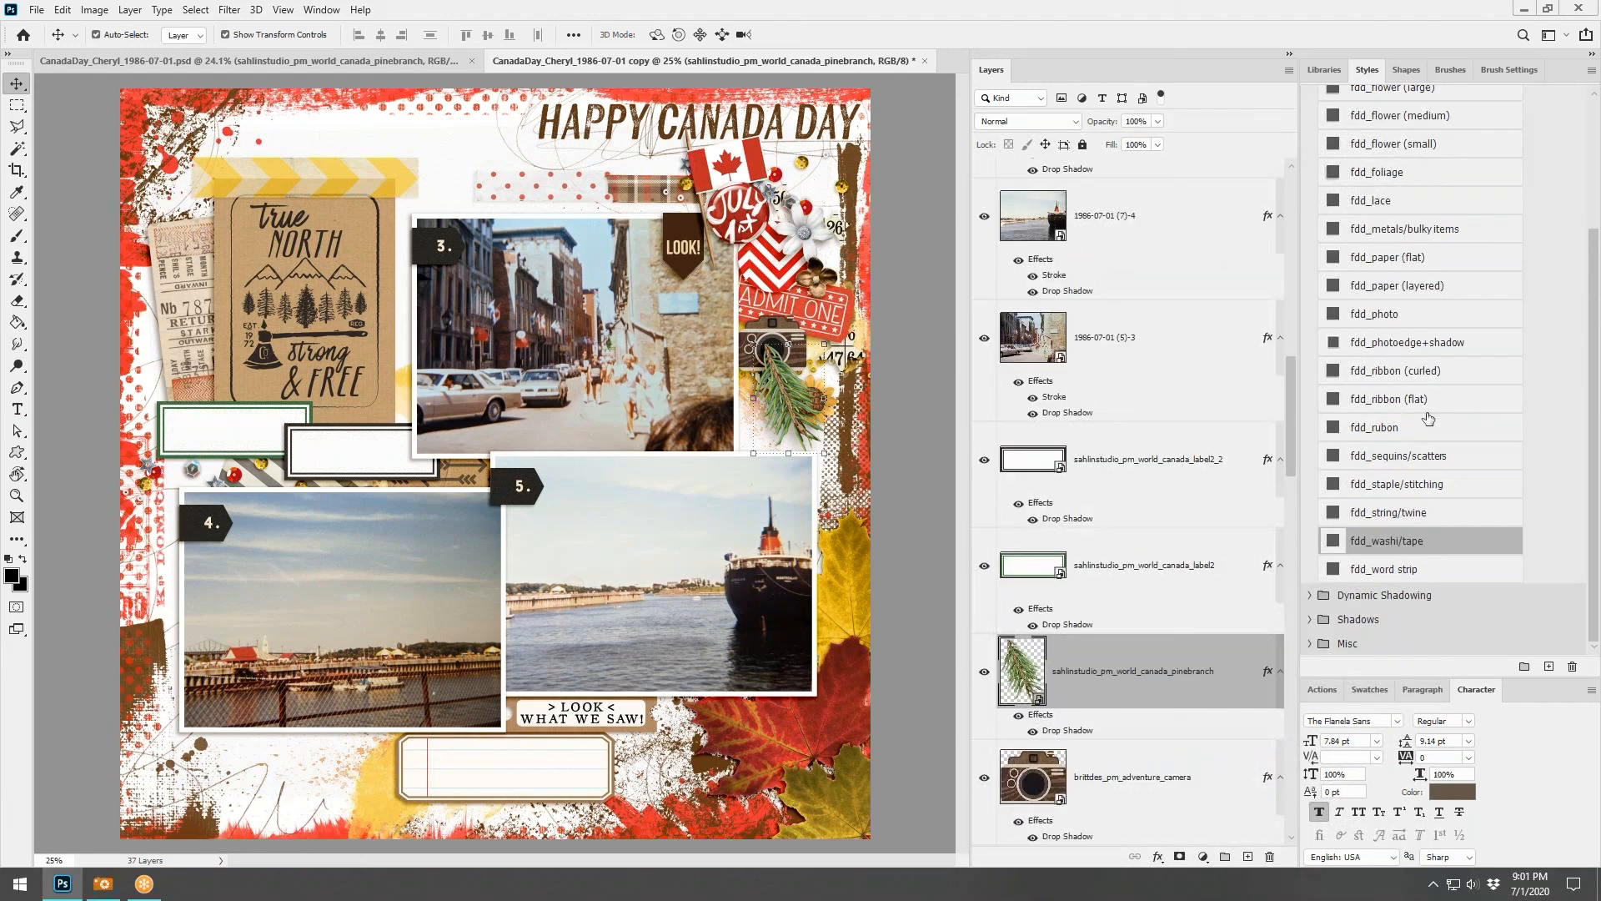
left_click(1381, 175)
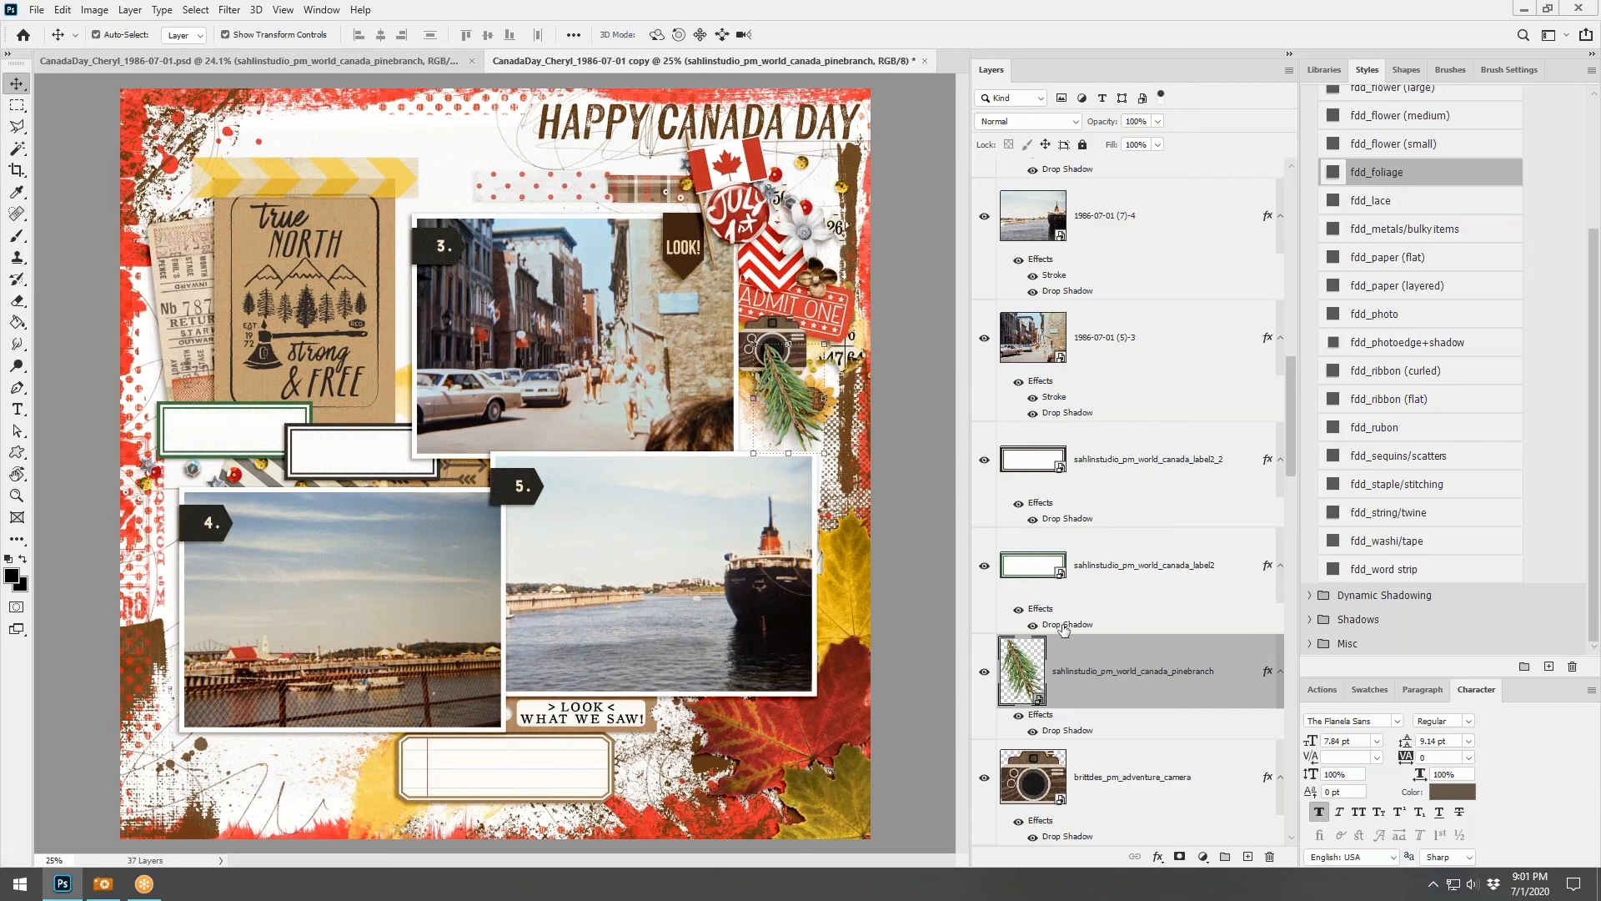
left_click_drag(1064, 663, 1086, 716)
mouse_move(785, 401)
left_mouse_down()
mouse_move(767, 406)
mouse_move(759, 386)
left_mouse_up()
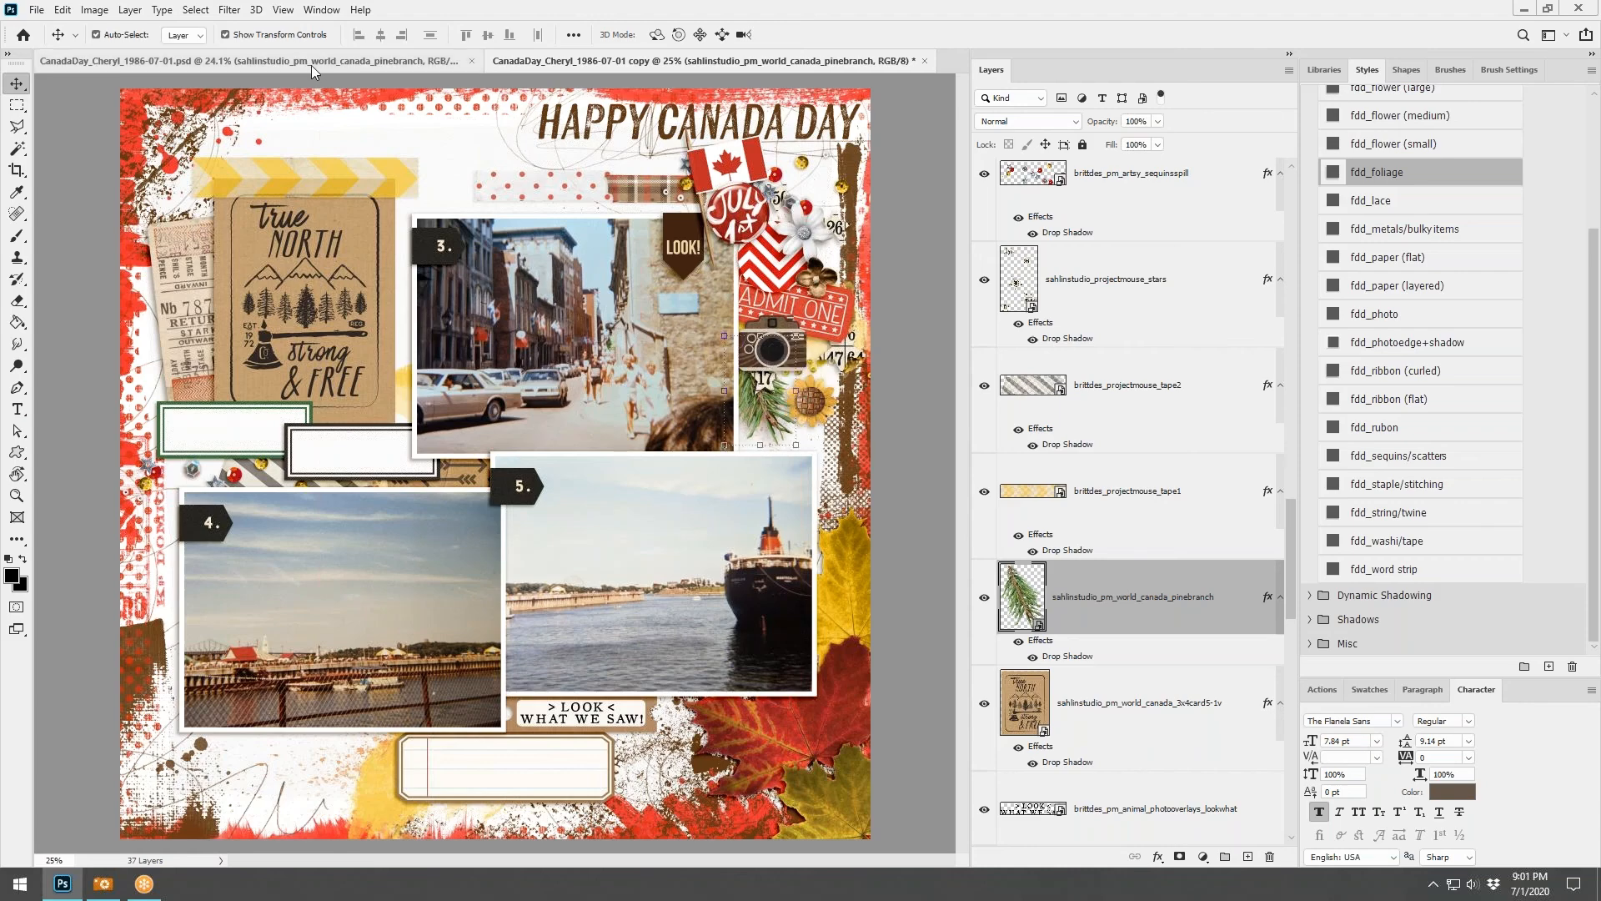
Copy the green-framed label to the Oh Canada page, tucked behind the Travelogue card with its layer directly below MONTREAL
left_click(312, 67)
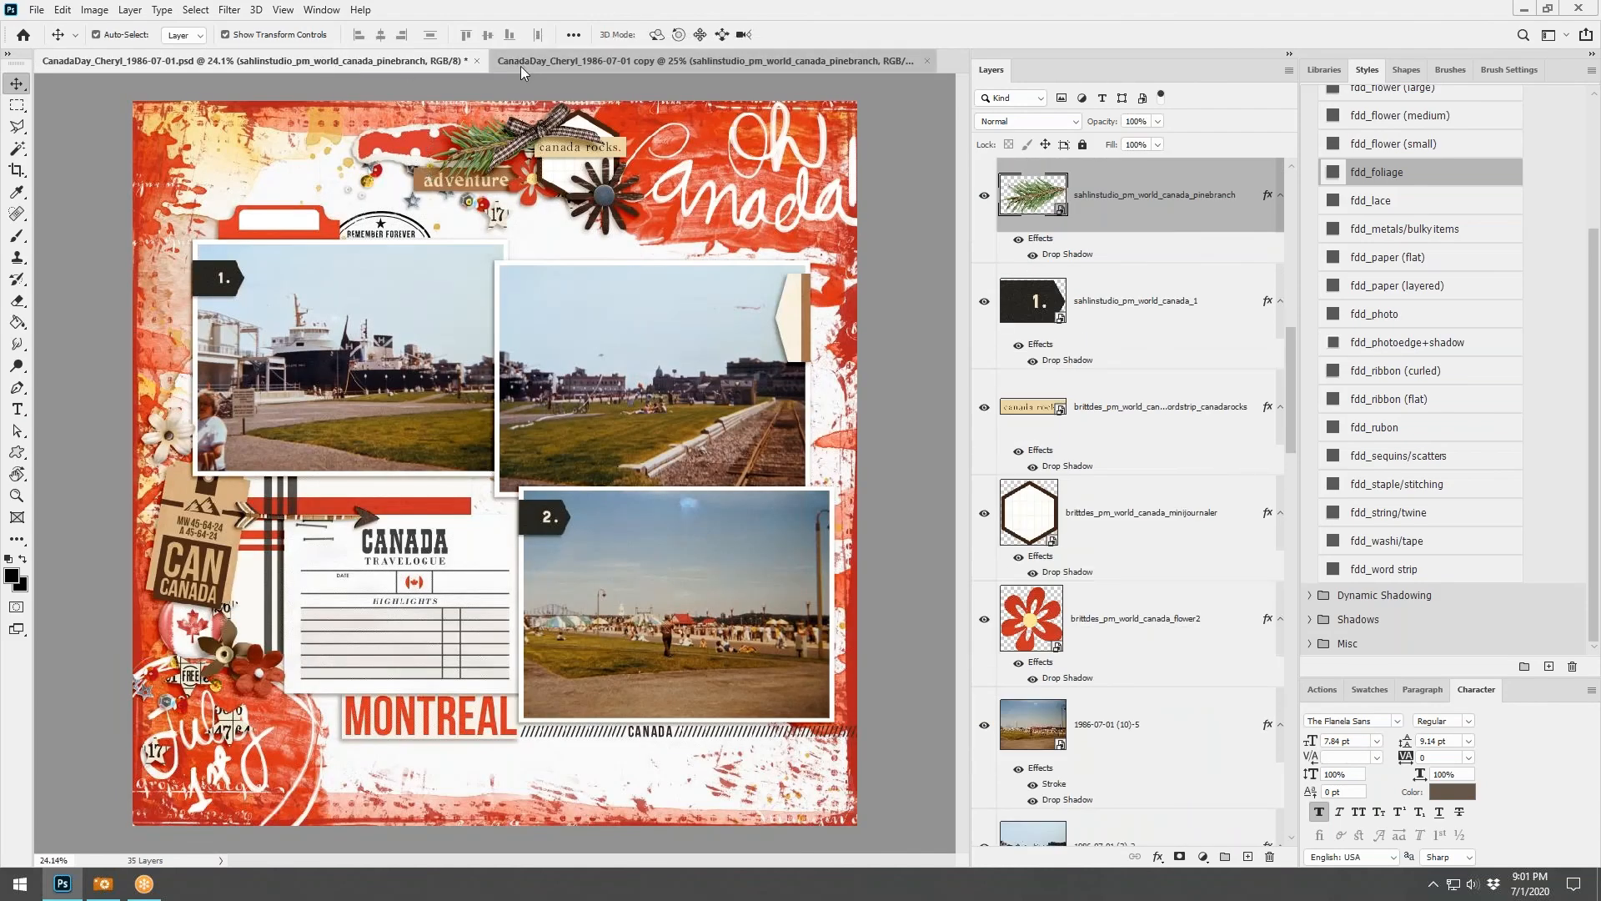
left_click(520, 65)
left_click_drag(221, 434, 374, 710)
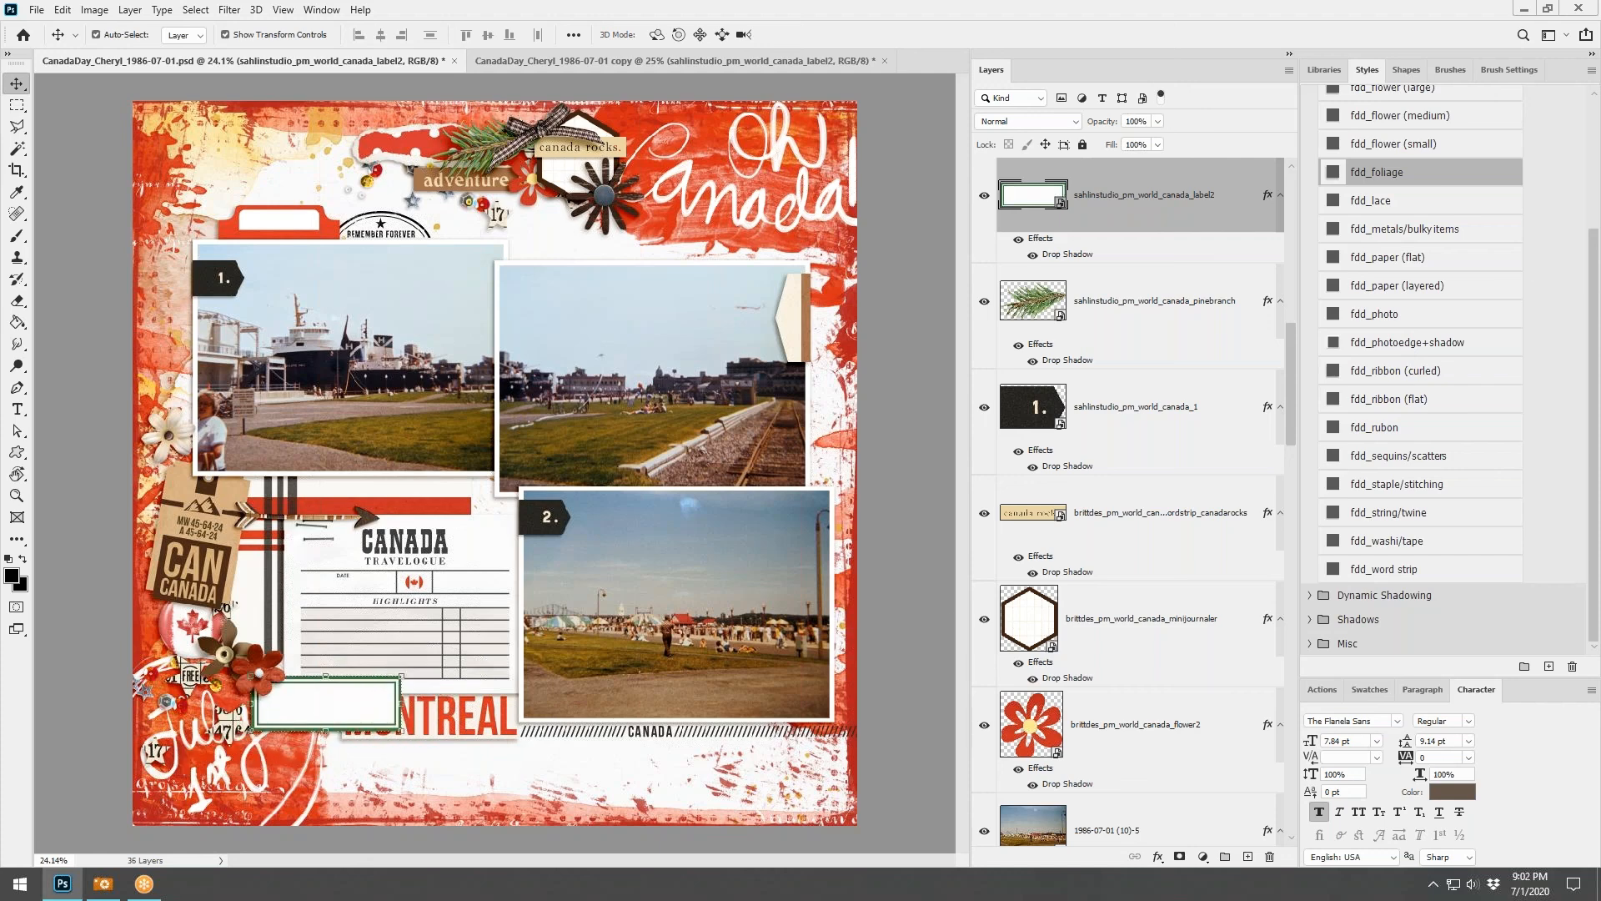
left_click_drag(1097, 206, 1119, 753)
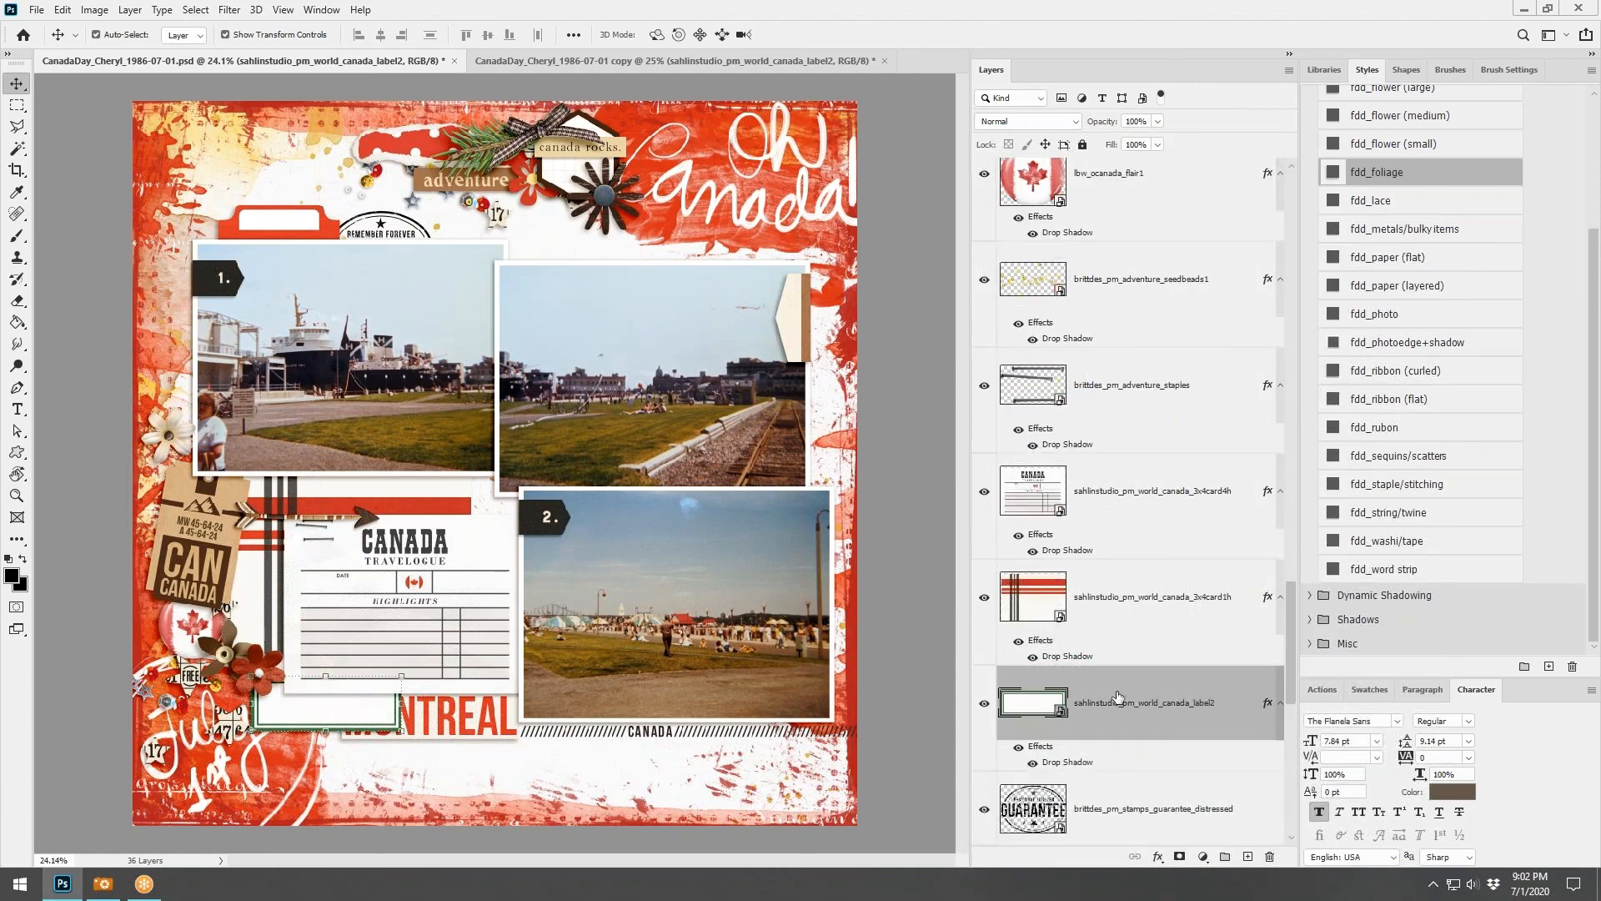
left_click_drag(1118, 699, 1109, 467)
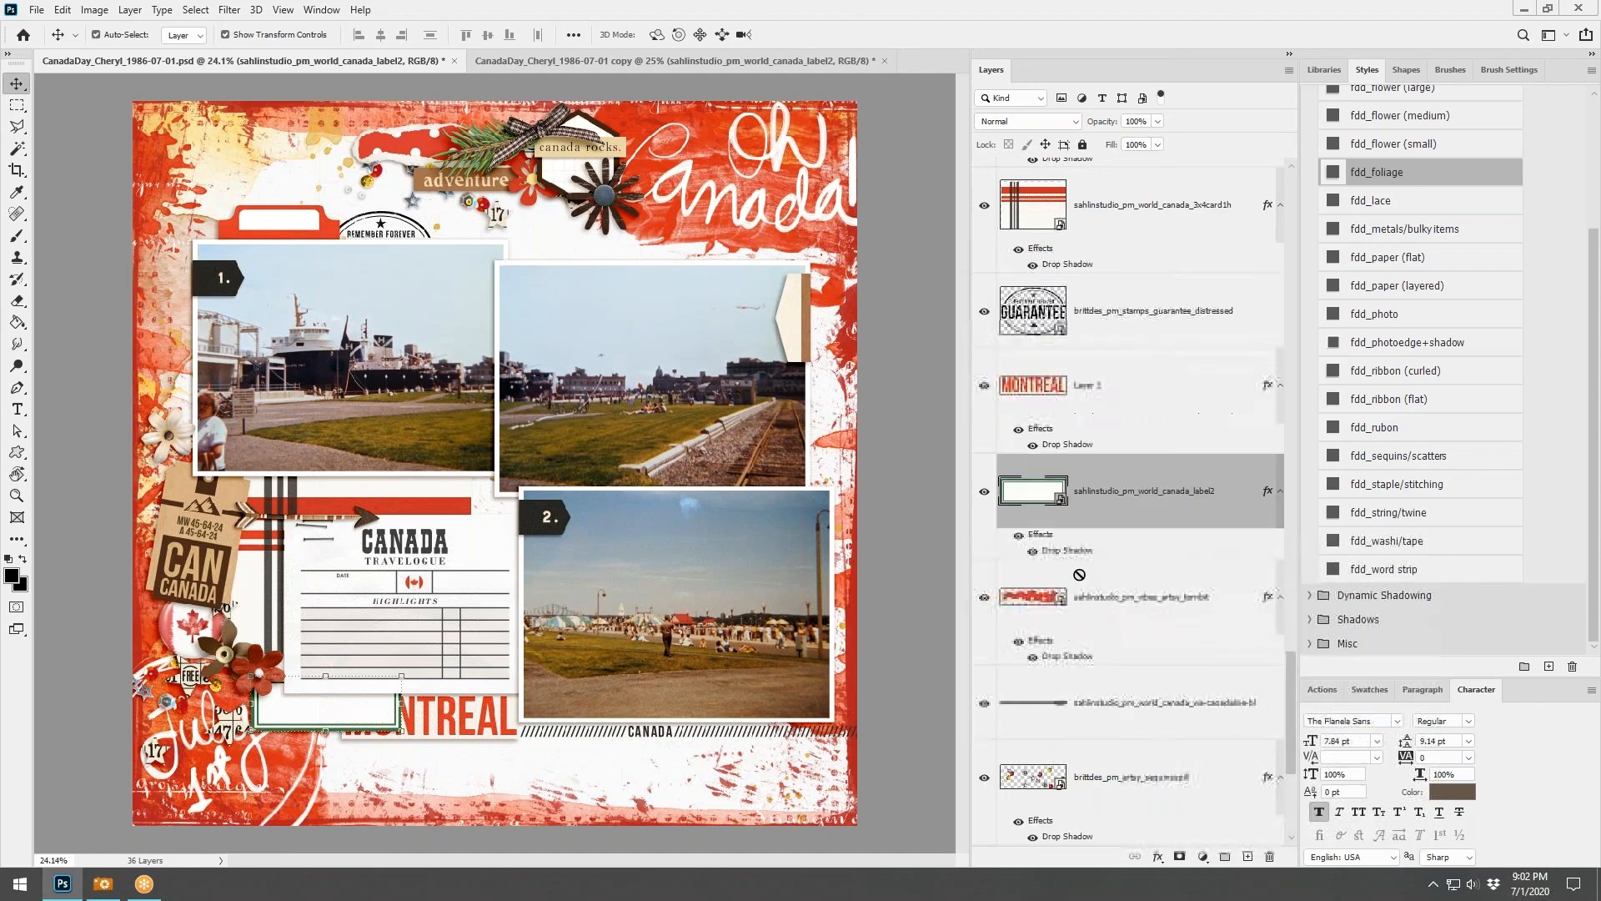
Shift the number stamps and scattered stars near the maple leaf flair toward the page's outer edge
left_click_drag(298, 709, 175, 678)
left_click(904, 622)
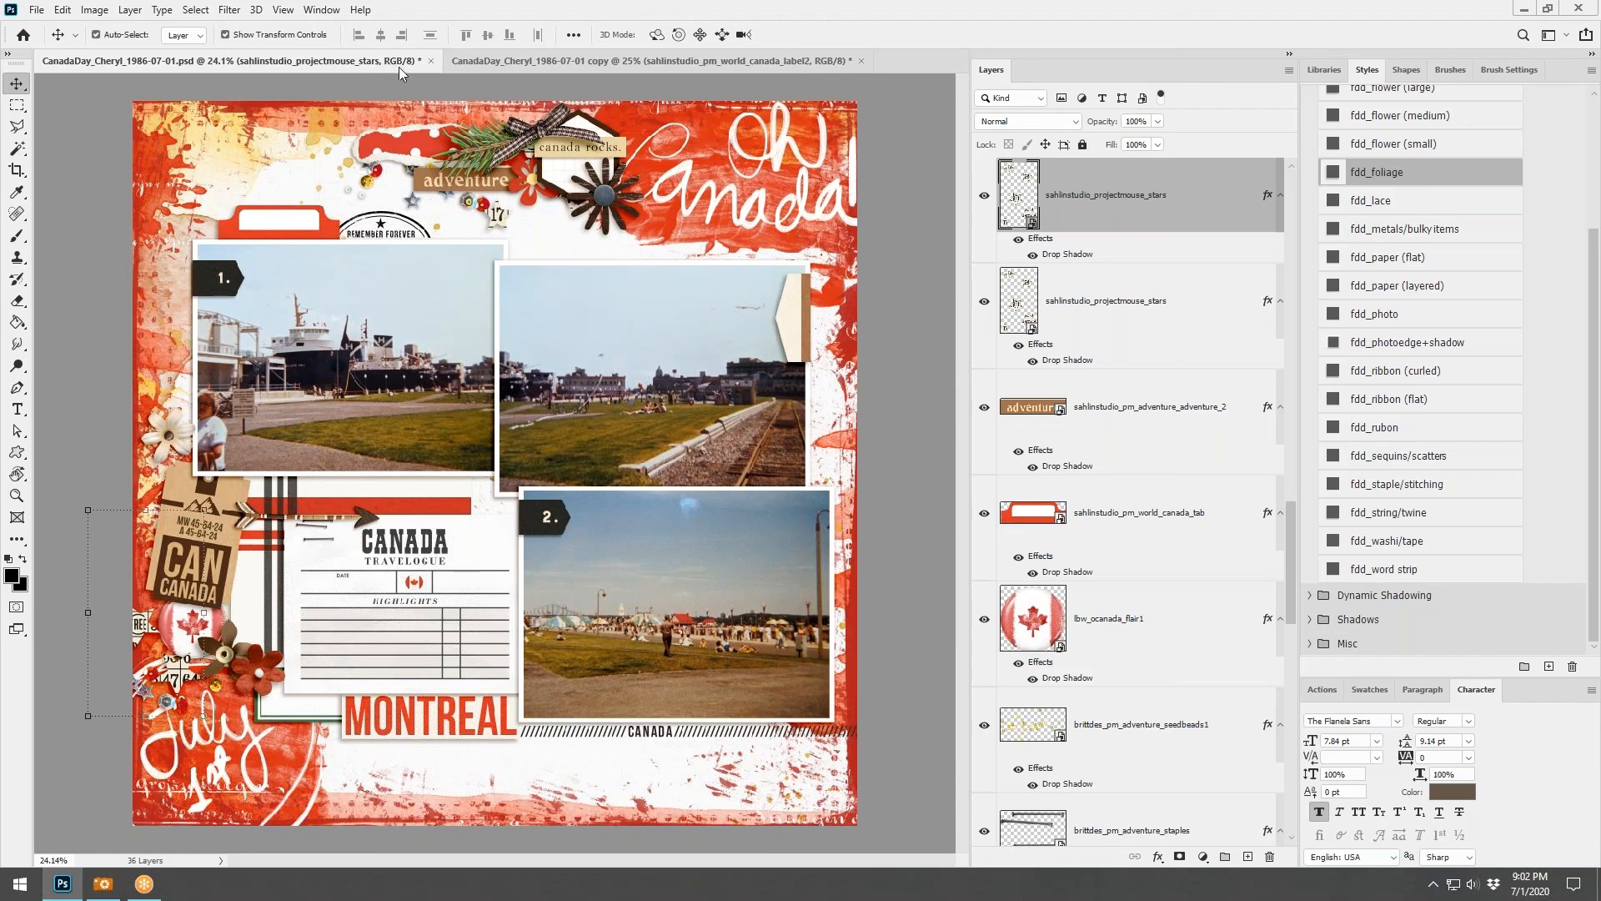
Copy the yellow paint splatter from the Happy Canada Day page to the Oh Canada page's upper area, with its layer directly above the existing brittdes_pm_animal_paint2
left_click(494, 65)
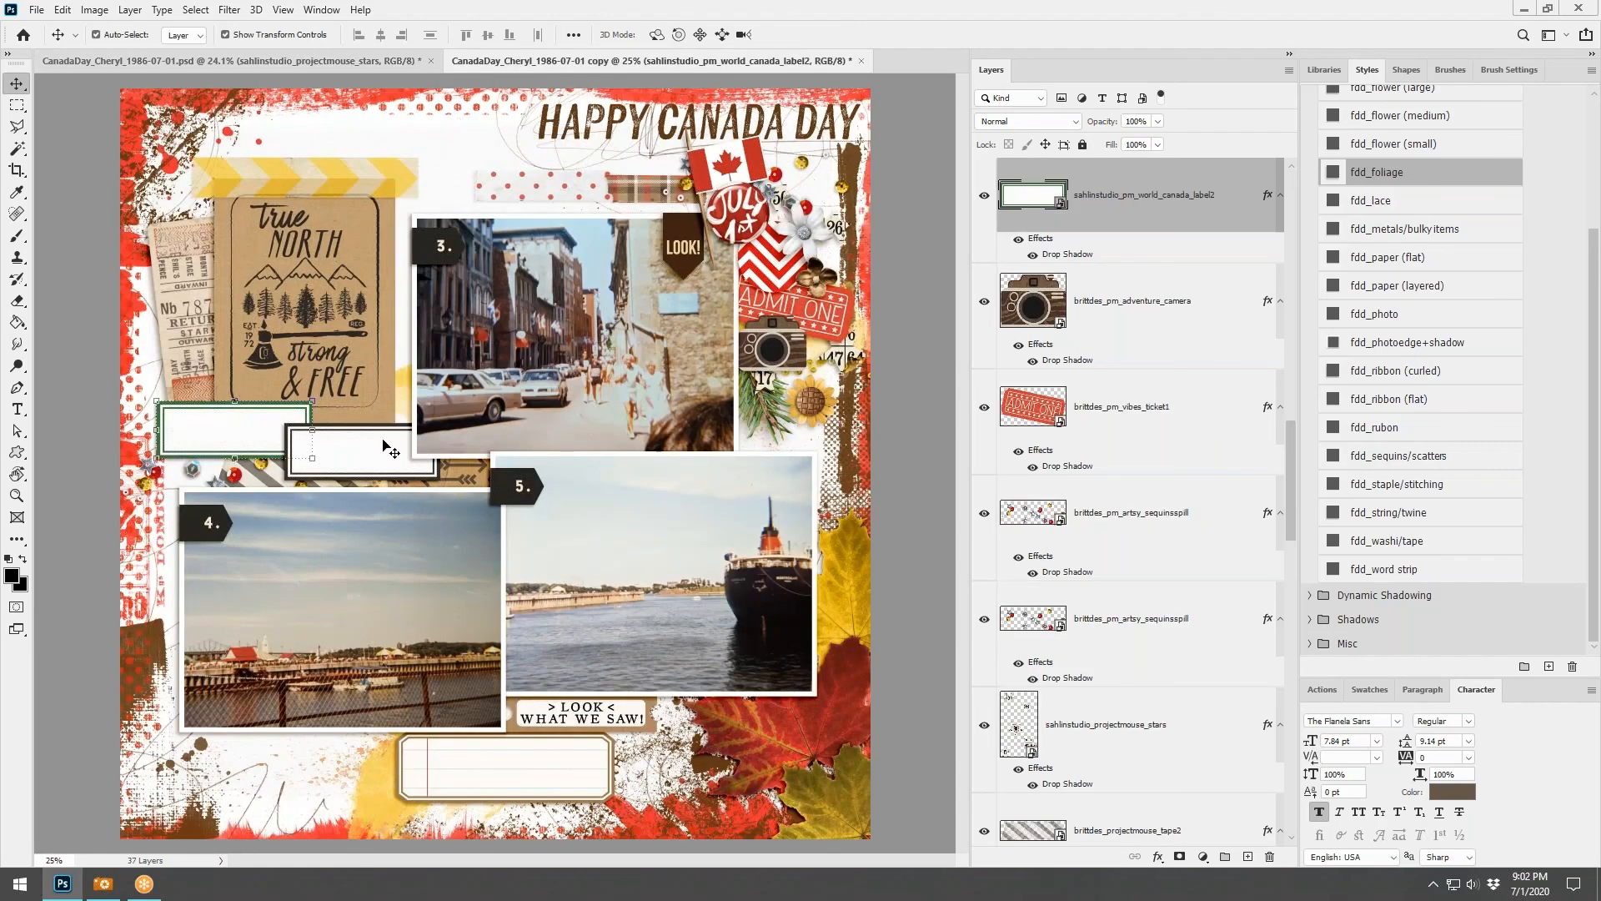
left_click_drag(368, 804, 359, 125)
mouse_move(328, 53)
left_mouse_down()
mouse_move(438, 155)
mouse_move(402, 215)
left_mouse_up()
mouse_move(566, 232)
left_mouse_down()
mouse_move(555, 274)
mouse_move(532, 170)
mouse_move(554, 123)
left_mouse_up()
mouse_move(1148, 185)
left_mouse_down()
mouse_move(1161, 884)
mouse_move(1109, 654)
mouse_move(1150, 618)
left_mouse_up()
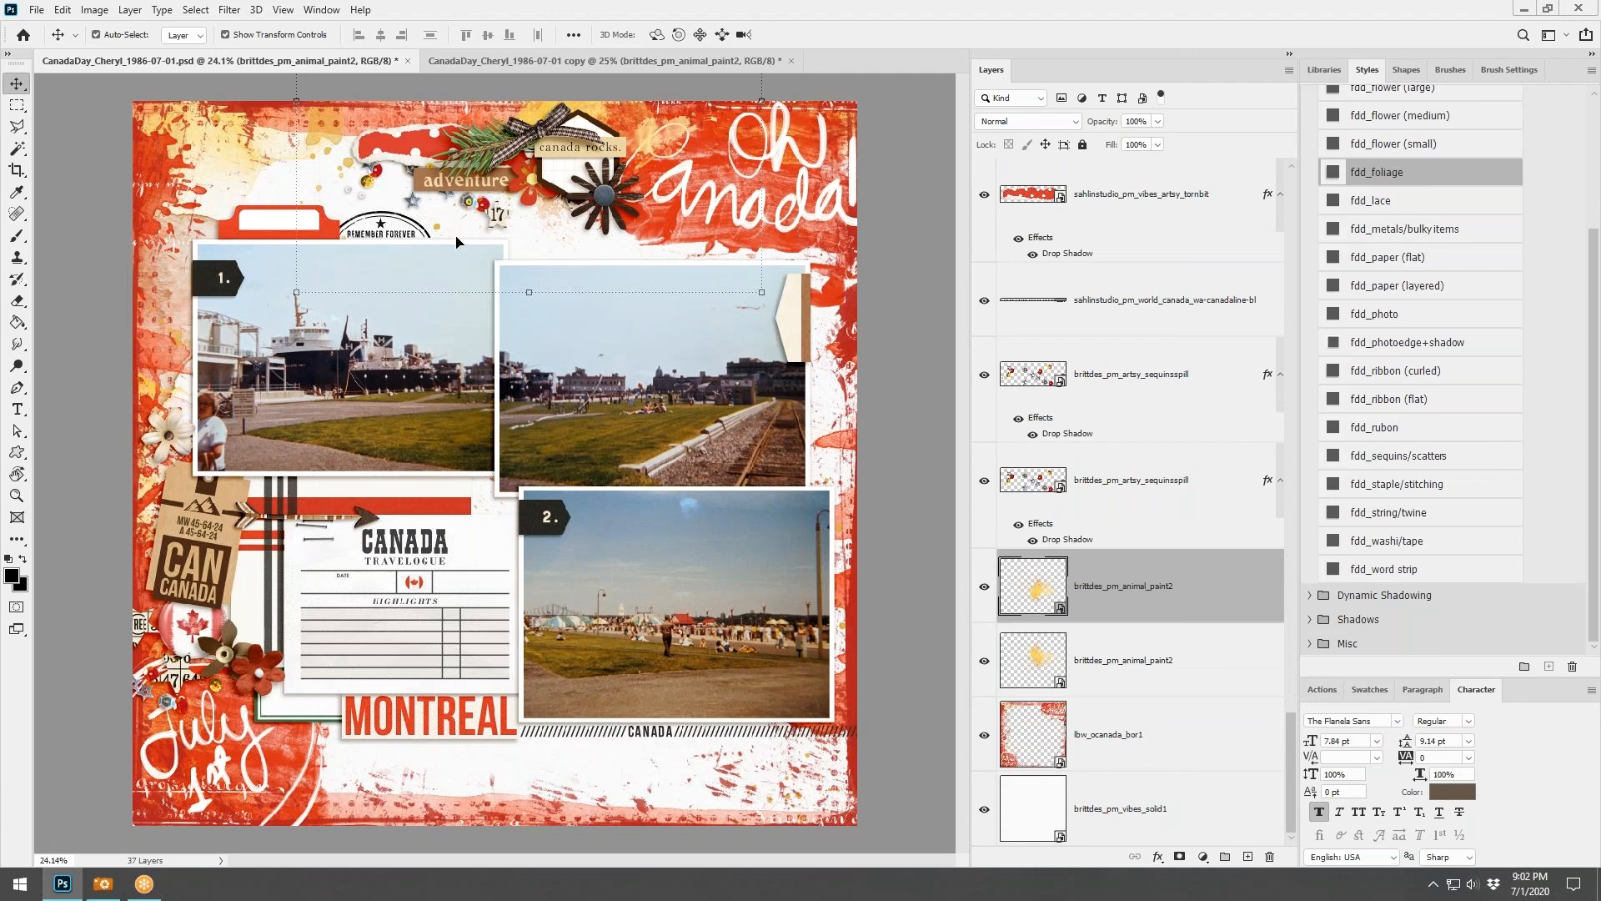
On the Happy Canada Day page, shift the True North card and its yellow chevron tape together about 0.33 in toward photo 3
left_click(511, 61)
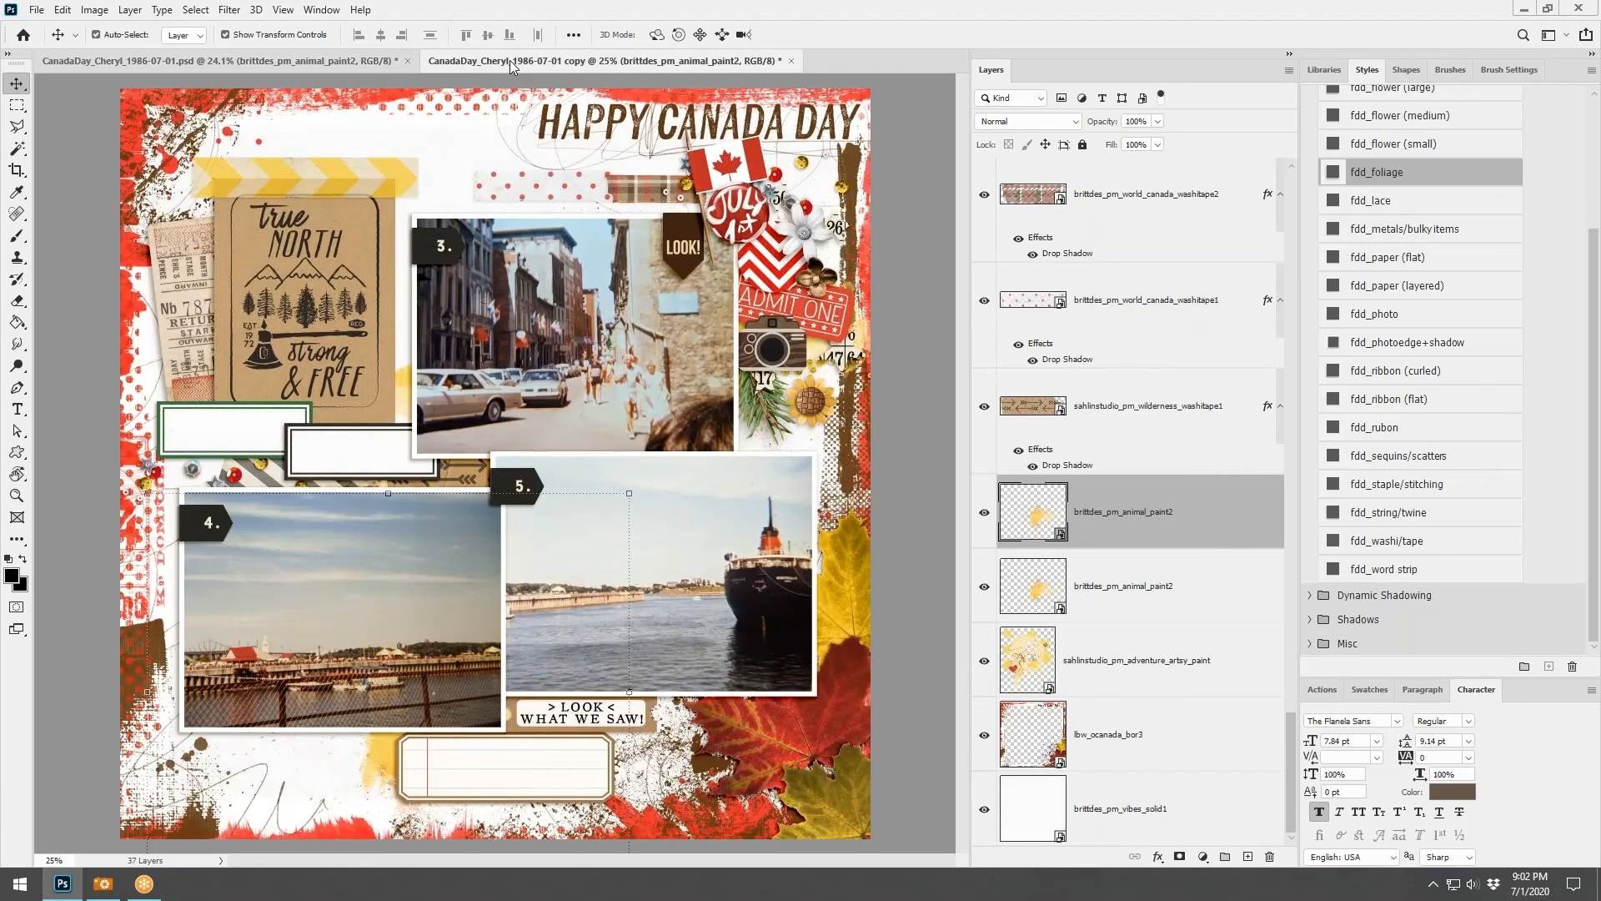
left_click(309, 281)
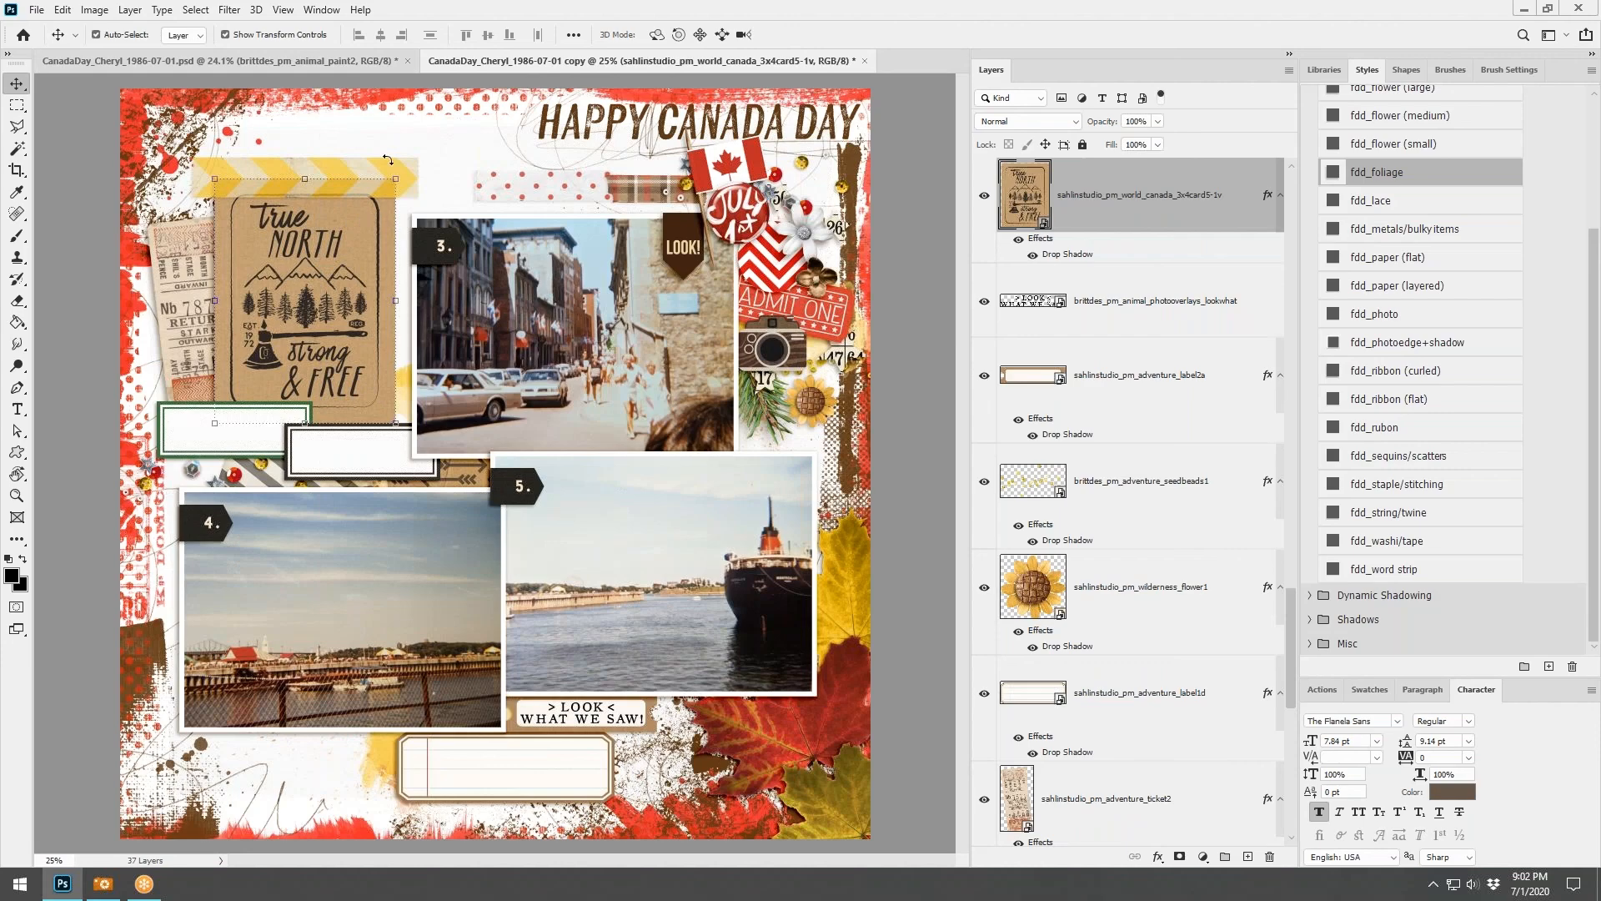
scroll(410, 256, "up", 1)
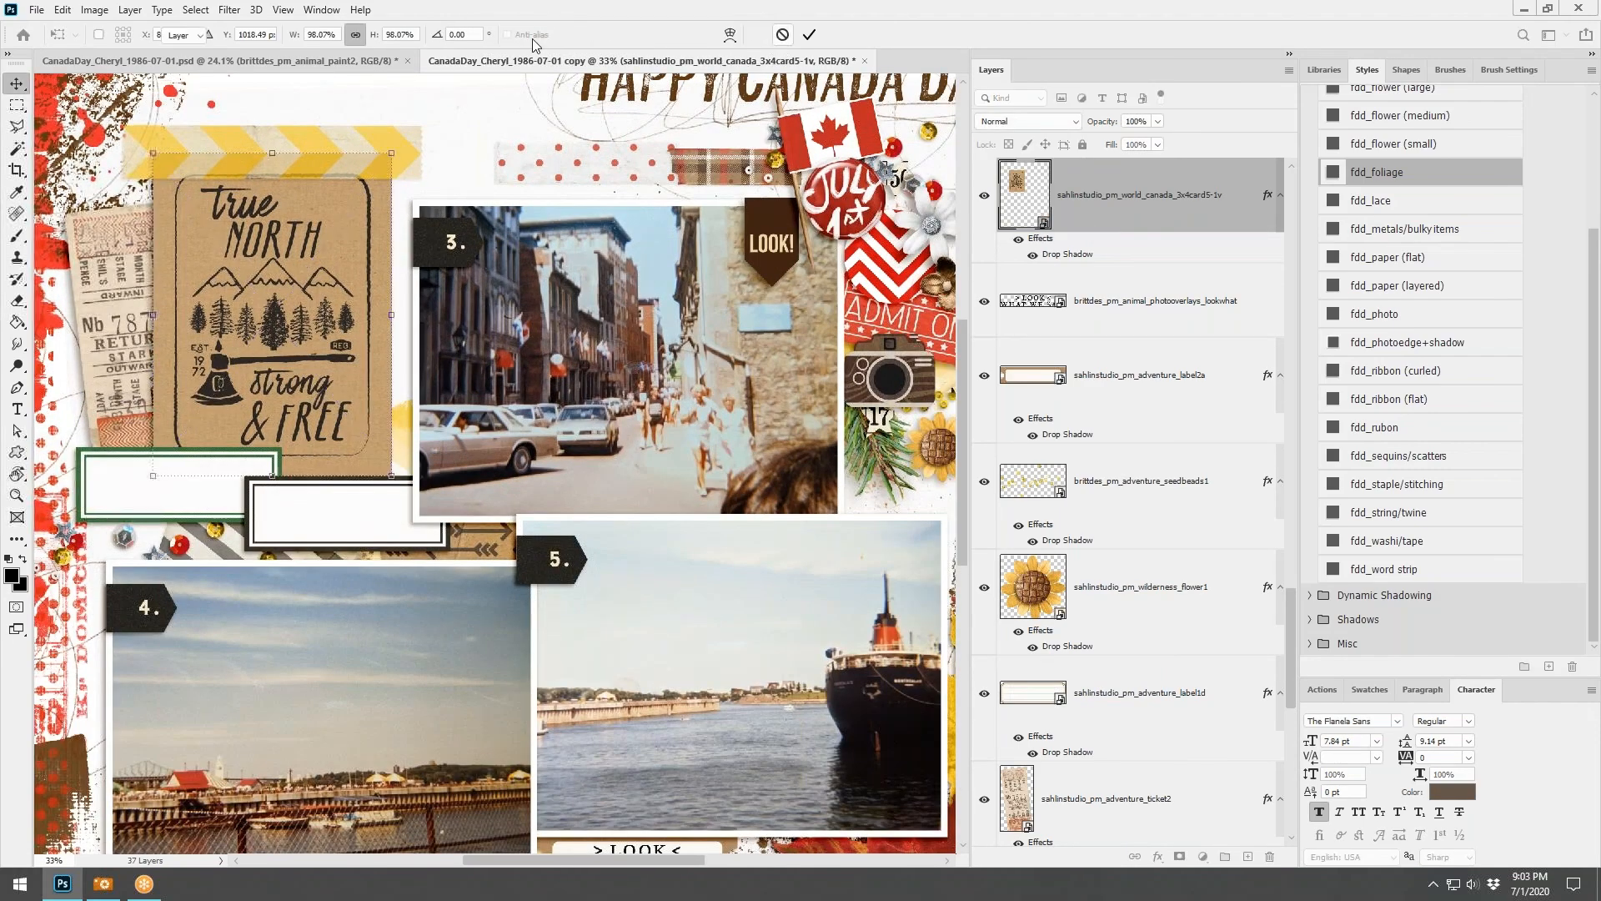
left_click(371, 96)
left_click(307, 152)
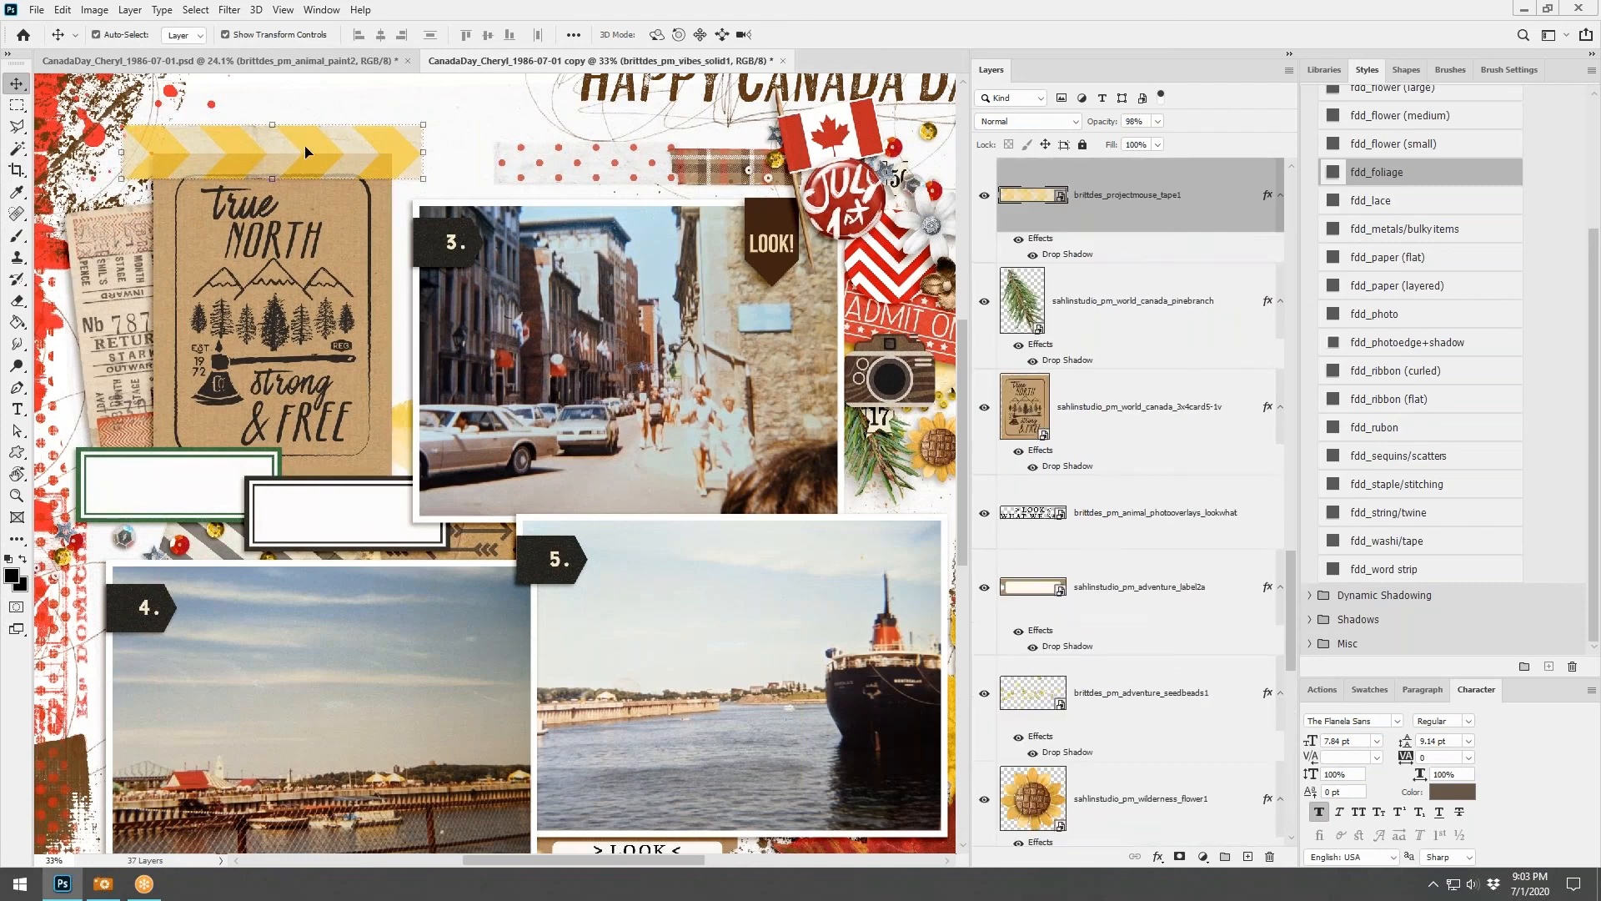
left_click(317, 252, "shift")
left_click_drag(318, 253, 343, 253)
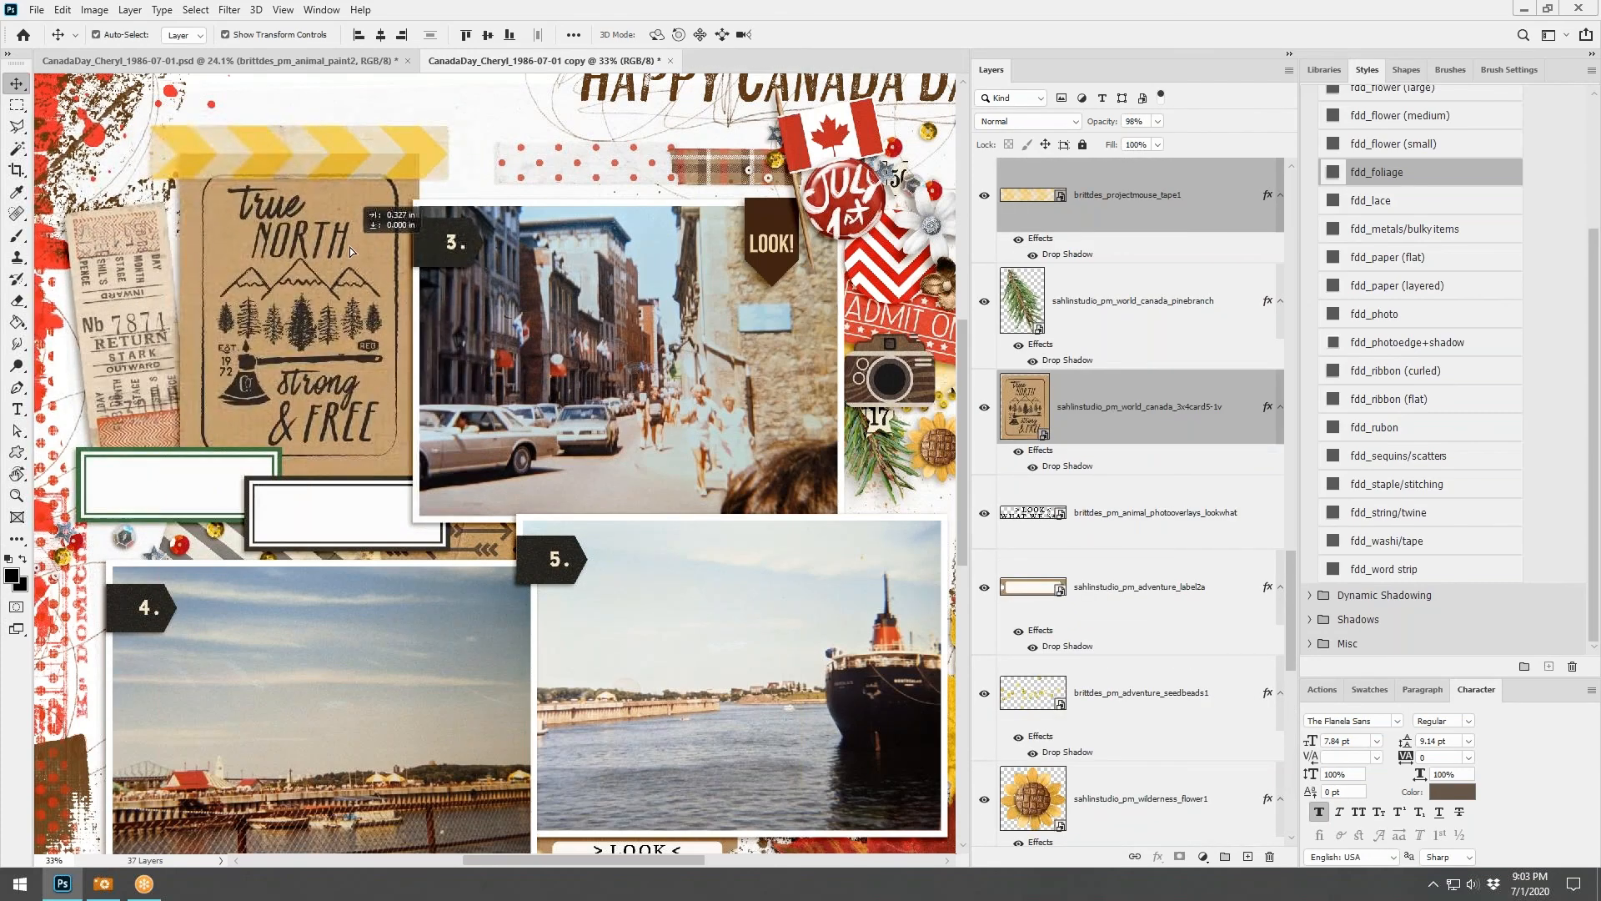
Nudge the vintage ticket inward so it stays tucked behind the True North card
left_click_drag(125, 265, 137, 265)
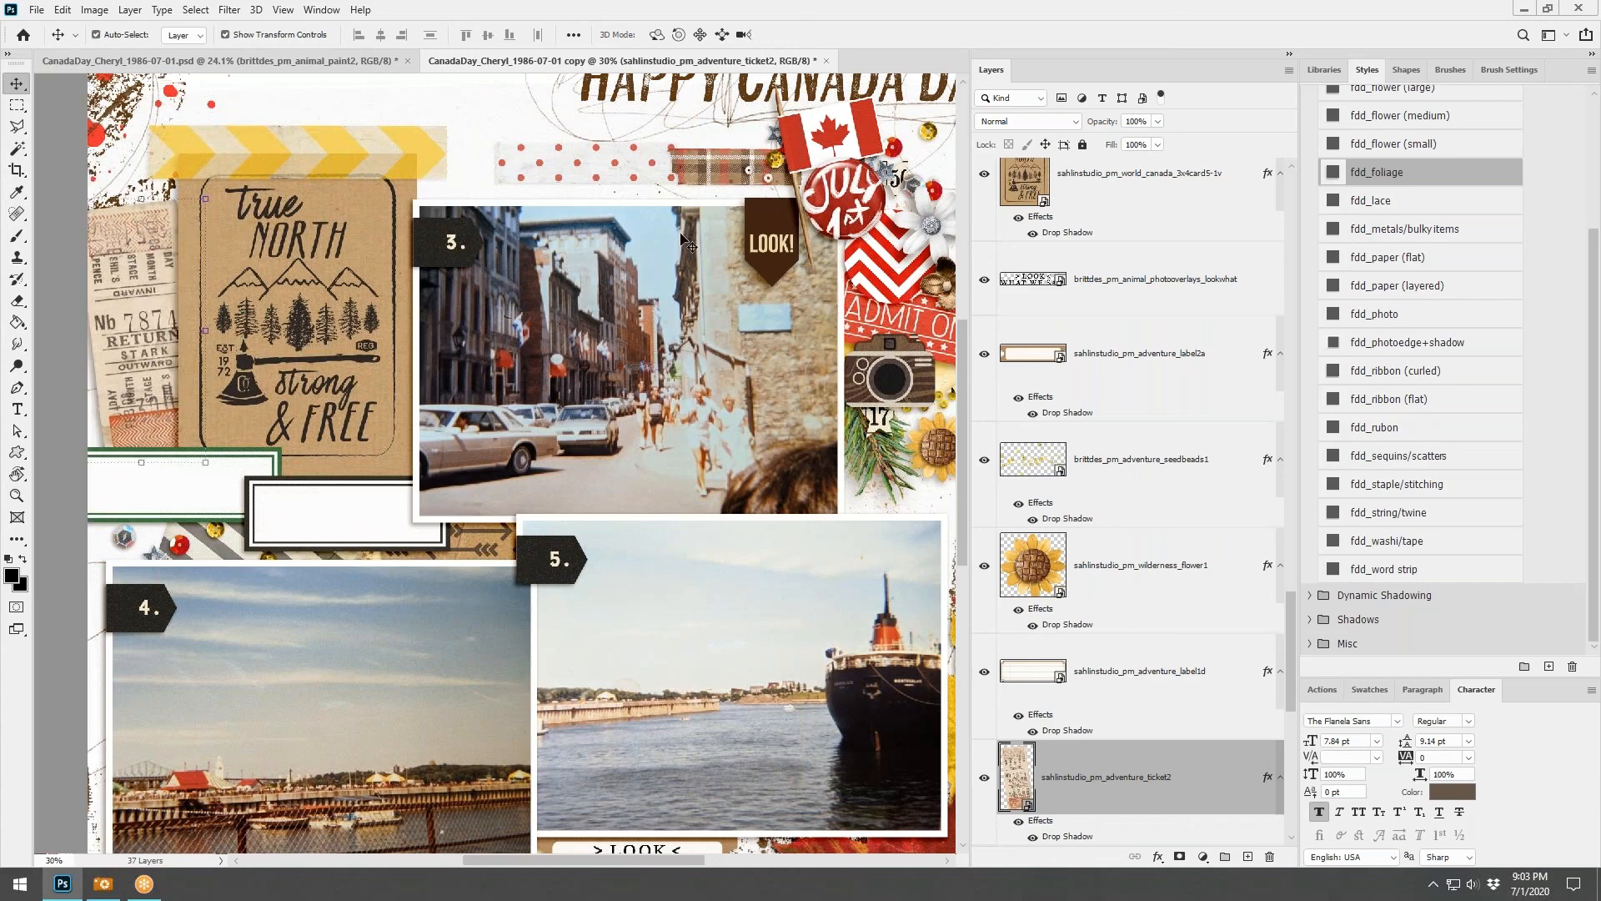
scroll(706, 212, "down", 2)
scroll(692, 246, "up", 1)
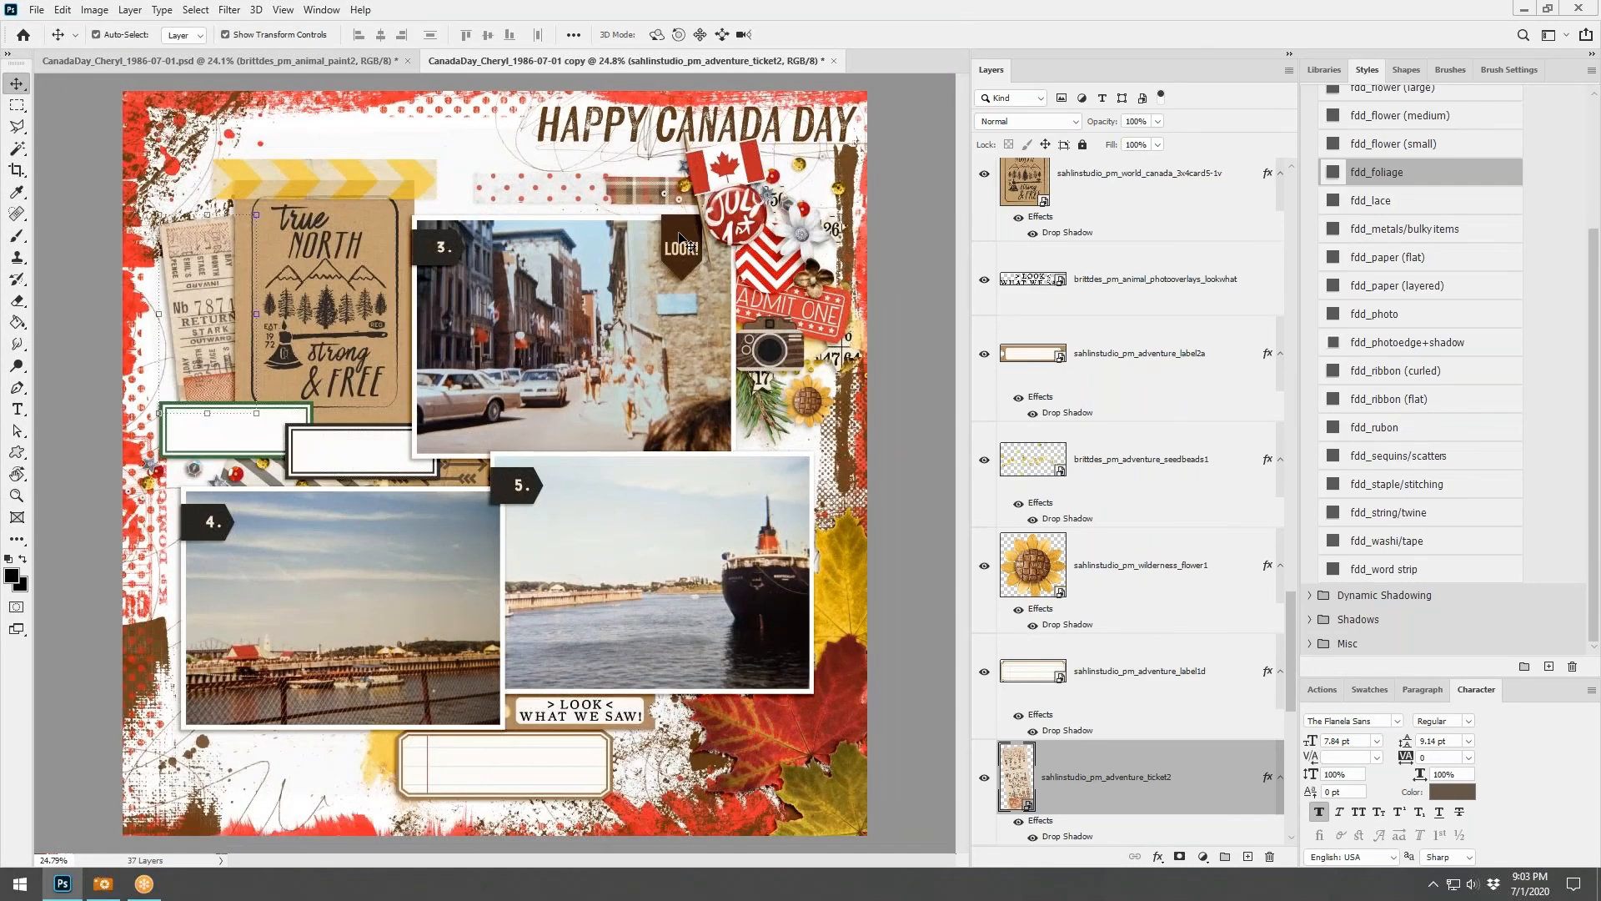
Compare both pages and tuck the black-framed label slightly higher and farther behind photo 3 on the Happy Canada Day page
left_click(358, 58)
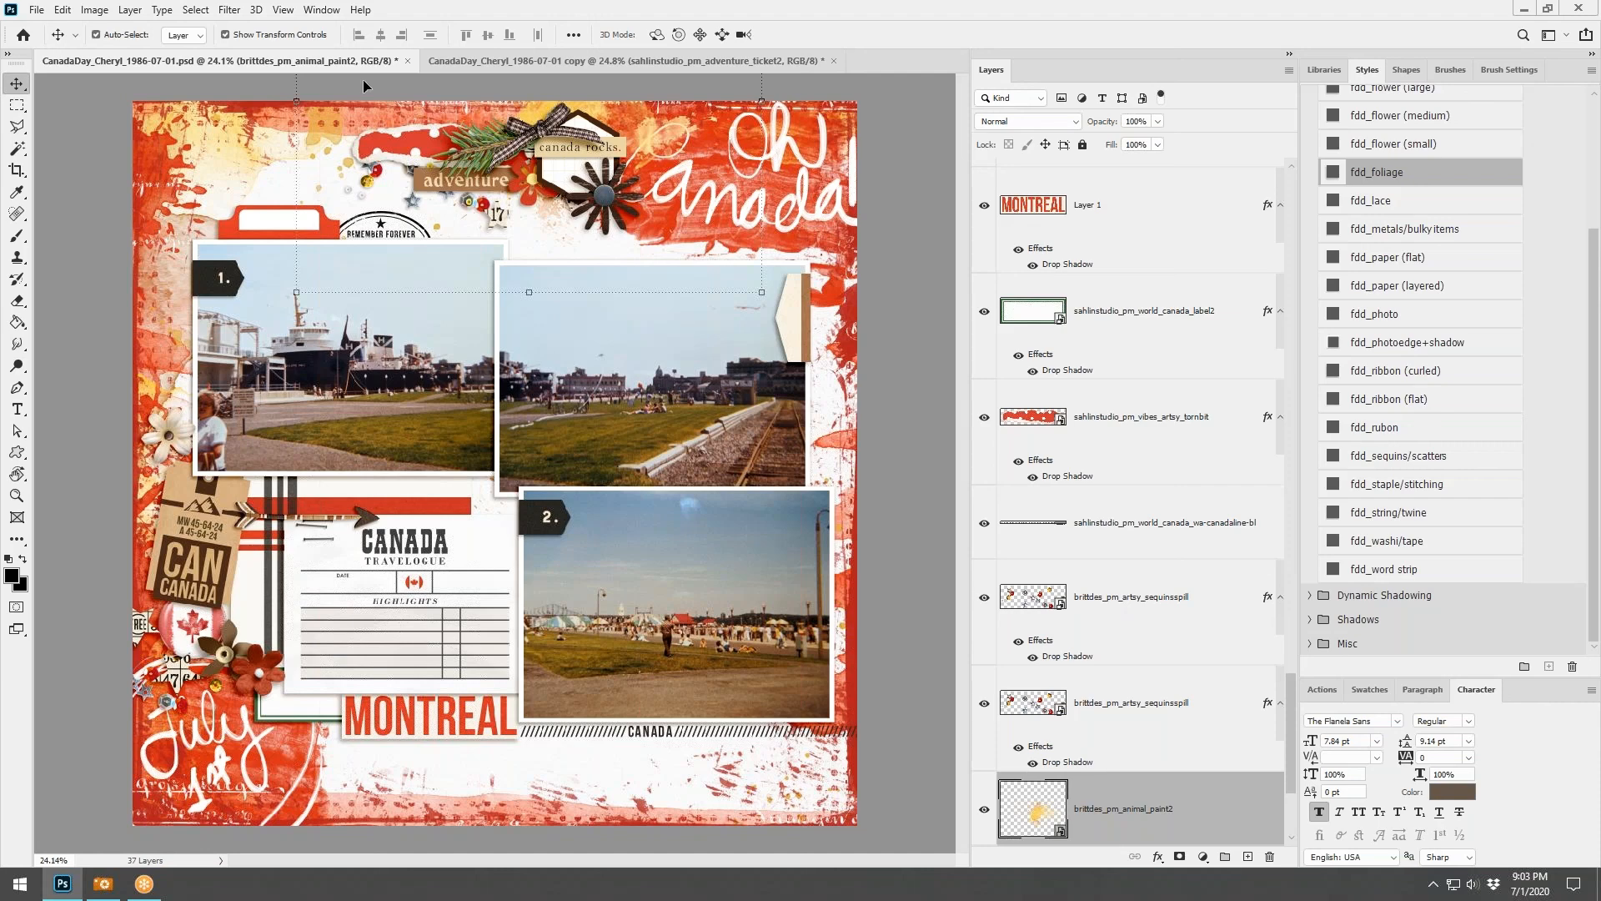
left_click(463, 61)
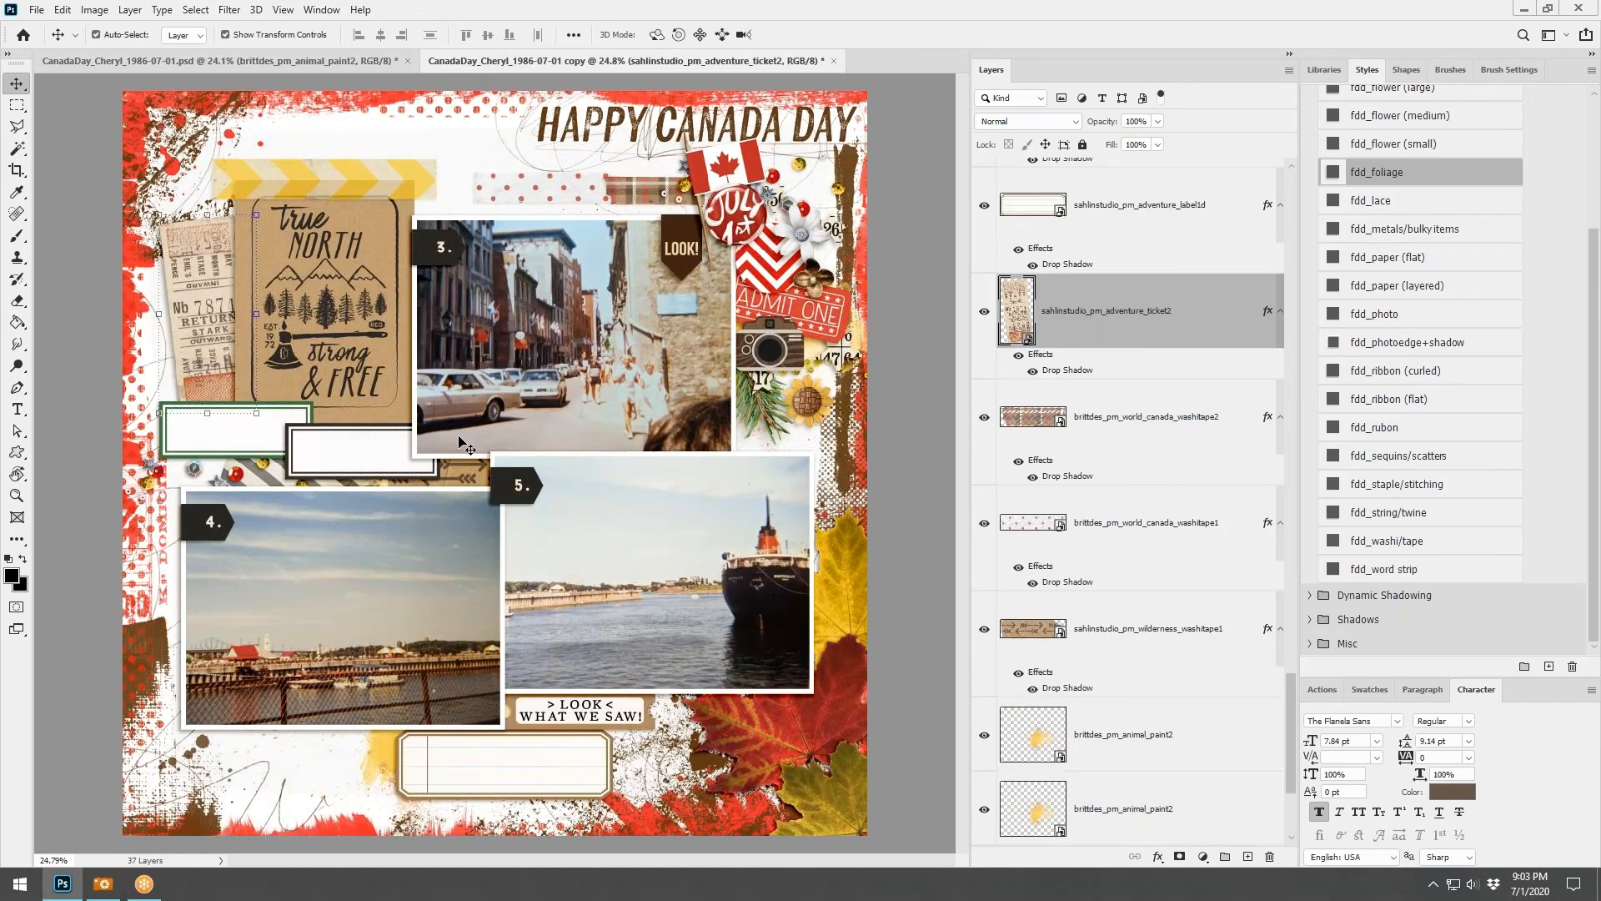
left_click(375, 465)
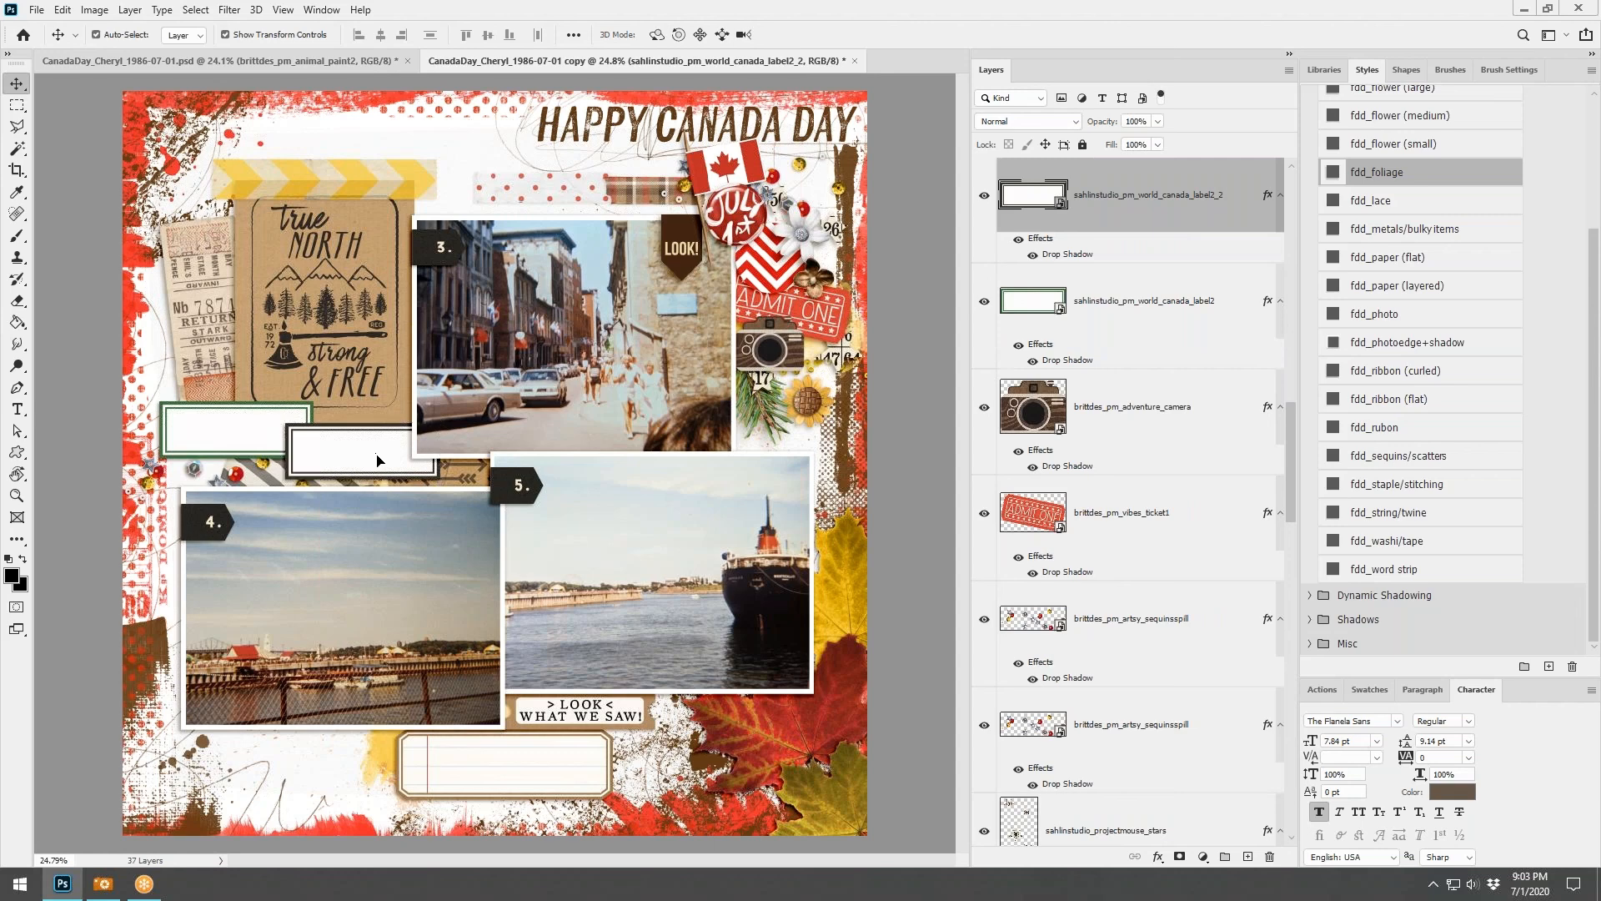
left_click_drag(376, 459, 389, 450)
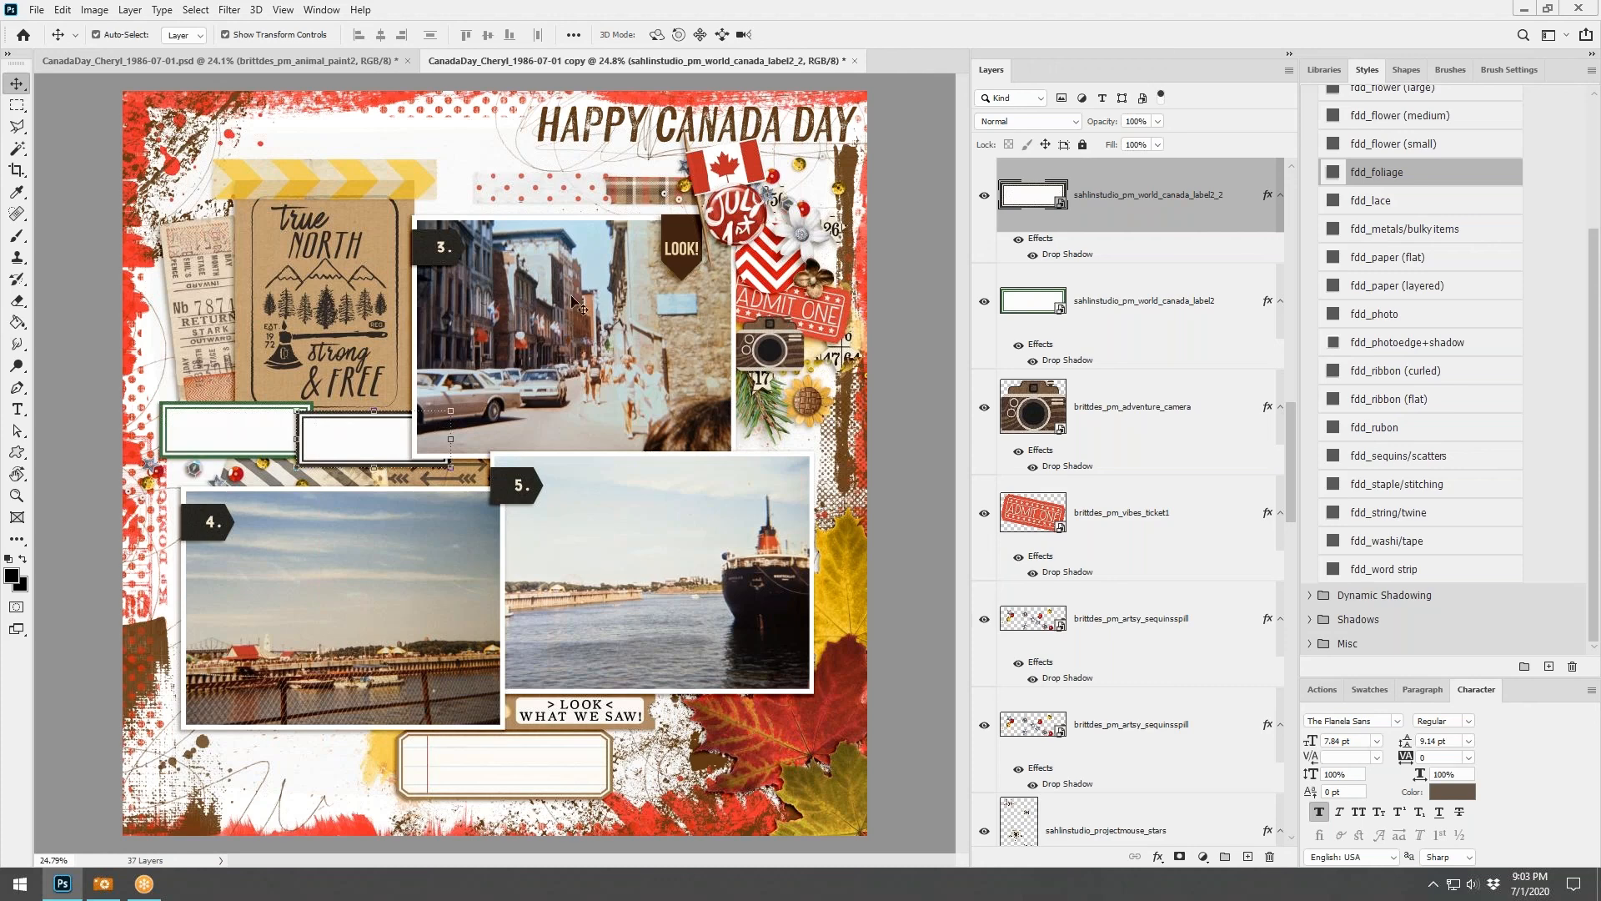
left_click(269, 62)
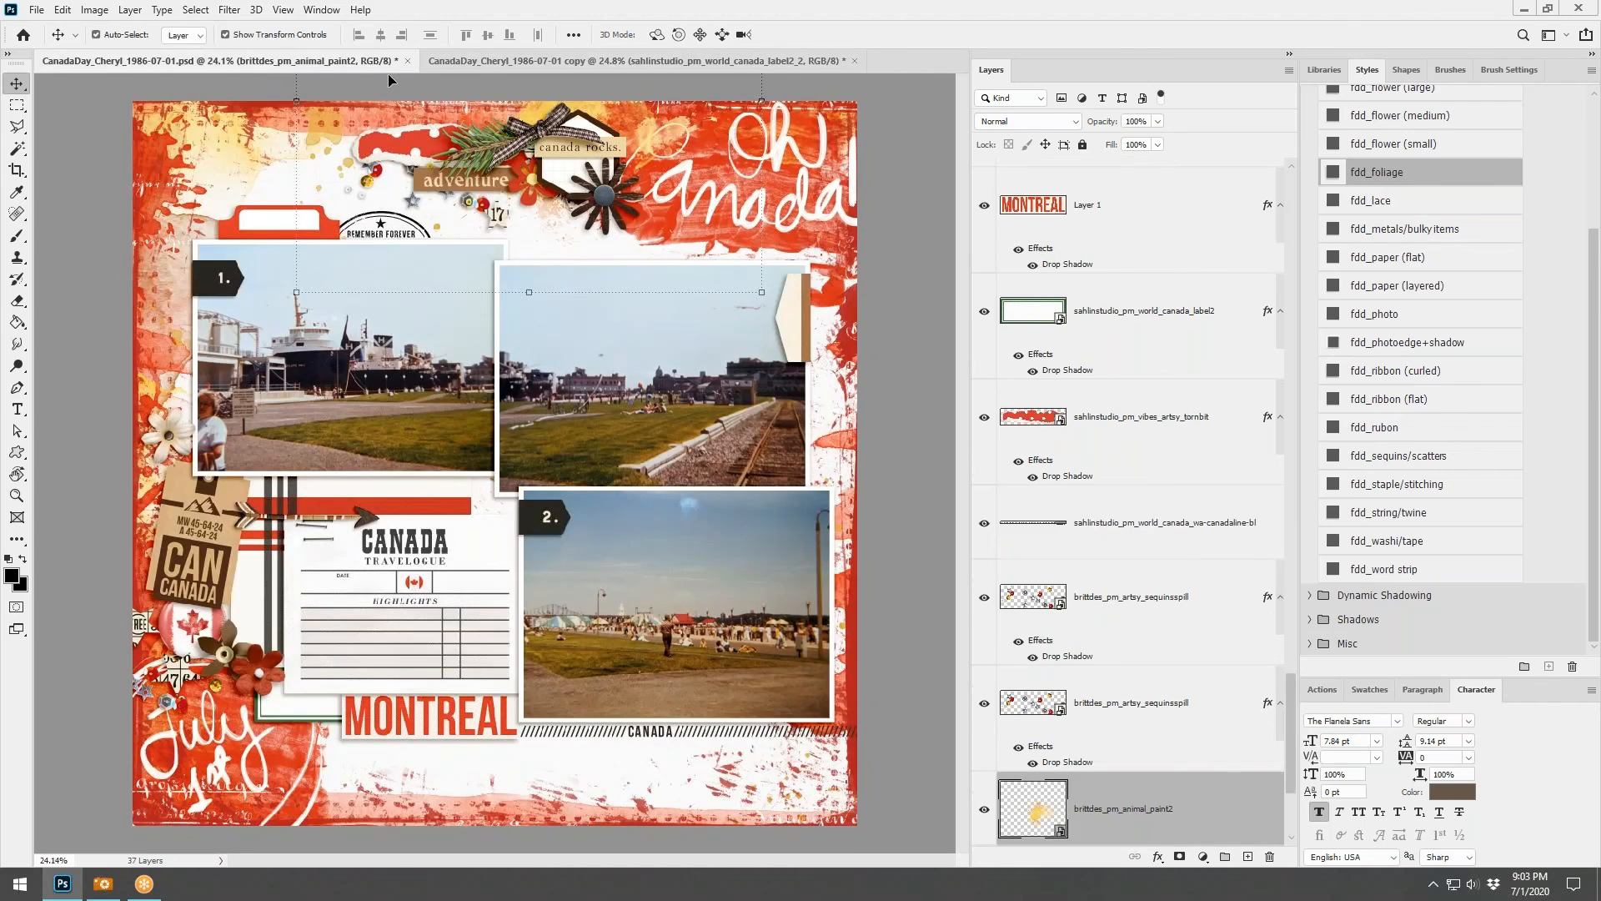